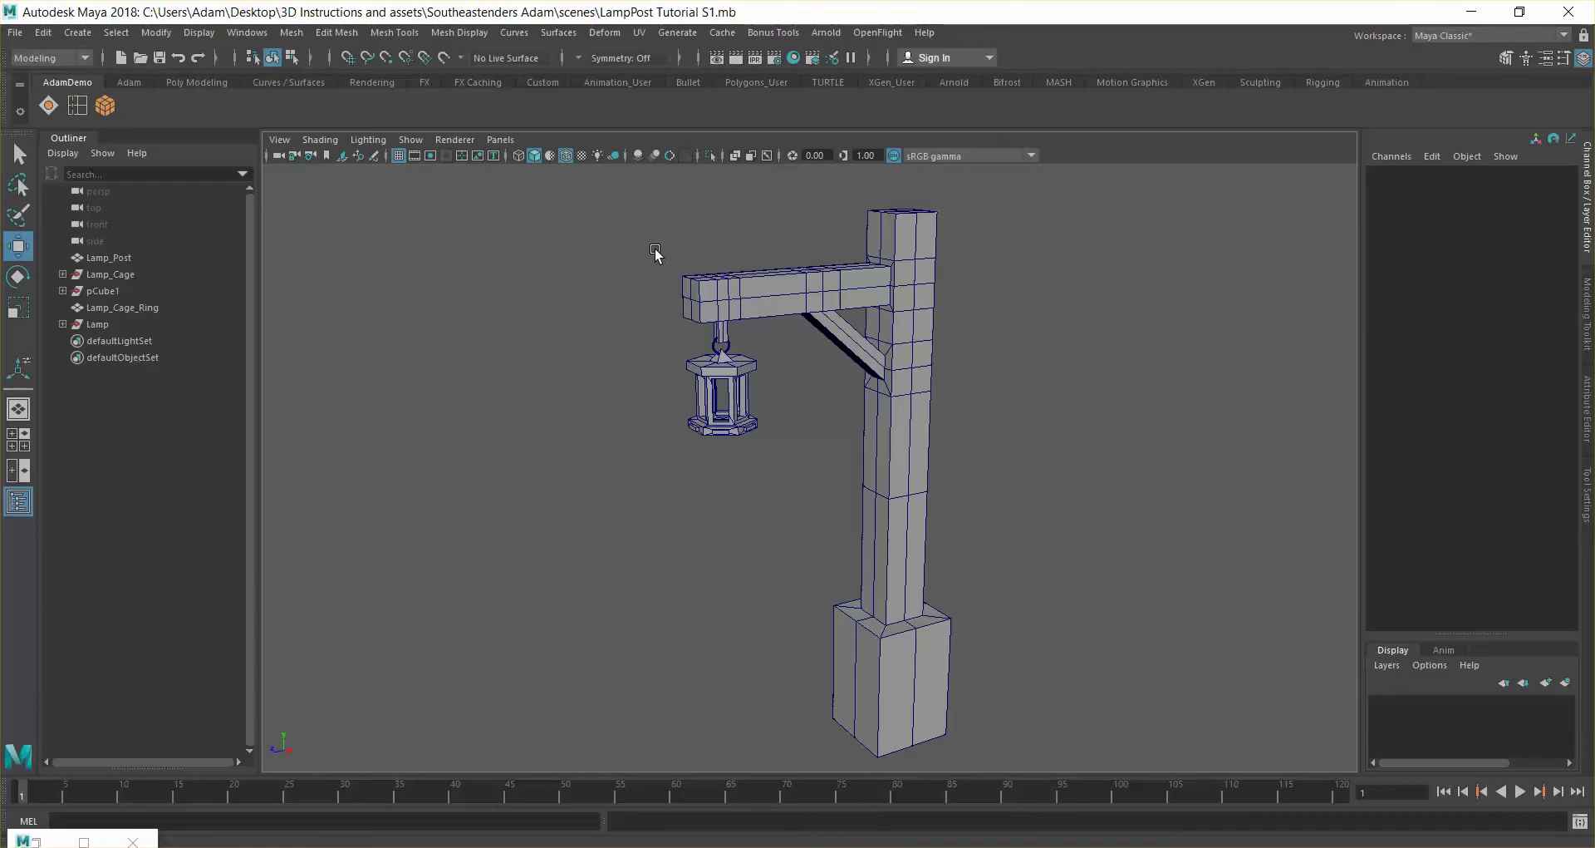
Start a Save Scene As, cancel it, and select the lamp post instead
click(16, 35)
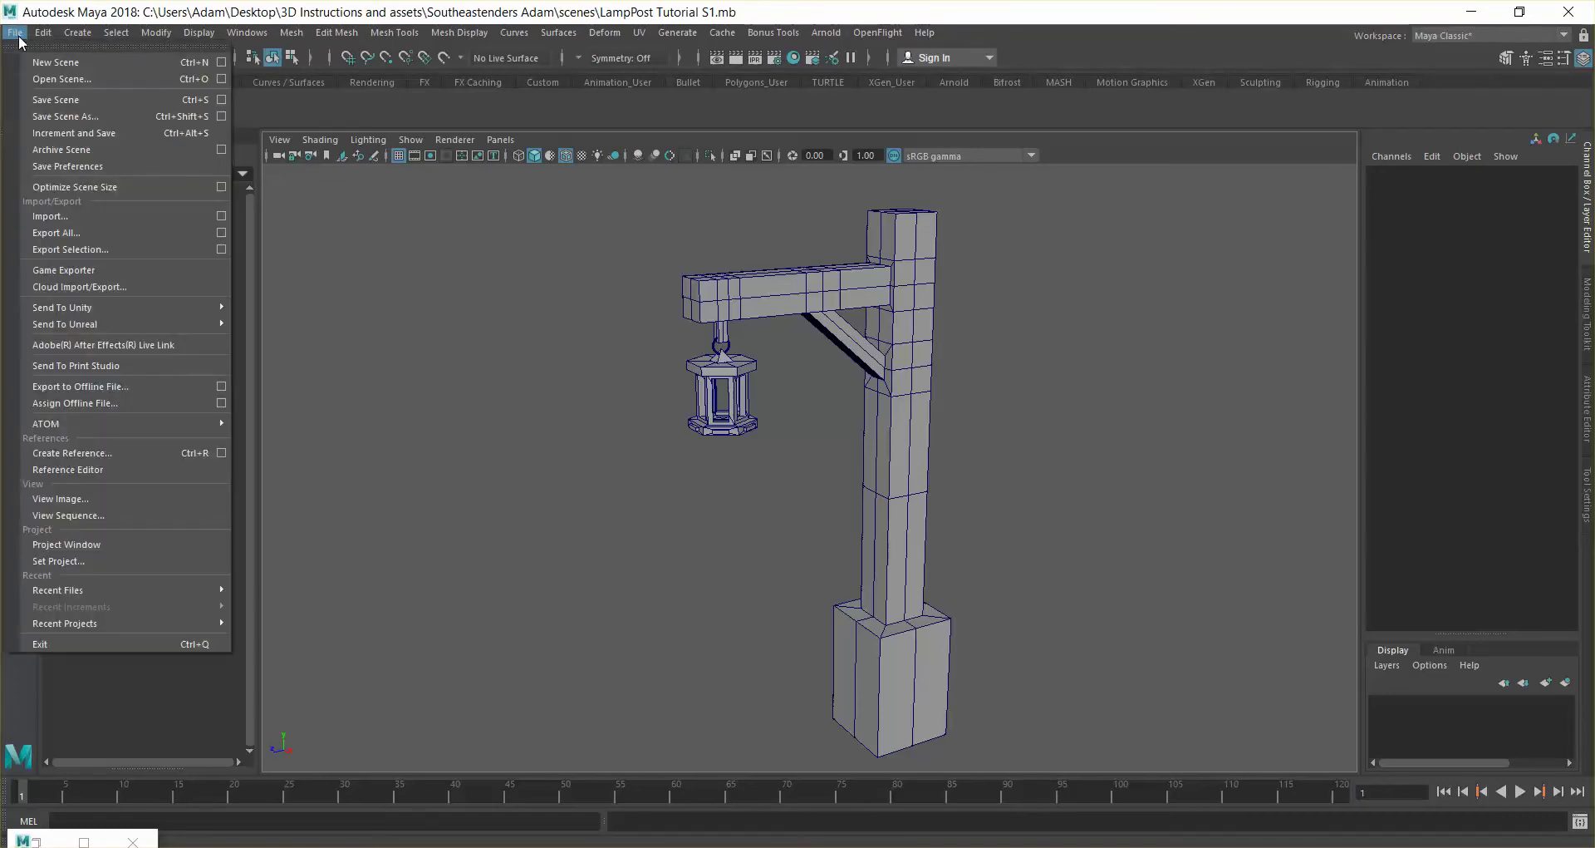
click(64, 116)
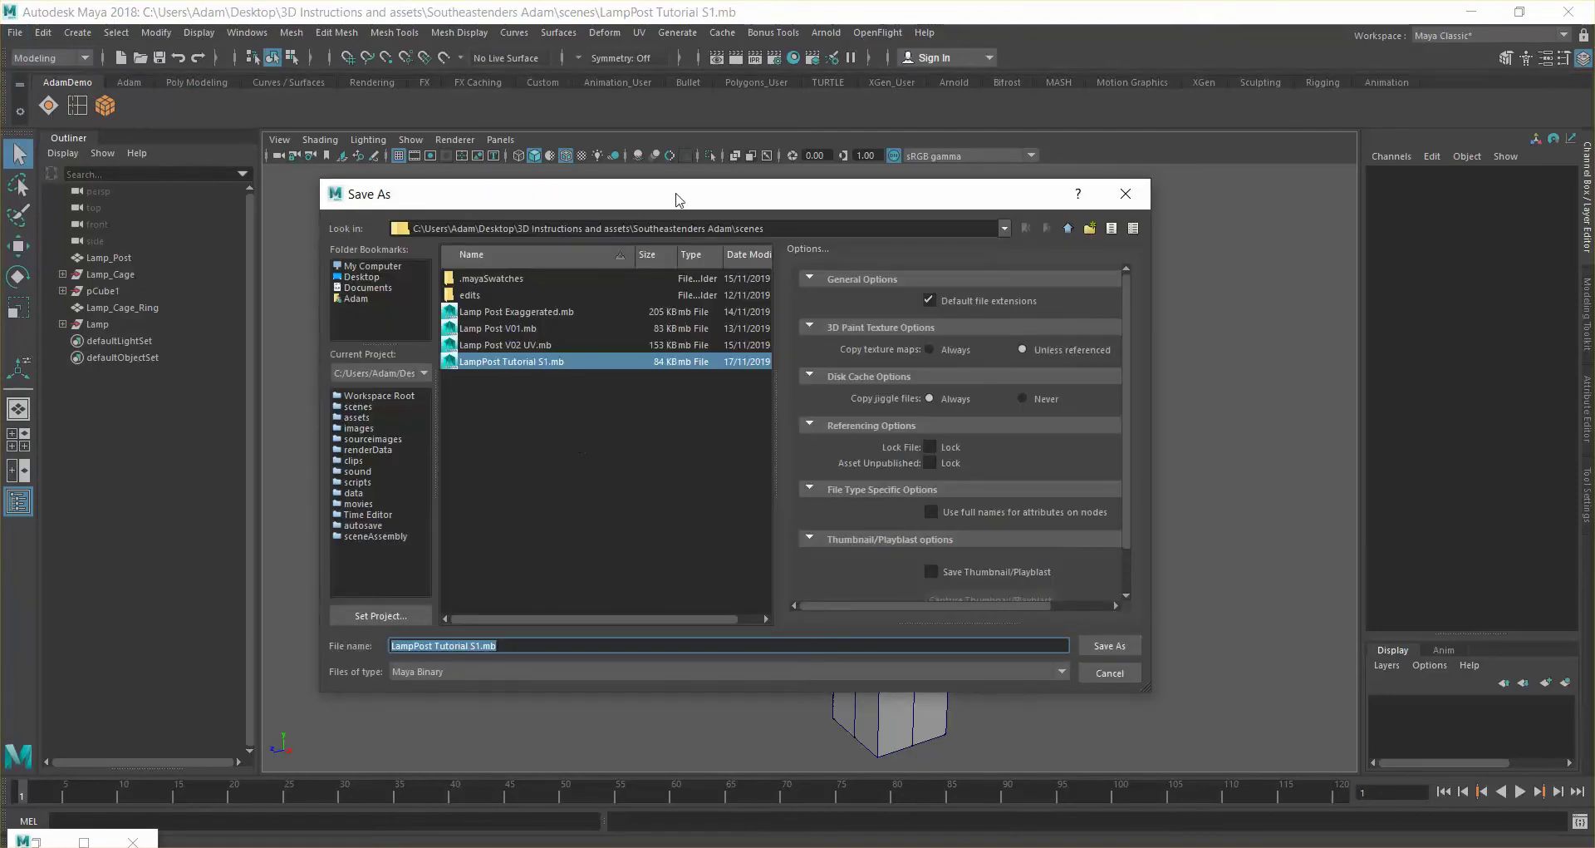
drag(687, 202, 144, 196)
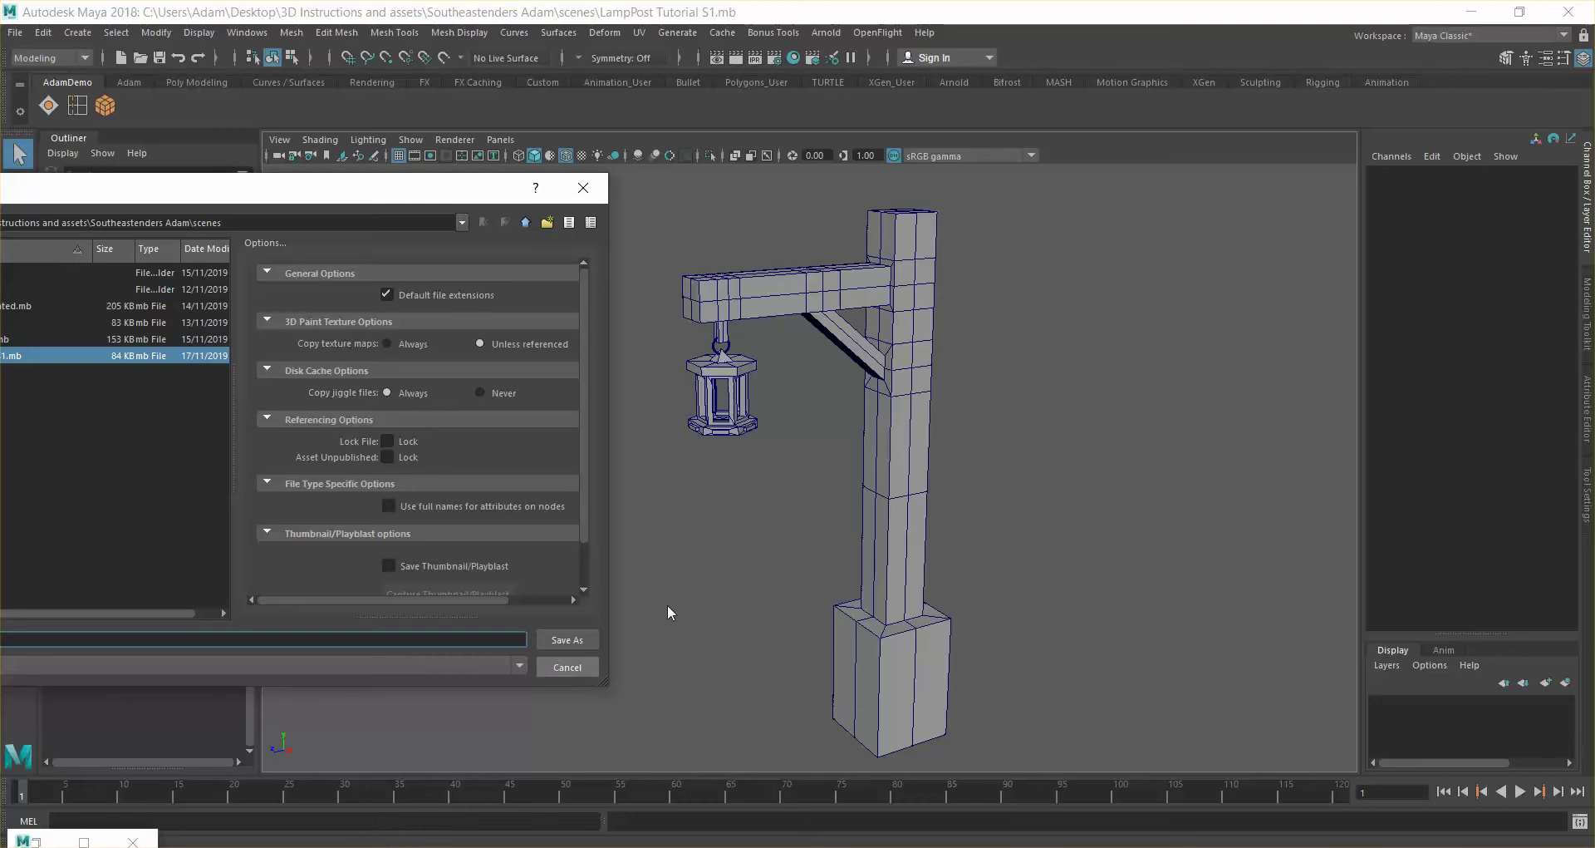
click(568, 667)
click(896, 499)
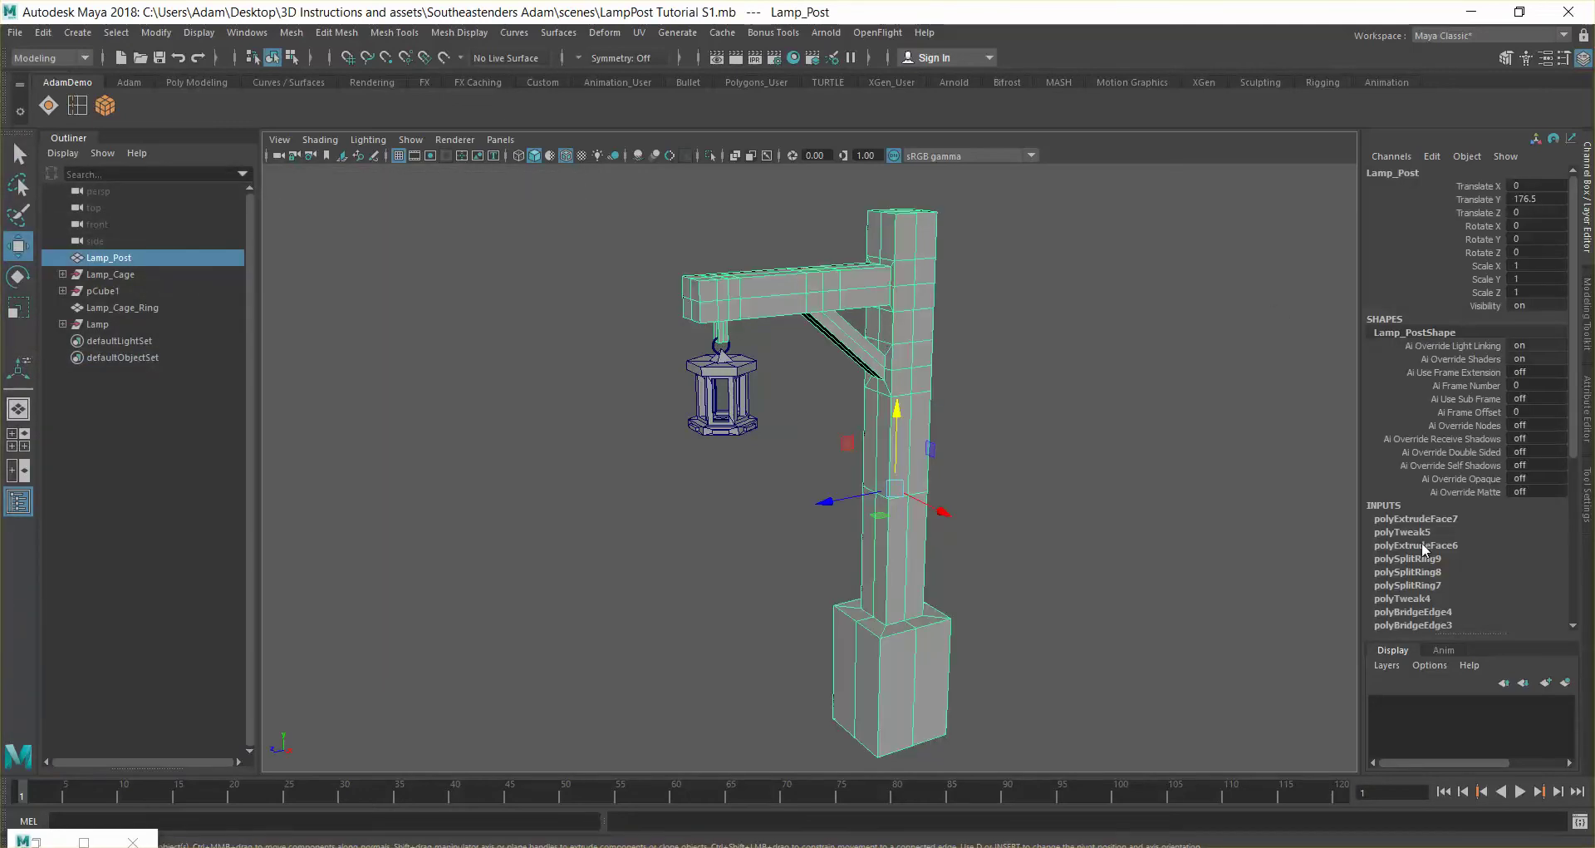
scroll(1422, 542, down, 5)
scroll(1403, 298, up, 5)
Save the scene as LampPost Tutorial S2.mb by changing S1 to S2 in the file name
click(15, 32)
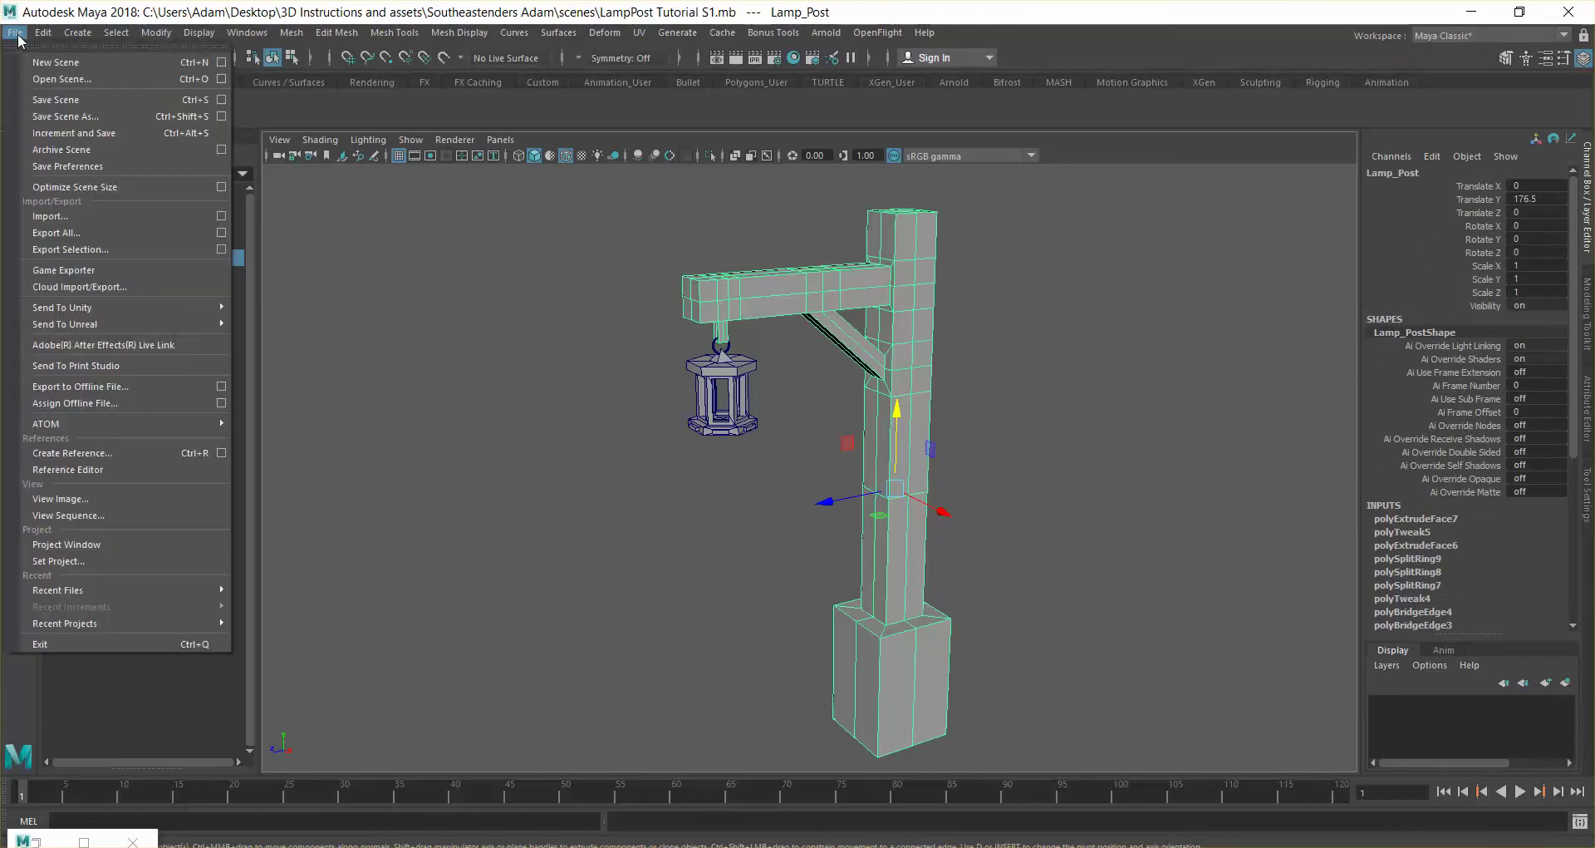
click(58, 116)
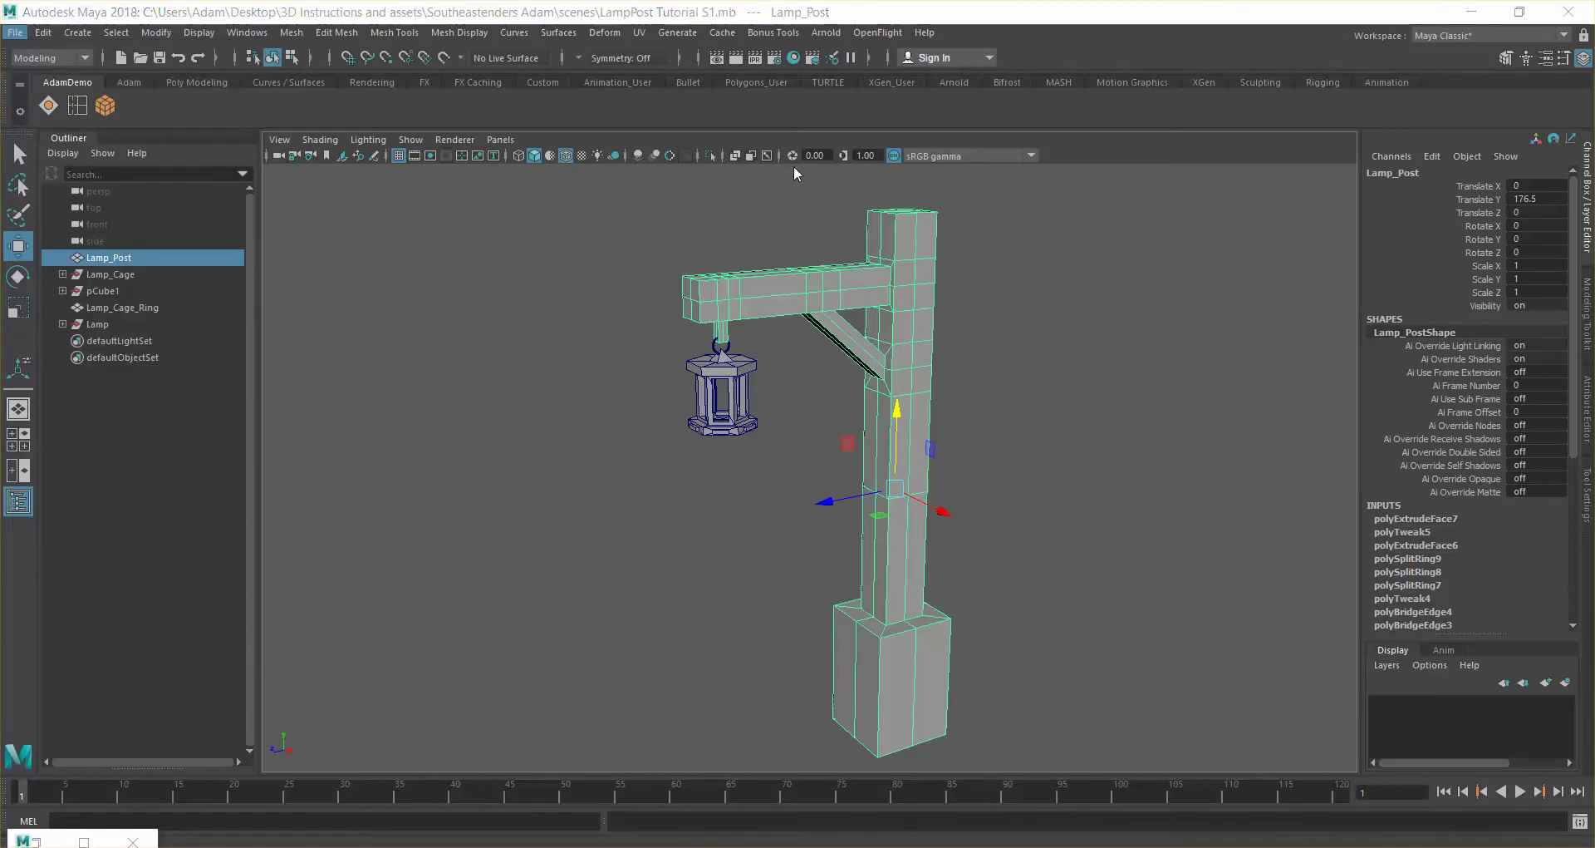
drag(151, 198, 809, 195)
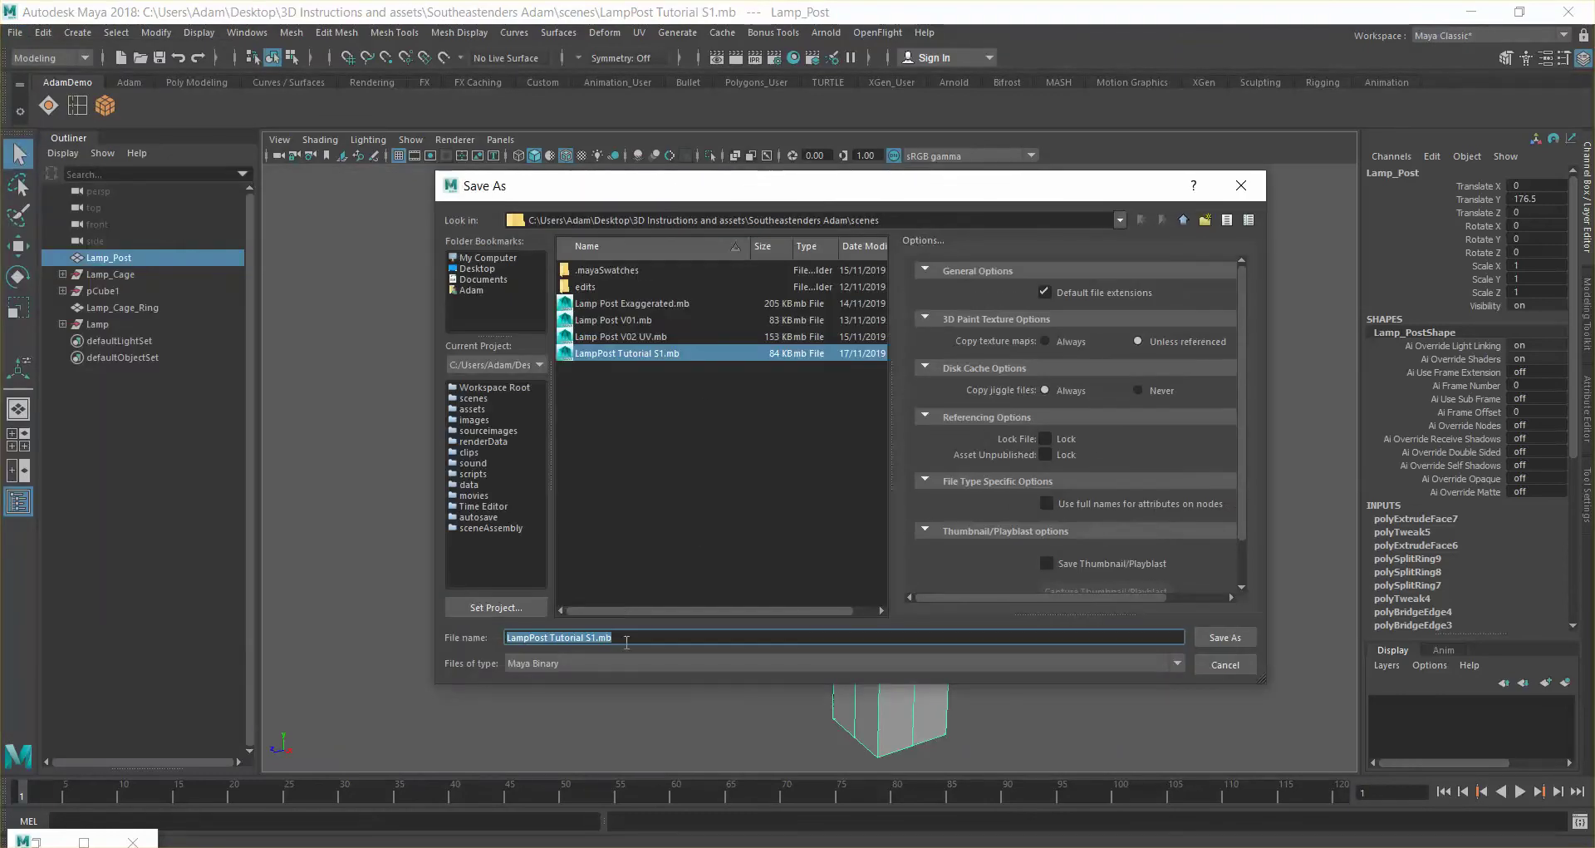
click(616, 636)
key(BackSpace)
text(2)
key(Return)
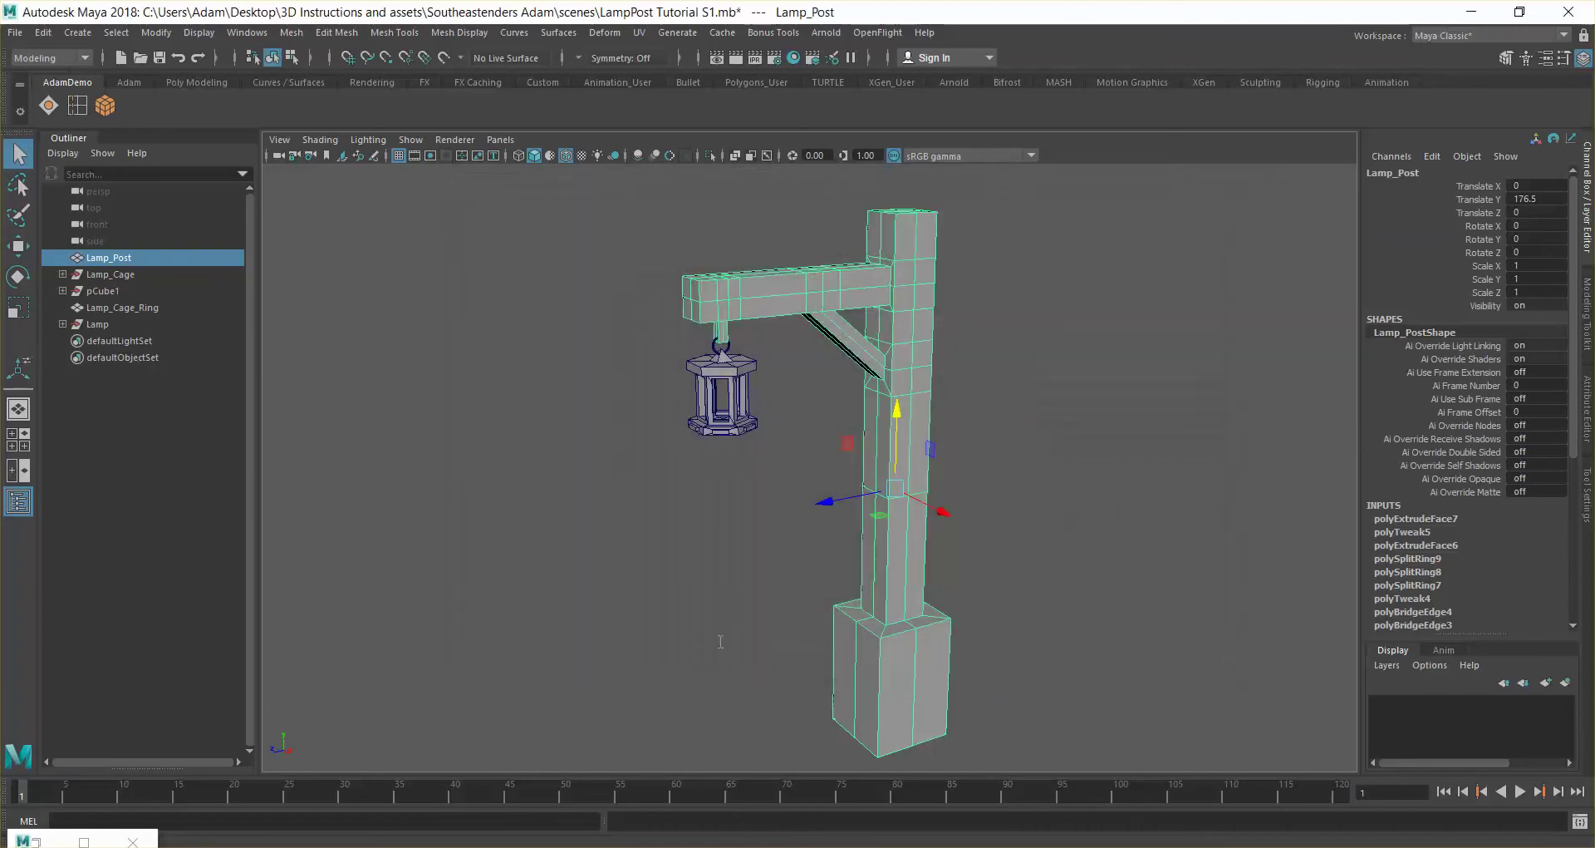
key(w)
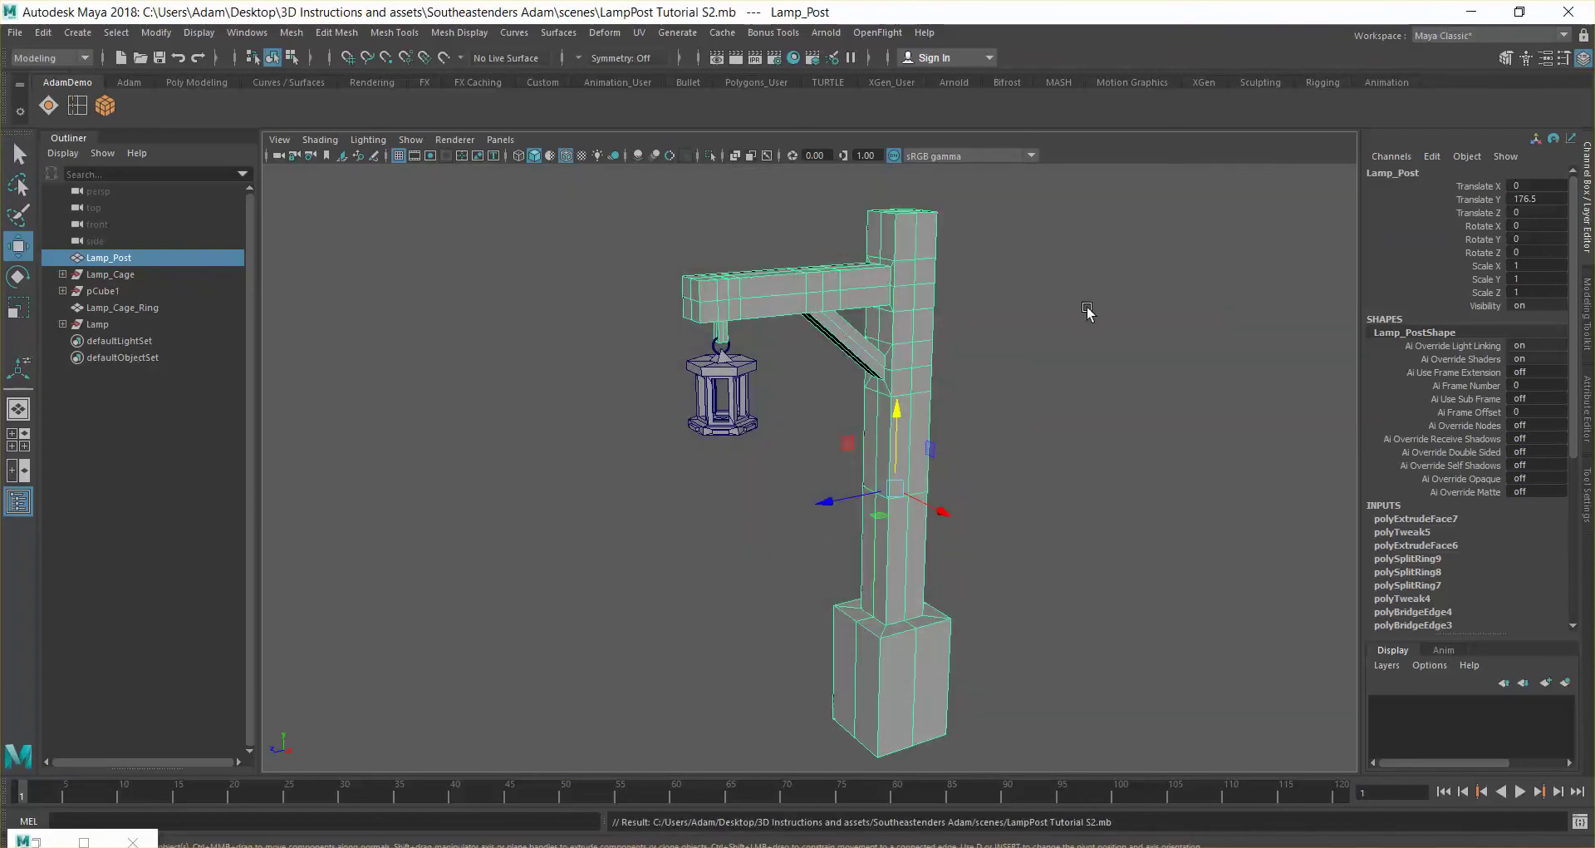
Select the lamp post and lantern and look through the Modify menu without choosing anything
drag(634, 257, 1031, 731)
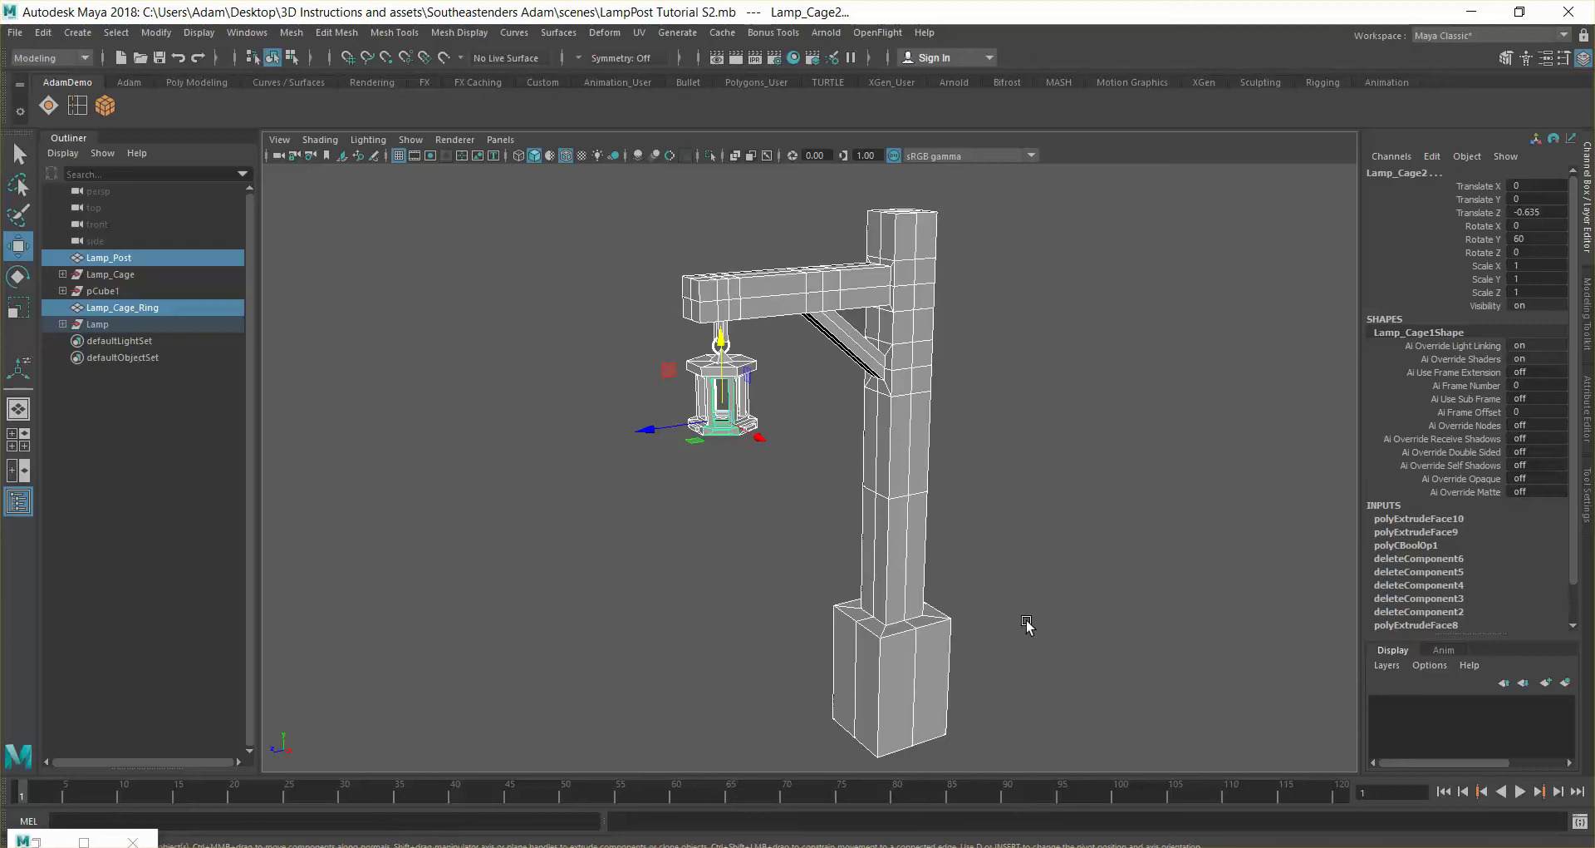
scroll(1477, 518, down, 1)
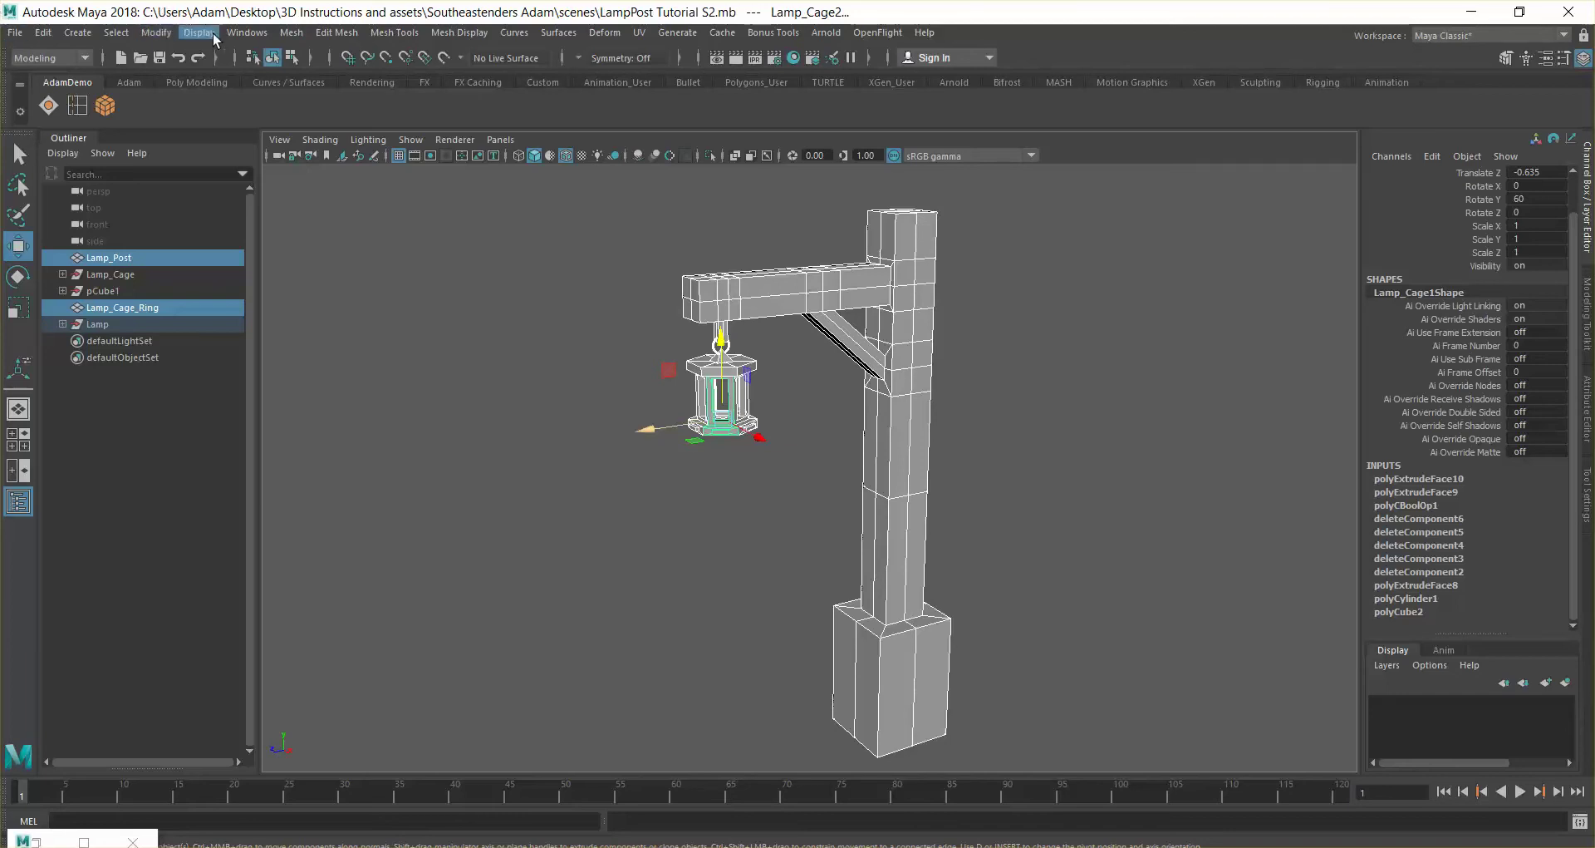
click(158, 35)
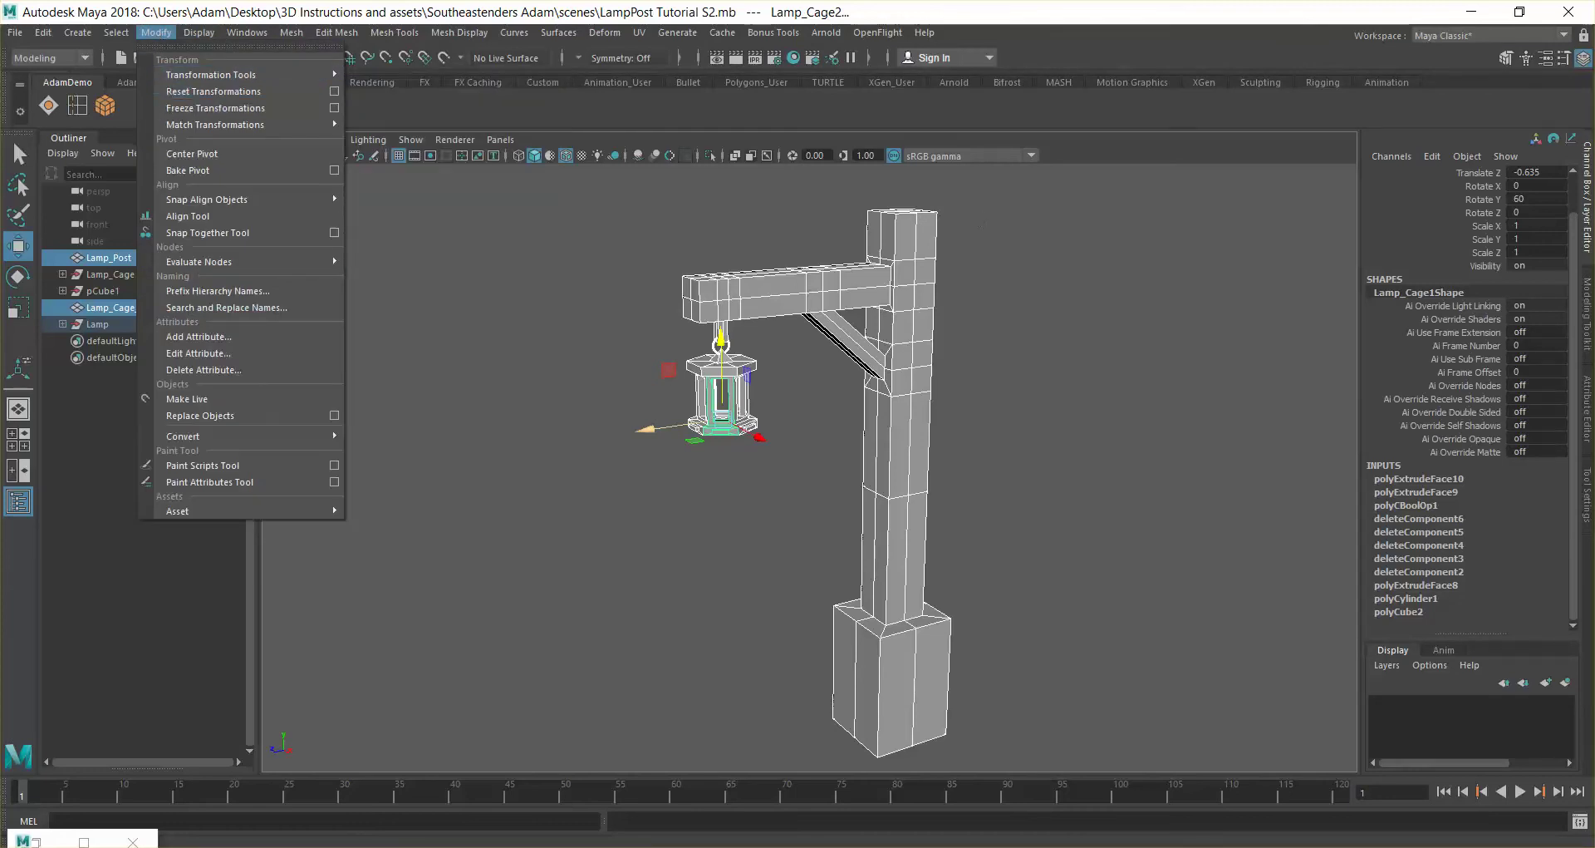
click(1446, 201)
key(e)
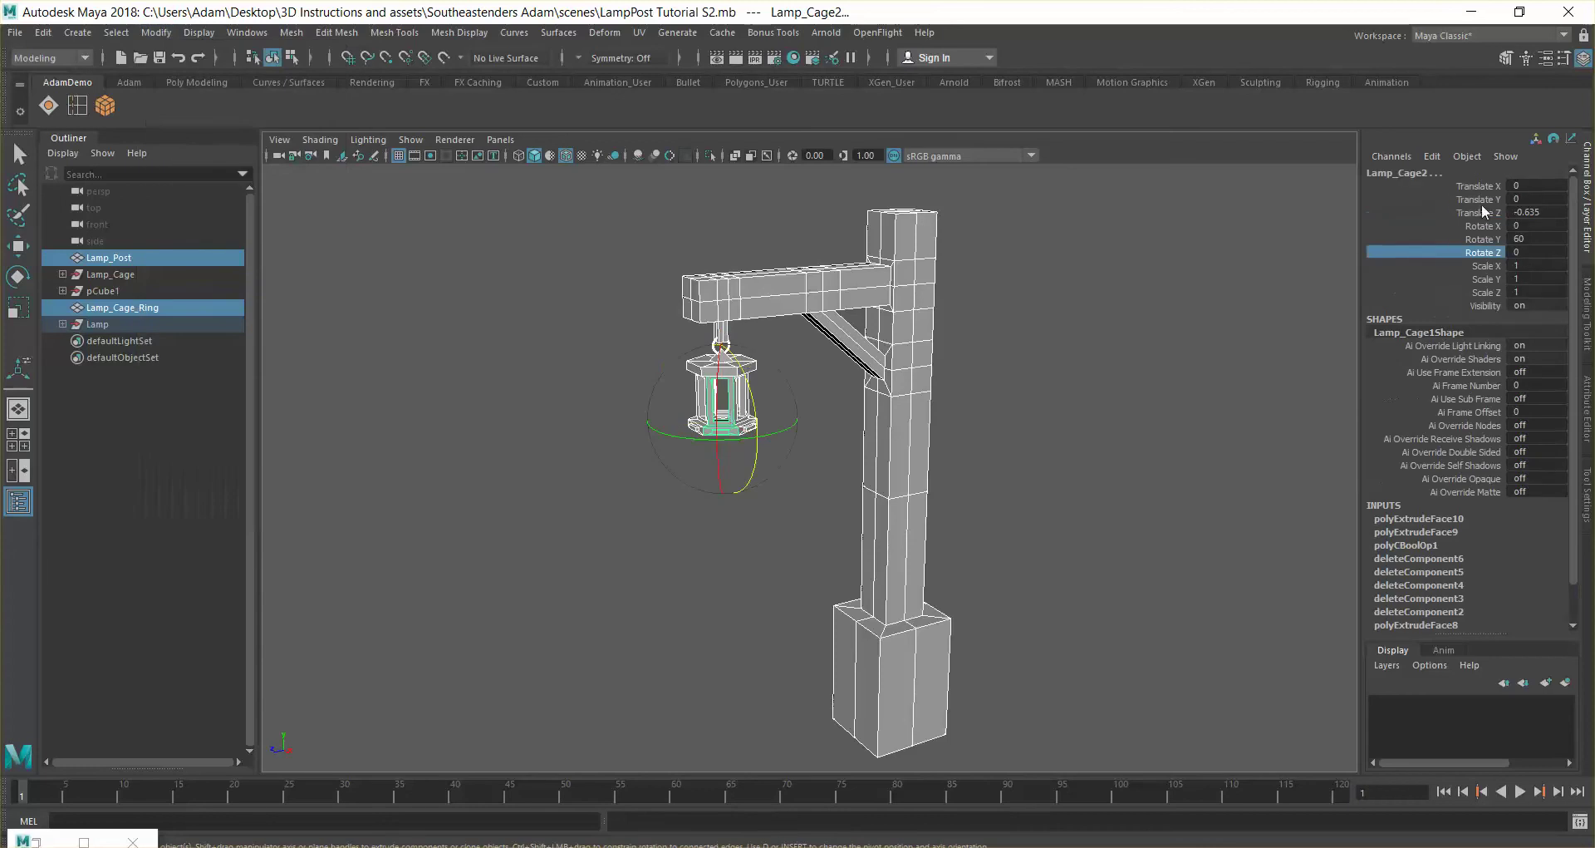
Freeze transformations on the lamp post and lantern together
click(744, 278)
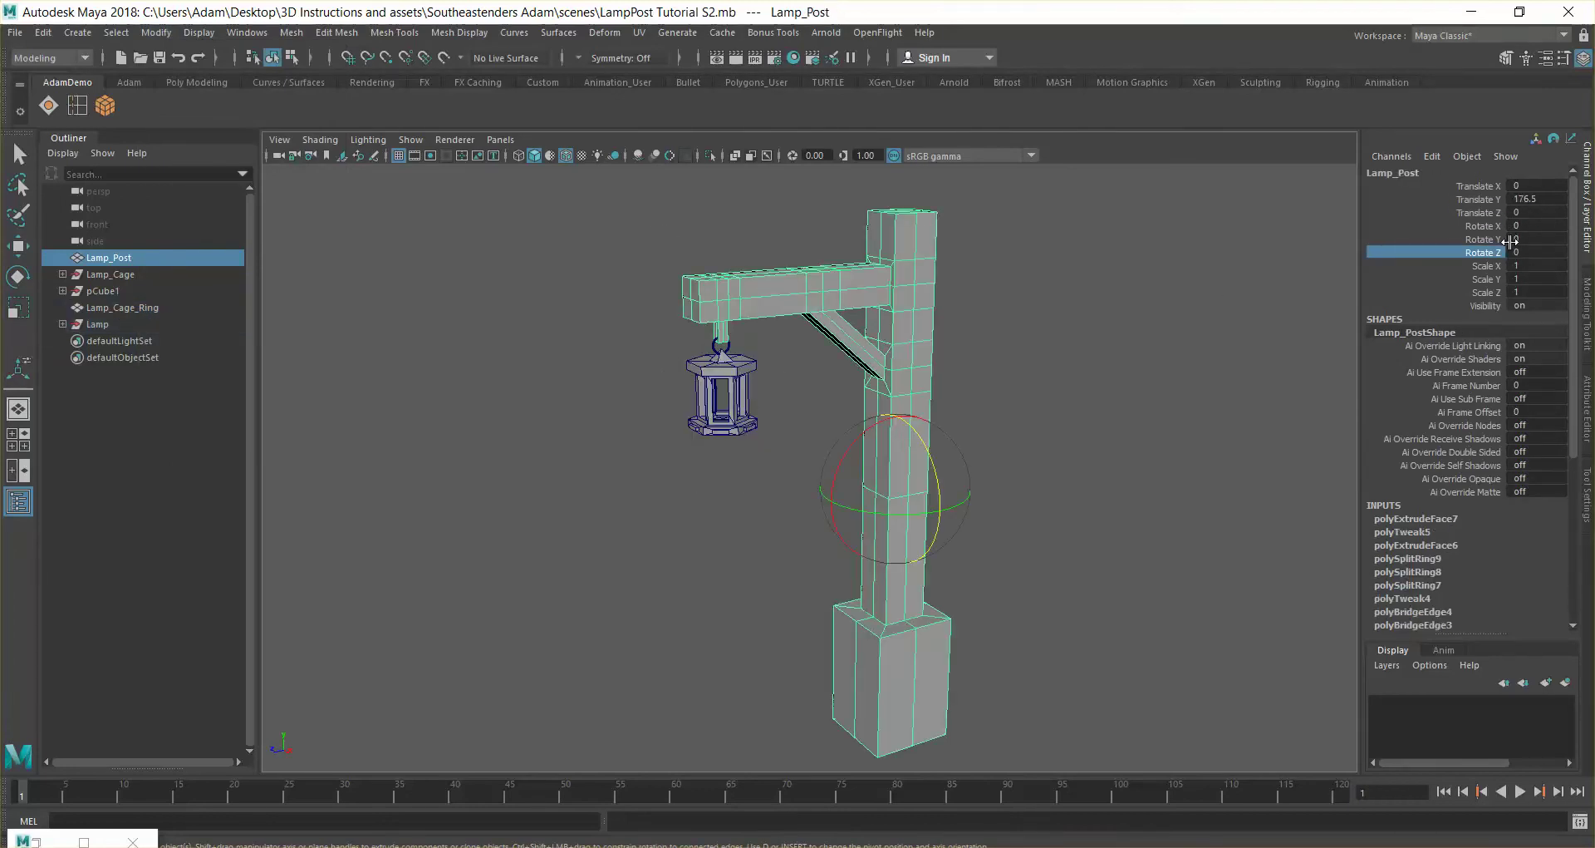
drag(634, 221, 956, 769)
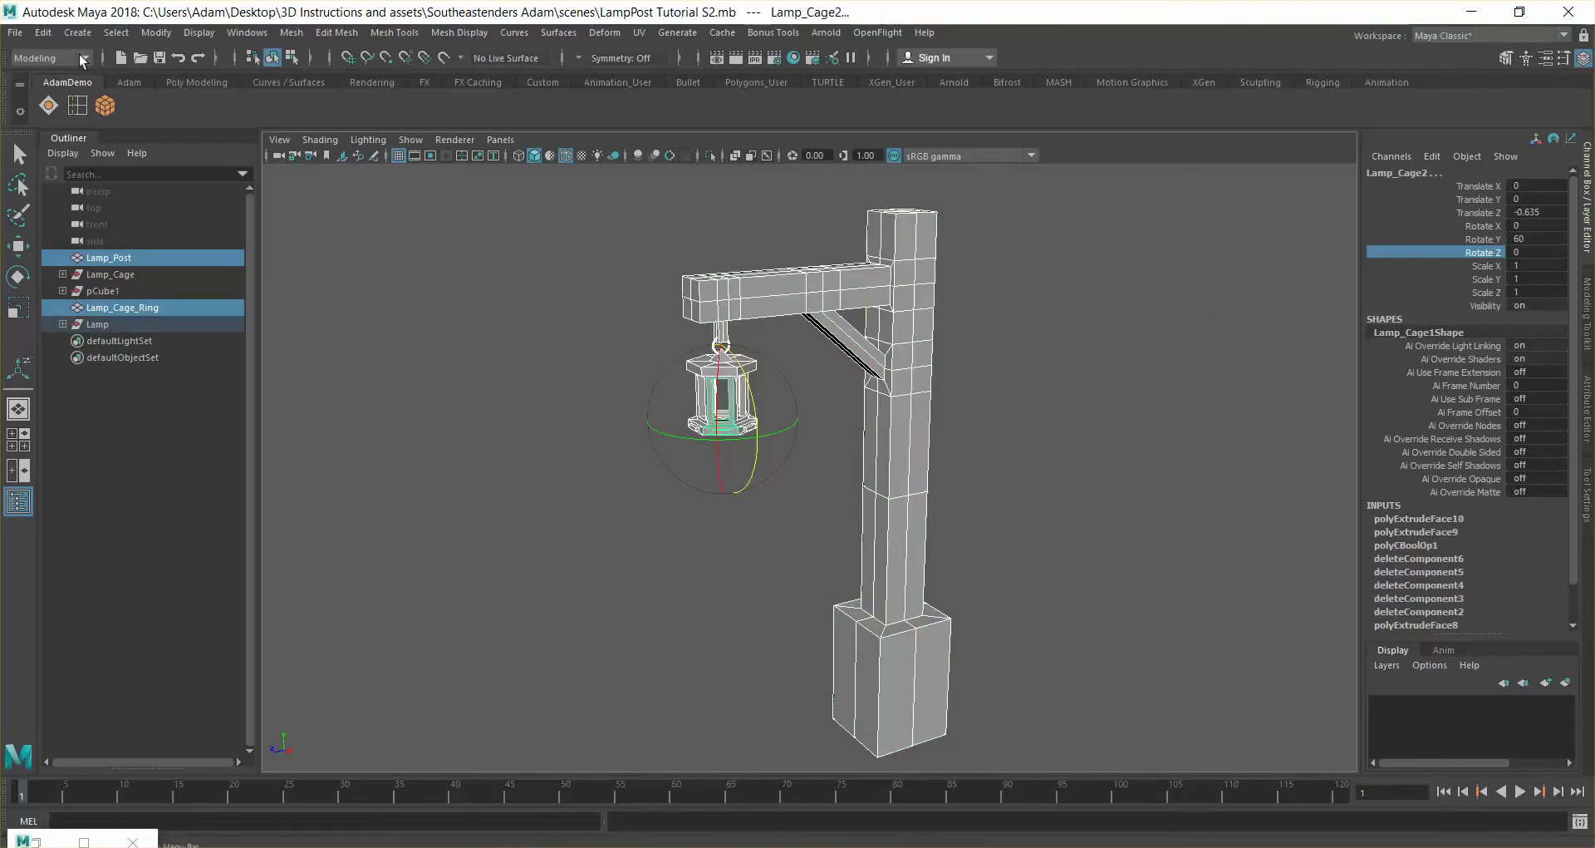
click(168, 36)
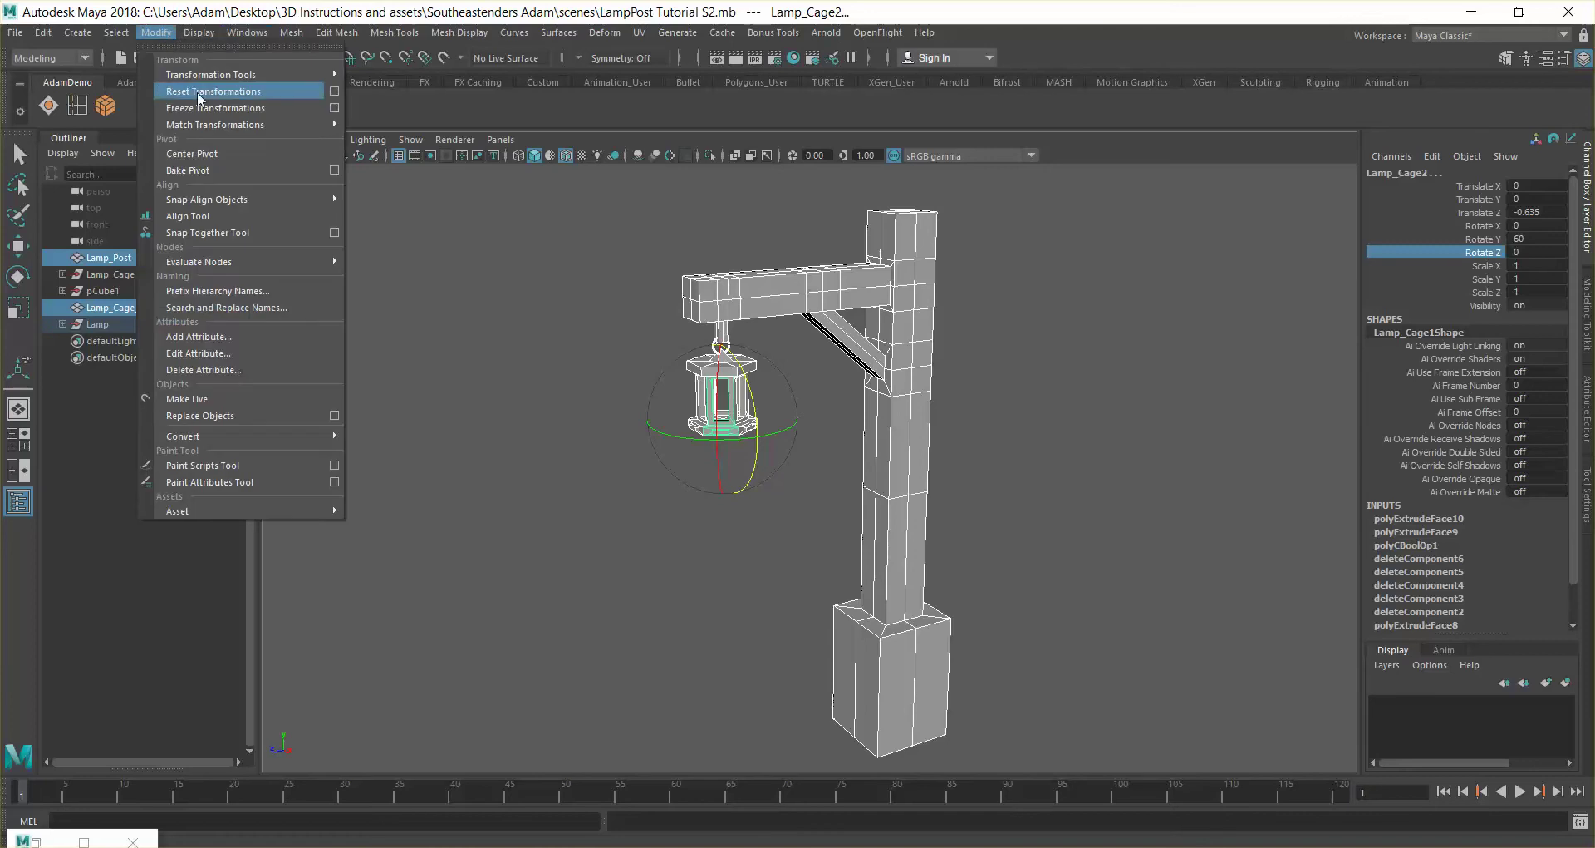
click(204, 106)
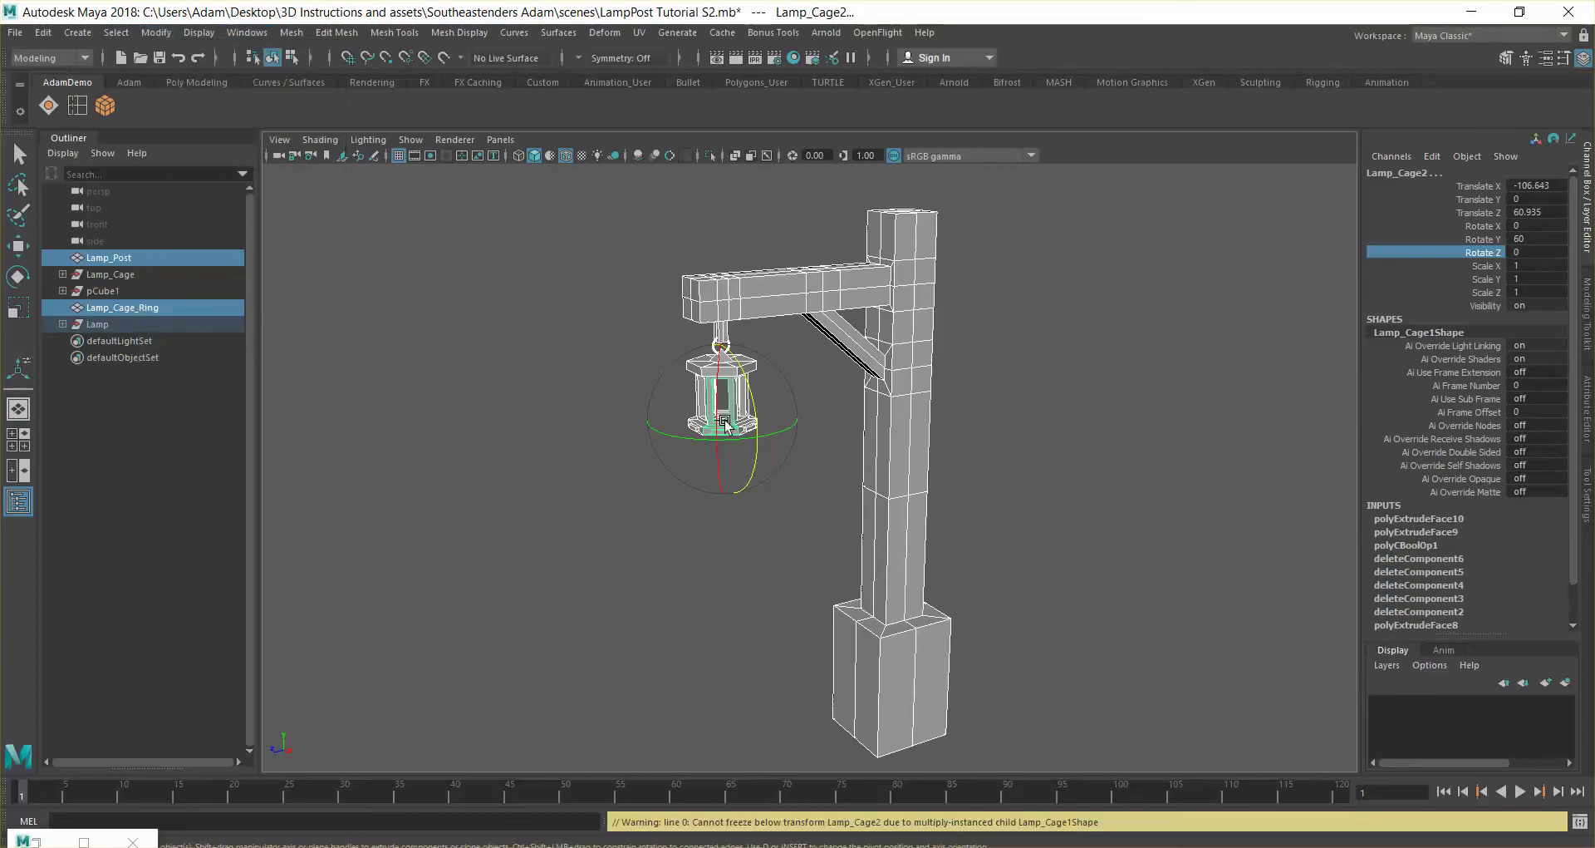
key(w)
Select the post, lantern and all cage pieces and freeze their transformations
click(996, 451)
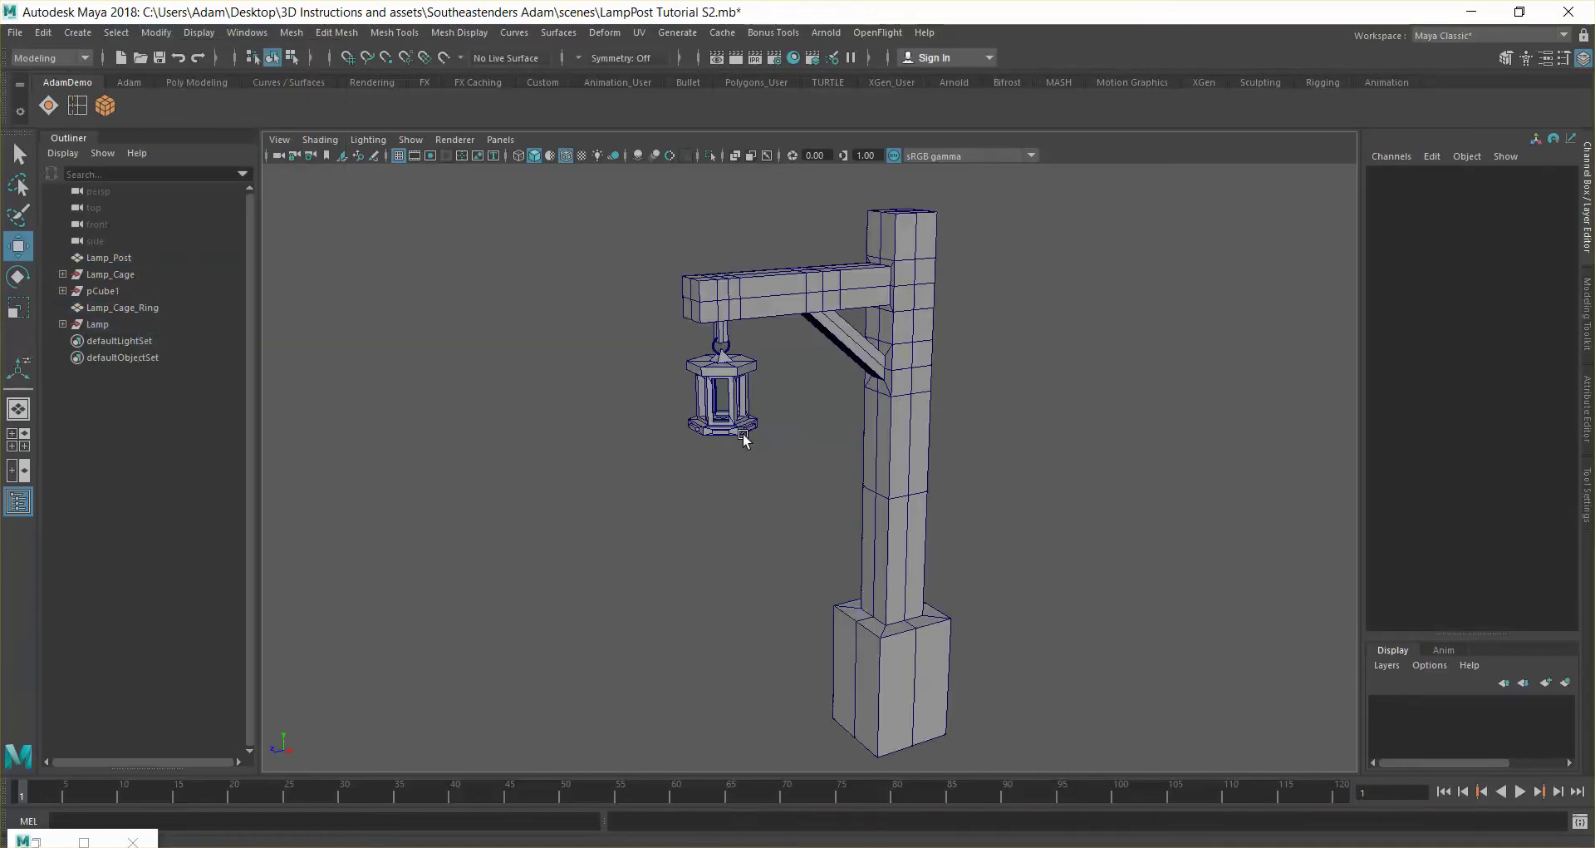
click(914, 467)
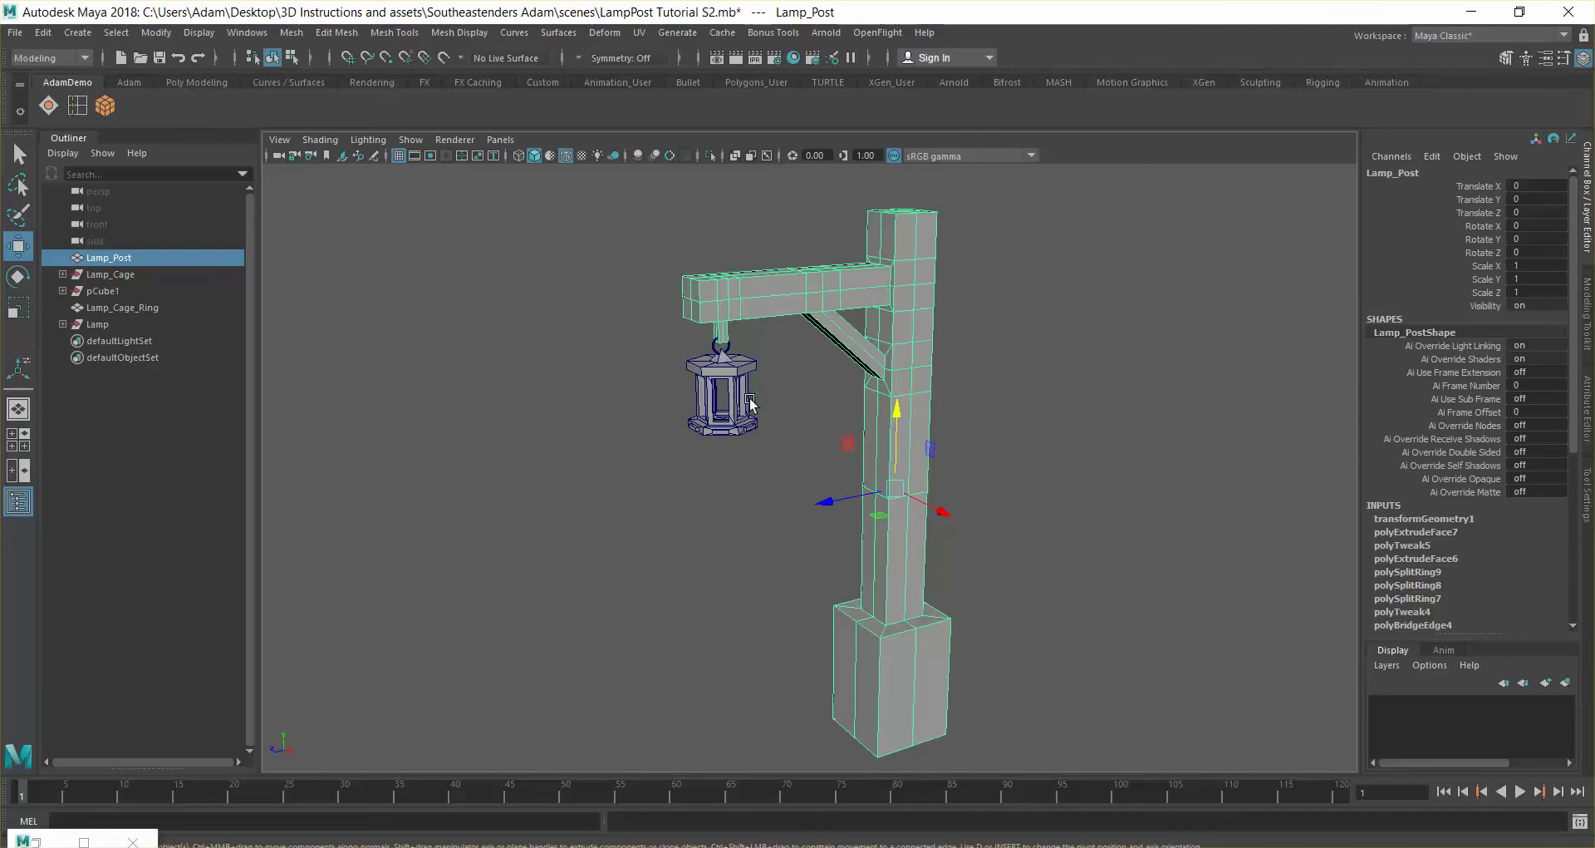
click(744, 425)
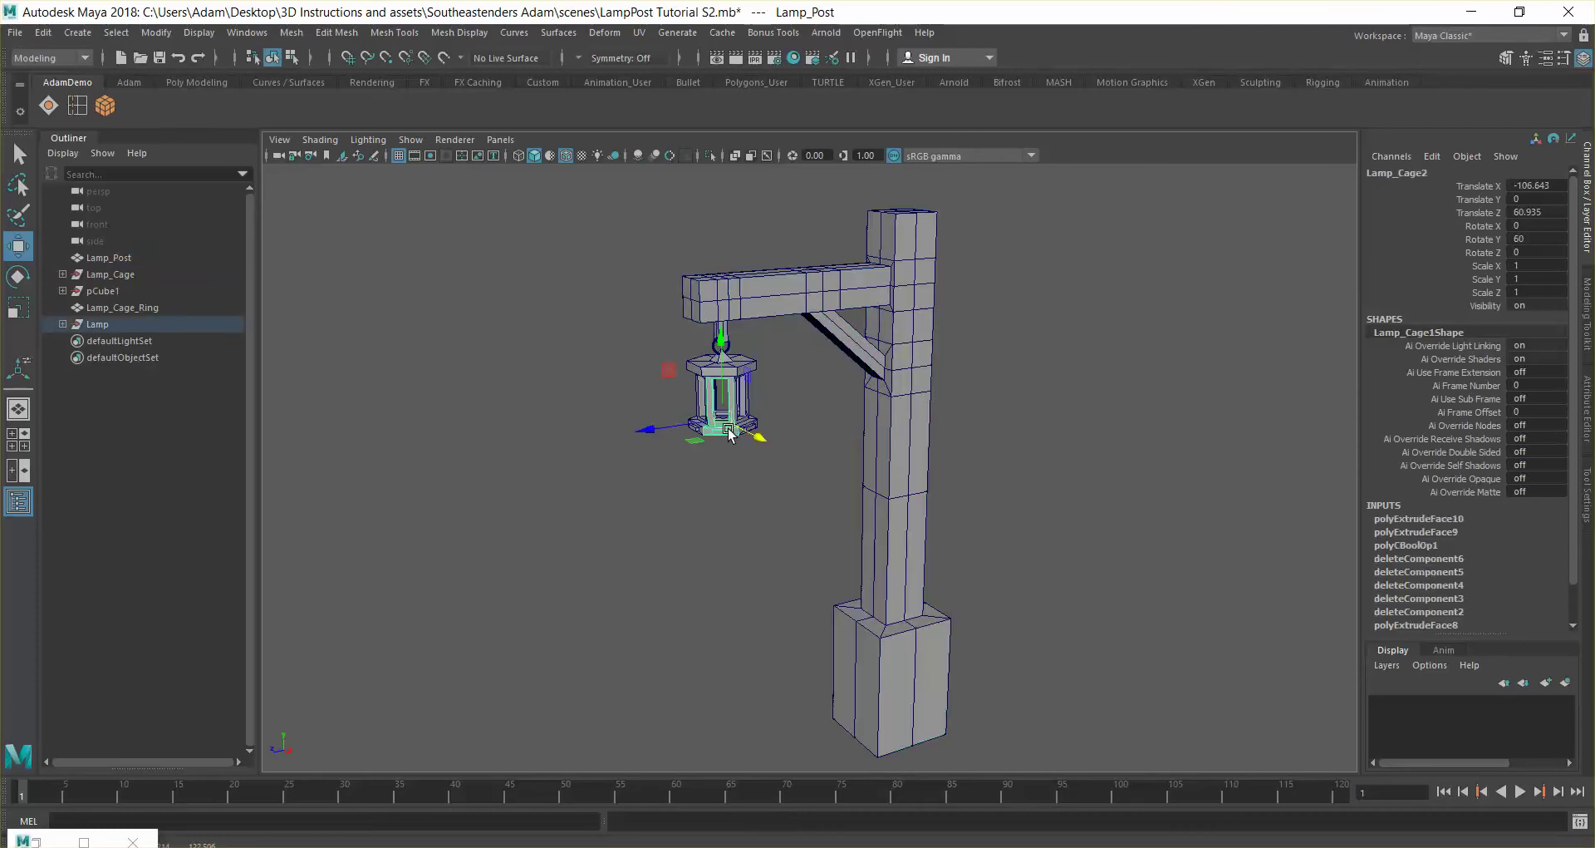
drag(774, 486, 646, 377)
click(156, 32)
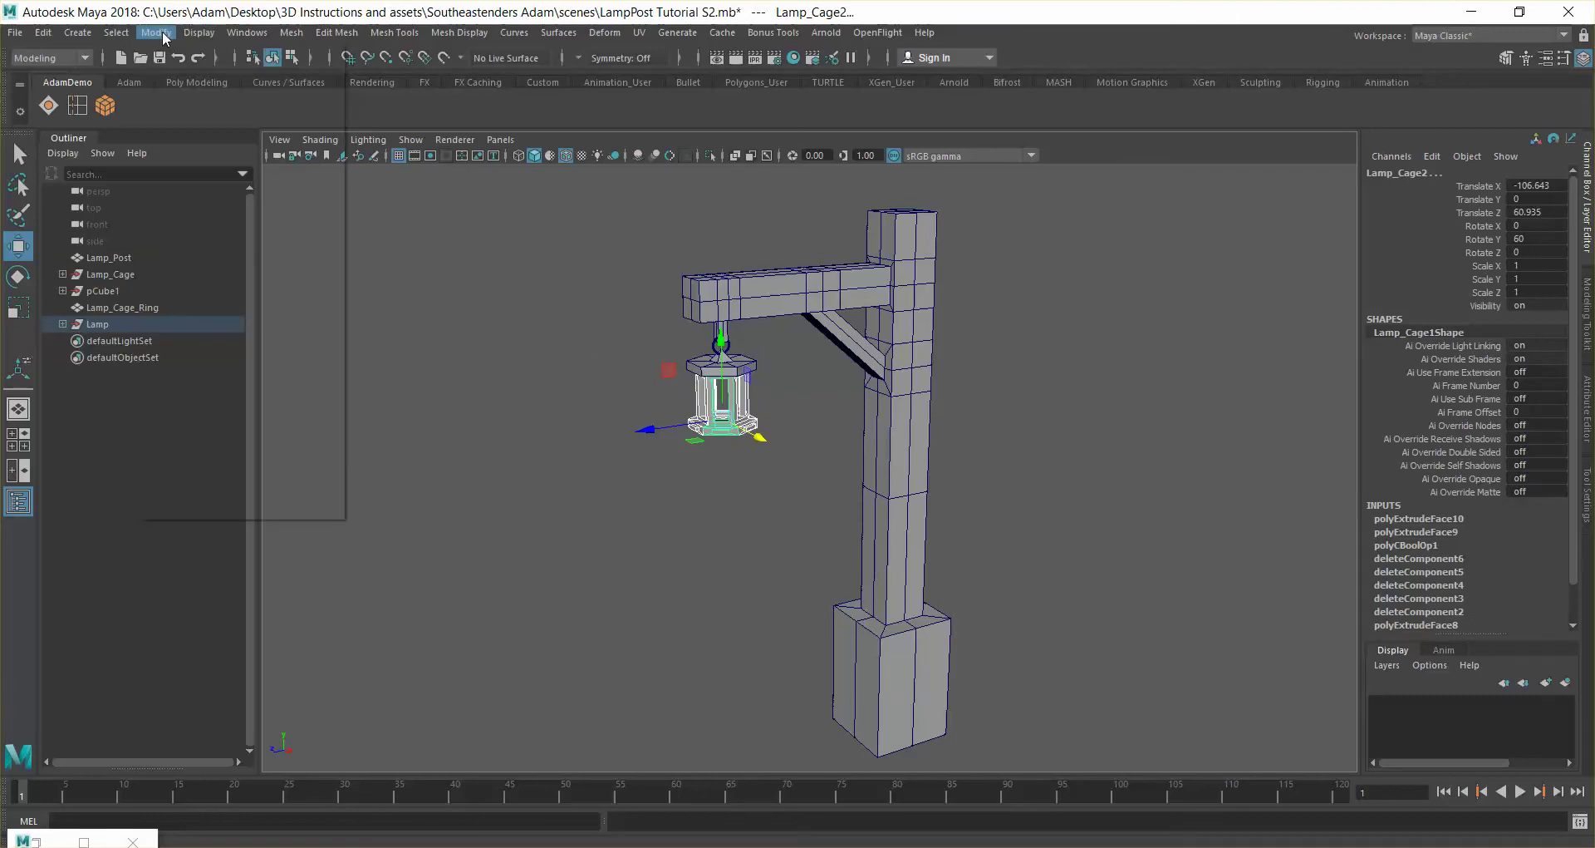
mouse_move(199, 83)
click(191, 110)
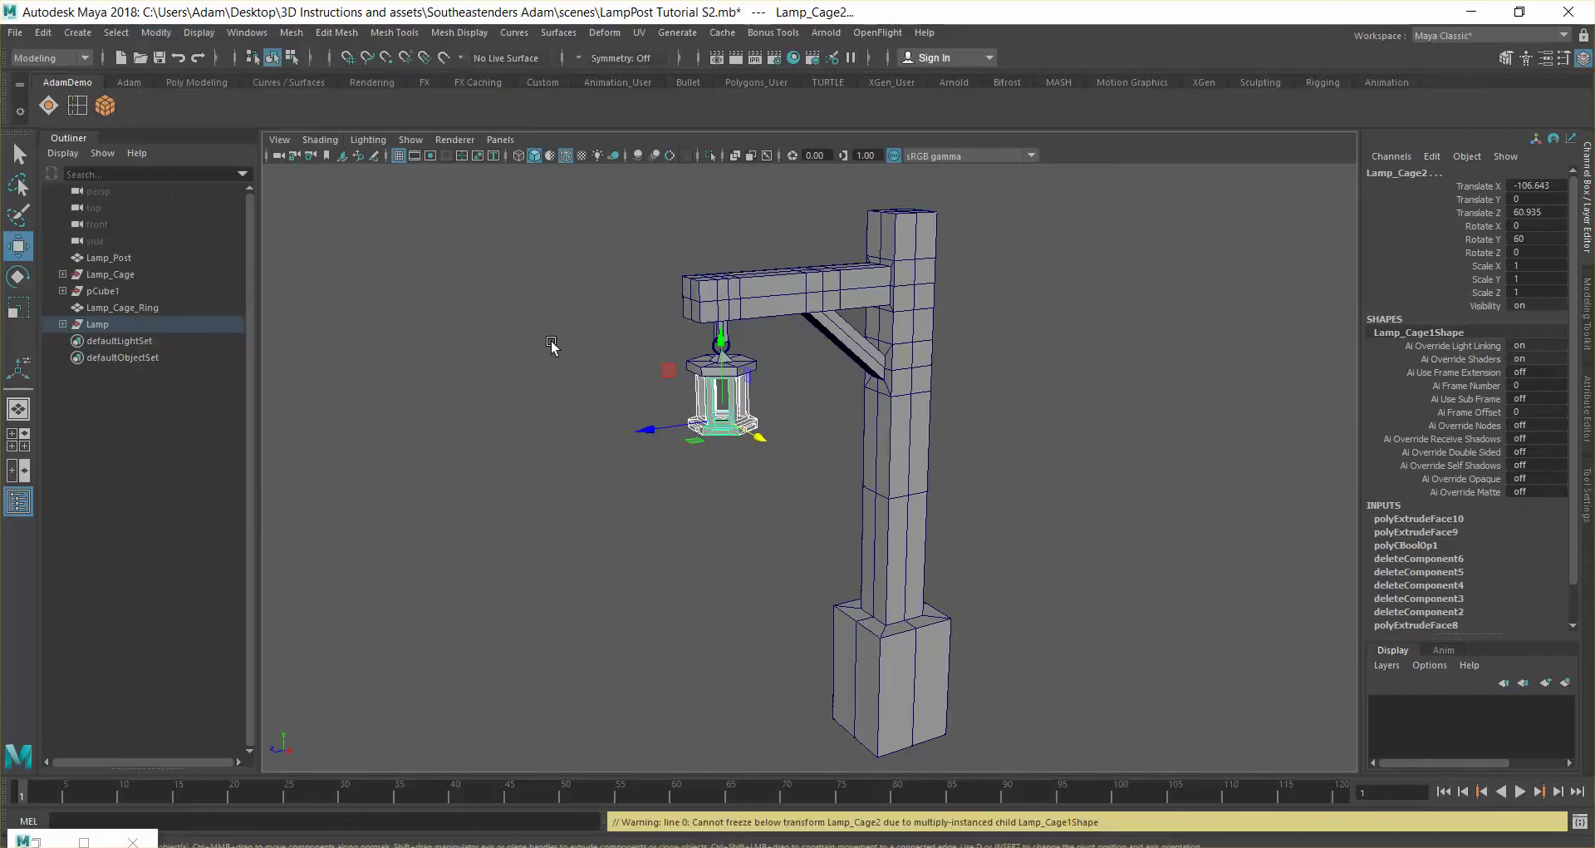
Try freezing transformations on a single instanced cage piece
click(759, 630)
click(698, 426)
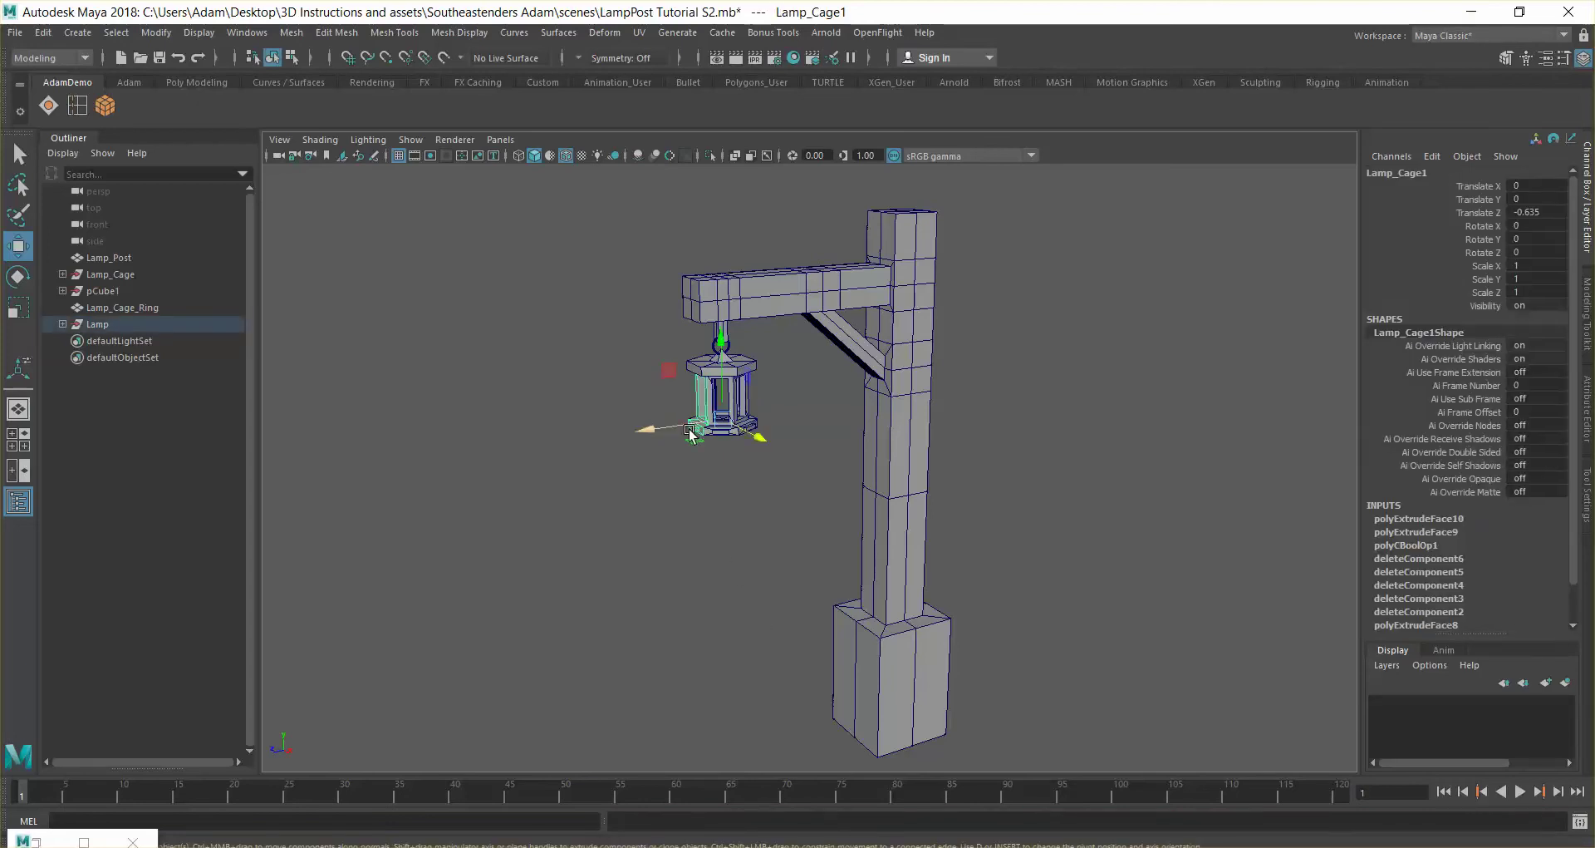
click(155, 33)
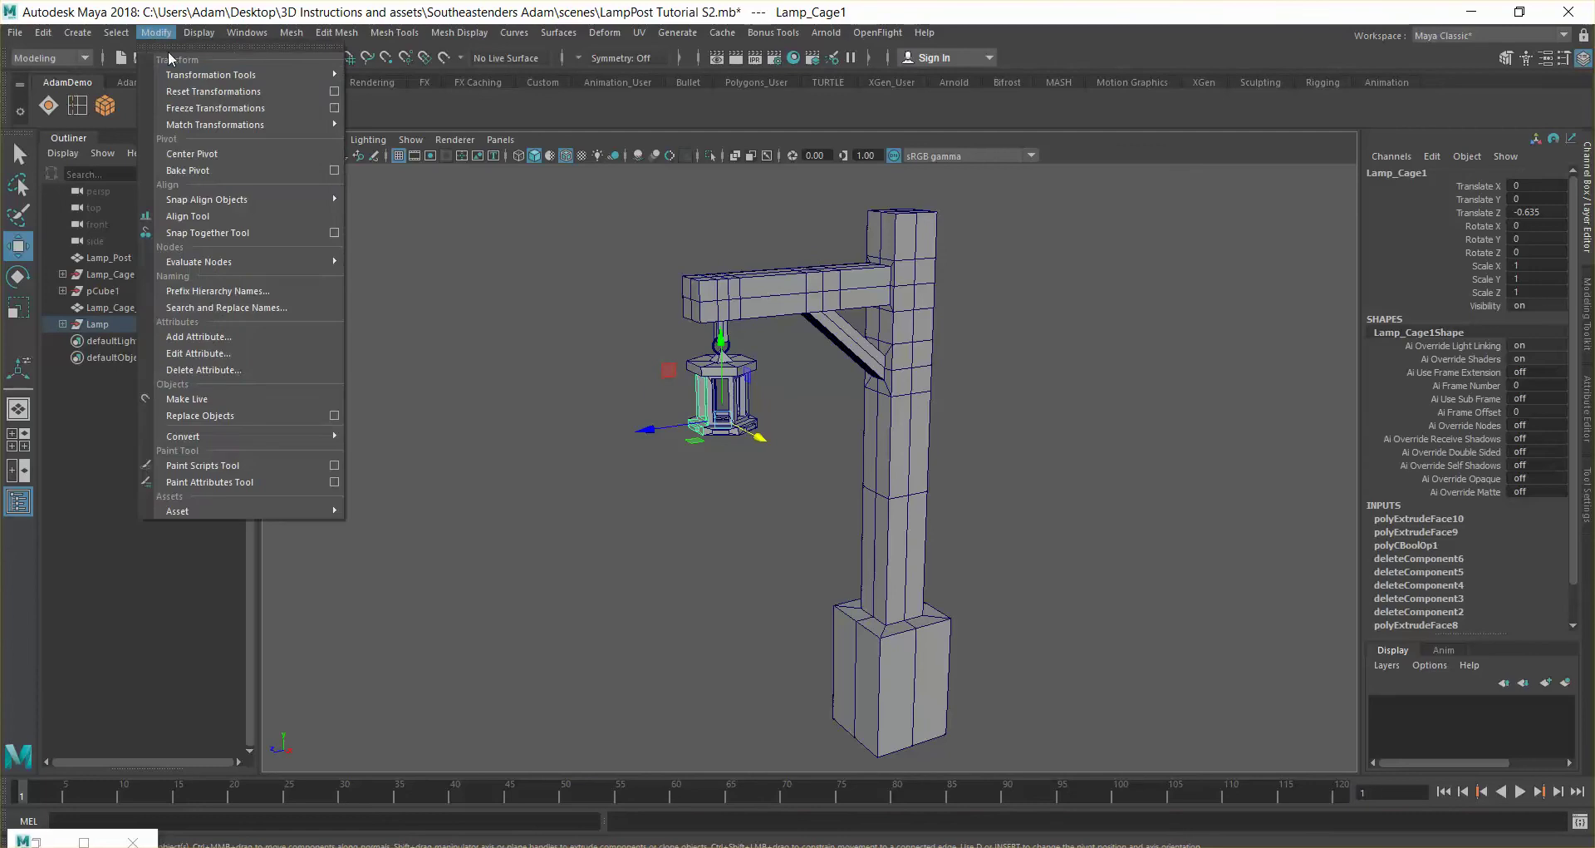
click(184, 109)
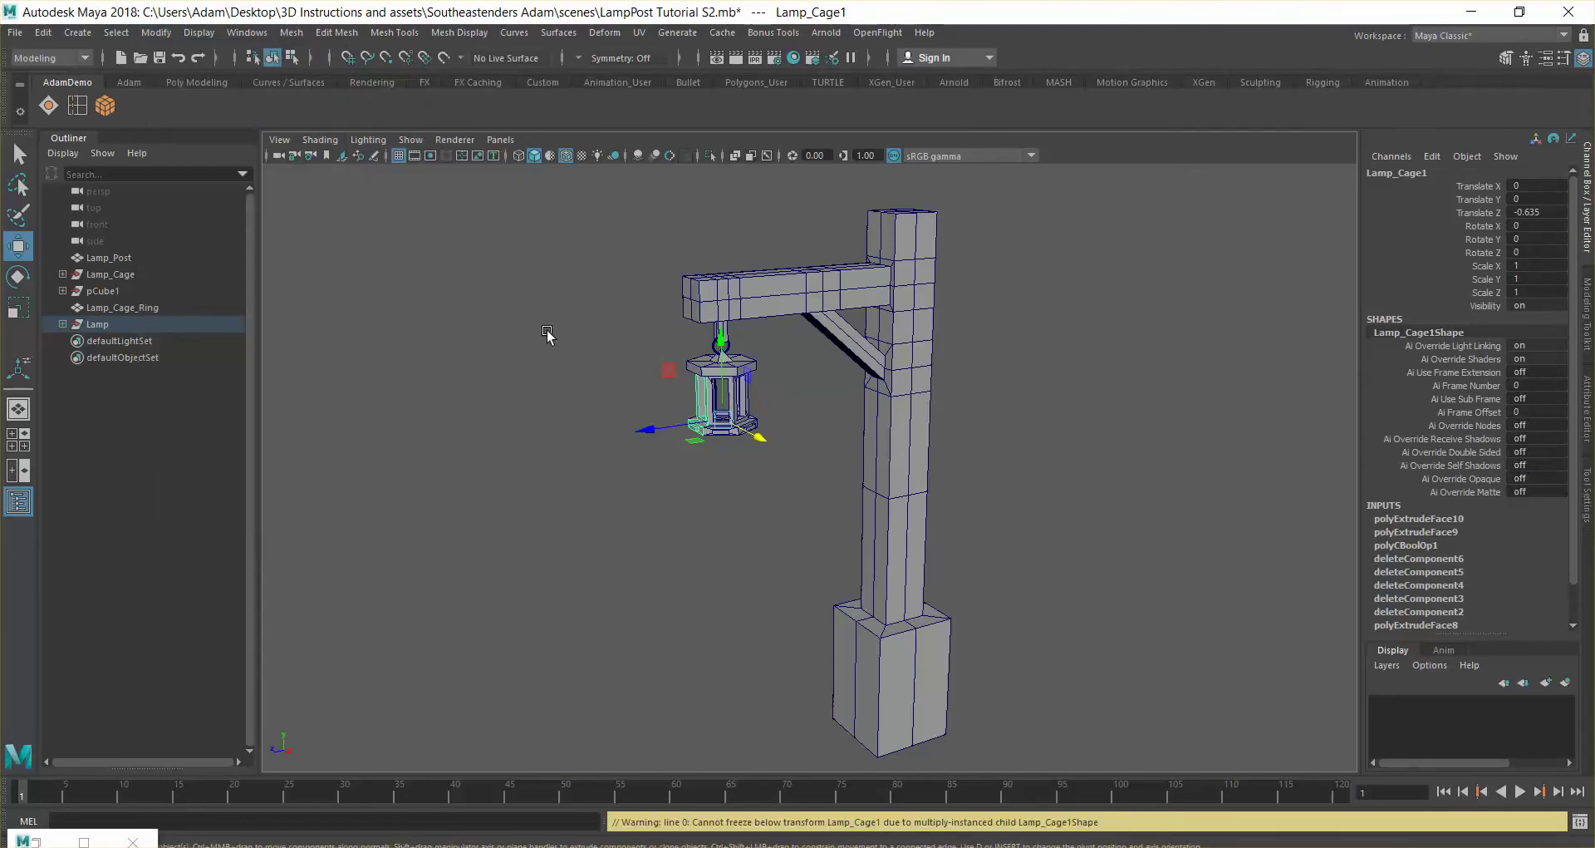
Reselect the whole lamp post and lantern, including the Lamp group and cage ring
click(653, 478)
drag(845, 490, 670, 399)
click(712, 359)
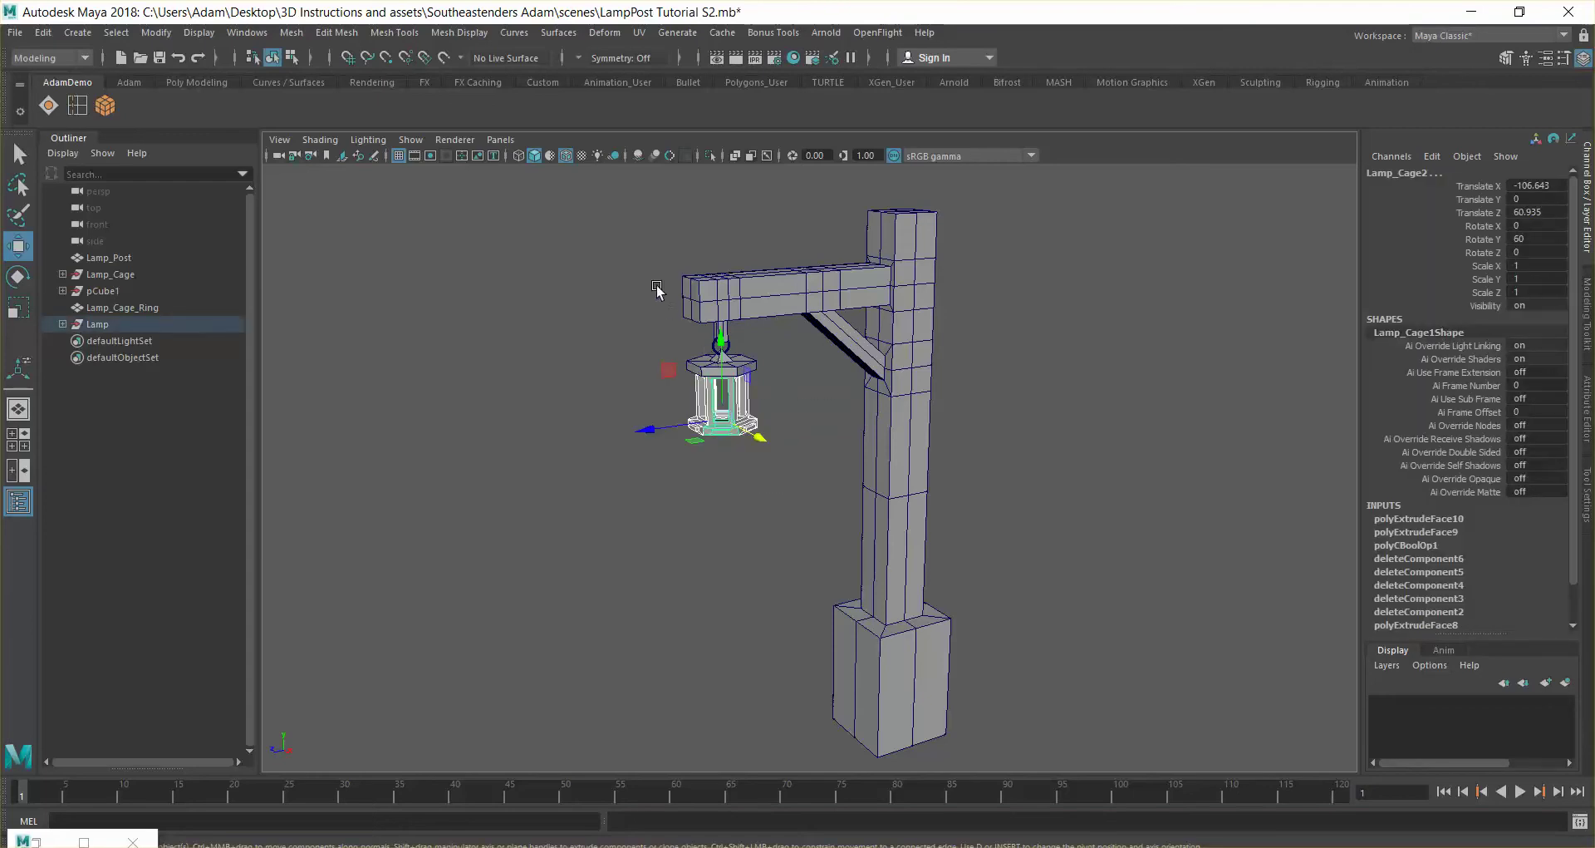
key(ctrl+z)
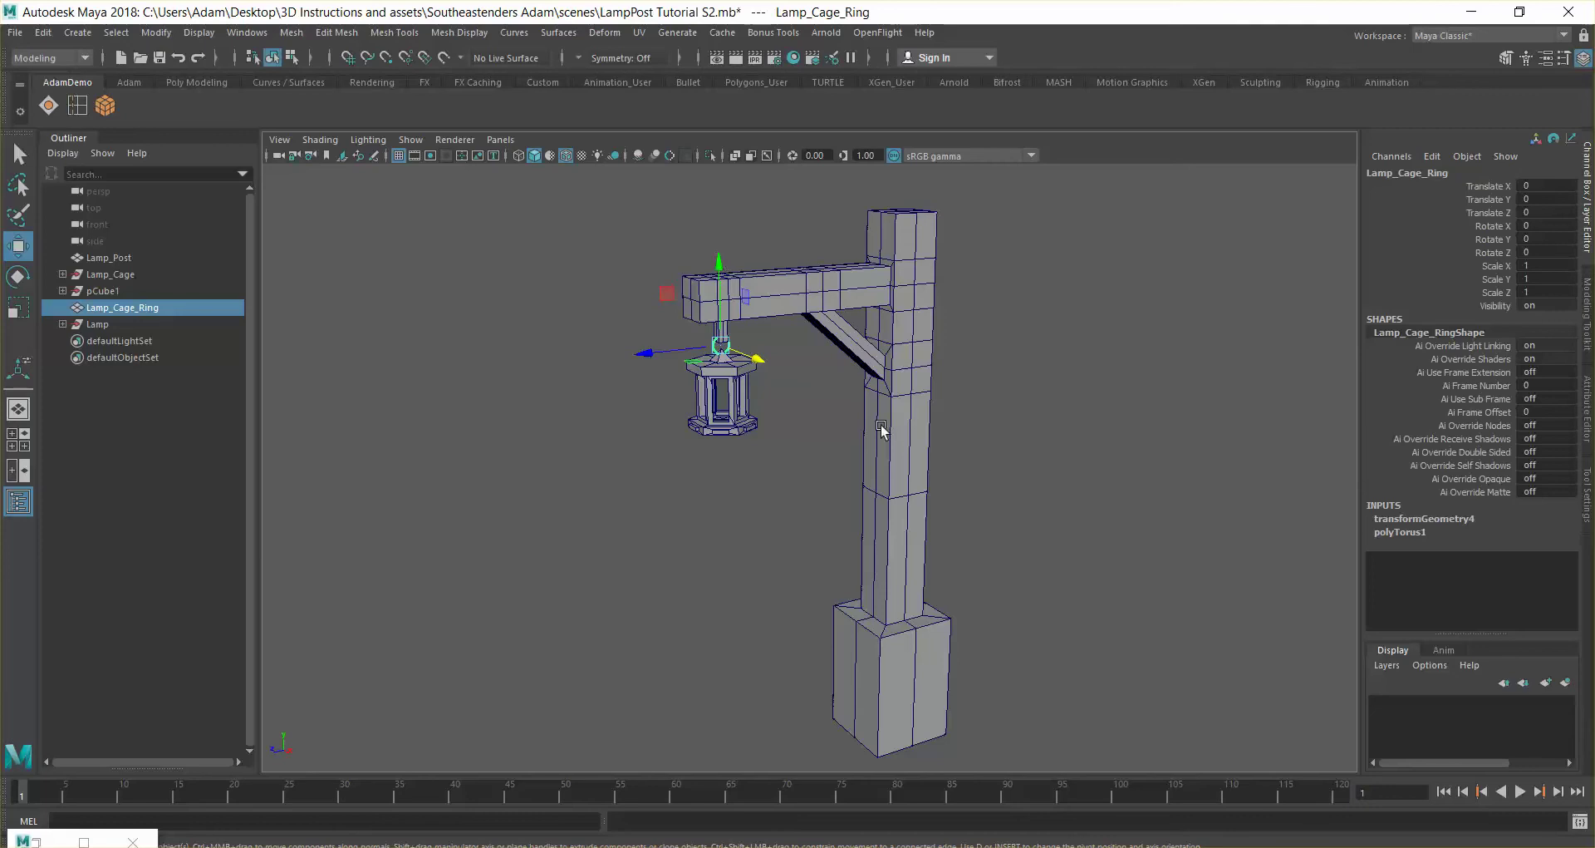
drag(576, 252, 1011, 770)
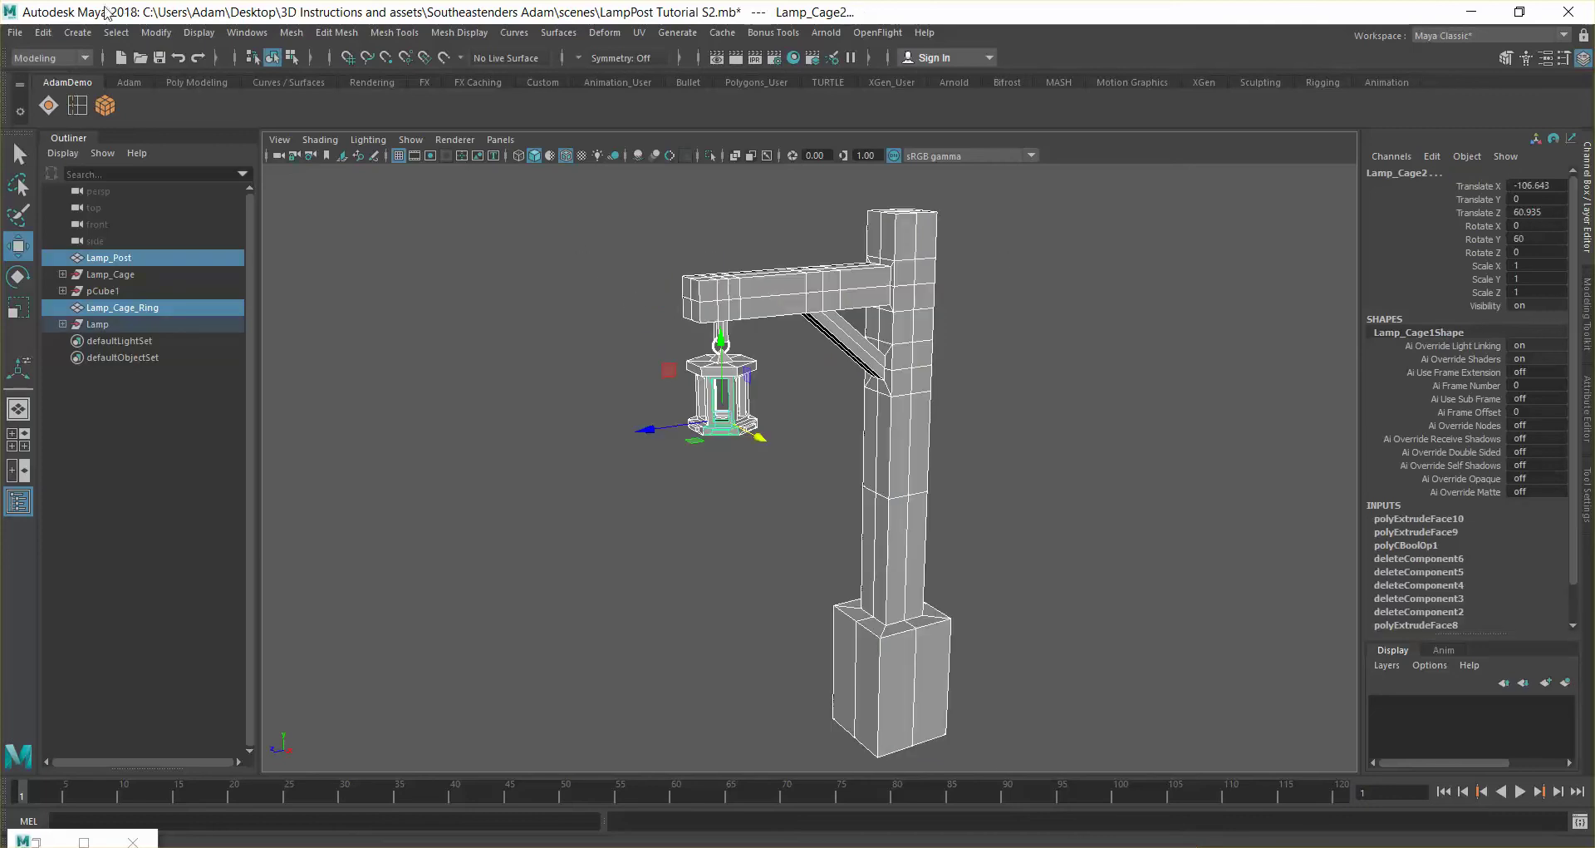
click(42, 33)
Delete construction history on the lamp post and lantern, then deselect and hide the side panel
mouse_move(249, 236)
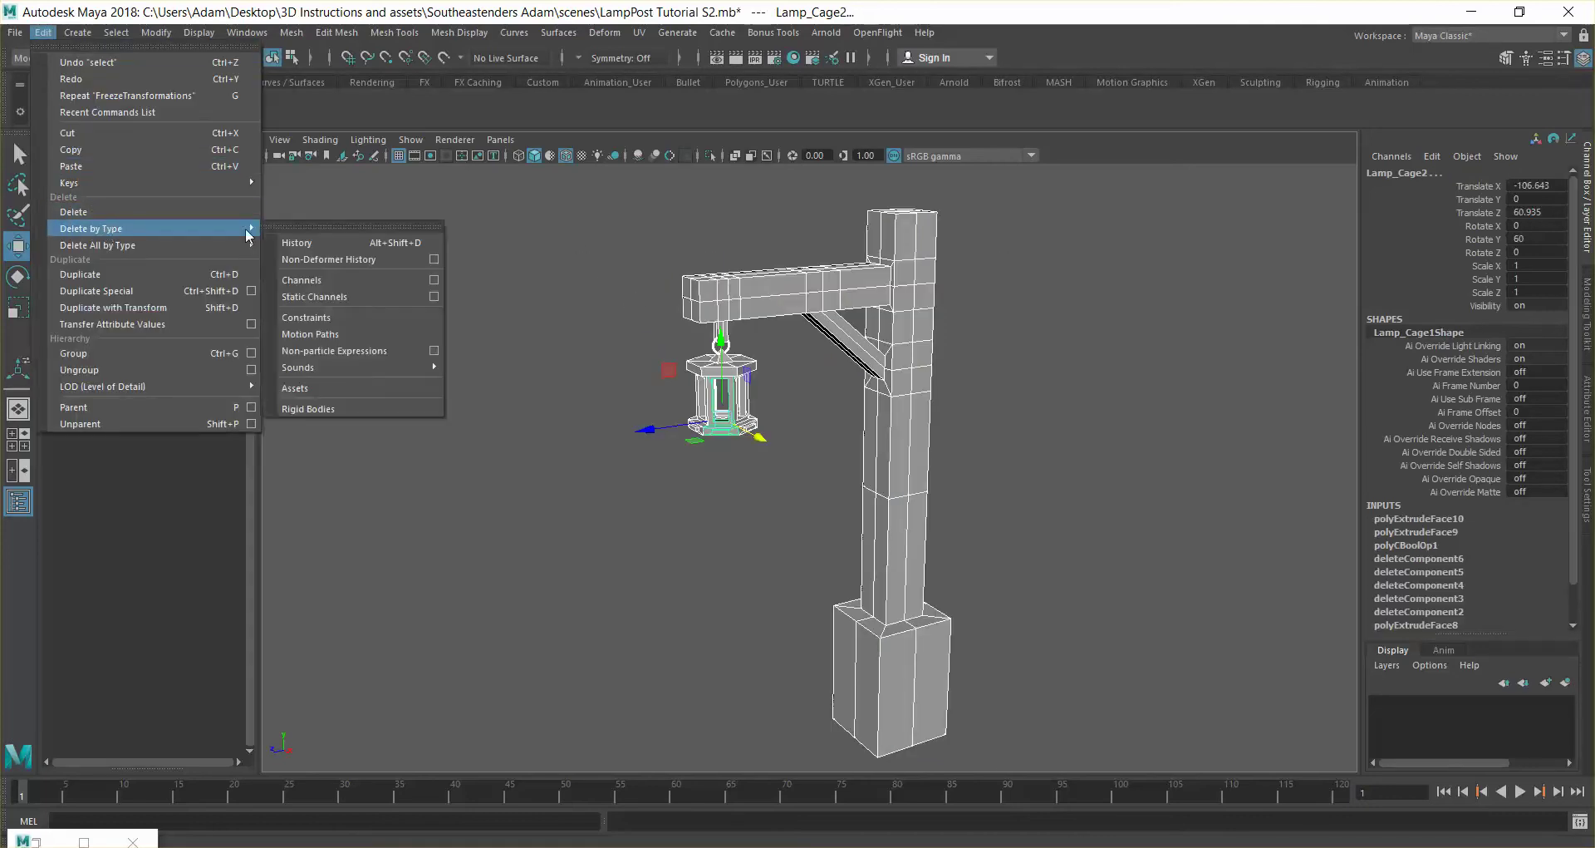
click(407, 243)
click(571, 453)
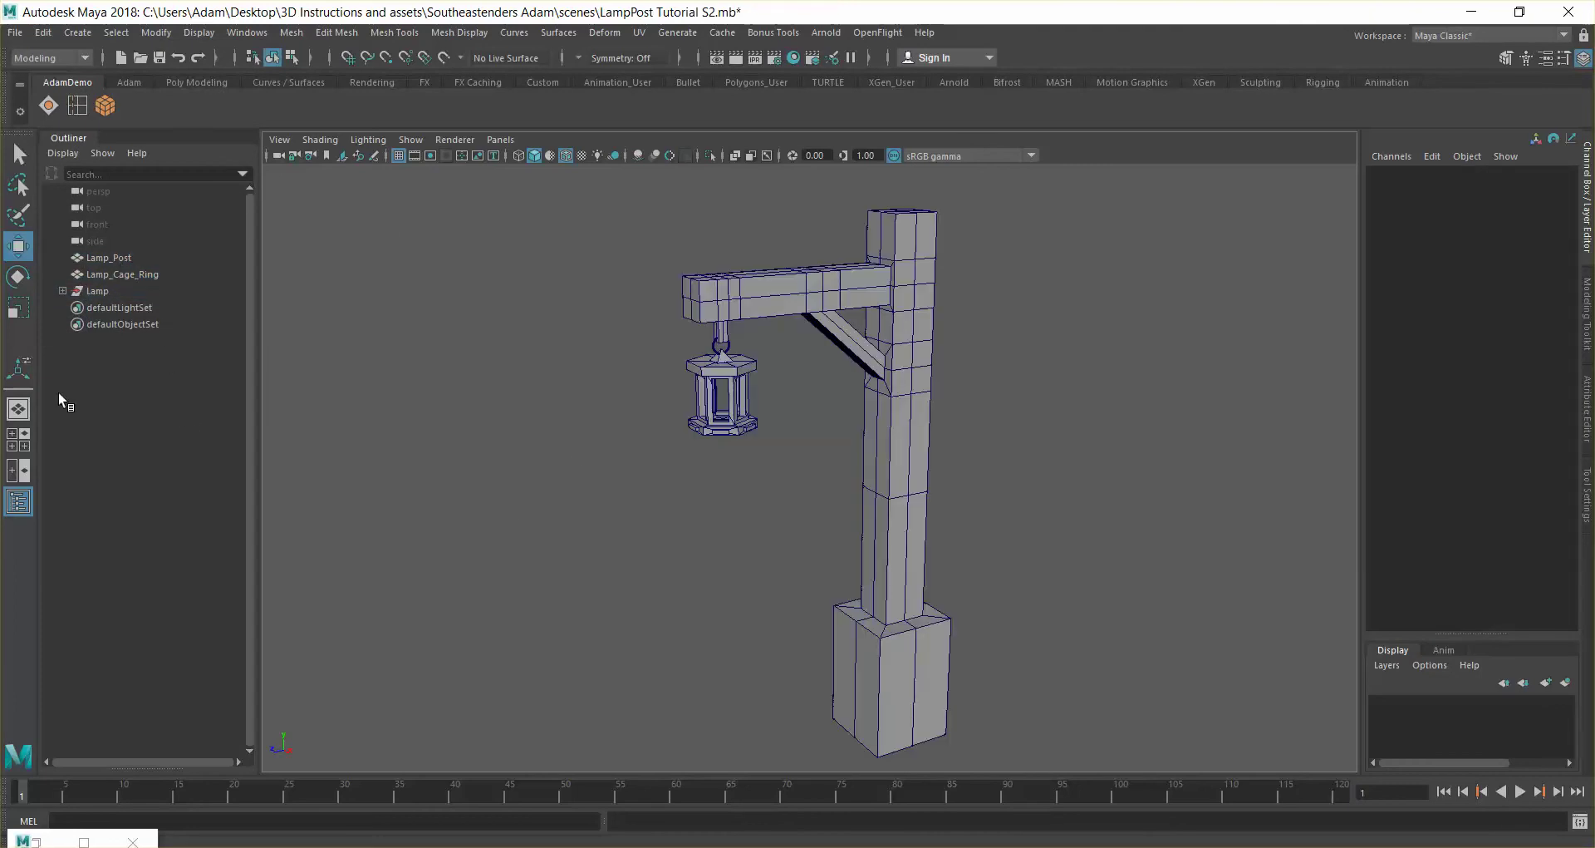
click(17, 507)
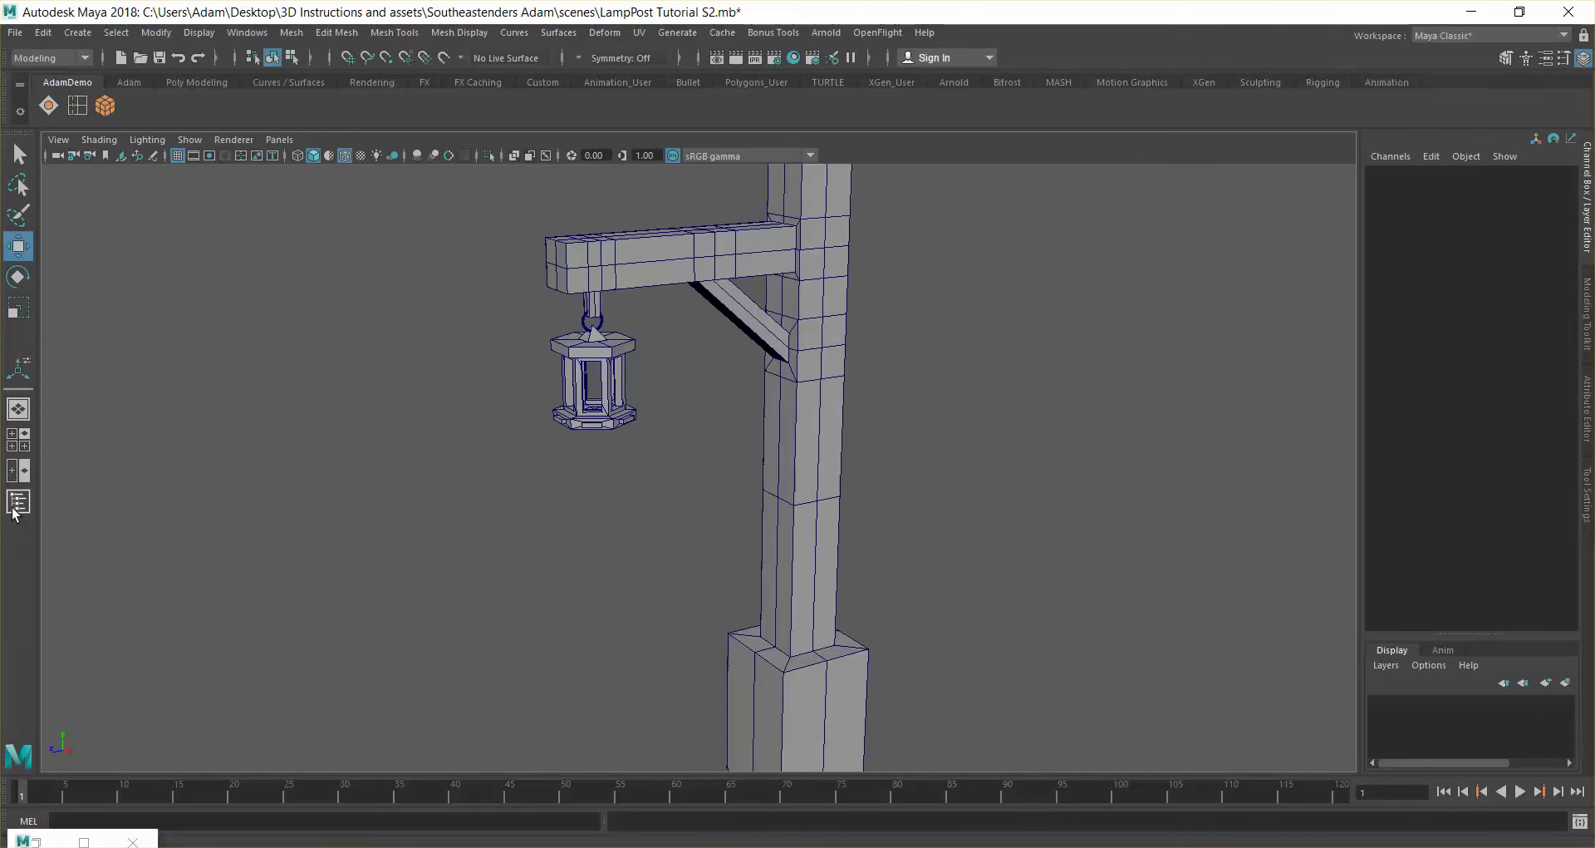
Browse the Windows menu's General Editors, Modeling Editors and UI Elements submenus and choose Outliner
click(247, 32)
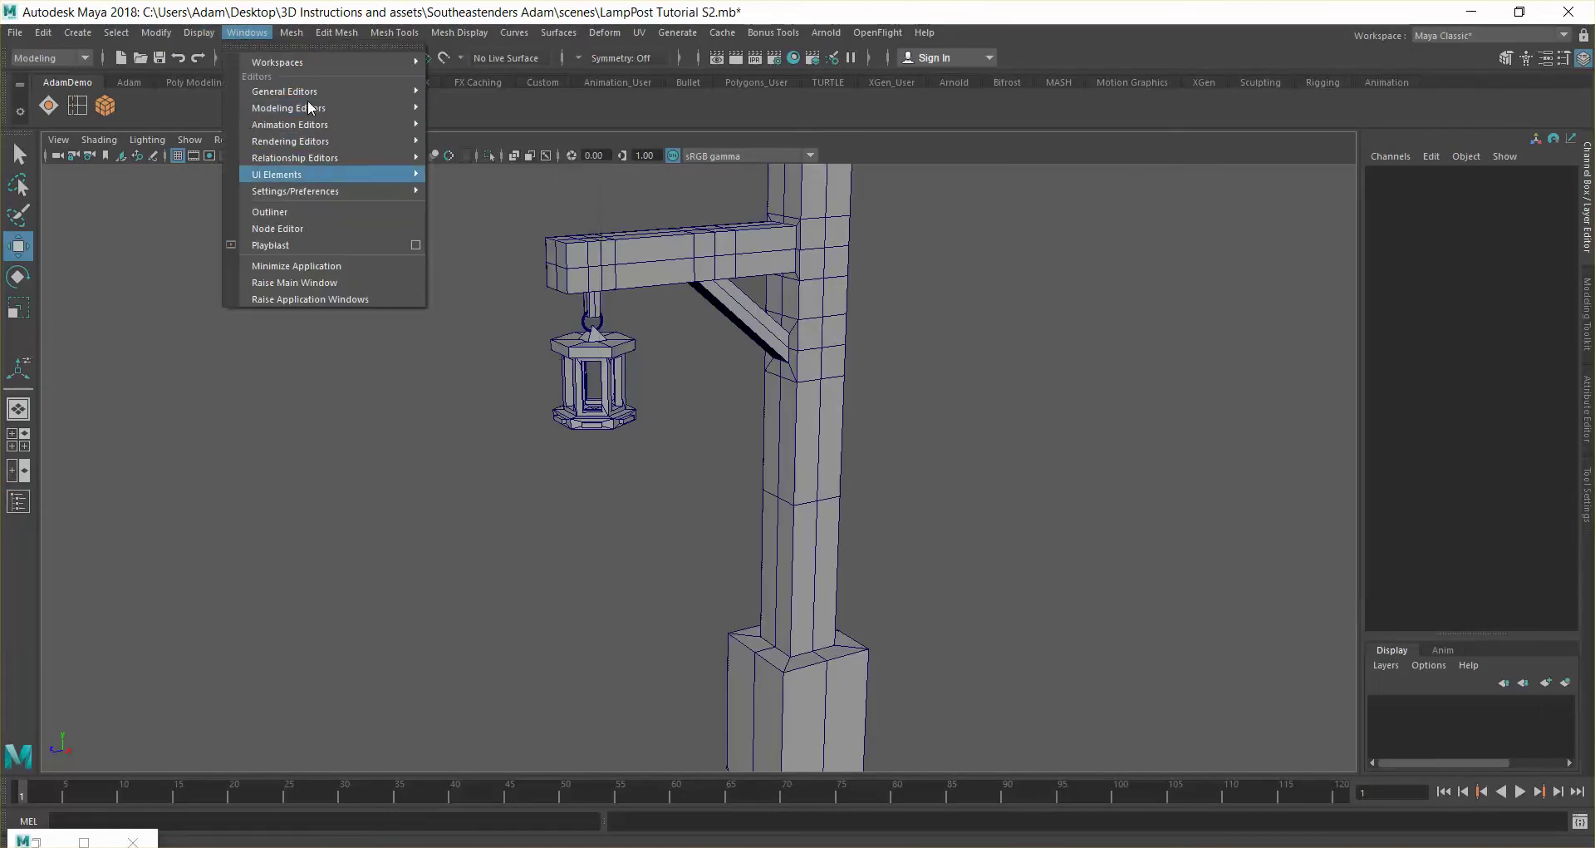
mouse_move(313, 91)
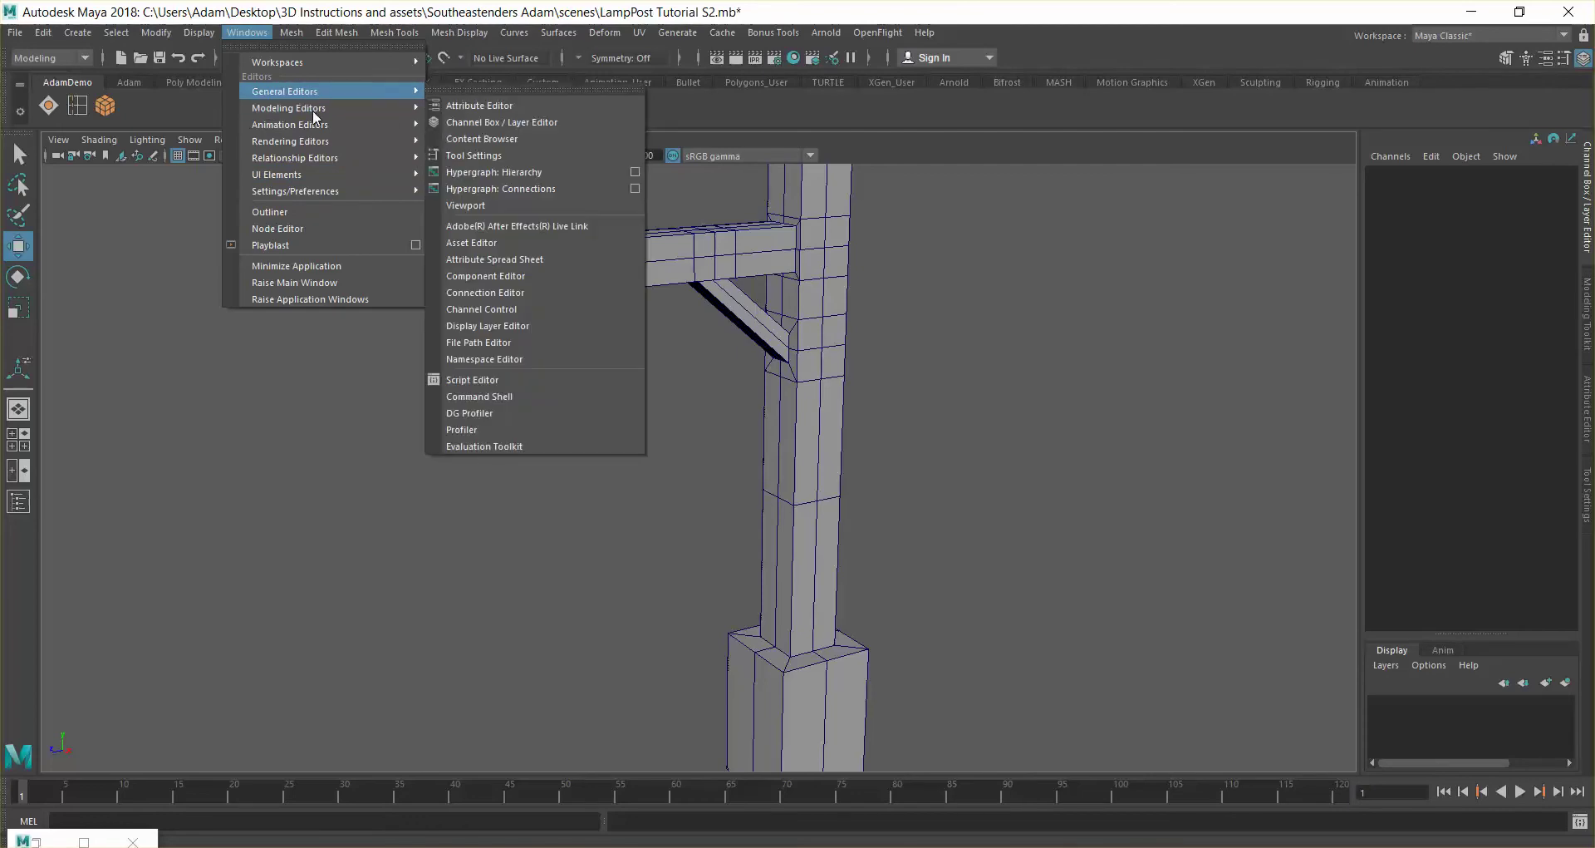
mouse_move(321, 171)
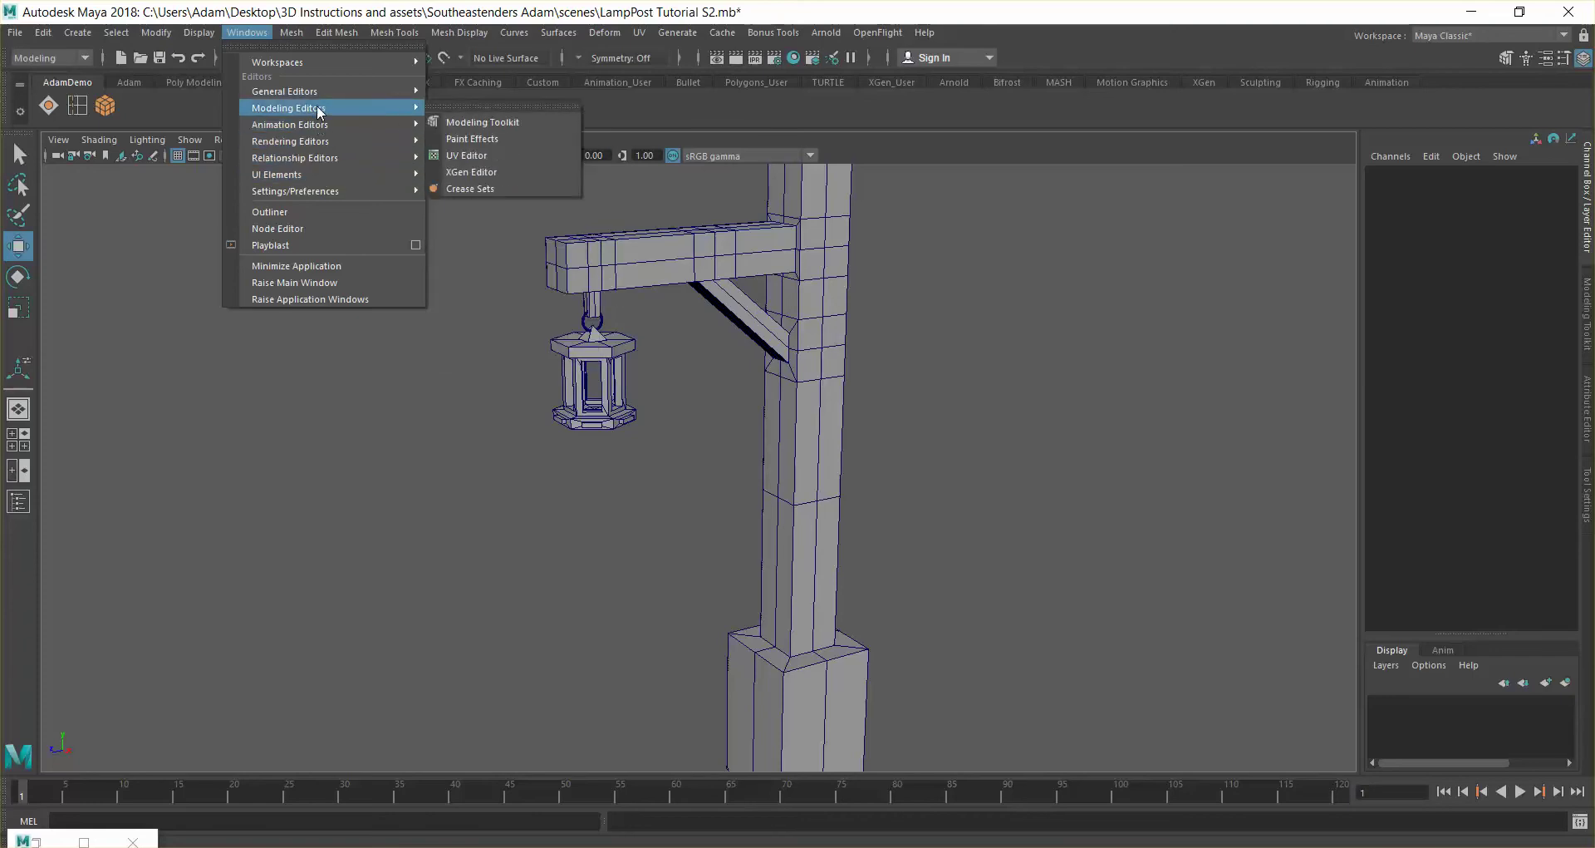
click(269, 212)
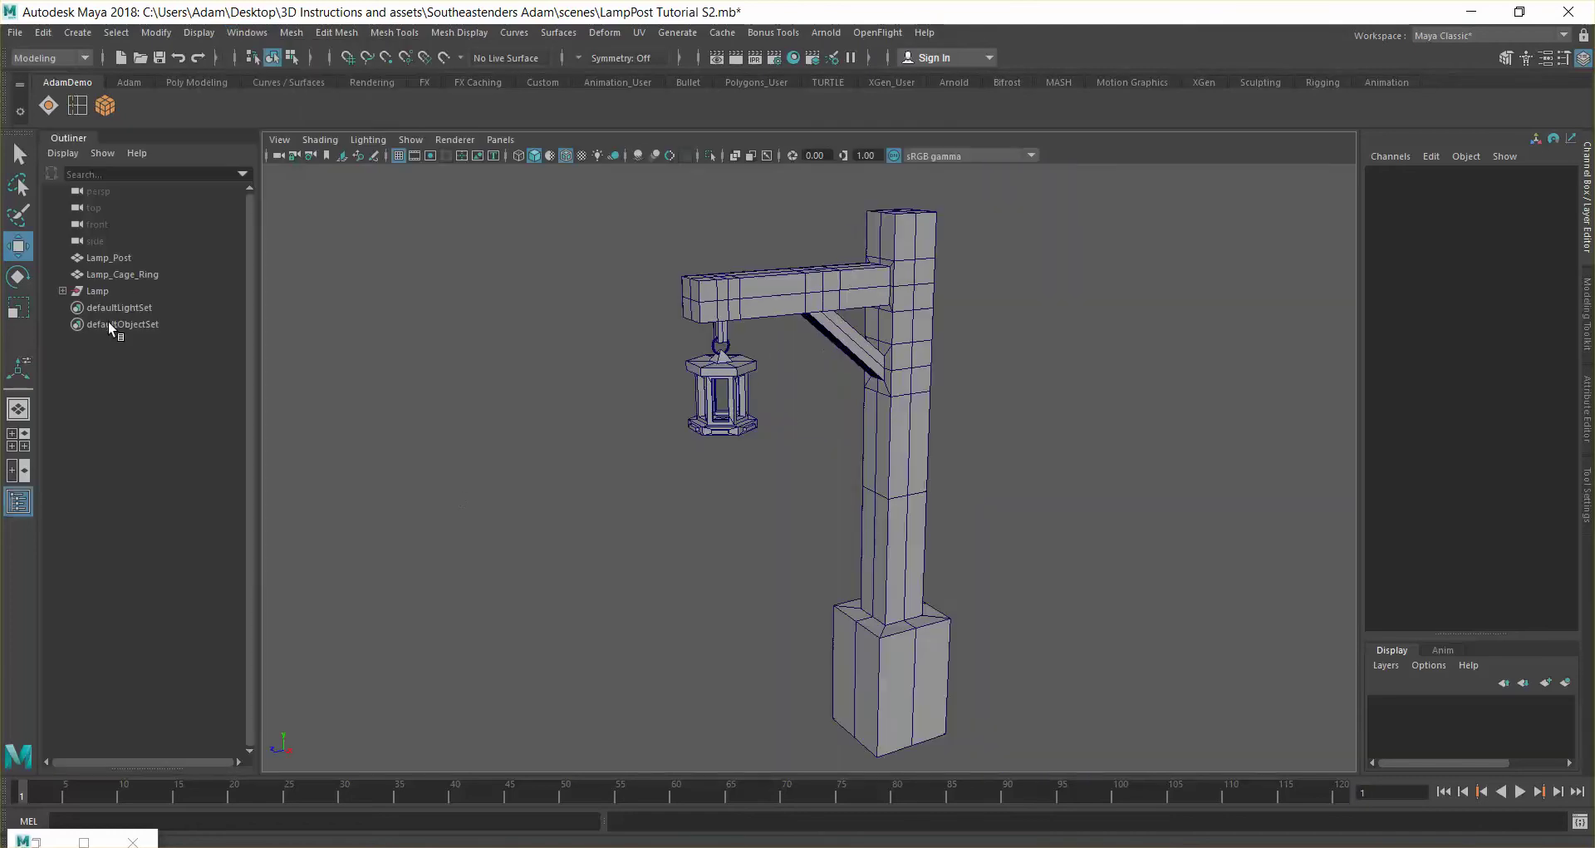
Expand the Lamp group in the Outliner, select Lamp_Cage_Ring and Lamp_Post, then deselect
click(63, 291)
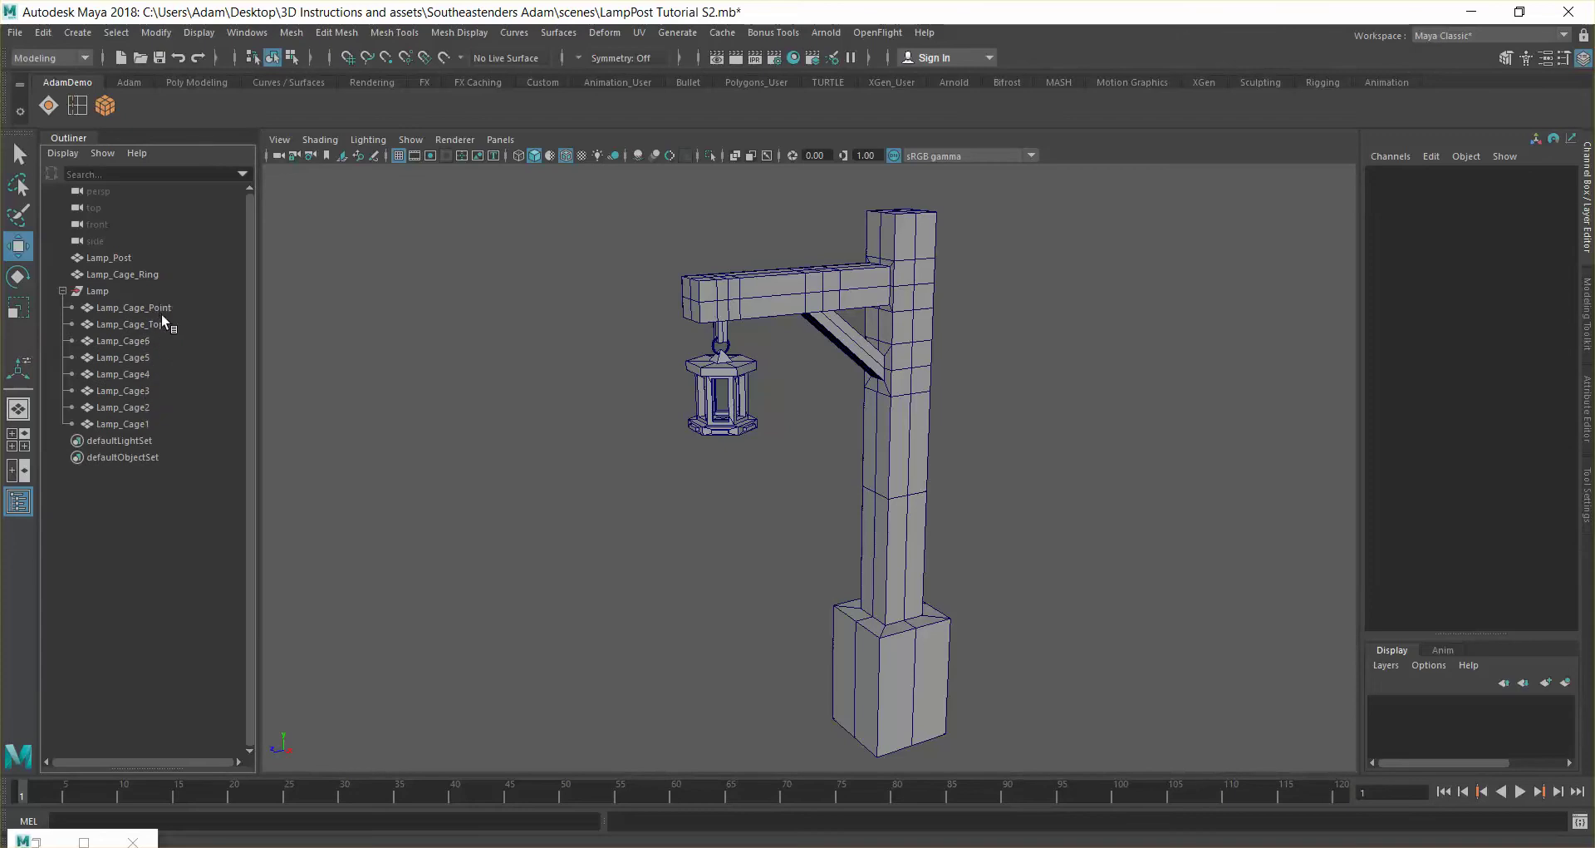
click(125, 275)
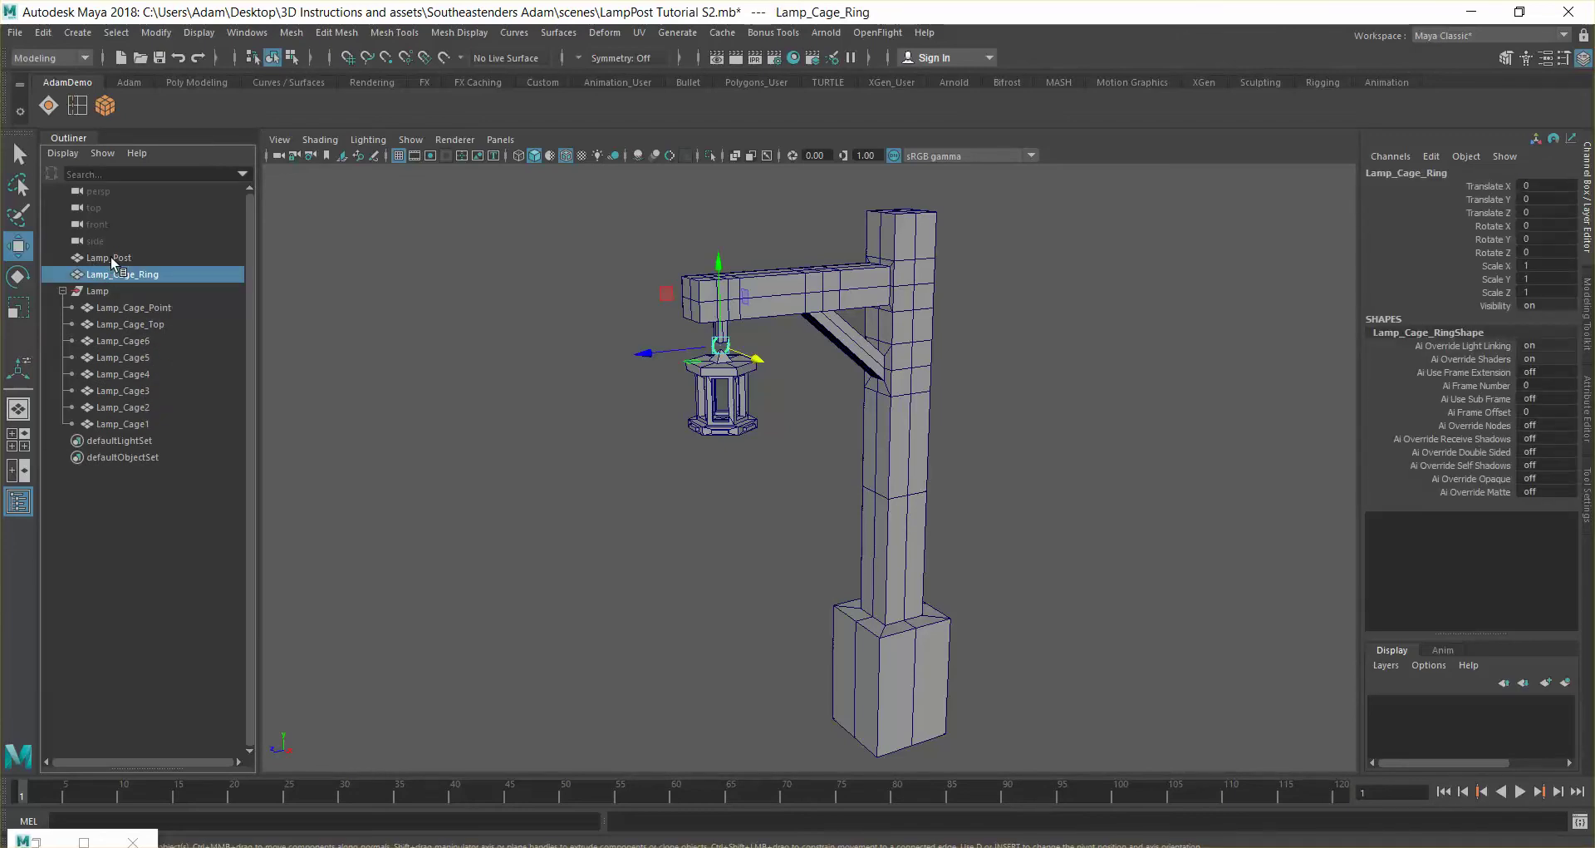
click(112, 256)
click(63, 291)
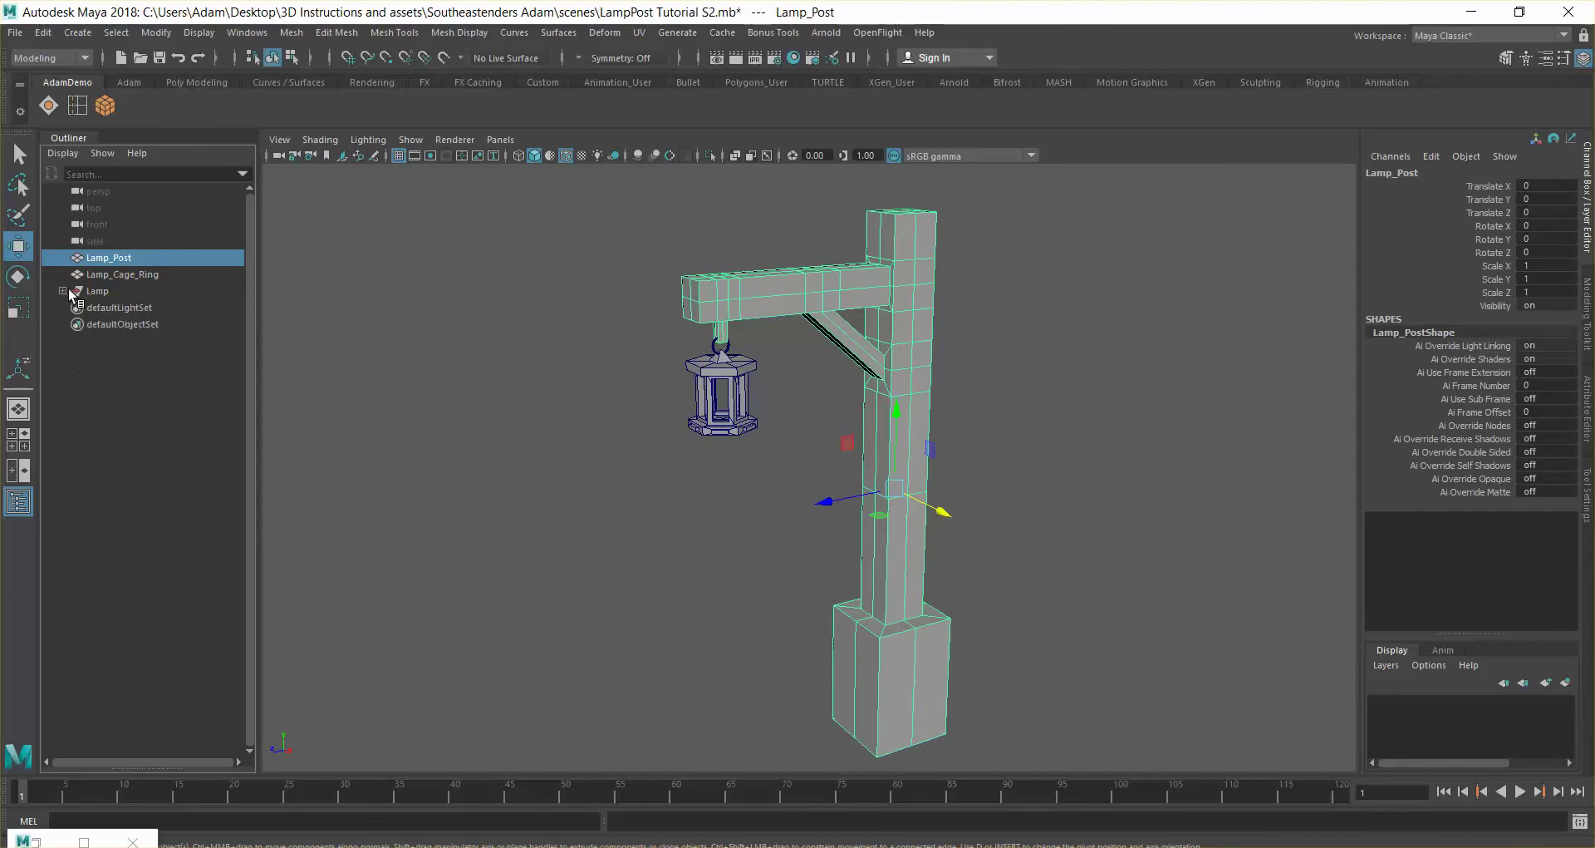
click(476, 346)
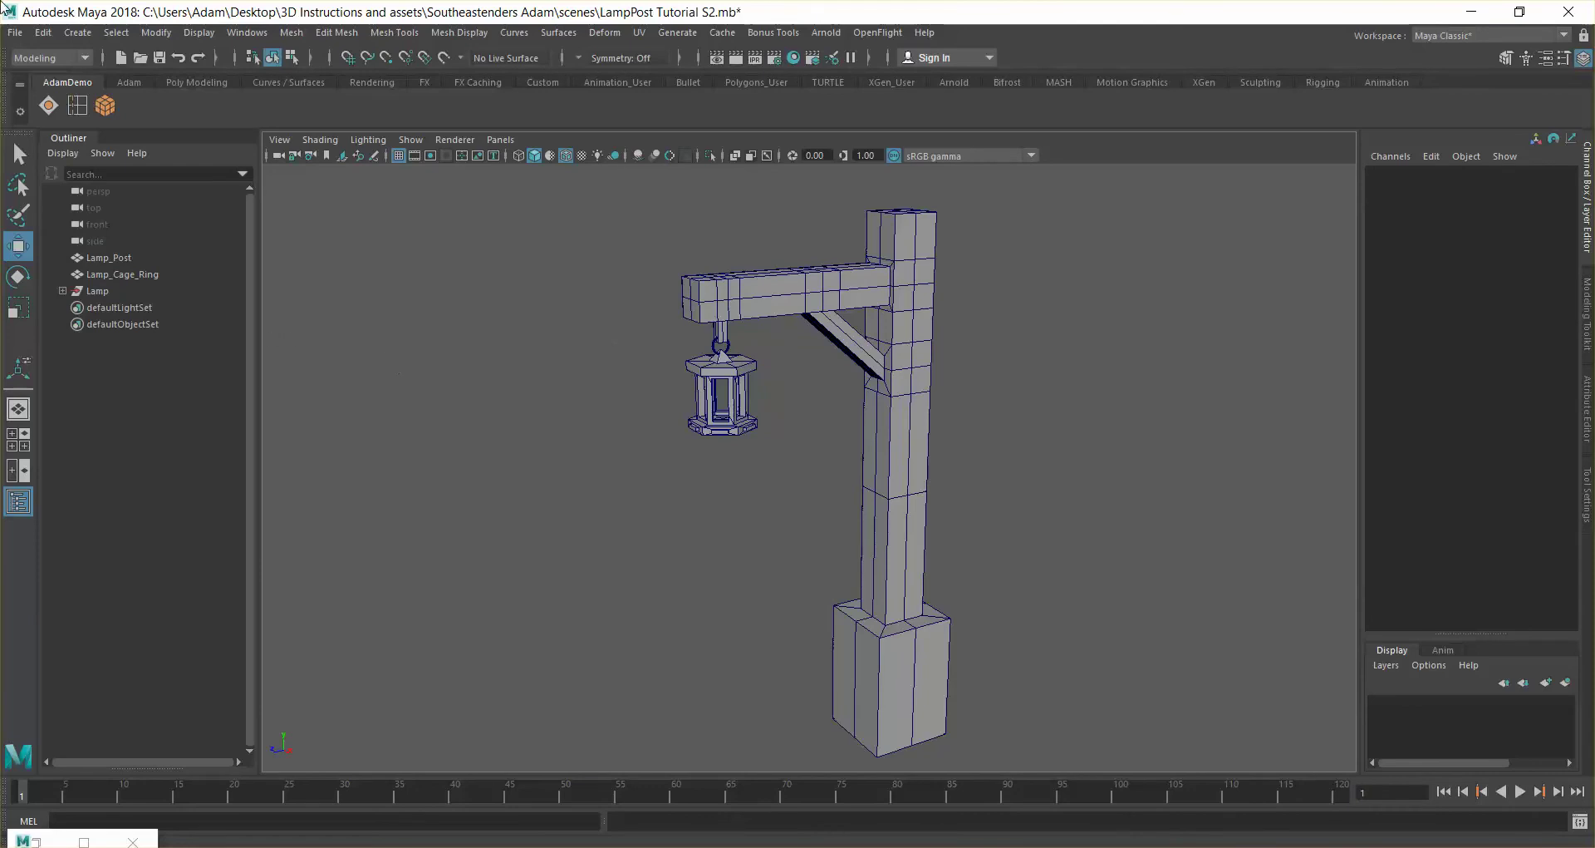
click(250, 37)
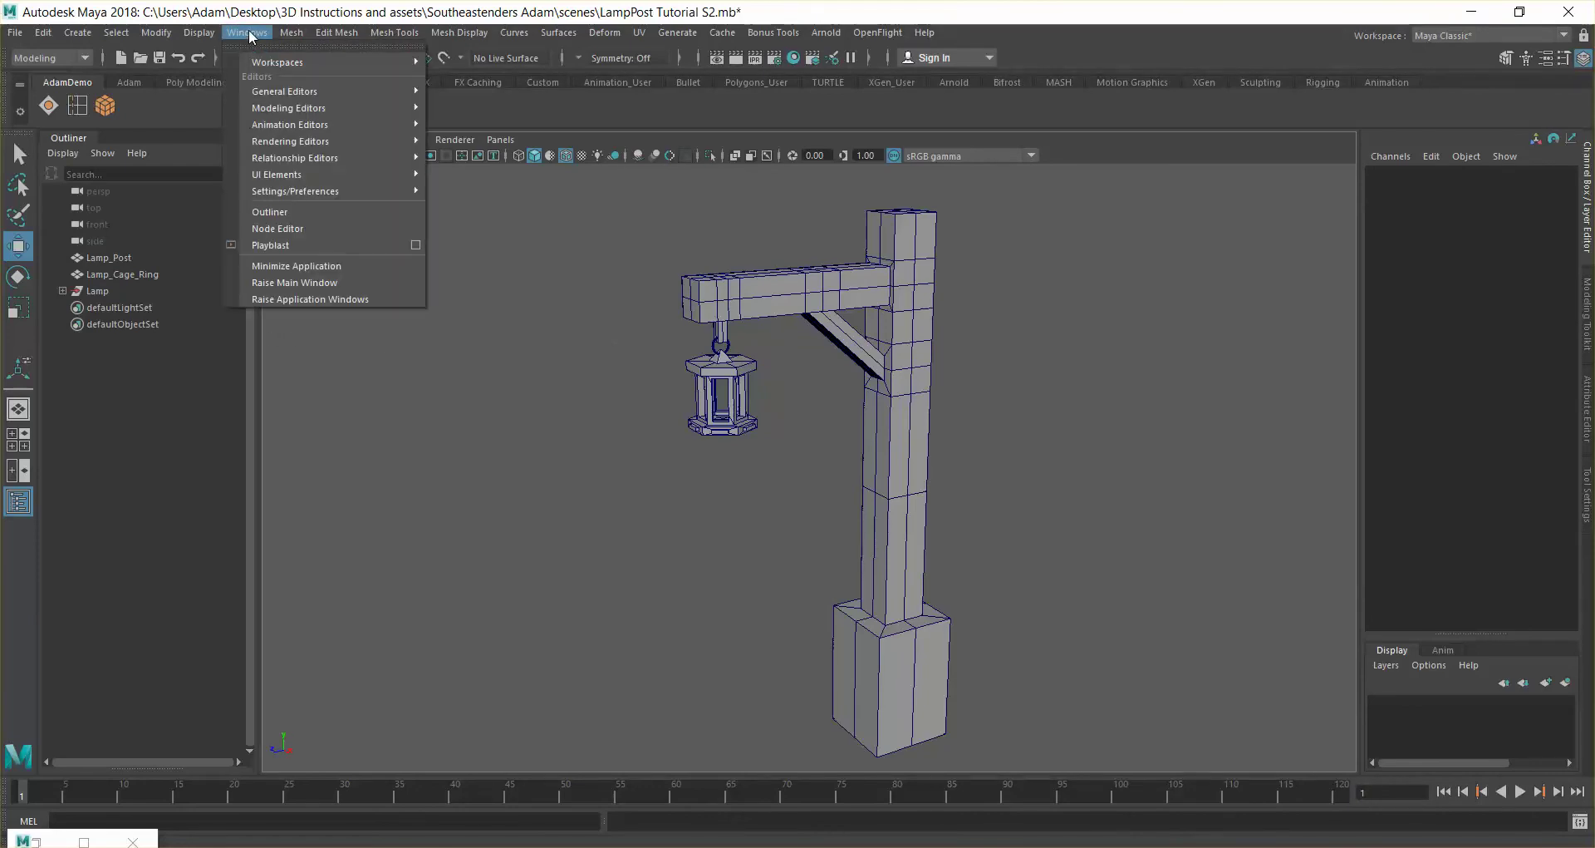
Dismiss the Windows menu and launch Hypershade from the status line toolbar
mouse_move(354, 143)
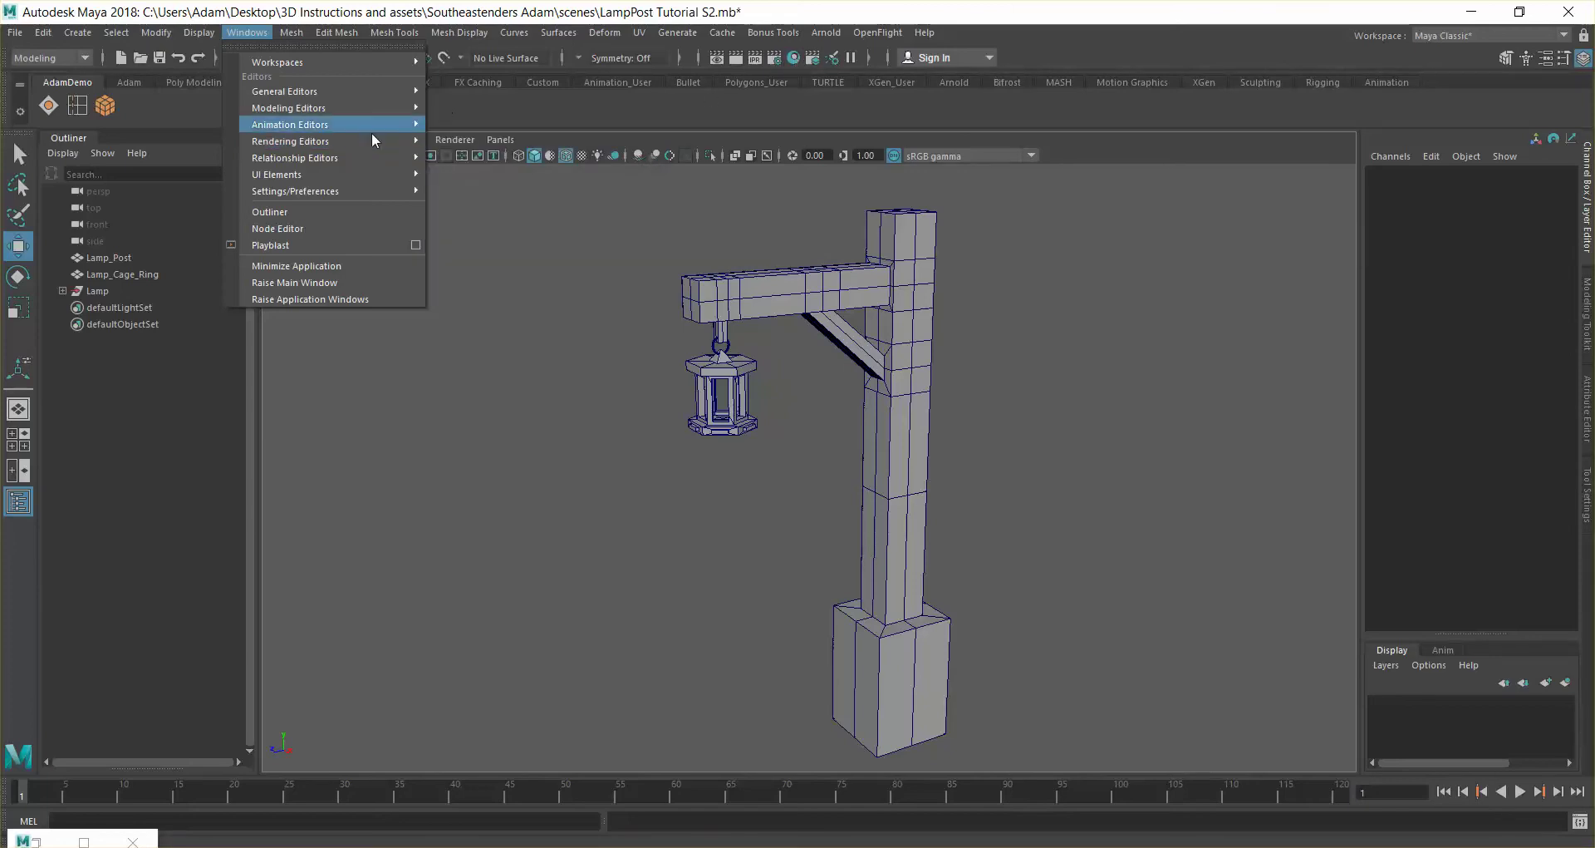
click(583, 9)
click(795, 58)
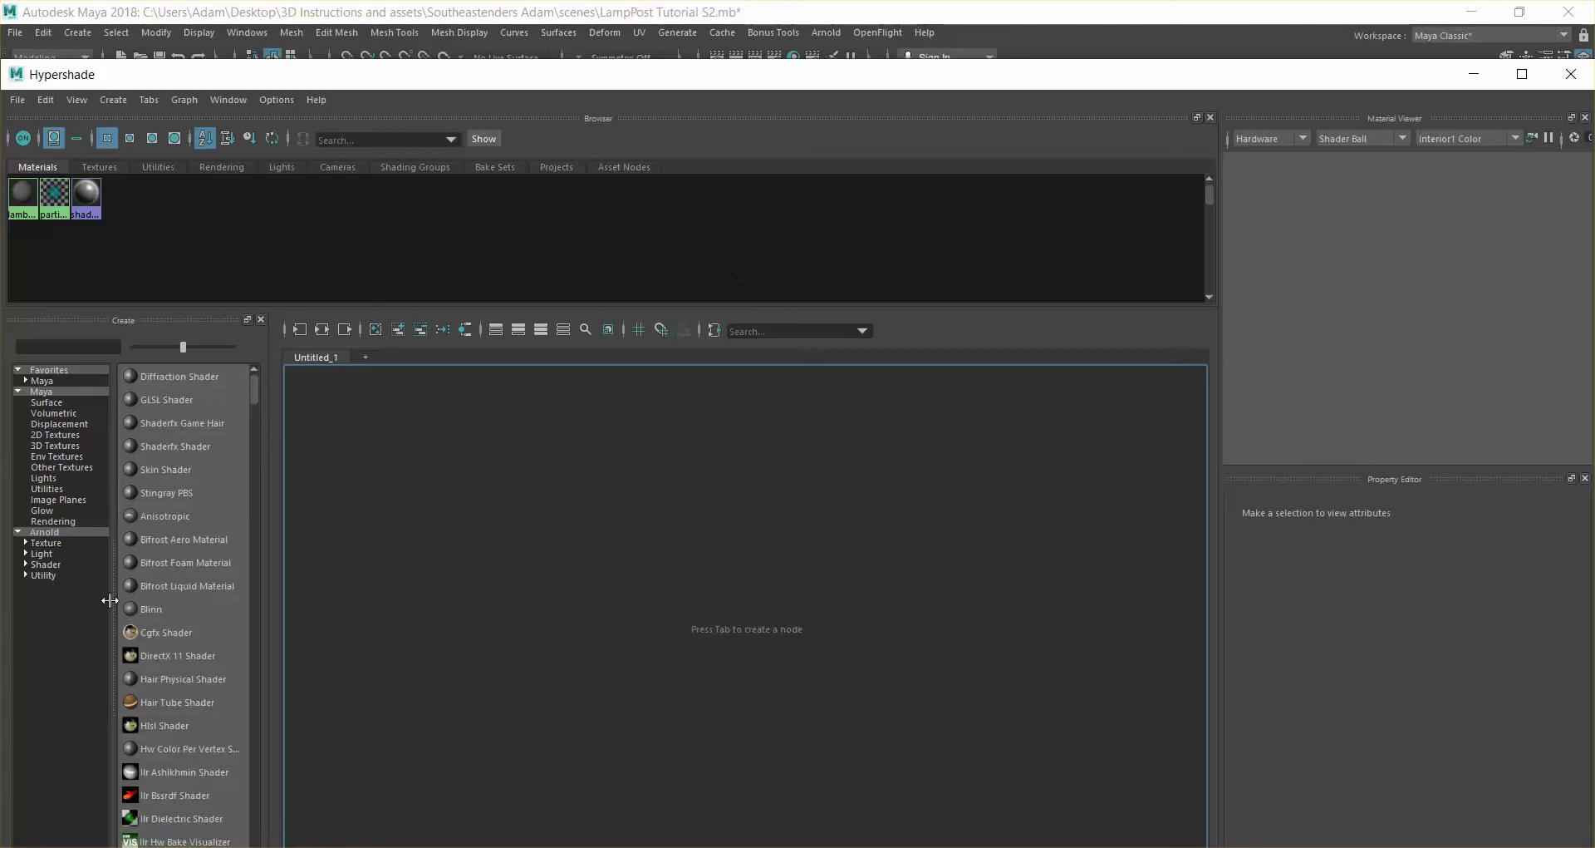
Browse the Arnold and Maya shader categories, settling on Favorites > Maya with Blinn, Lambert and Phong
click(46, 533)
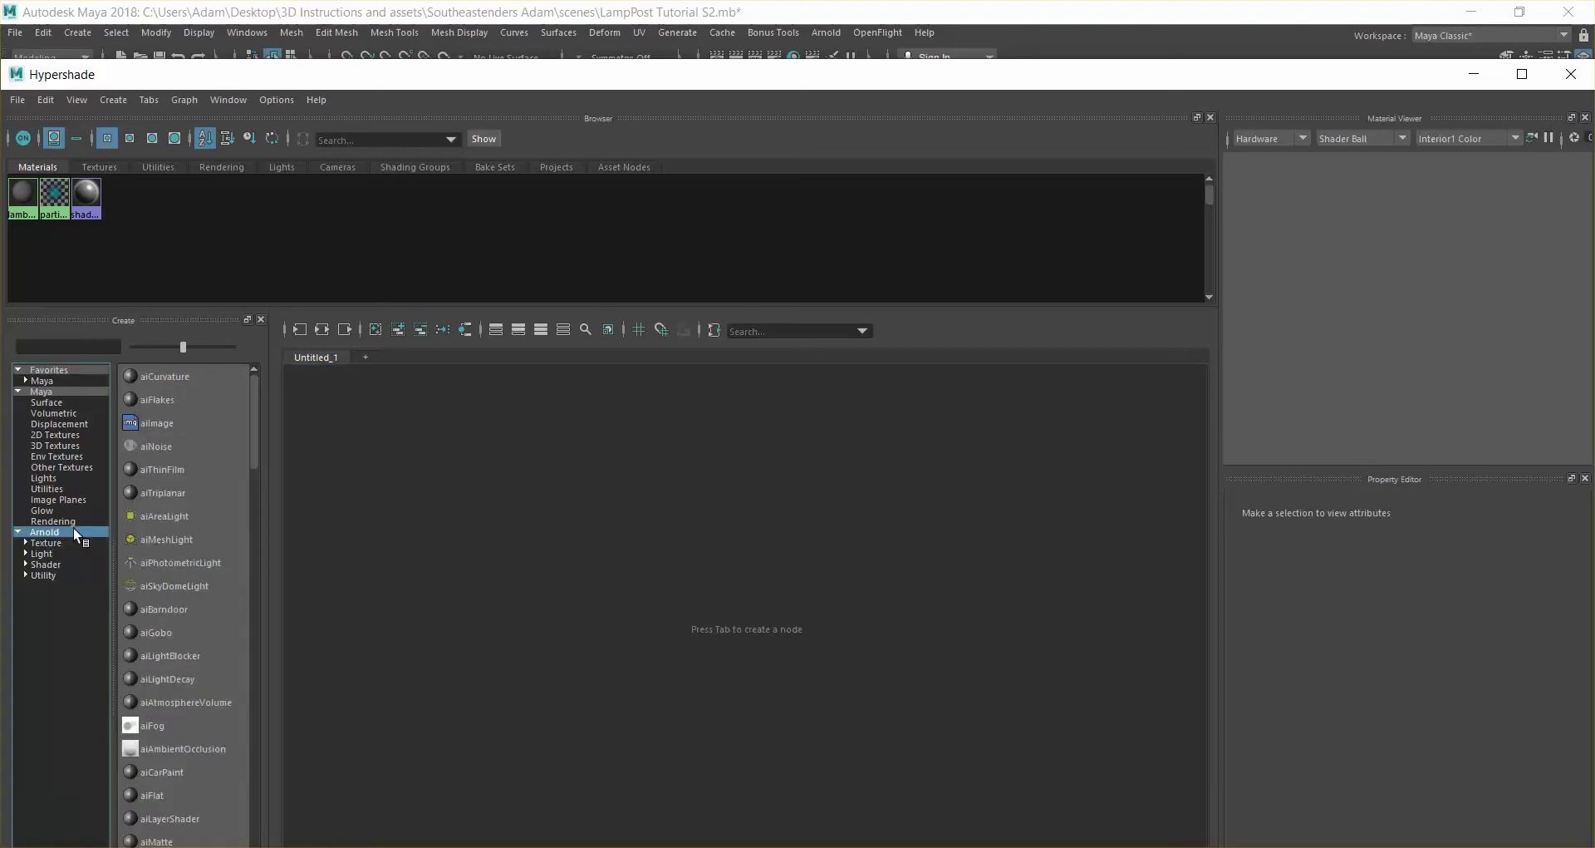
scroll(160, 586, down, 12)
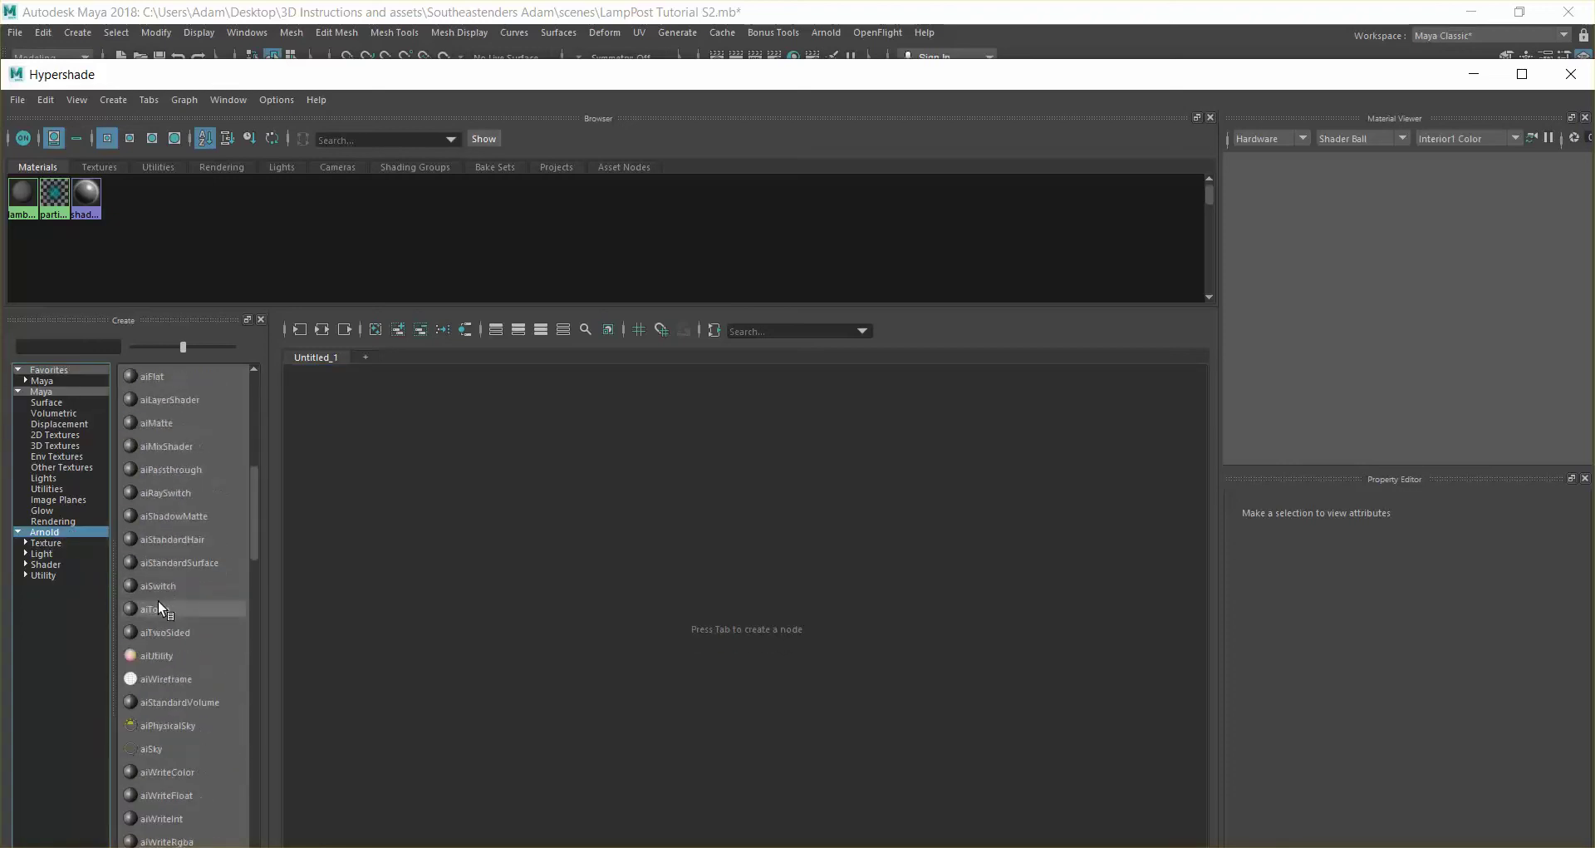
scroll(159, 605, down, 16)
scroll(161, 616, up, 16)
scroll(162, 619, up, 12)
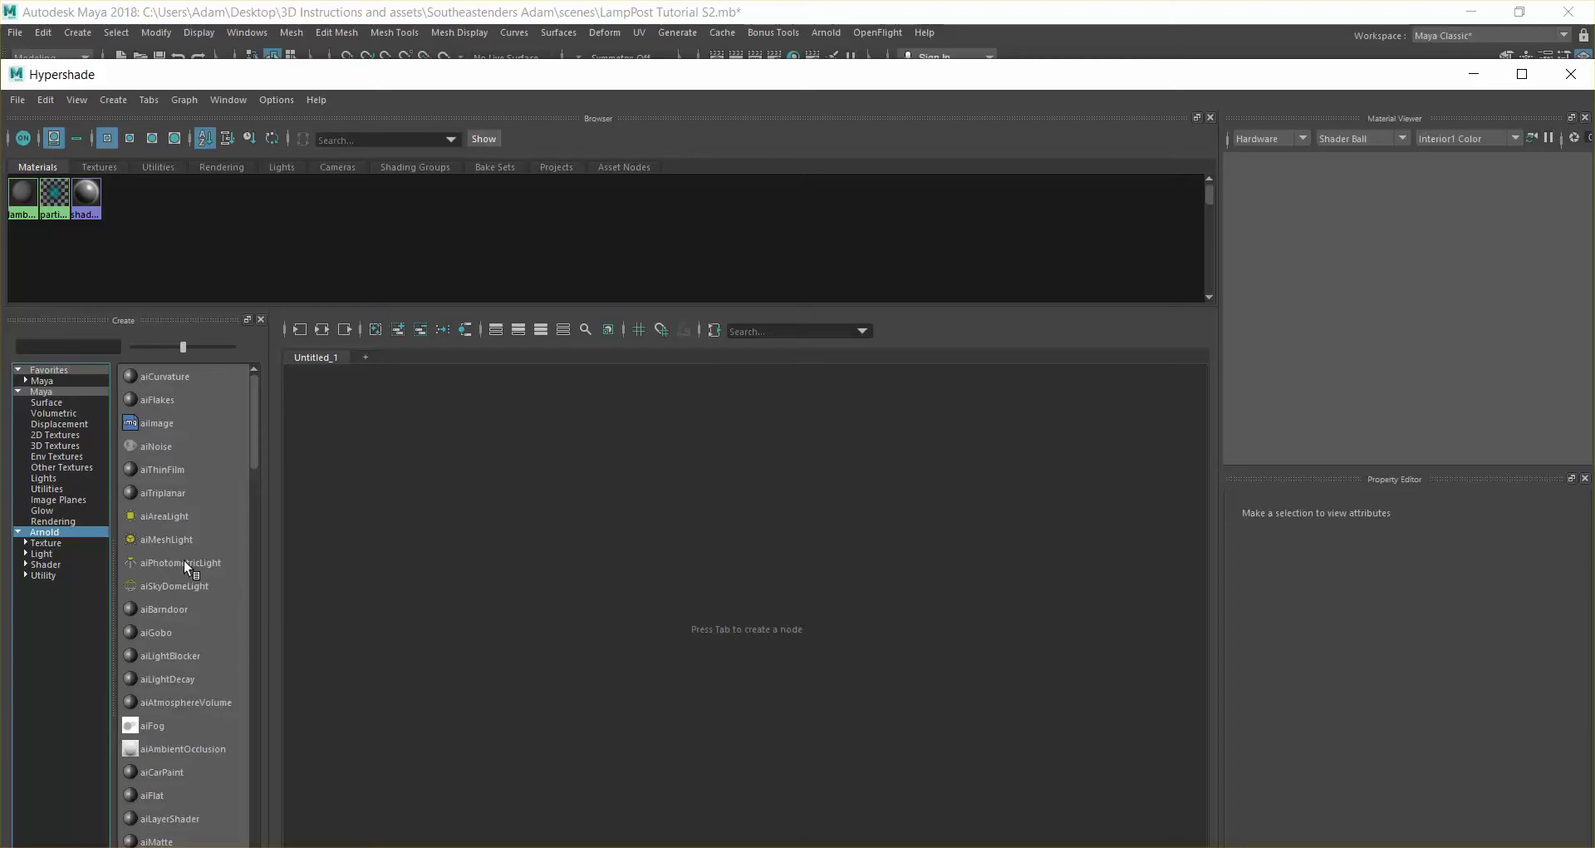
click(50, 383)
click(50, 393)
click(44, 382)
click(50, 403)
click(33, 381)
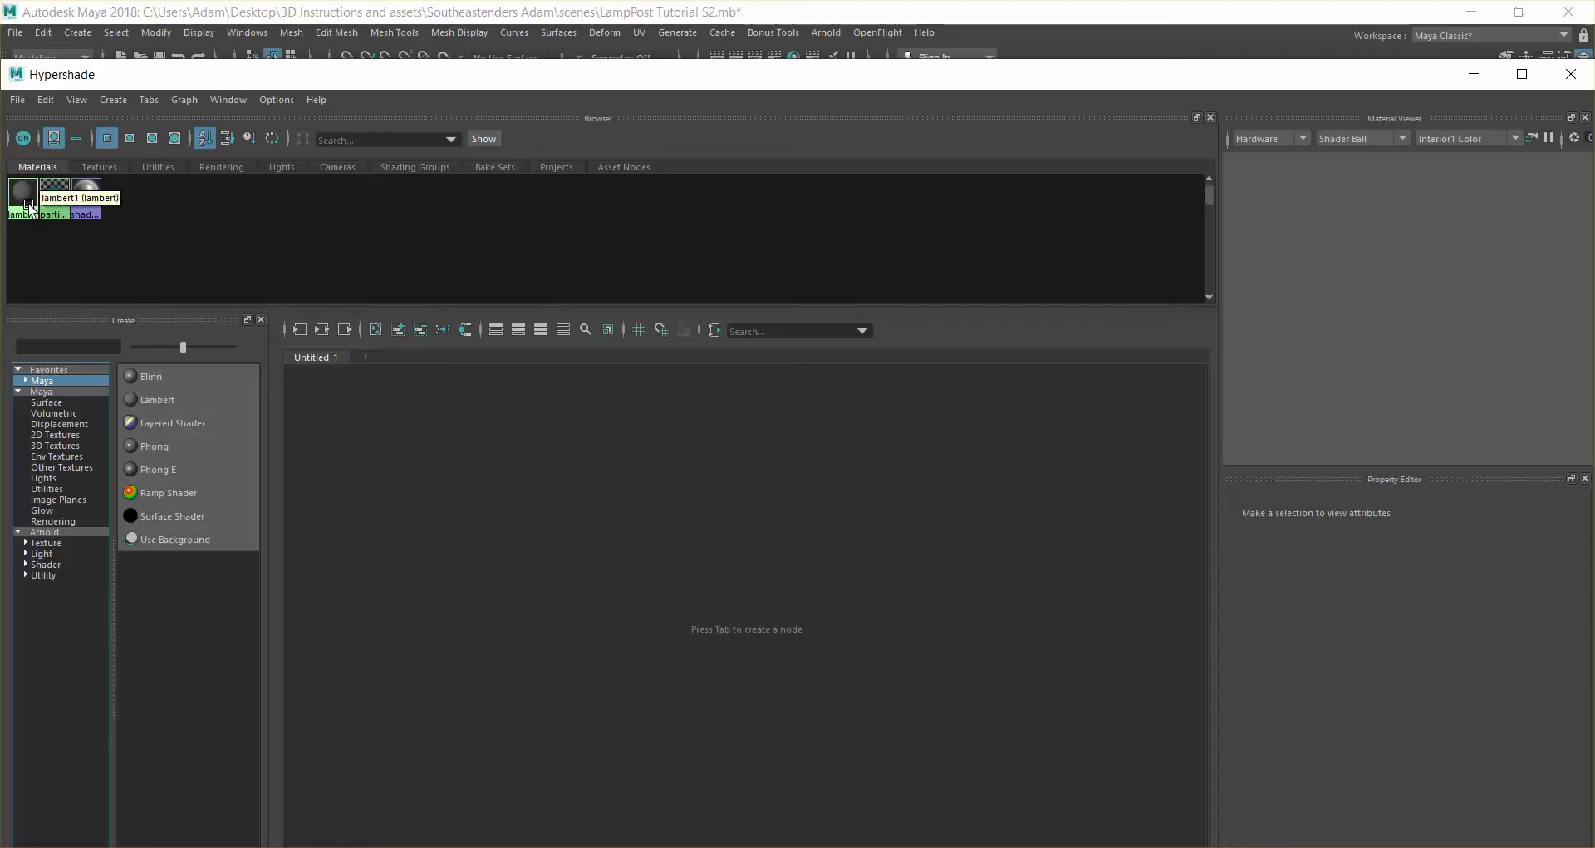
Show lambert1's properties and arrange the Hypershade window so the lamp post is visible
middle_drag(21, 199, 22, 200)
click(23, 206)
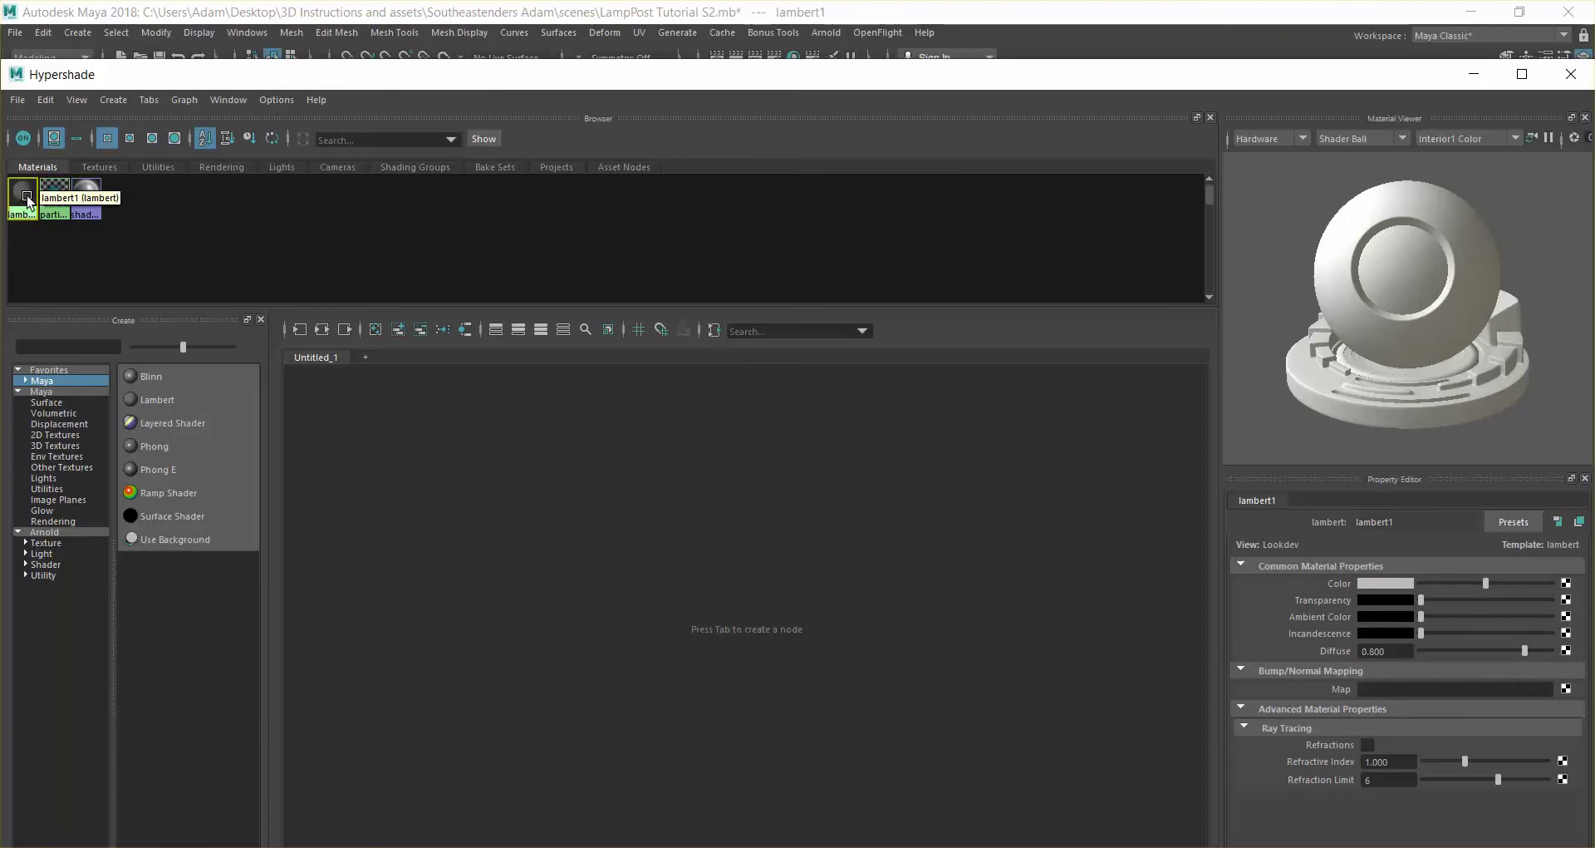
drag(771, 83, 801, 509)
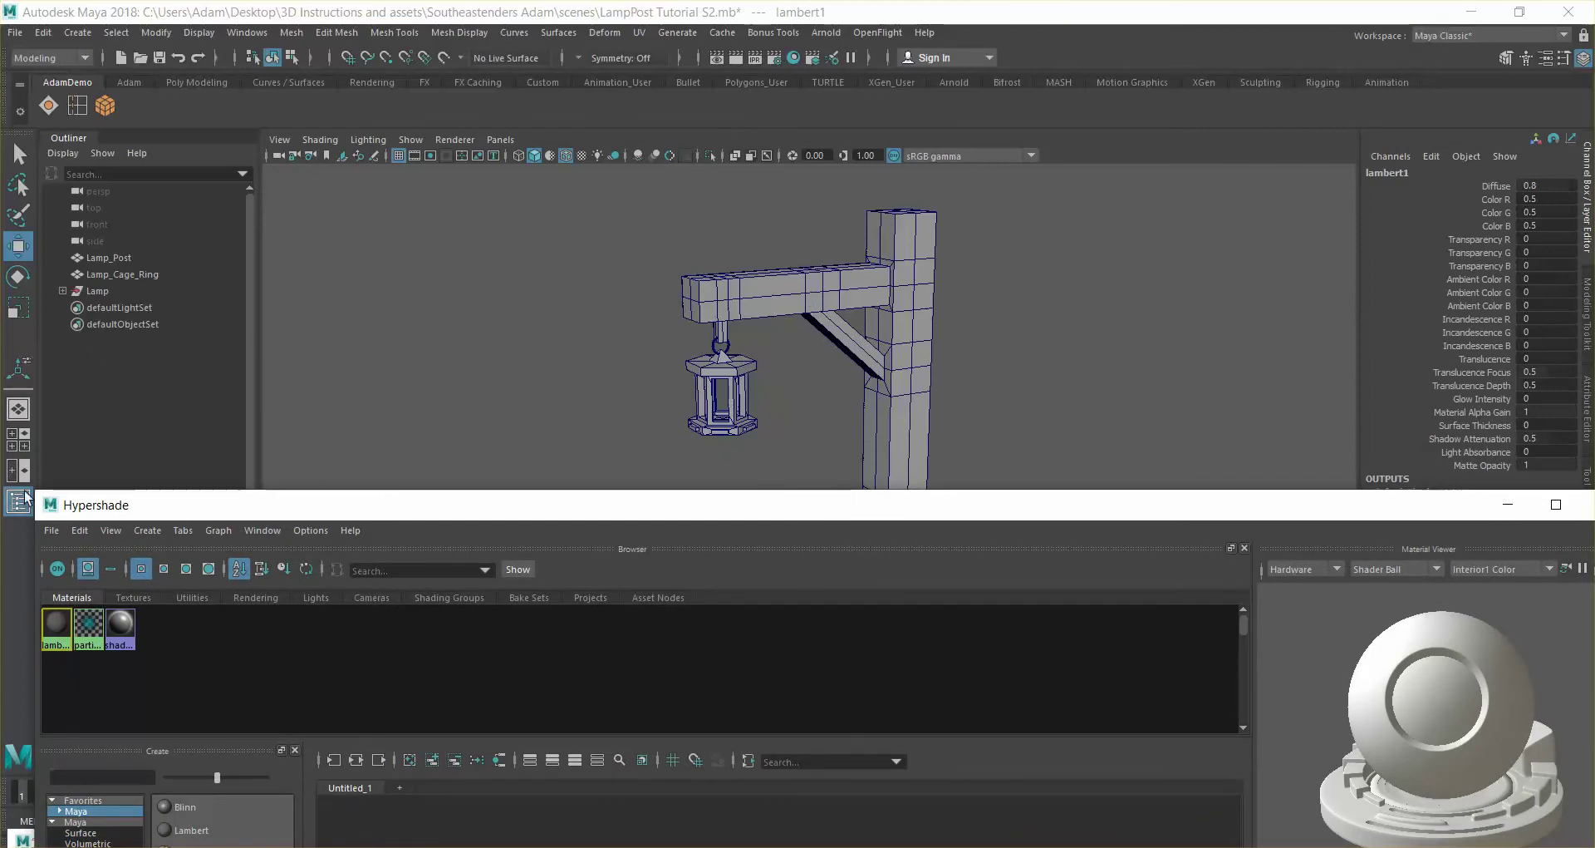
drag(36, 491, 582, 642)
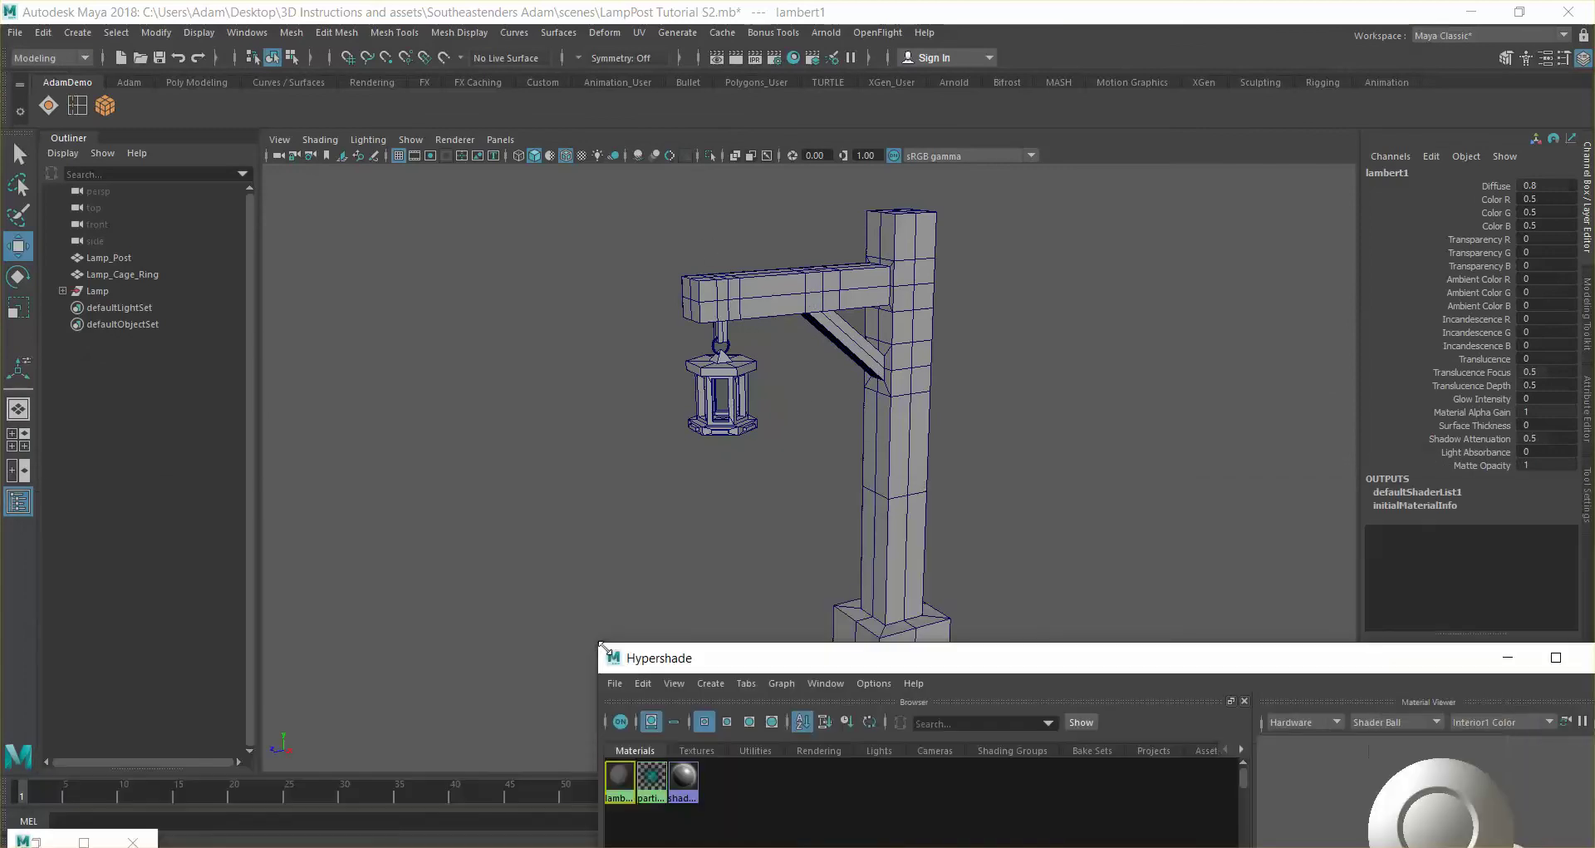
drag(233, 434, 301, 293)
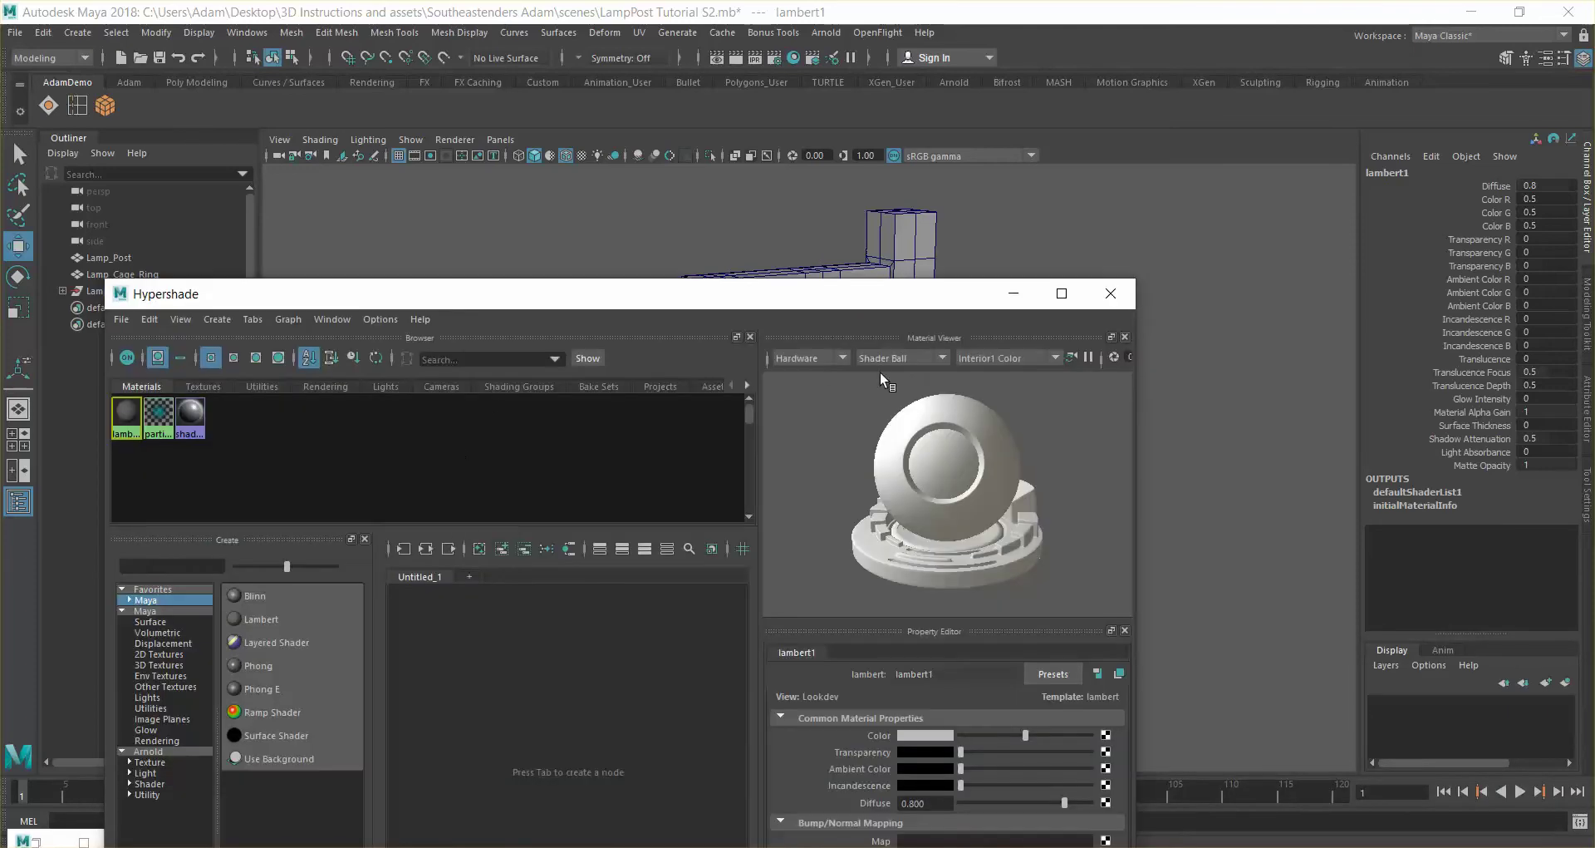
drag(881, 304, 506, 102)
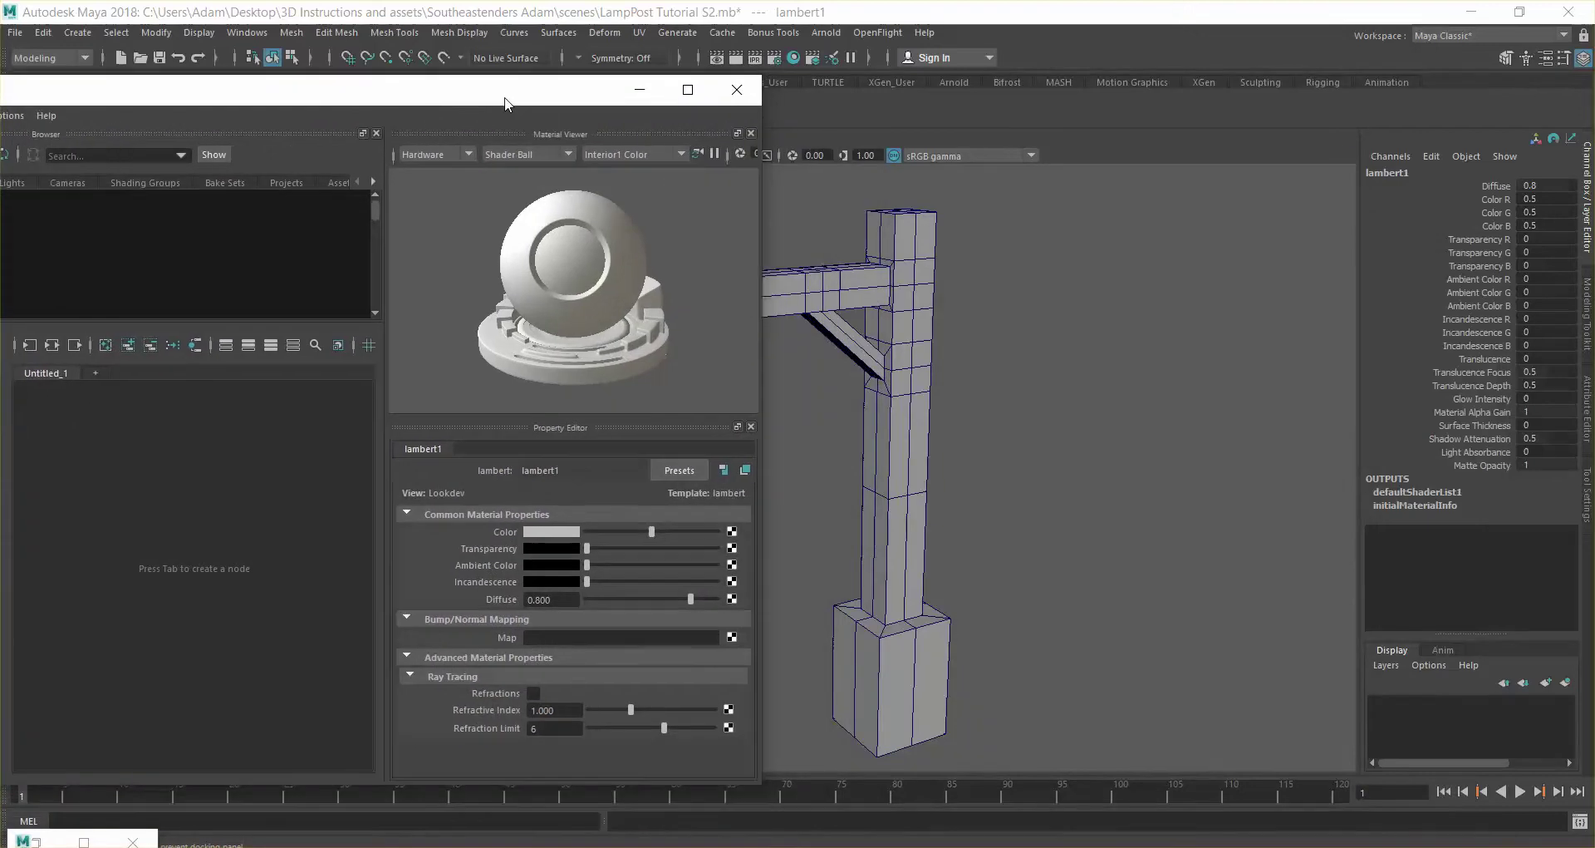
Set lambert1's colour to bright green, then to light grey at 0.561
click(556, 533)
click(549, 489)
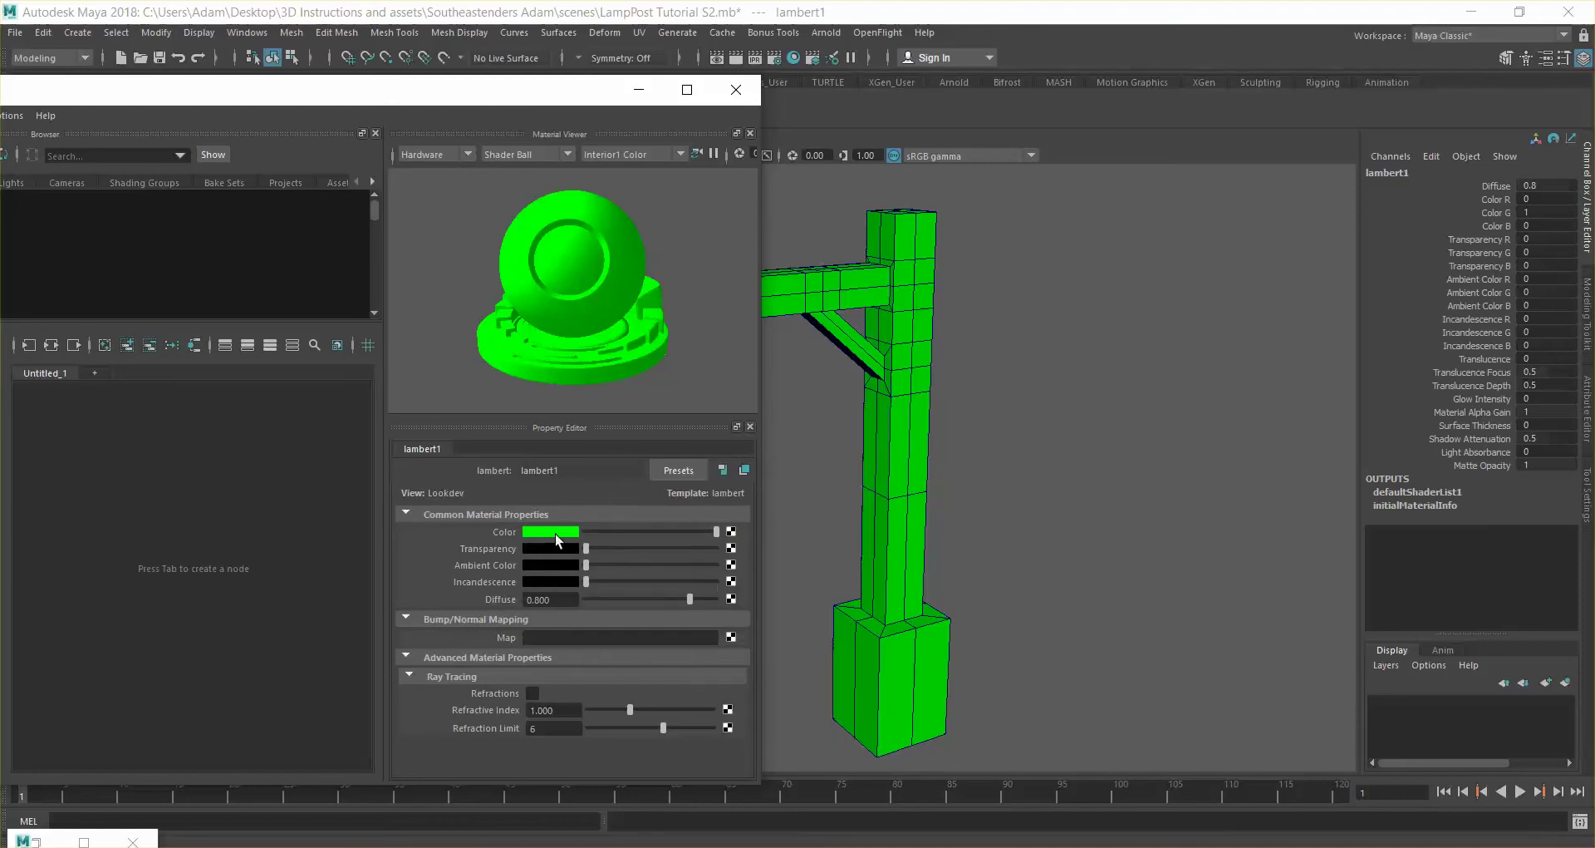
click(555, 531)
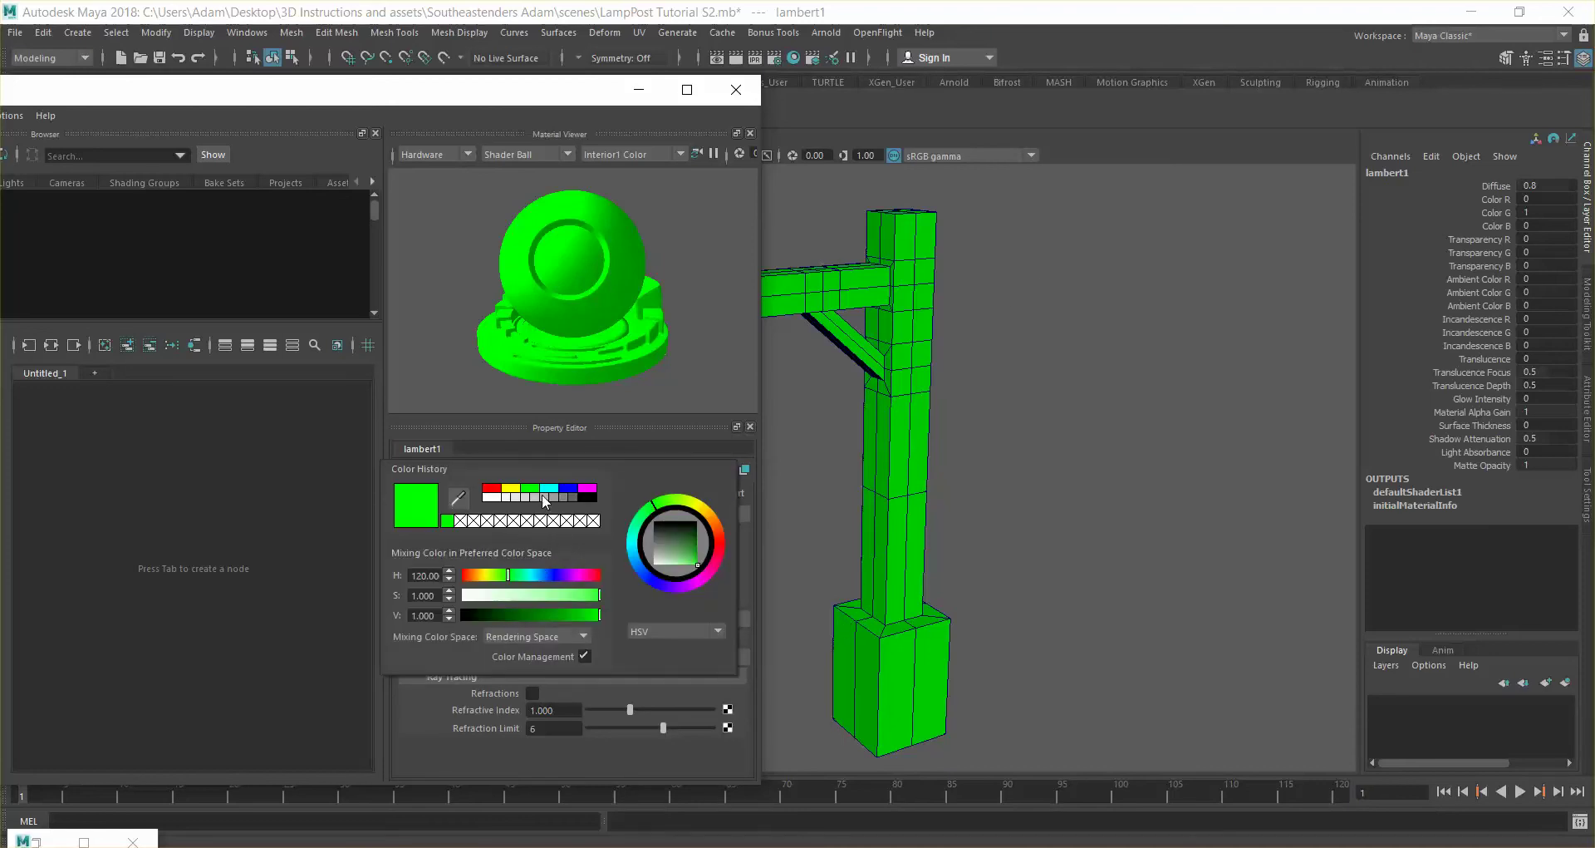
click(543, 496)
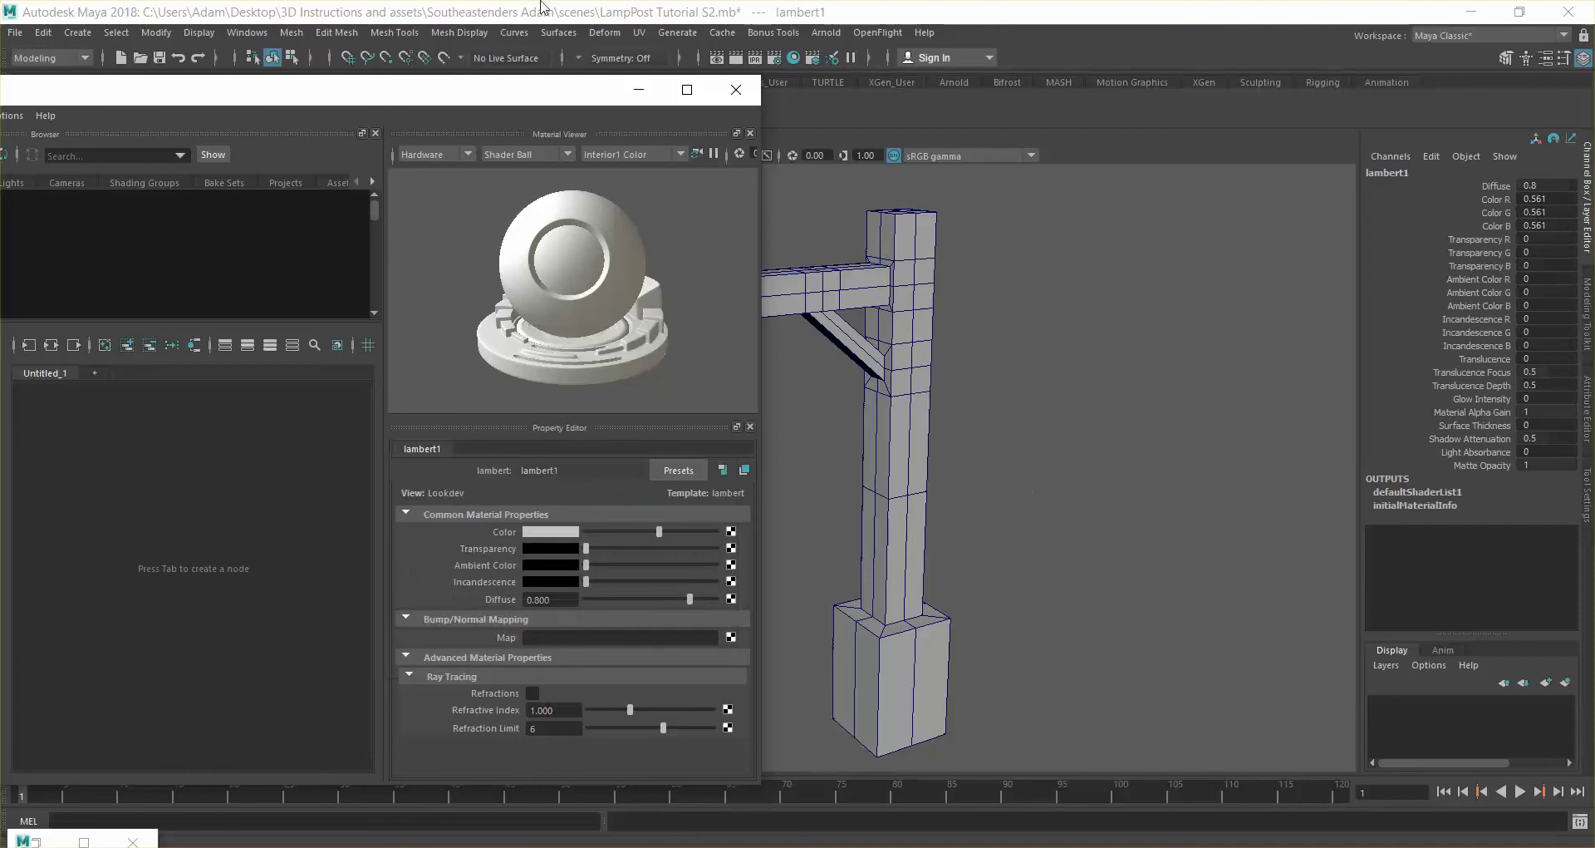
drag(433, 103, 929, 93)
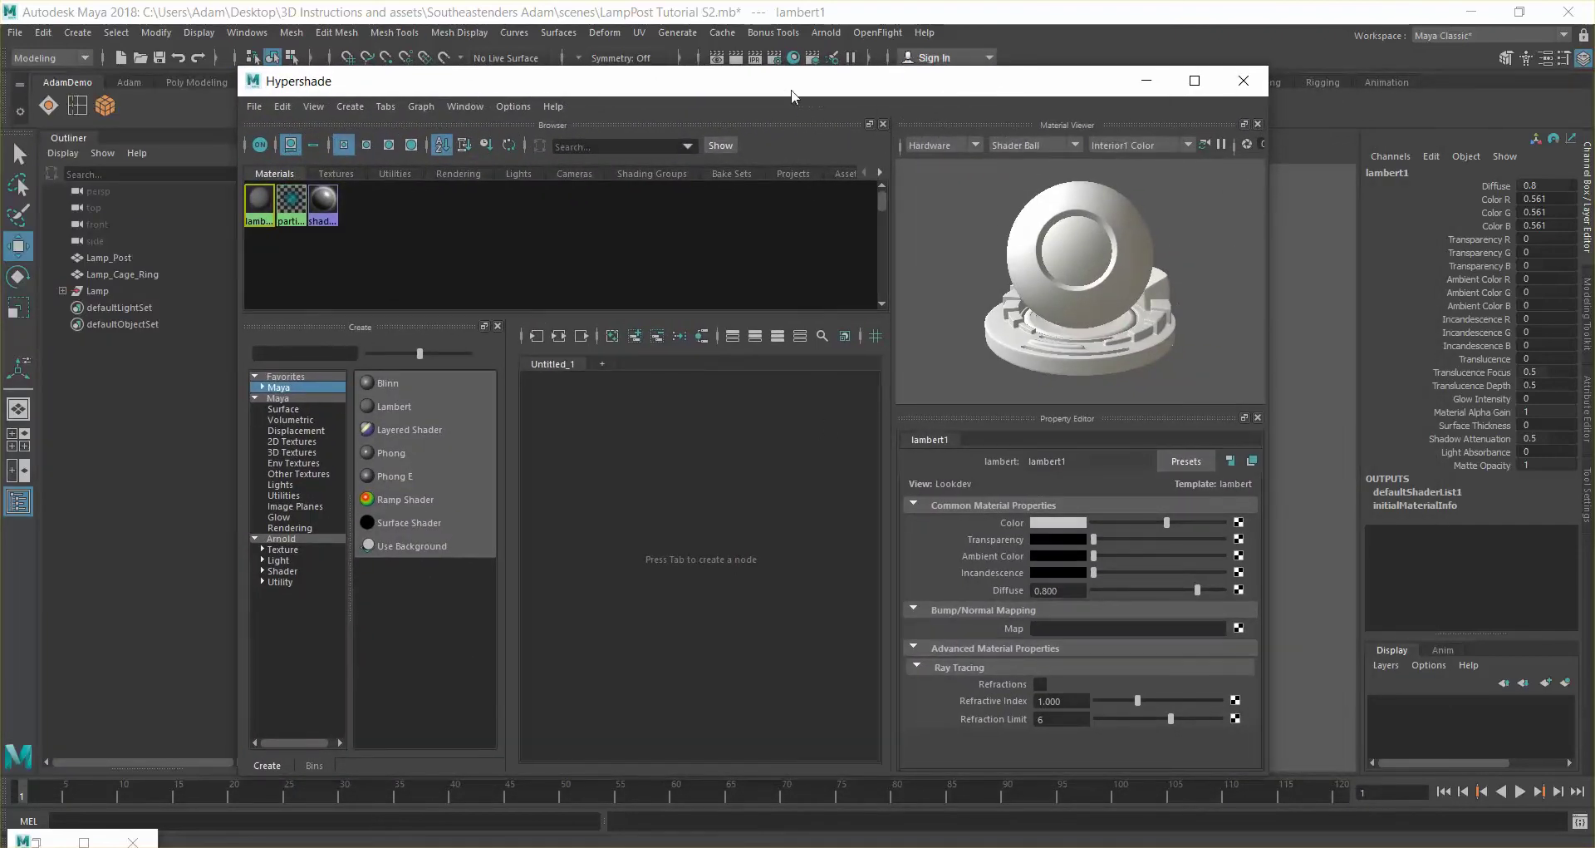
drag(788, 94, 727, 646)
drag(771, 455, 681, 362)
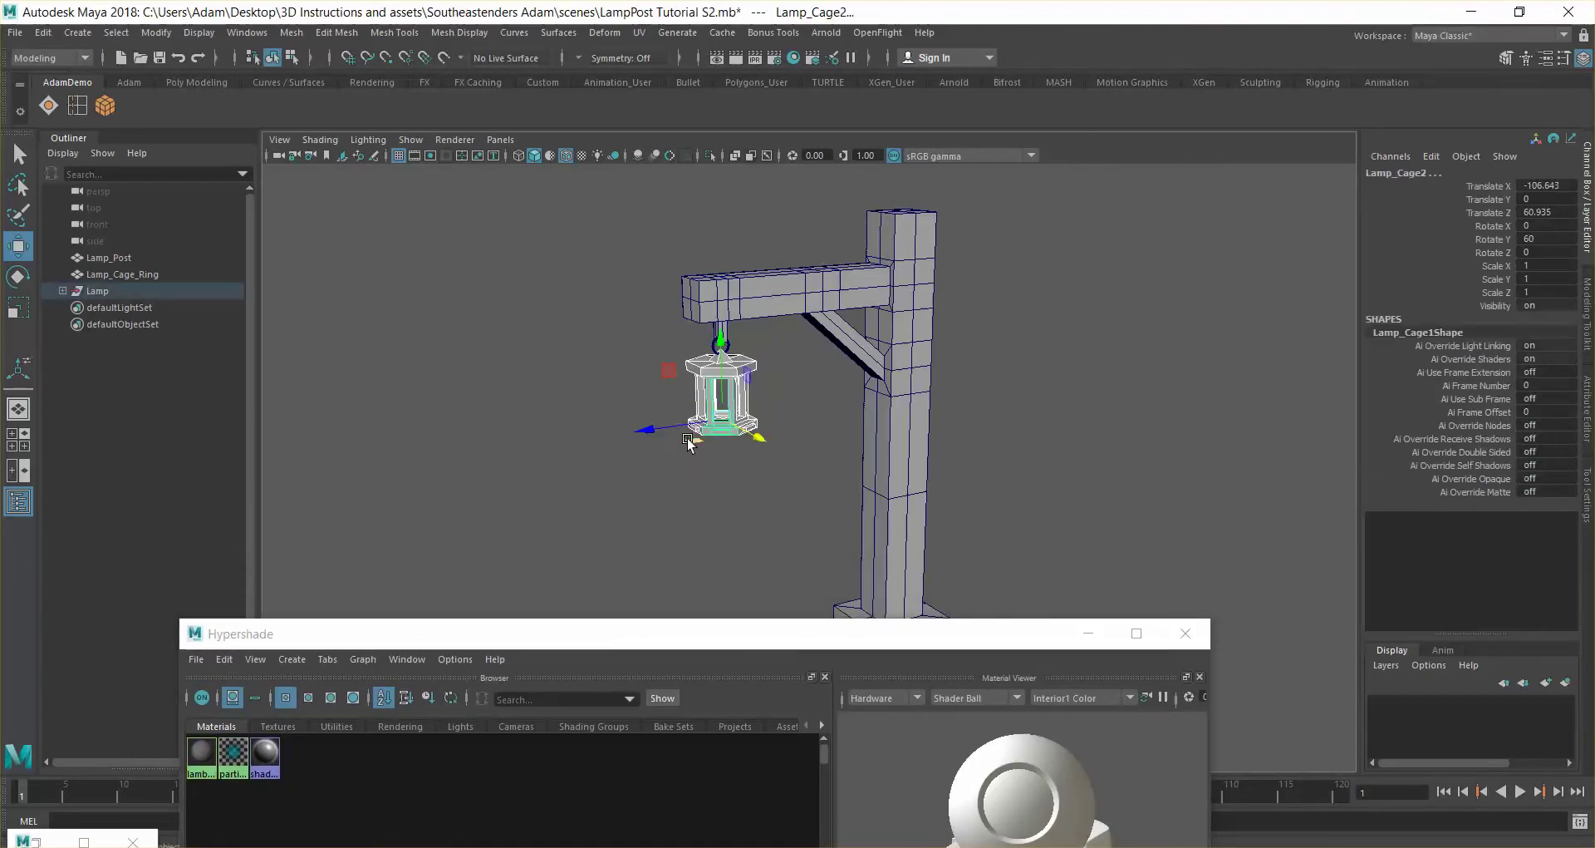
Select Lamp_Post on its own in the viewport and move Hypershade up and right
click(690, 451)
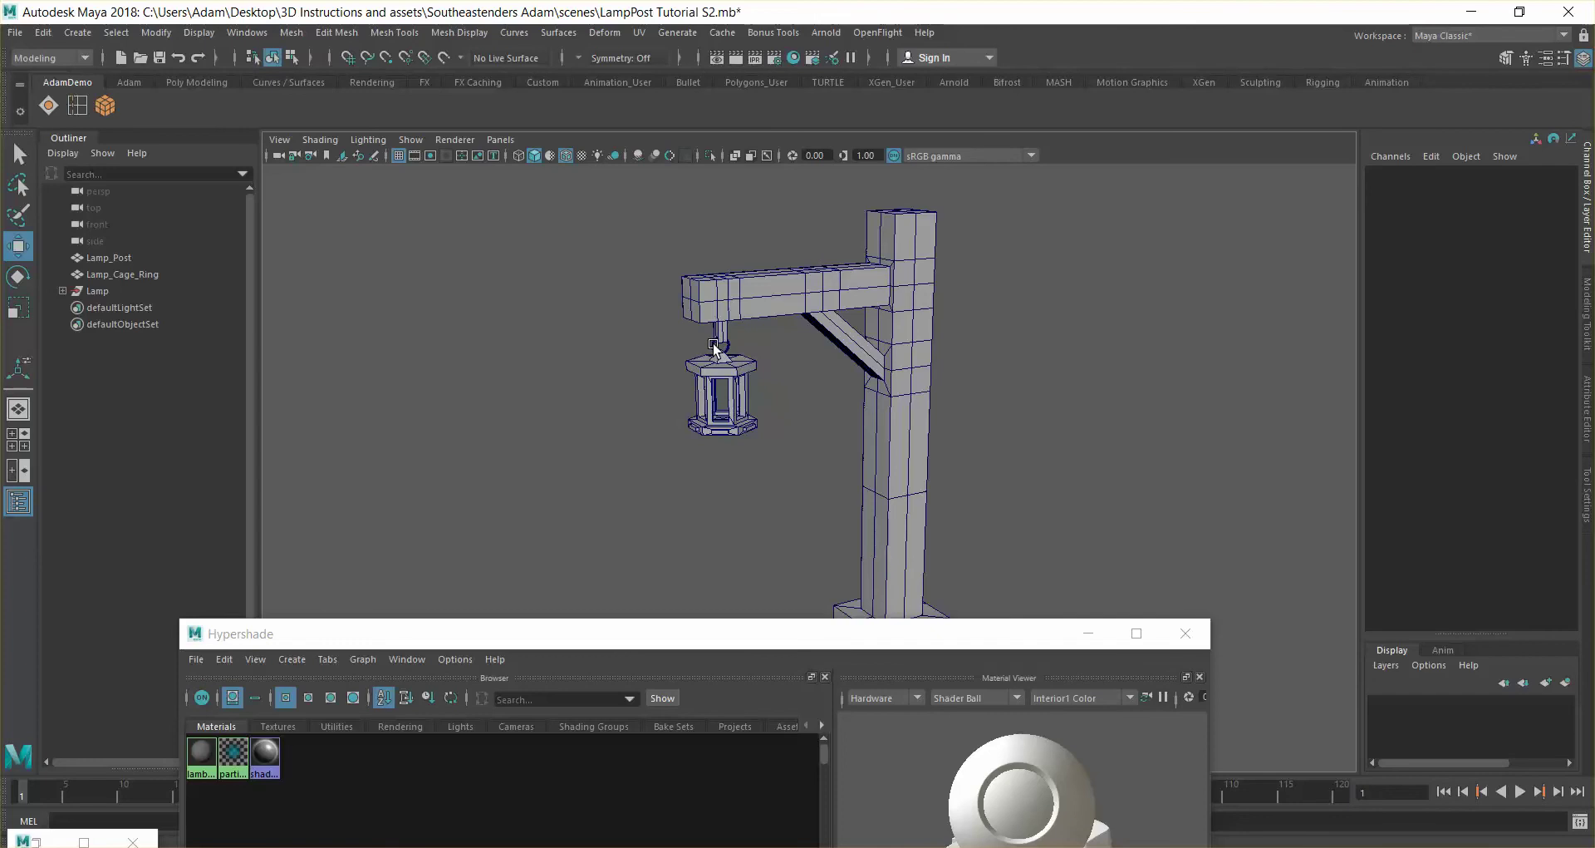
click(717, 347)
scroll(868, 555, down, 1)
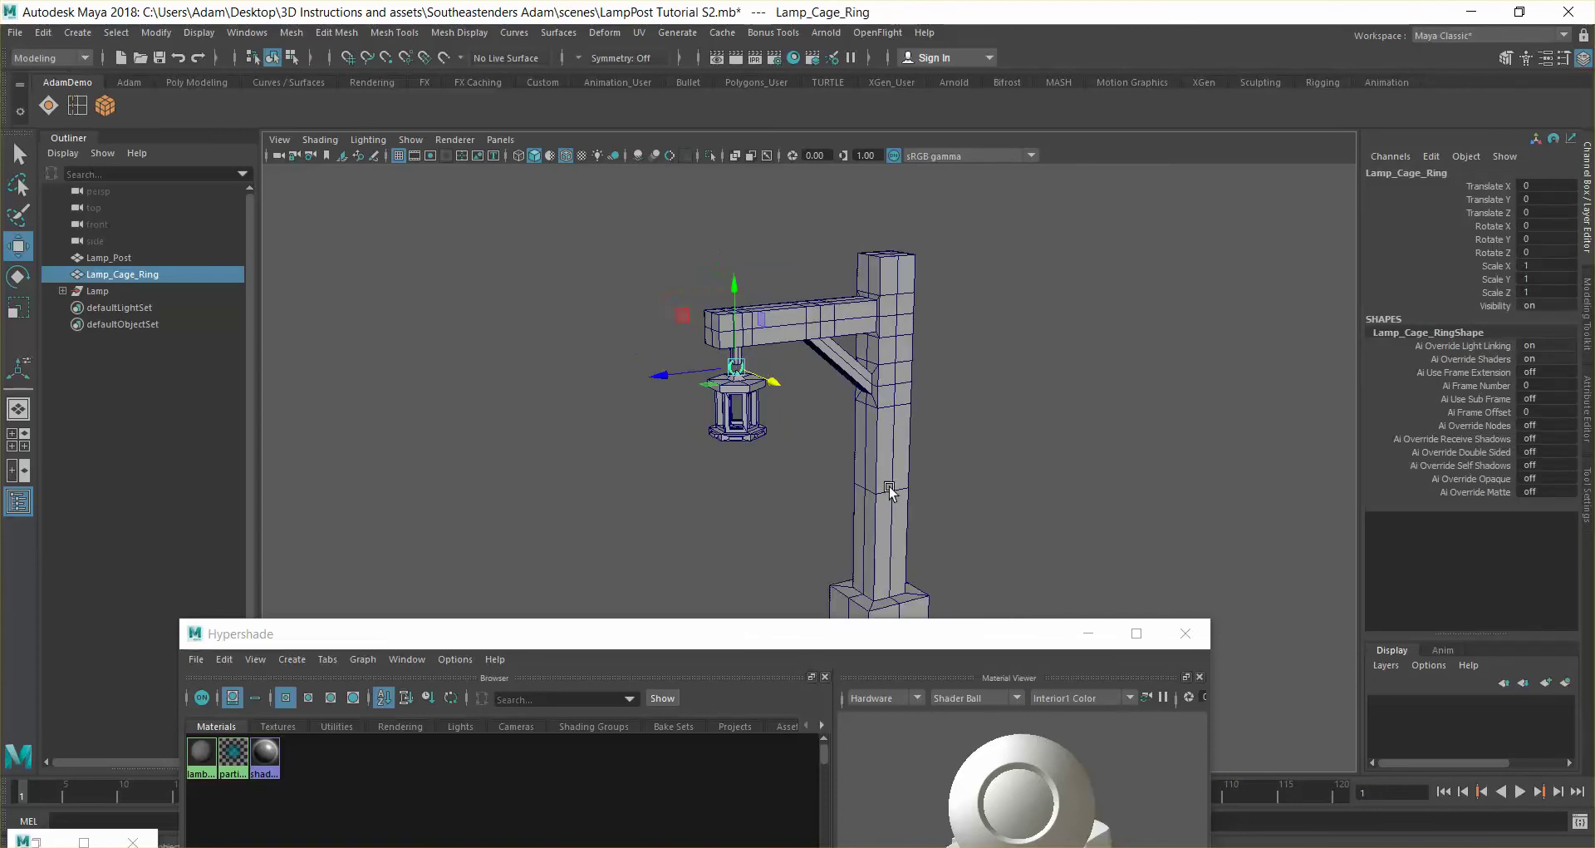
click(891, 487)
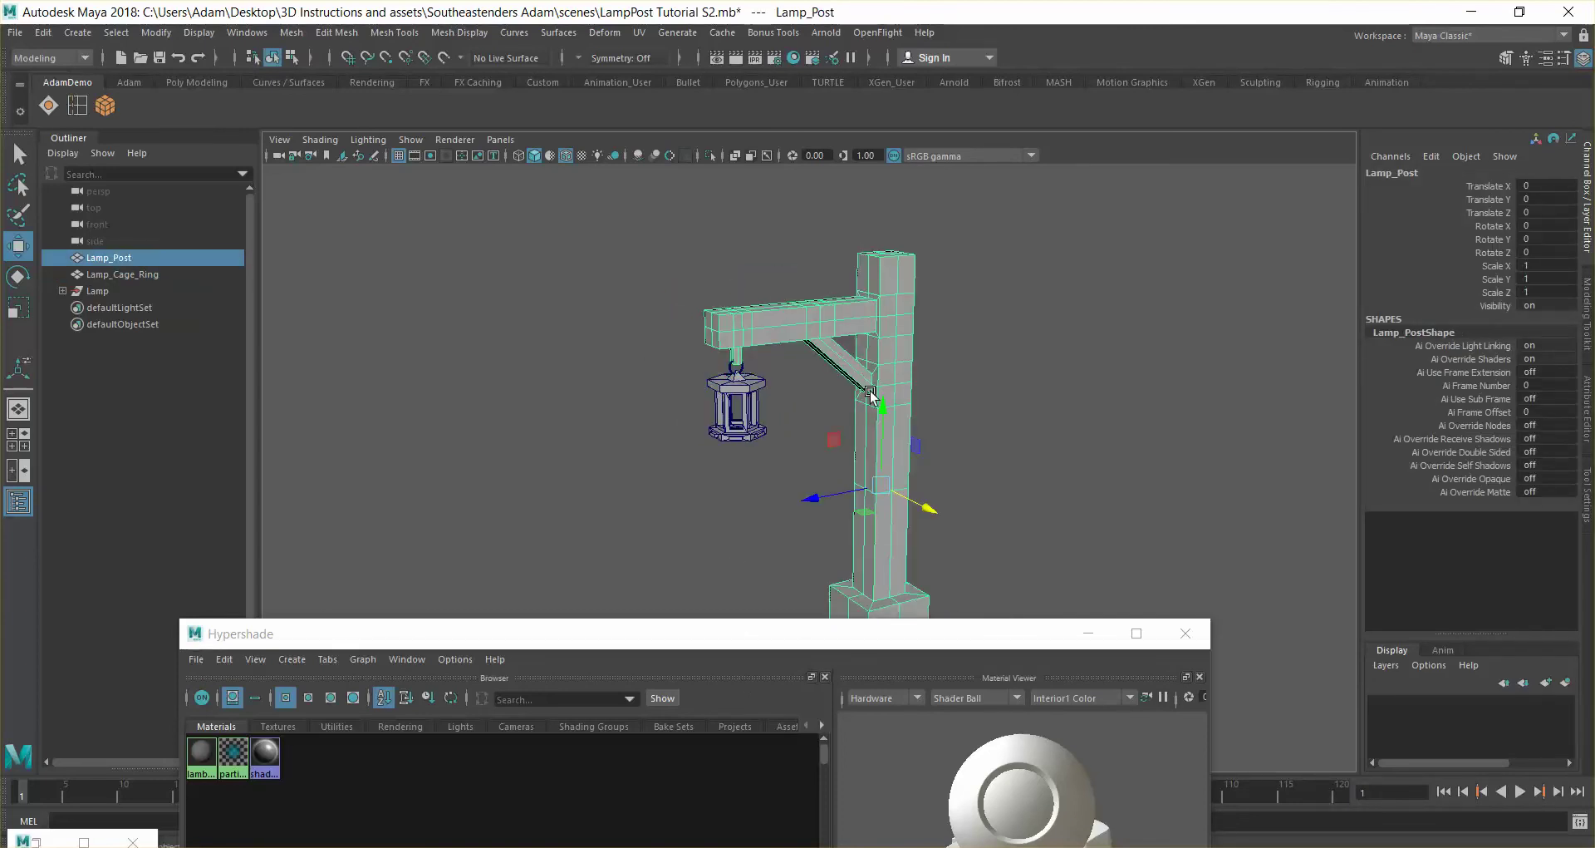
drag(739, 642, 1390, 102)
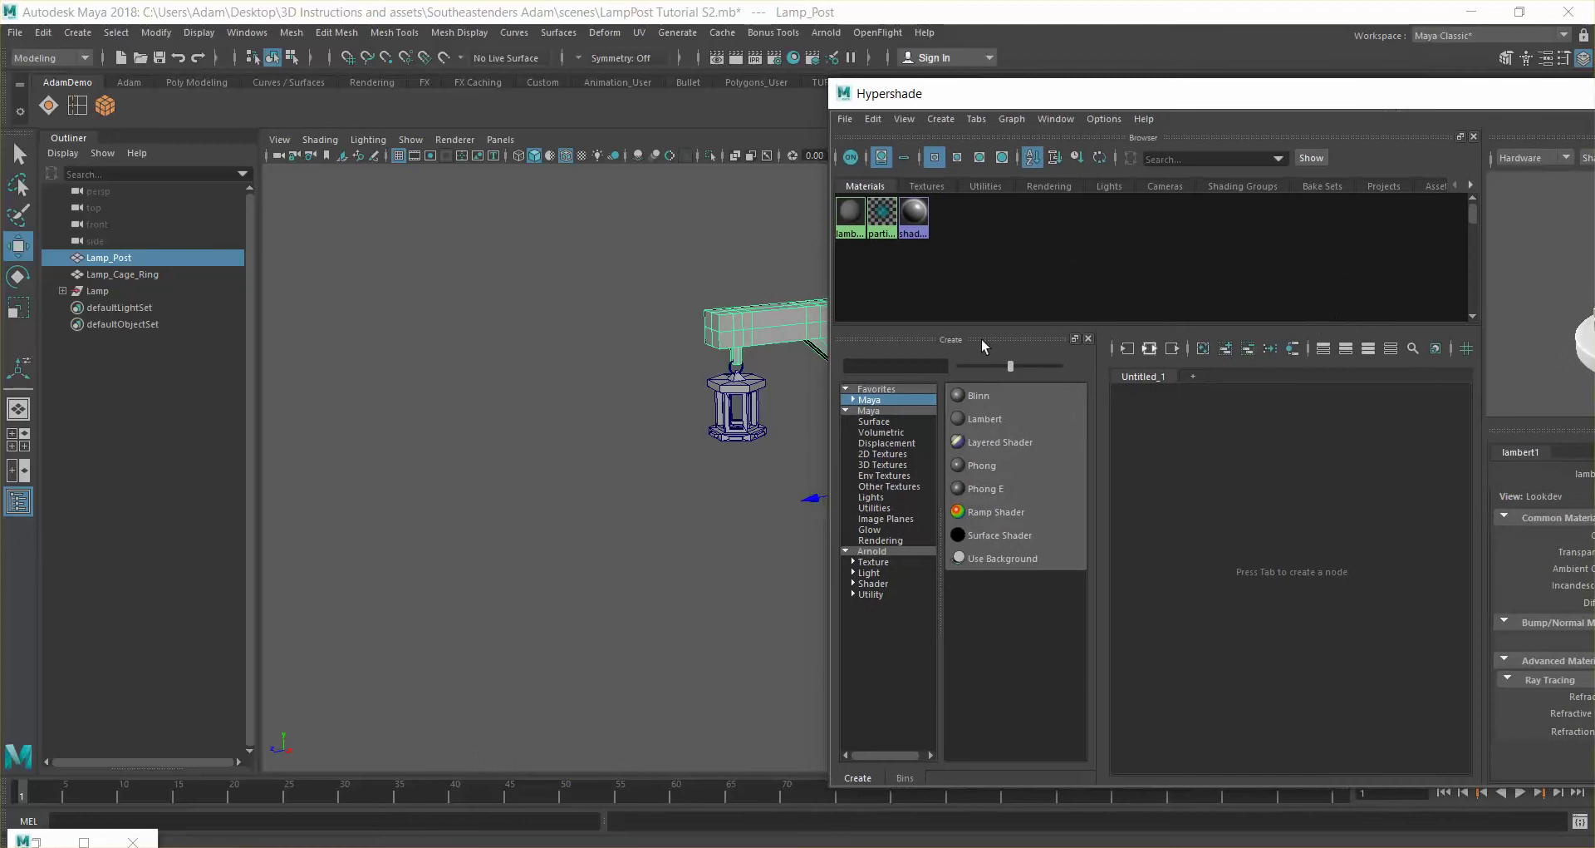
Drag a new Lambert material toward the lamp post and tumble the view around it
middle_drag(961, 420, 329, 319)
alt+drag(530, 414, 573, 420)
alt+middle_drag(573, 421, 691, 373)
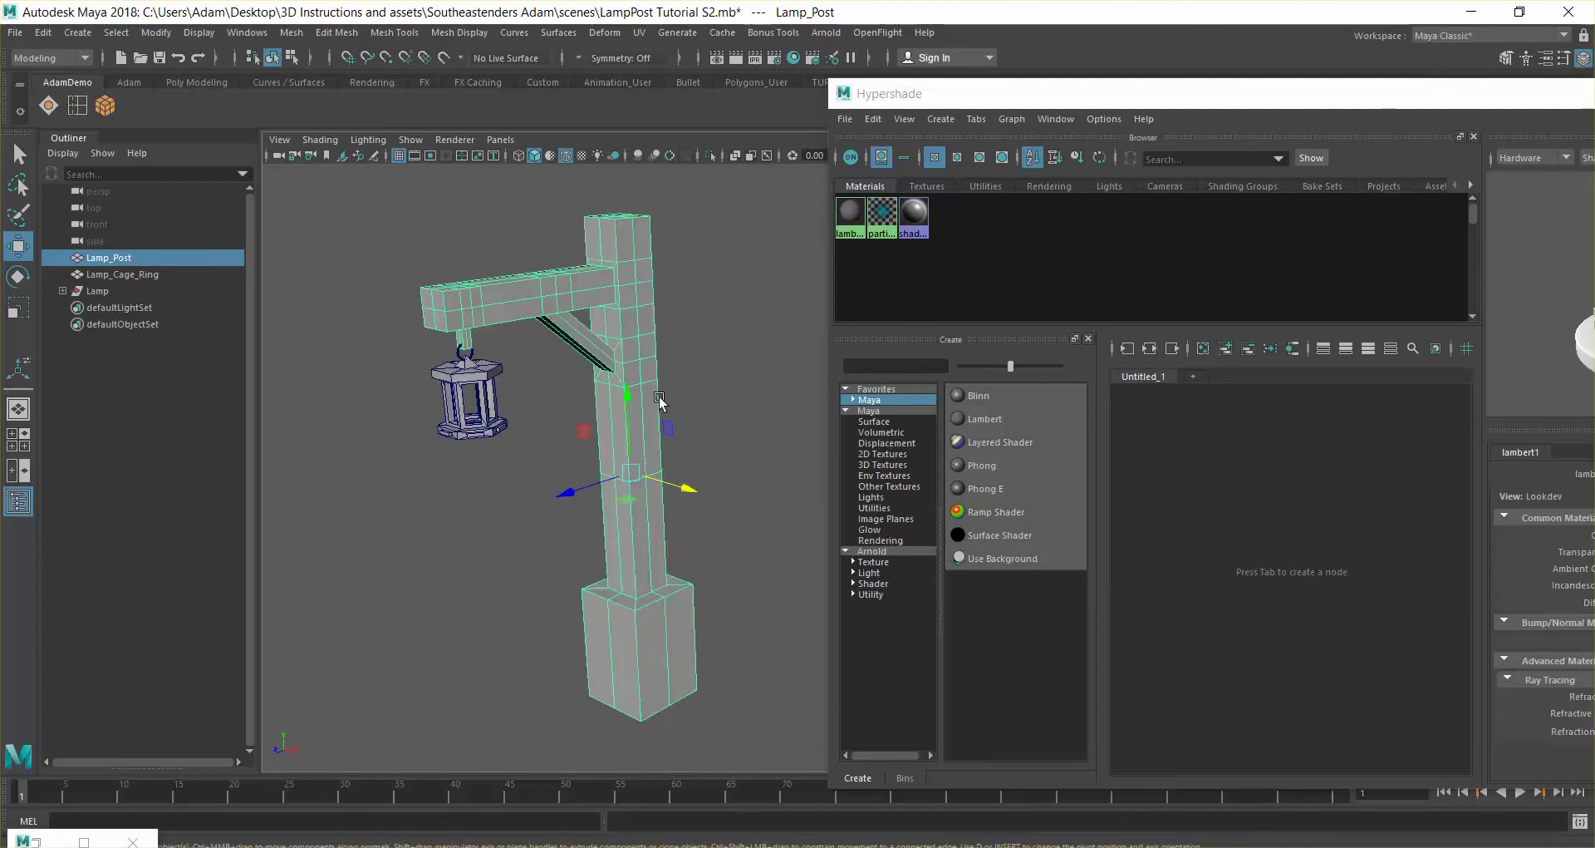
alt+drag(656, 398, 636, 406)
middle_drag(625, 411, 904, 453)
middle_drag(963, 392, 972, 427)
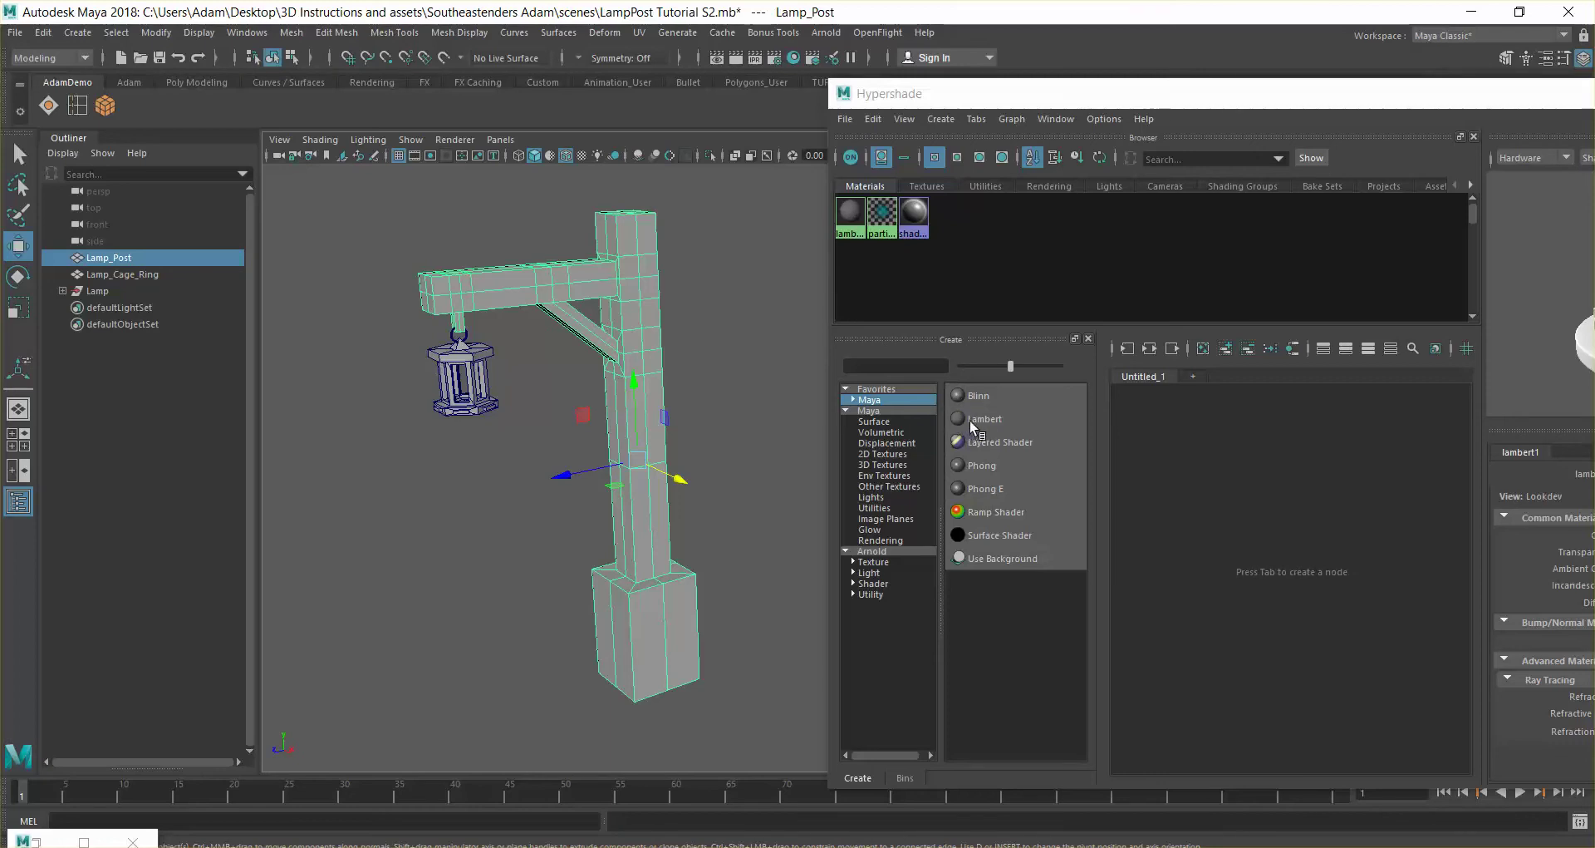
Create a Lambert, rename lambert2 to Lamp_Post_Txtr, and shift Hypershade to show its Property Editor
click(961, 419)
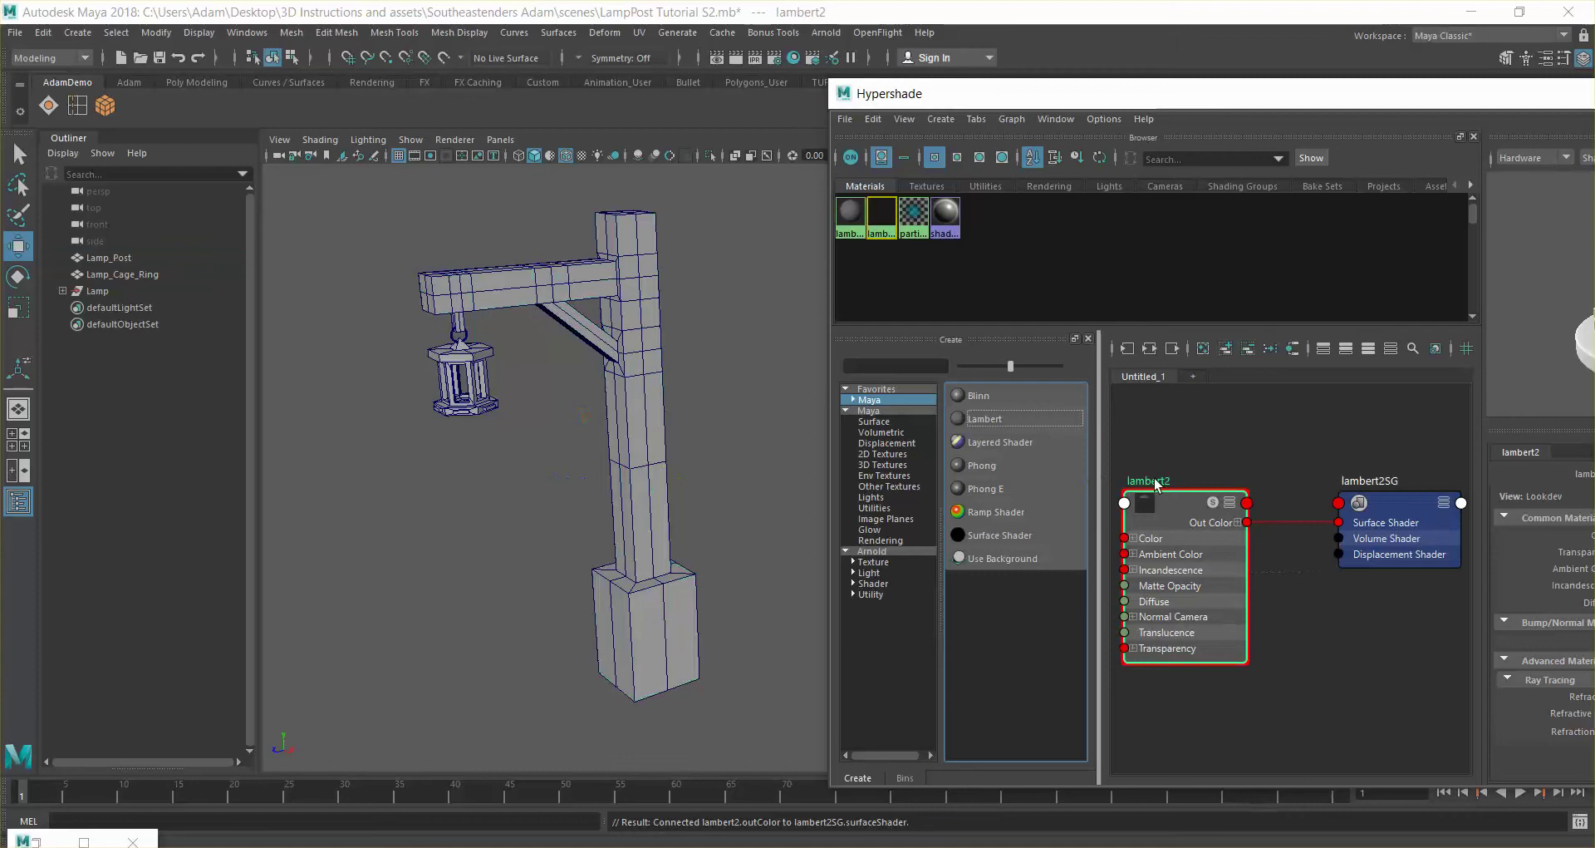
double_click(1155, 482)
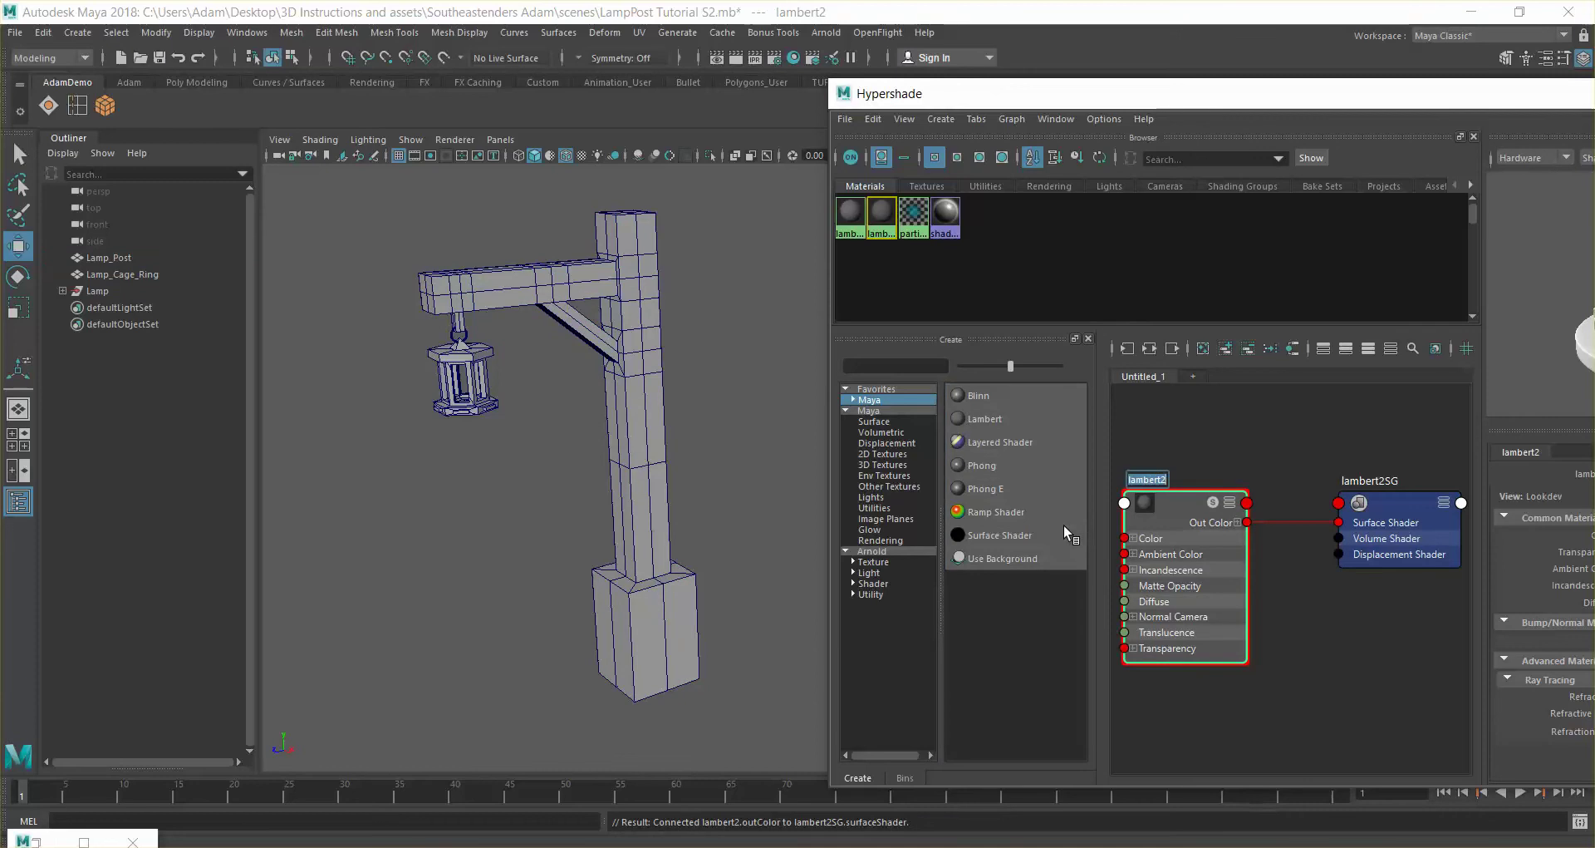
text(Lamp_Post_Txtr)
key(Return)
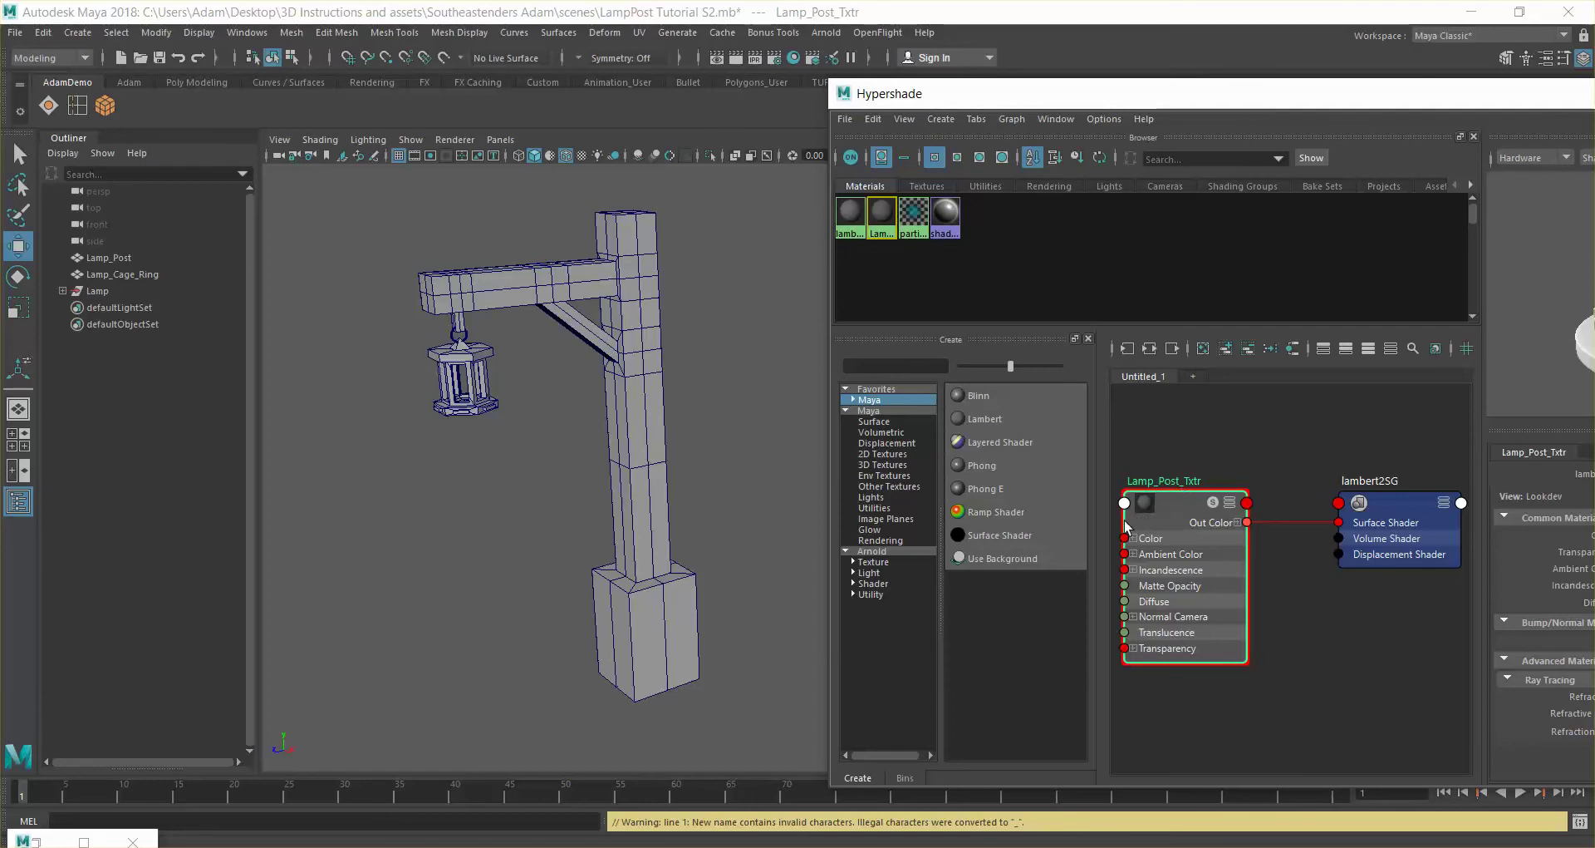
drag(1262, 81, 954, 102)
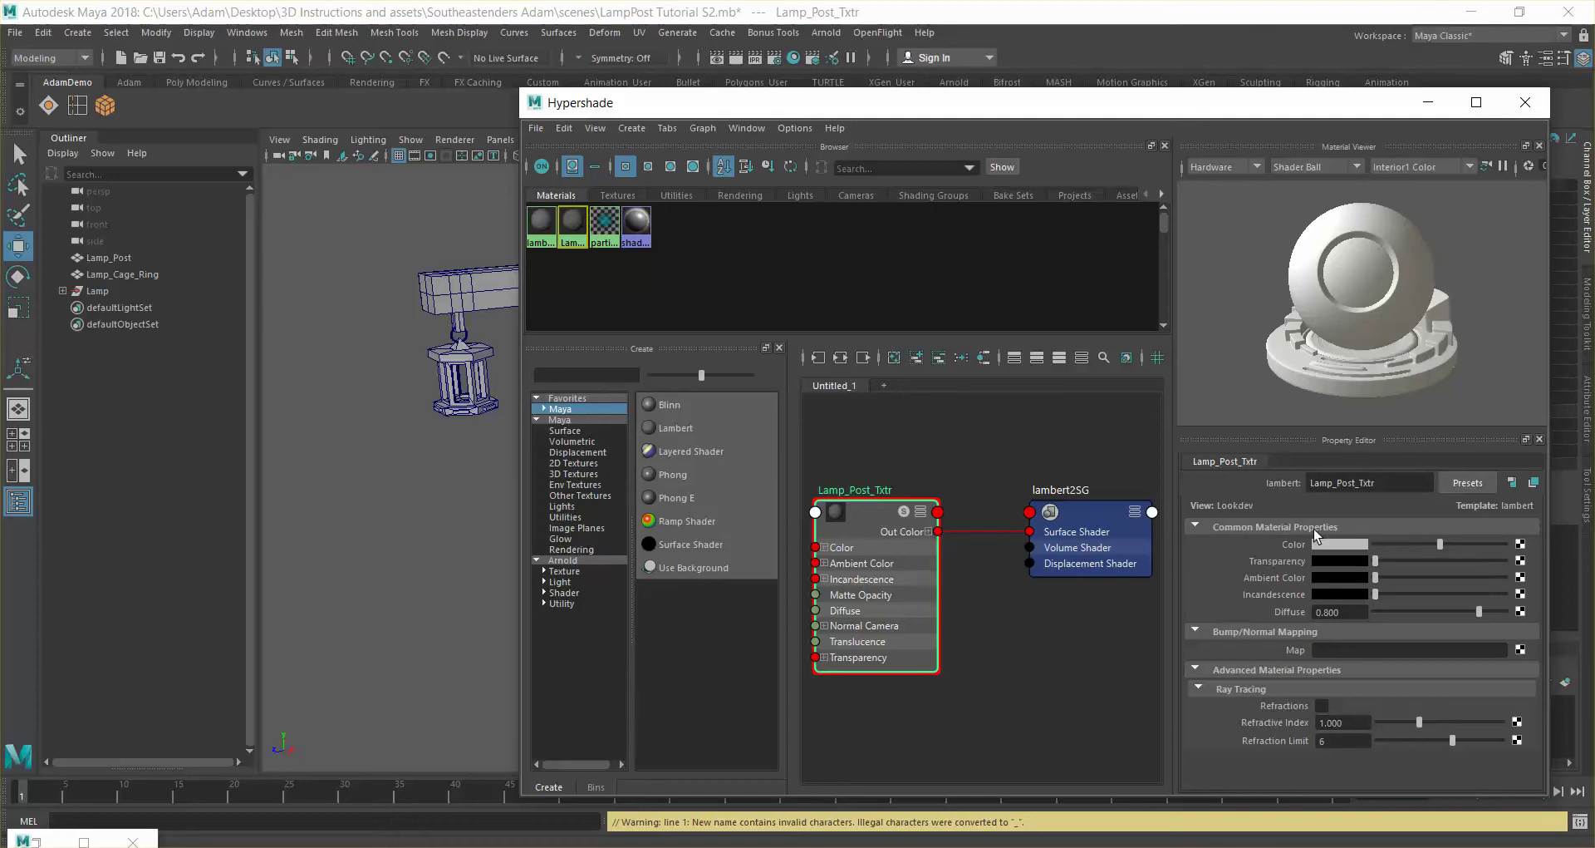
Set Lamp_Post_Txtr's Color to dark golden brown, HSV 34.502, 1.000, 0.249
click(1332, 541)
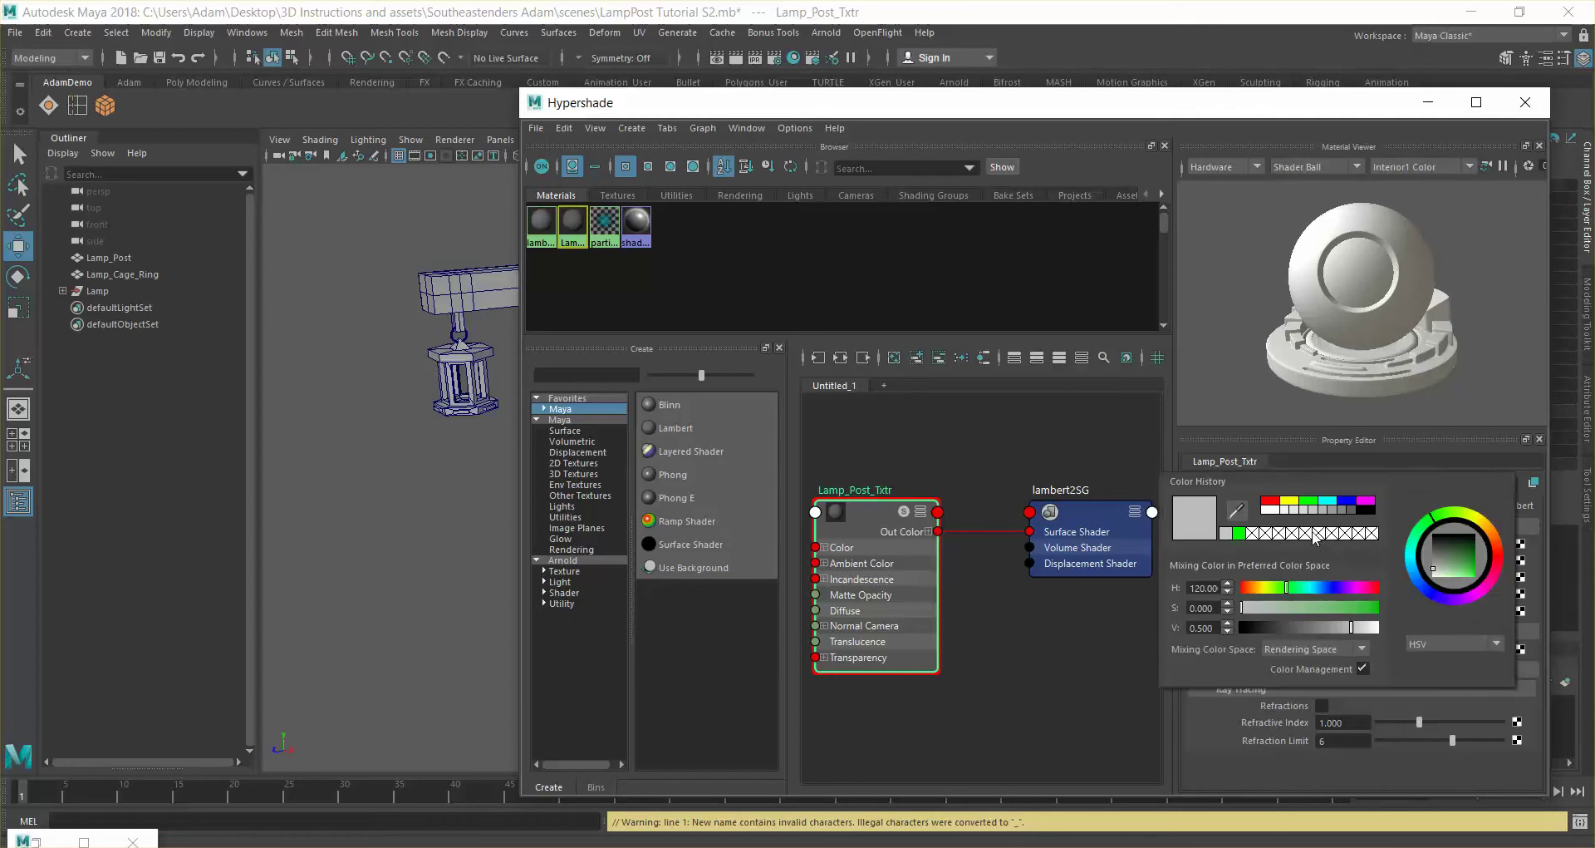
click(1333, 543)
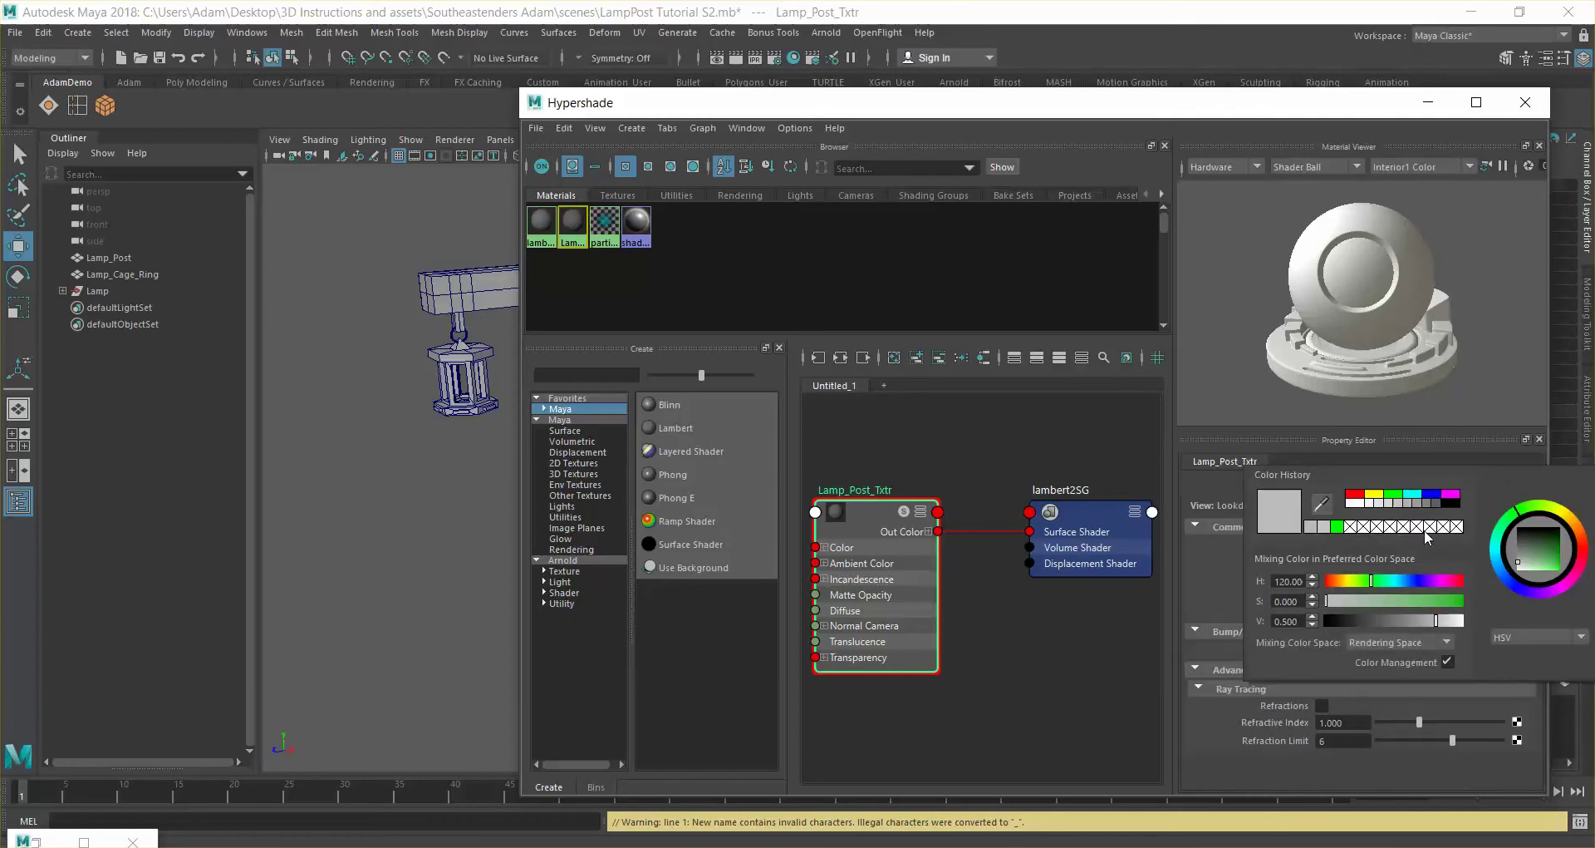
mouse_move(1576, 539)
mouse_down()
mouse_move(1555, 563)
mouse_move(1586, 548)
mouse_move(1576, 524)
mouse_move(1563, 560)
mouse_up()
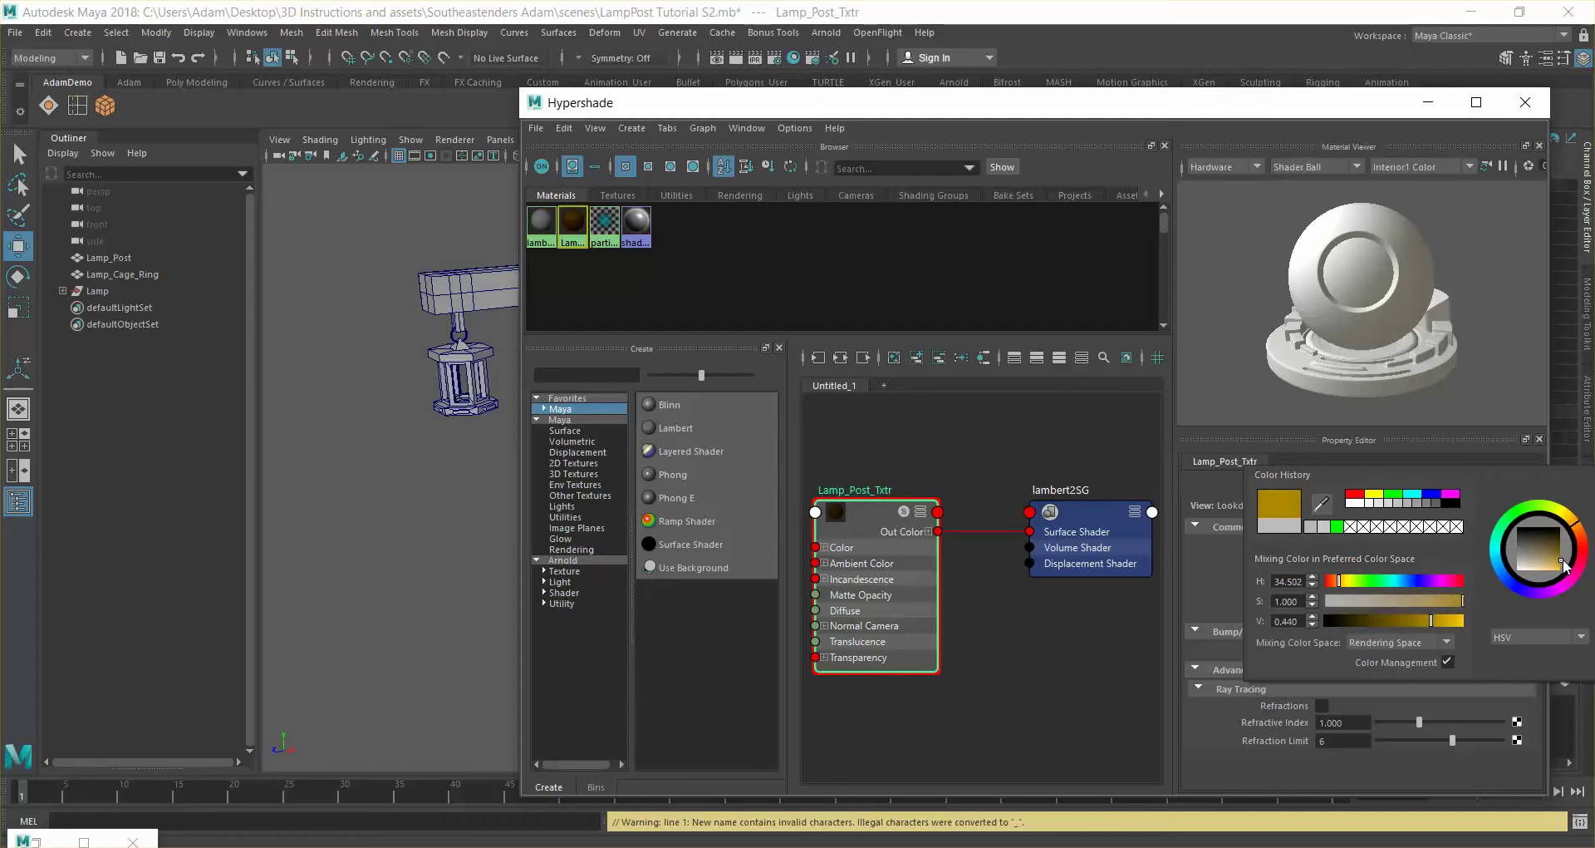
mouse_move(1425, 625)
mouse_down()
mouse_move(1371, 622)
mouse_move(1403, 621)
mouse_up()
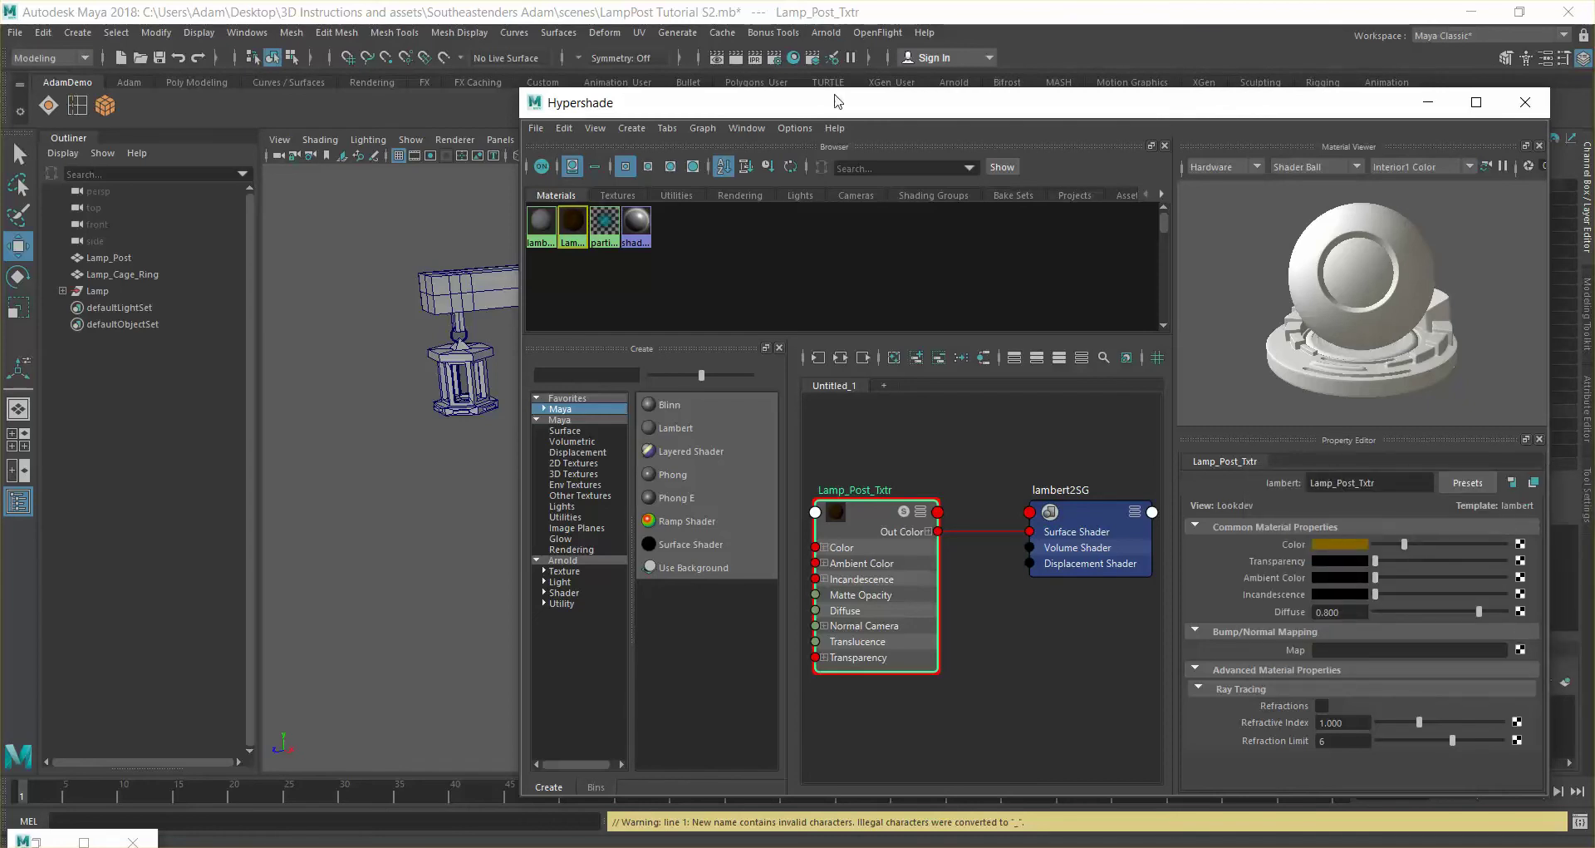
drag(835, 104, 1079, 90)
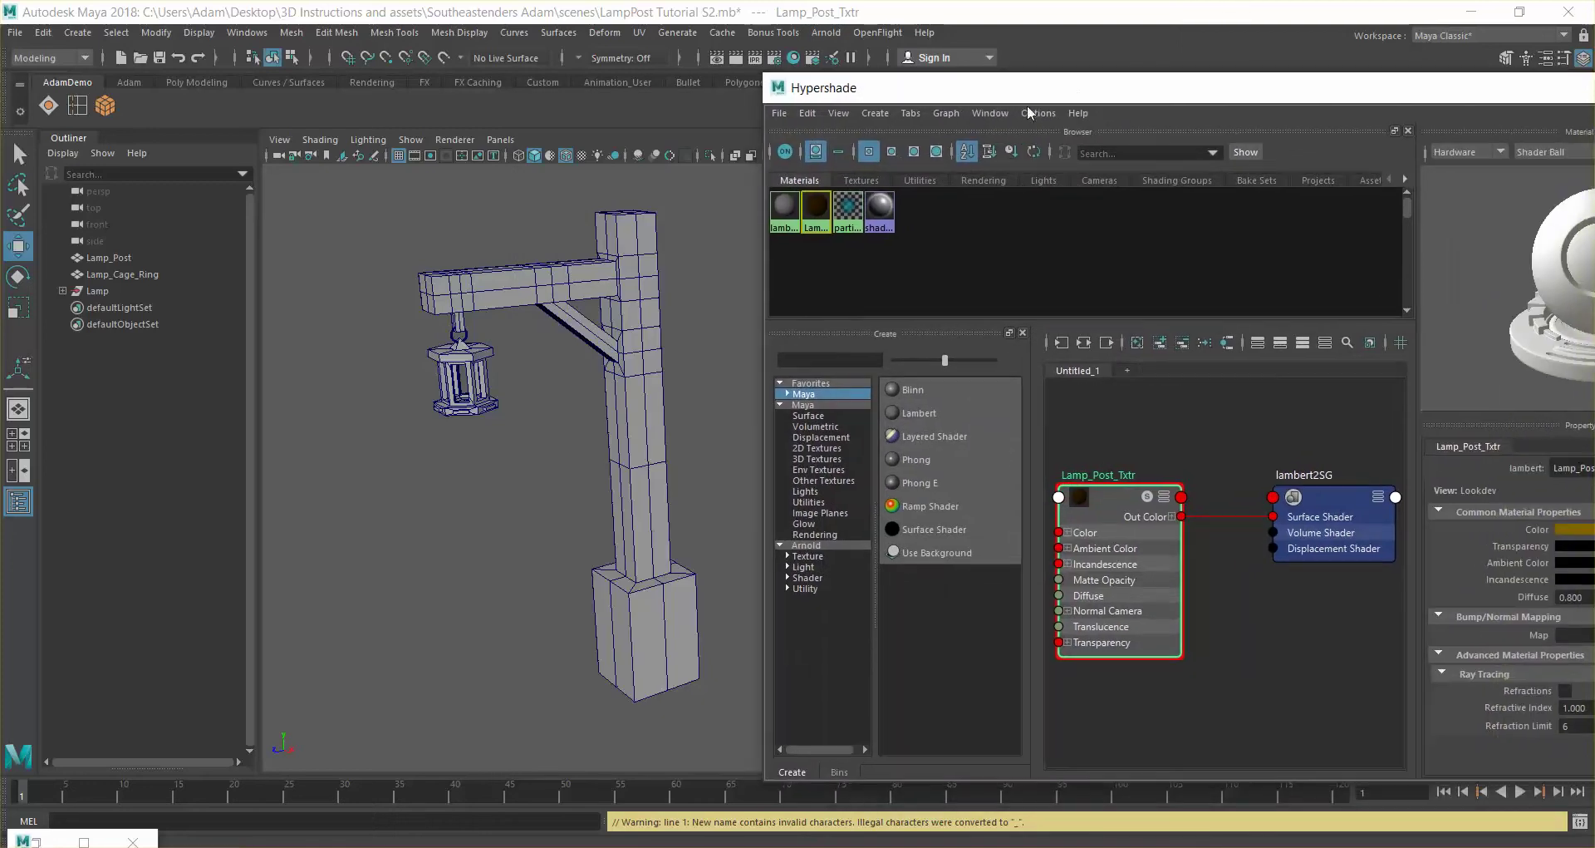
Assign the Lamp_Post_Txtr material to the selected lamp post, turning it golden-brown
click(650, 262)
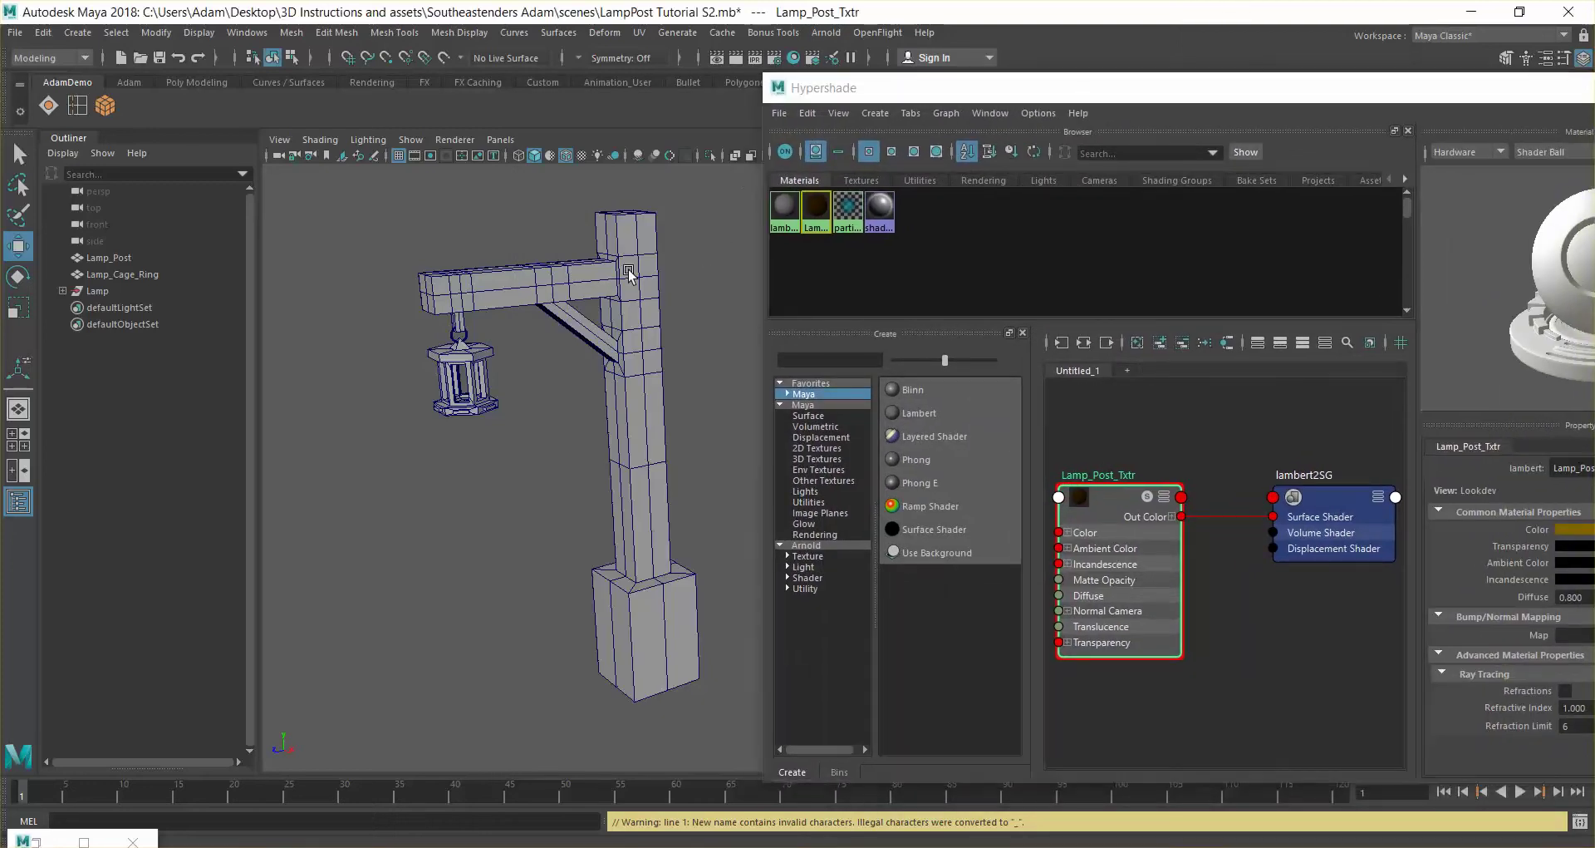
click(816, 208)
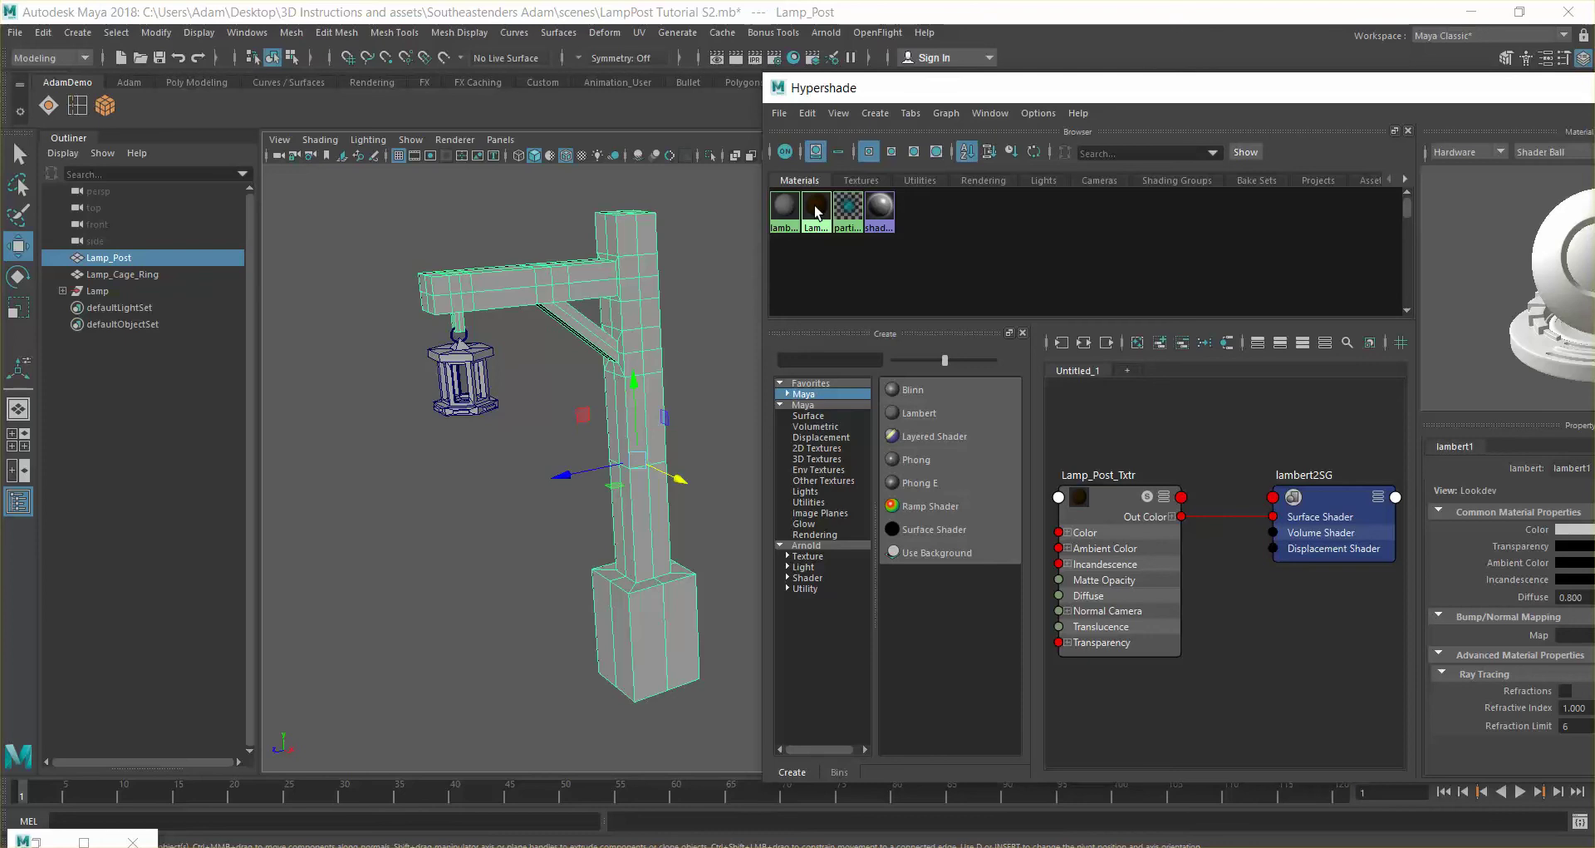
right_click(818, 213)
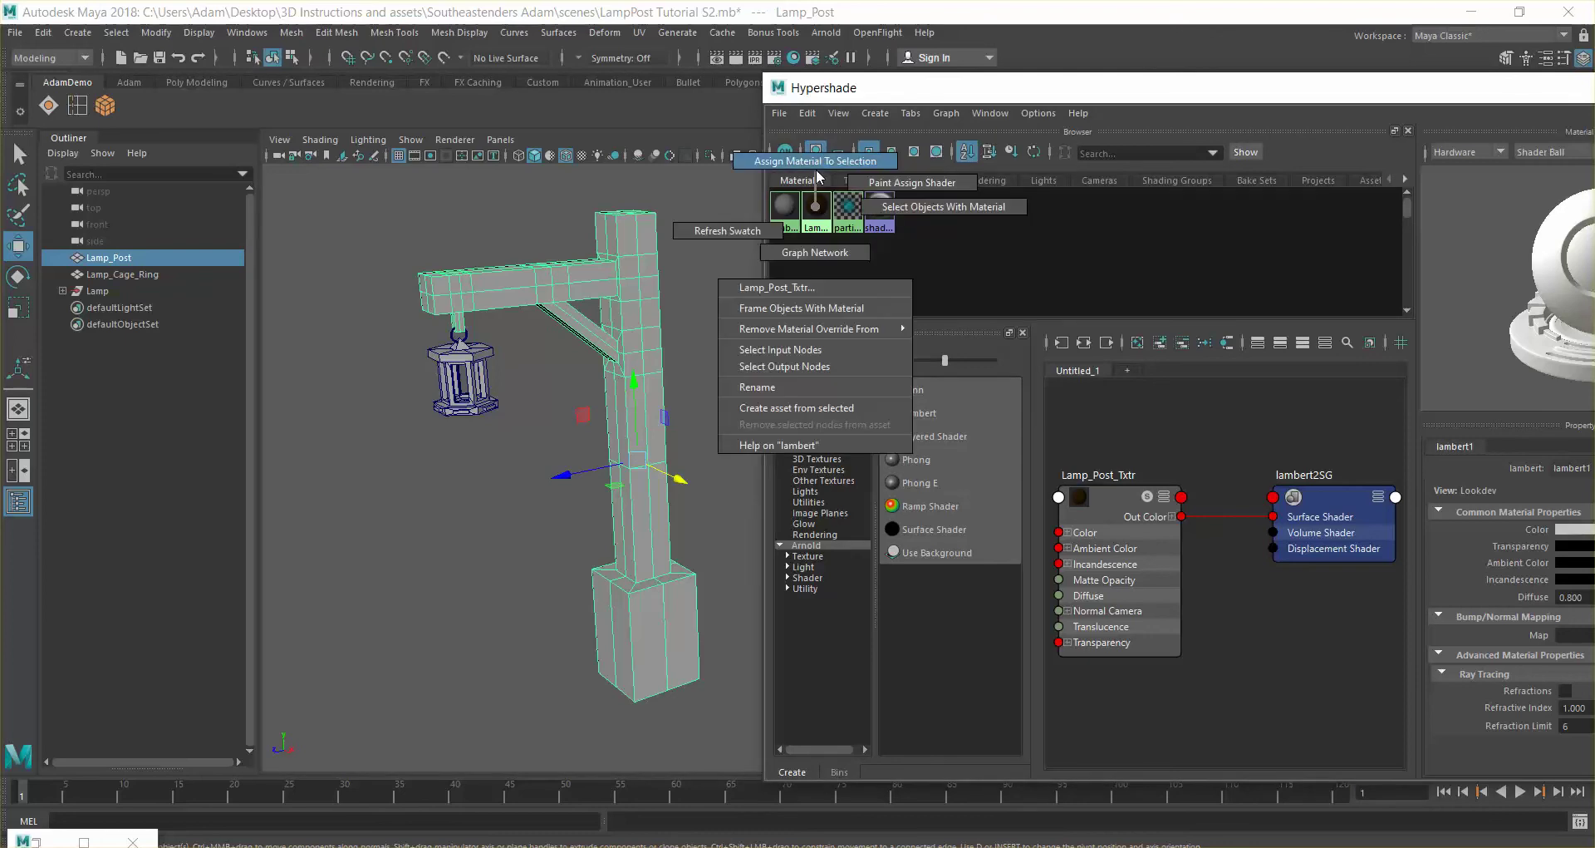
click(818, 166)
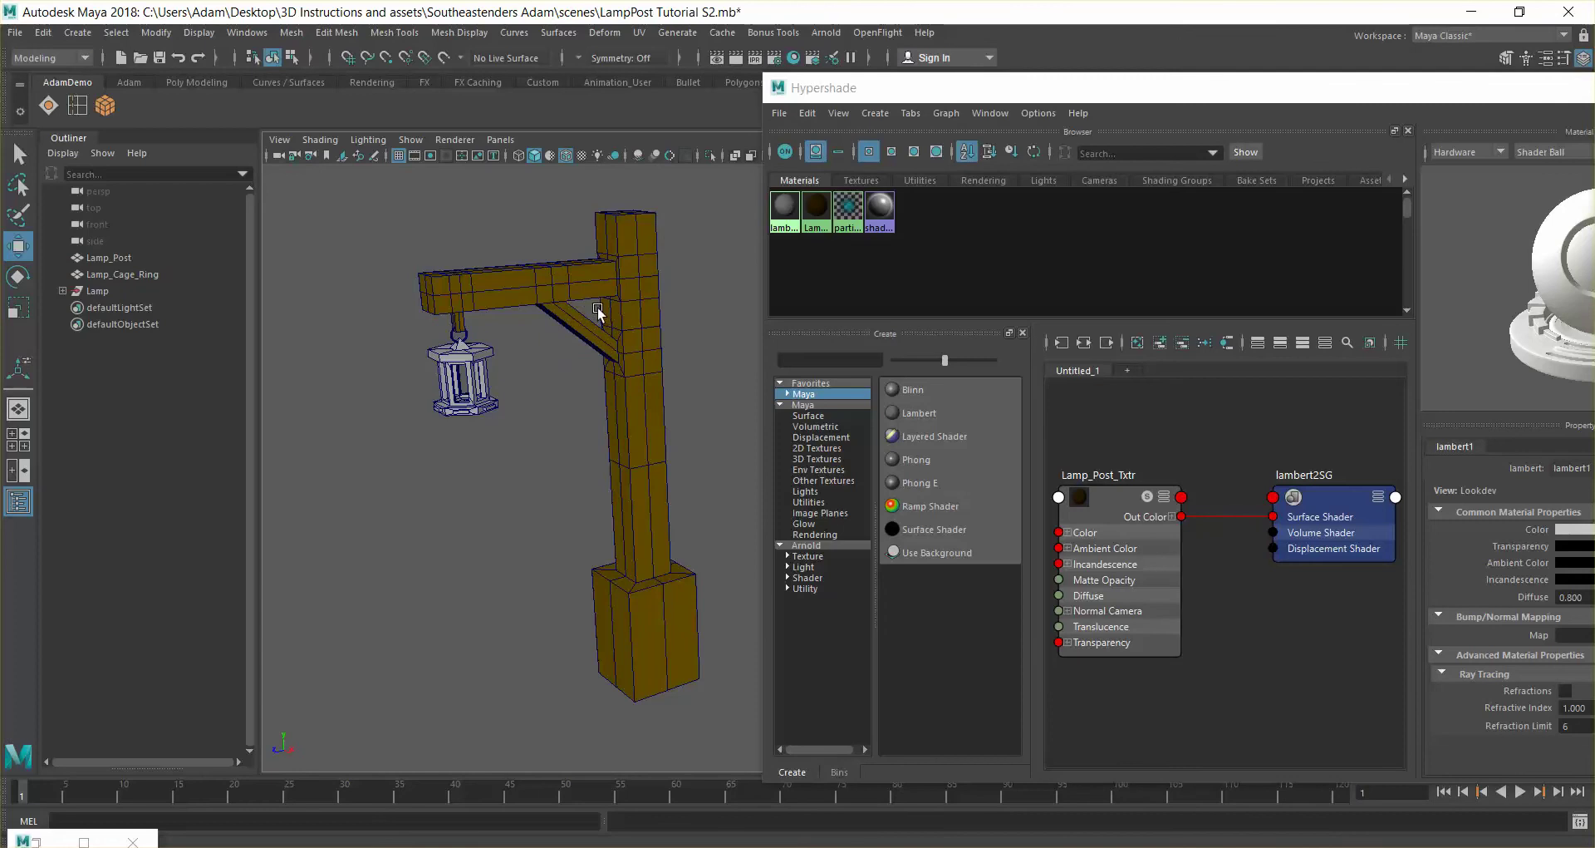
Turn off Wireframe on Shaded and orbit around the solid golden lamp post and lantern
click(562, 158)
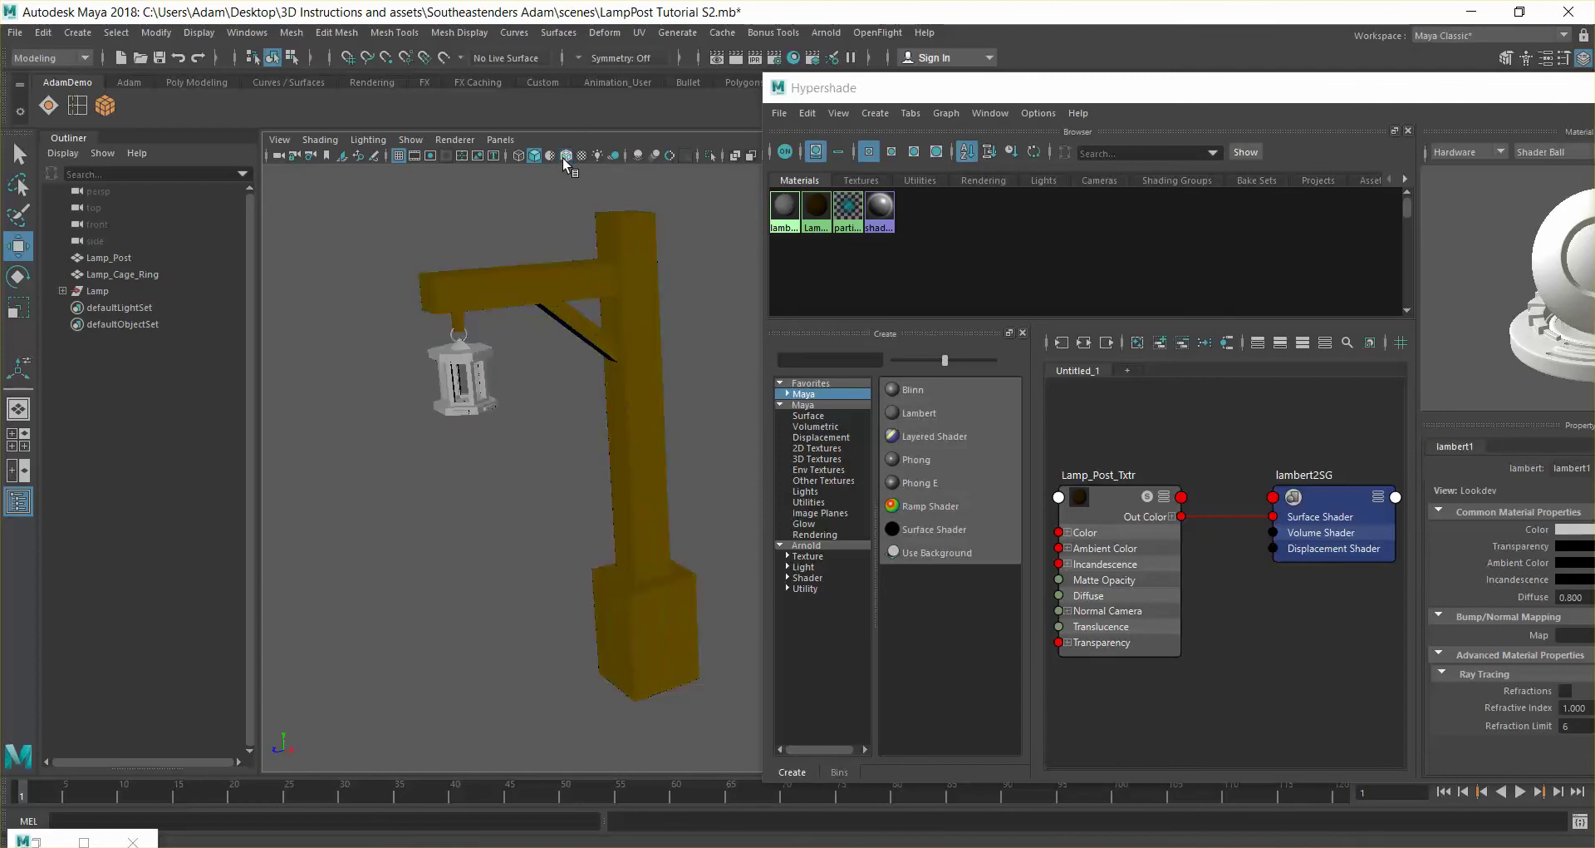
alt+drag(622, 337, 631, 339)
alt+drag(675, 322, 581, 331)
scroll(582, 333, up, 3)
scroll(676, 399, down, 4)
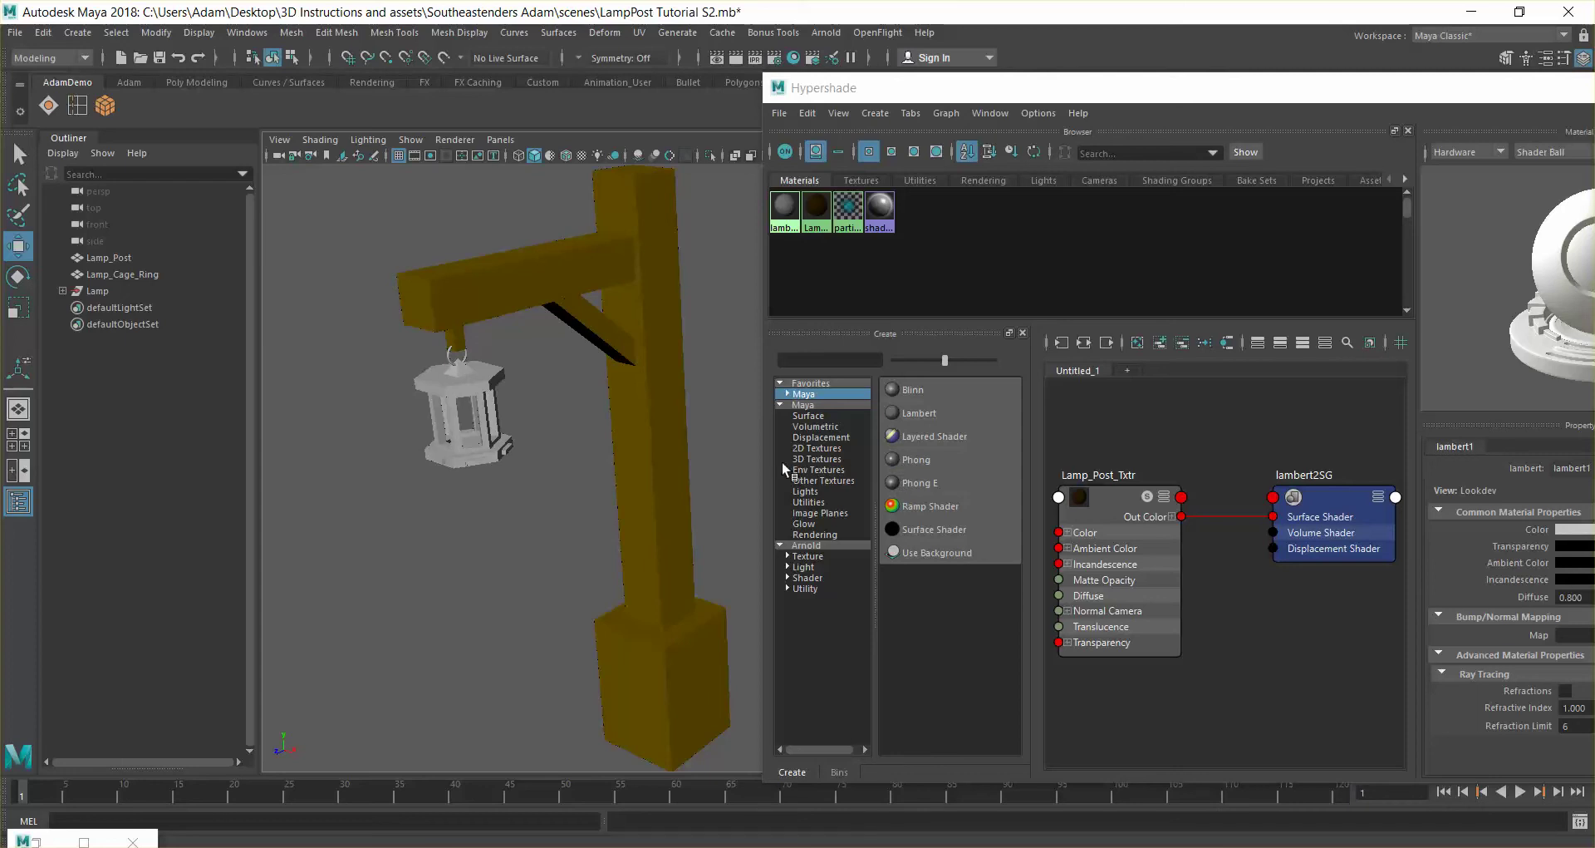
Create a Phong material and rename phong1 to Lamp_Cage_Txtr
click(917, 461)
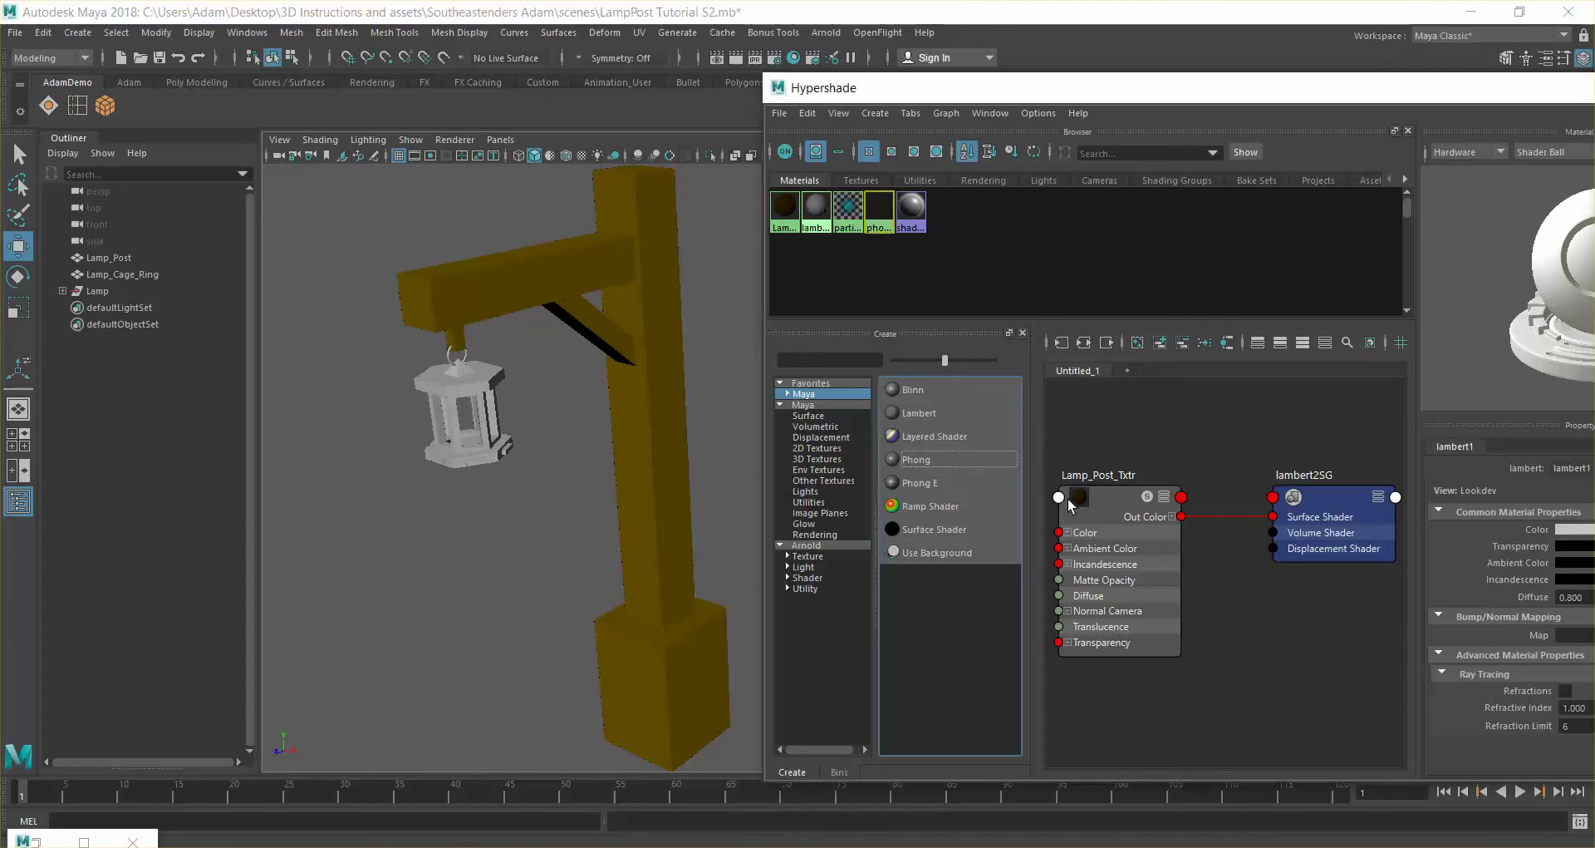
scroll(1146, 500, down, 5)
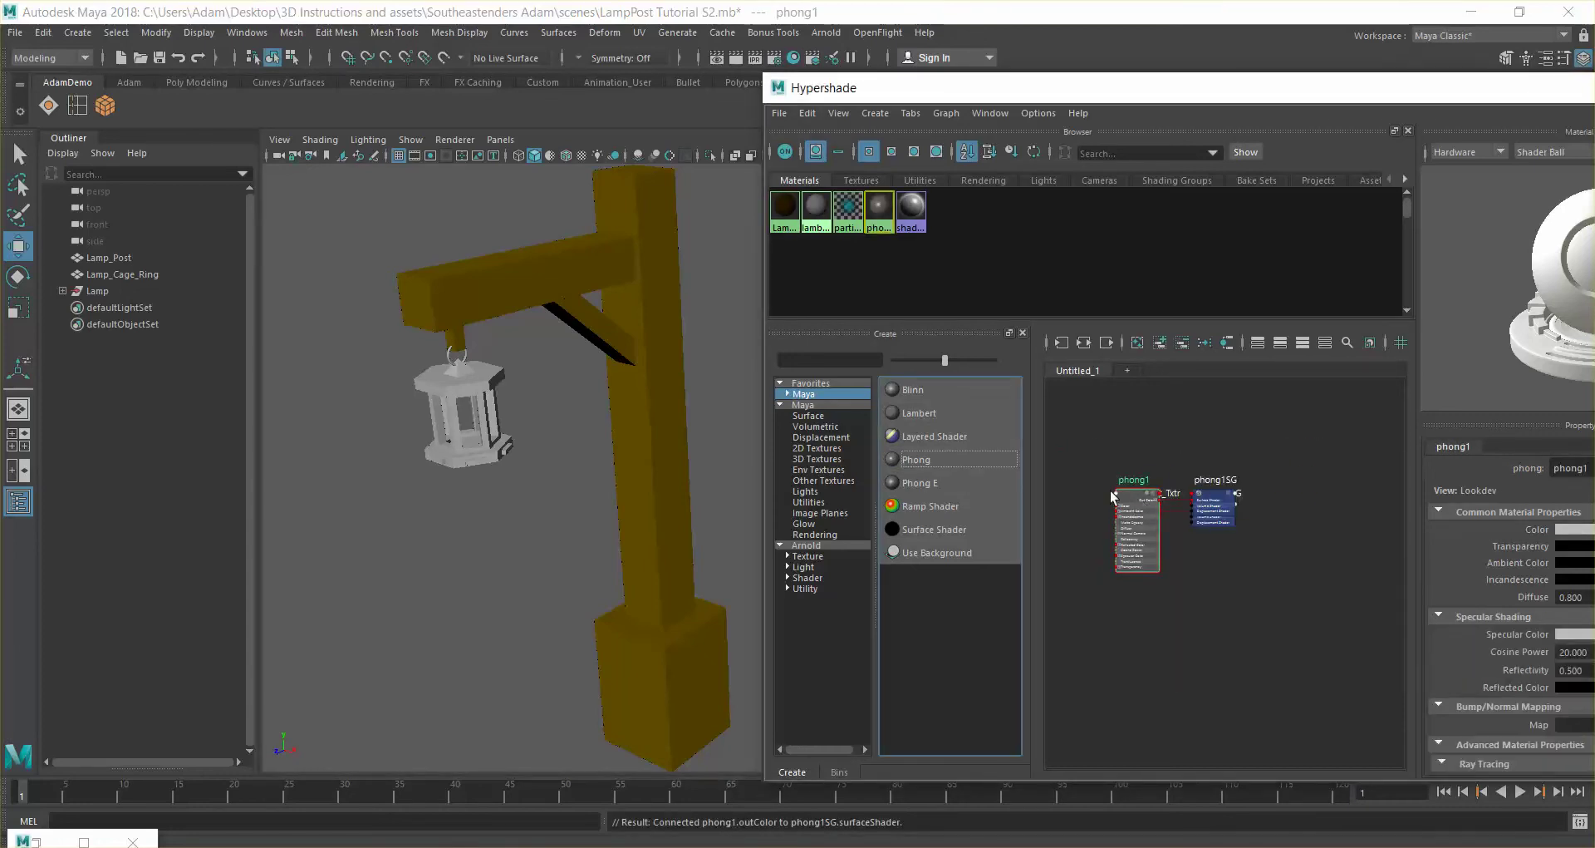
click(1129, 498)
click(1212, 498)
drag(1206, 505, 1206, 595)
shift+drag(1140, 496, 1153, 576)
key(ctrl+z)
click(1135, 466)
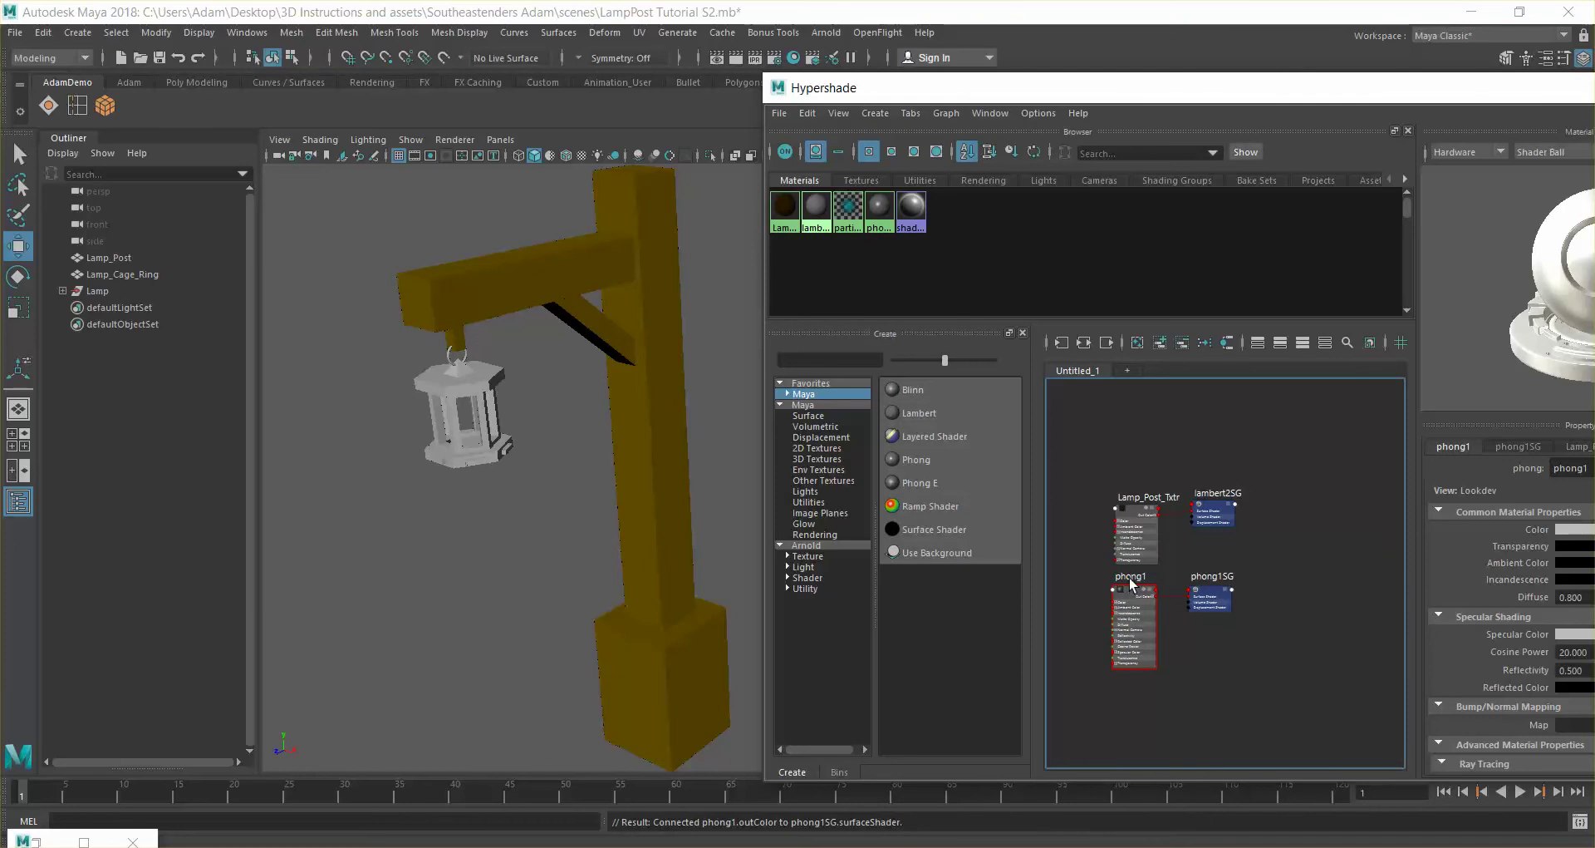
double_click(1137, 577)
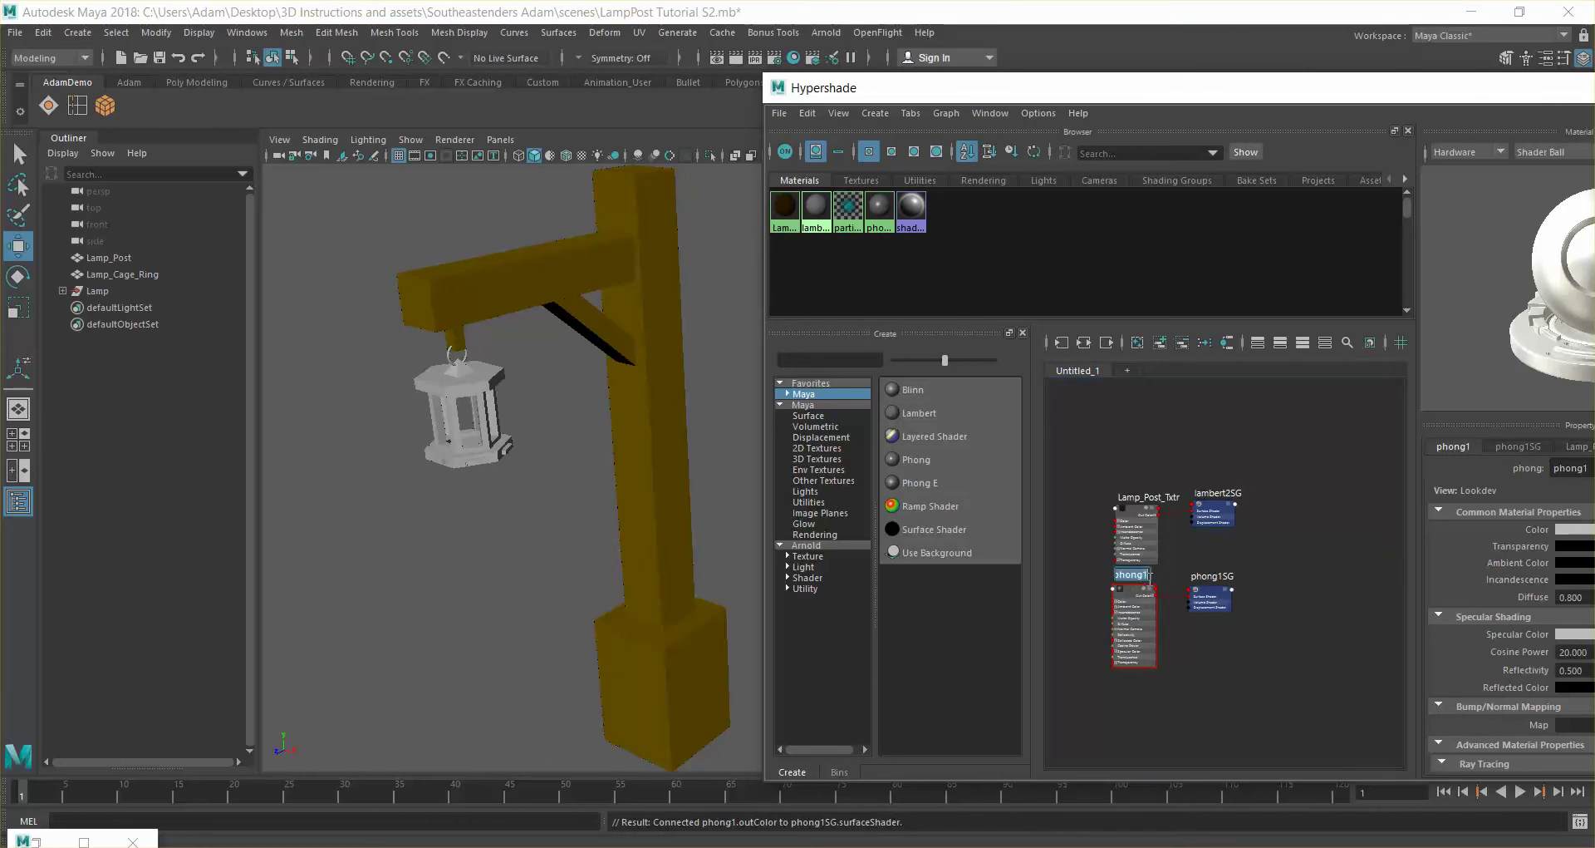
text(Lamp_Cage)
key(Return)
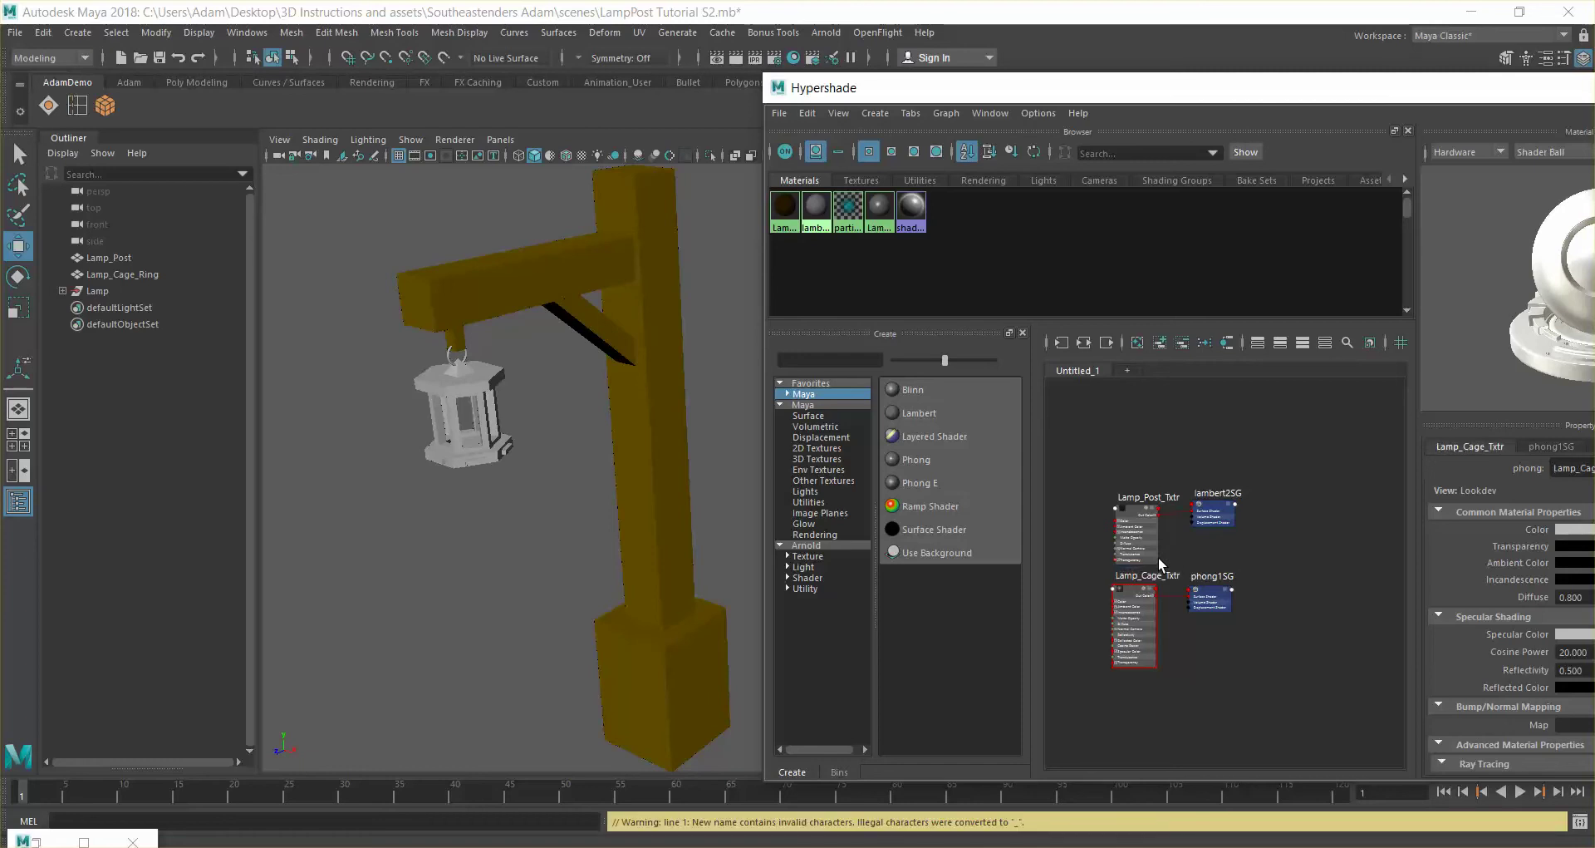
Select the hanging lamp cage and assign Lamp_Cage_Txtr to it
drag(539, 489, 389, 371)
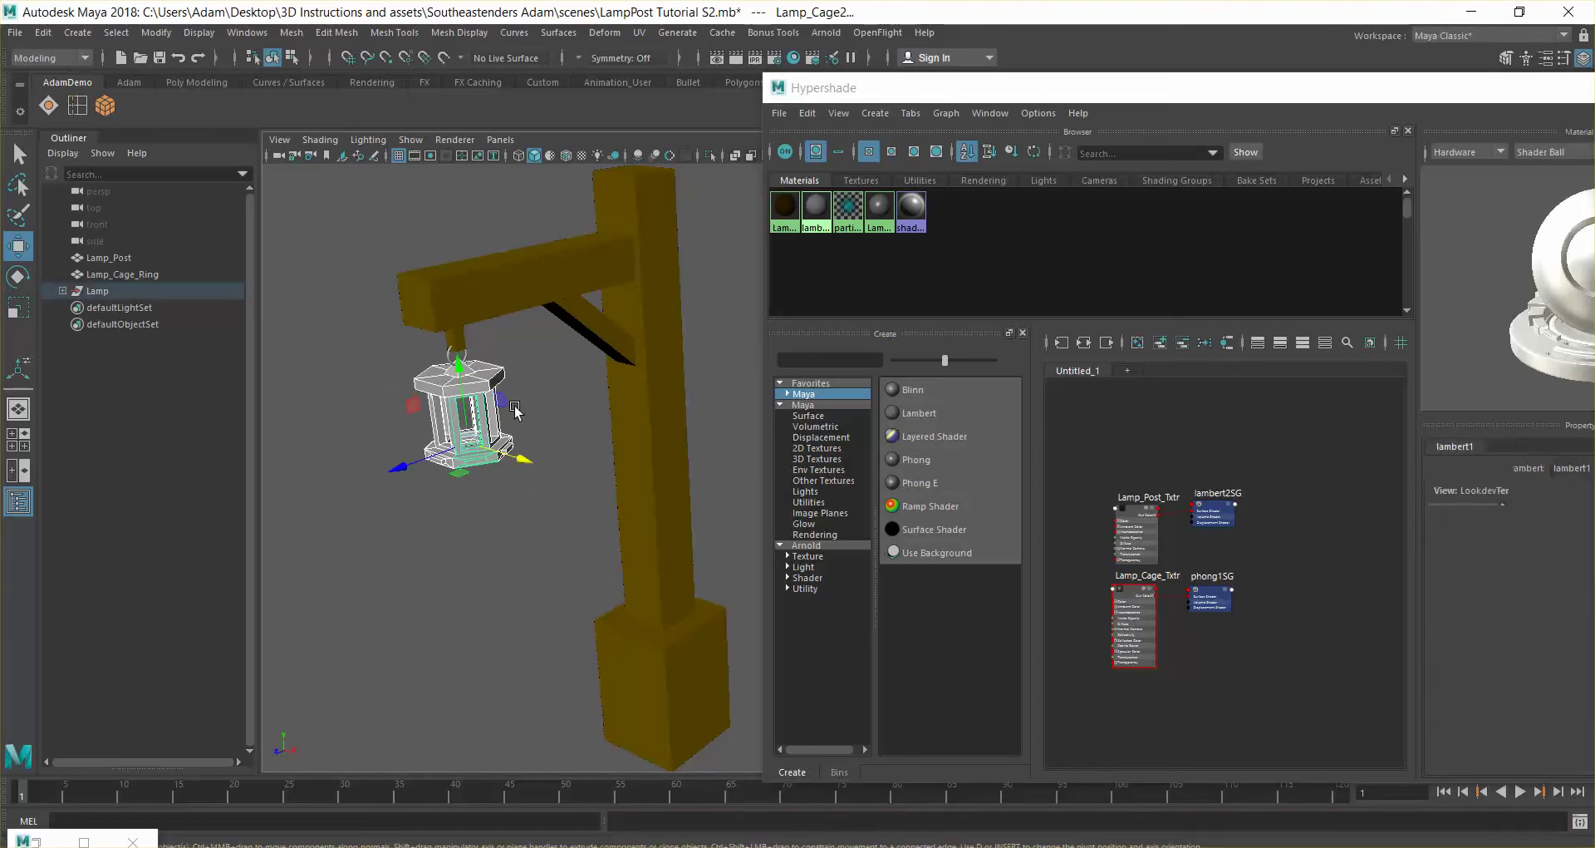
click(1135, 597)
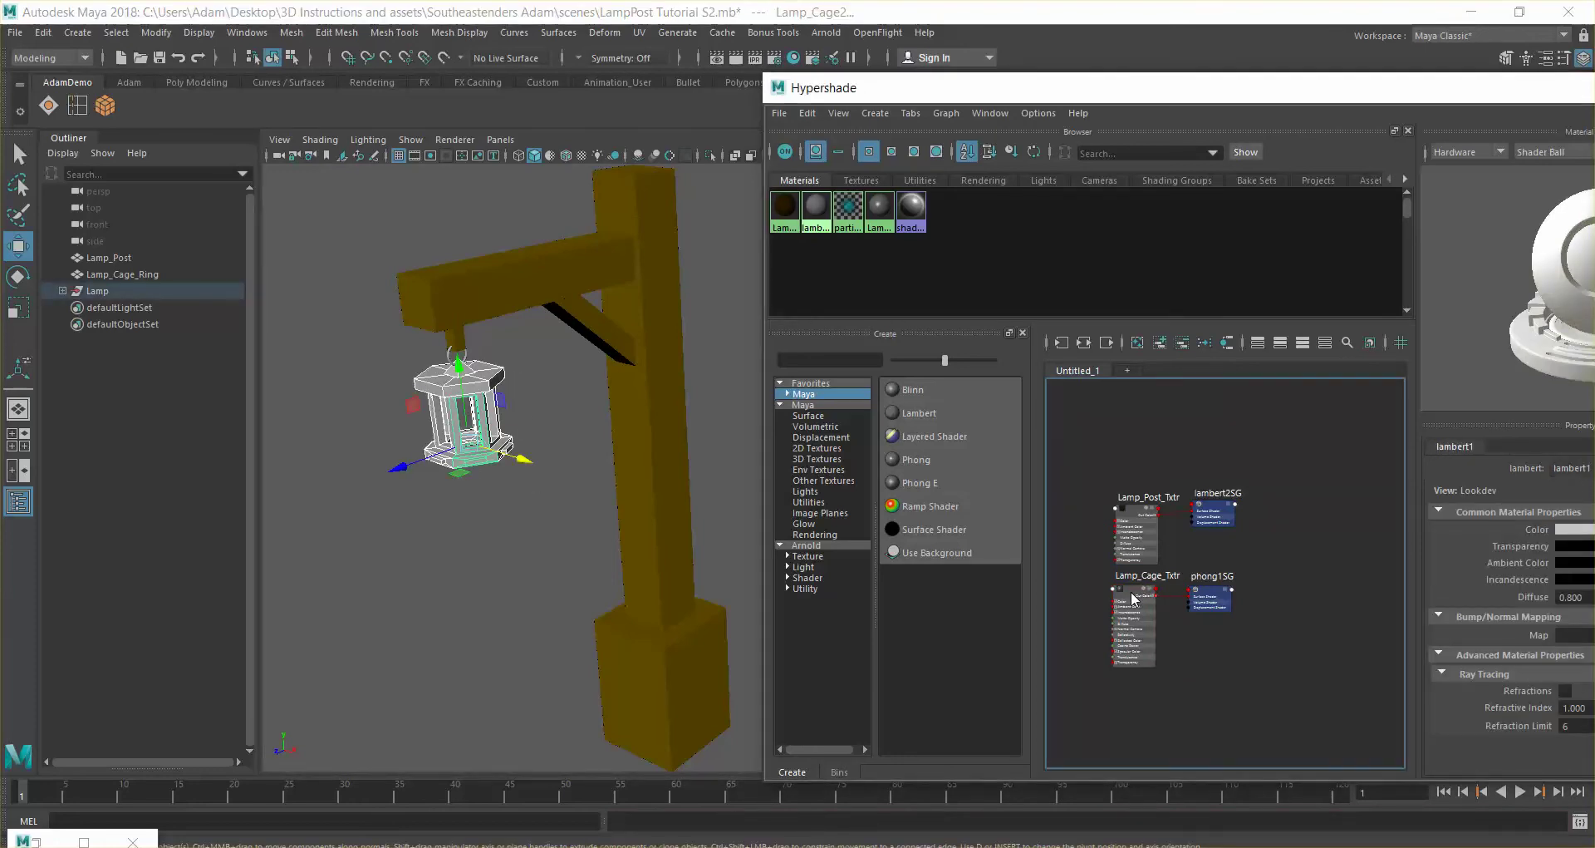
right_drag(1130, 584, 1129, 530)
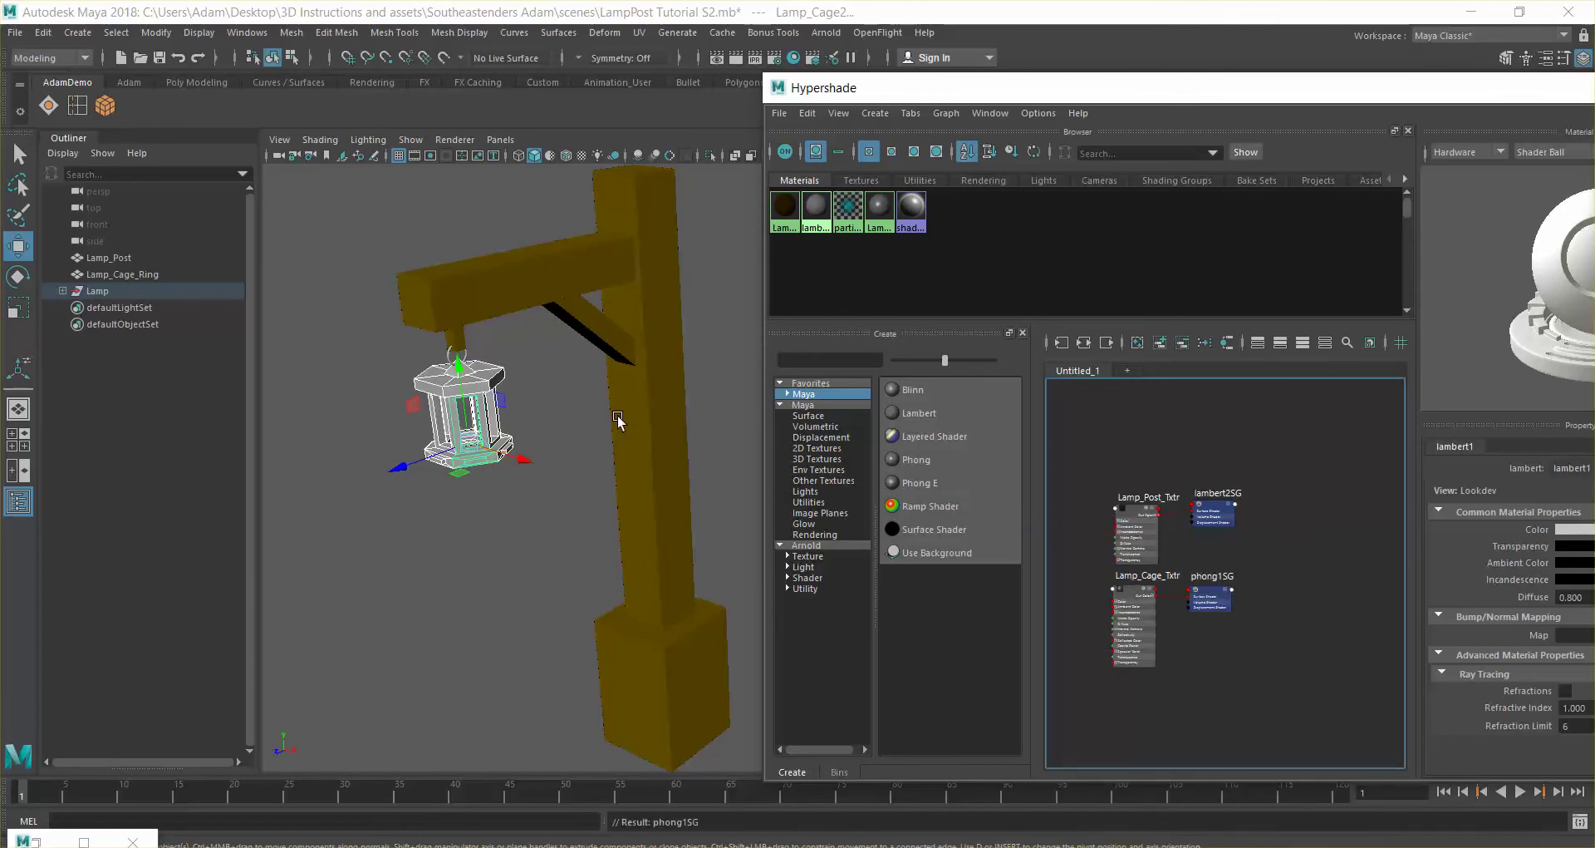
click(607, 472)
alt+drag(562, 497, 457, 449)
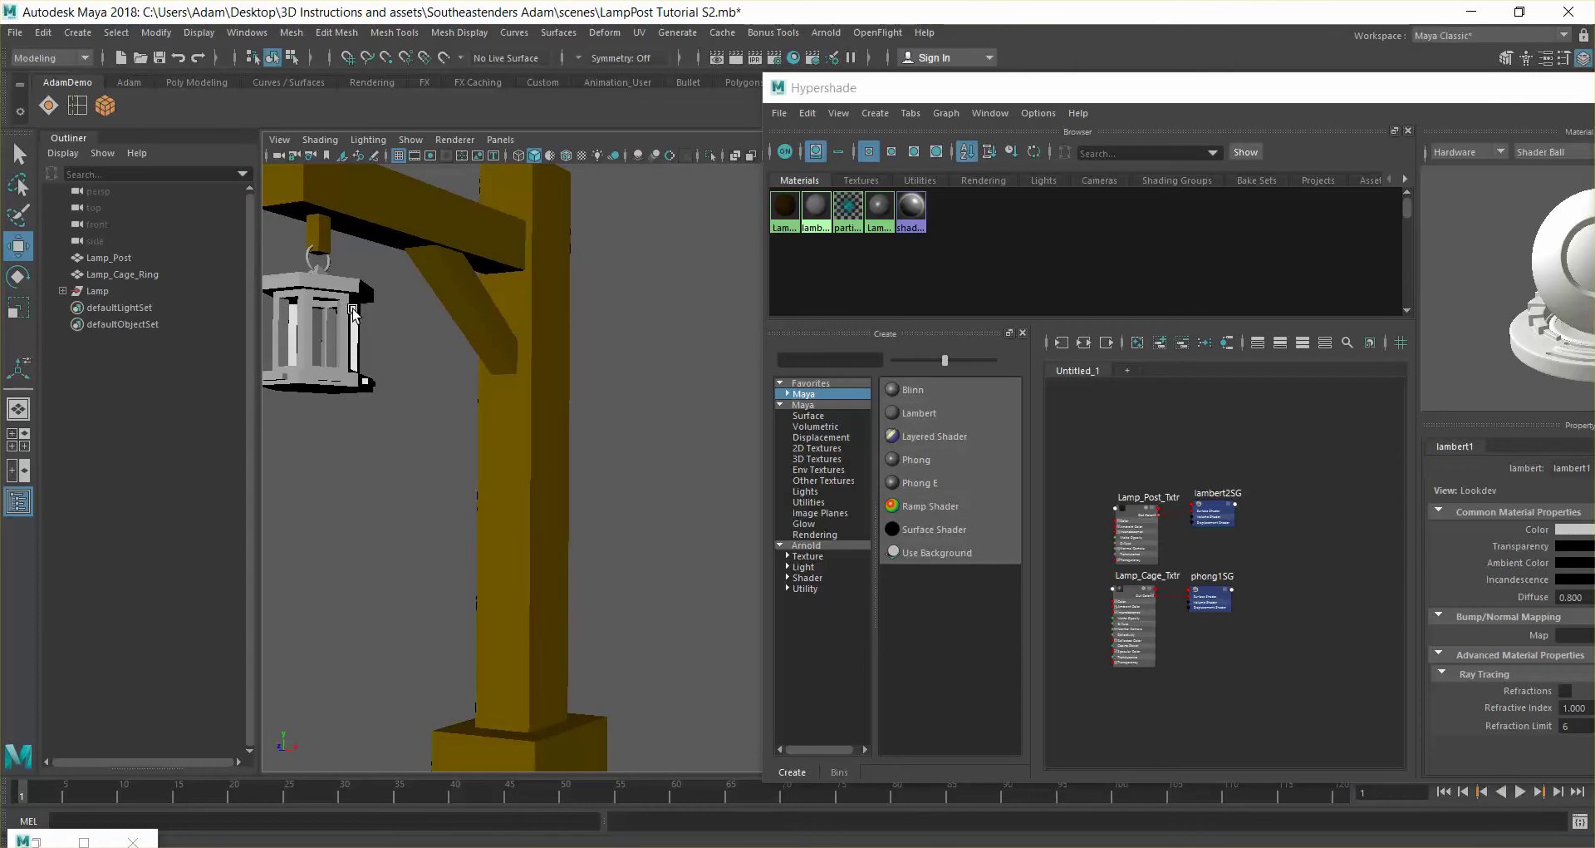
Set the default lambert1 material's colour to black
alt+drag(442, 347, 615, 367)
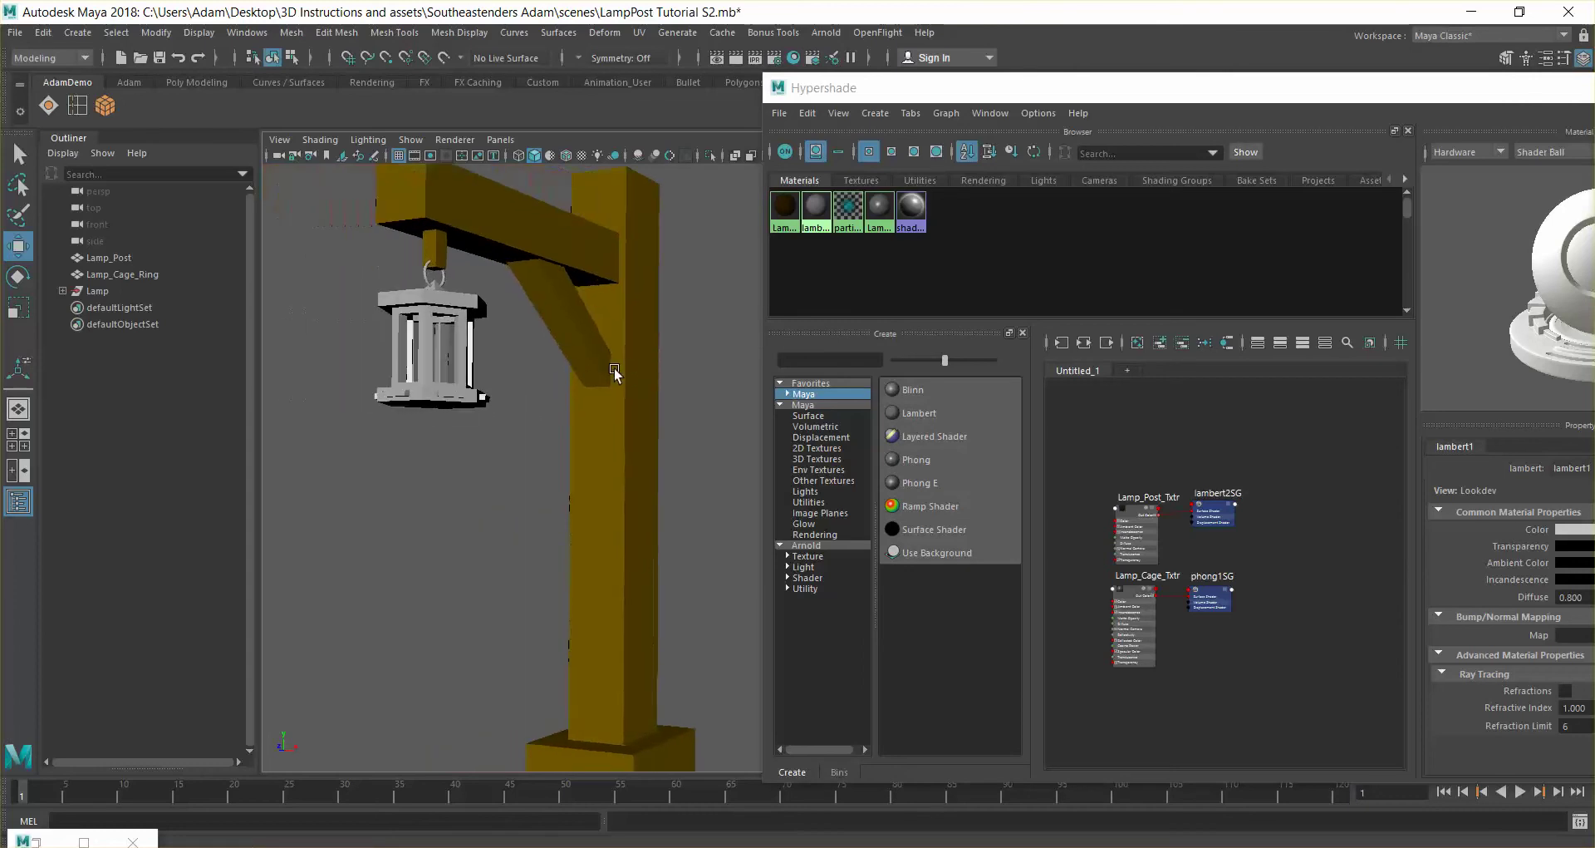
click(1589, 530)
click(1451, 493)
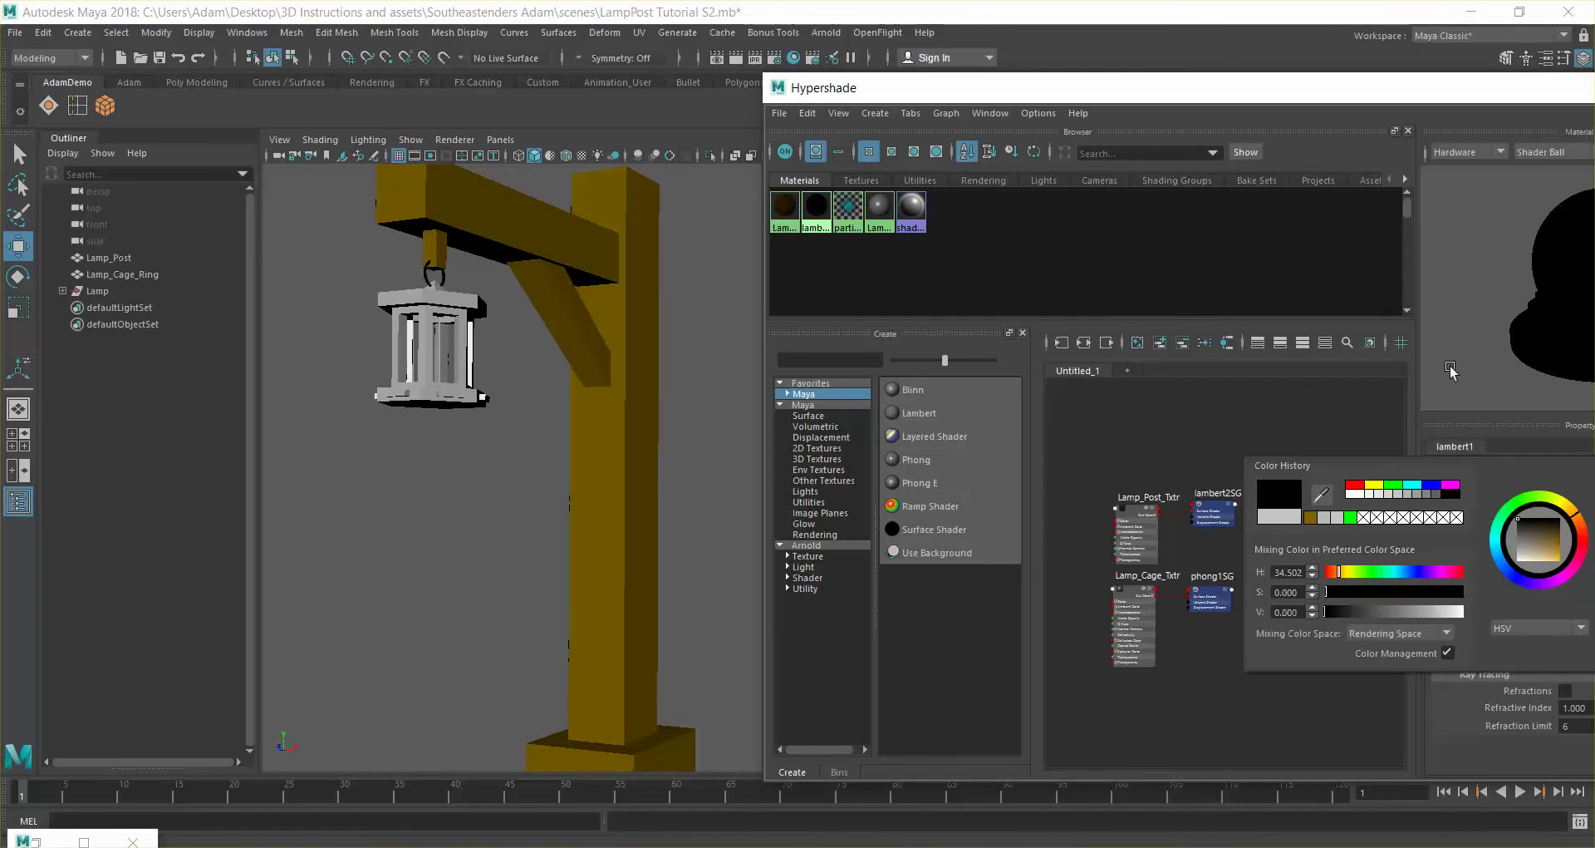
drag(1389, 95, 1343, 153)
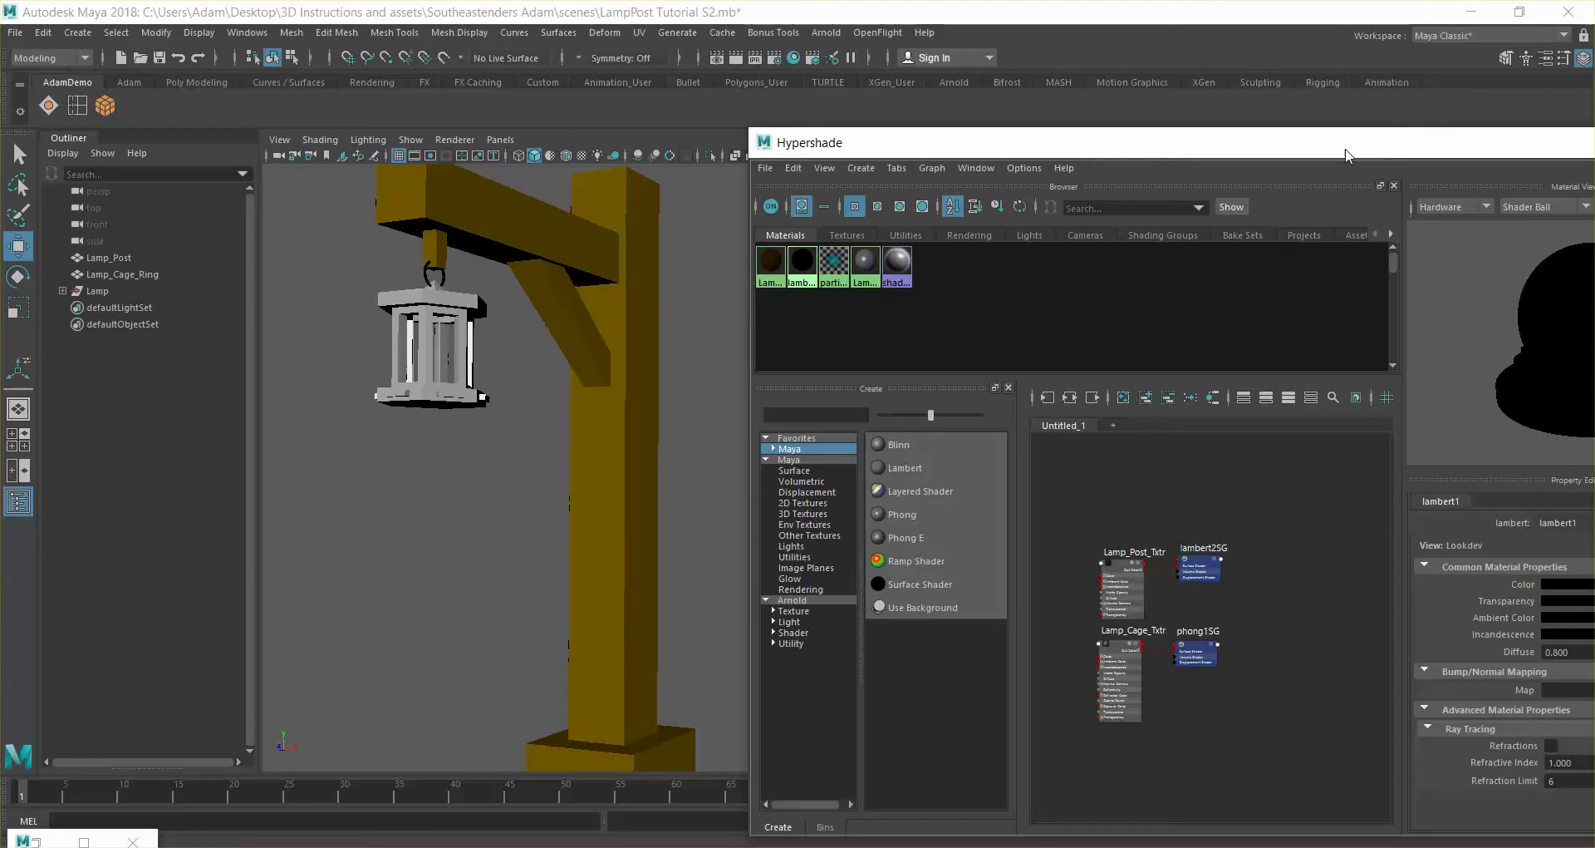
click(1273, 491)
key(ctrl+z)
Set the Lamp_Cage_Txtr colour to black and bring the lamp cage back into view
click(1119, 657)
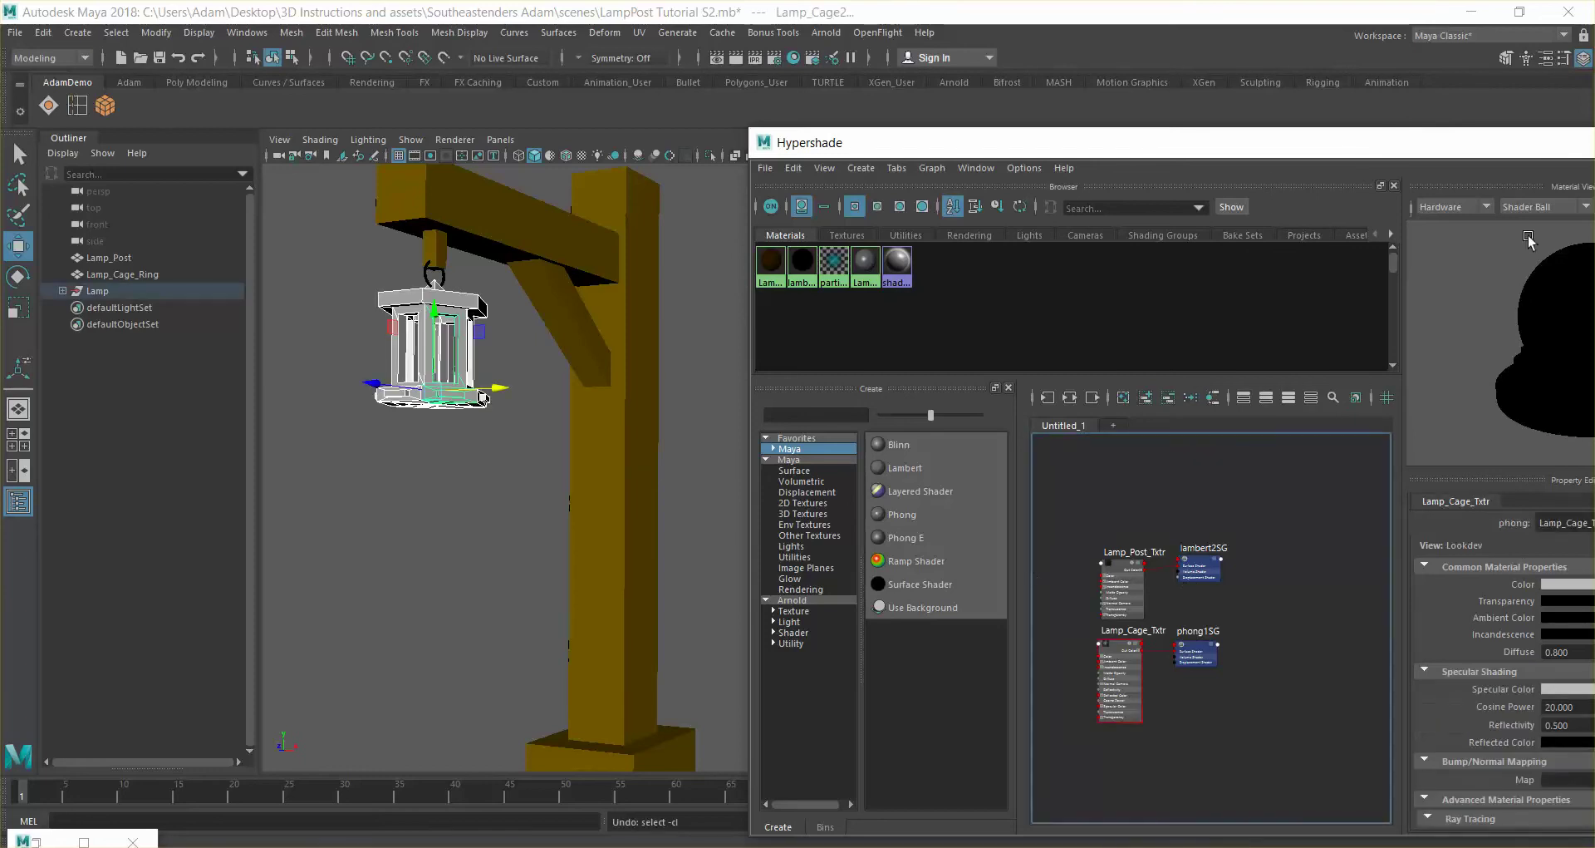
drag(1508, 147, 1375, 113)
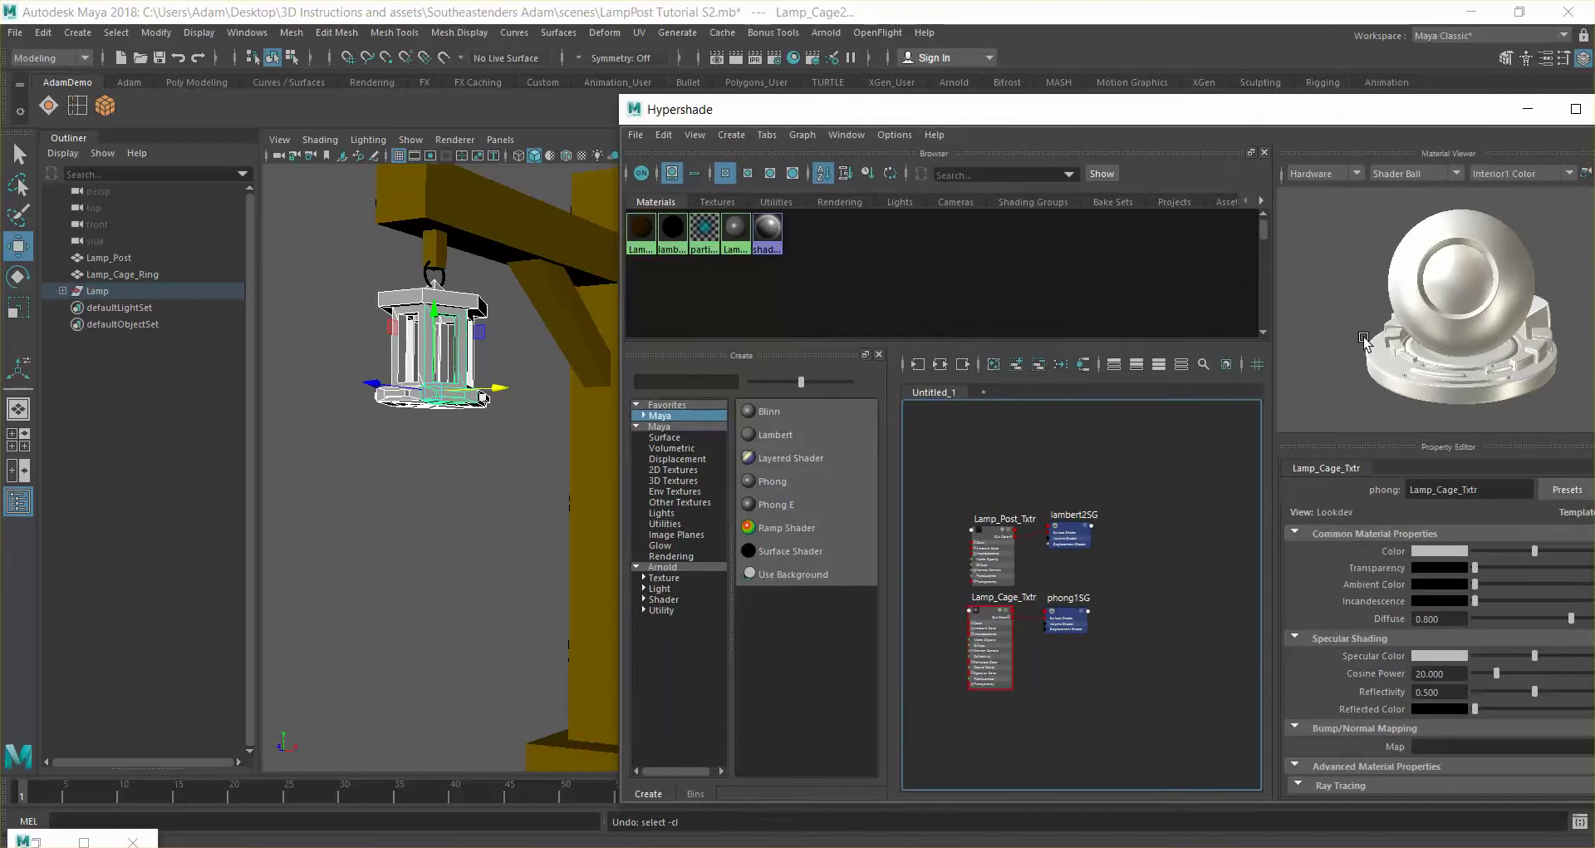
click(1459, 551)
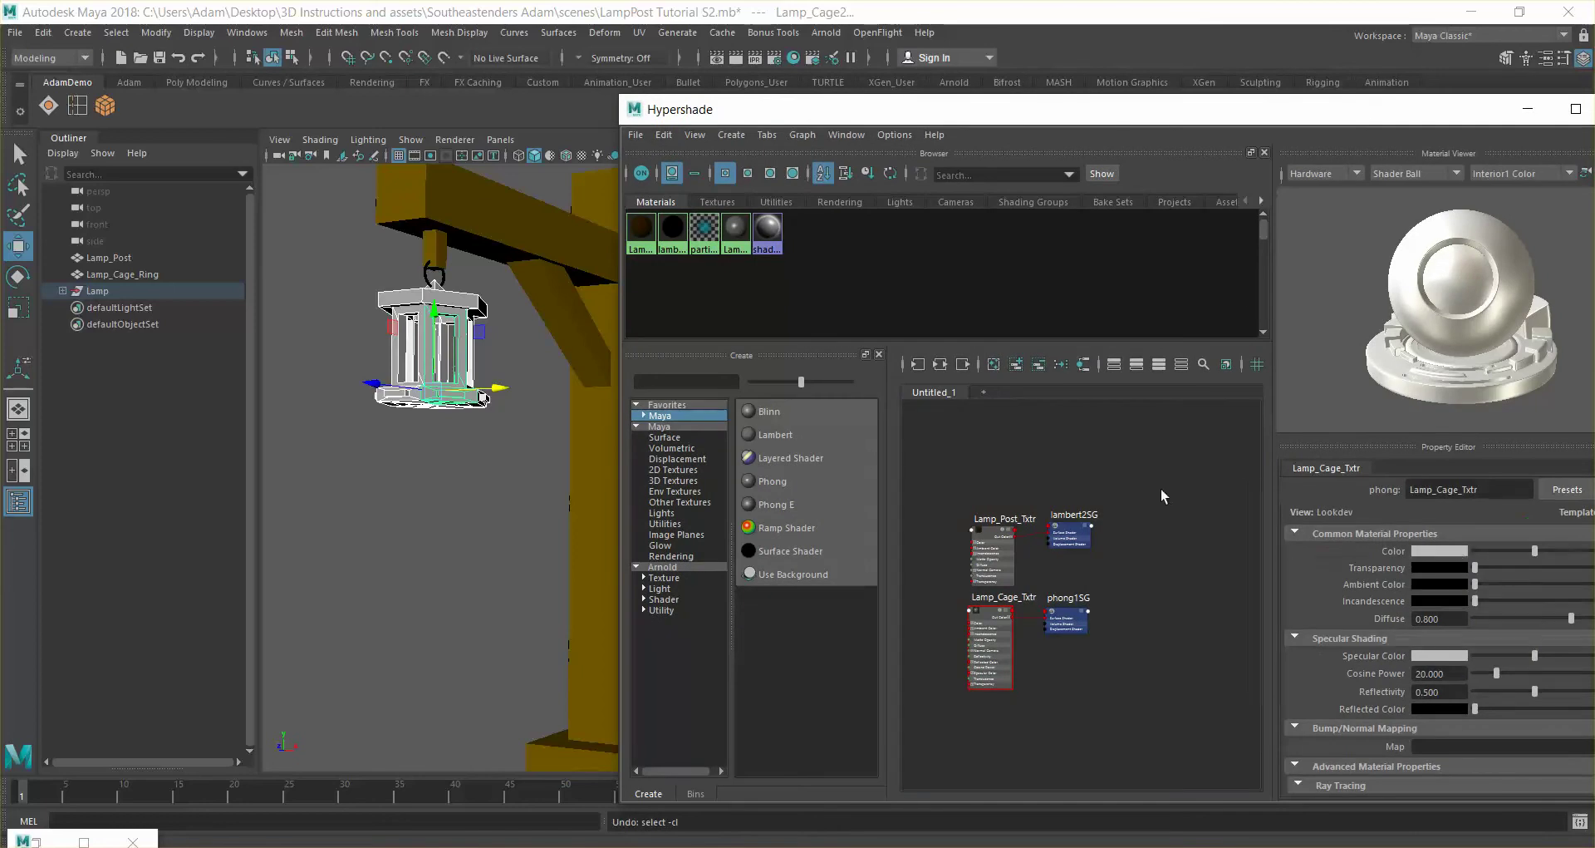
click(1434, 550)
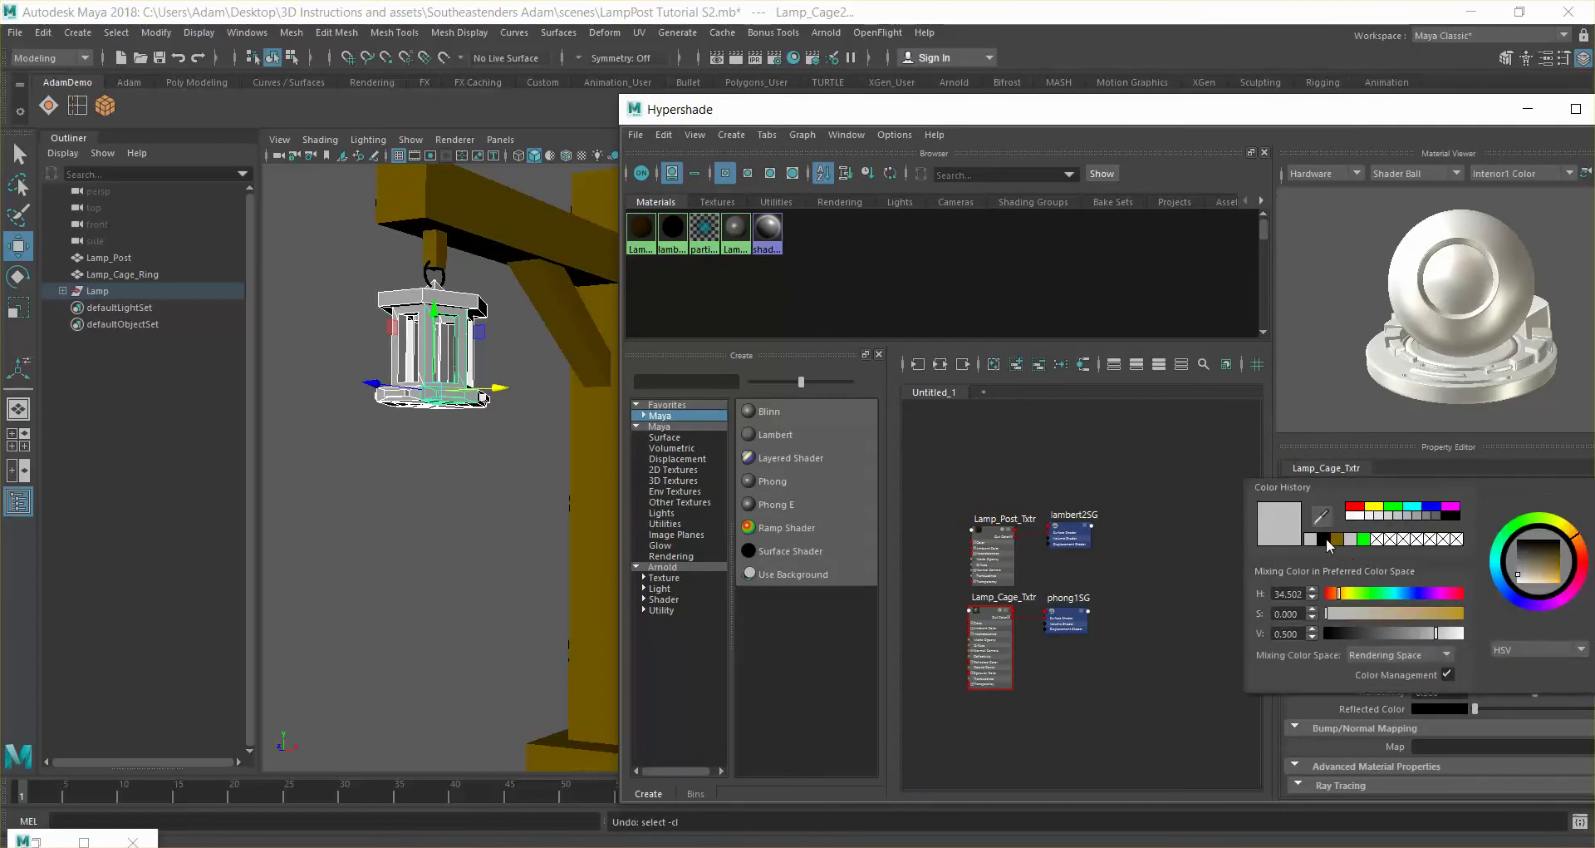
click(1327, 542)
click(432, 480)
alt+drag(432, 480, 444, 440)
scroll(471, 404, up, 5)
alt+middle_drag(400, 414, 663, 419)
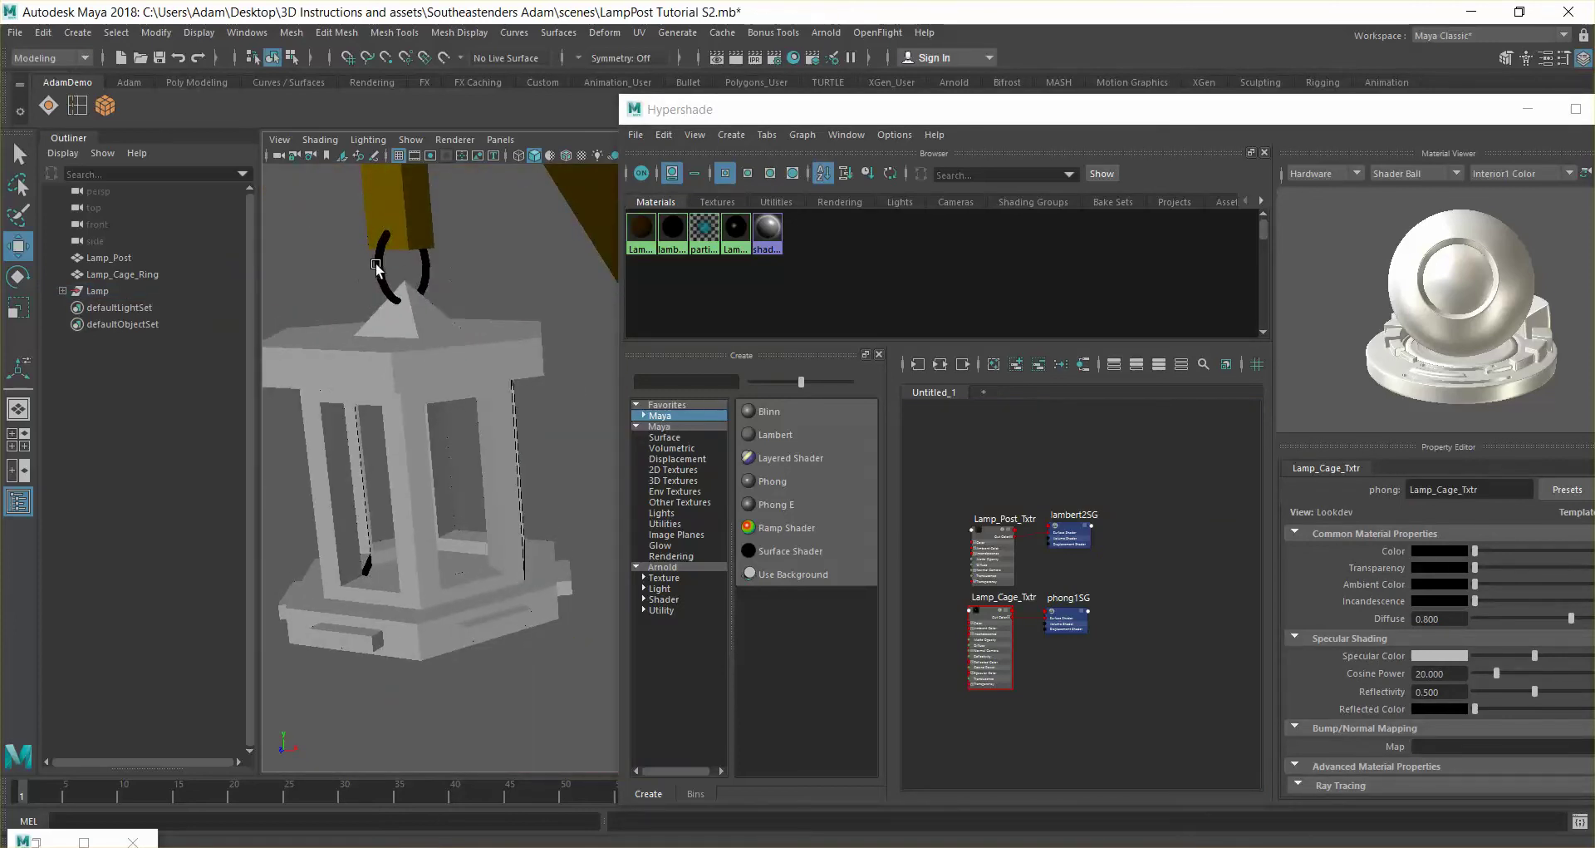
Reapply Lamp_Cage_Txtr to the whole lamp, select its hanging ring, and create a Phong E material
click(376, 267)
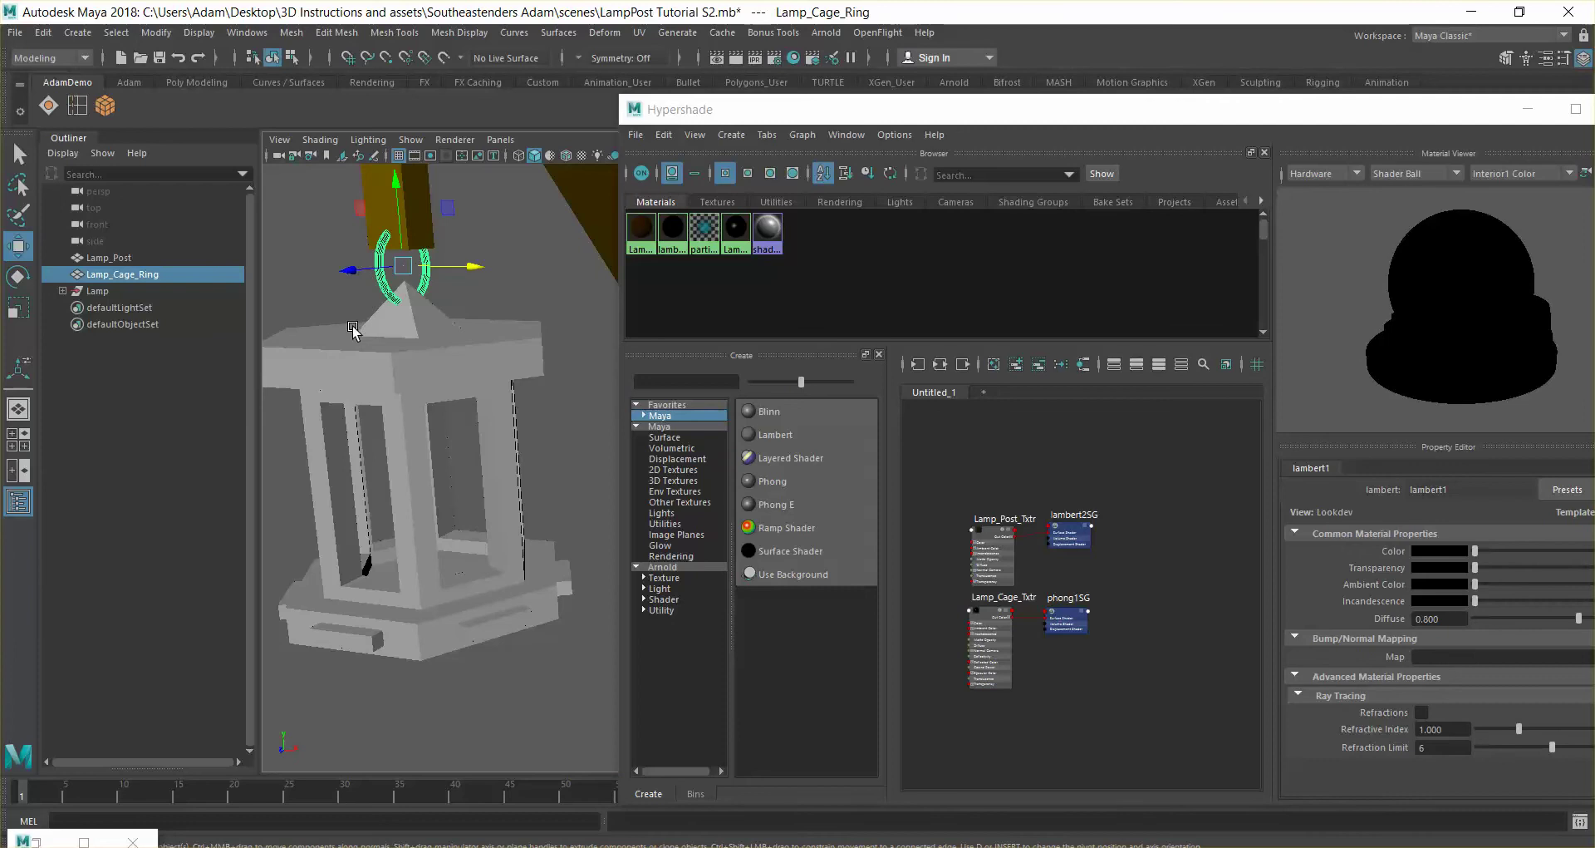
key(f)
click(86, 291)
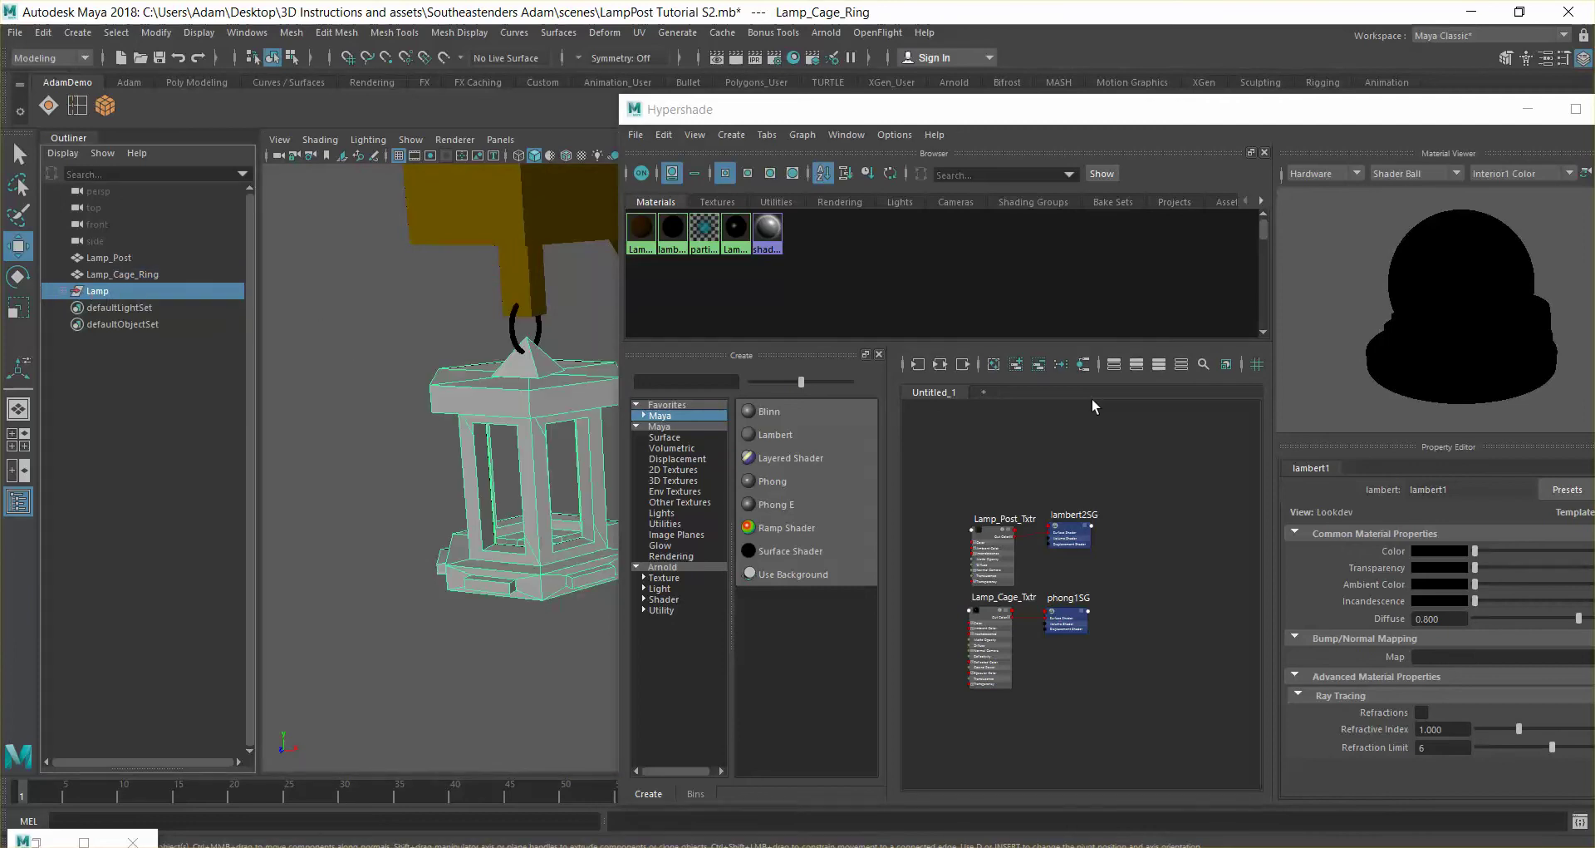
click(984, 599)
right_drag(984, 600, 955, 529)
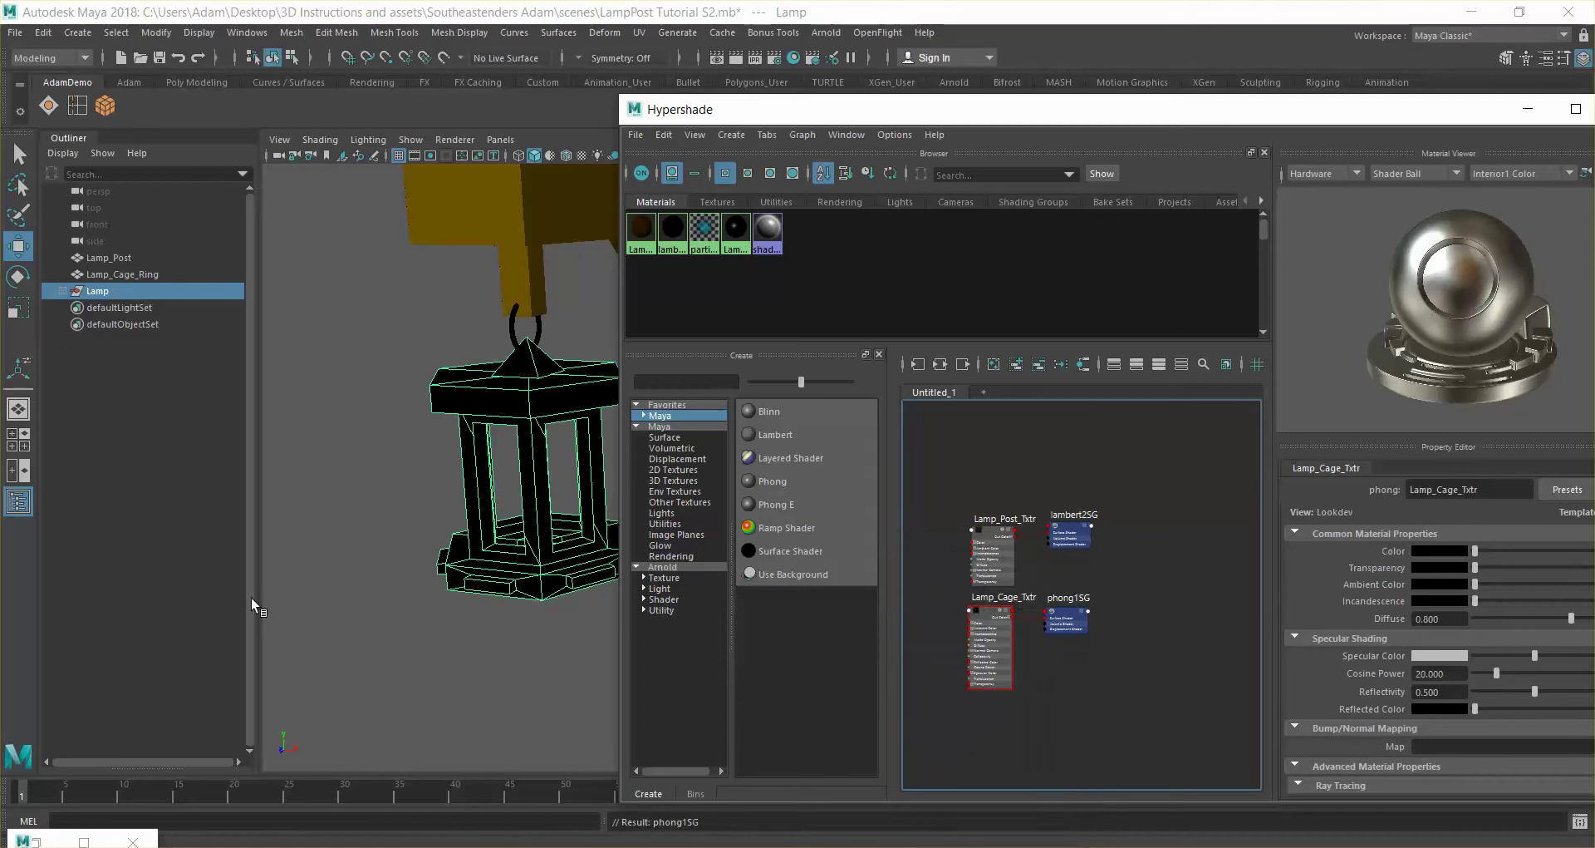
click(339, 606)
click(503, 324)
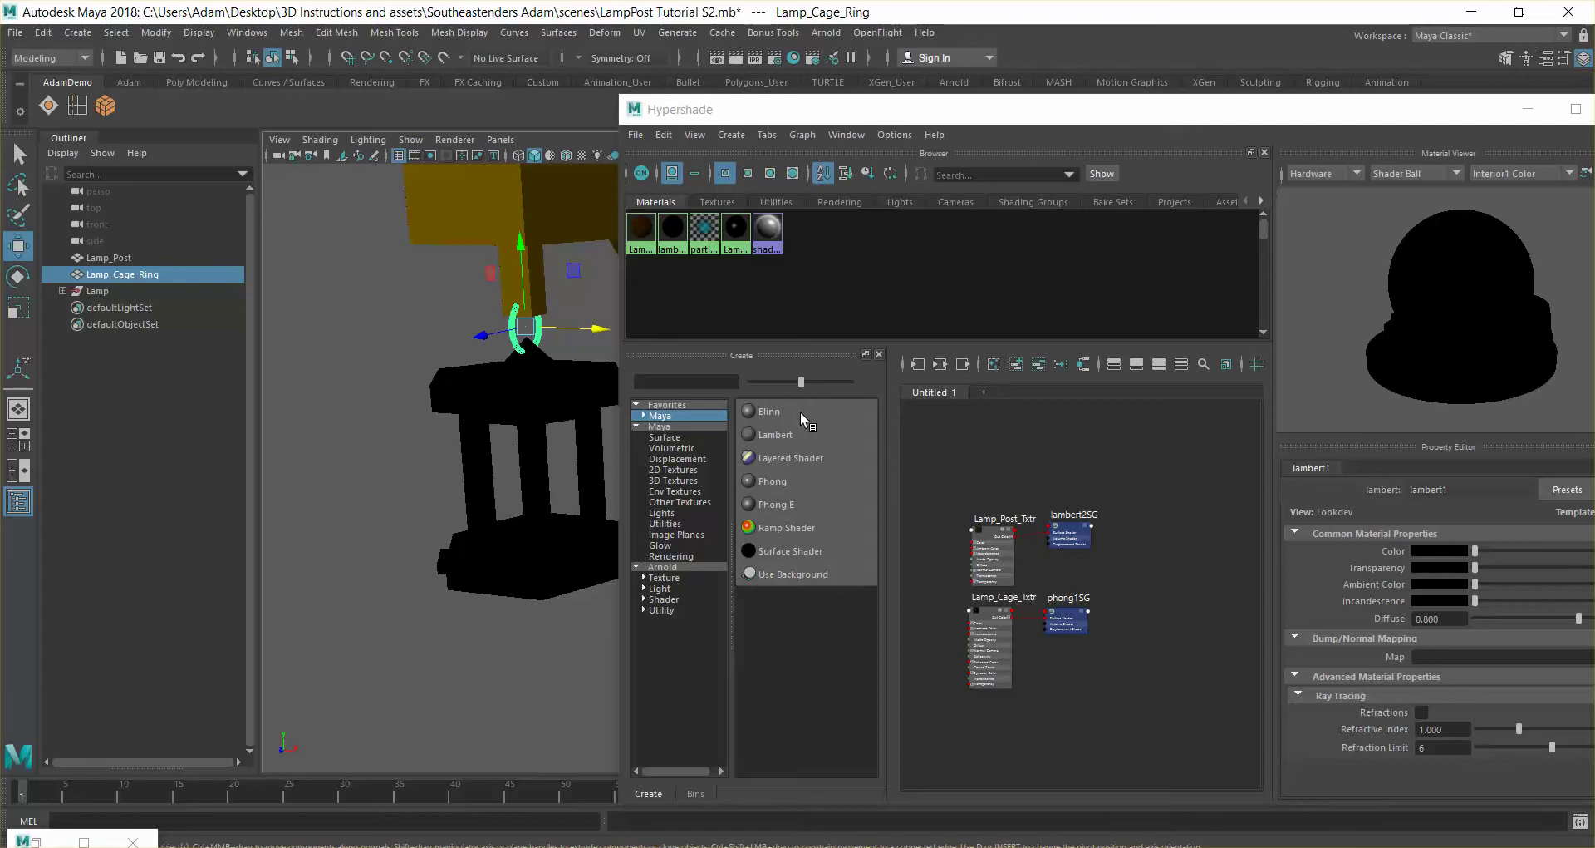
click(777, 504)
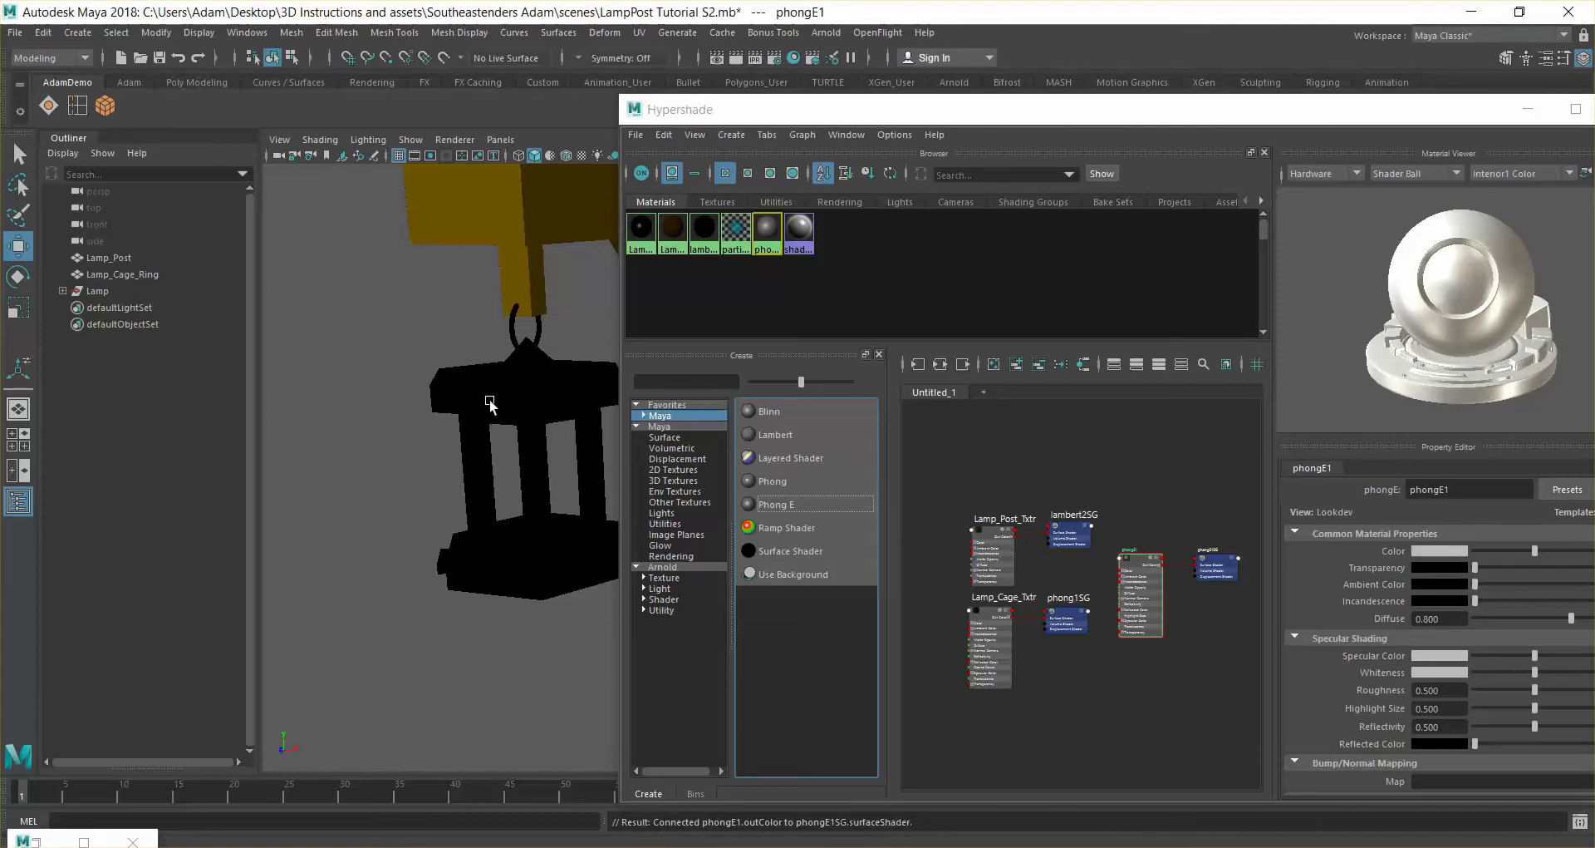
Rename the new phongE1 material to Lamp_Cage_Ring_Txtr
alt+middle_drag(530, 418, 451, 385)
mouse_move(452, 387)
alt+mouse_down()
mouse_move(492, 390)
mouse_move(511, 367)
mouse_move(445, 441)
mouse_move(470, 462)
alt+mouse_up()
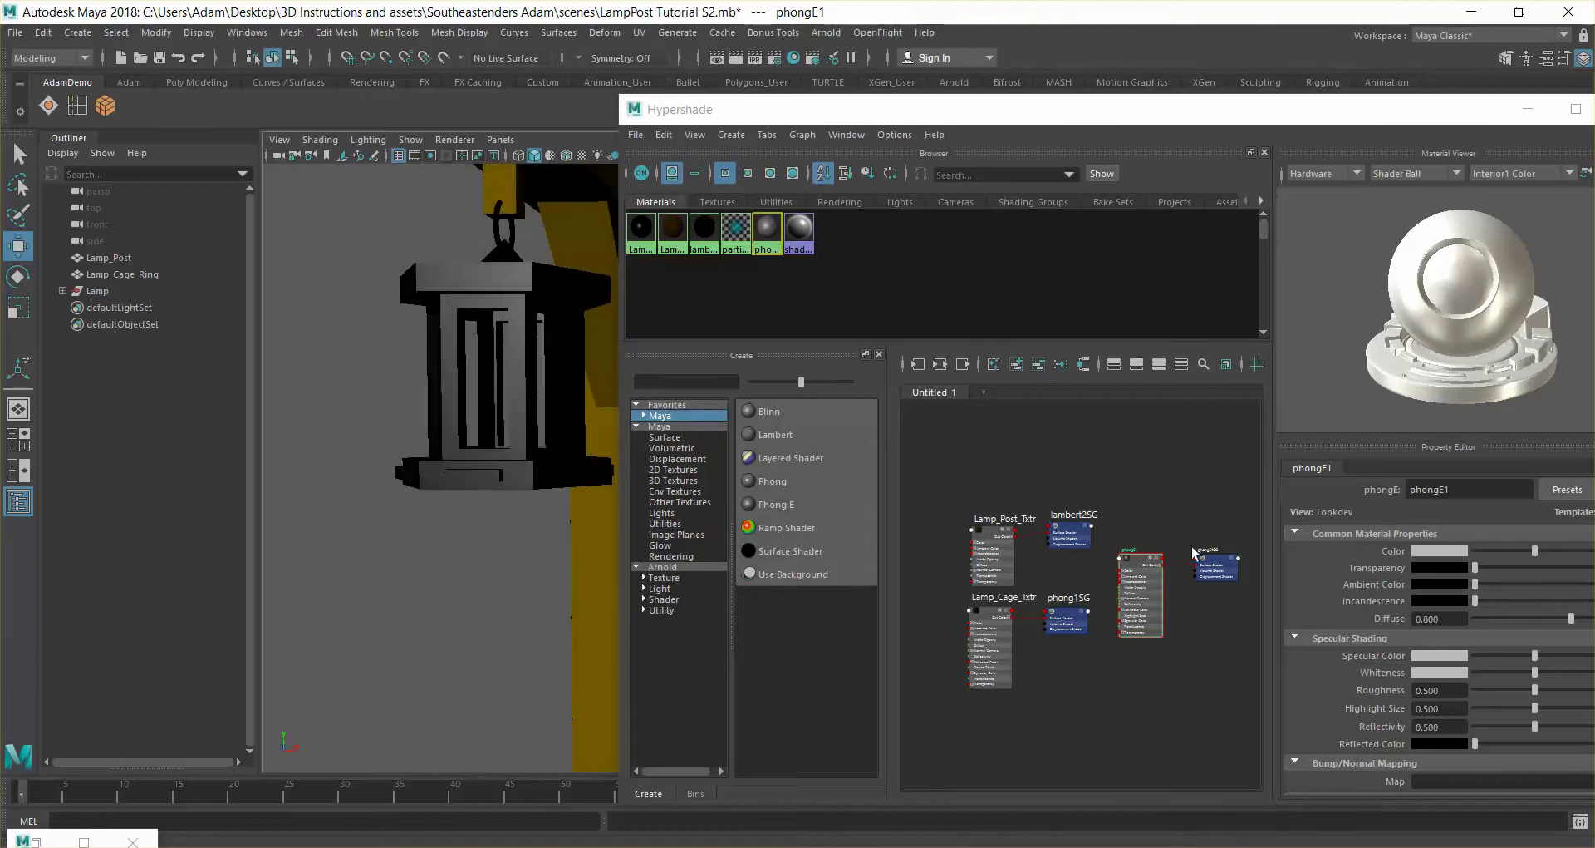
double_click(1137, 551)
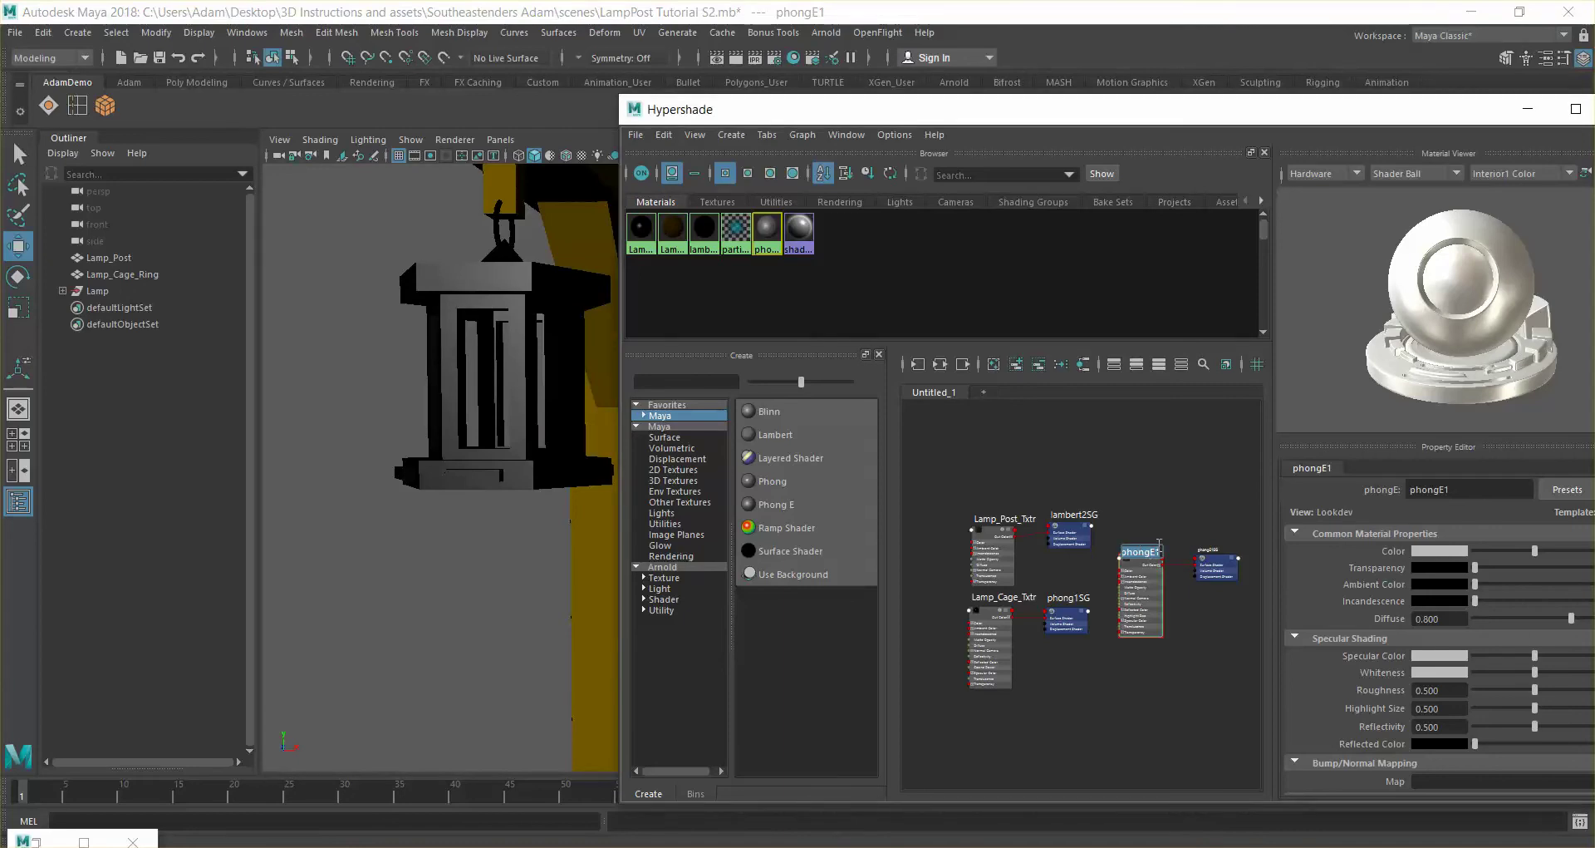
text(Lamp Cage Ring)
key(Return)
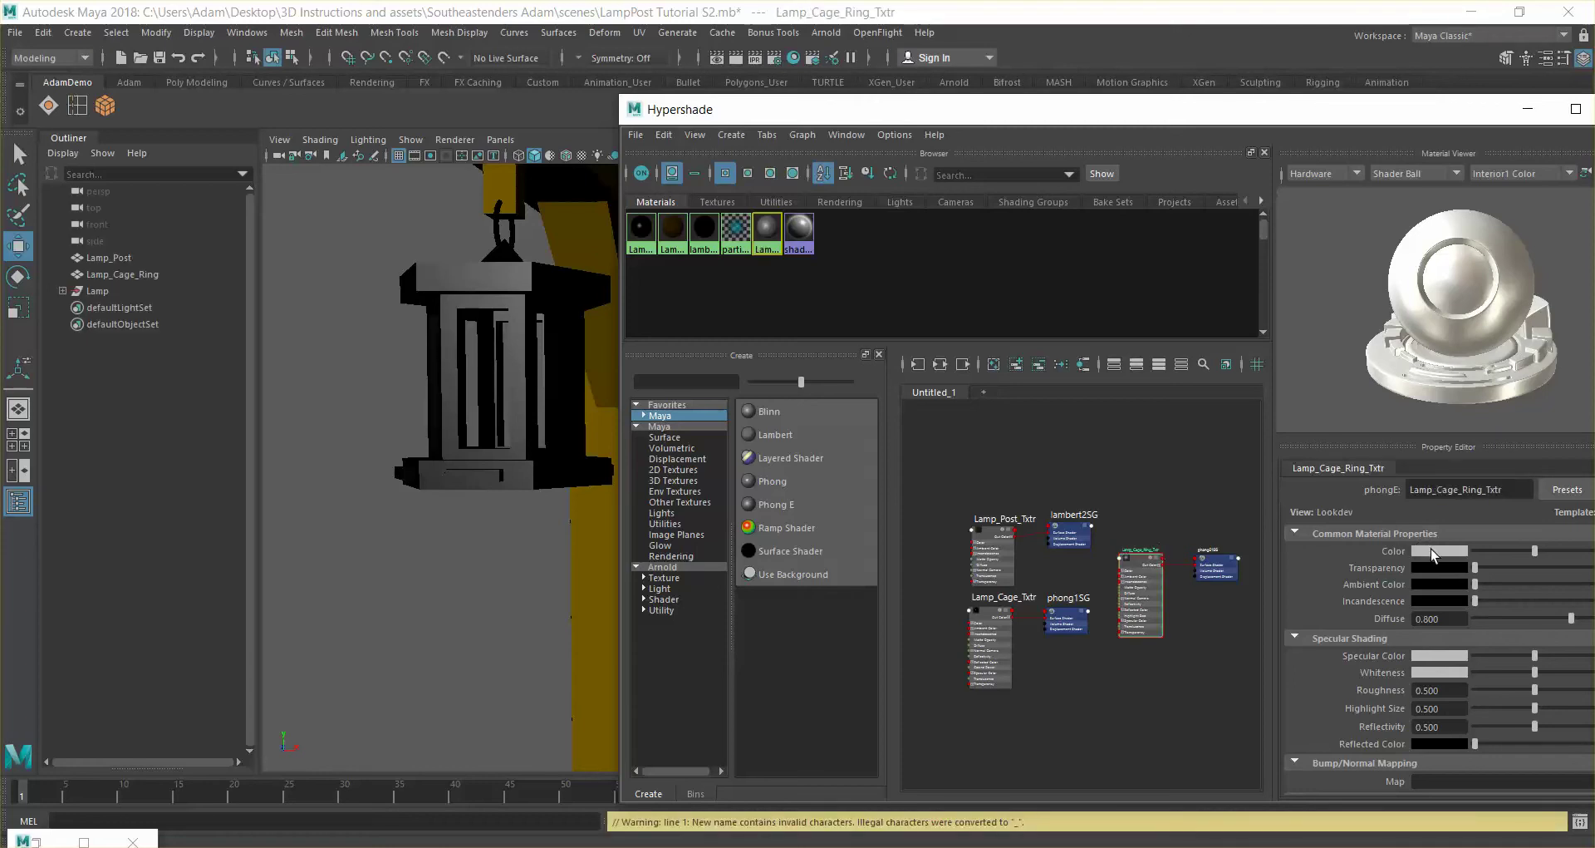
Set its Color to near-black brown (HSV 34.385, 0.805, 0.032) and reselect the hanging ring
click(1433, 551)
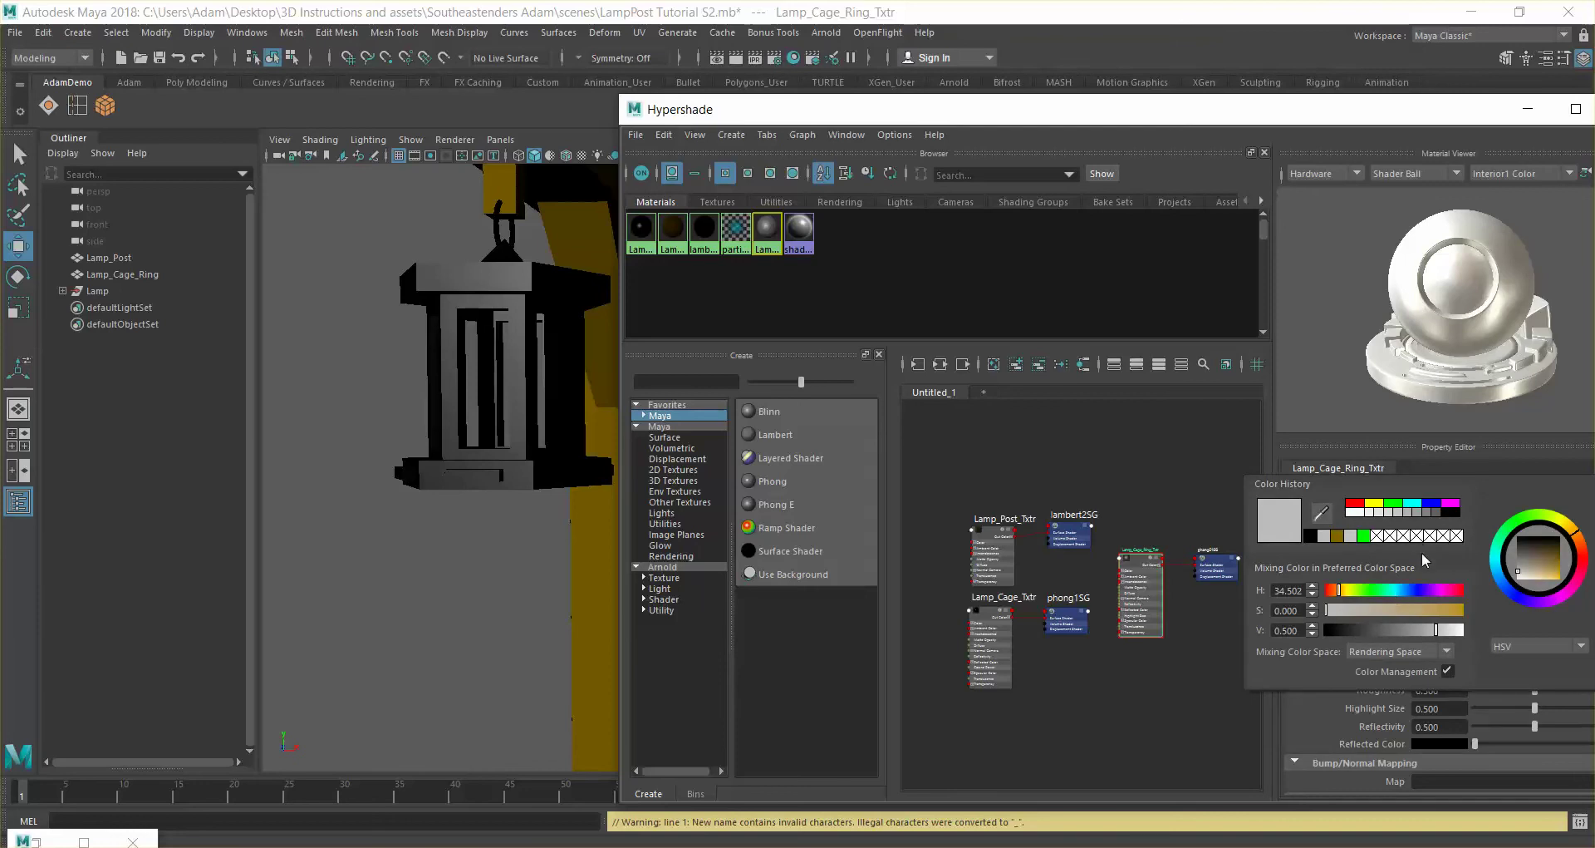
drag(1391, 611, 1392, 611)
drag(1543, 542, 1553, 550)
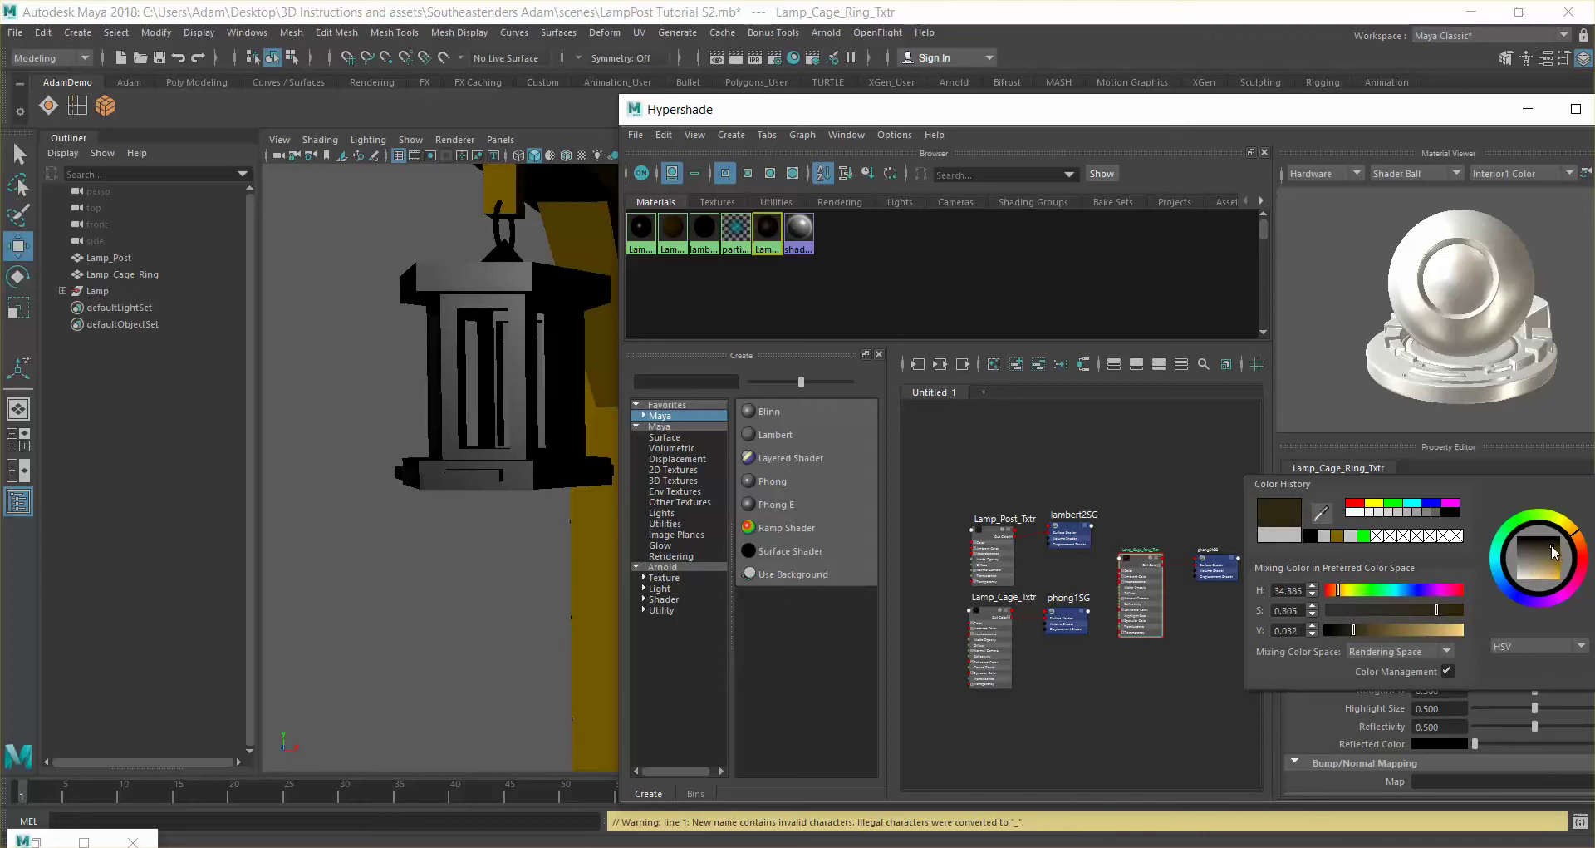
click(495, 226)
click(495, 226)
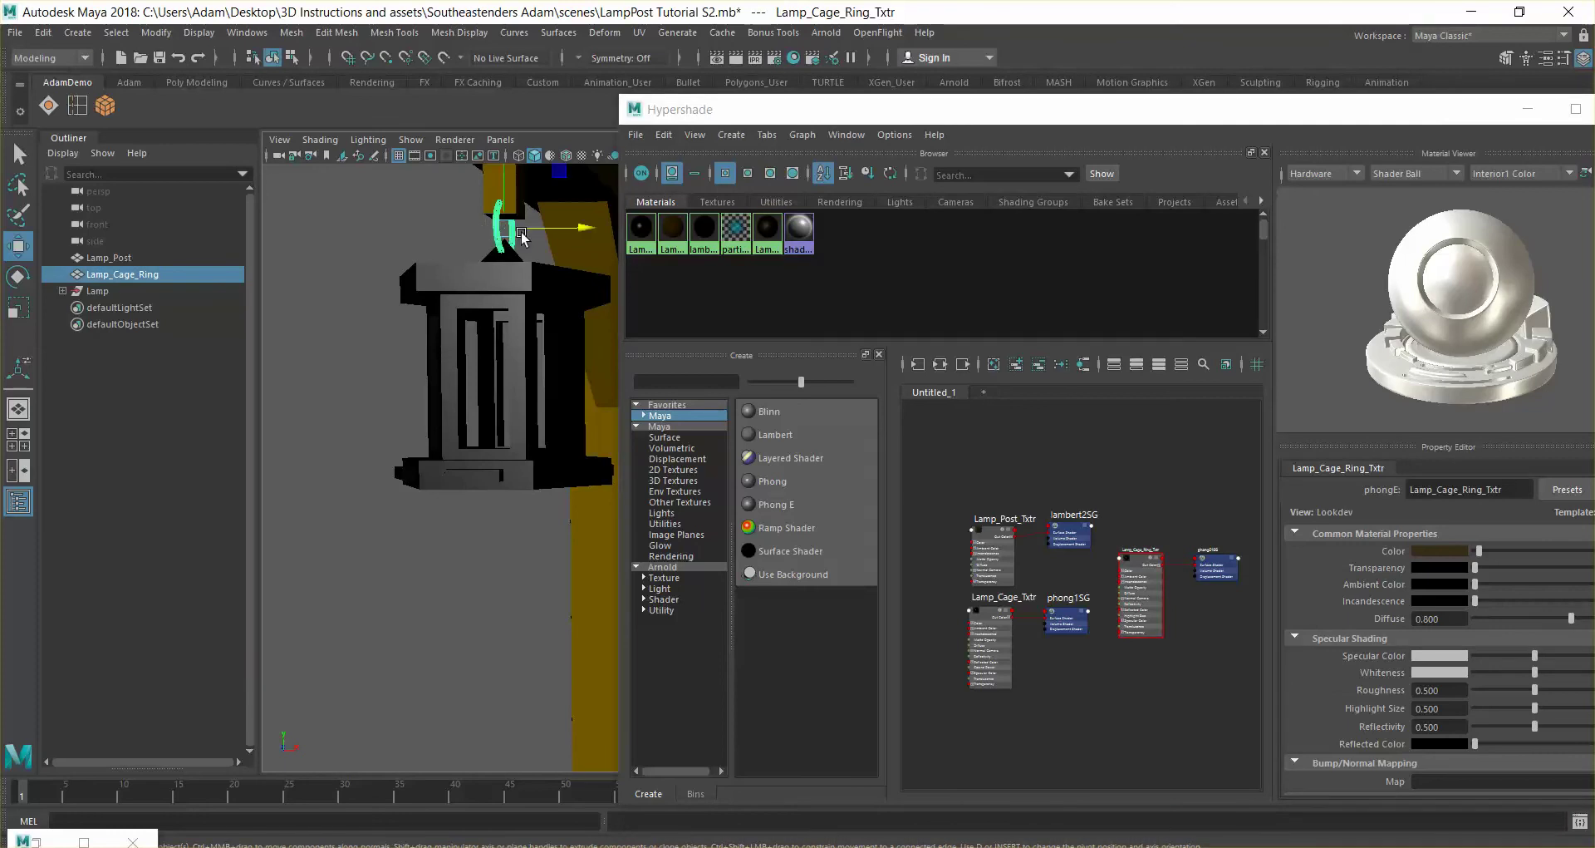
Assign Lamp_Cage_Ring_Txtr to the selected hanging ring
right_click(1134, 563)
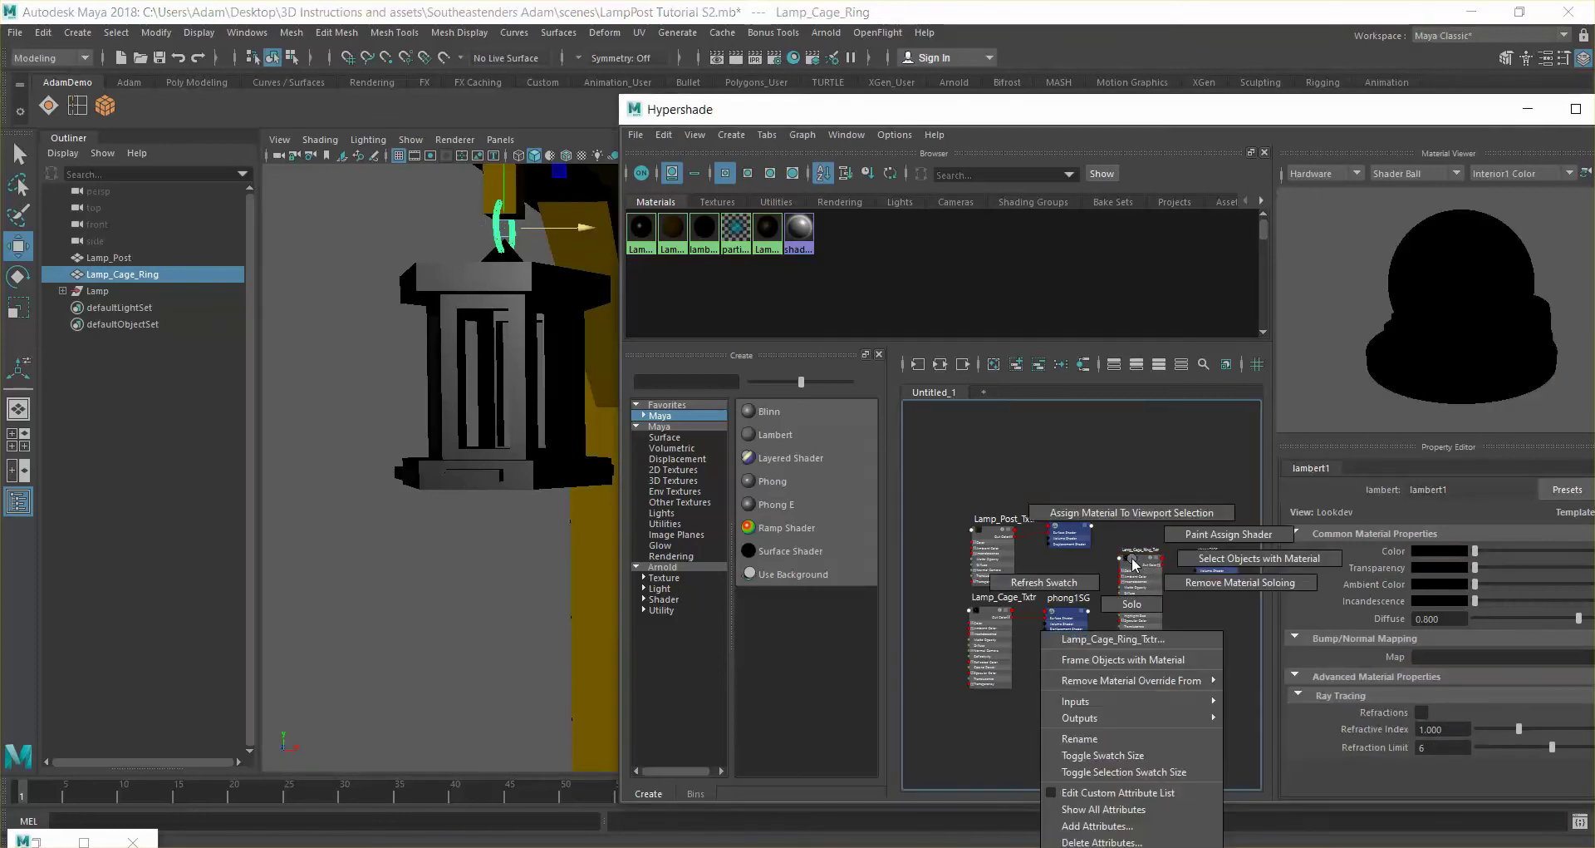
right_drag(1132, 563, 1132, 512)
scroll(1144, 491, up, 4)
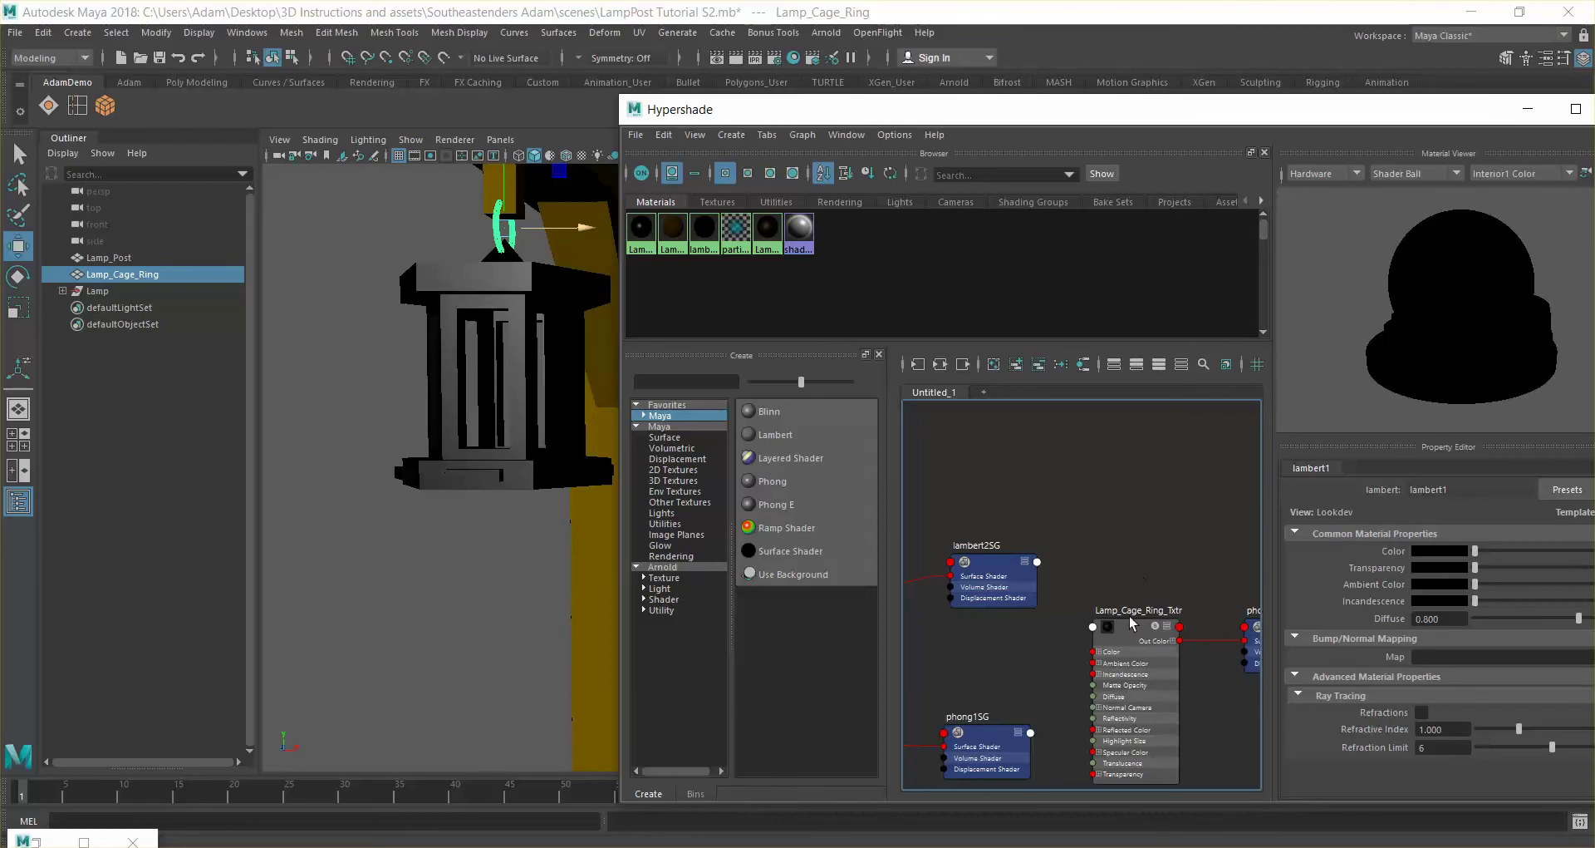
scroll(1120, 605, down, 3)
scroll(1120, 605, up, 3)
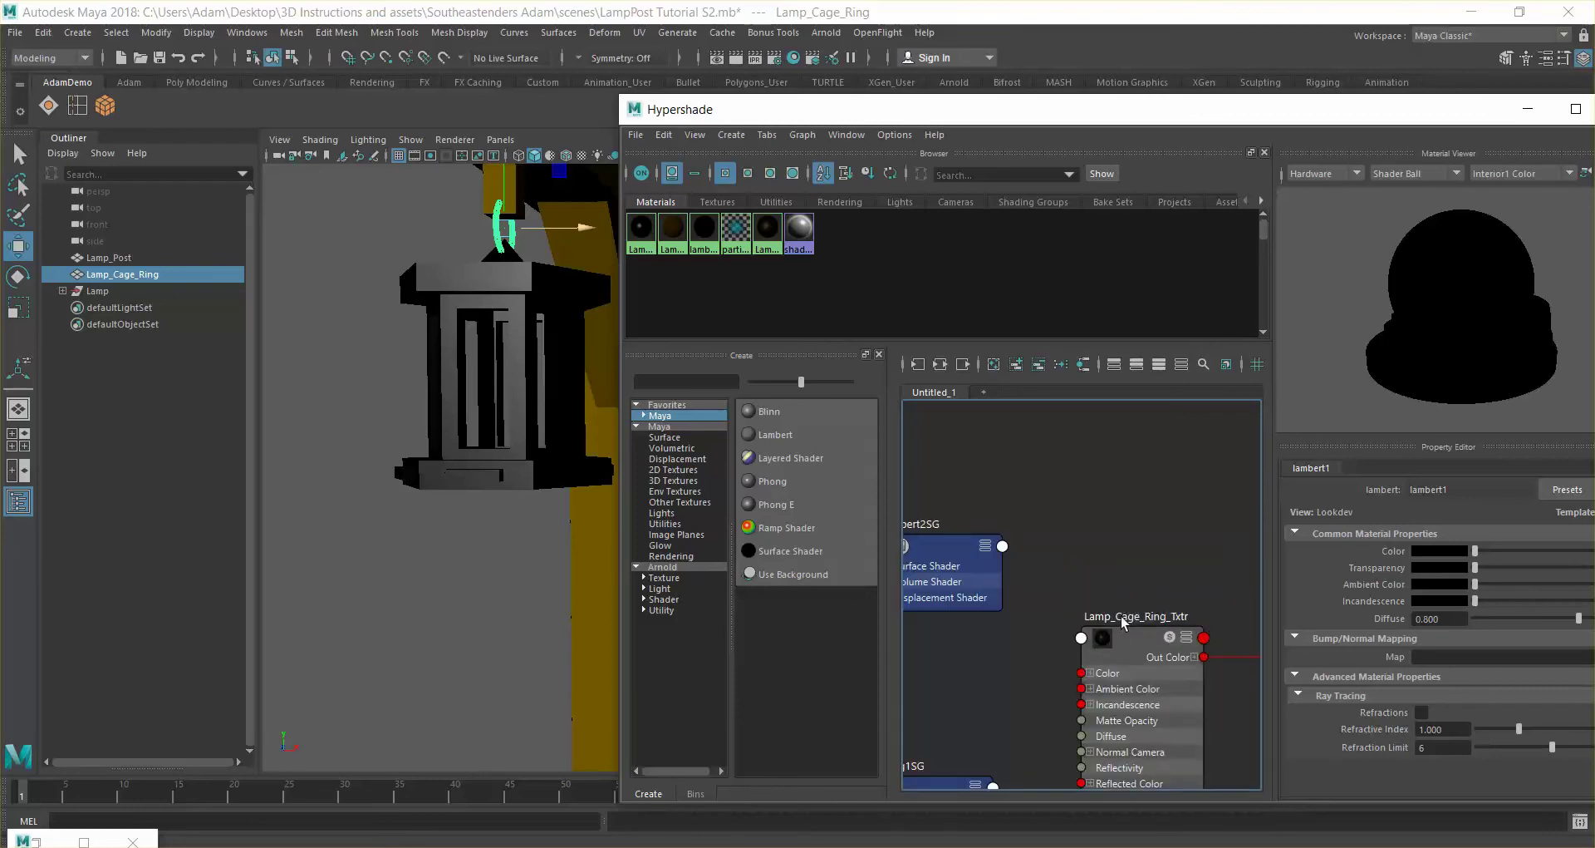
right_drag(1135, 642, 1133, 533)
Tint lambert1 dark brown, then orbit and pan to review the lamp, post and base
click(1462, 555)
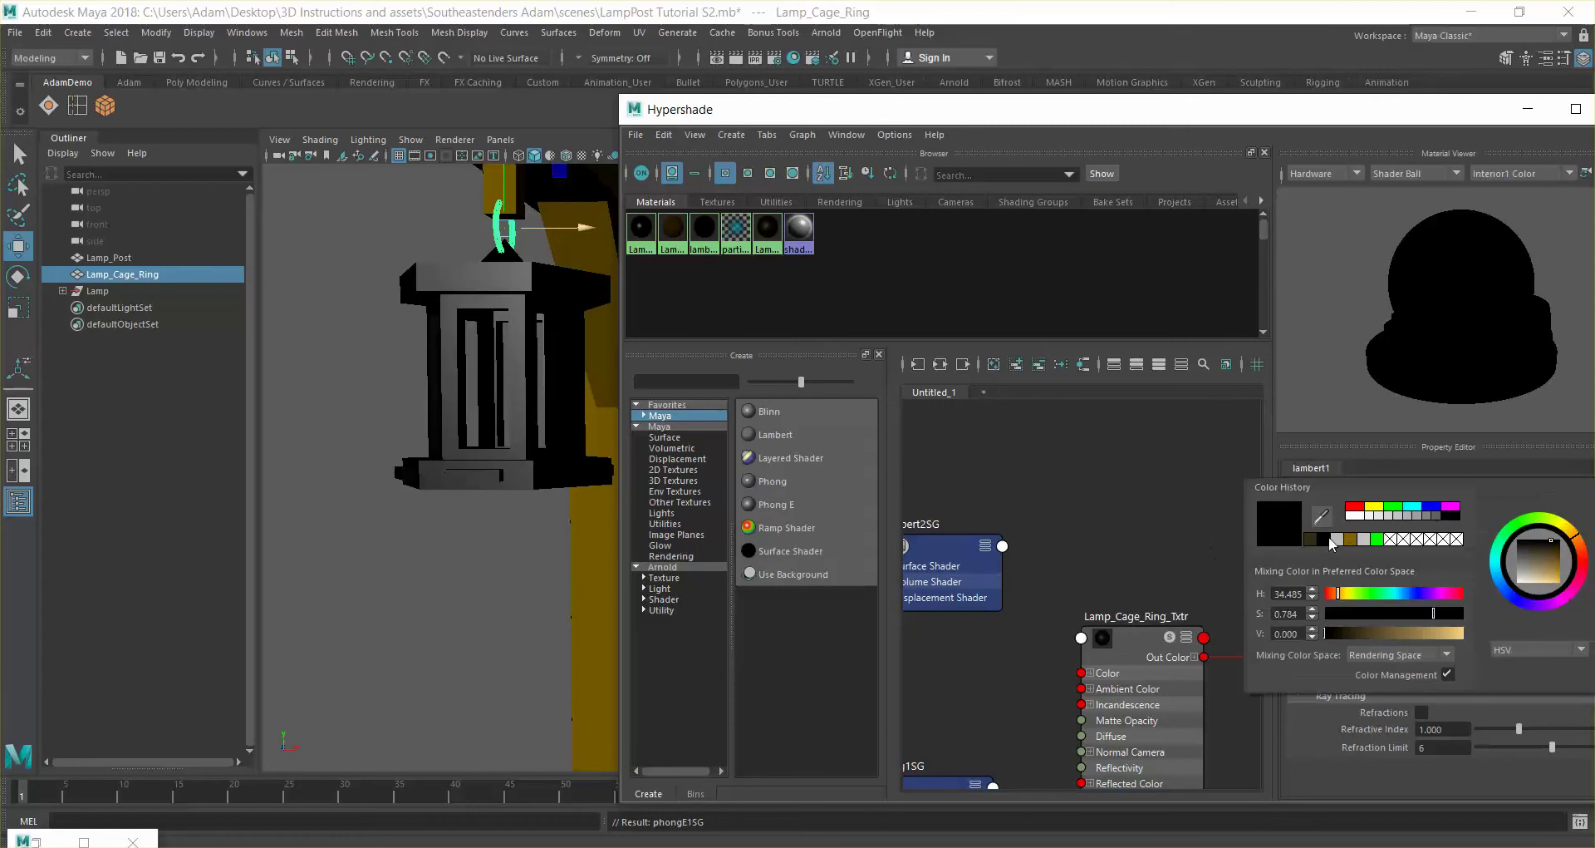
click(1314, 541)
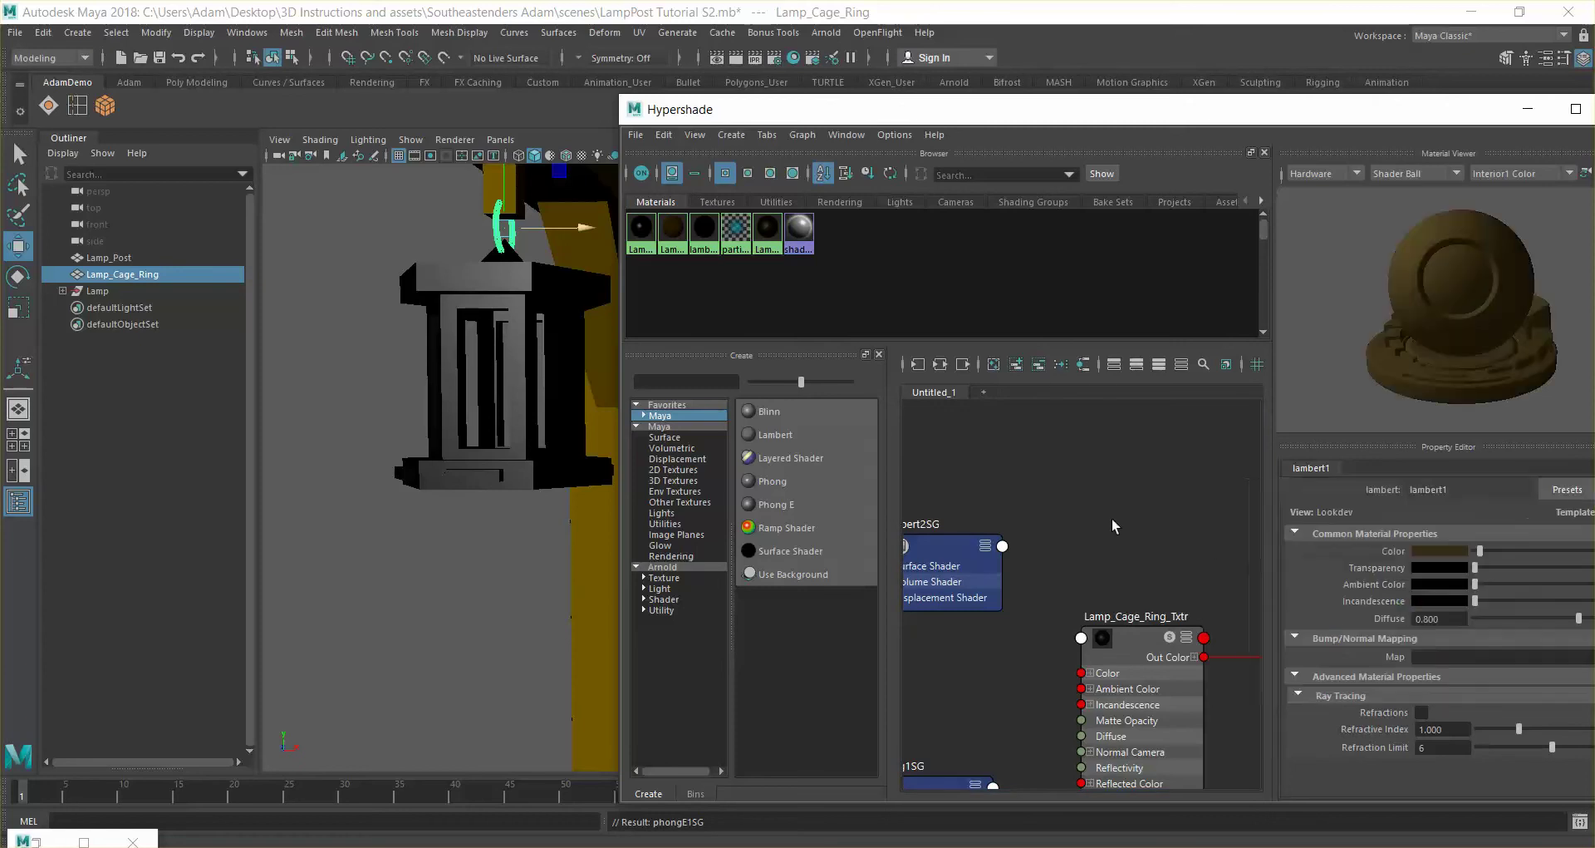
click(387, 224)
alt+drag(459, 272, 511, 279)
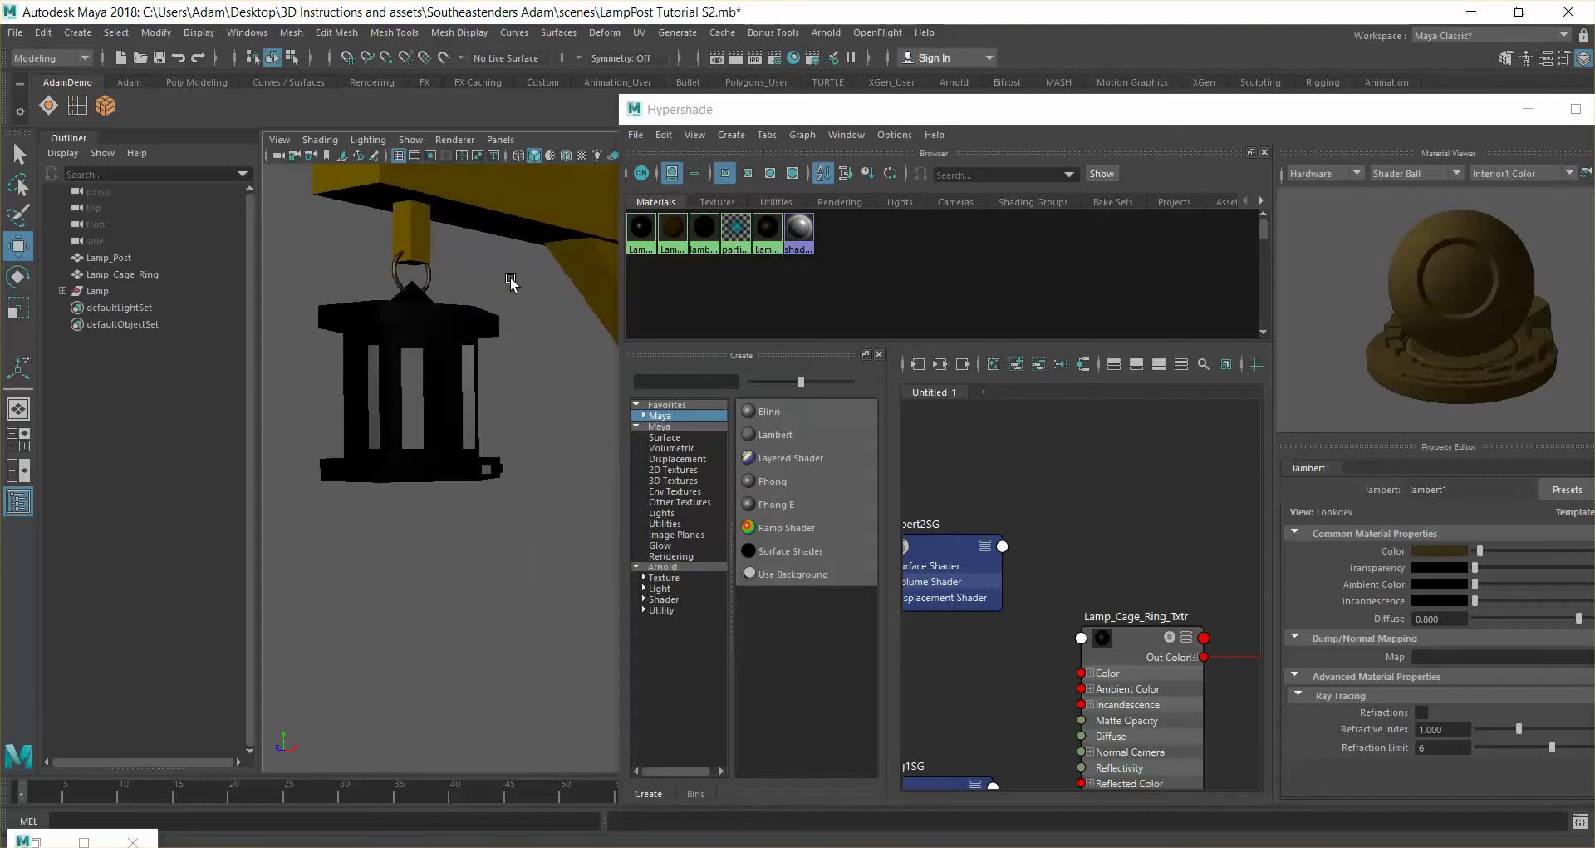
scroll(510, 280, up, 3)
alt+middle_drag(483, 276, 556, 338)
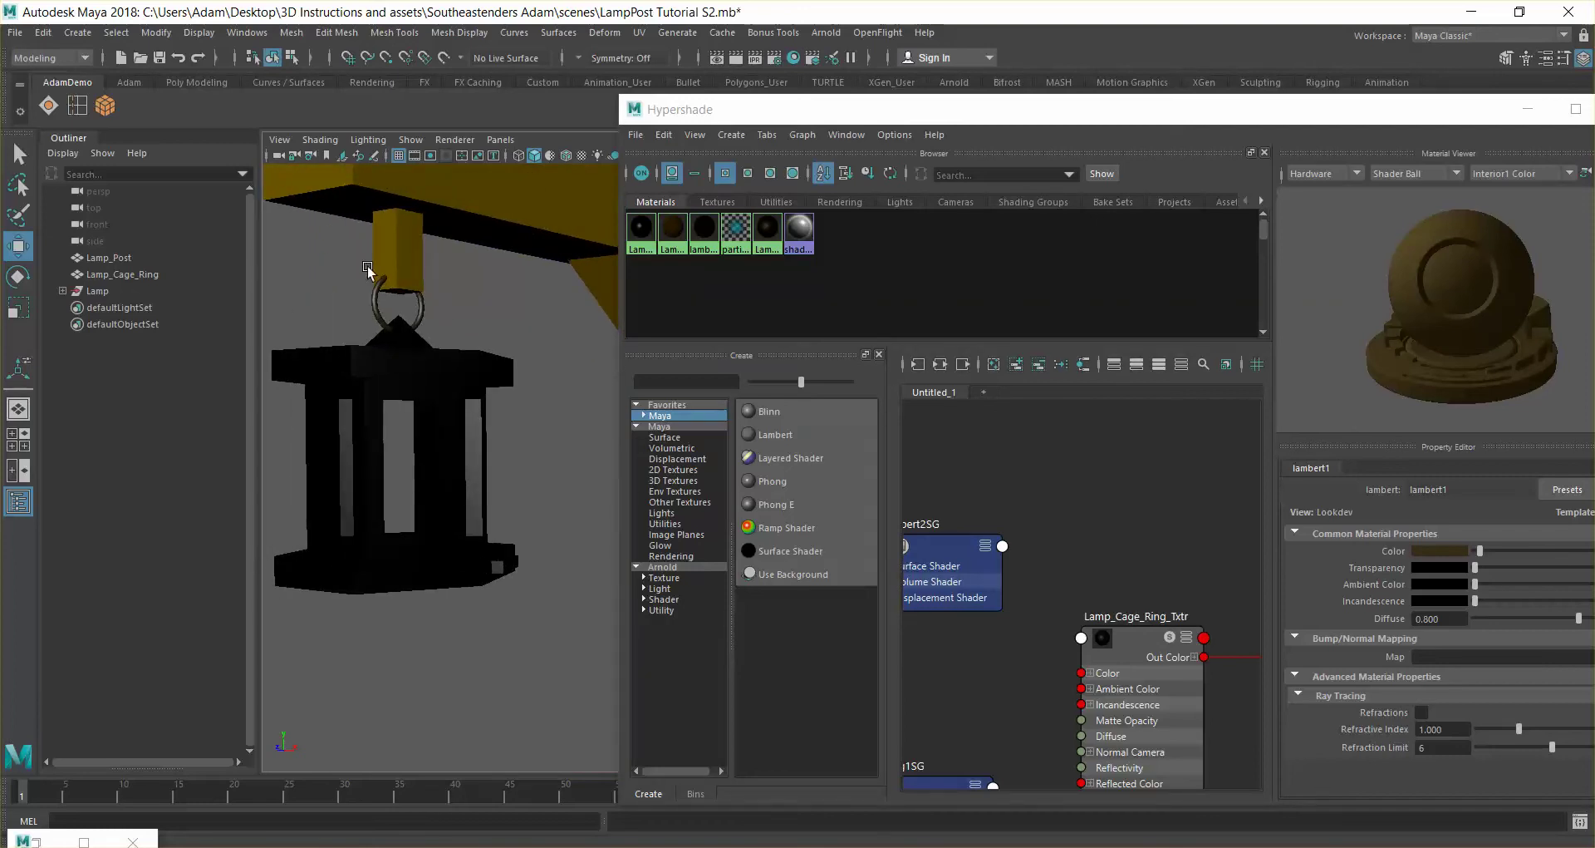
alt+drag(455, 388, 568, 372)
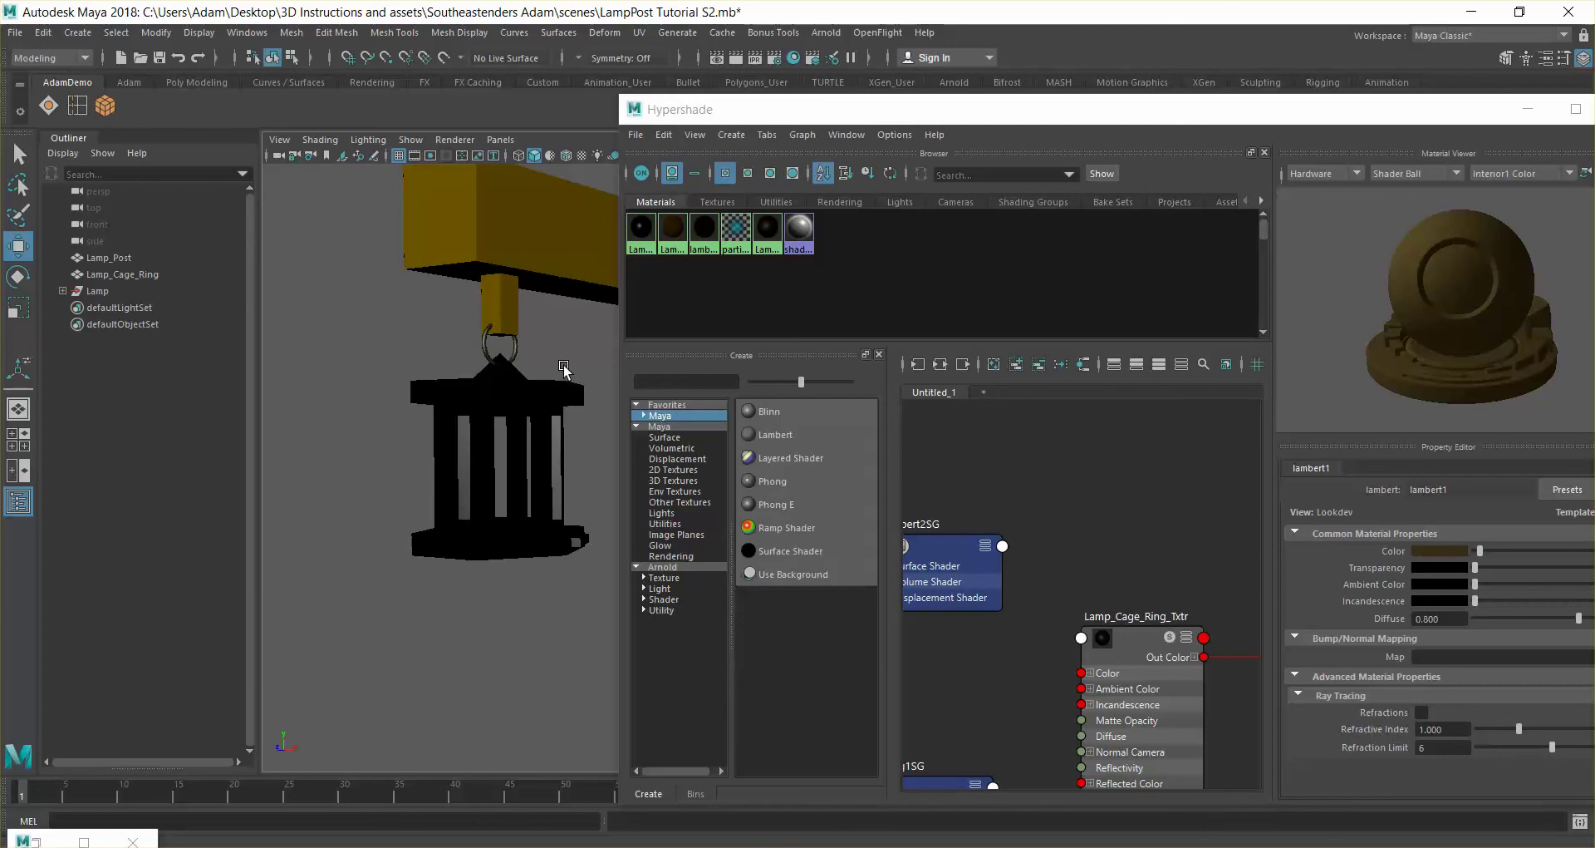
scroll(537, 356, down, 3)
alt+middle_drag(537, 358, 378, 306)
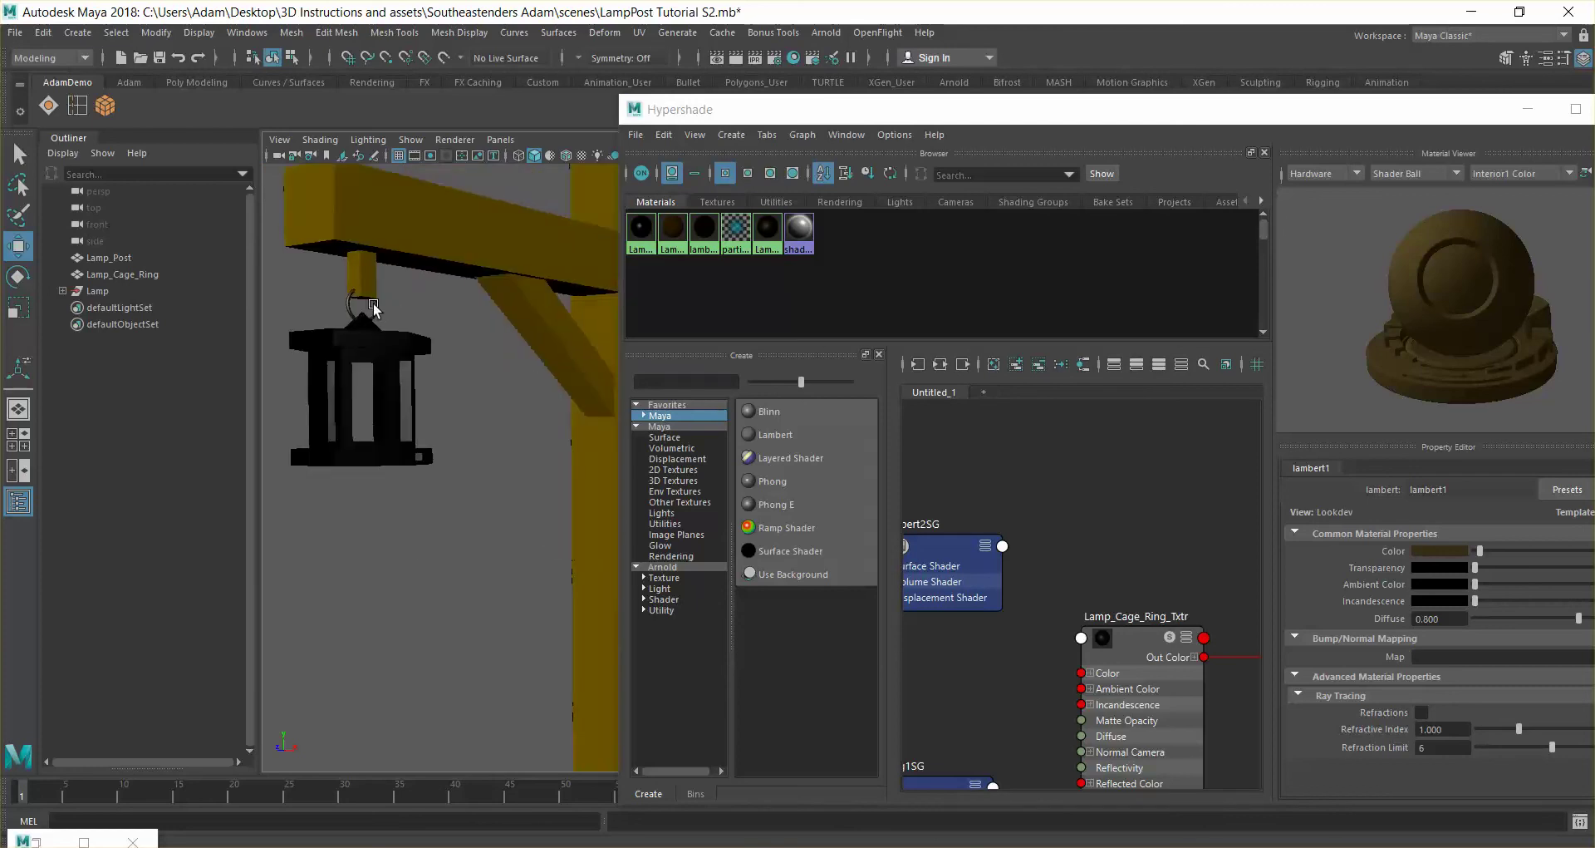
scroll(377, 306, down, 4)
scroll(493, 339, down, 2)
alt+middle_drag(504, 380, 328, 194)
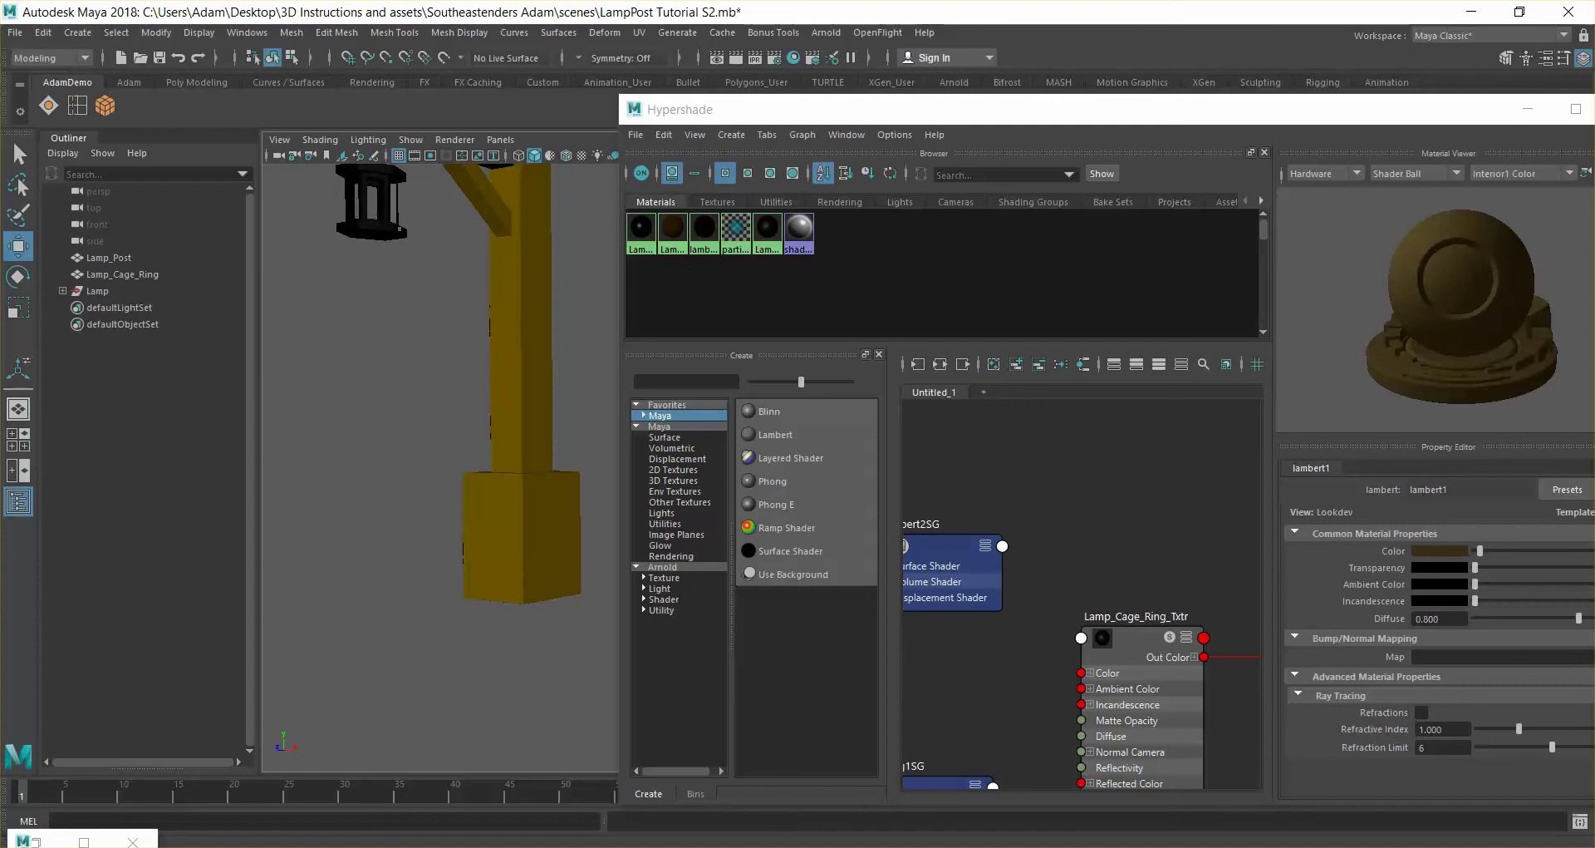
Minimize the Hypershade and select the lamp post in the full viewport
click(1528, 109)
alt+drag(552, 542, 619, 496)
click(826, 488)
Switch Lamp_Post to face mode and marquee-select the faces of its bottom block
alt+drag(826, 488, 908, 546)
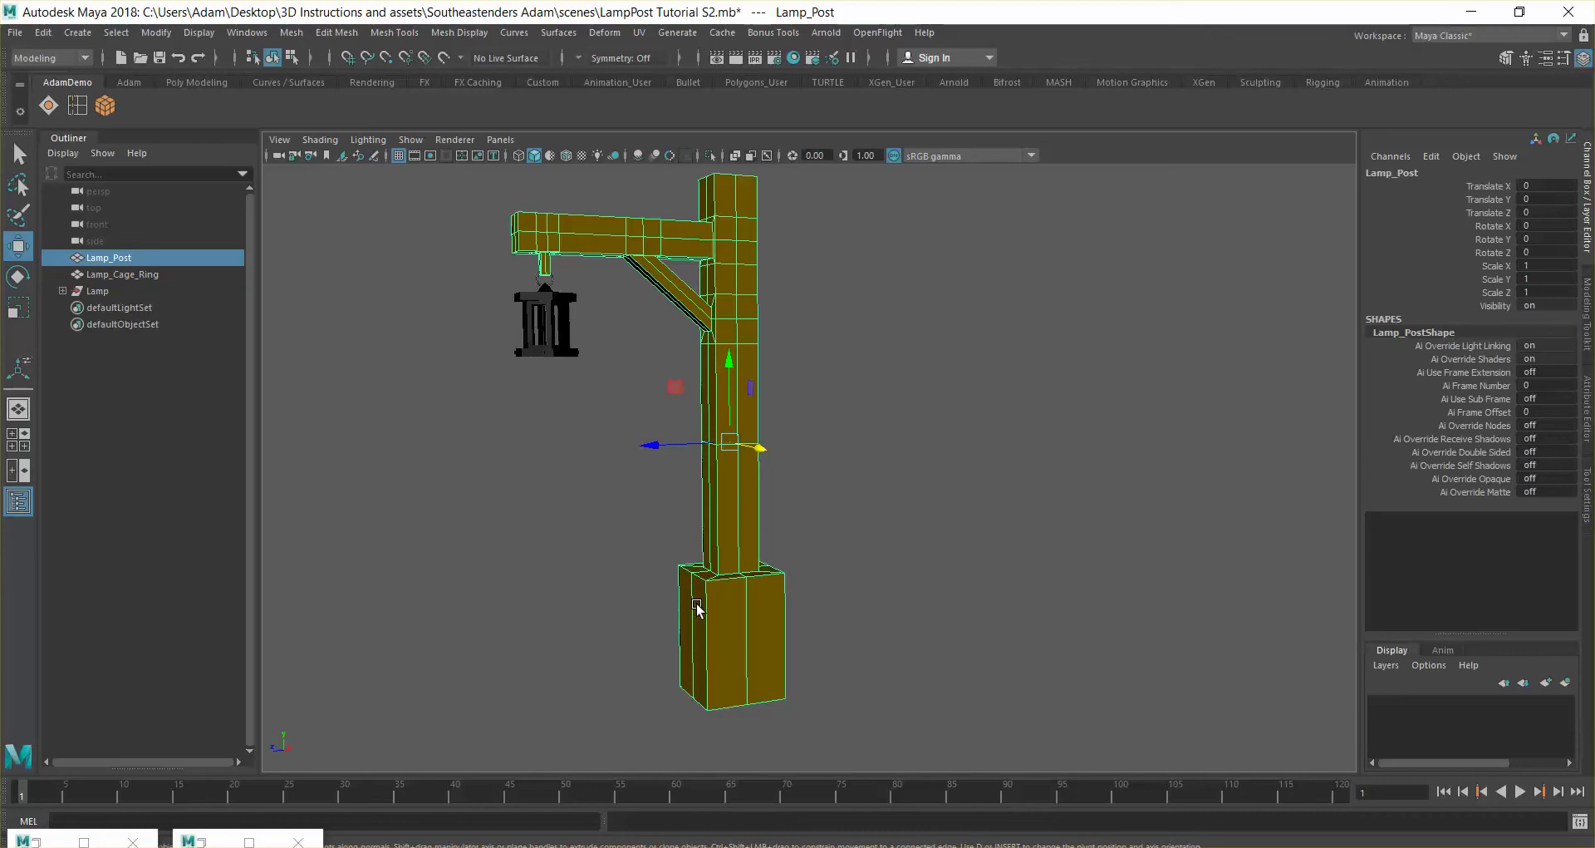
alt+drag(886, 413, 838, 460)
alt+drag(823, 388, 815, 452)
right_drag(775, 402, 777, 449)
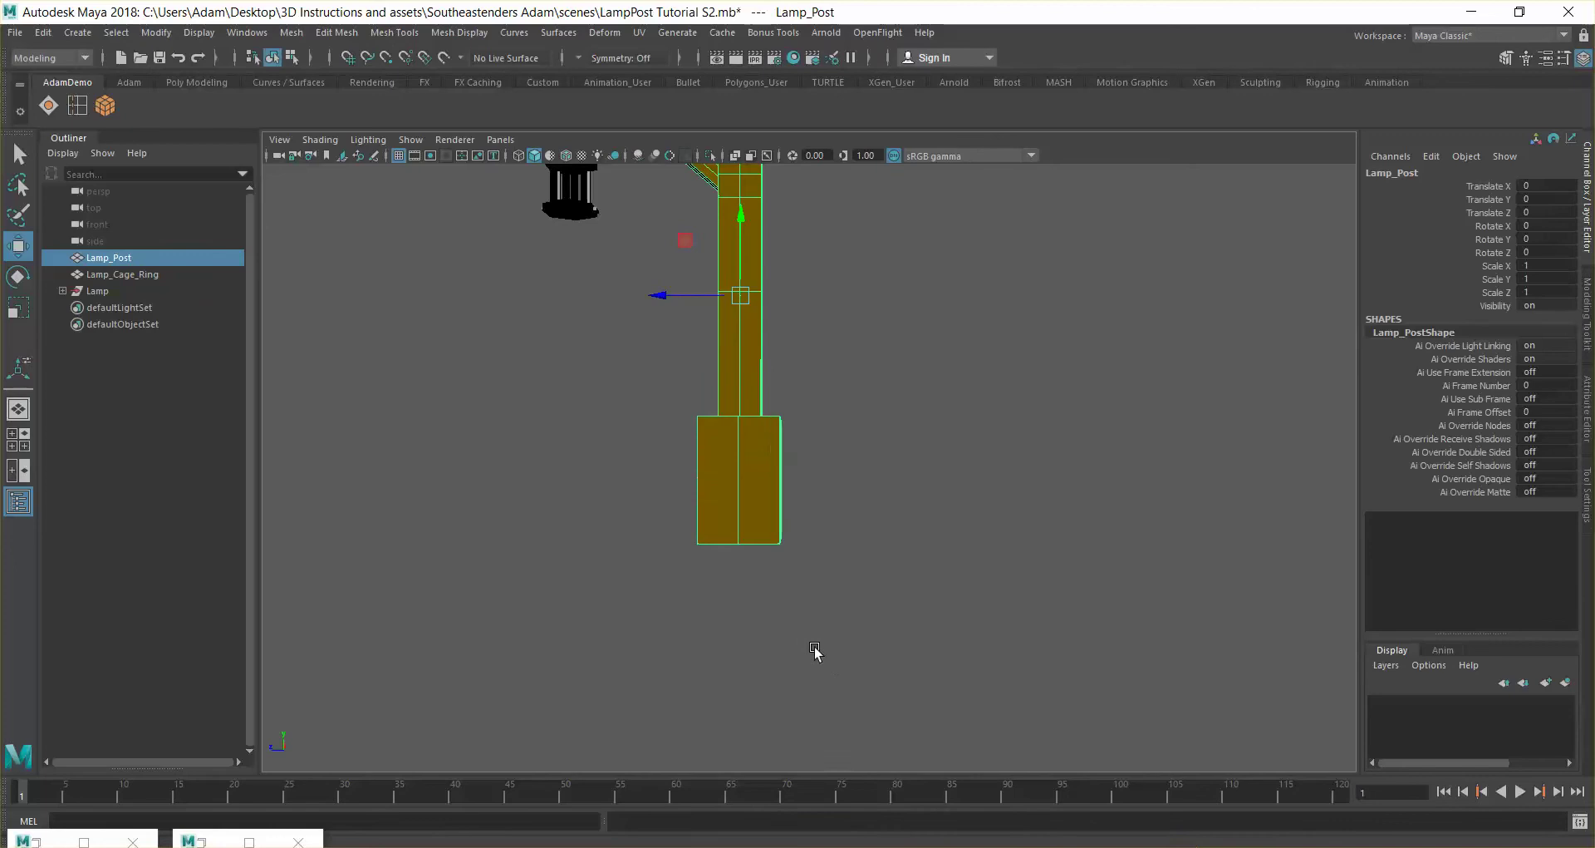
click(868, 653)
drag(868, 653, 665, 464)
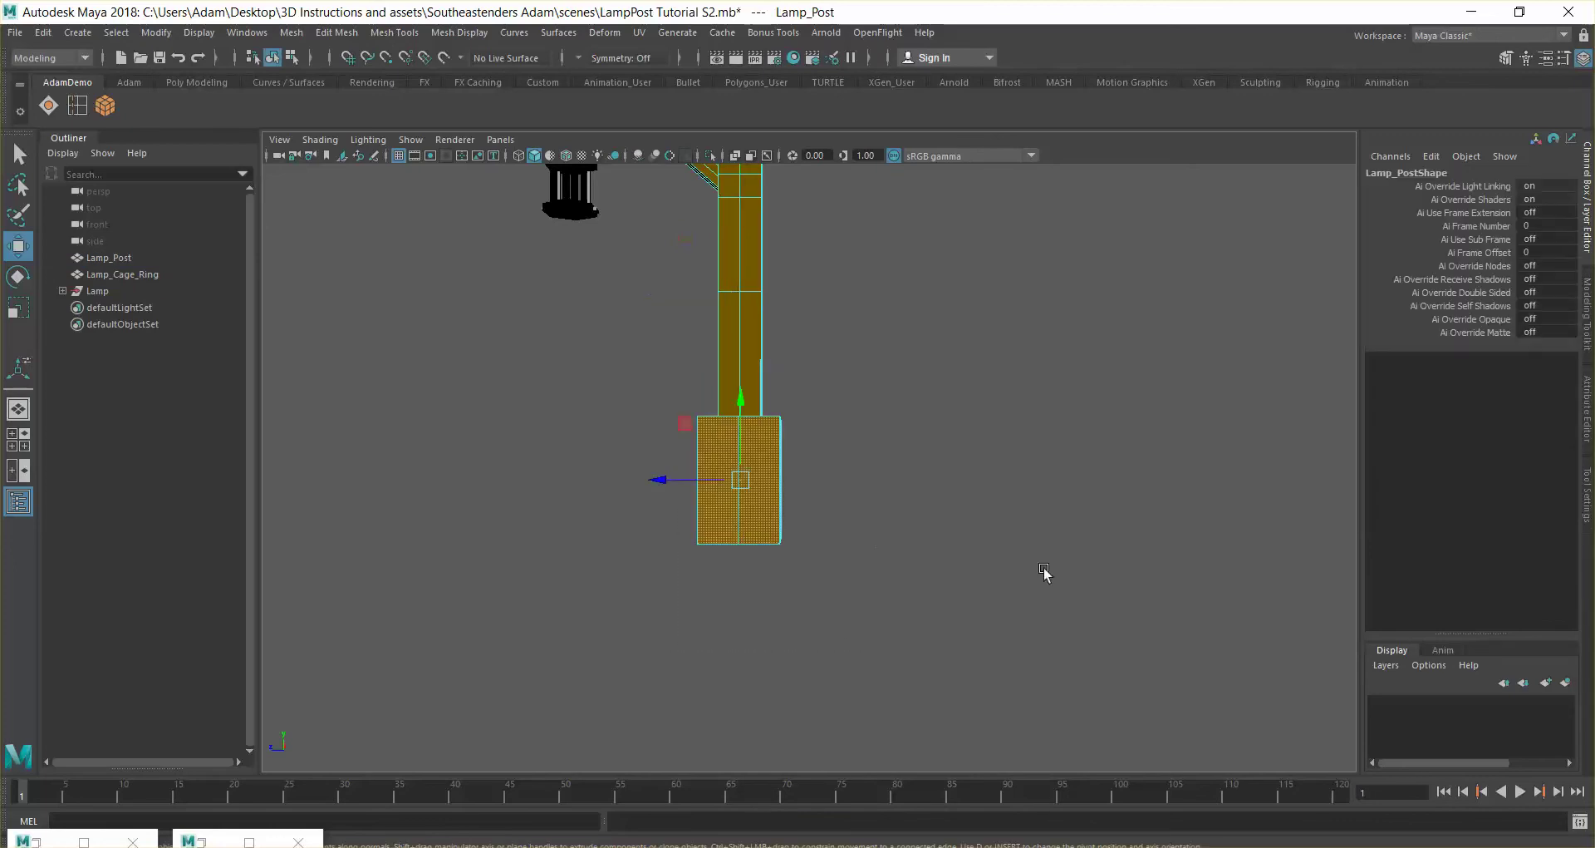
Add the ring of top faces on the bottom block to the selection and restore the Hypershade
alt+drag(854, 558, 860, 560)
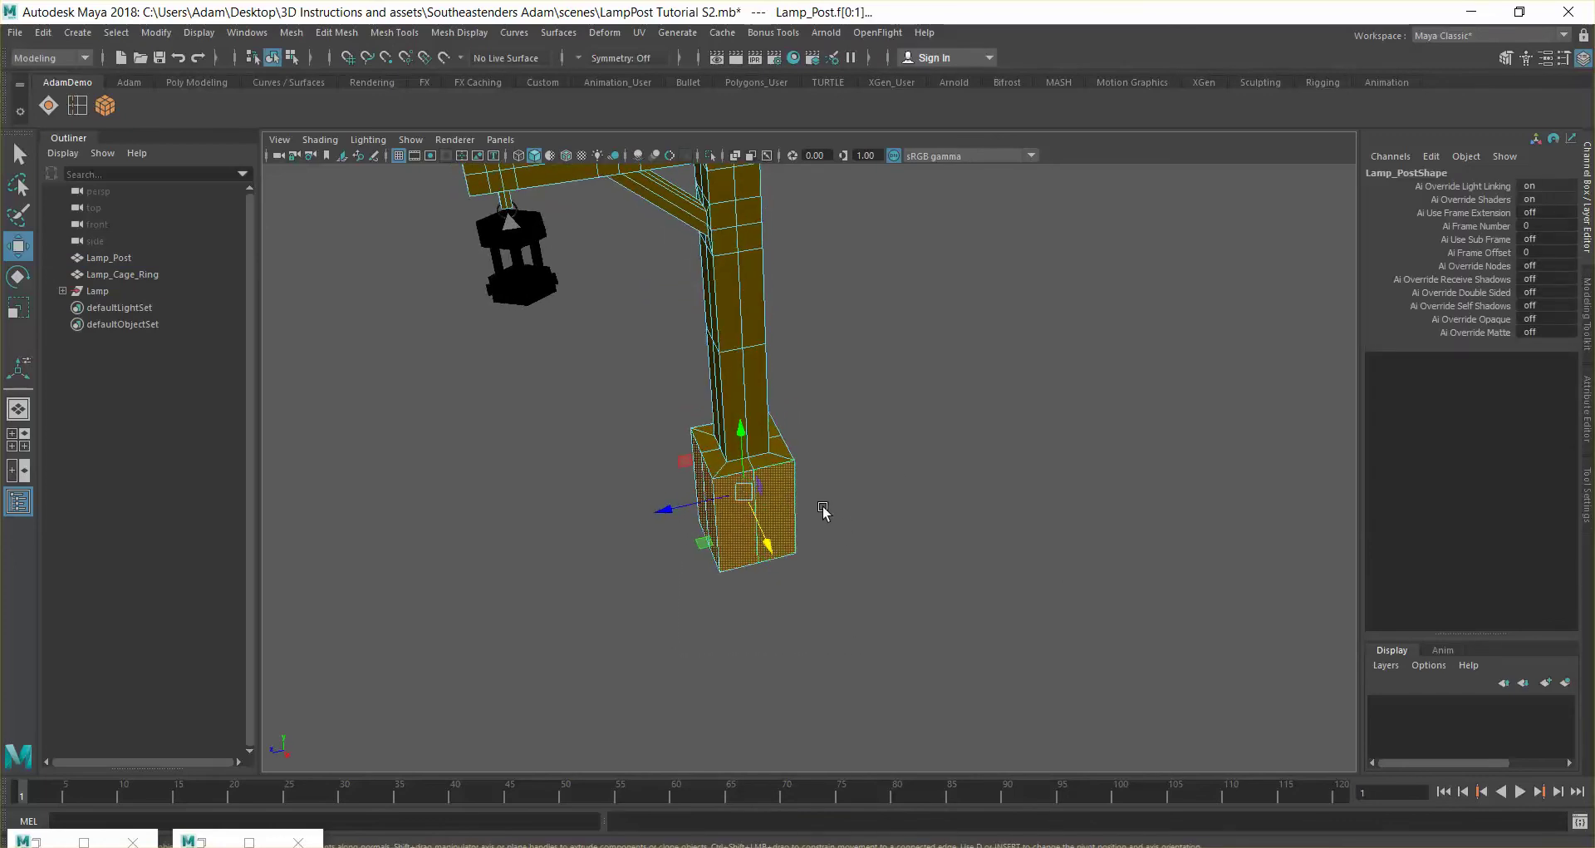
scroll(817, 498, up, 6)
shift+click(698, 455)
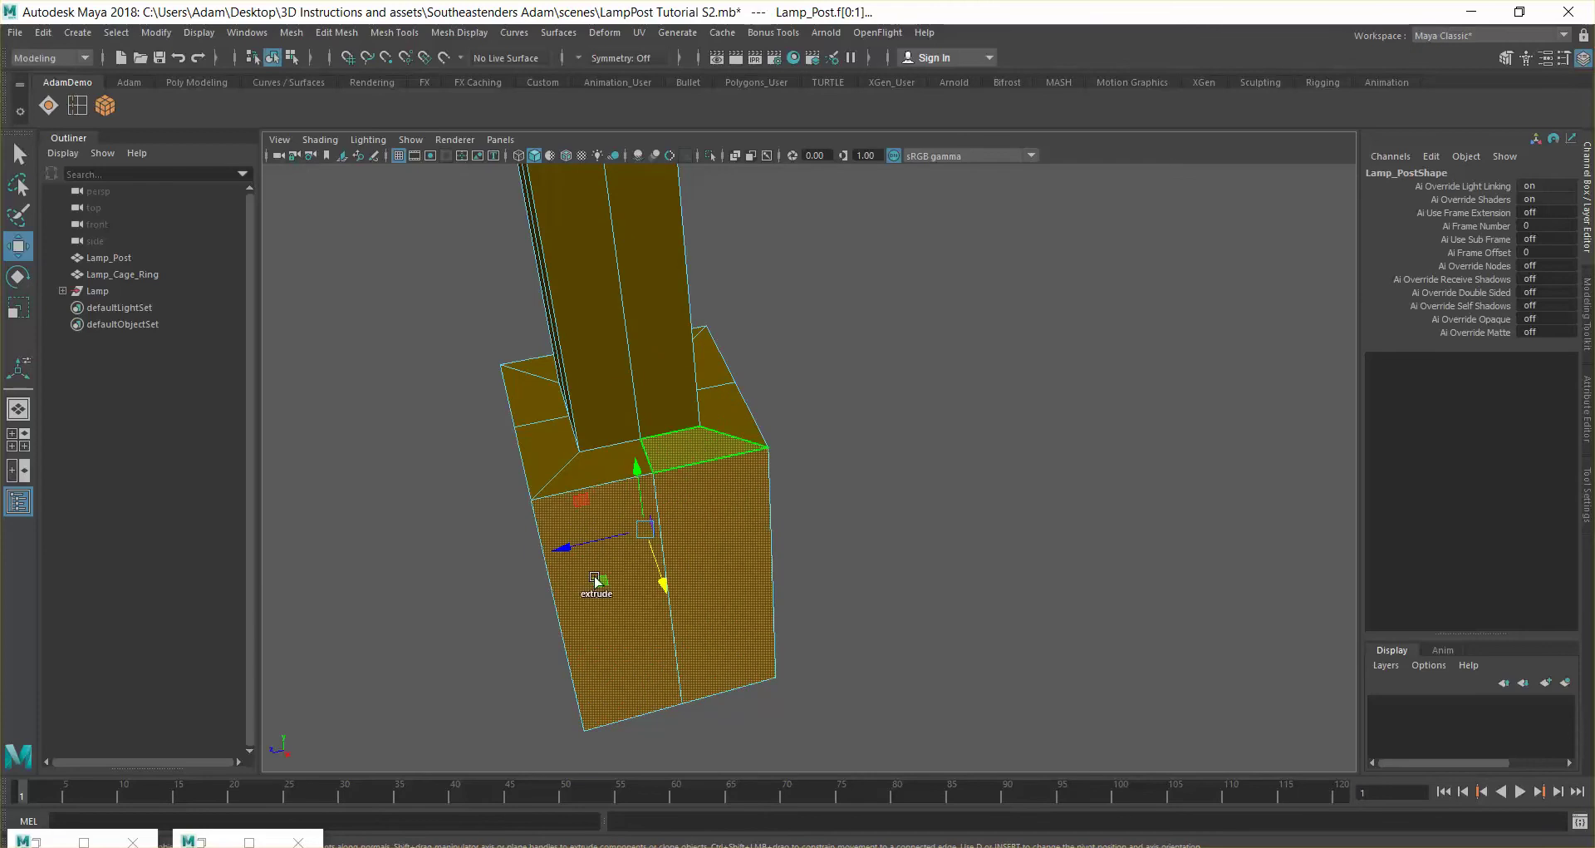
shift+double_click(599, 466)
alt+drag(755, 420, 804, 400)
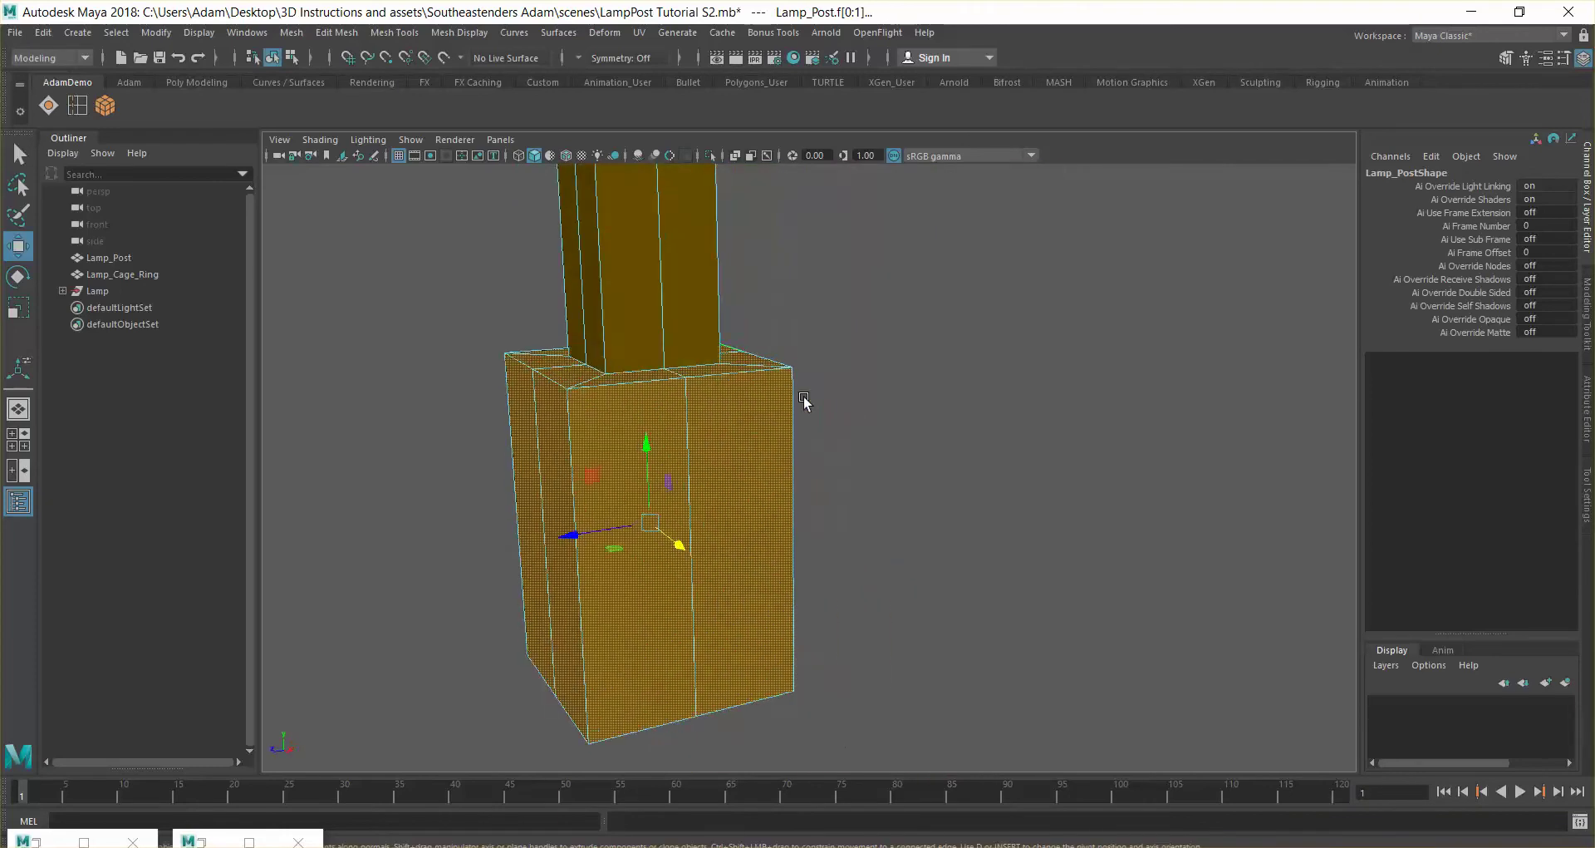
scroll(882, 440, down, 5)
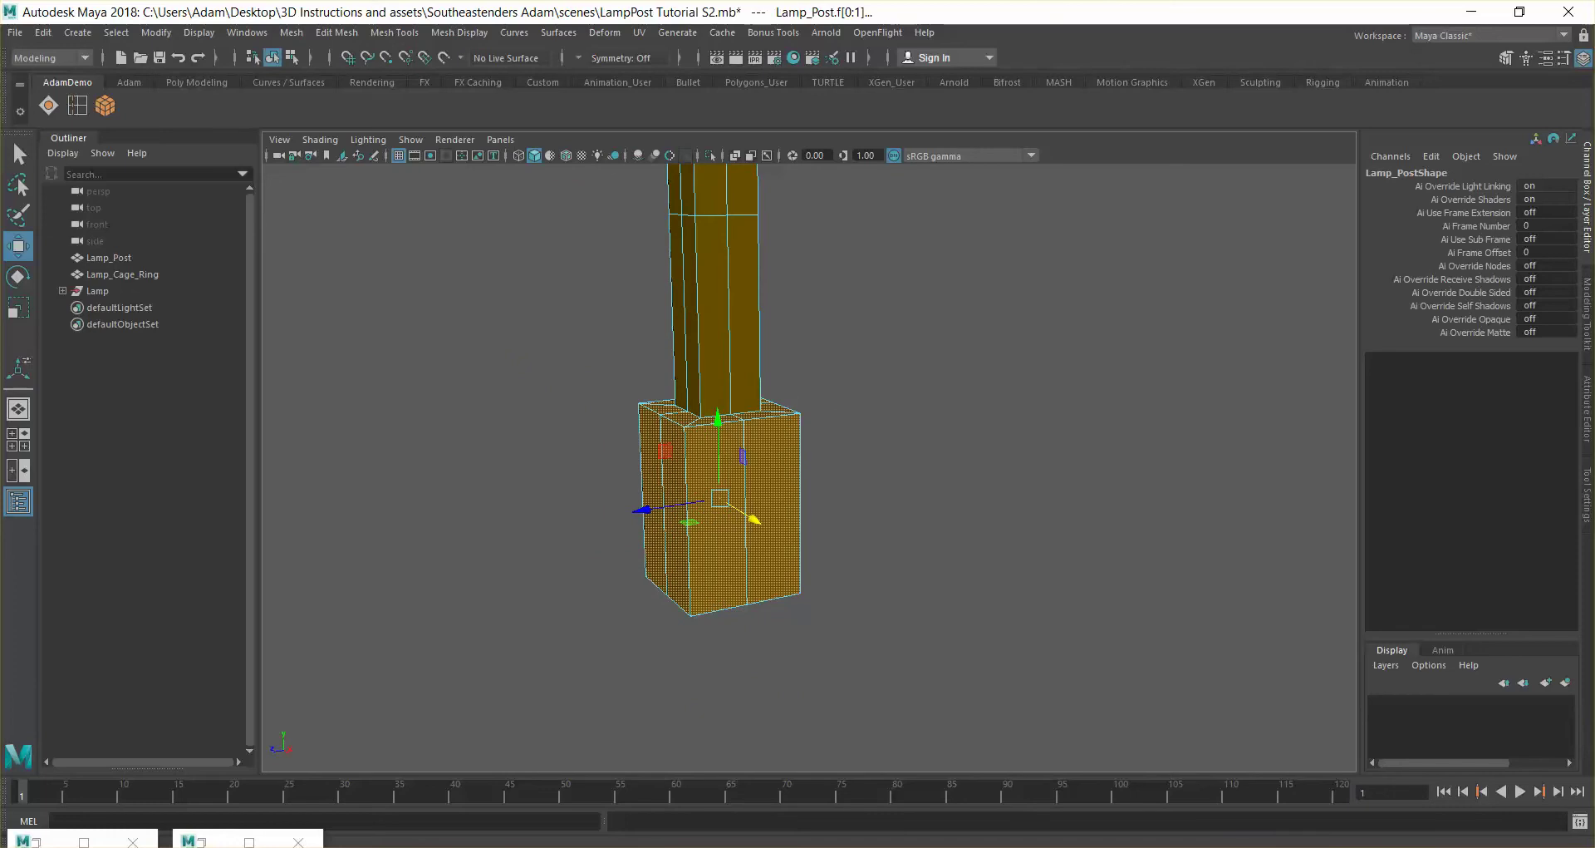
click(202, 841)
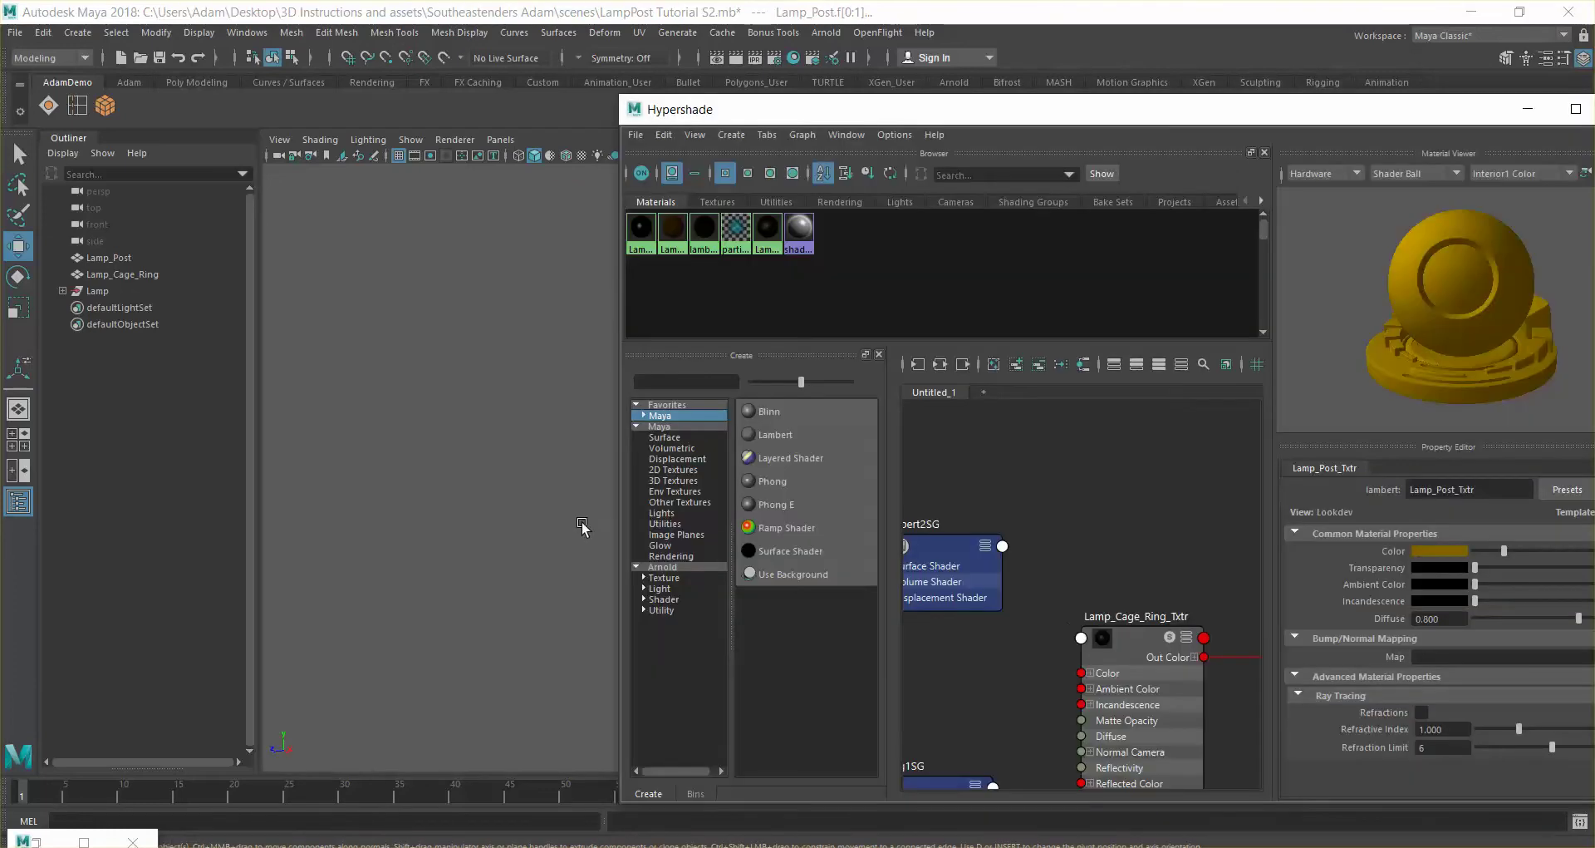
Create a Blinn material and rename blinn1 to Concrete_Post_Txtr
scroll(1080, 537, down, 4)
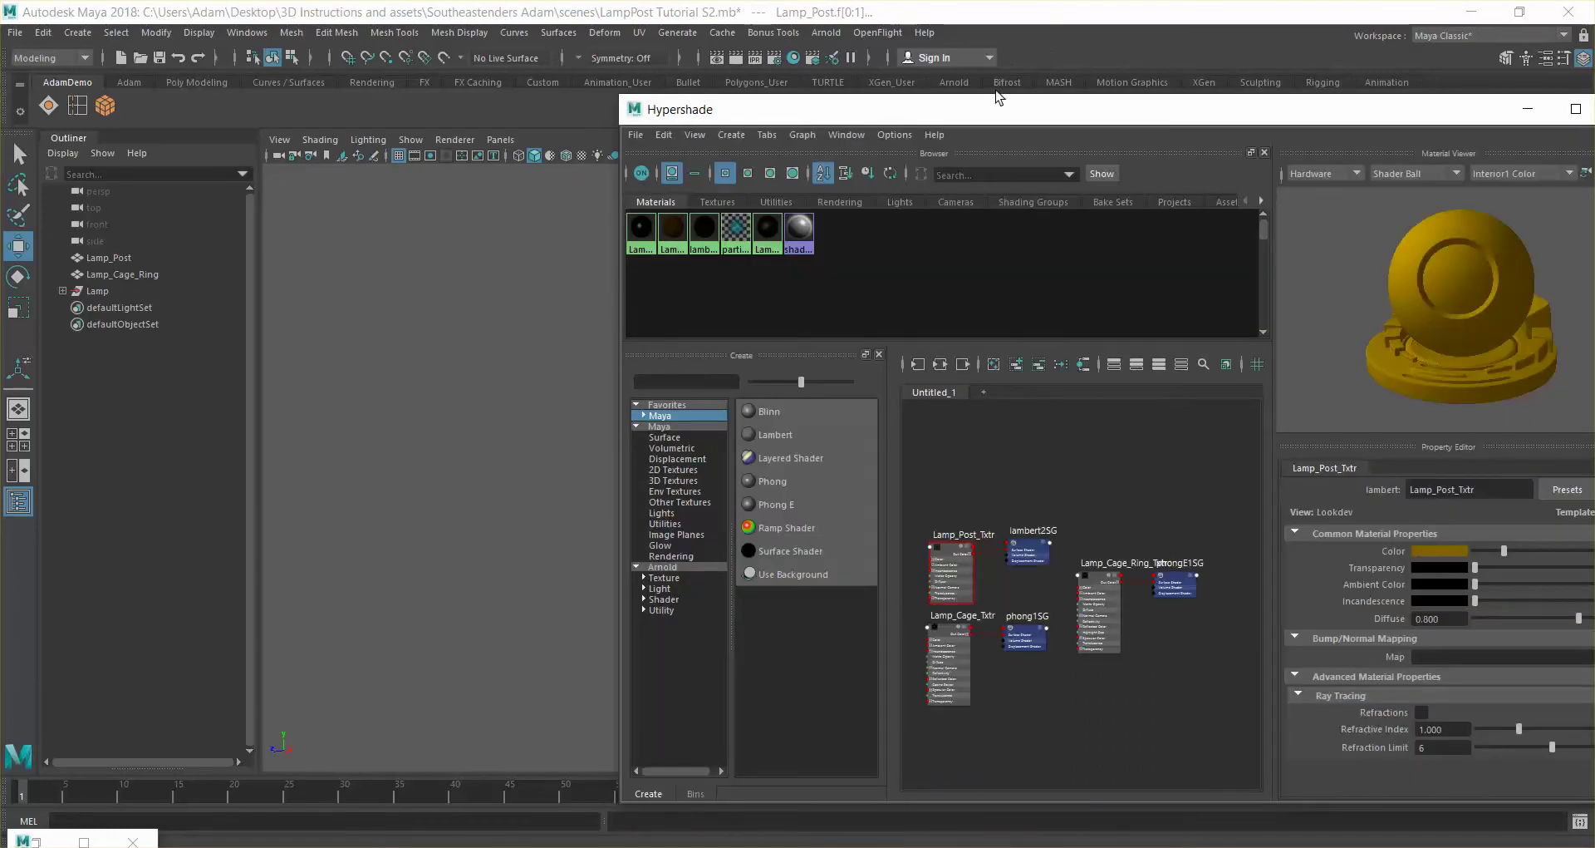
drag(996, 114, 1197, 82)
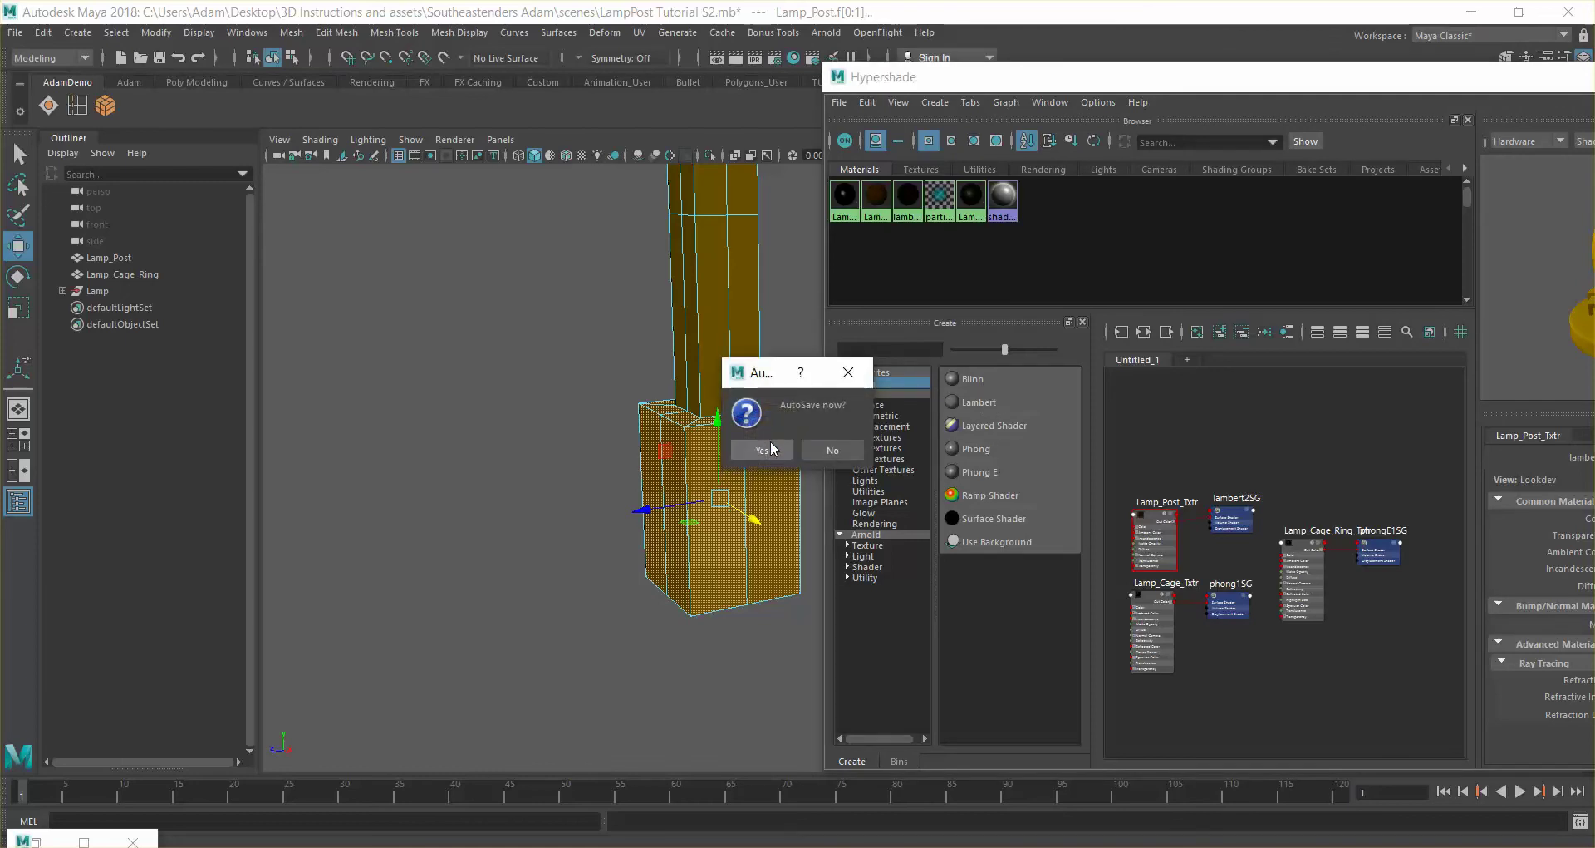
click(770, 441)
drag(996, 371, 1232, 395)
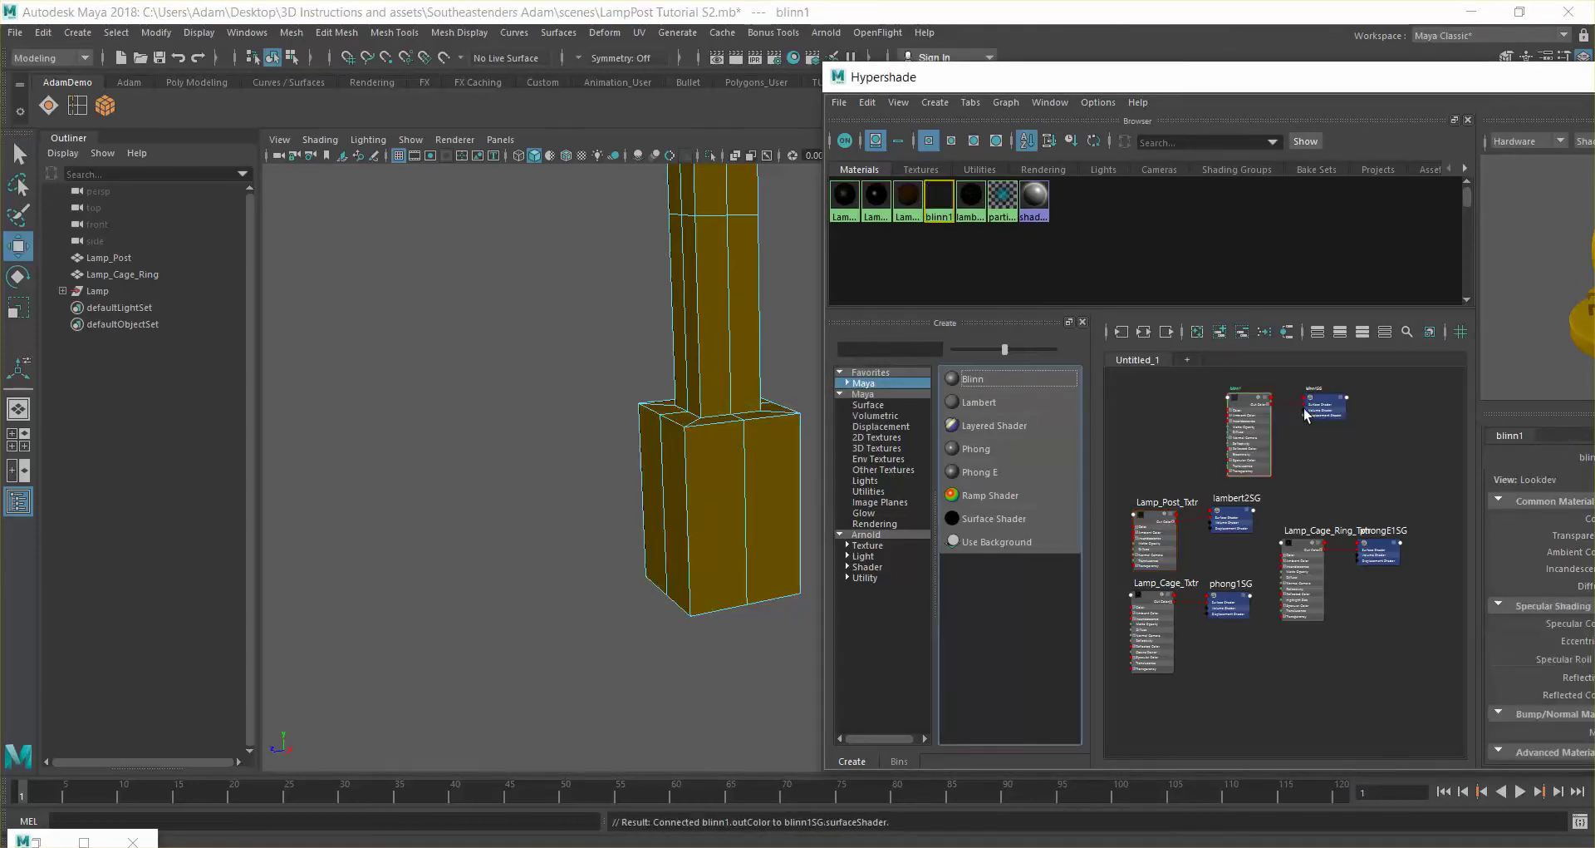
double_click(1234, 389)
text(C)
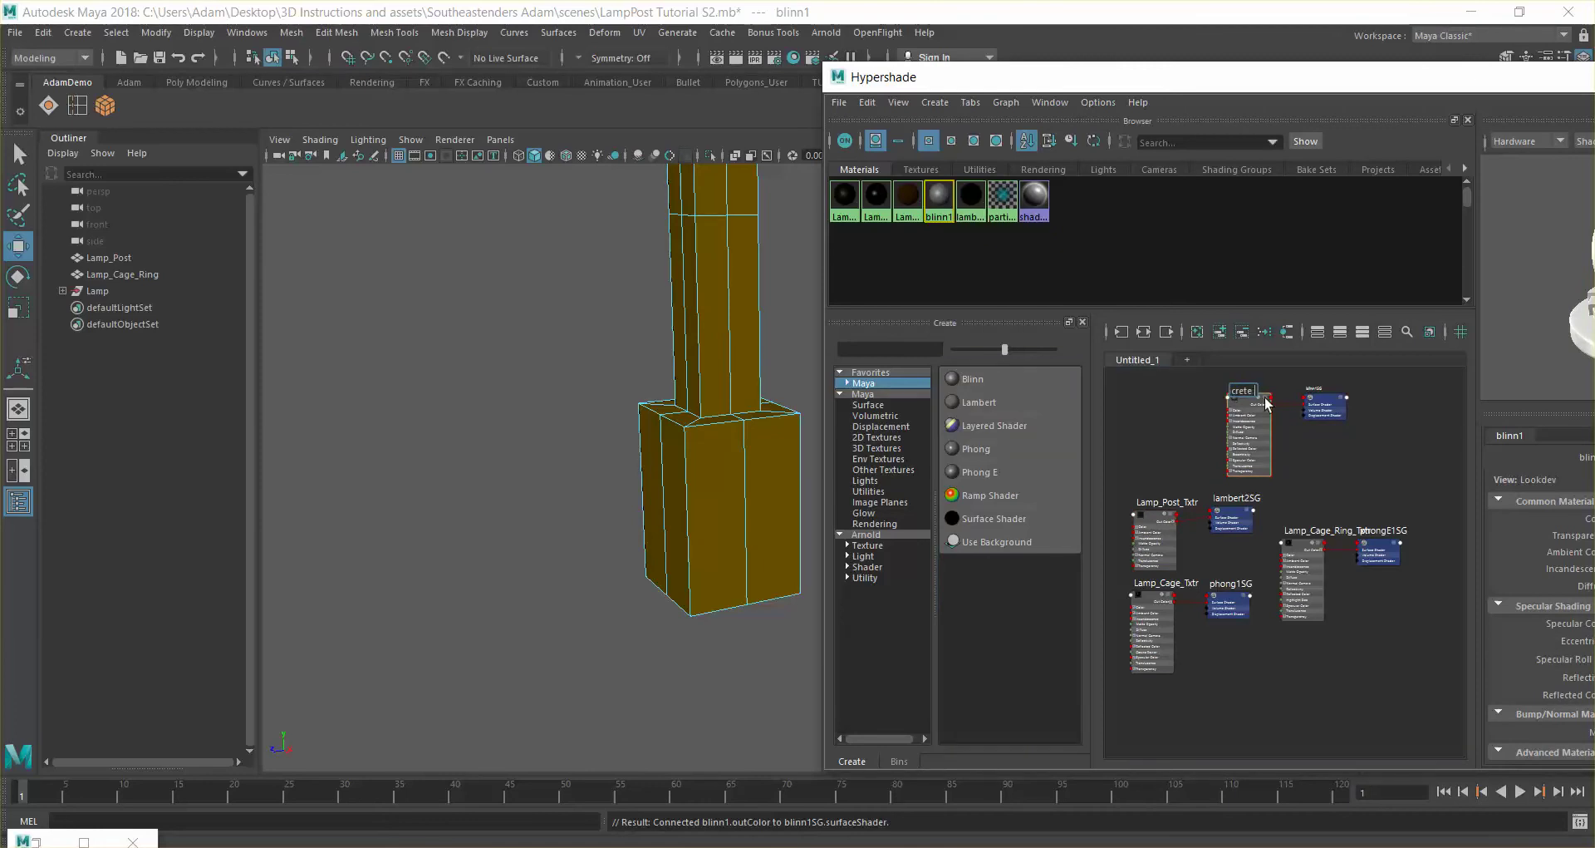
text(oncrete Pos)
text(t_Txtr)
key(Return)
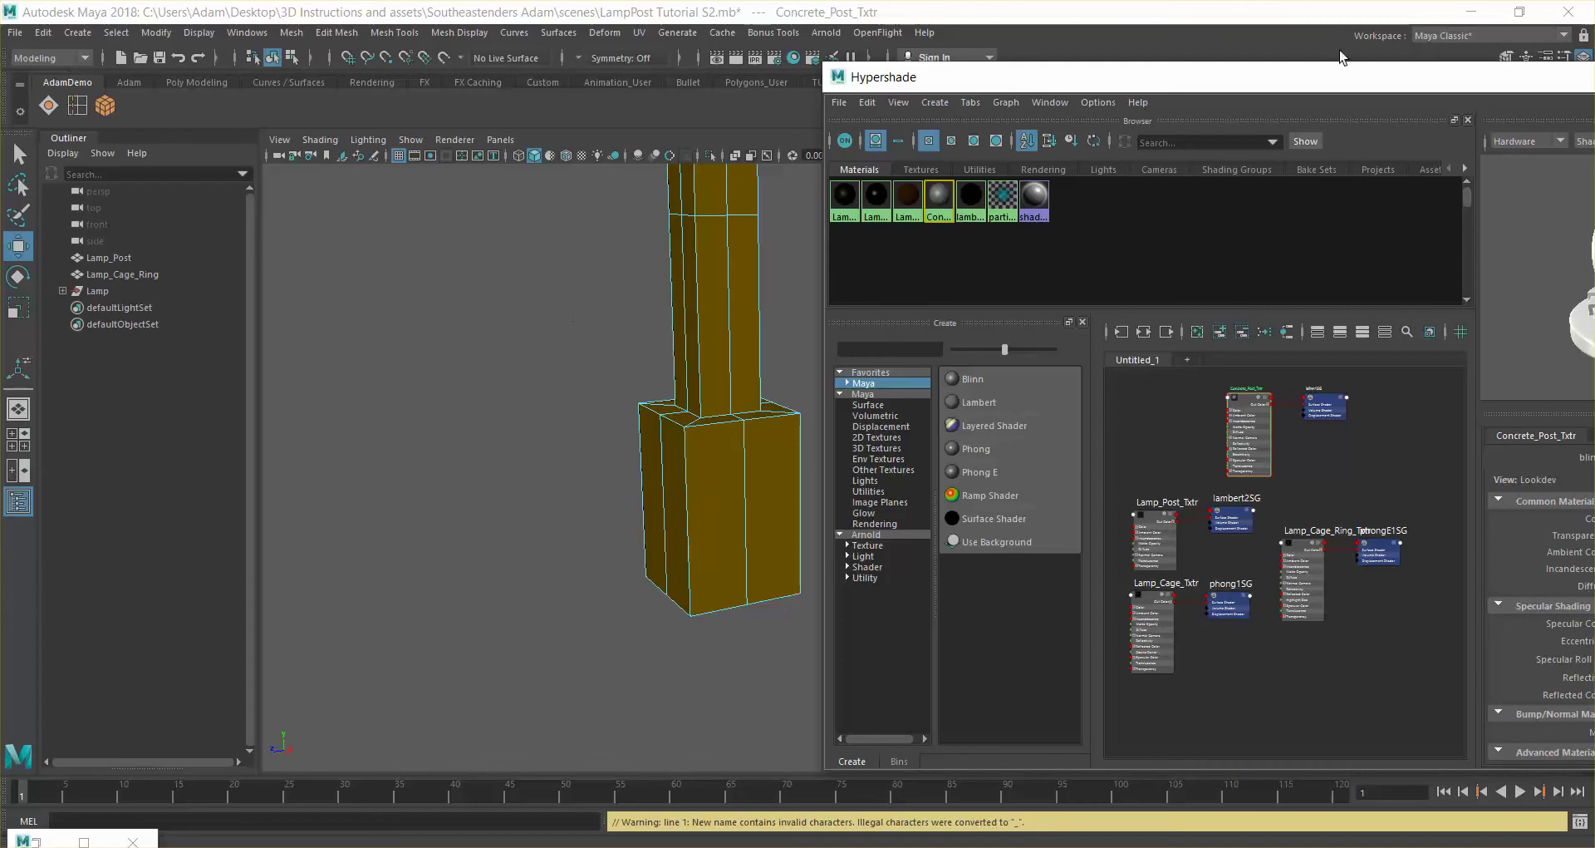
drag(1356, 80, 1101, 99)
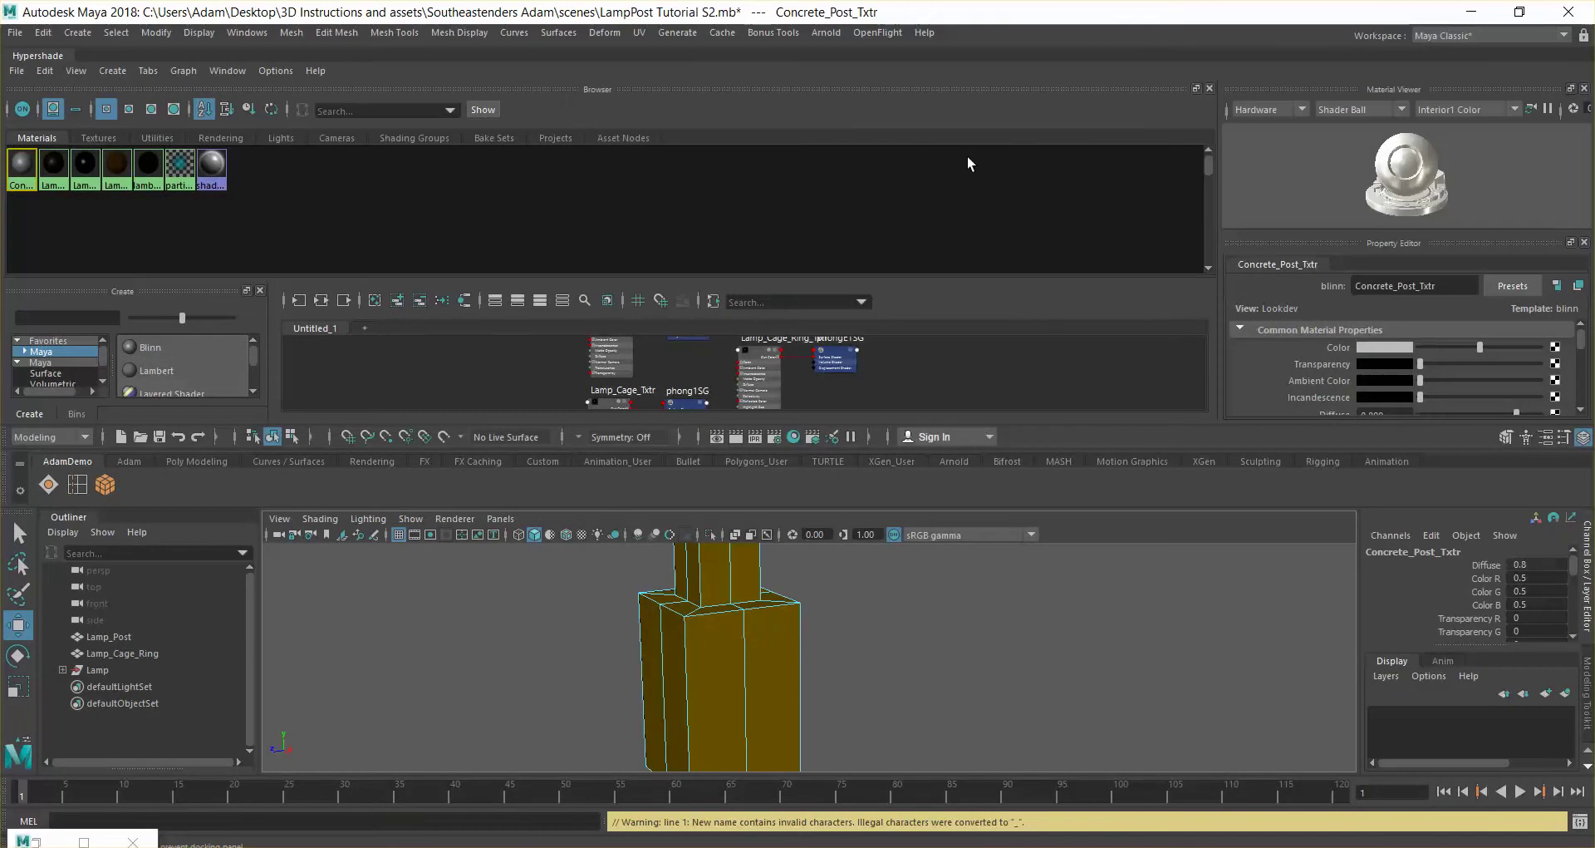
Float the Hypershade, move it to the right, and narrow it so the post's base shows
drag(953, 10, 705, 97)
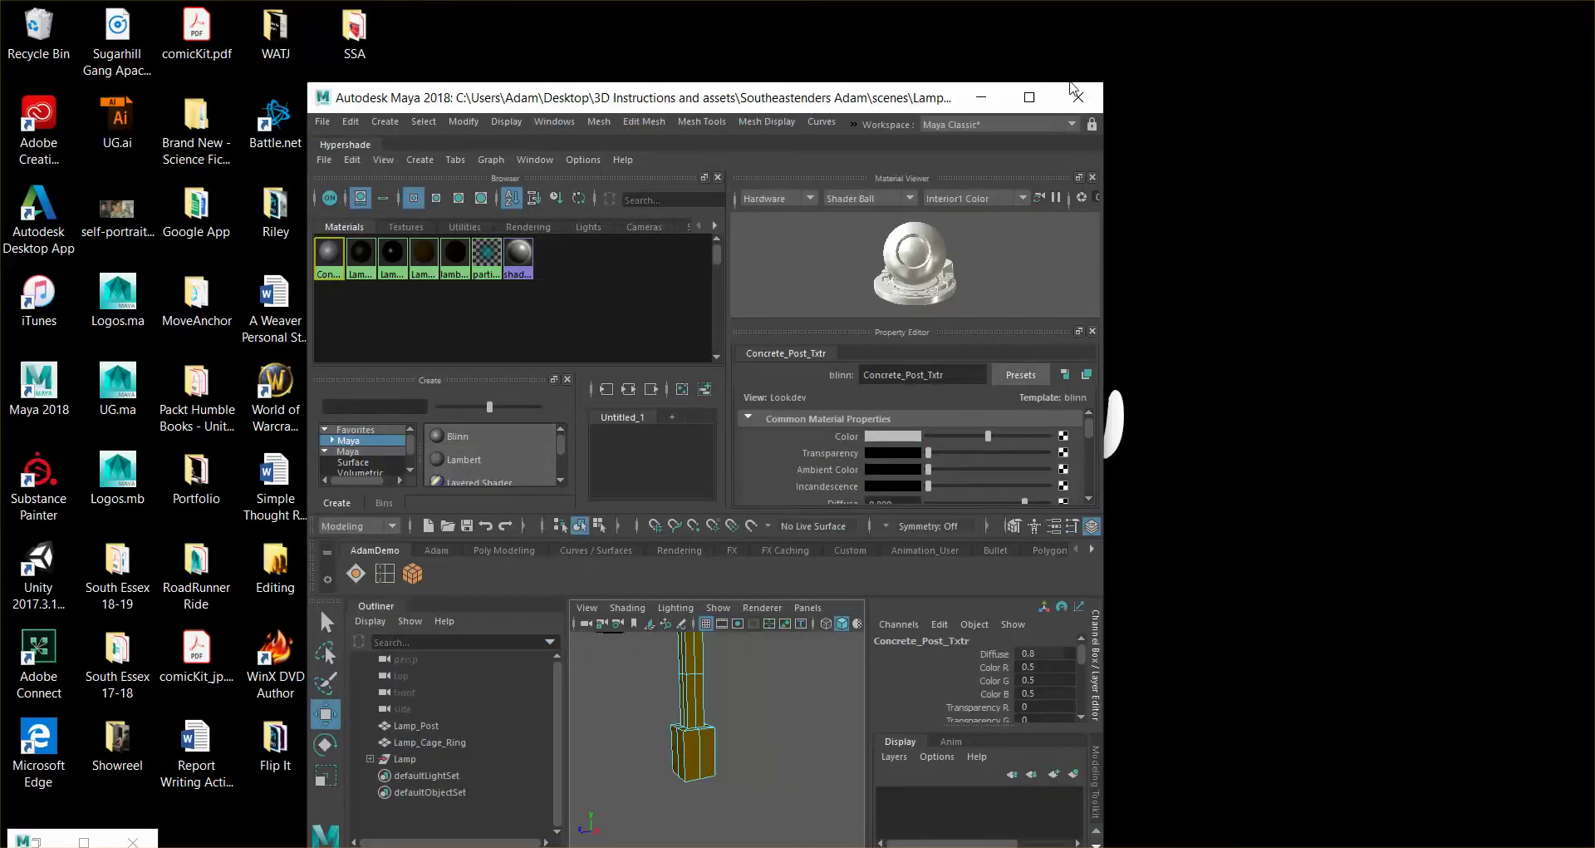
click(1029, 97)
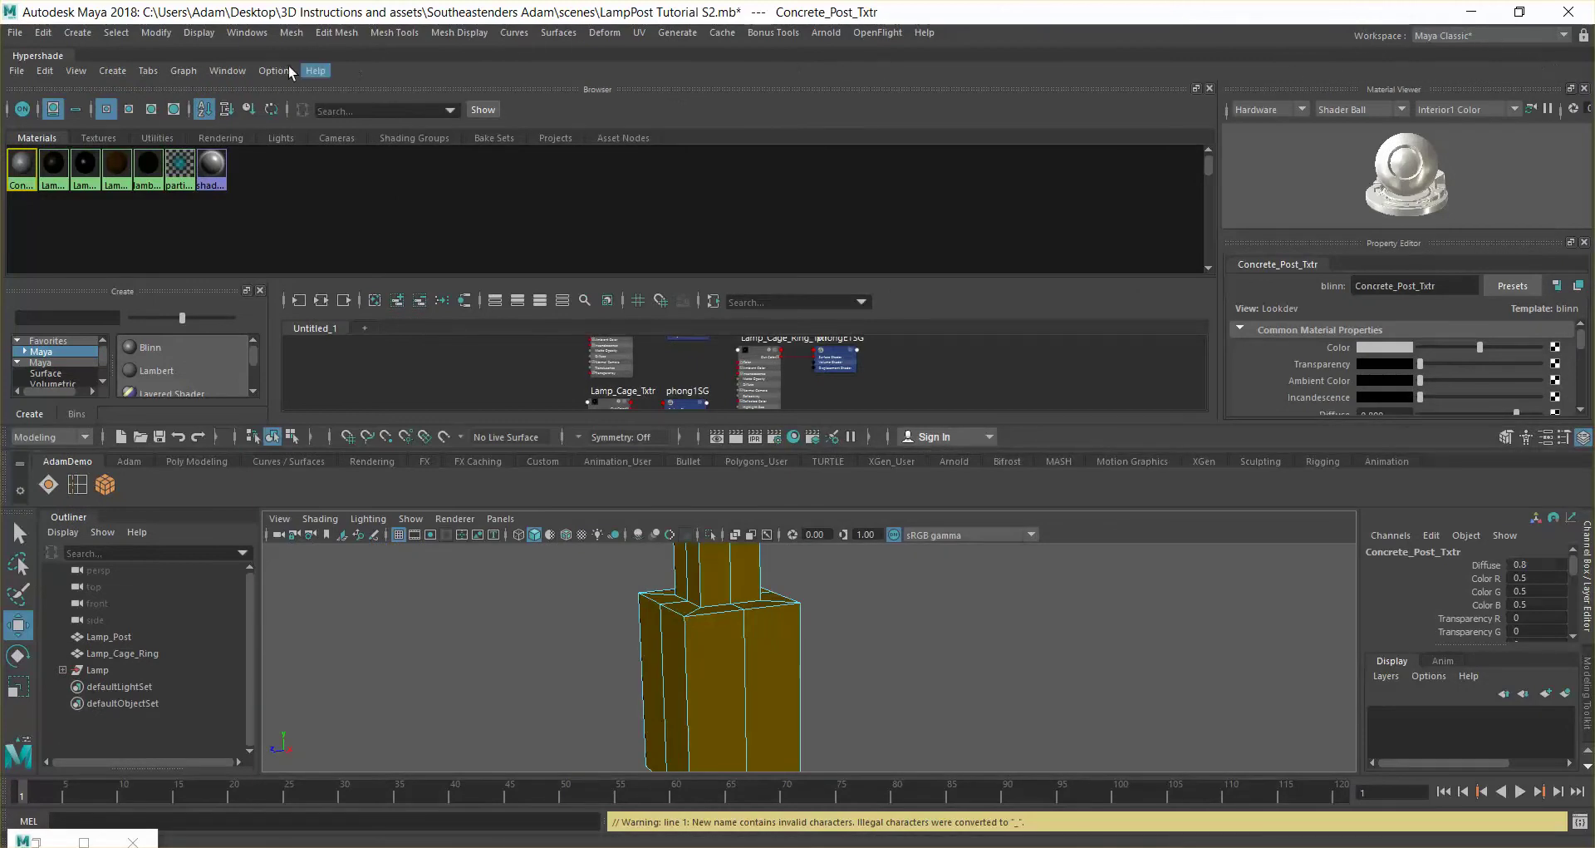
drag(29, 57, 297, 138)
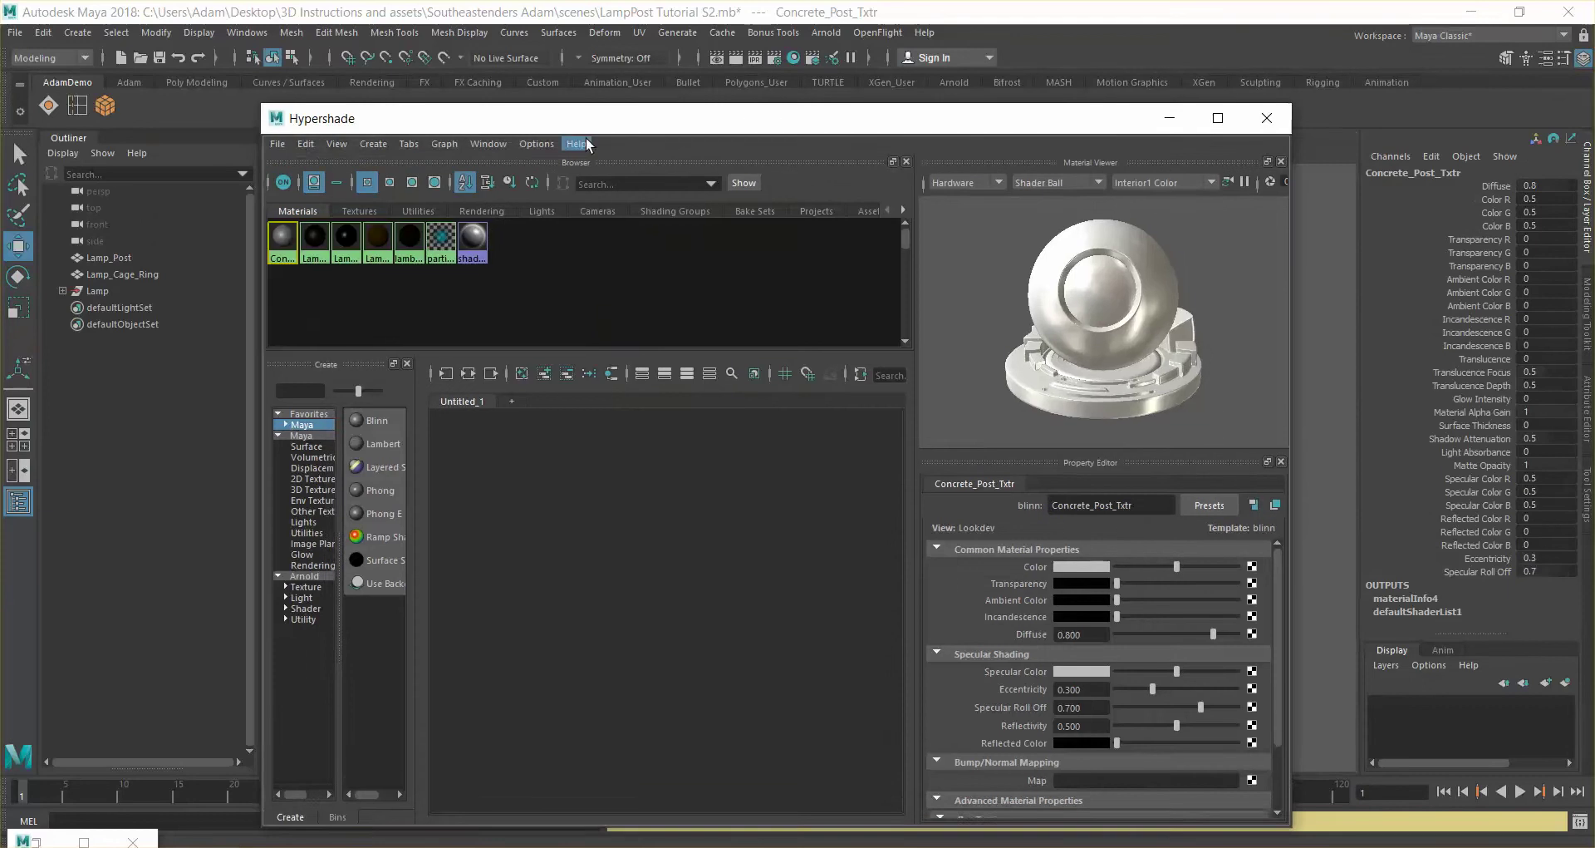
drag(665, 120, 797, 113)
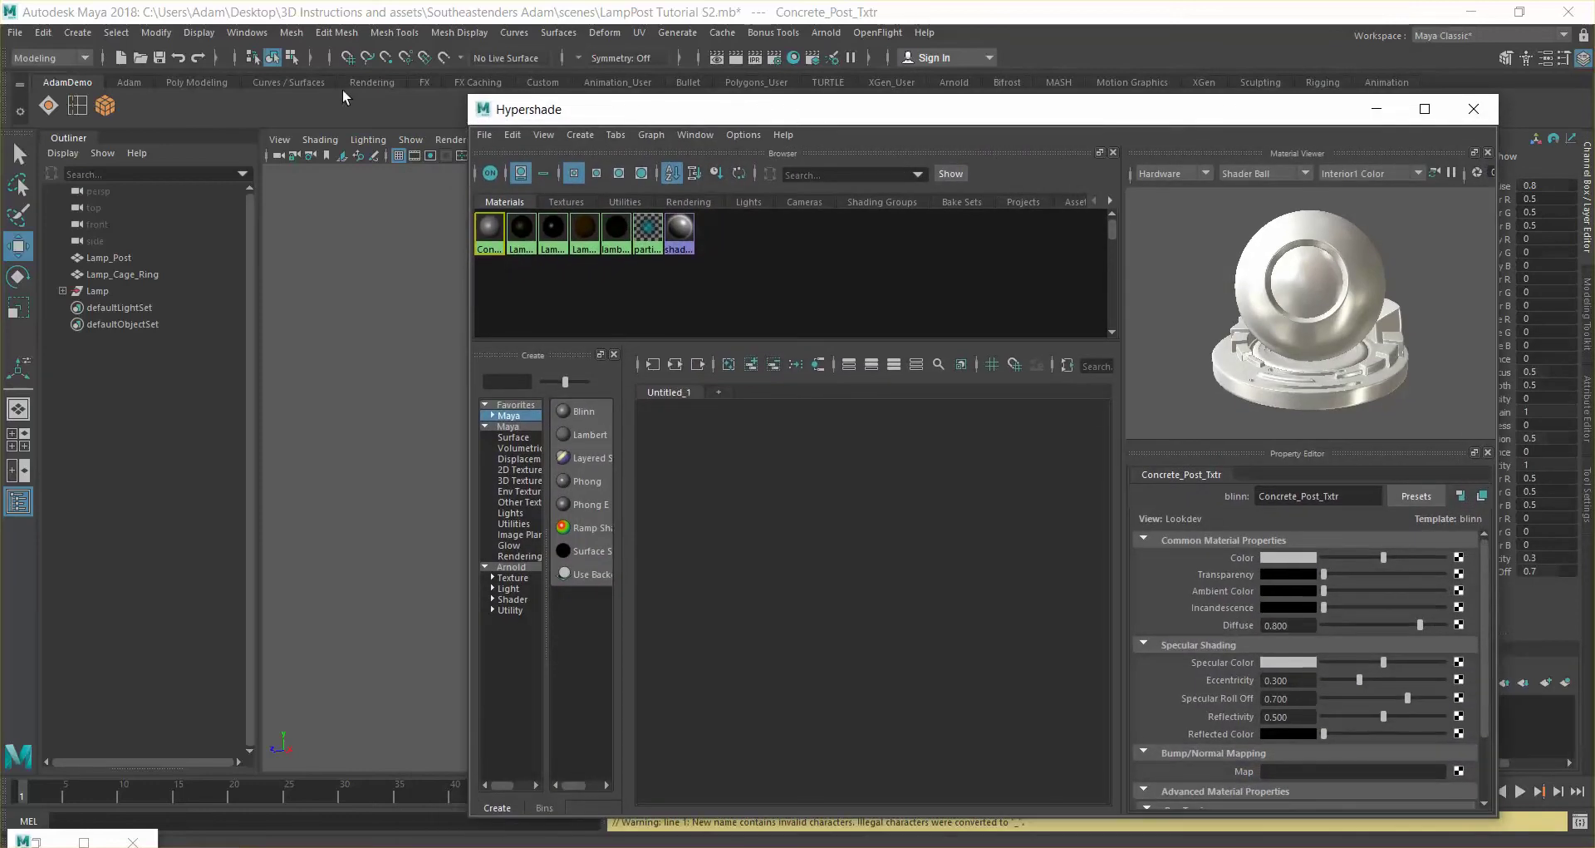
drag(469, 281, 881, 283)
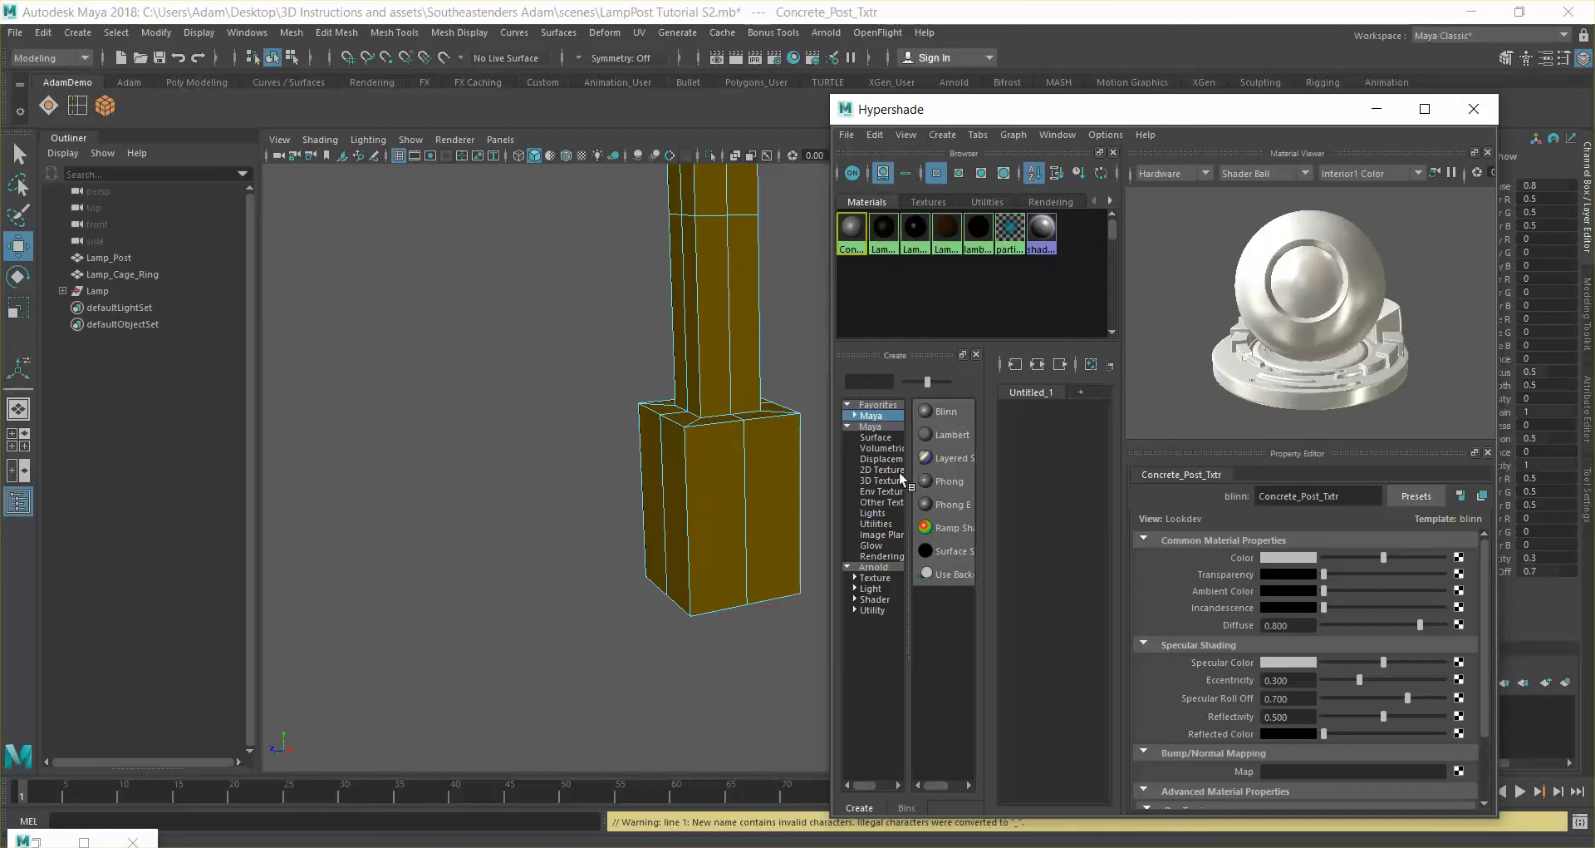
In face mode, select all faces of the lamp post's base block, including its top ring
right_click(702, 496)
middle_drag(703, 498, 704, 500)
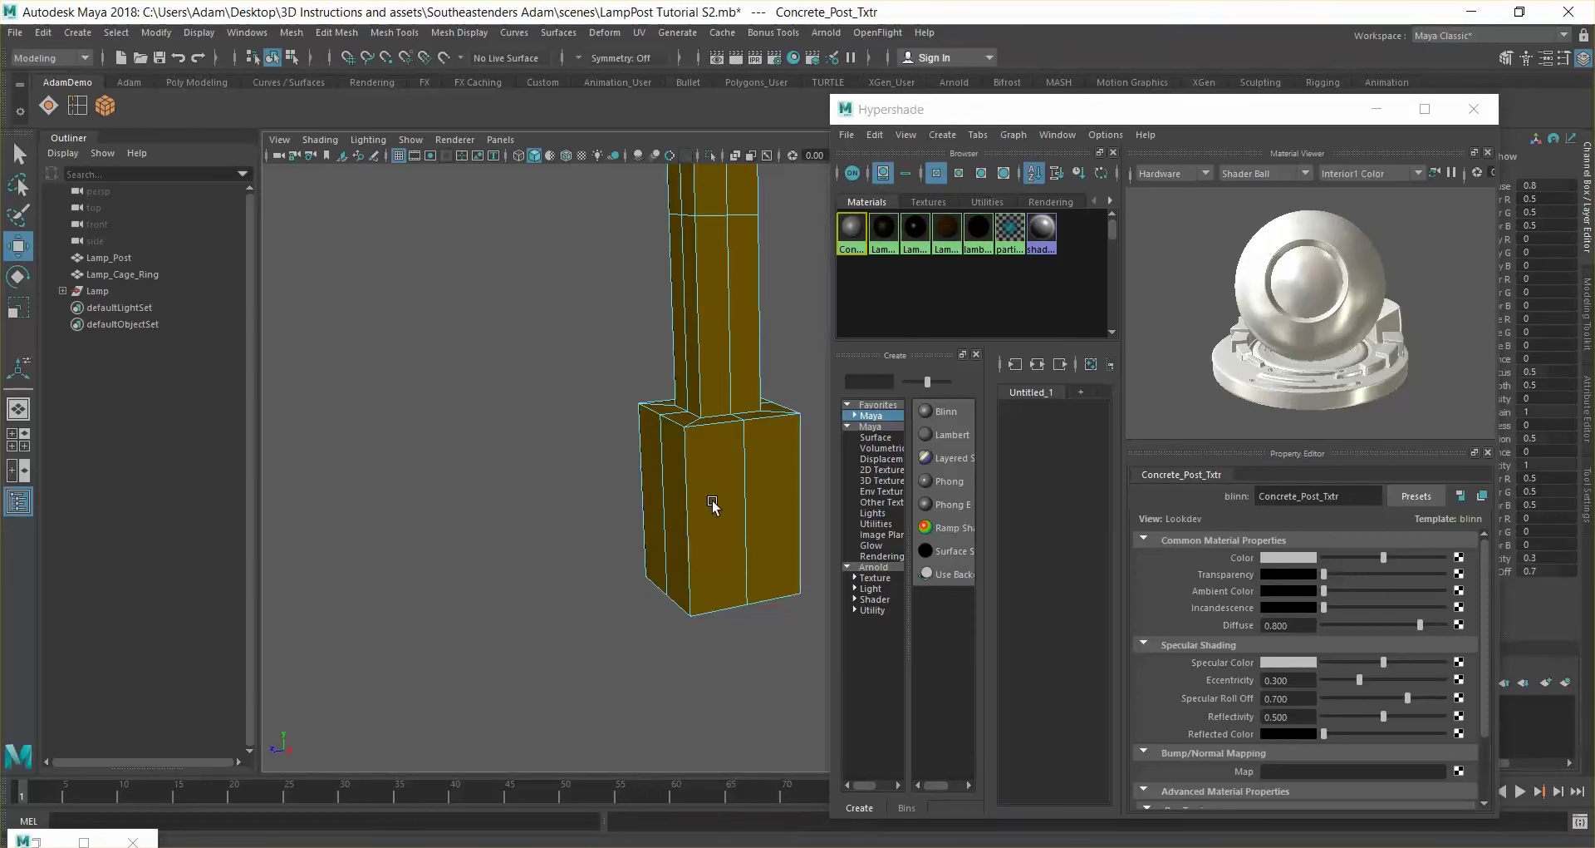
click(713, 432)
click(598, 371)
mouse_move(666, 401)
right_down()
mouse_move(673, 372)
mouse_move(670, 449)
right_up()
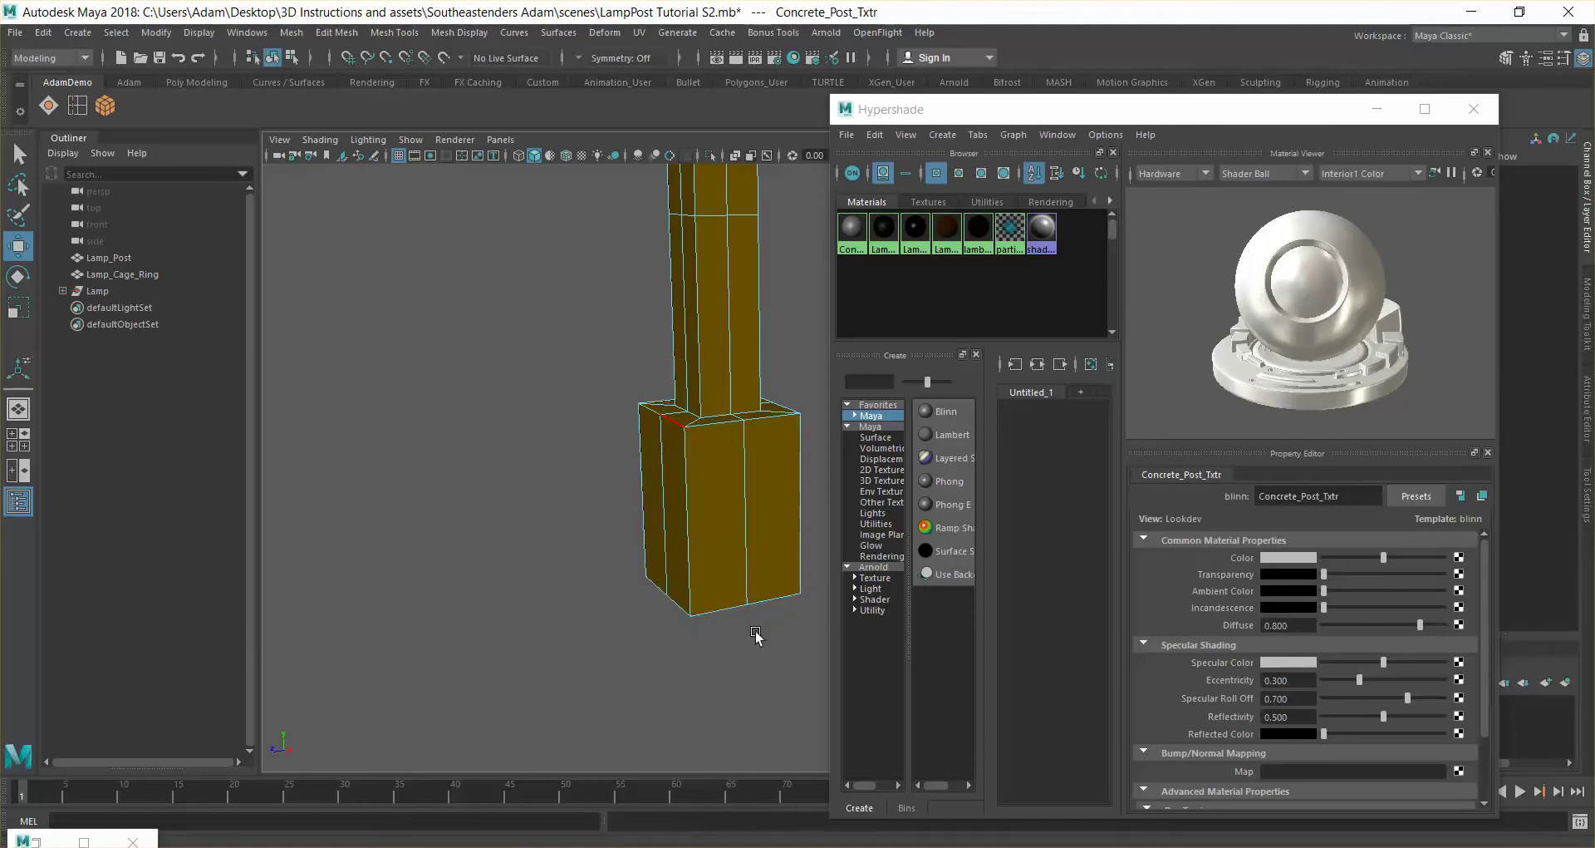
click(734, 573)
drag(808, 686, 583, 520)
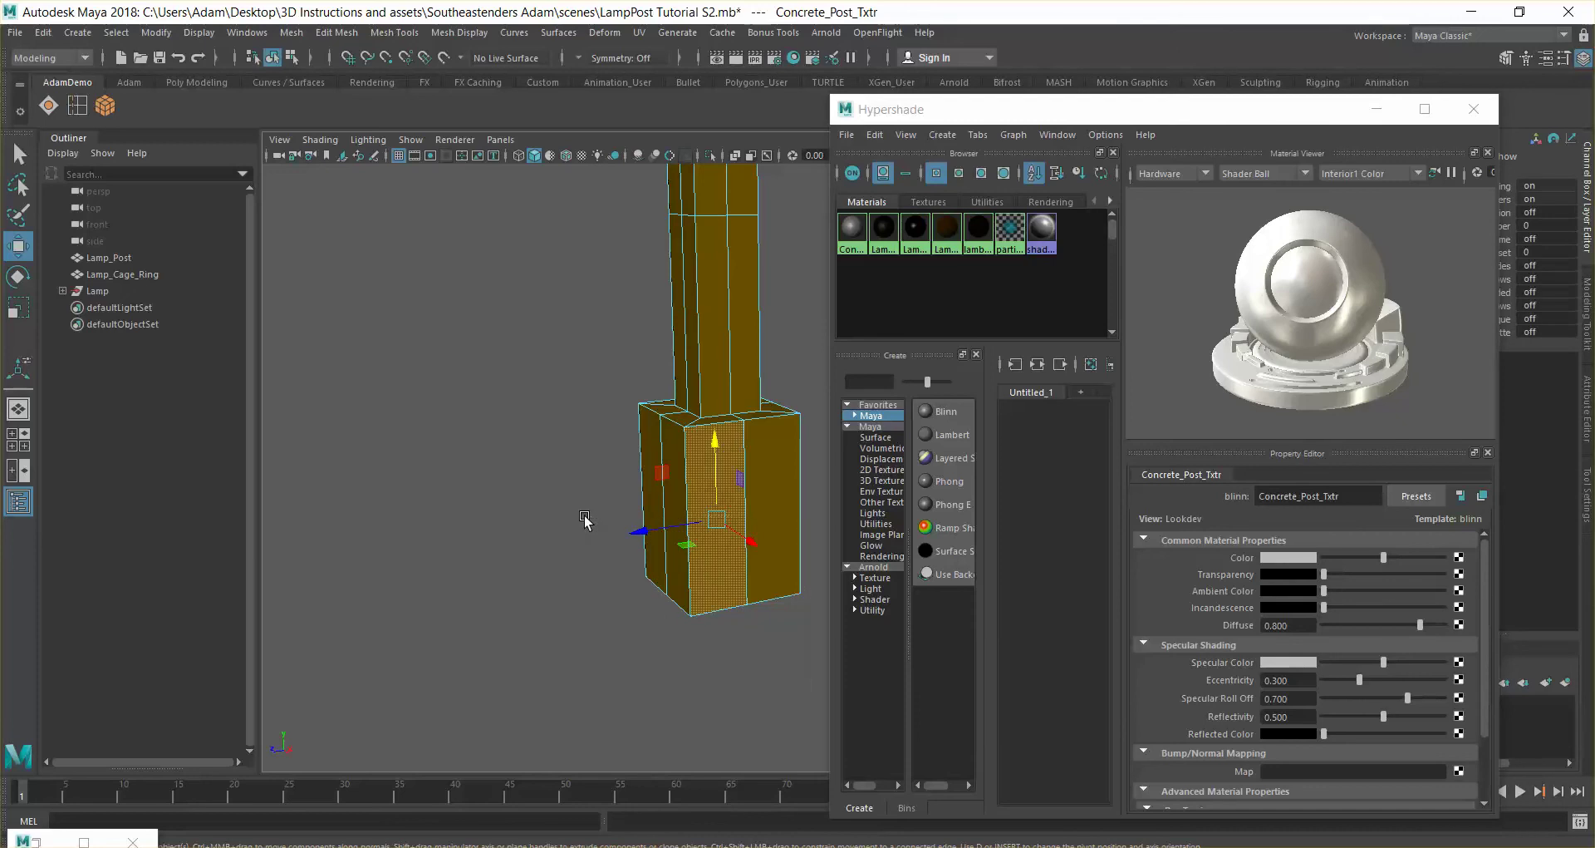
shift+click(757, 416)
shift+double_click(733, 421)
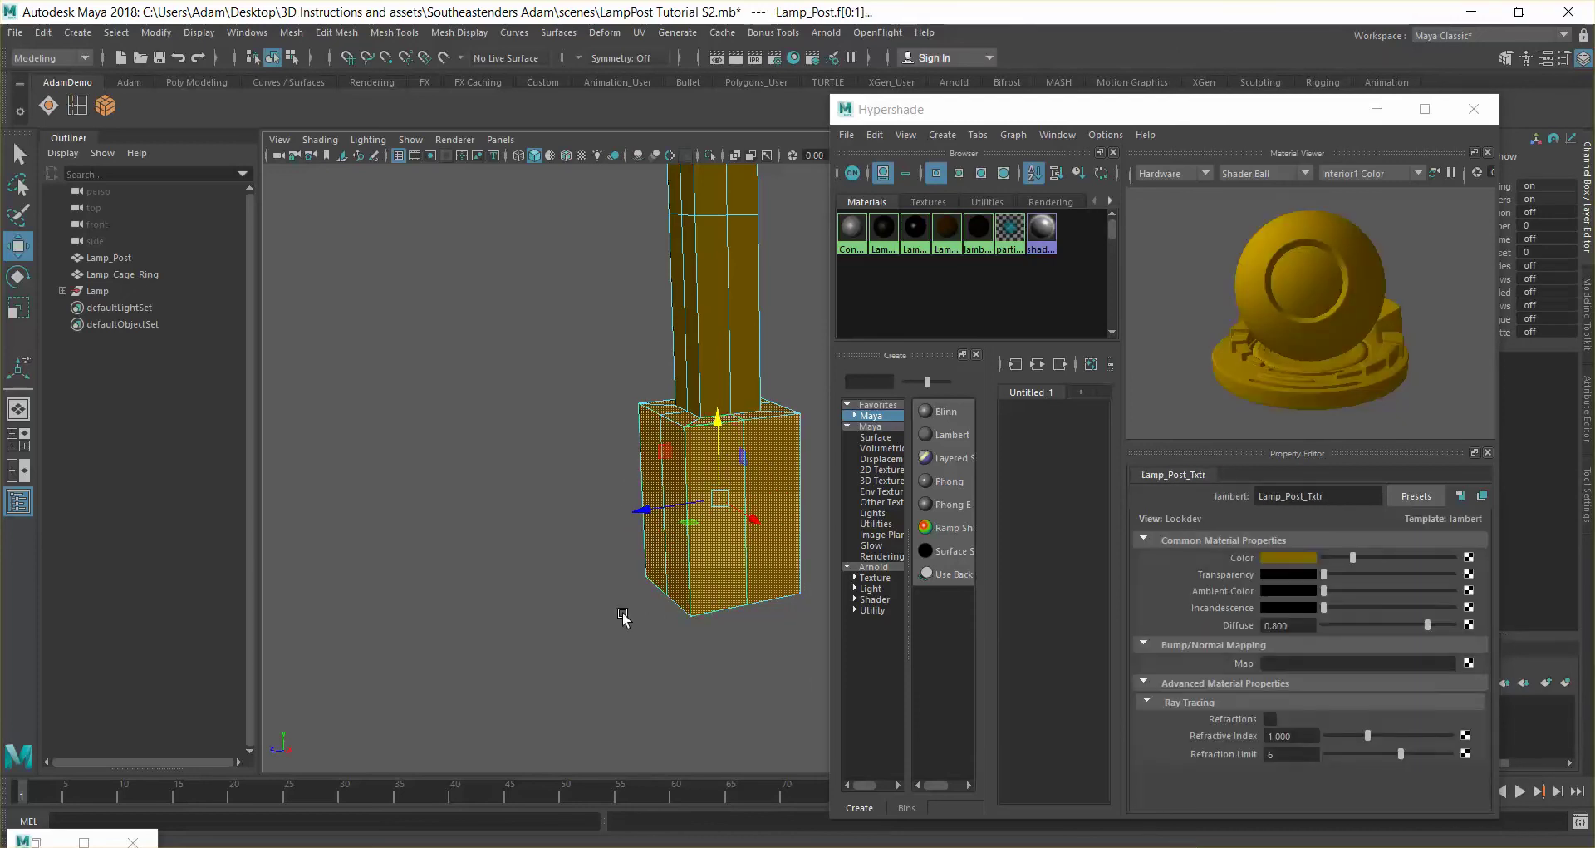
Assign Concrete_Post_Txtr to the selected base faces, turning the block pale concrete
alt+drag(584, 613, 671, 653)
scroll(547, 573, up, 2)
alt+drag(548, 572, 582, 549)
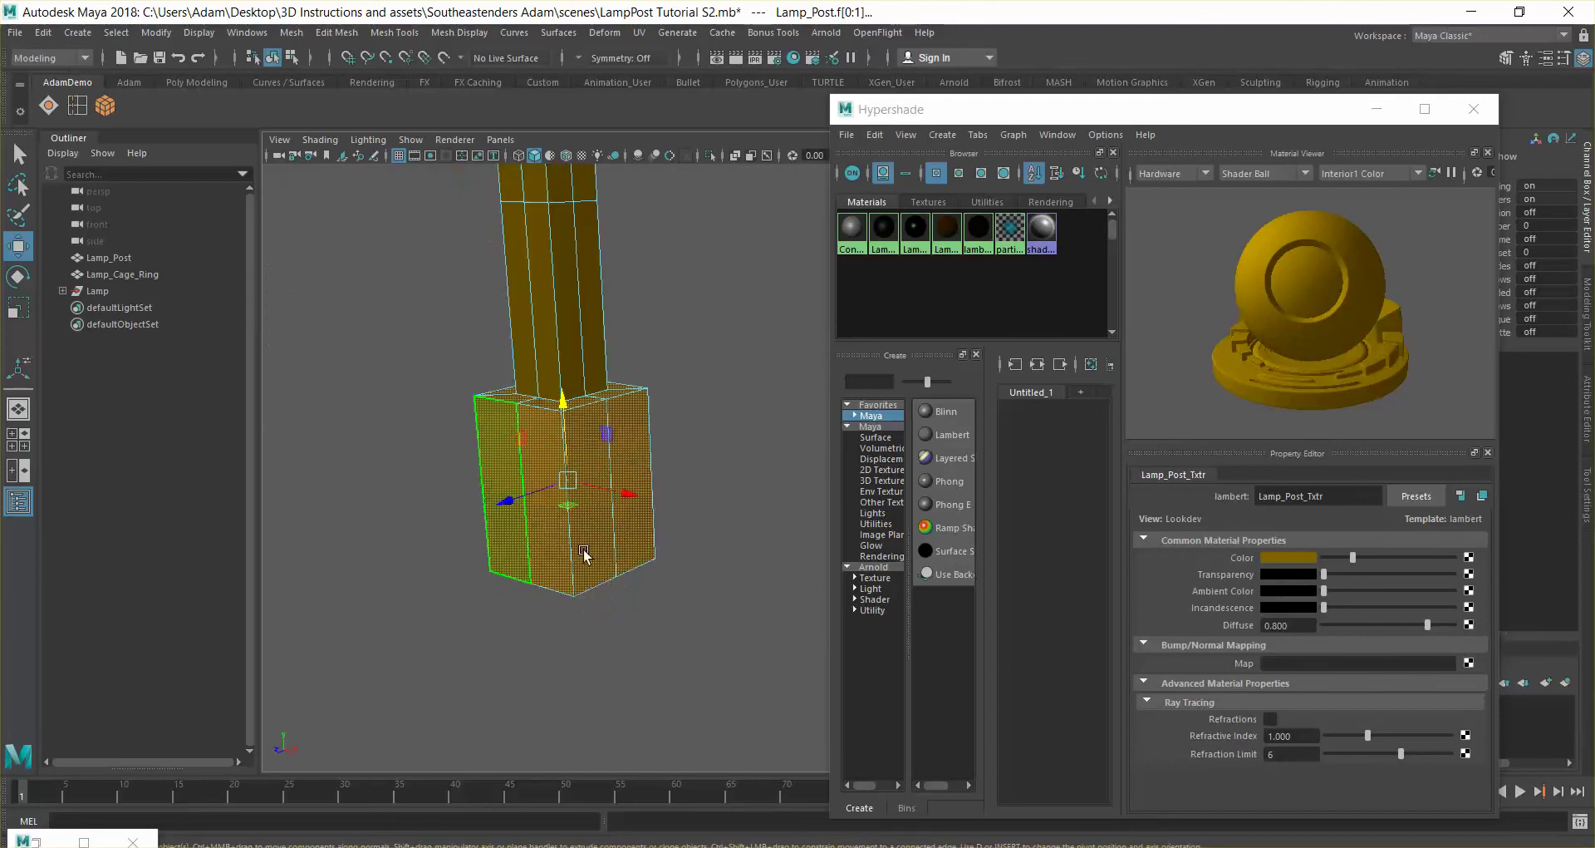
alt+middle_drag(673, 476, 600, 507)
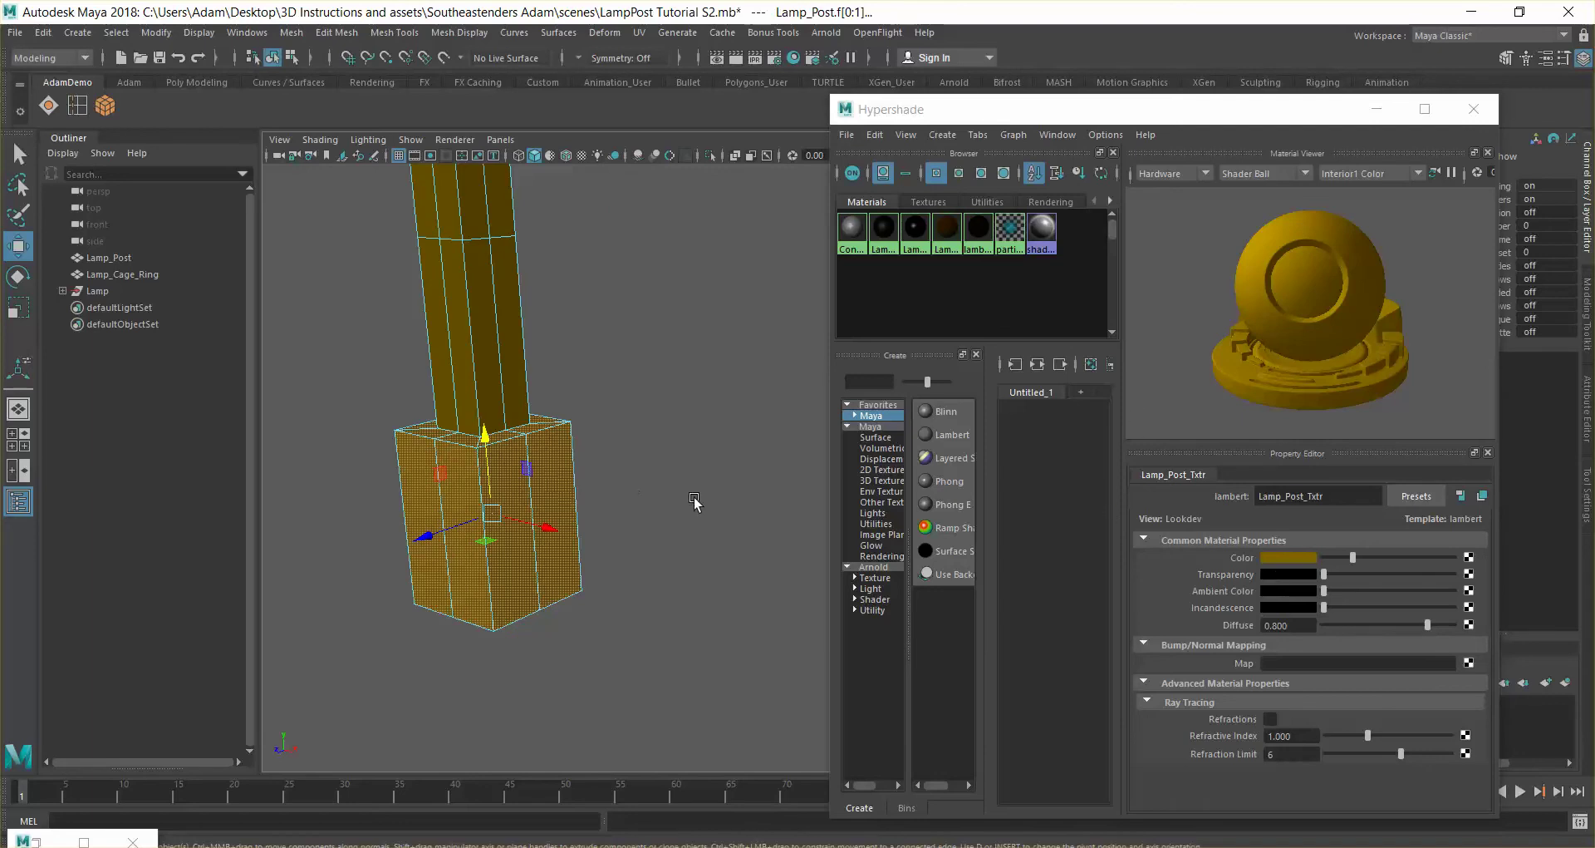
middle_drag(853, 241, 455, 482)
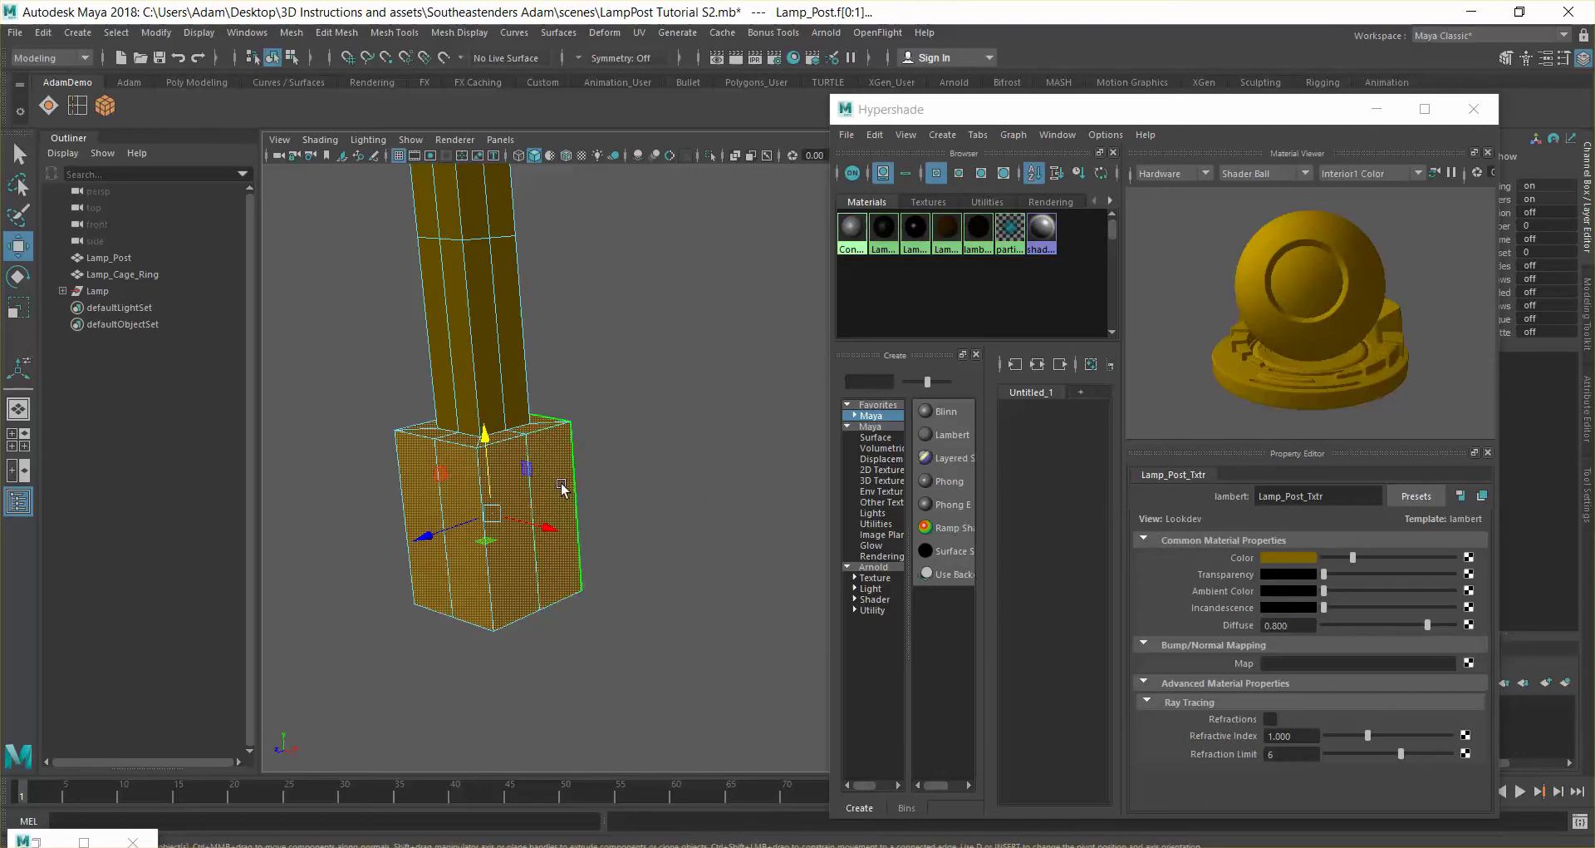
middle_drag(858, 237, 864, 239)
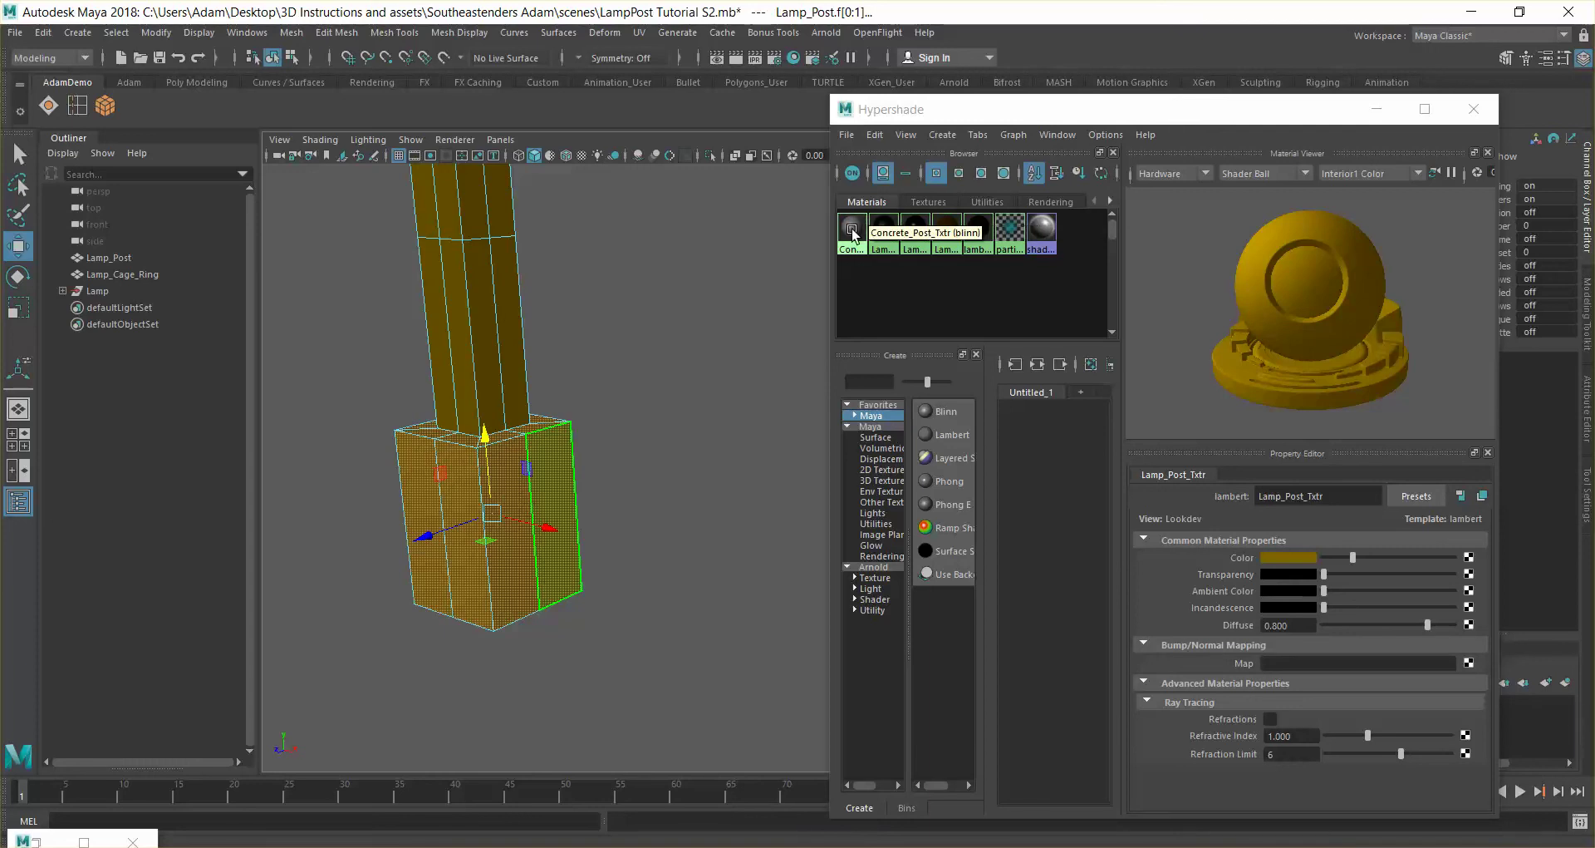
right_drag(855, 236, 854, 197)
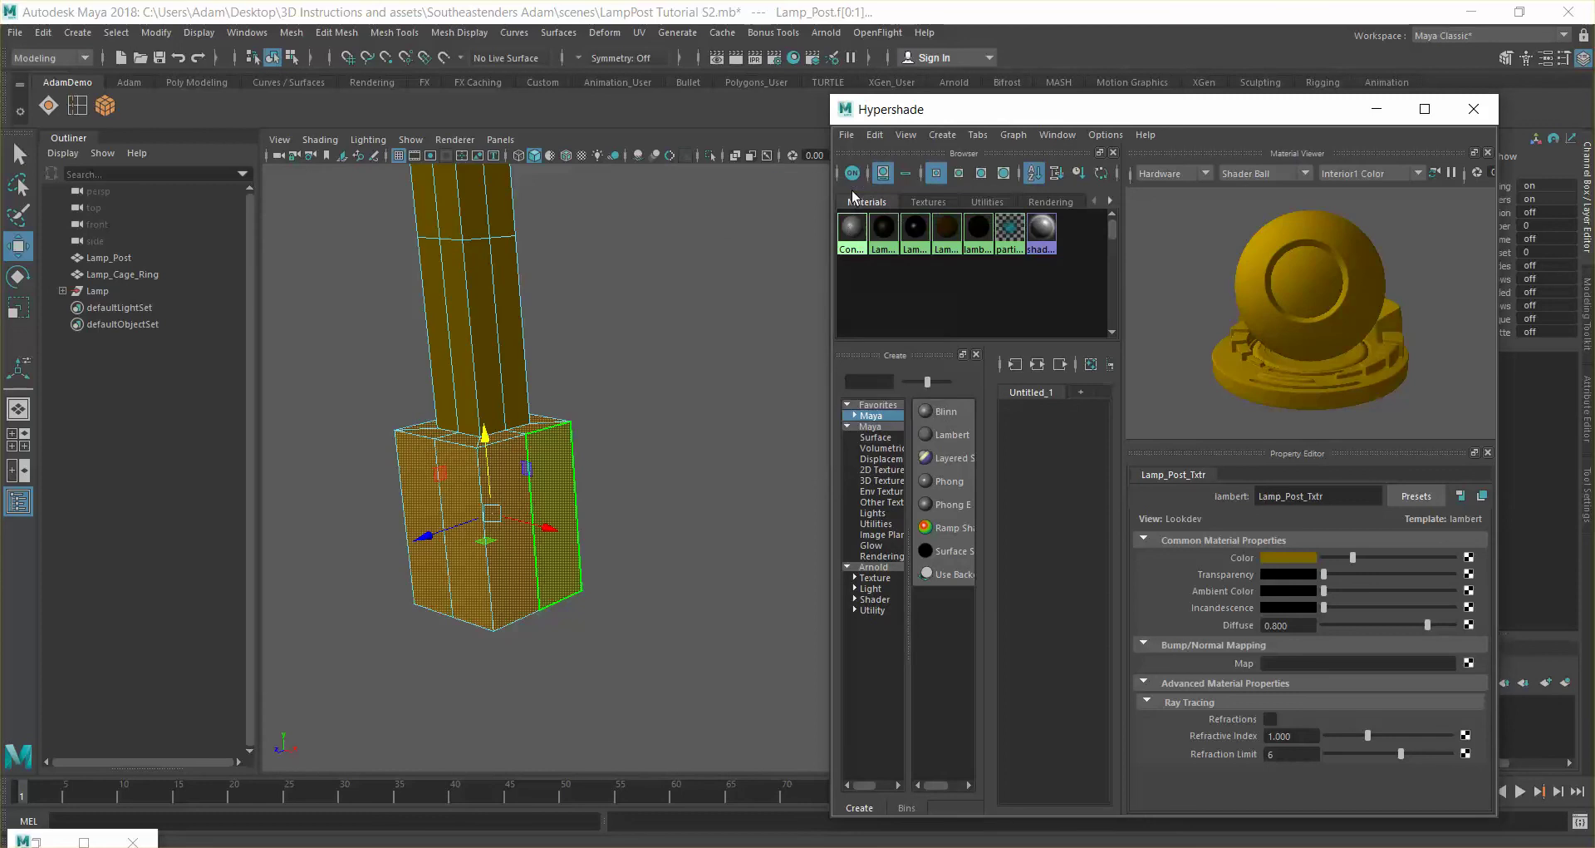
Clear the face selection and frame the whole lamp post and lantern
click(653, 429)
scroll(653, 430, down, 3)
alt+middle_drag(678, 331, 702, 467)
alt+drag(680, 477, 632, 453)
Return the post to Object Mode, view it from near the front, and open Render View
right_drag(632, 402, 706, 378)
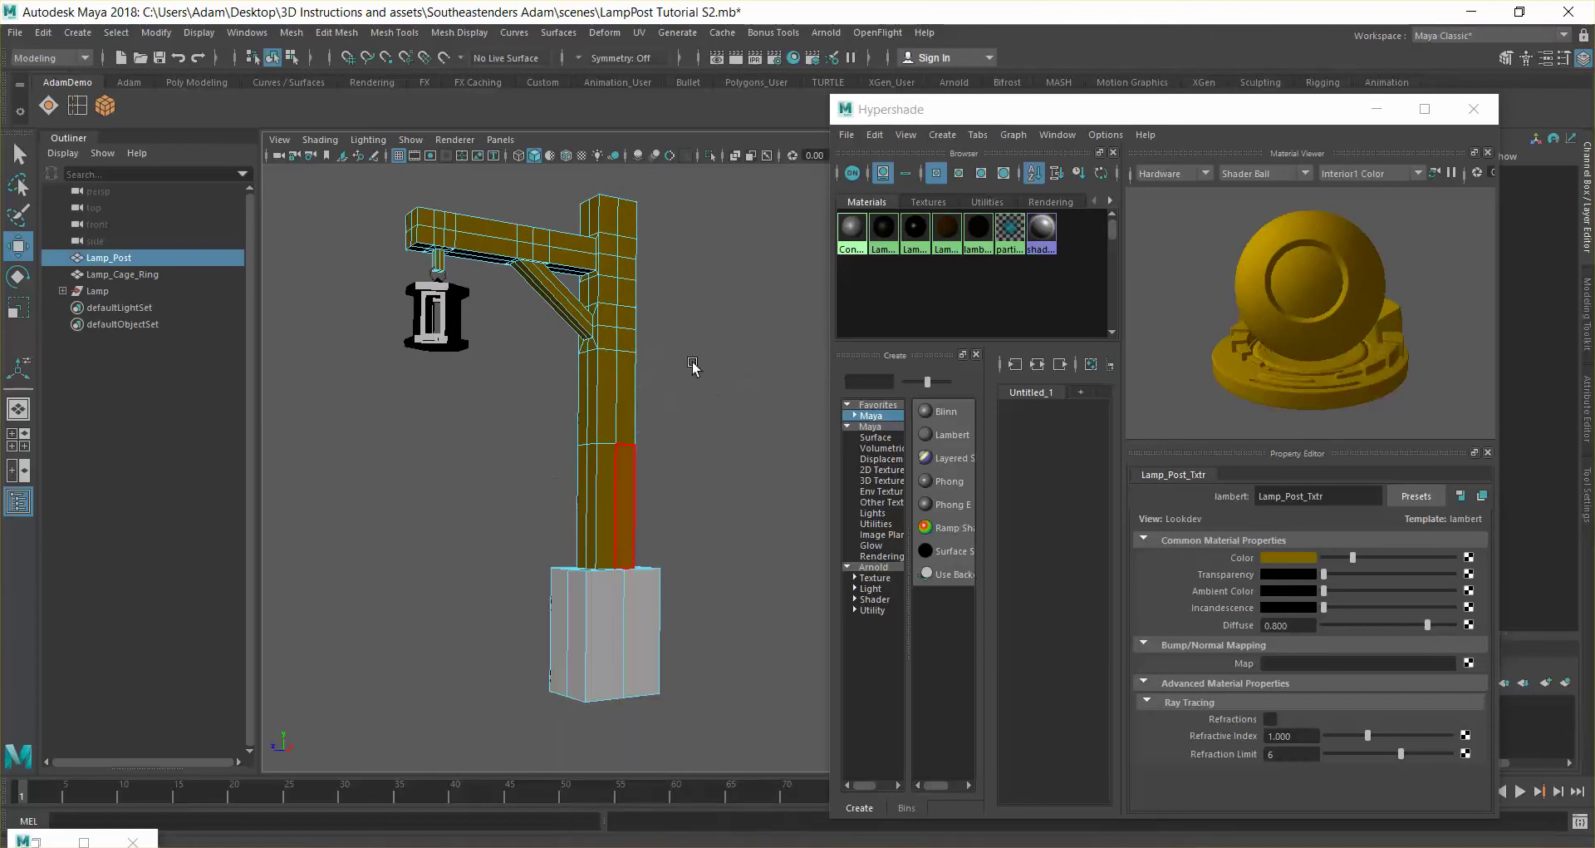
click(692, 364)
mouse_move(693, 364)
alt+mouse_down()
mouse_move(688, 400)
mouse_move(716, 419)
mouse_move(725, 403)
mouse_move(723, 459)
alt+mouse_up()
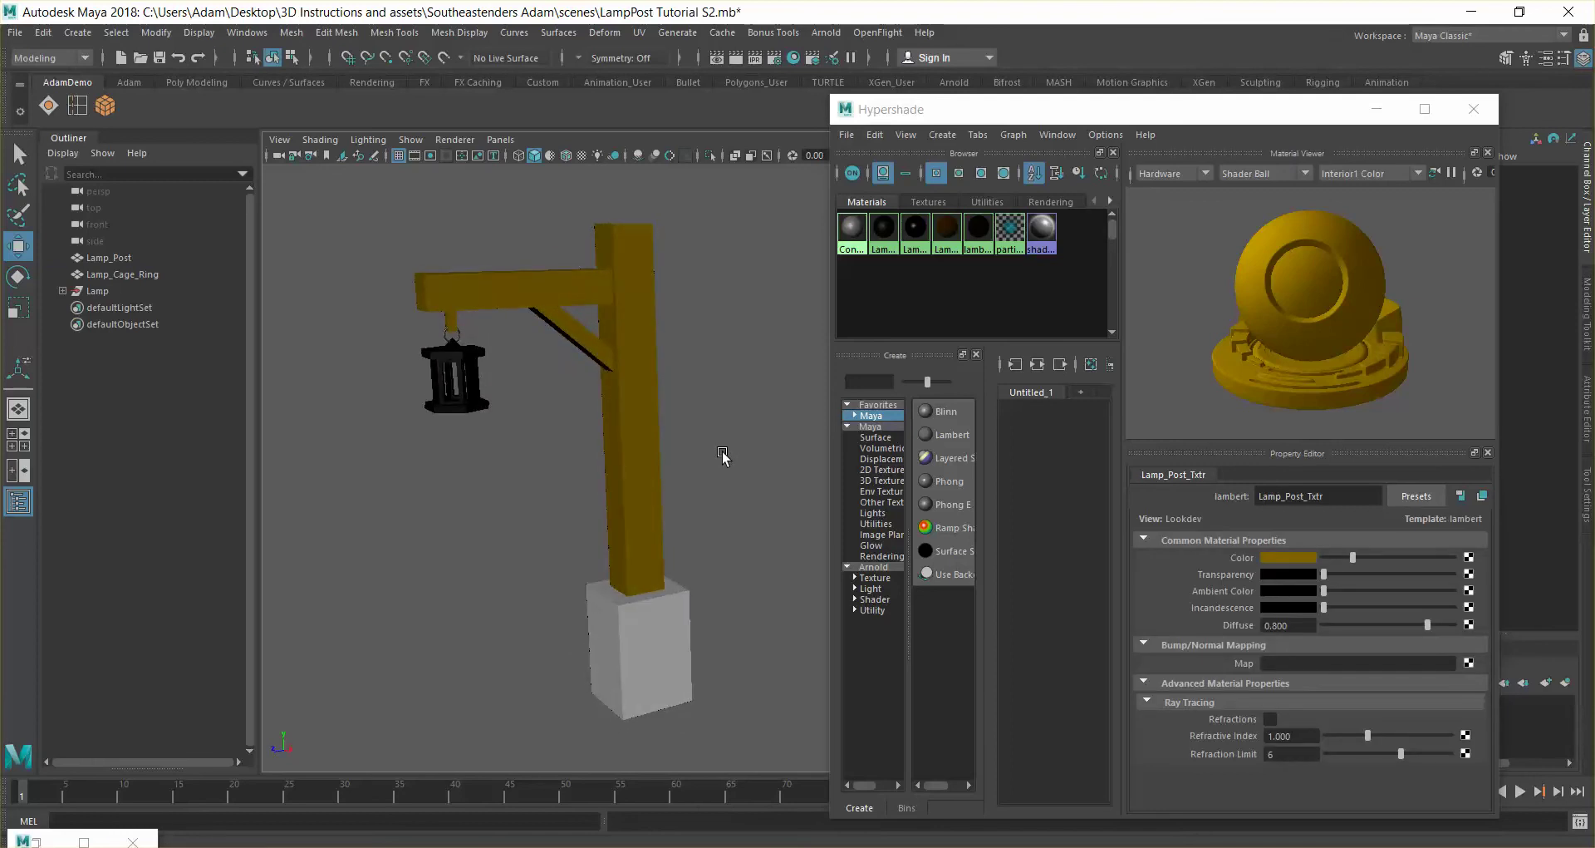
alt+drag(766, 517, 765, 451)
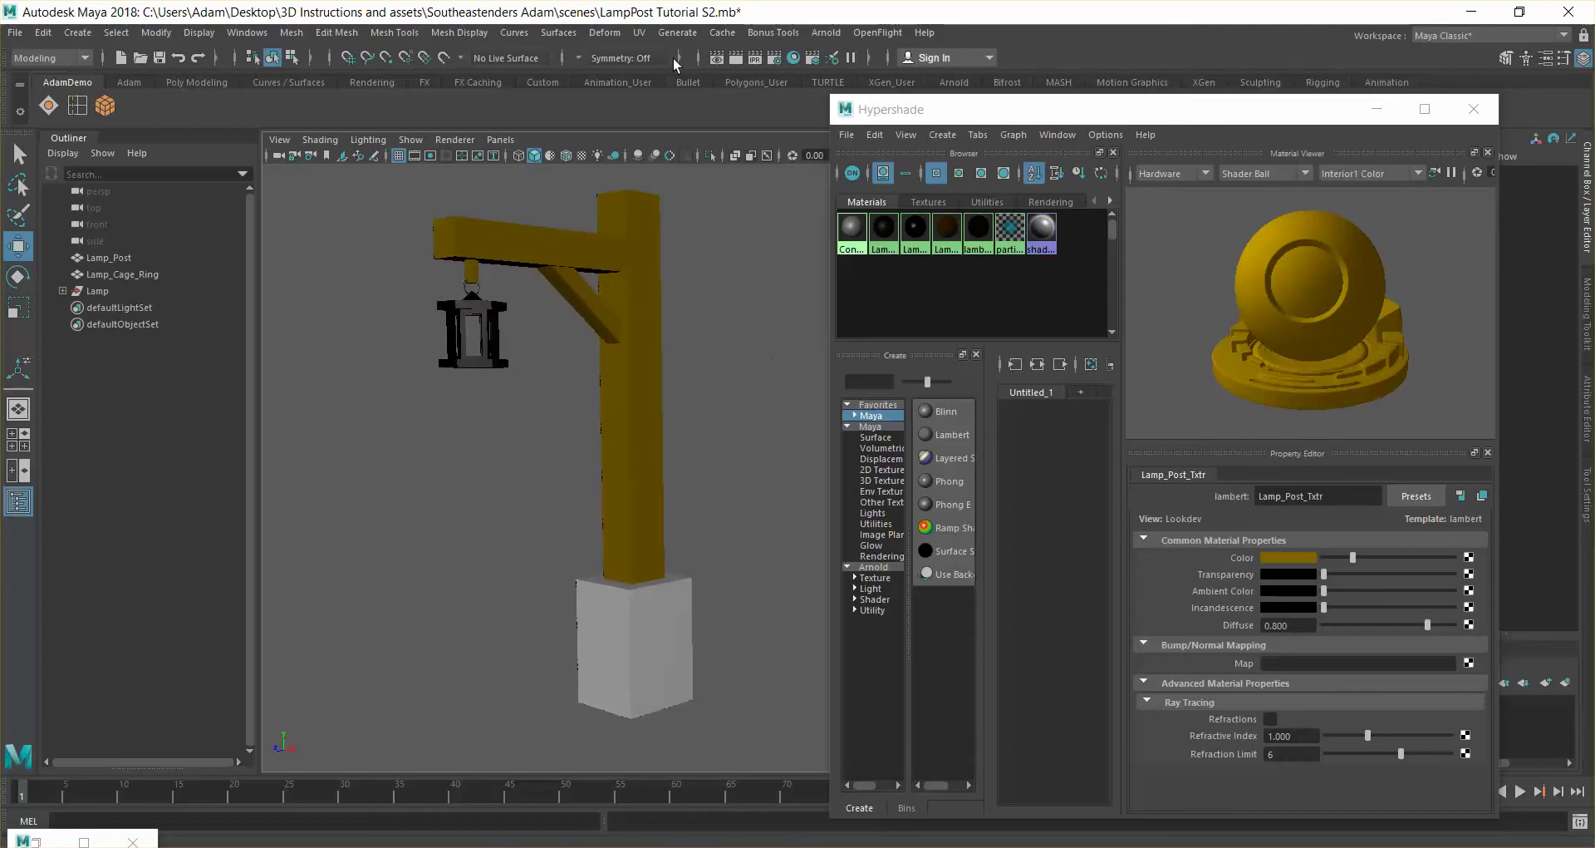
click(716, 58)
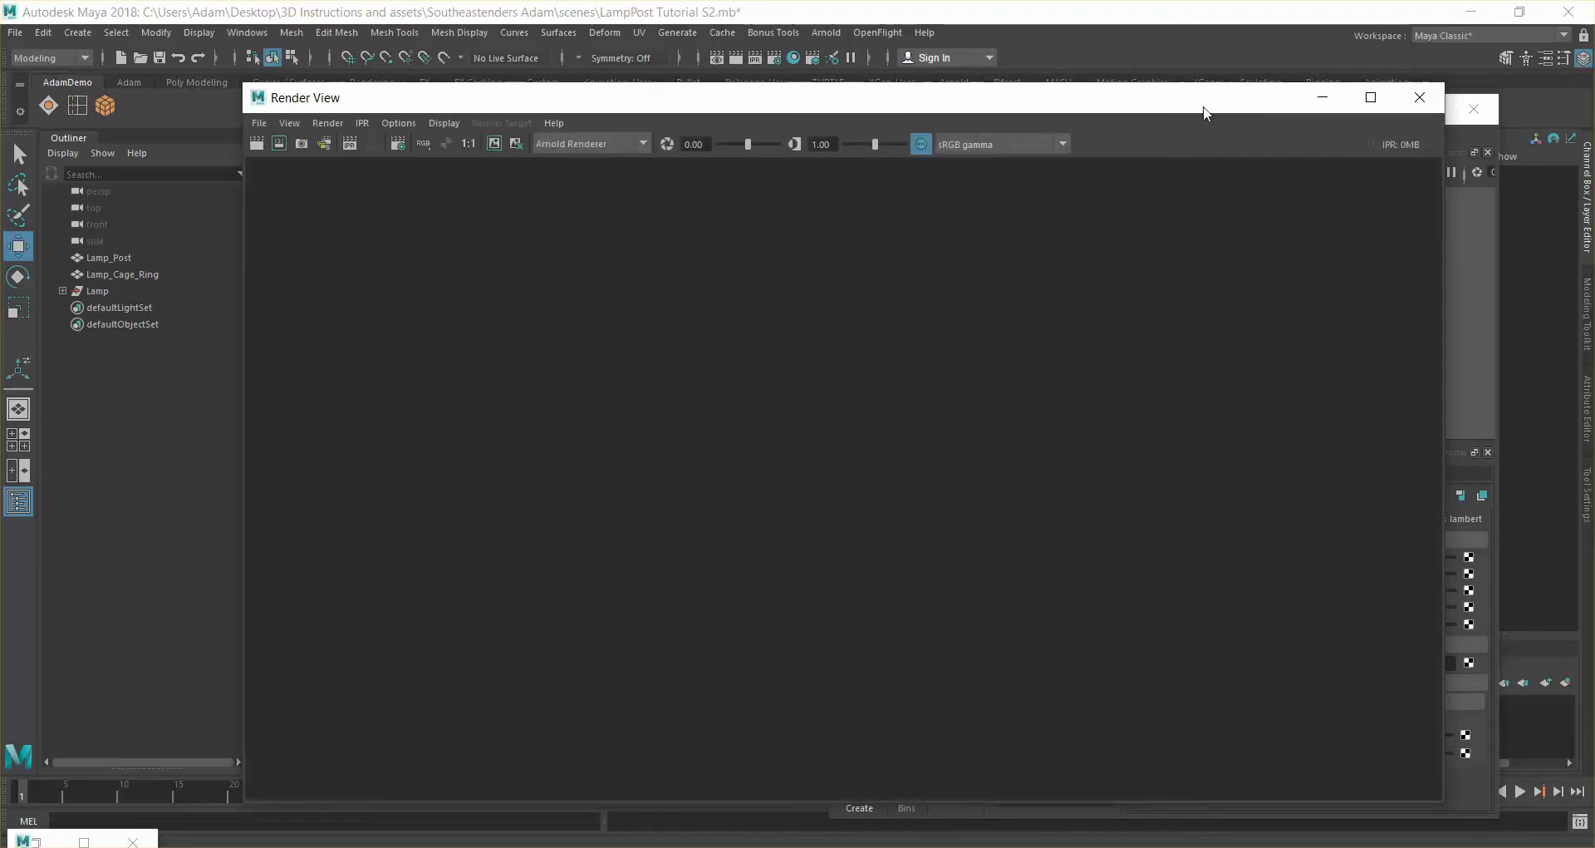
Switch the renderer from Arnold to Maya Software and render the current frame
click(257, 146)
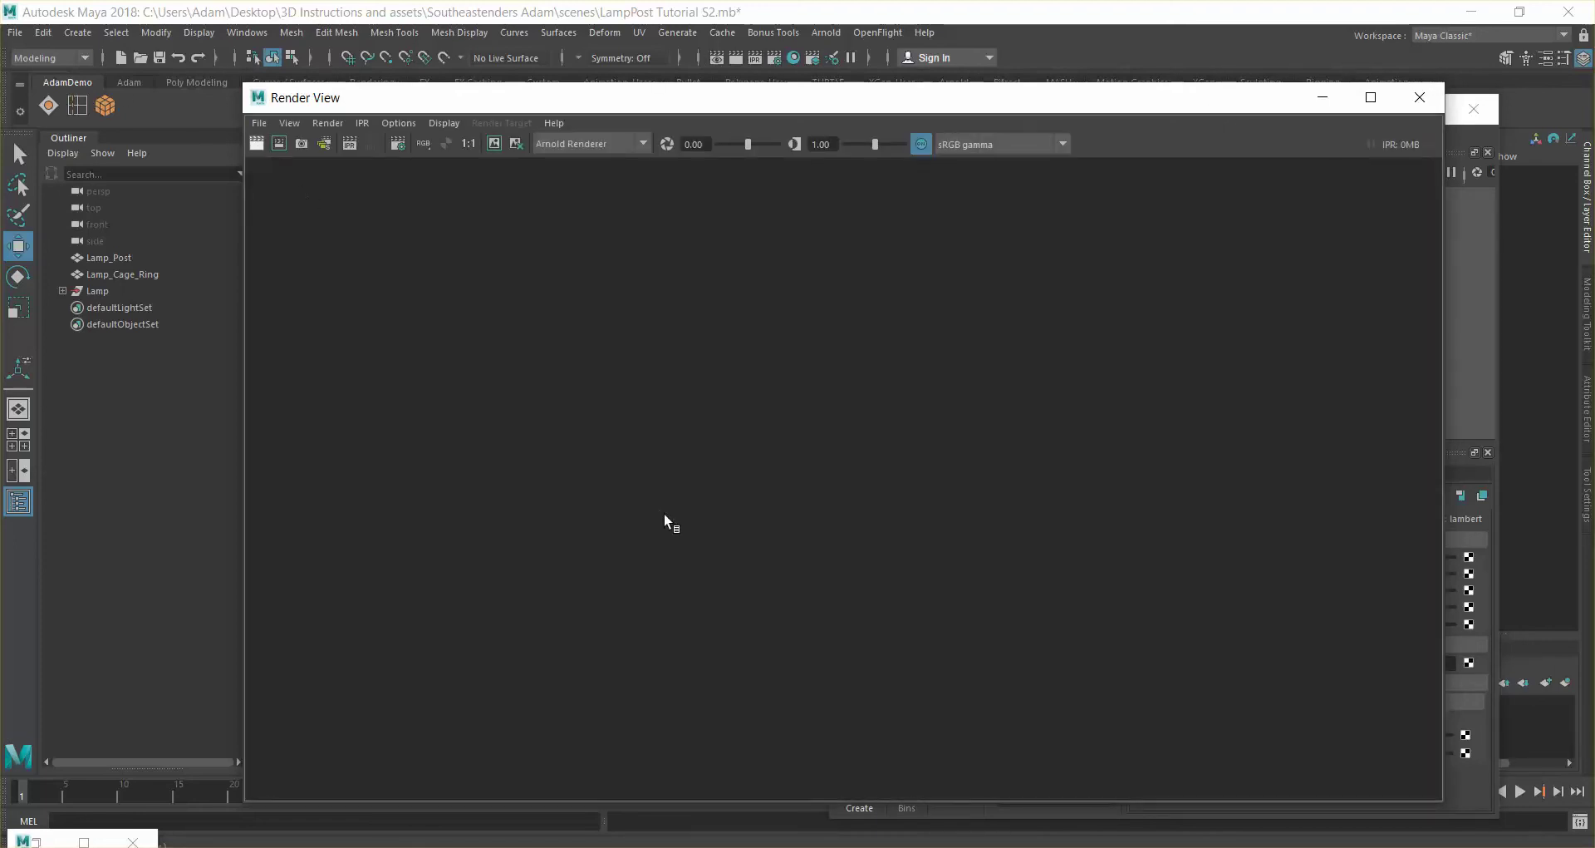
click(608, 145)
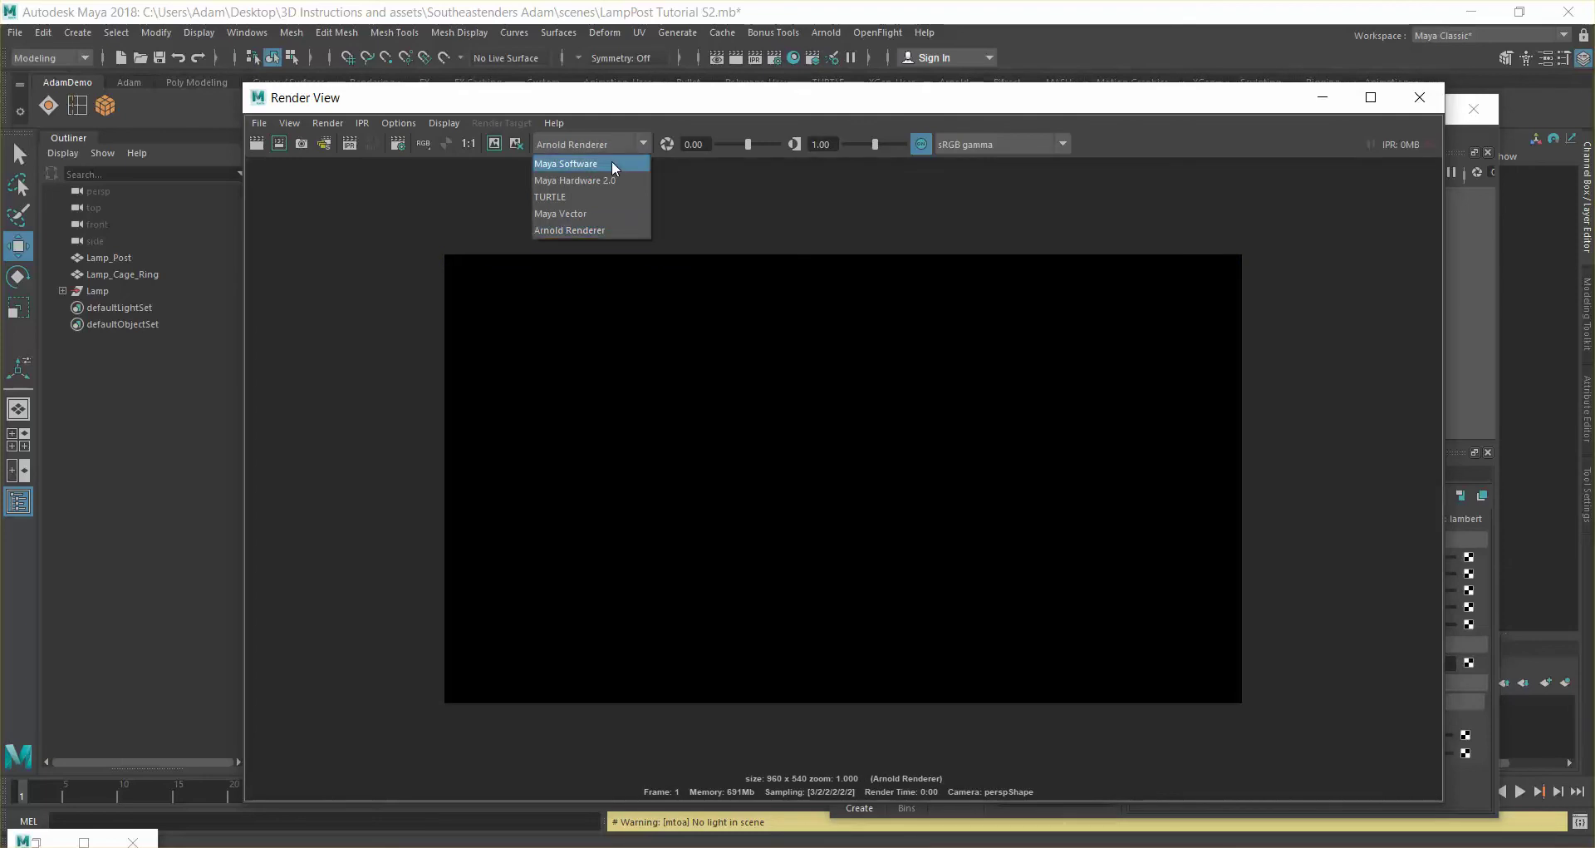
click(611, 162)
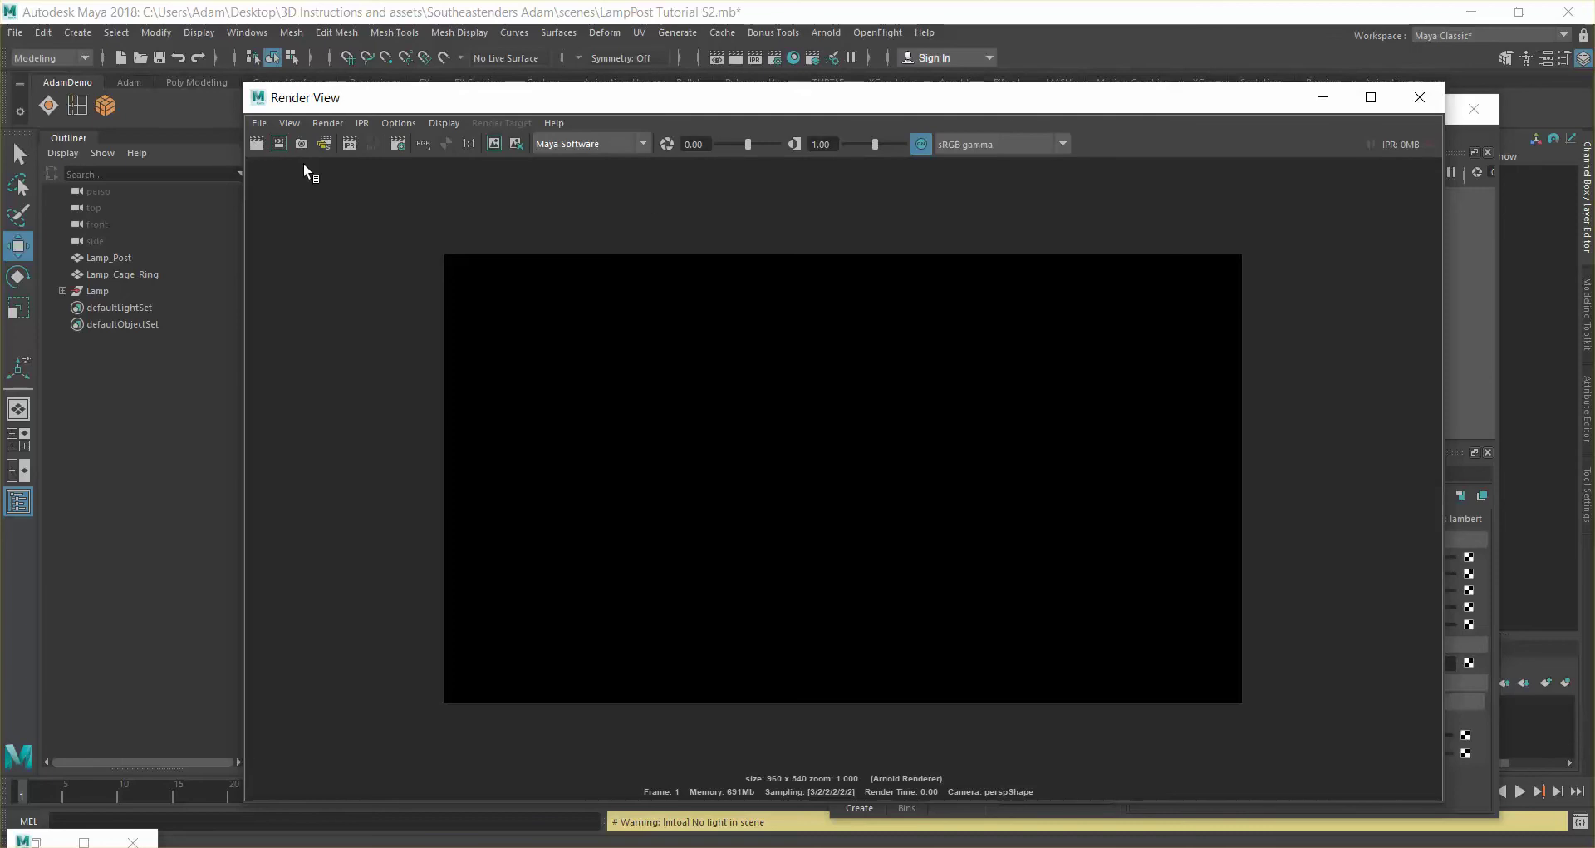
click(257, 144)
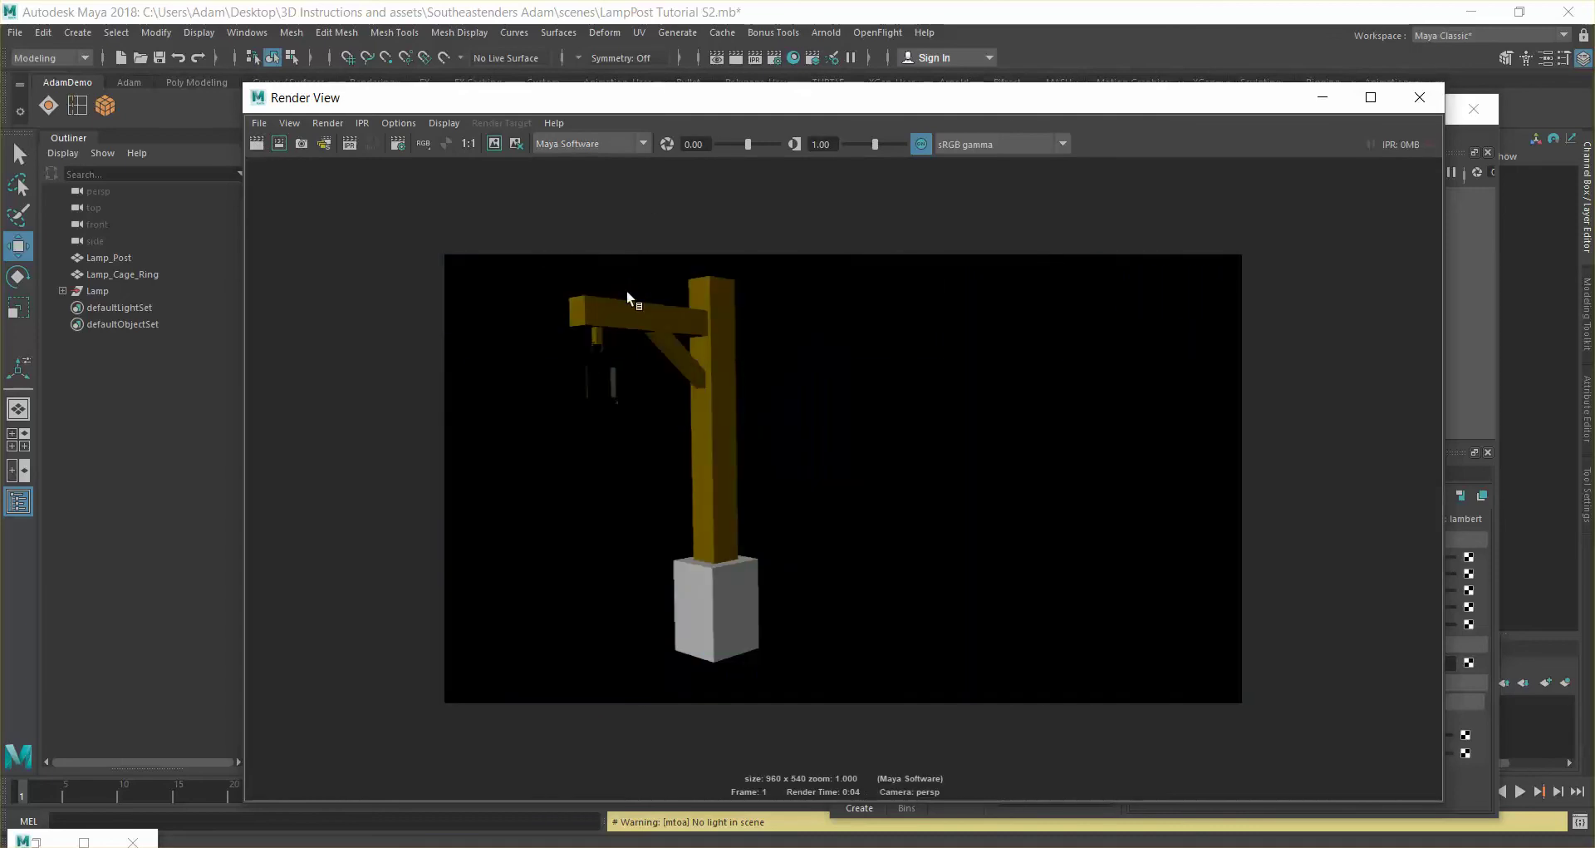
Move Render View aside, orbit the lamp post, and re-render from the new angle
drag(834, 101, 1594, 98)
mouse_move(527, 435)
alt+mouse_down()
mouse_move(579, 451)
mouse_move(612, 434)
mouse_move(522, 422)
mouse_move(550, 421)
alt+mouse_up()
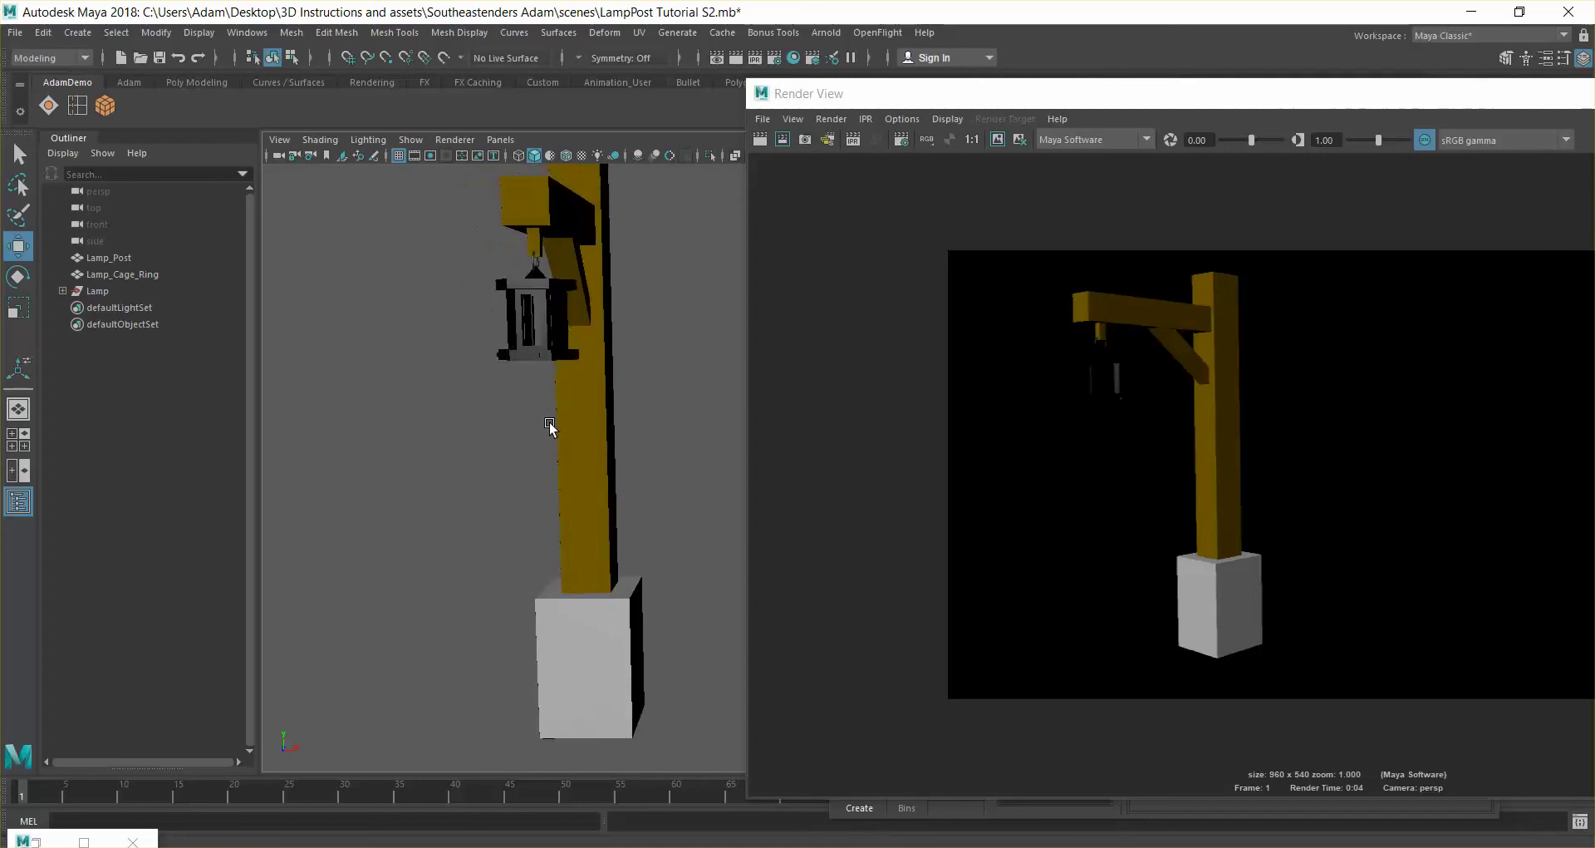
click(773, 139)
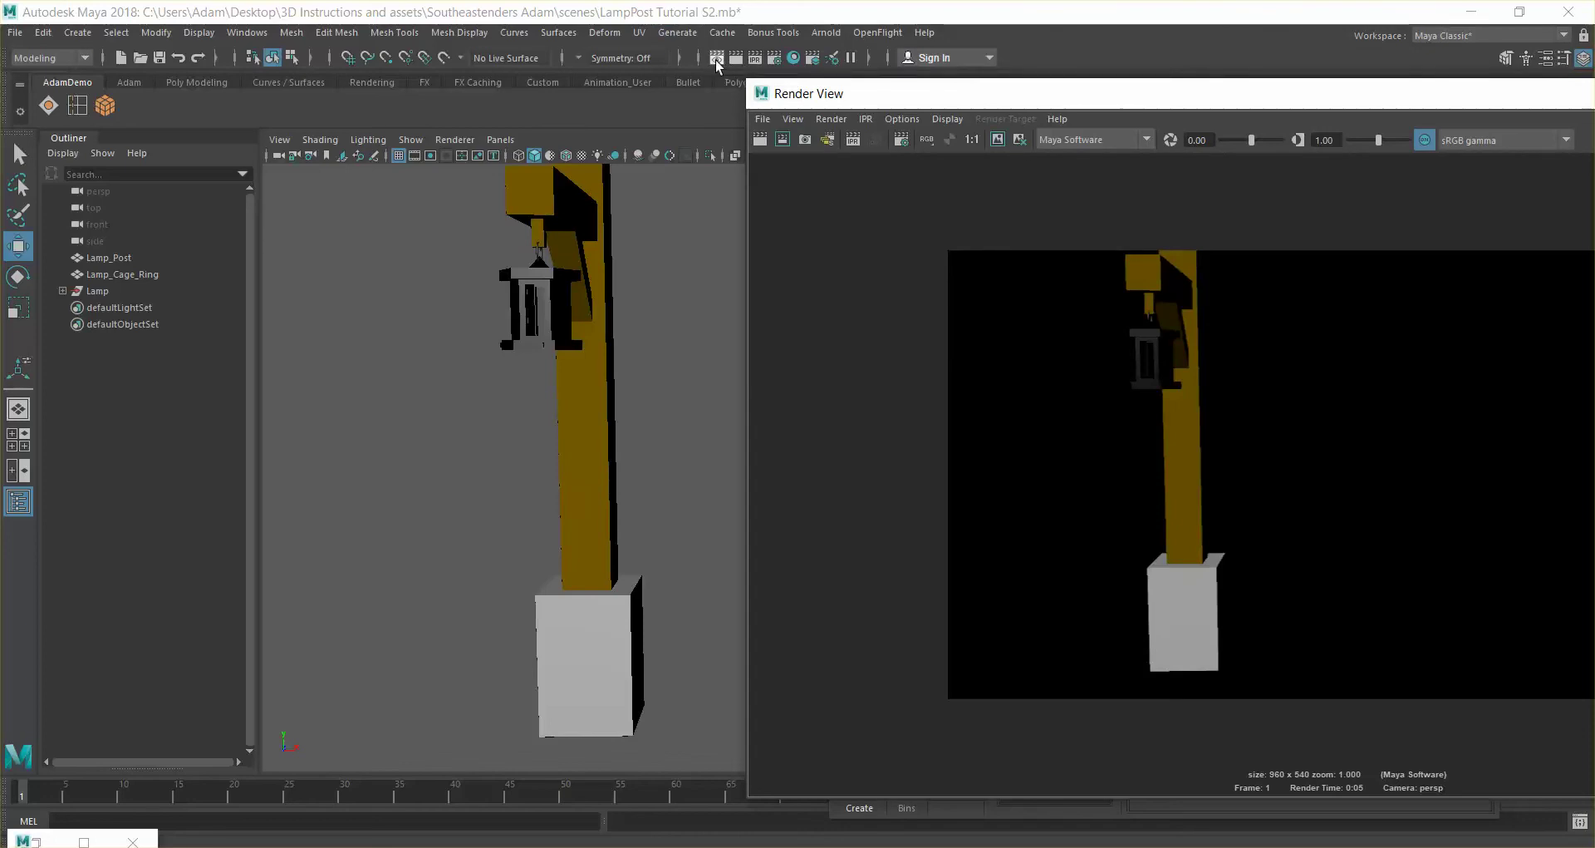
drag(1030, 95, 615, 83)
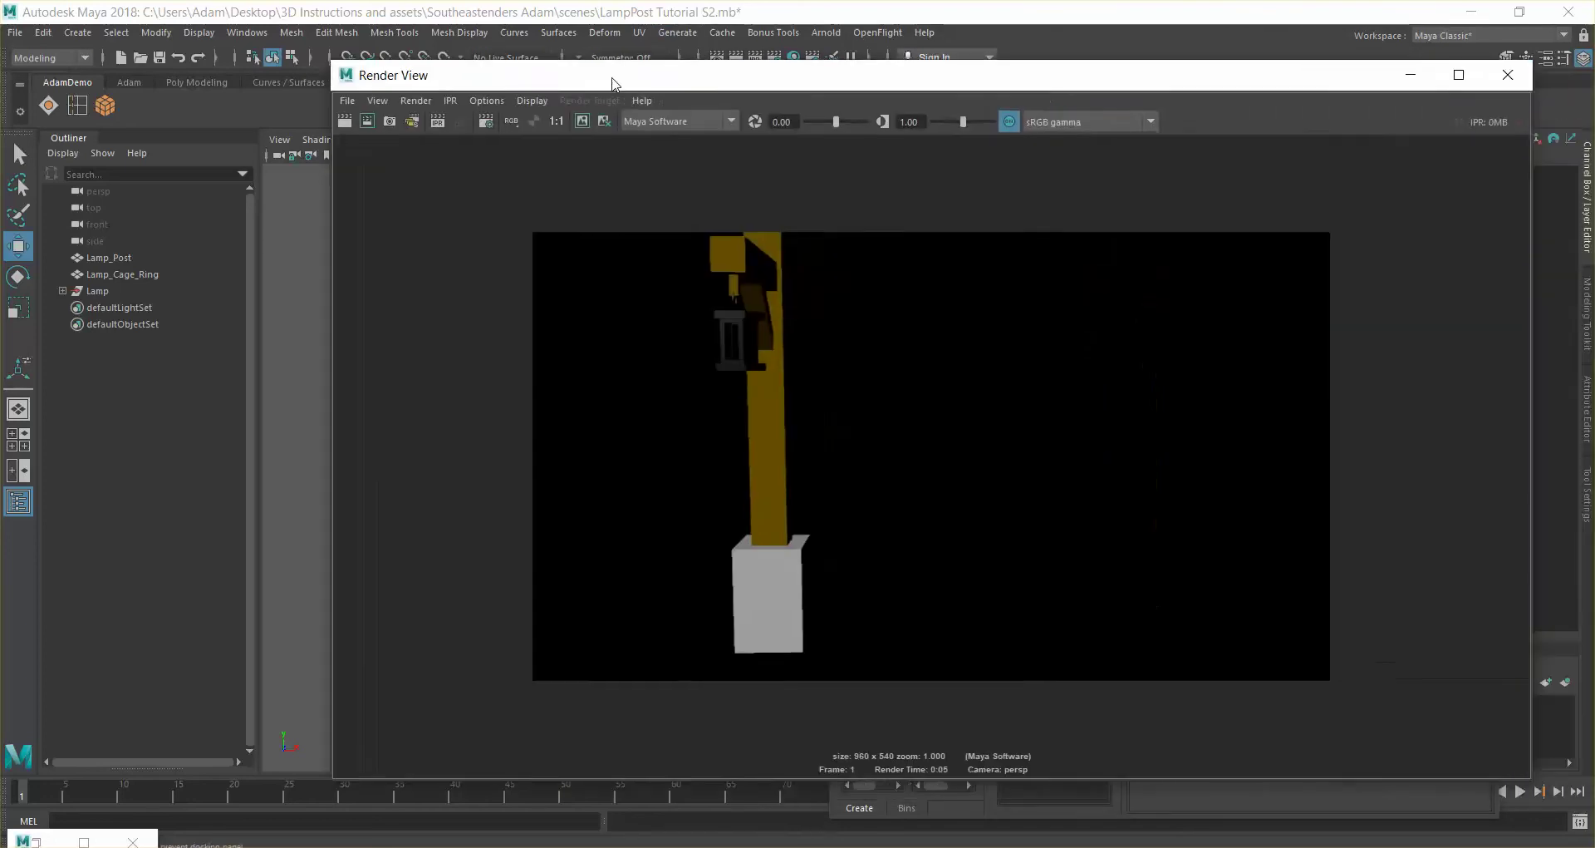
Close Render View, minimise Hypershade, and re-centre the lamp post in the perspective viewport
click(1439, 74)
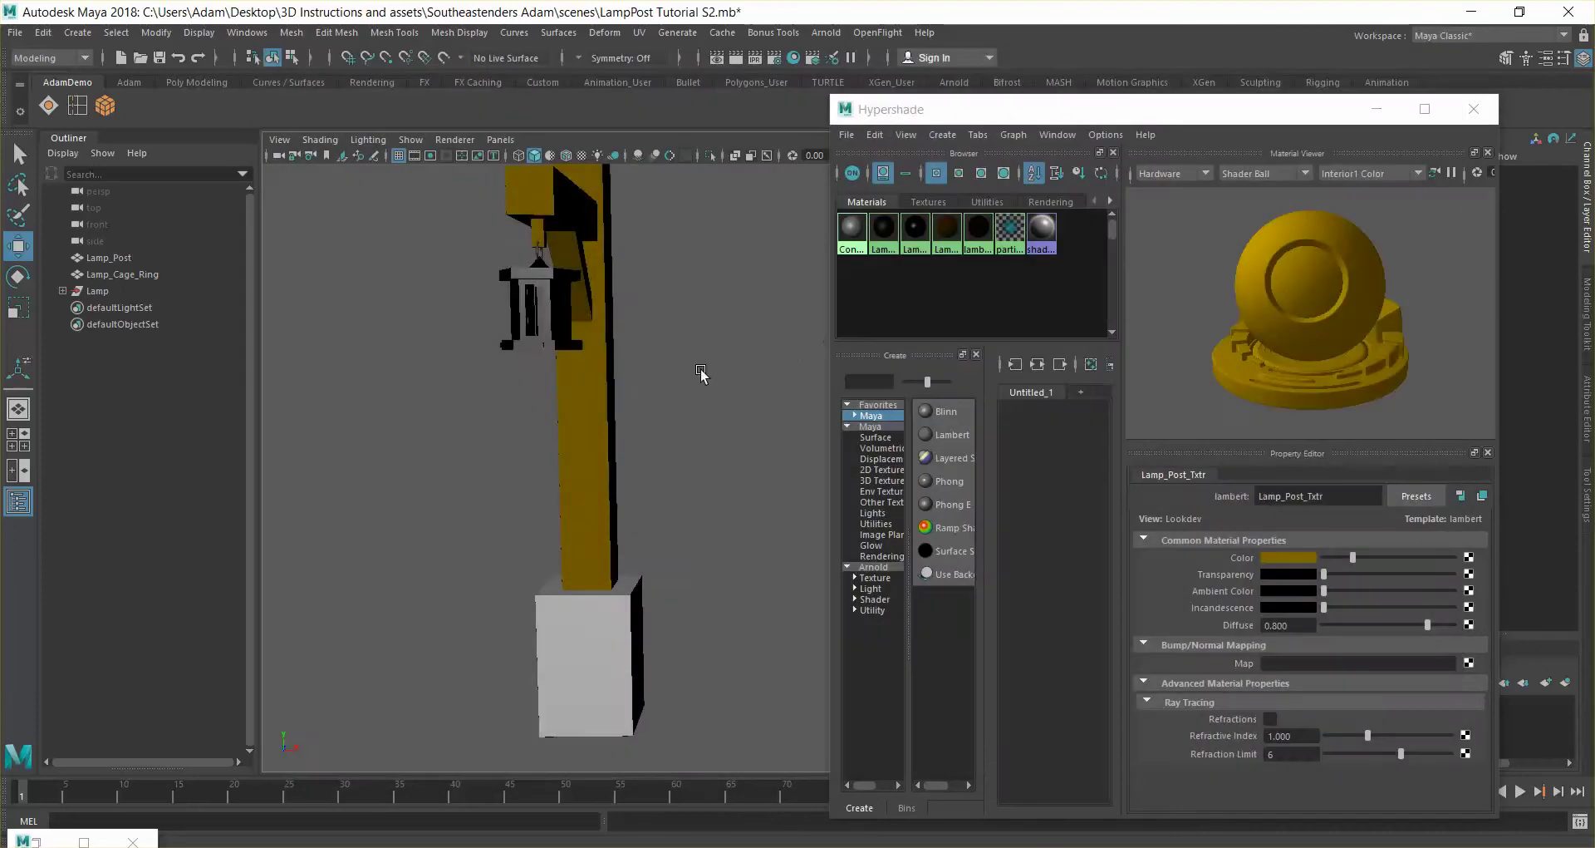
click(1376, 109)
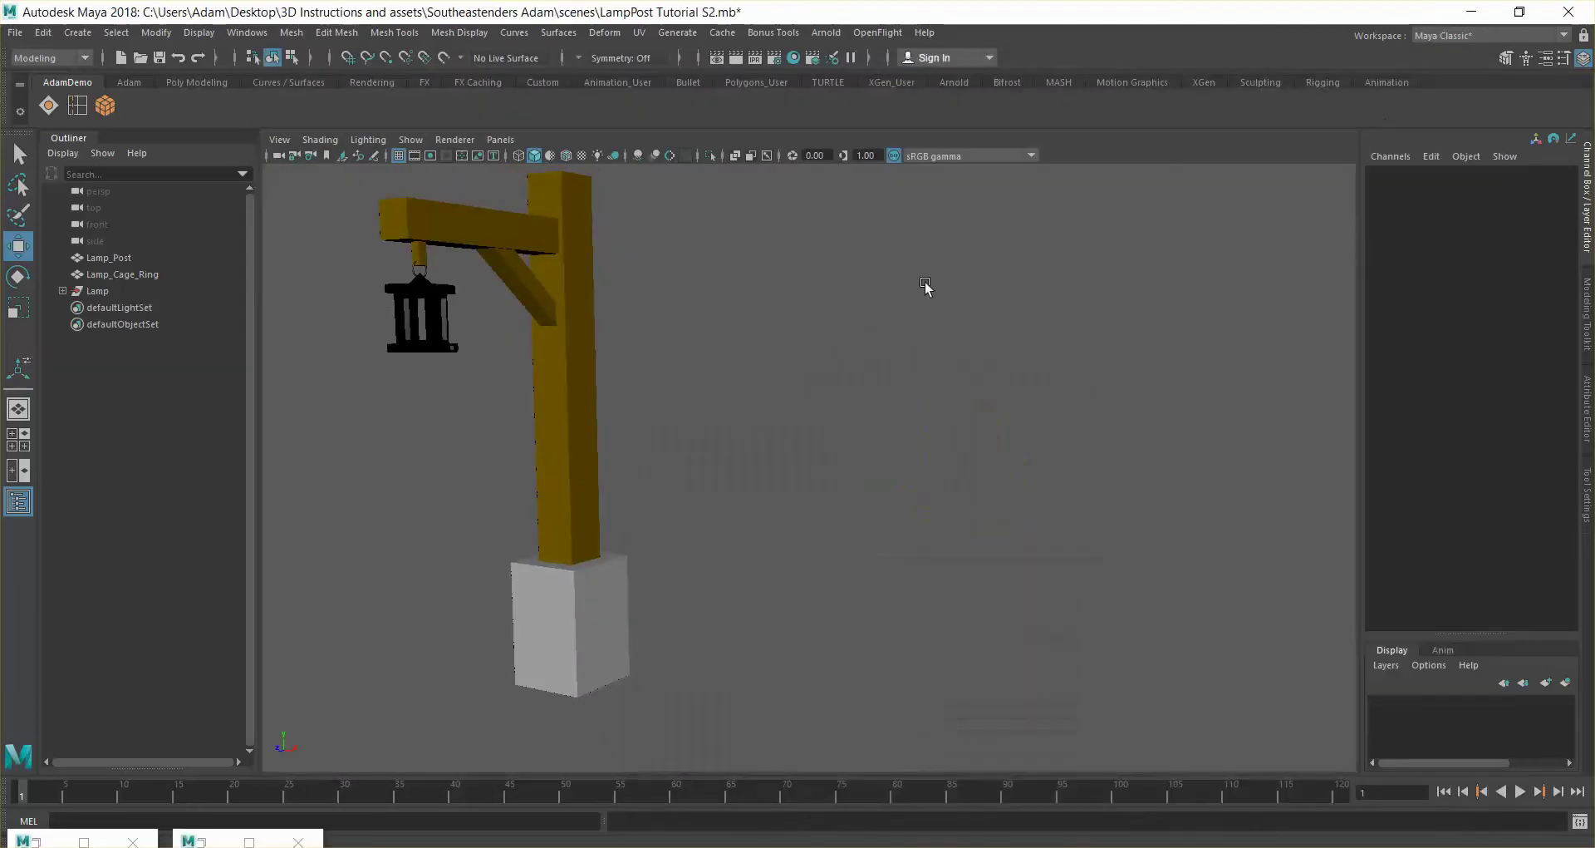
alt+middle_drag(933, 320, 1089, 318)
alt+drag(850, 392, 817, 279)
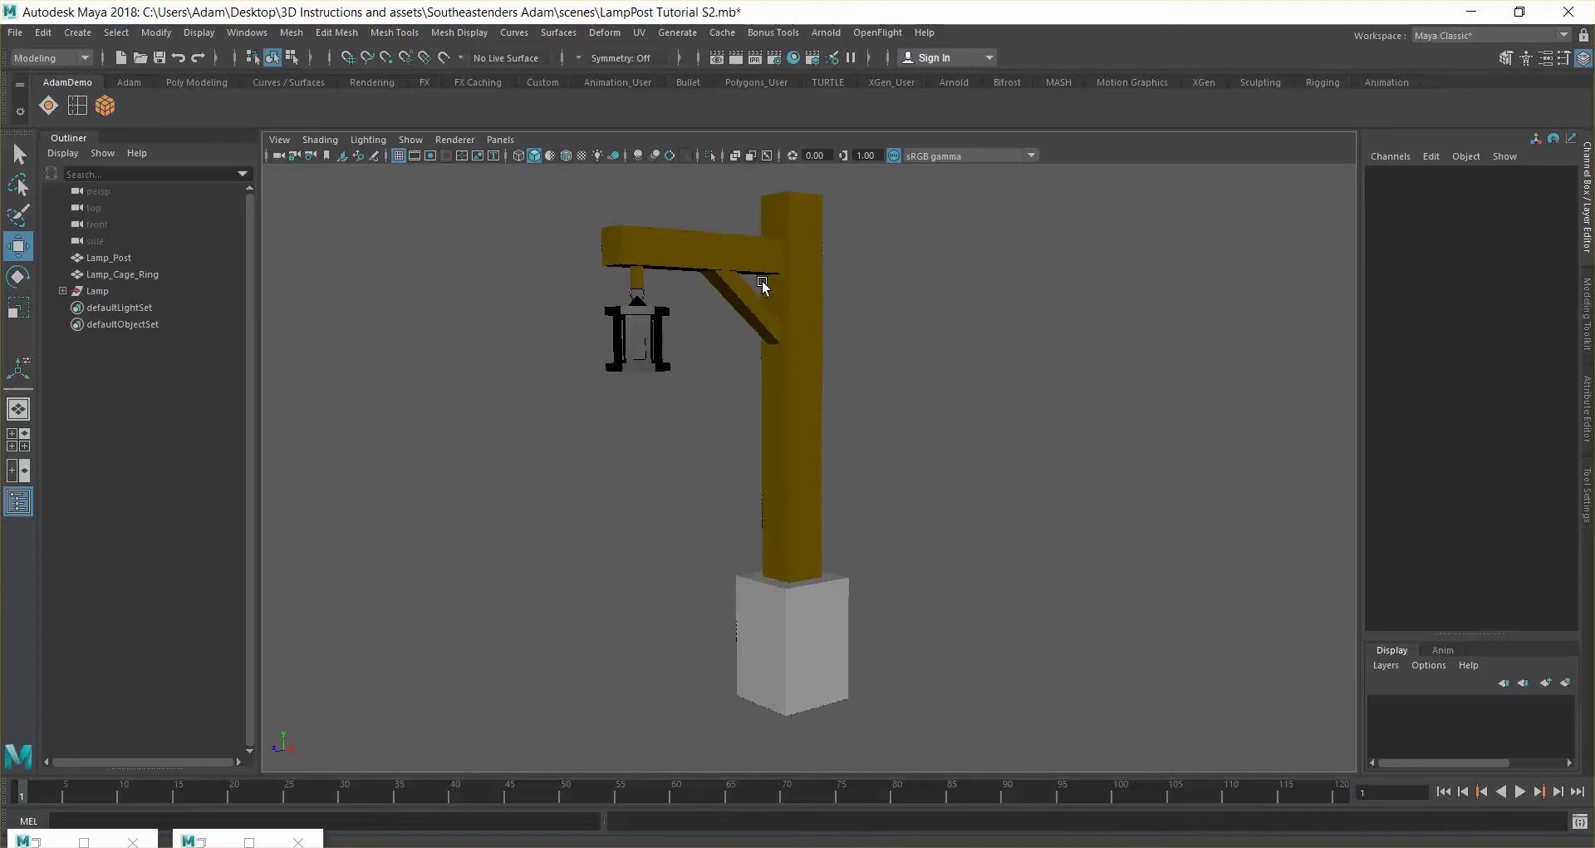
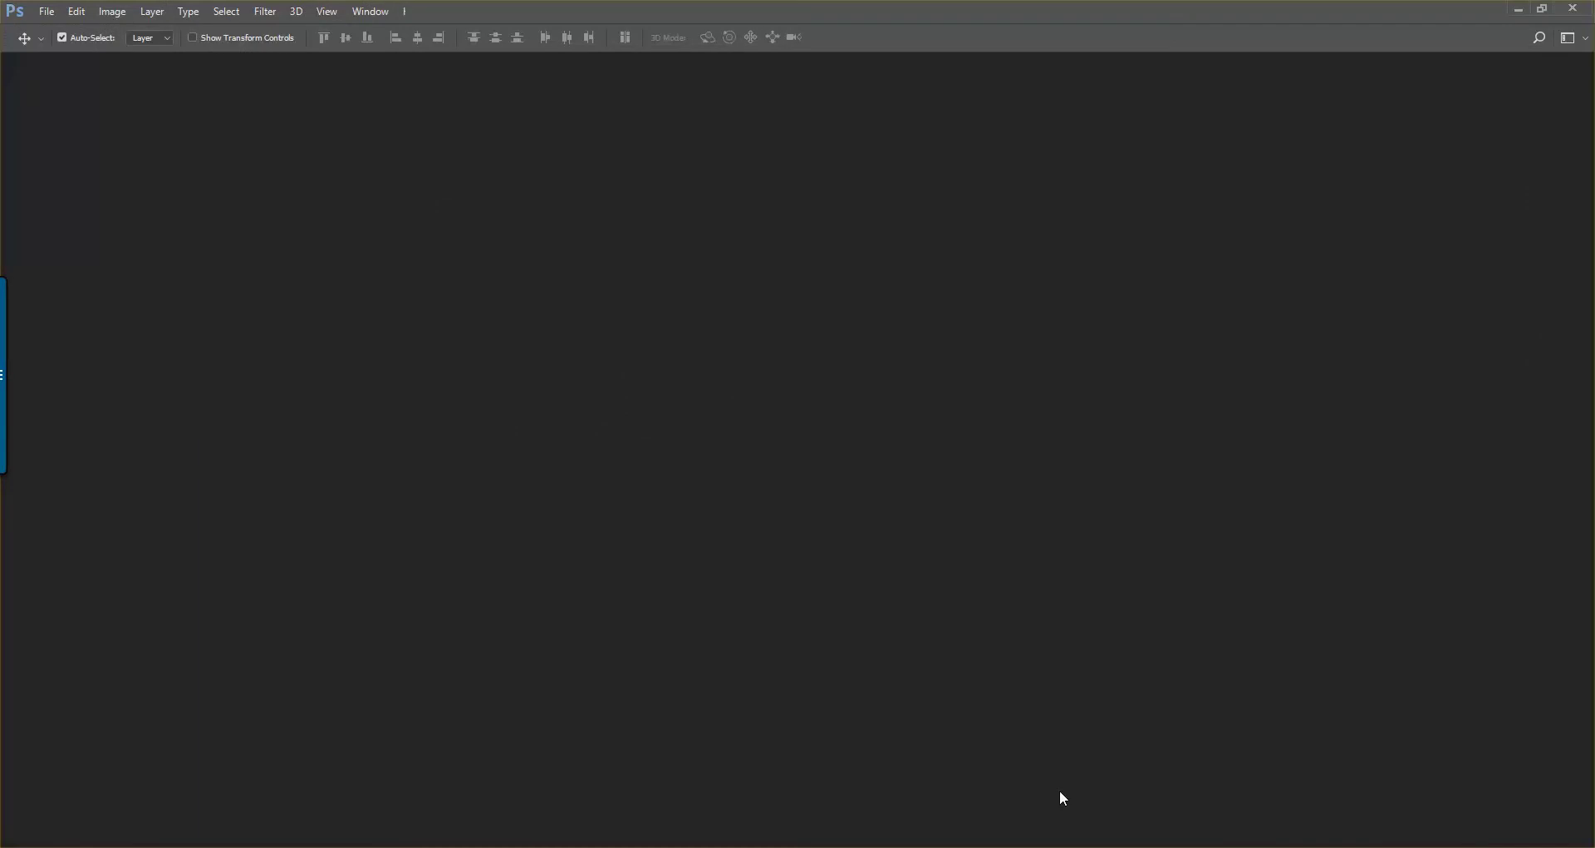
Preview Wood Concrete.jpg in Photos, switching briefly to Photoshop and back to the image
click(938, 846)
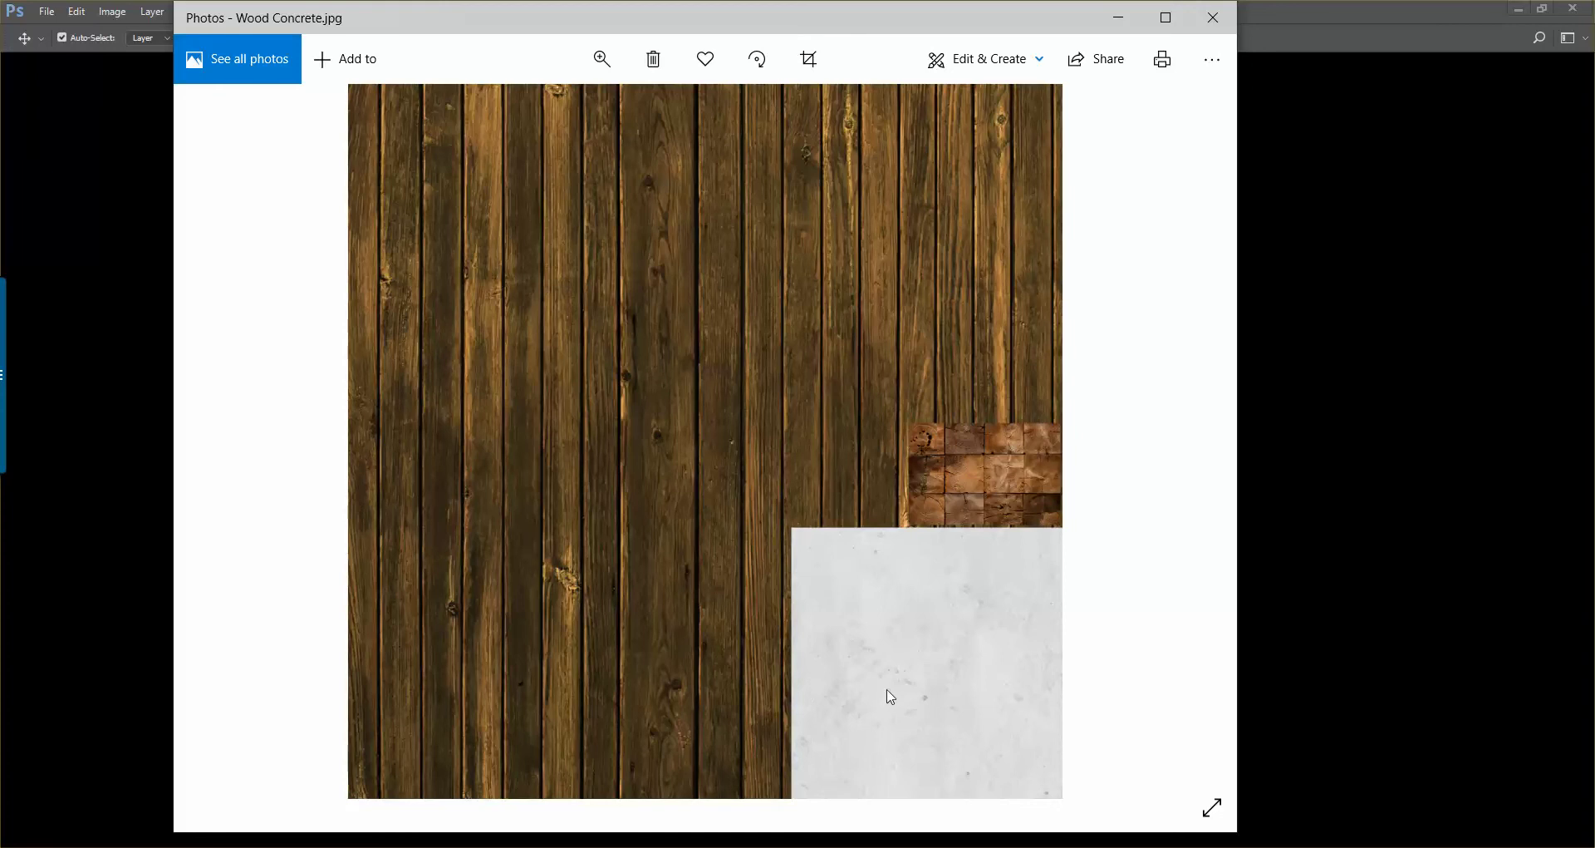
key(alt+Tab)
key(alt+Tab)
key(alt+Tab)
key(alt+Tab)
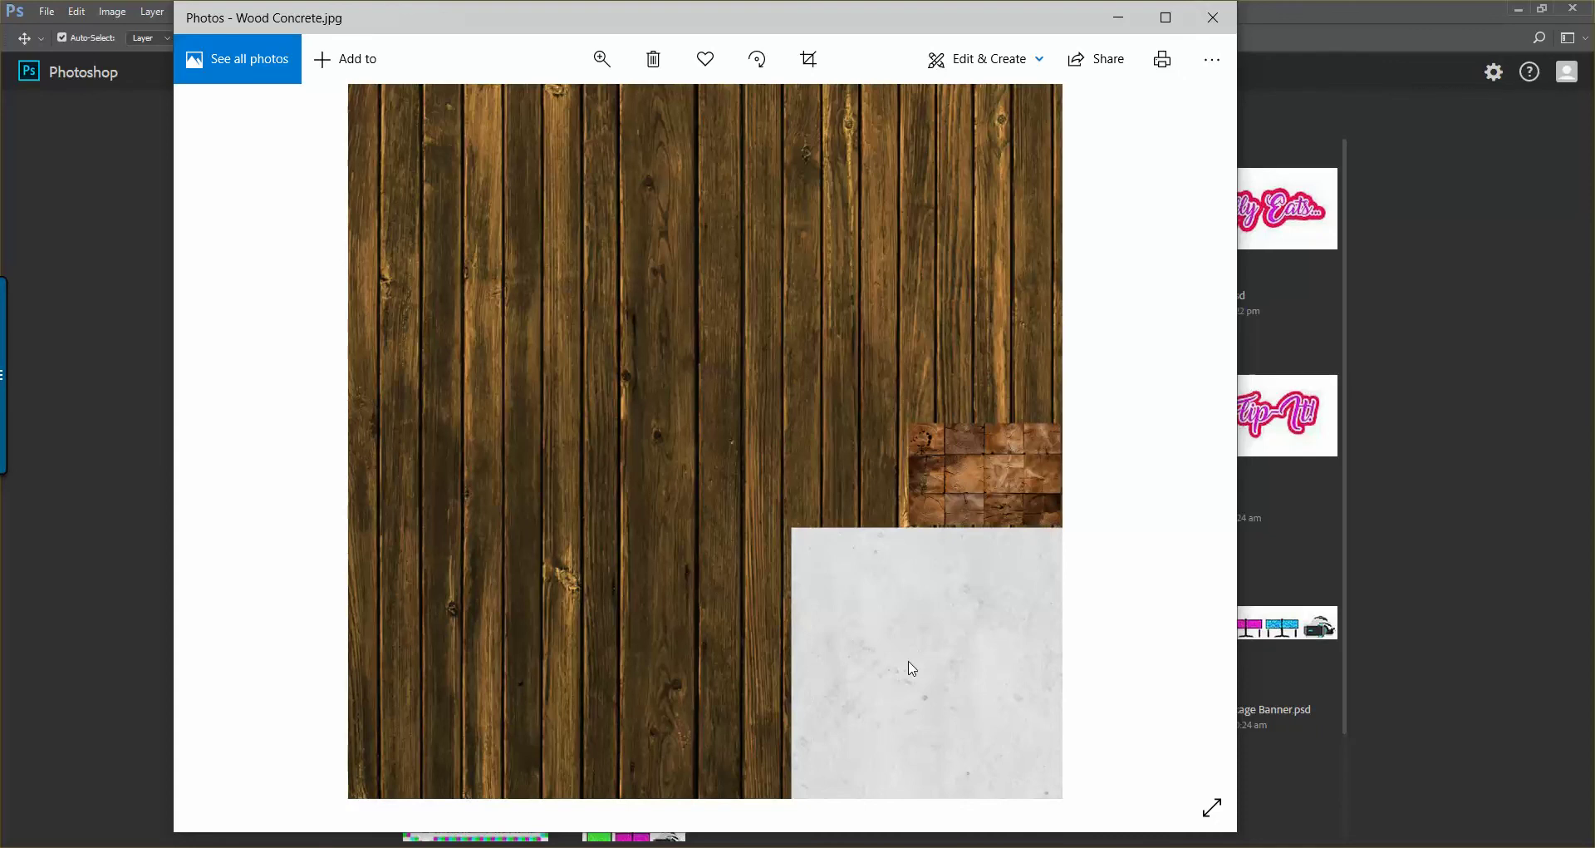
click(1429, 7)
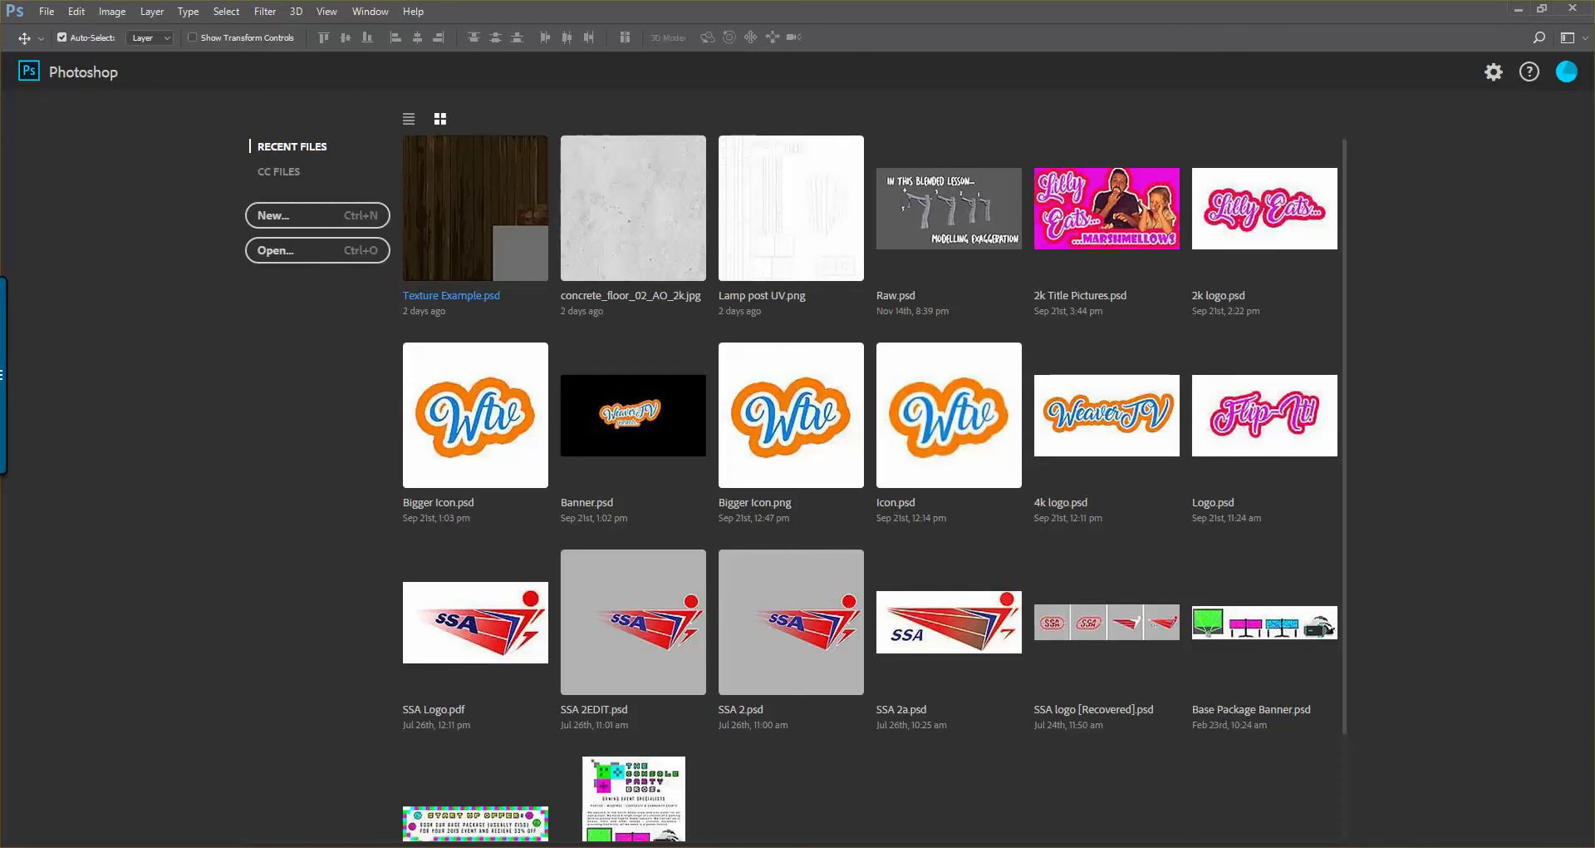
click(831, 847)
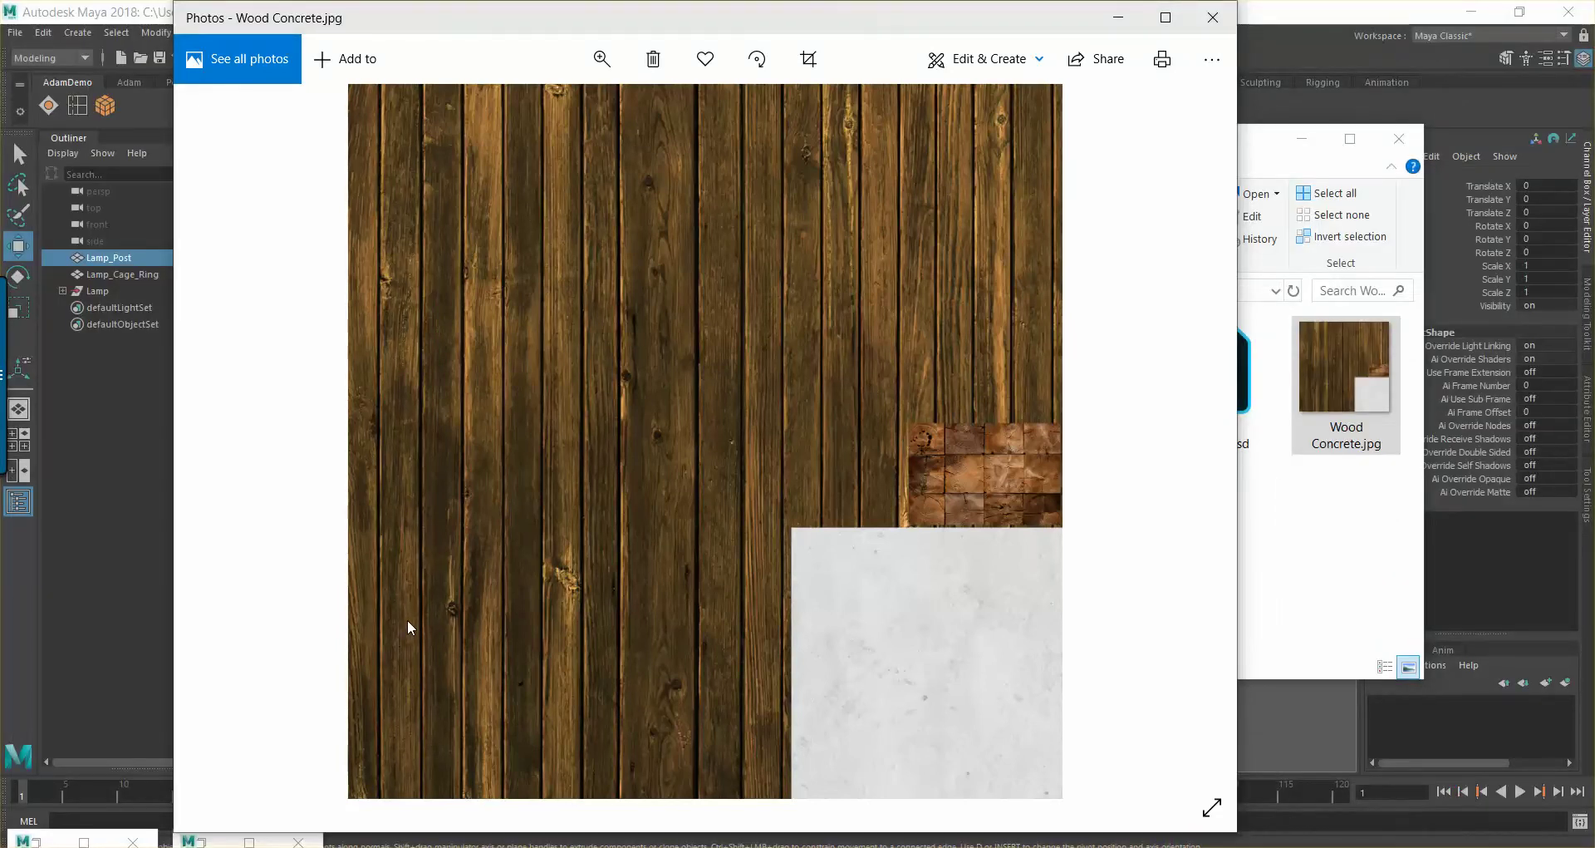
Put the Photos viewer away, bring the Maya lamp post scene forward, and select Lamp_Post
click(1119, 17)
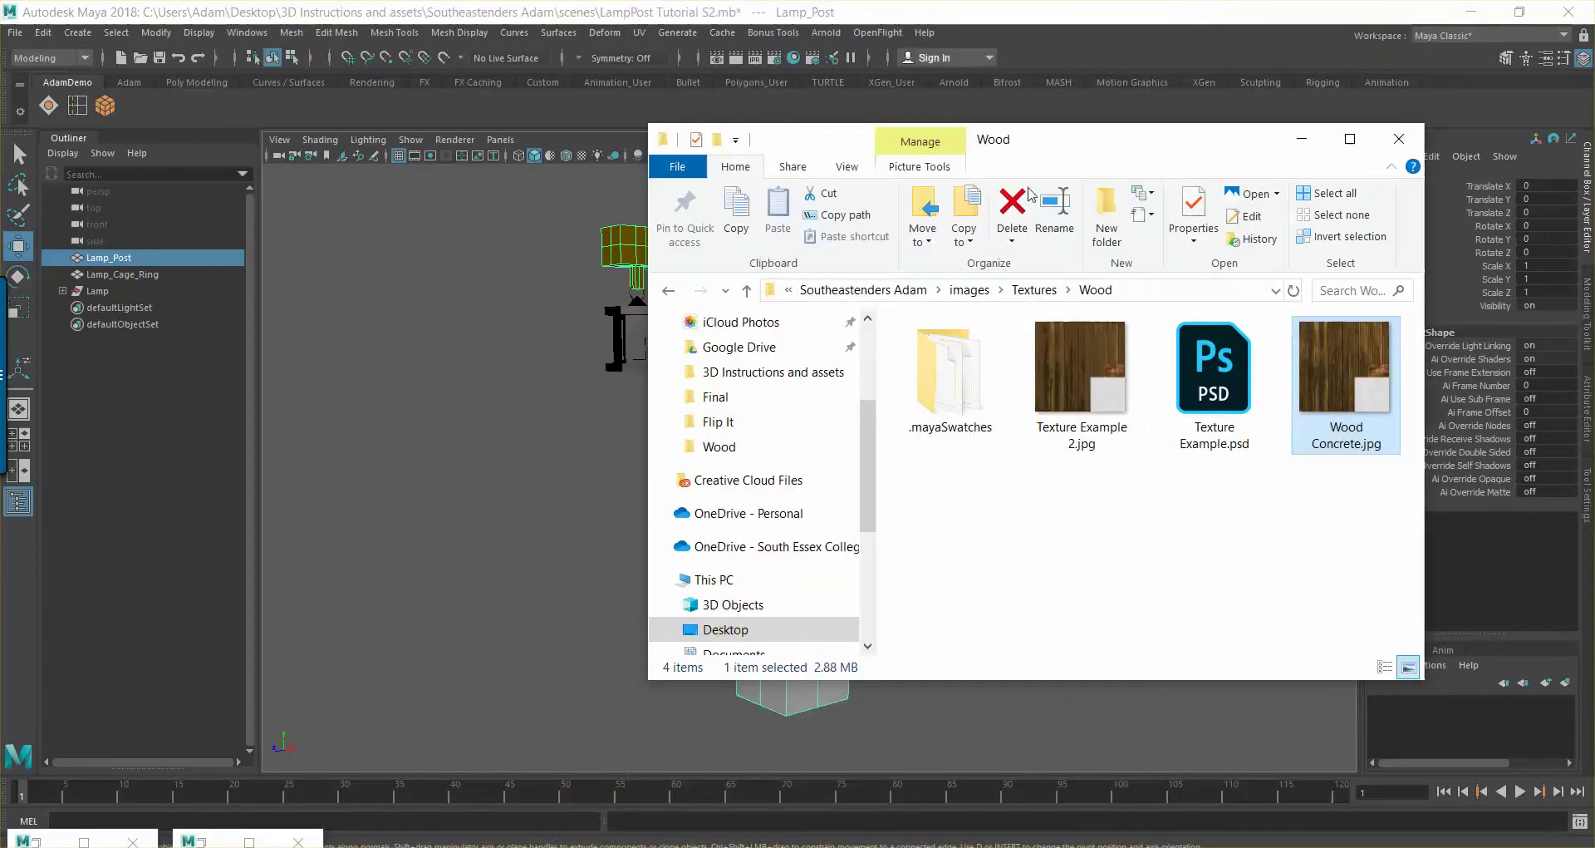
click(1033, 5)
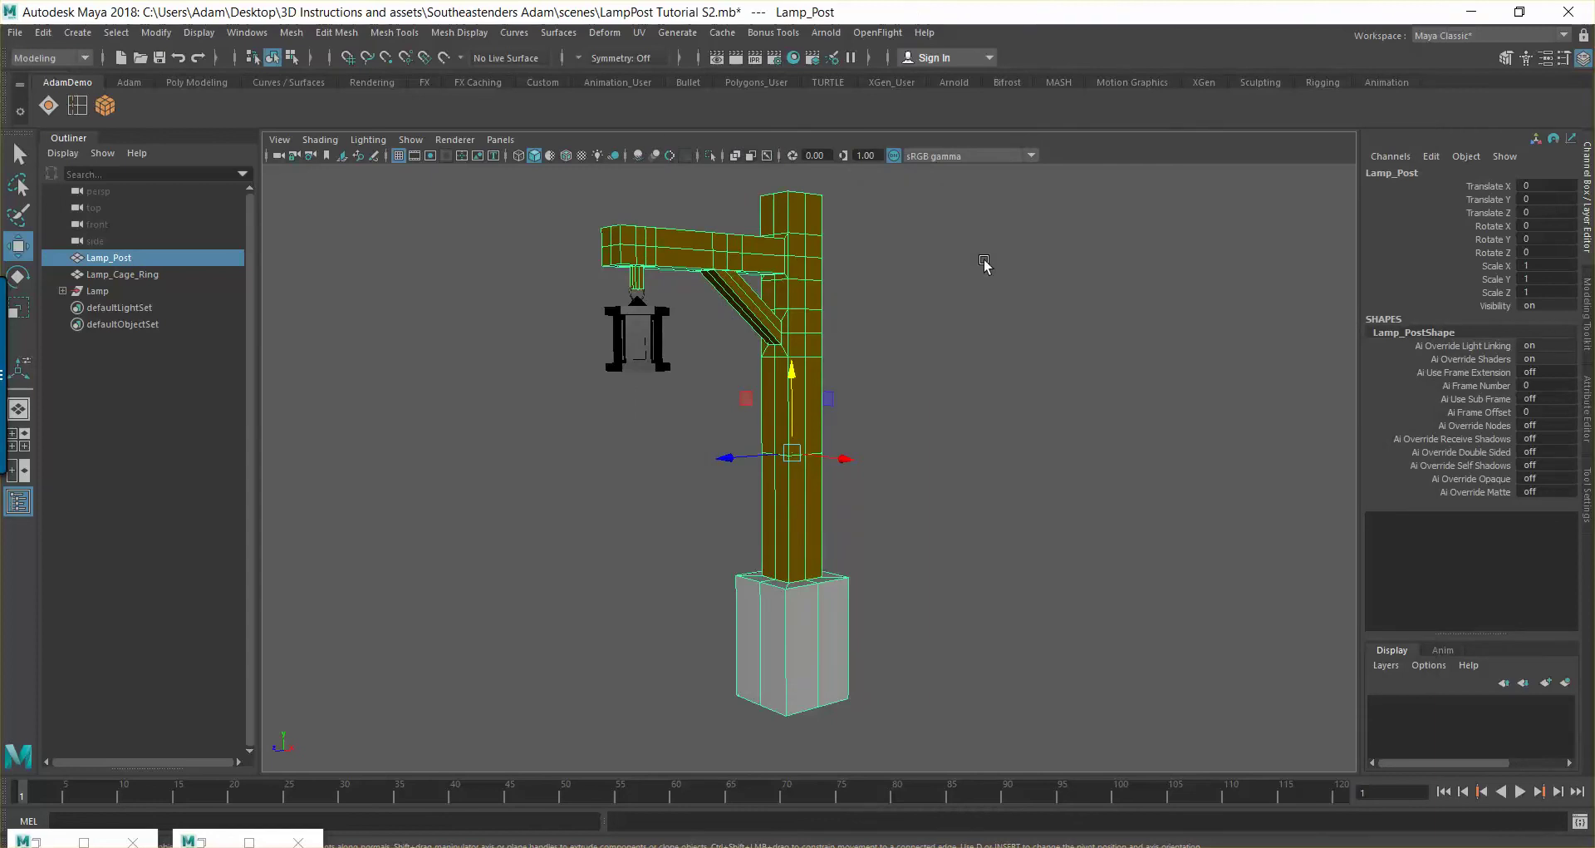
mouse_move(999, 847)
click(999, 846)
click(887, 340)
click(795, 313)
click(794, 312)
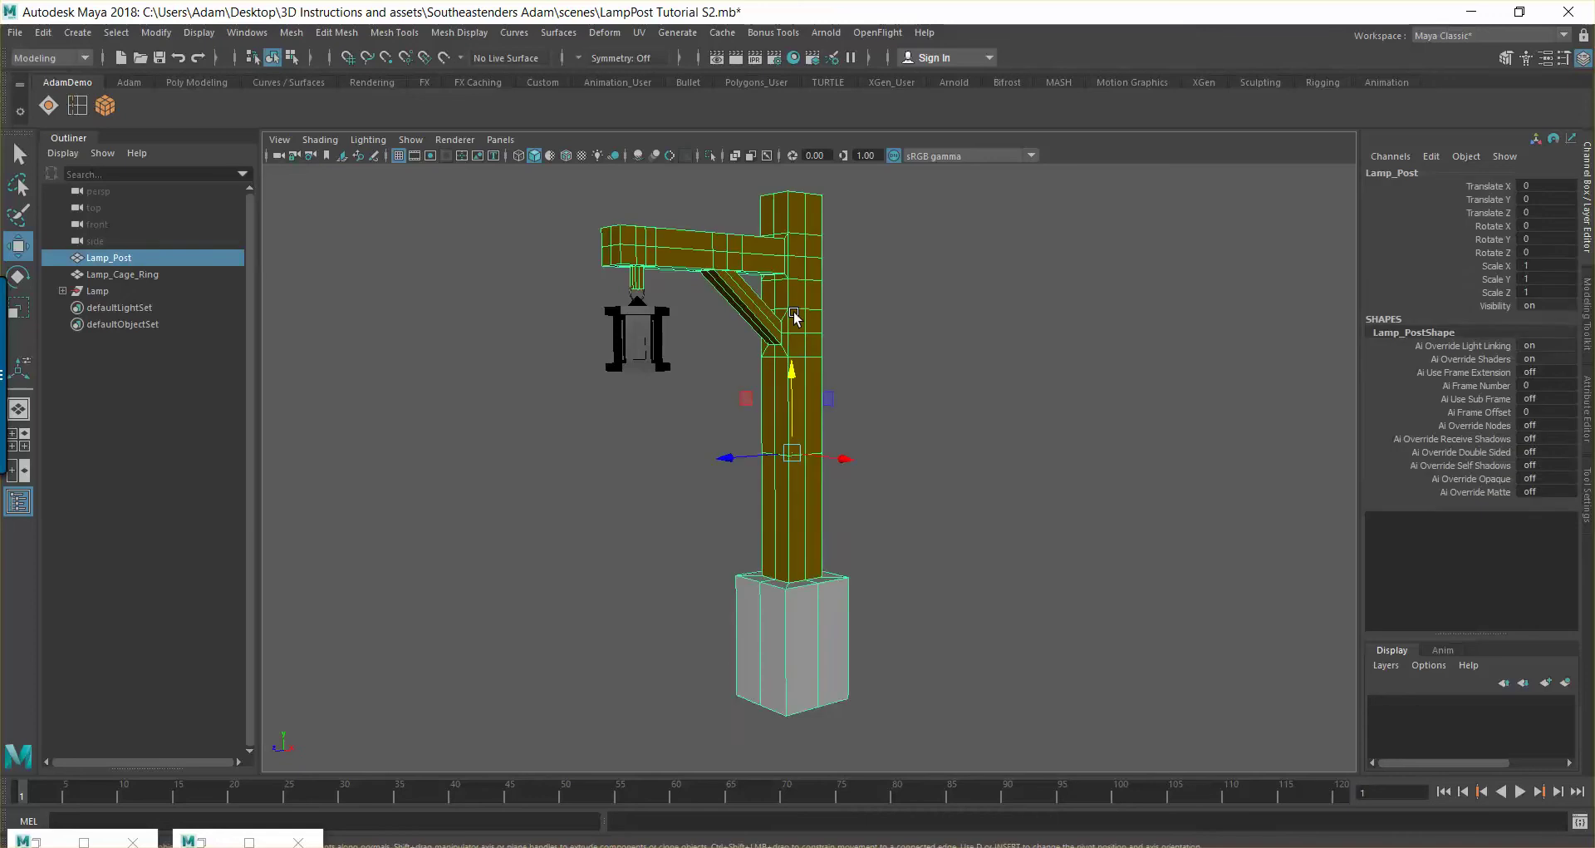
Hide Lamp_Cage_Ring and Lamp by setting their Visibility to 0 in the Channel Box
click(183, 274)
shift+click(179, 290)
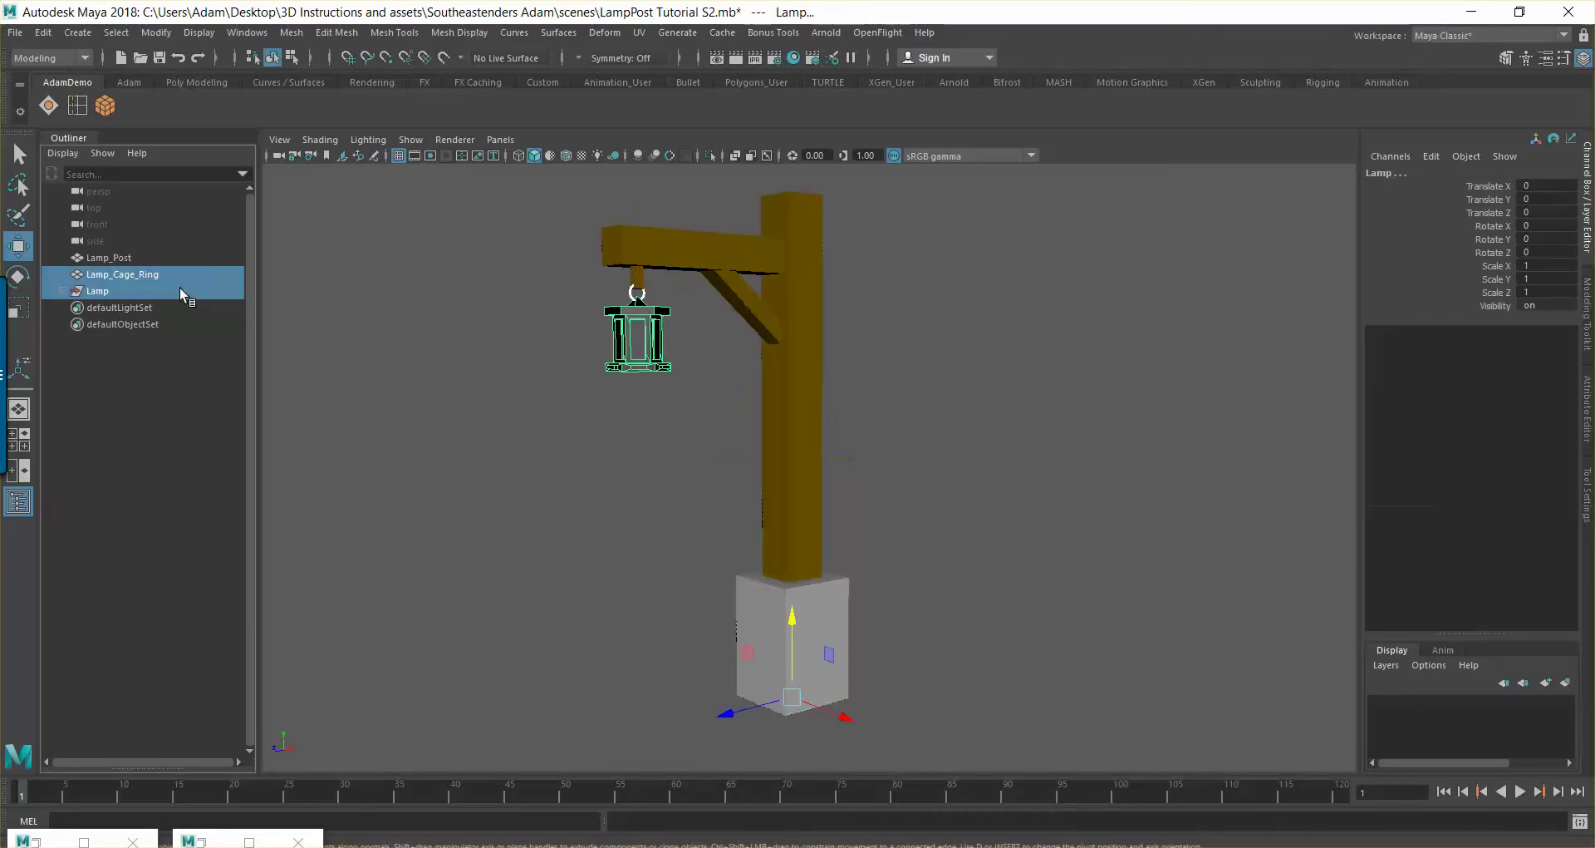
double_click(1538, 305)
text(0)
key(Return)
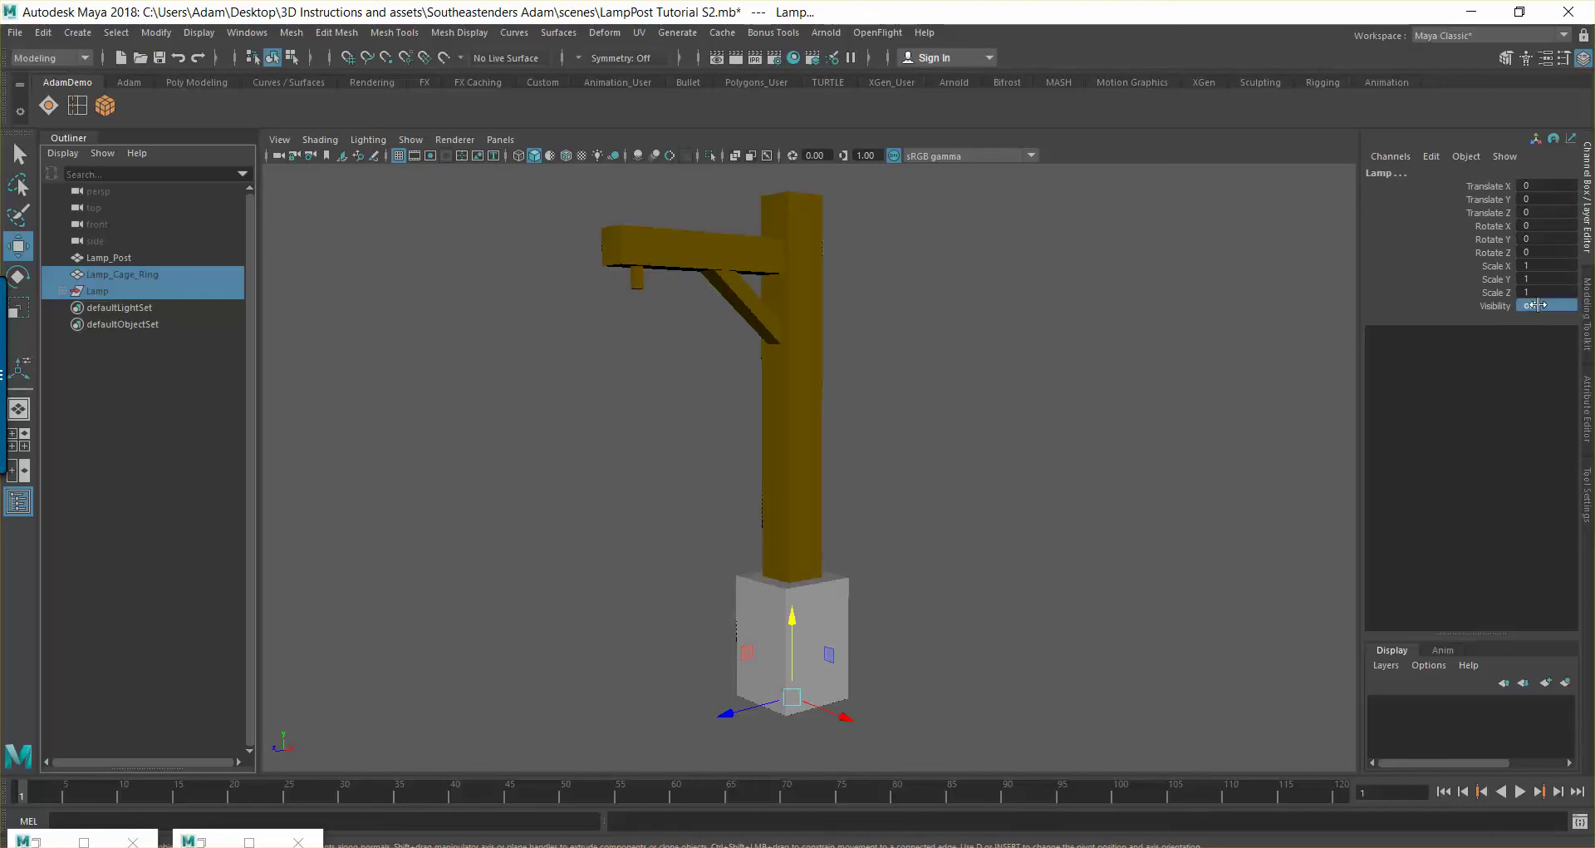
Reselect Lamp_Post from a closer angle and switch it to Face selection mode
click(878, 385)
alt+drag(865, 473, 827, 307)
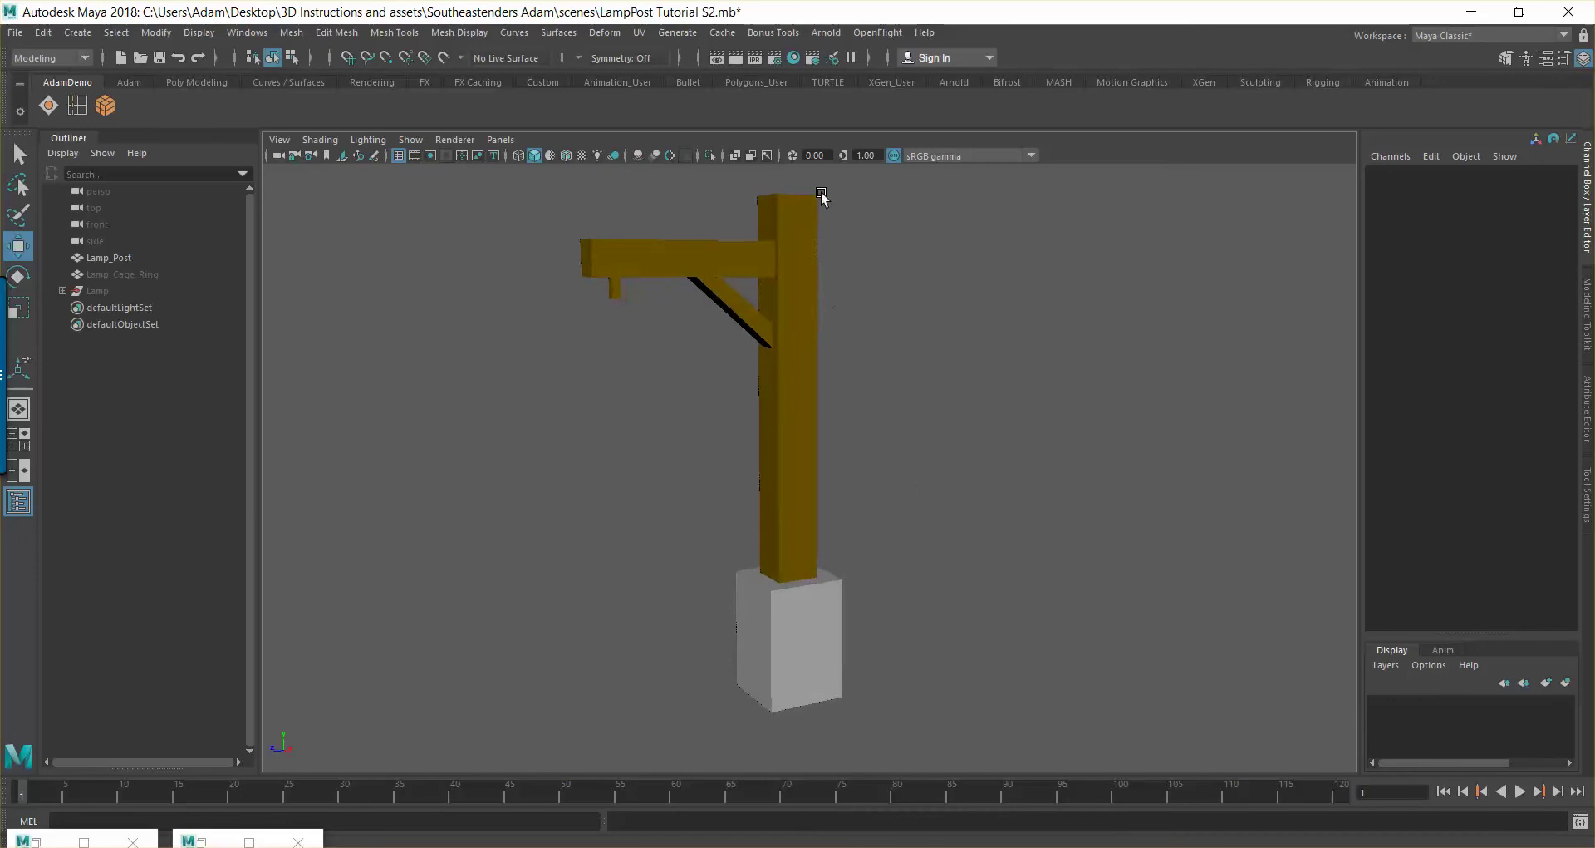
click(803, 214)
scroll(794, 288, up, 2)
alt+middle_drag(794, 288, 784, 381)
right_drag(784, 380, 789, 420)
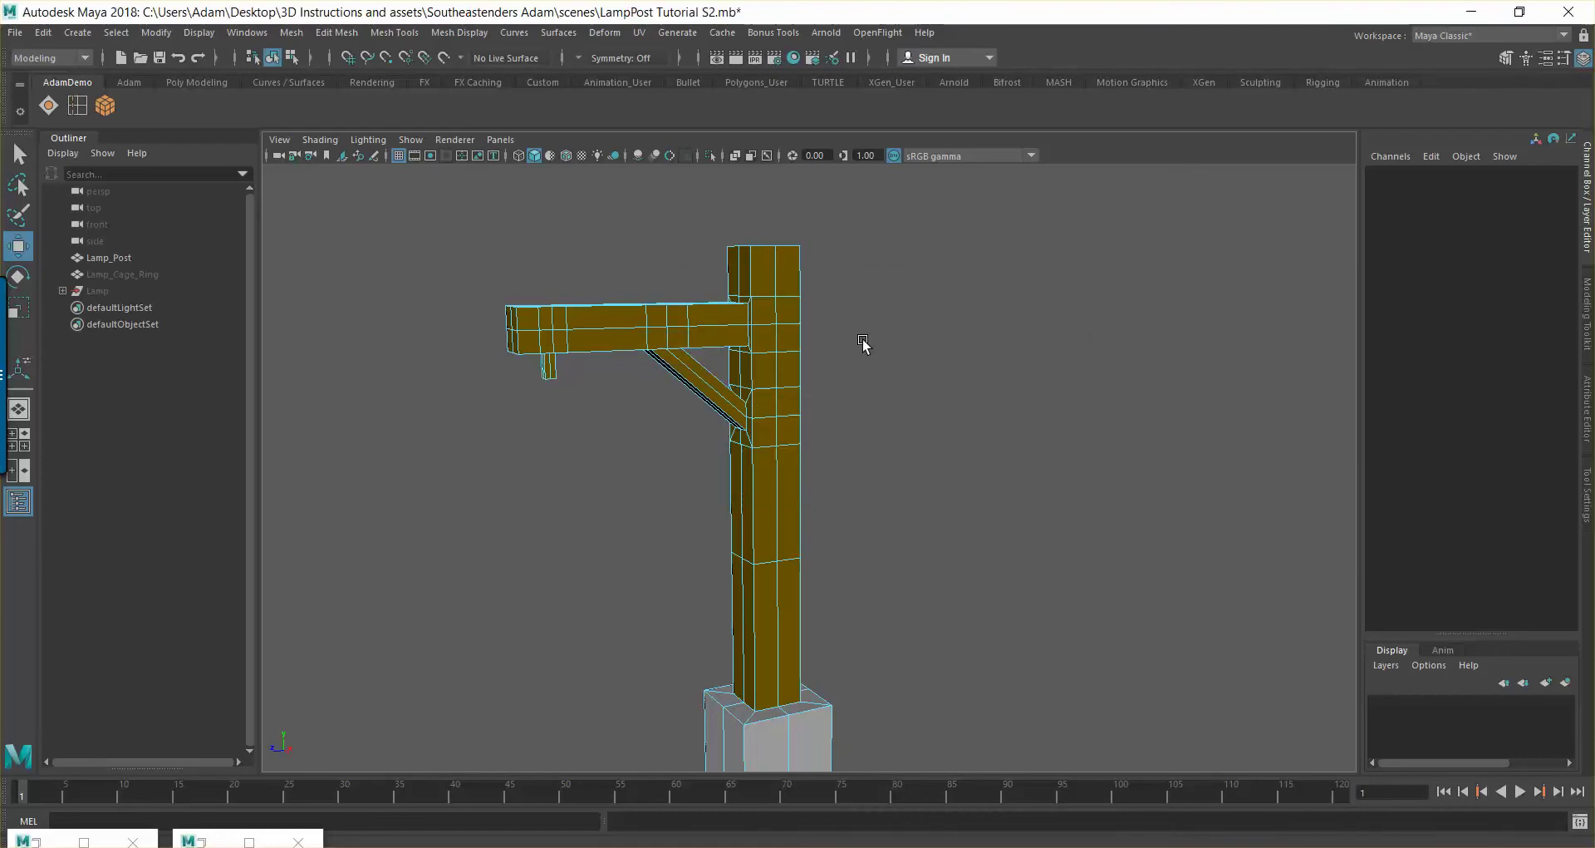
Maximise the side view and marquee-select the faces of the post and arm
key(space)
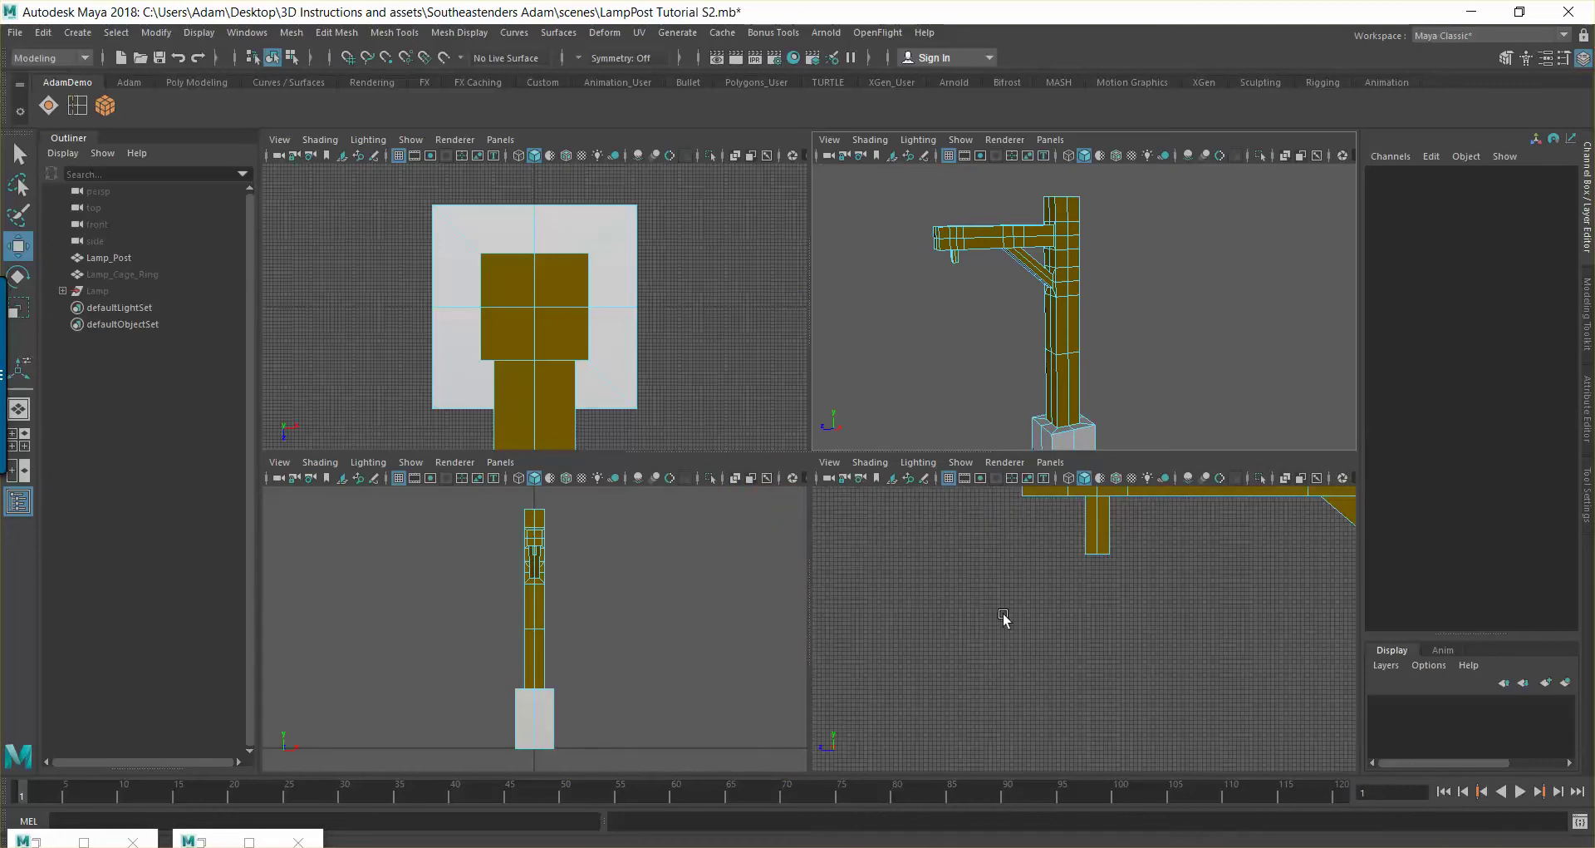
key(space)
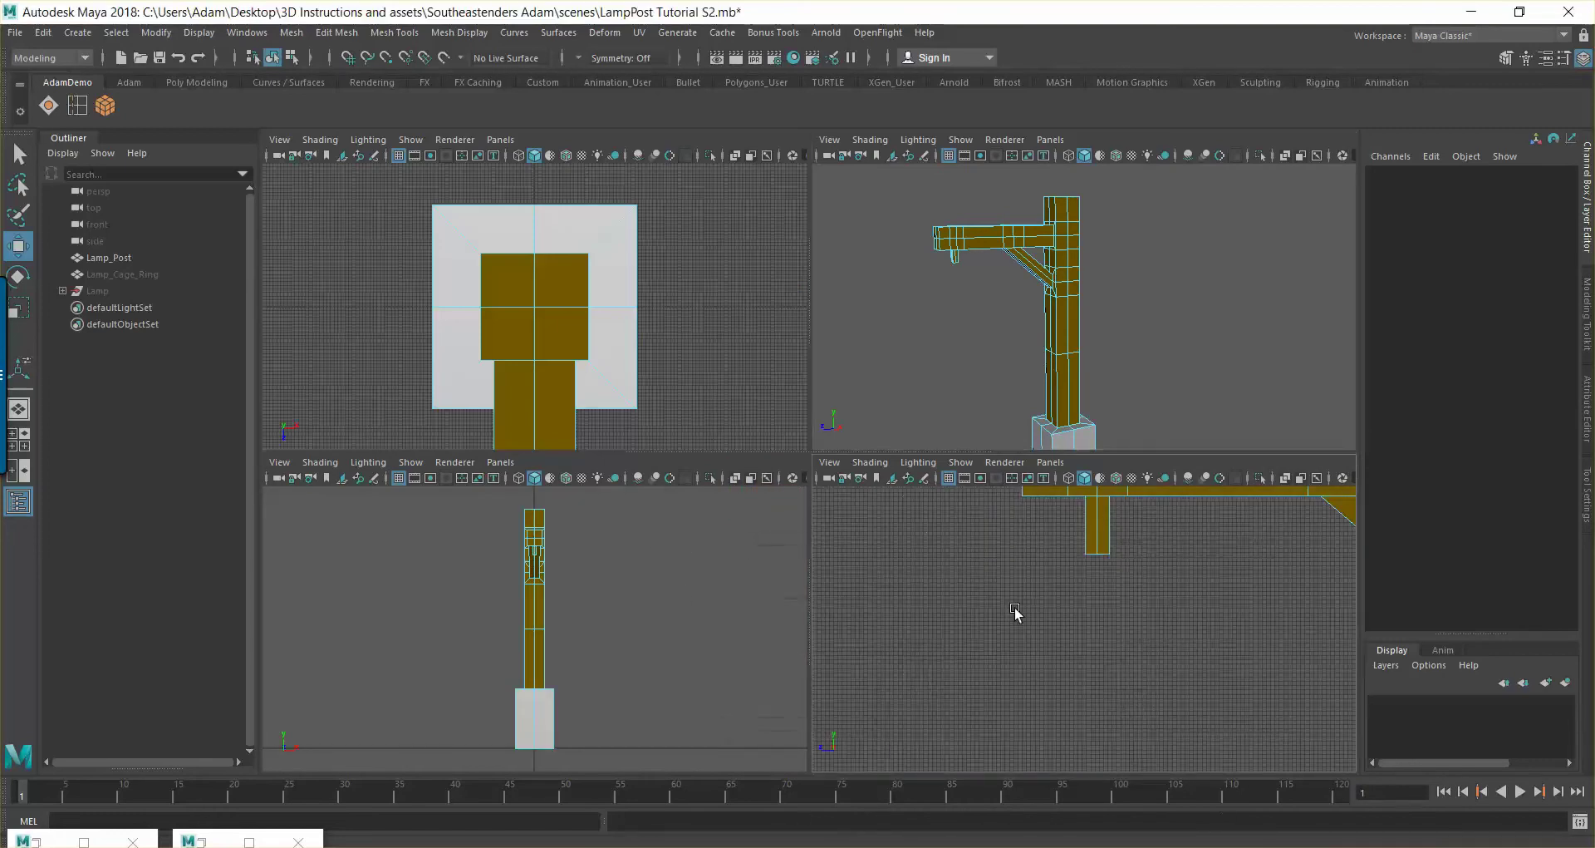
key(space)
scroll(1015, 607, down, 6)
alt+middle_drag(1002, 600, 682, 446)
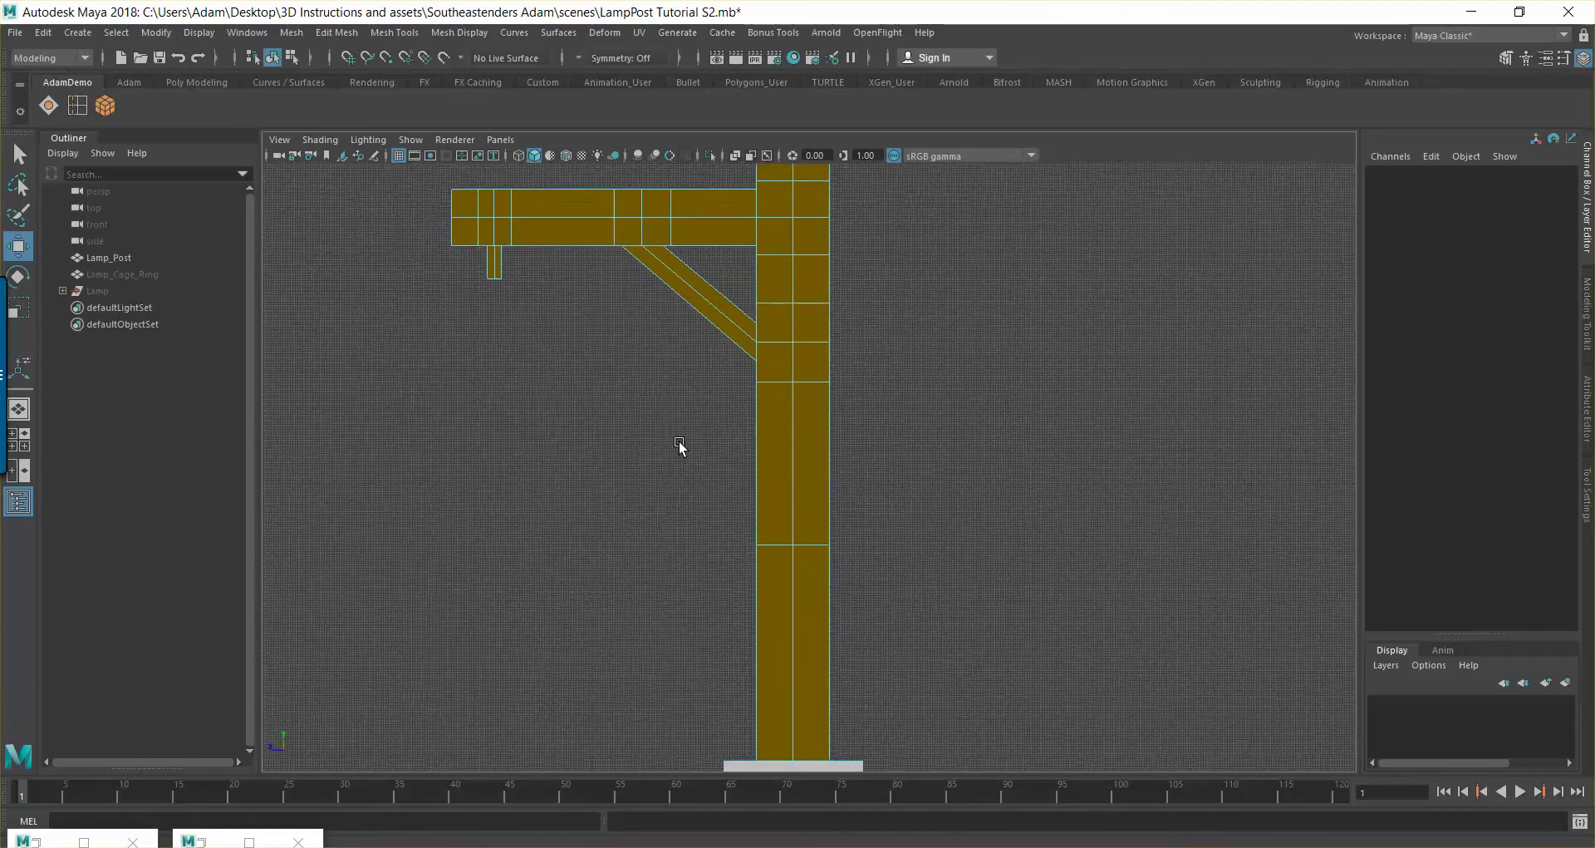
scroll(681, 445, down, 3)
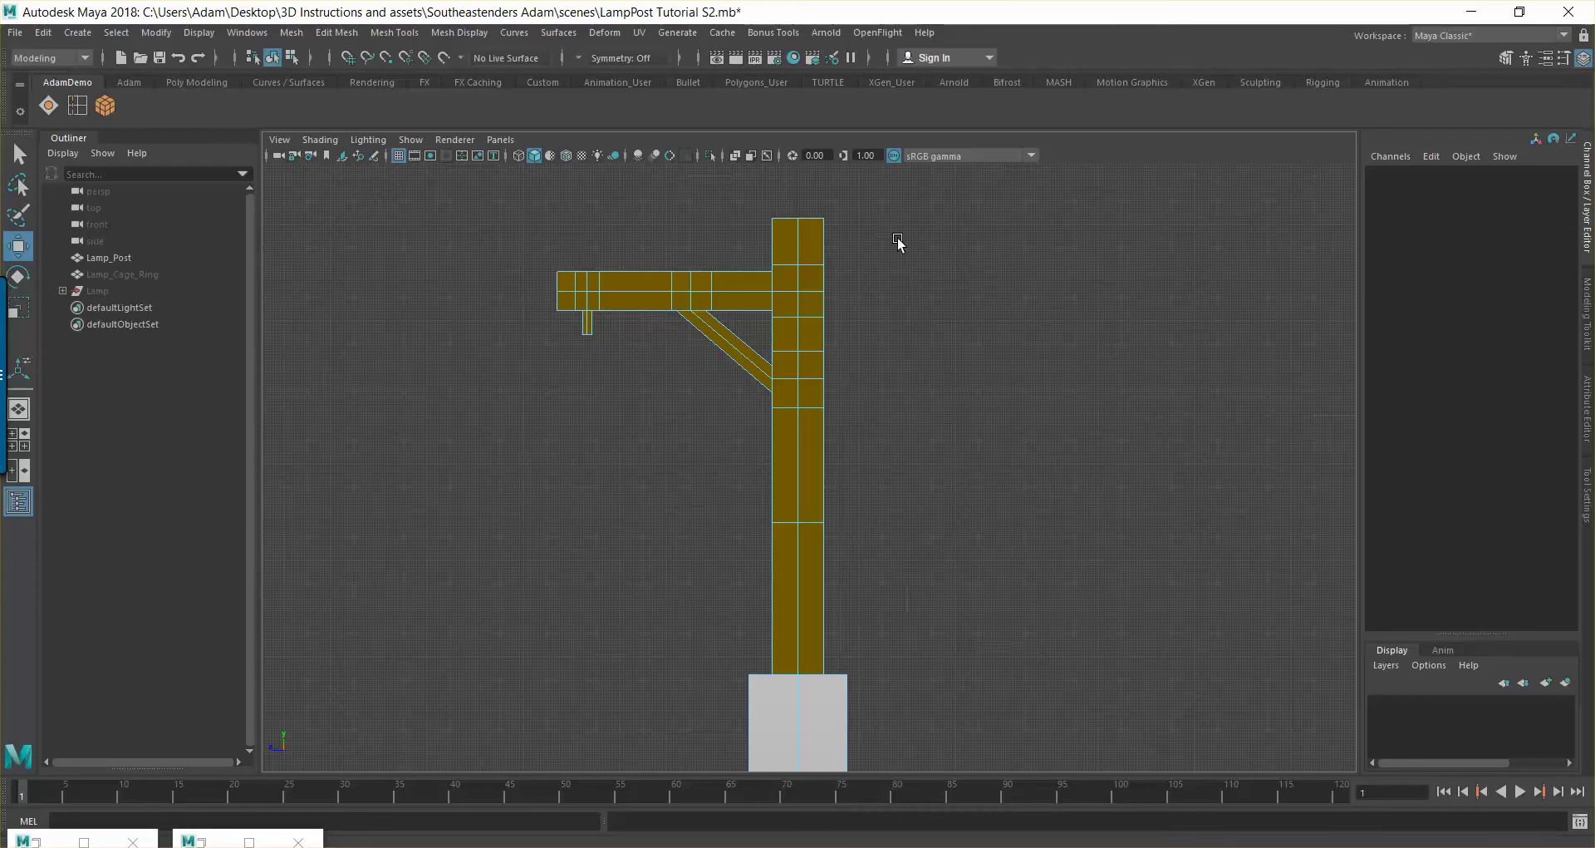
drag(892, 237, 784, 662)
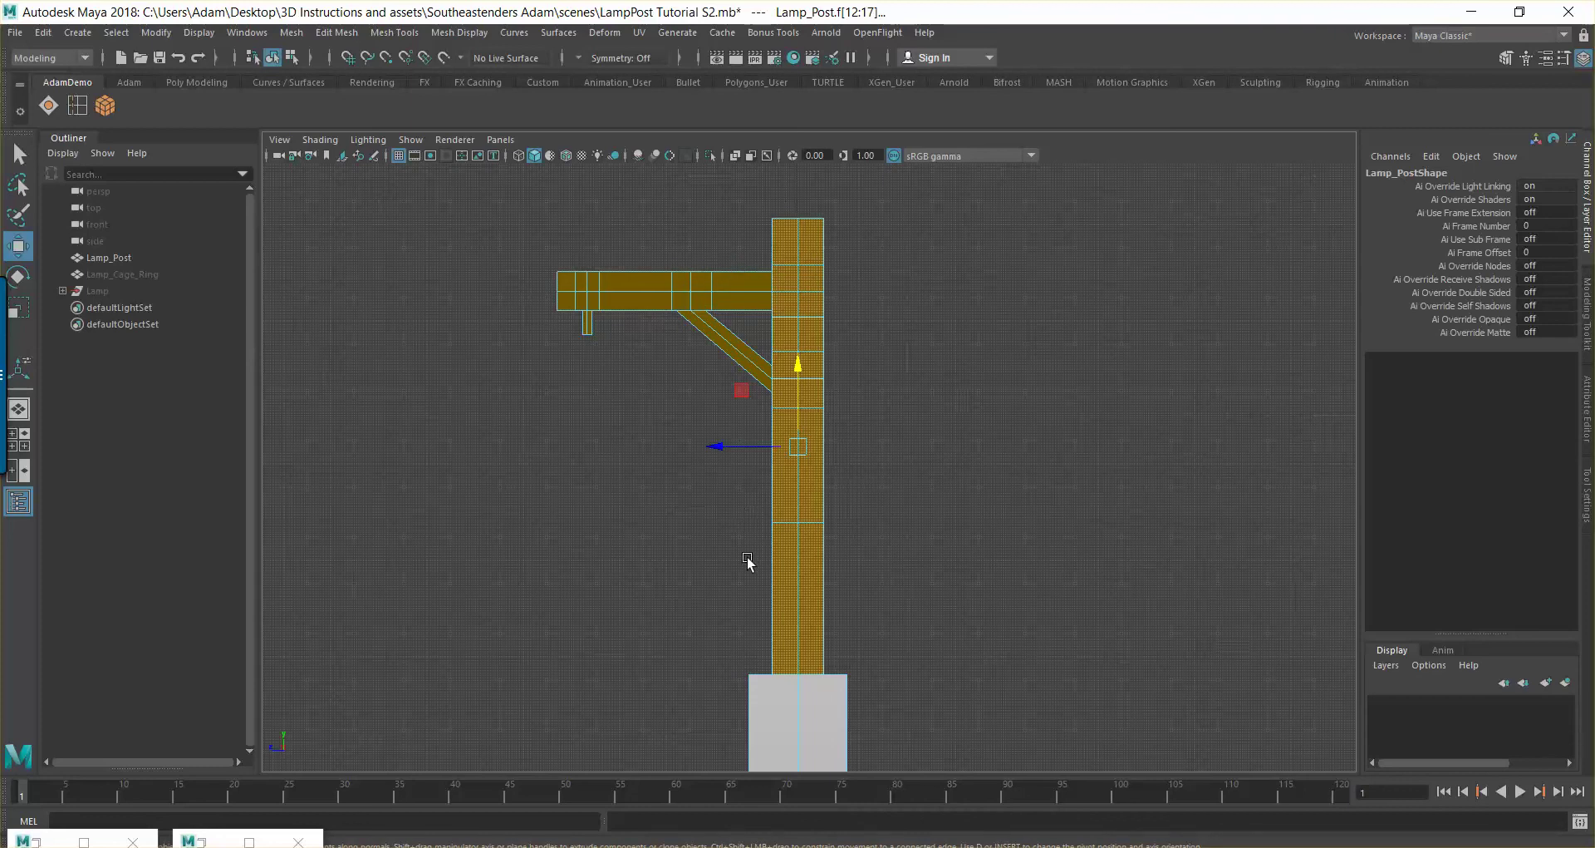
Return to the perspective camera and Shift-add the missed post faces to the selection
click(506, 137)
mouse_move(567, 157)
click(701, 157)
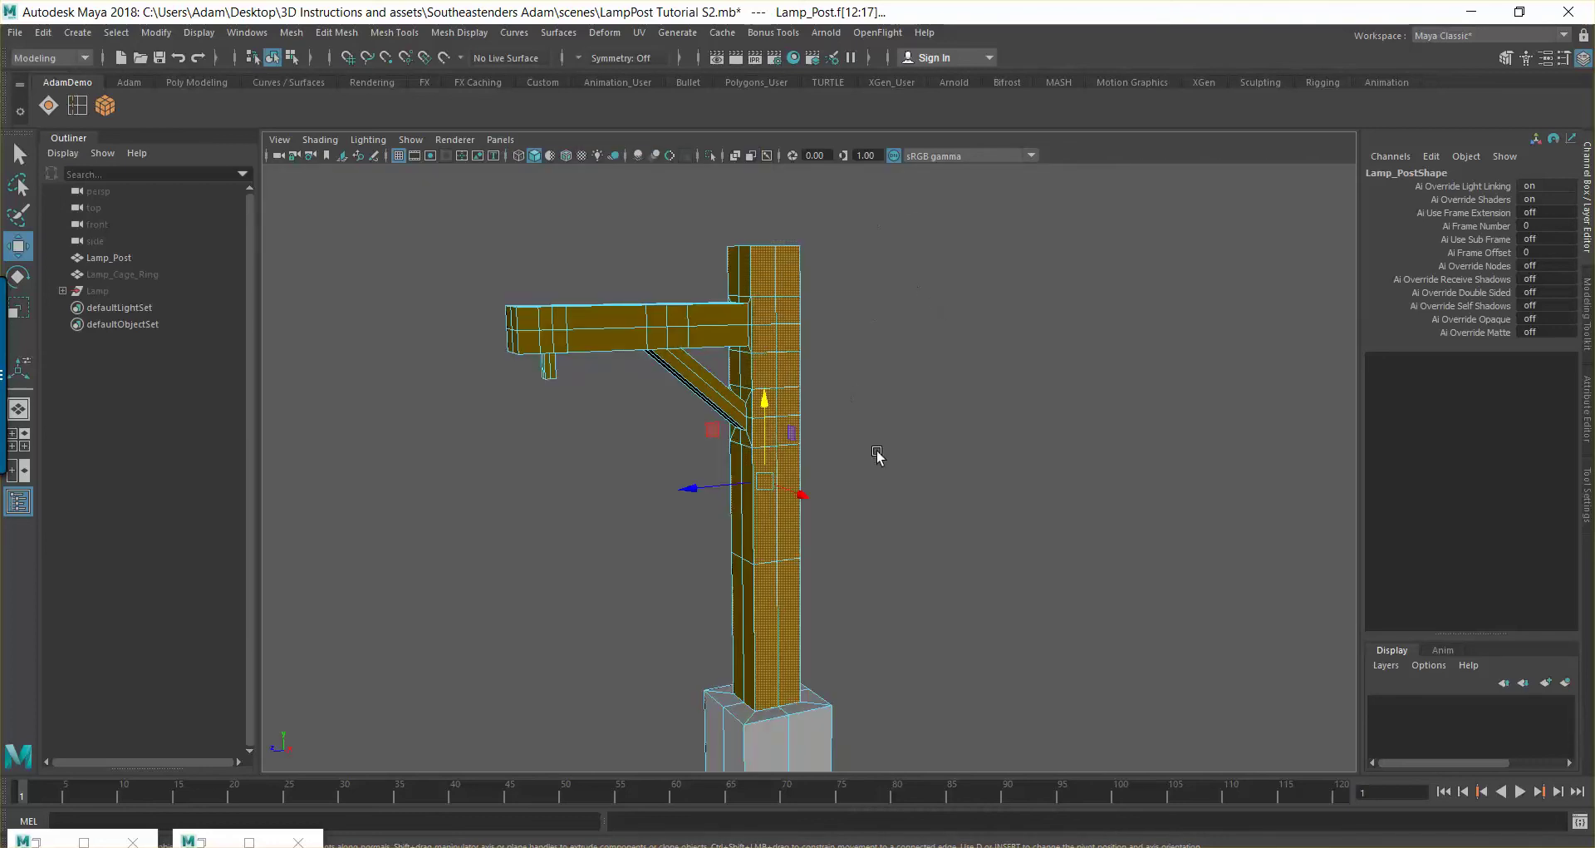
alt+drag(954, 476, 942, 457)
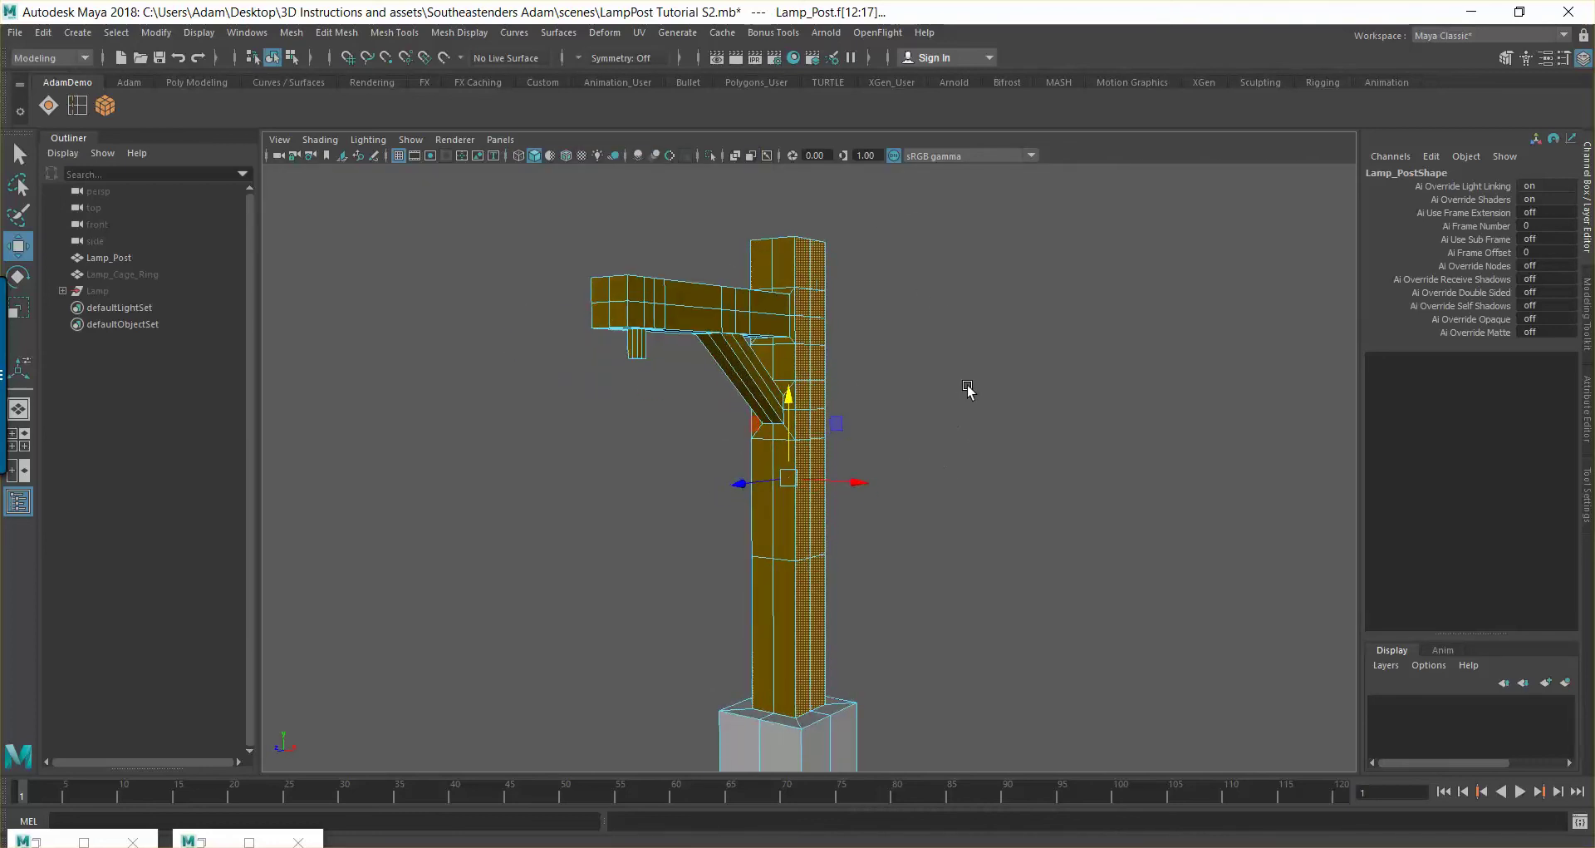
alt+middle_drag(846, 659, 870, 585)
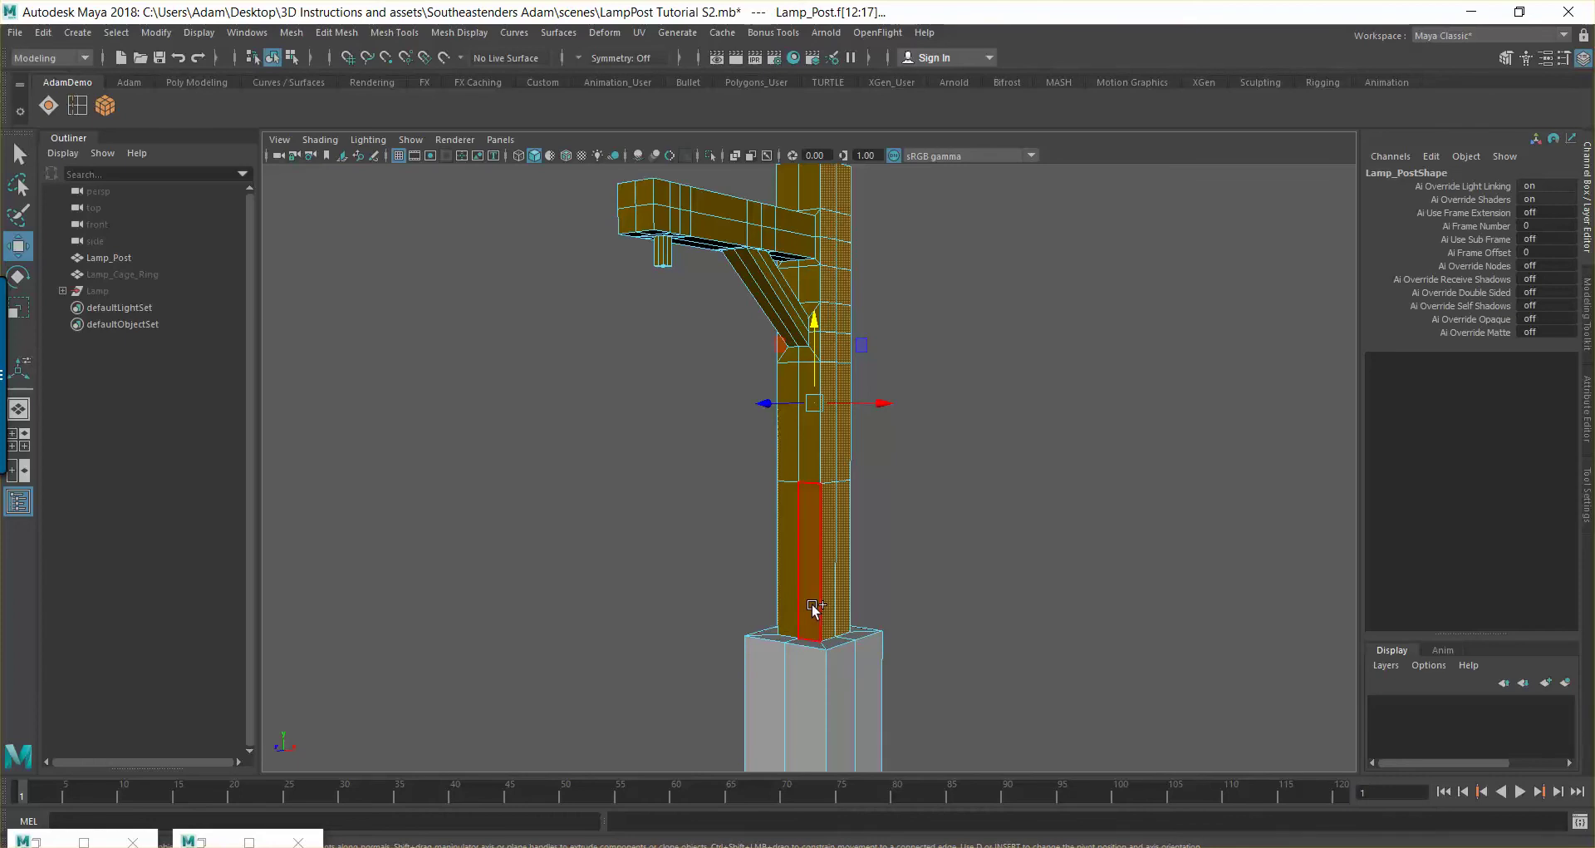
shift+click(790, 581)
shift+click(790, 446)
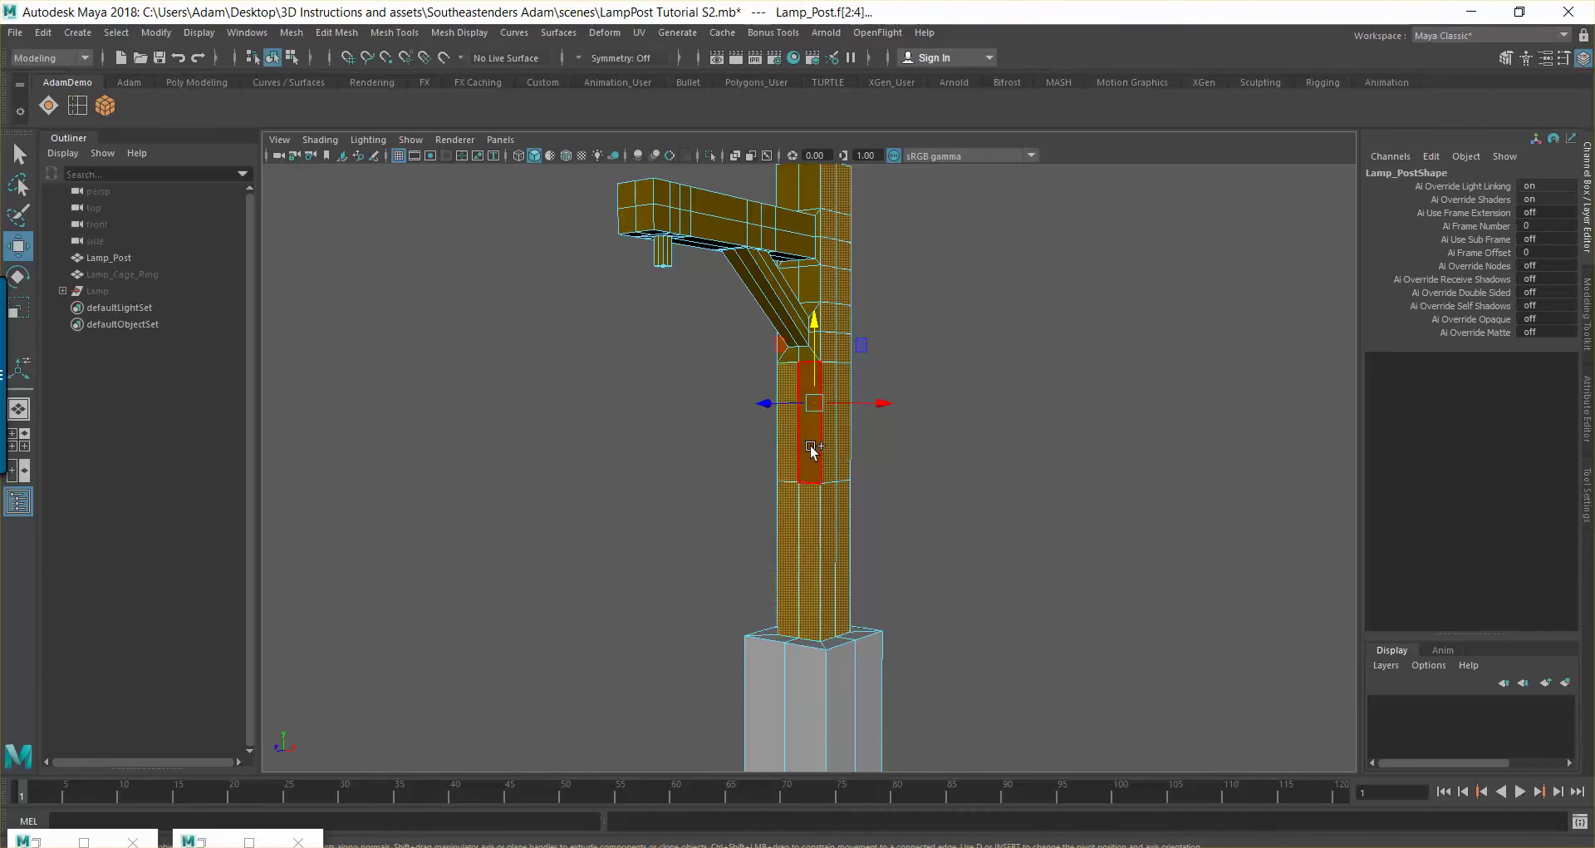
shift+click(811, 451)
key(q)
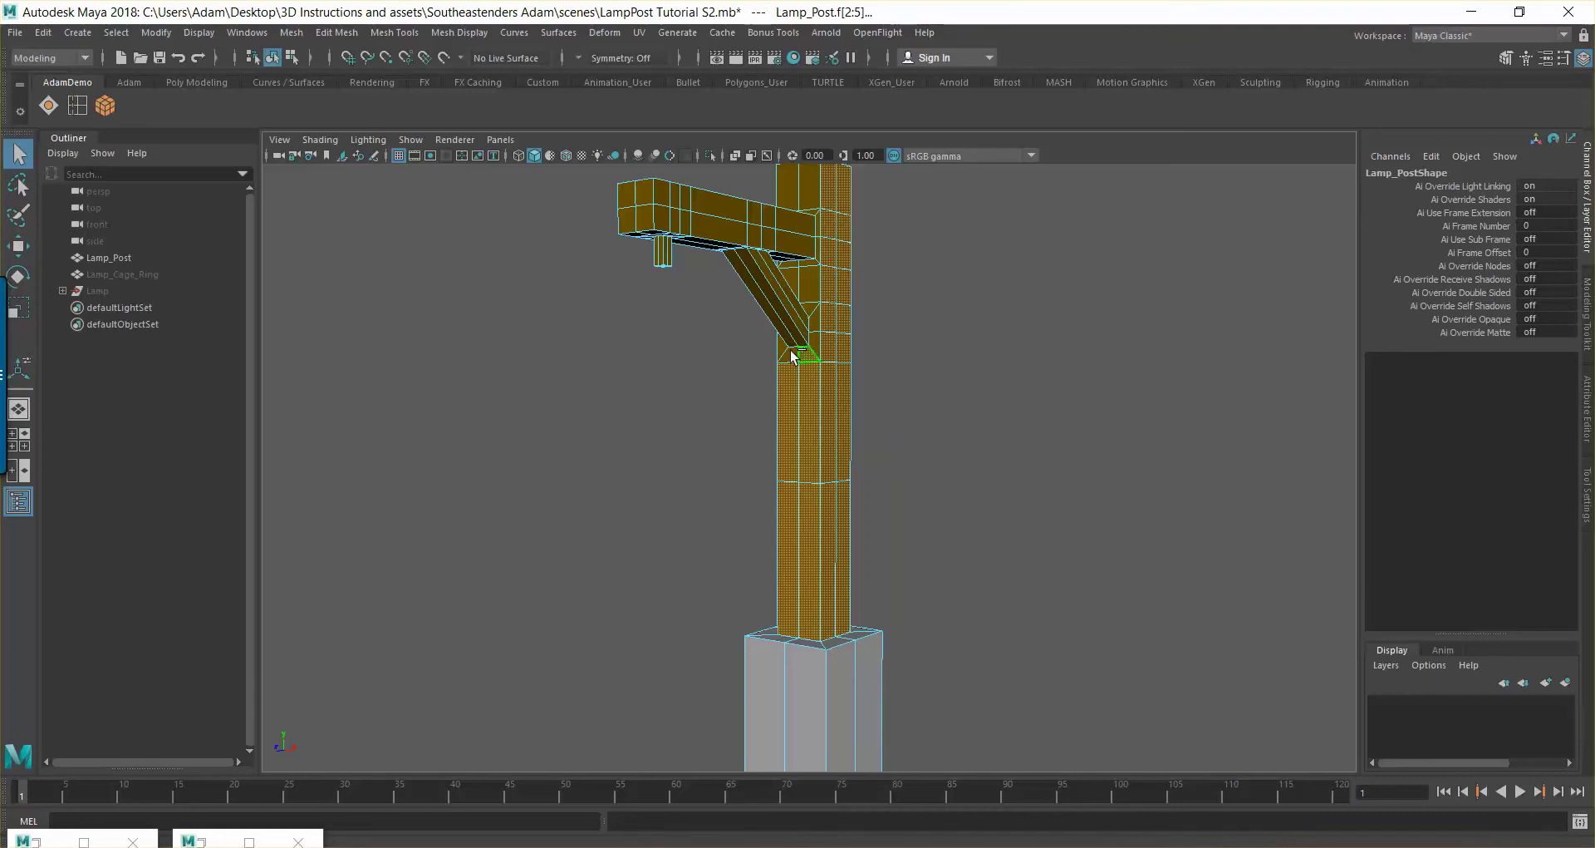
Add the faces hidden behind the brace, then orbit to show the post with its base
shift+click(808, 279)
shift+click(791, 274)
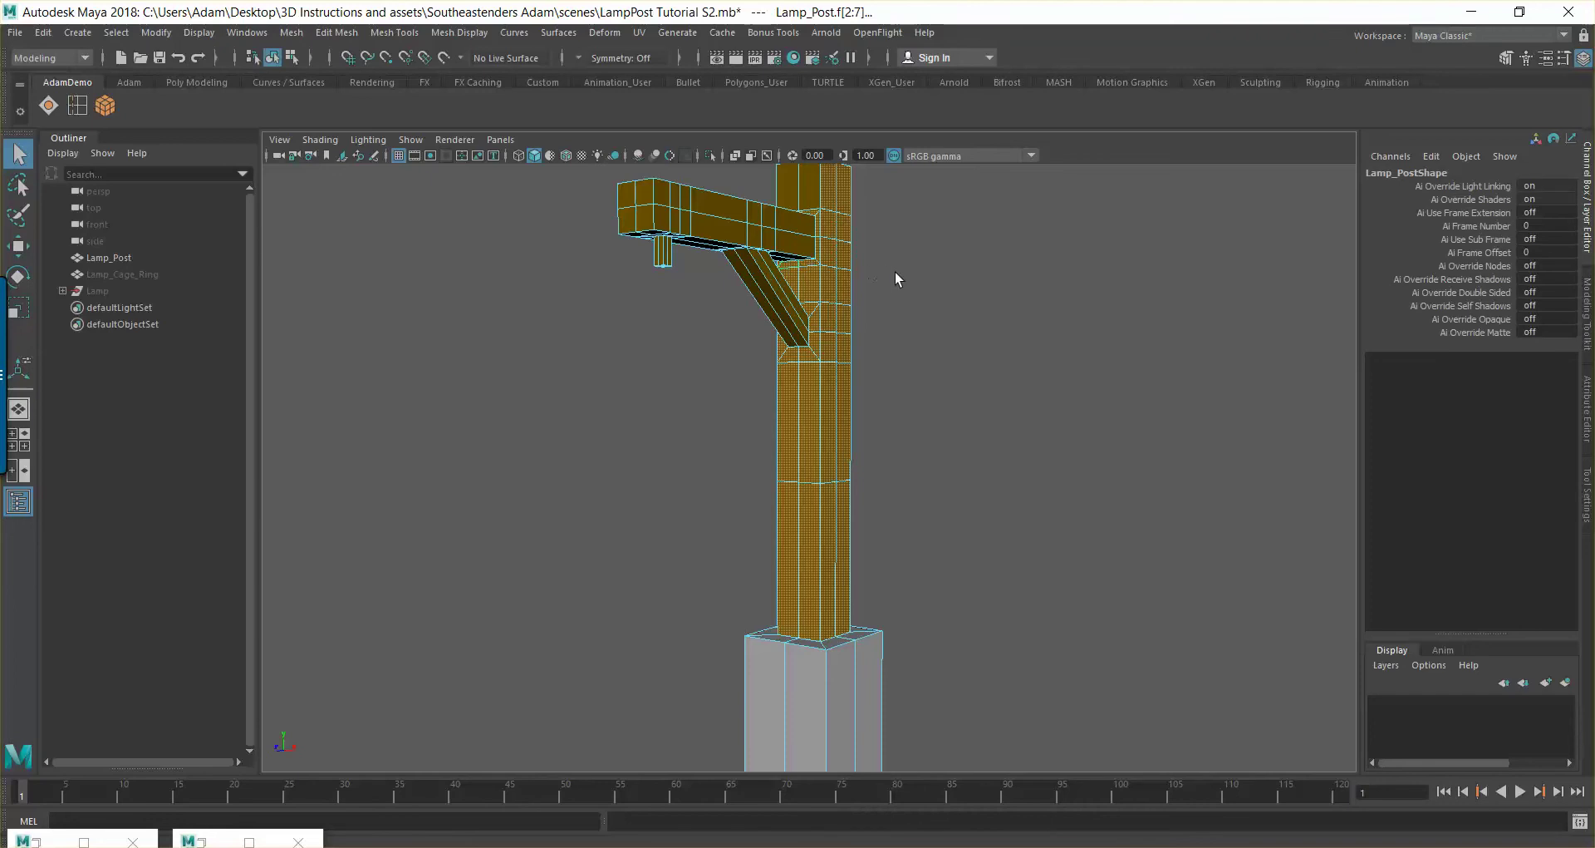
alt+middle_drag(961, 355, 962, 638)
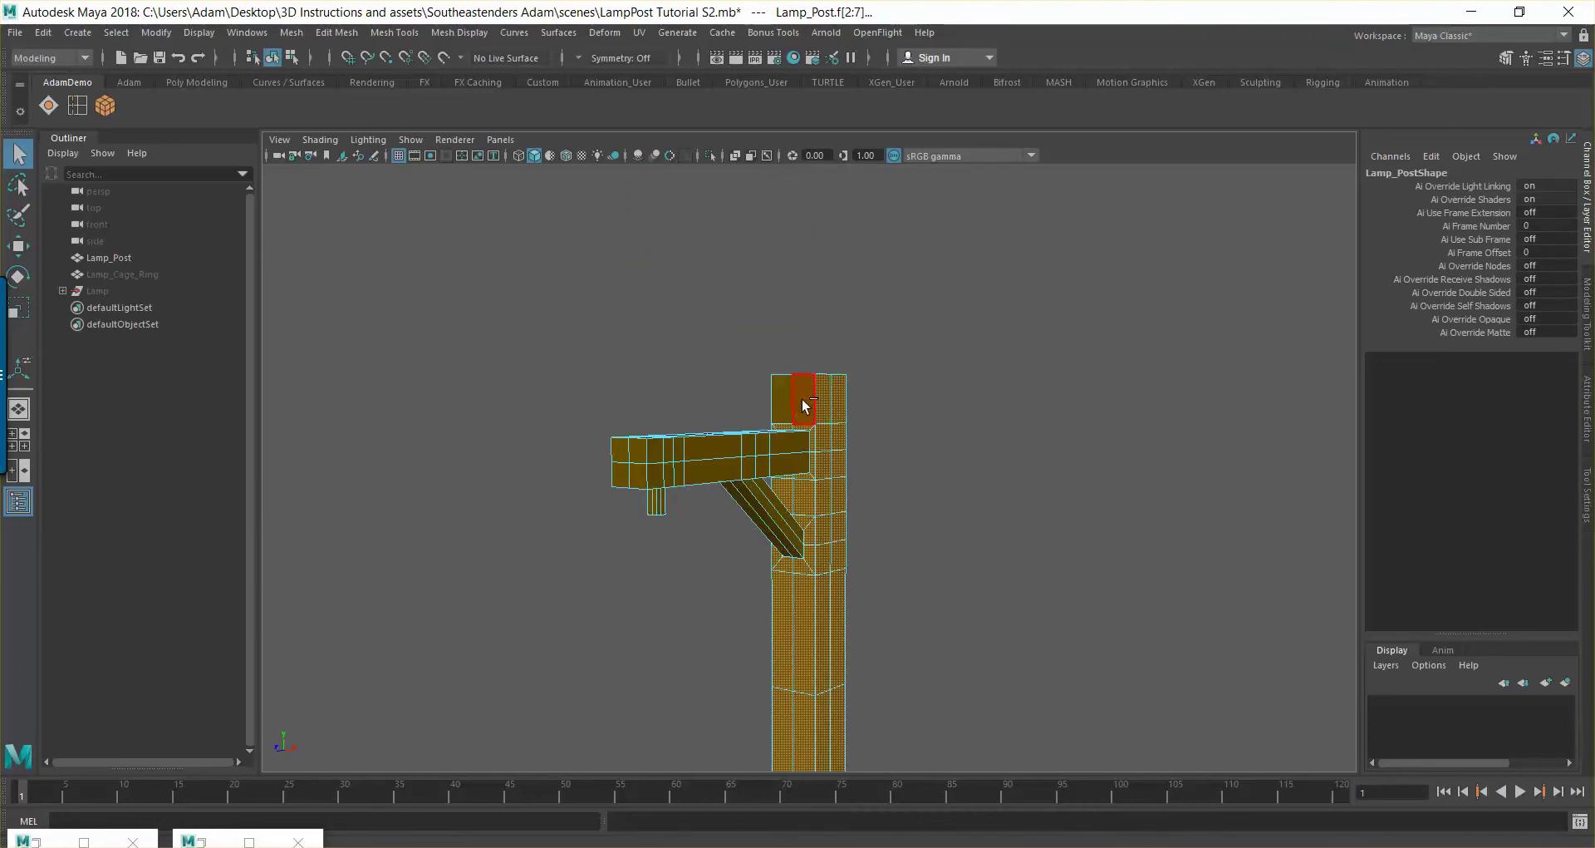
alt+drag(973, 456, 897, 398)
alt+middle_drag(898, 397, 919, 346)
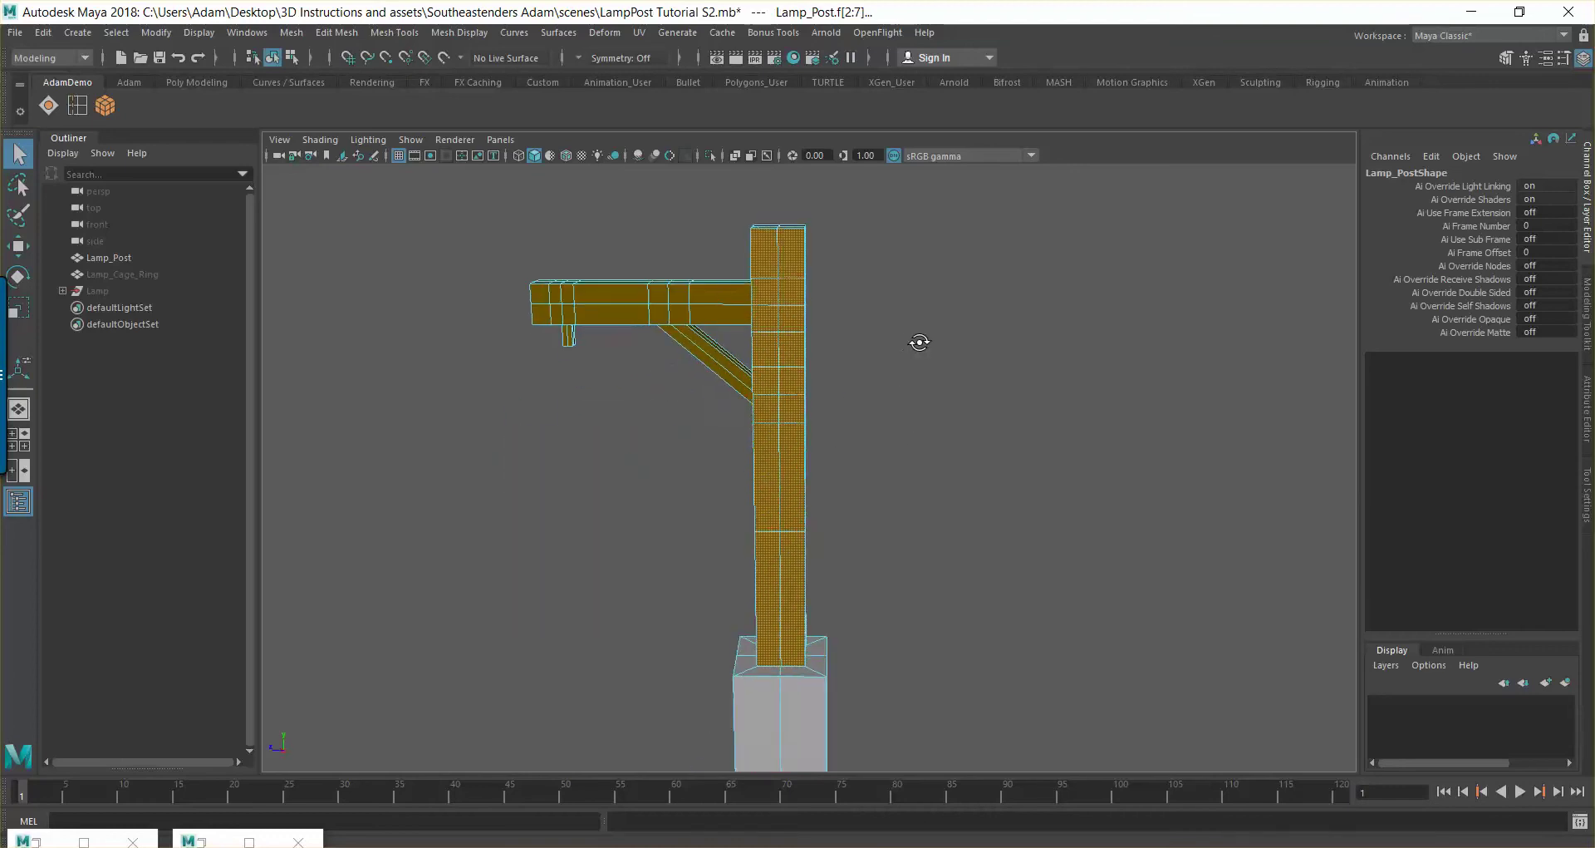
alt+drag(919, 345, 939, 341)
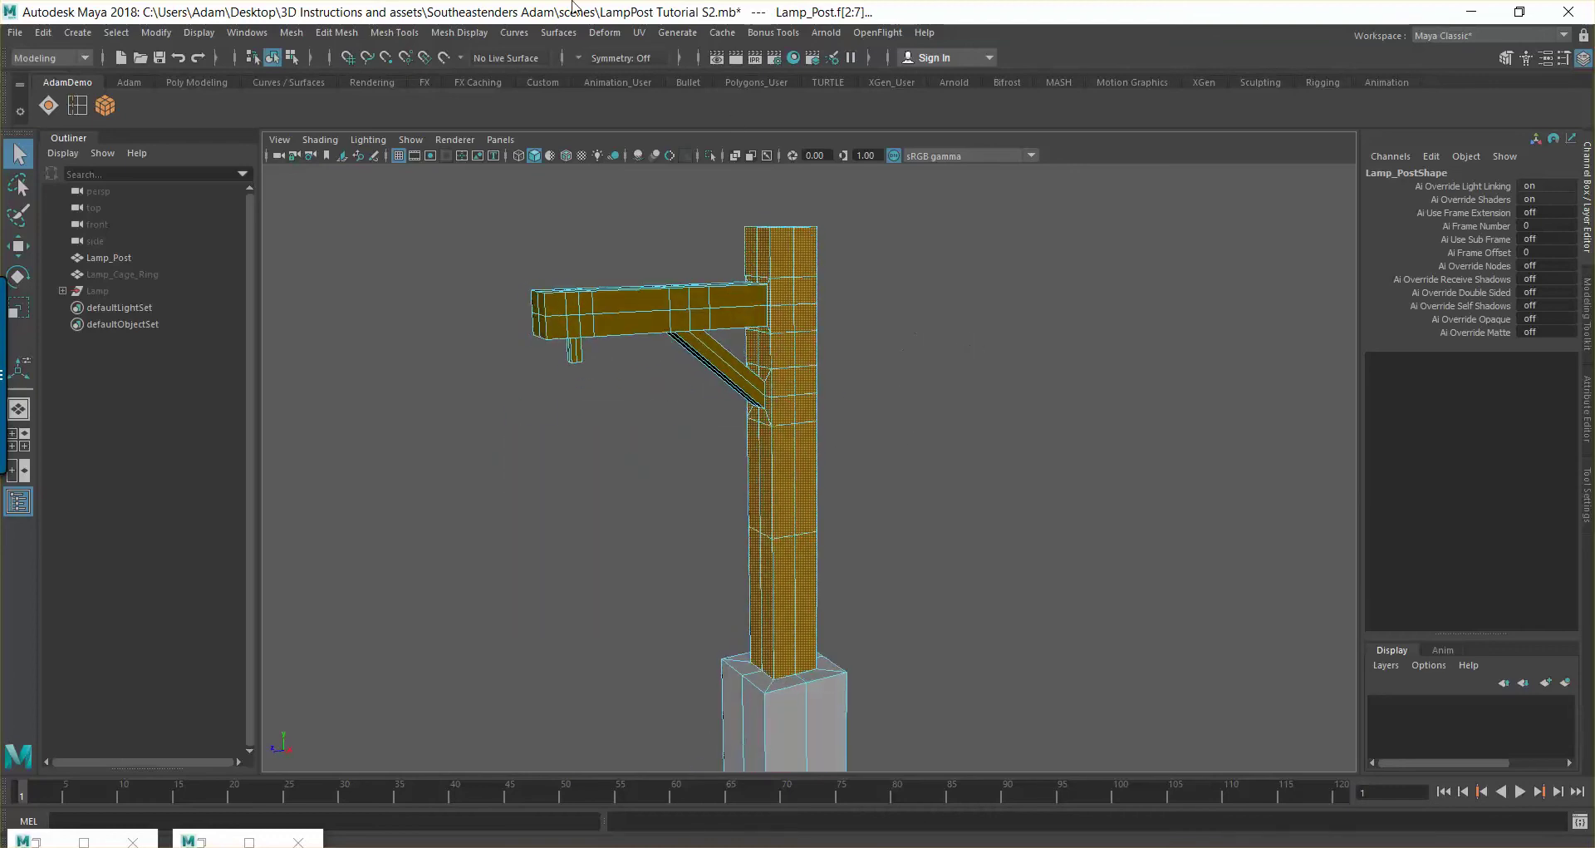
Tear off the UV menu as a floating window beside the model and open the UV Editor
click(640, 34)
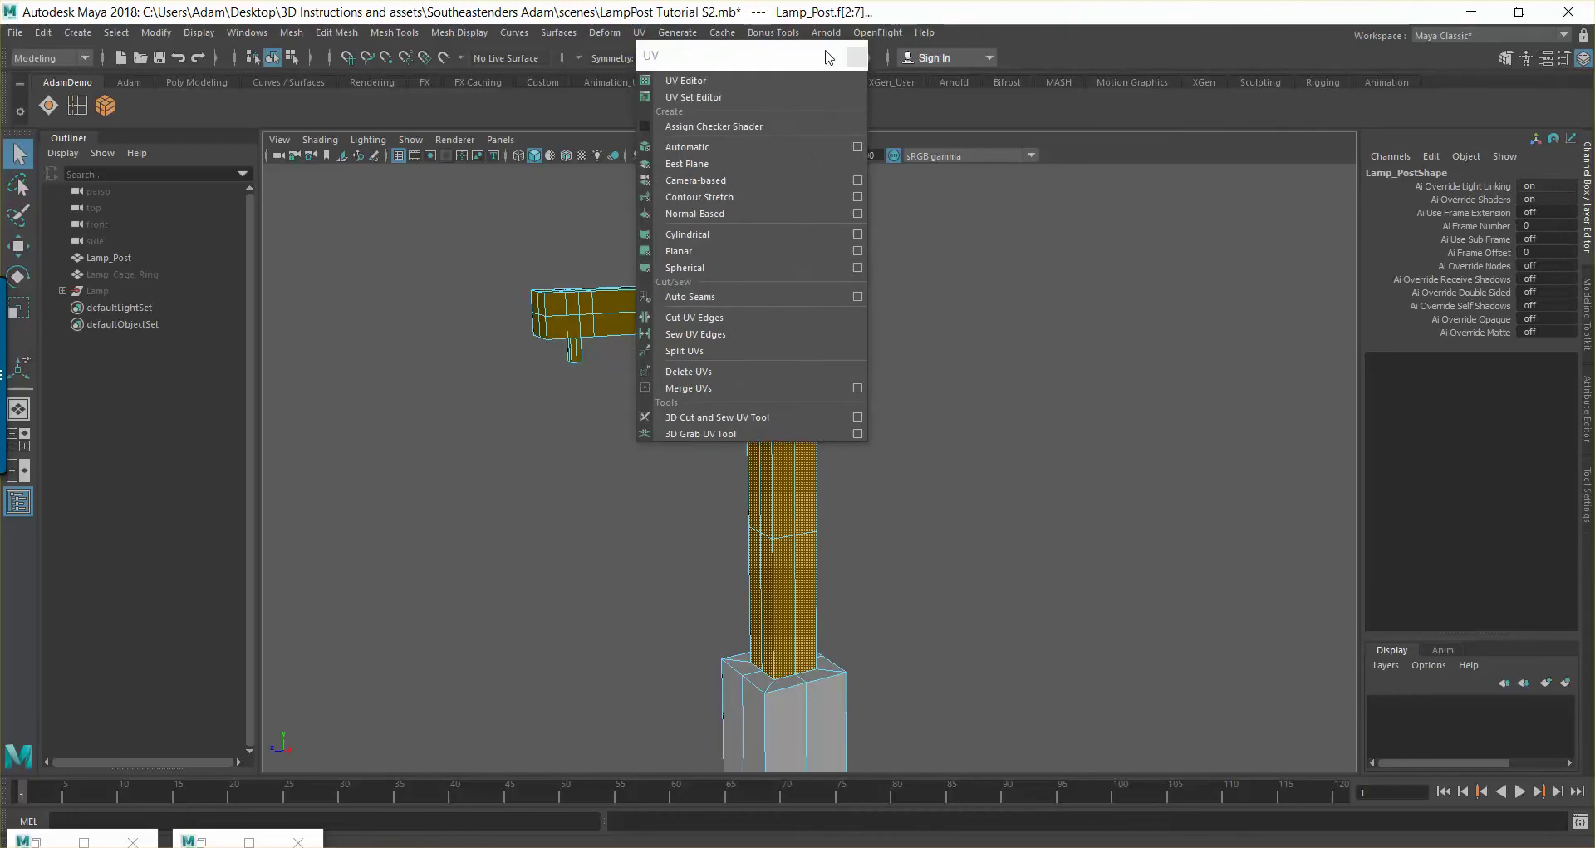
click(665, 48)
drag(731, 67, 1146, 213)
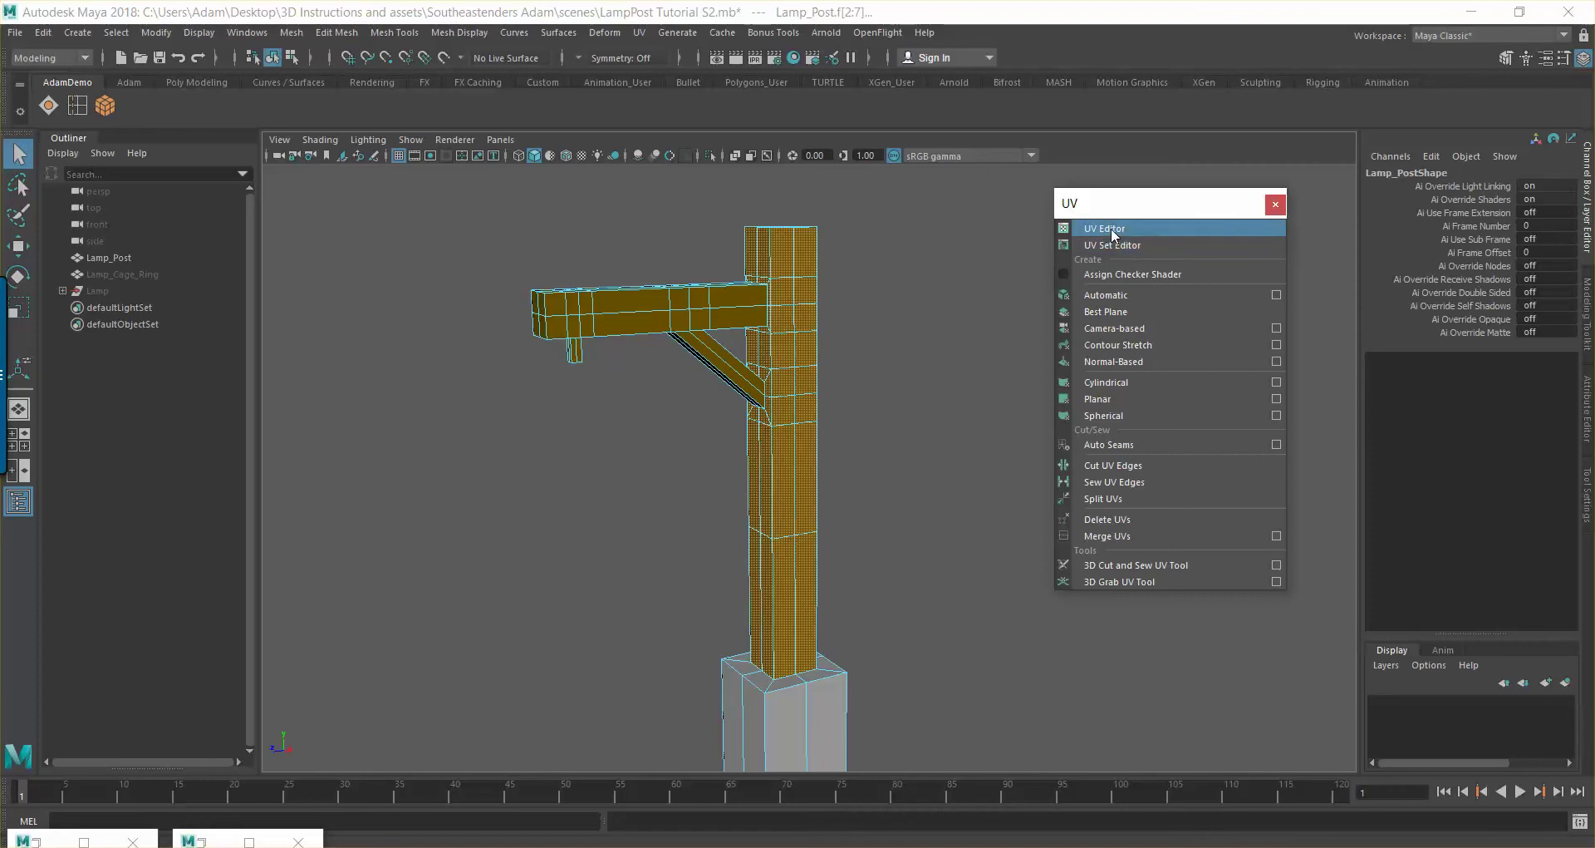
click(1110, 228)
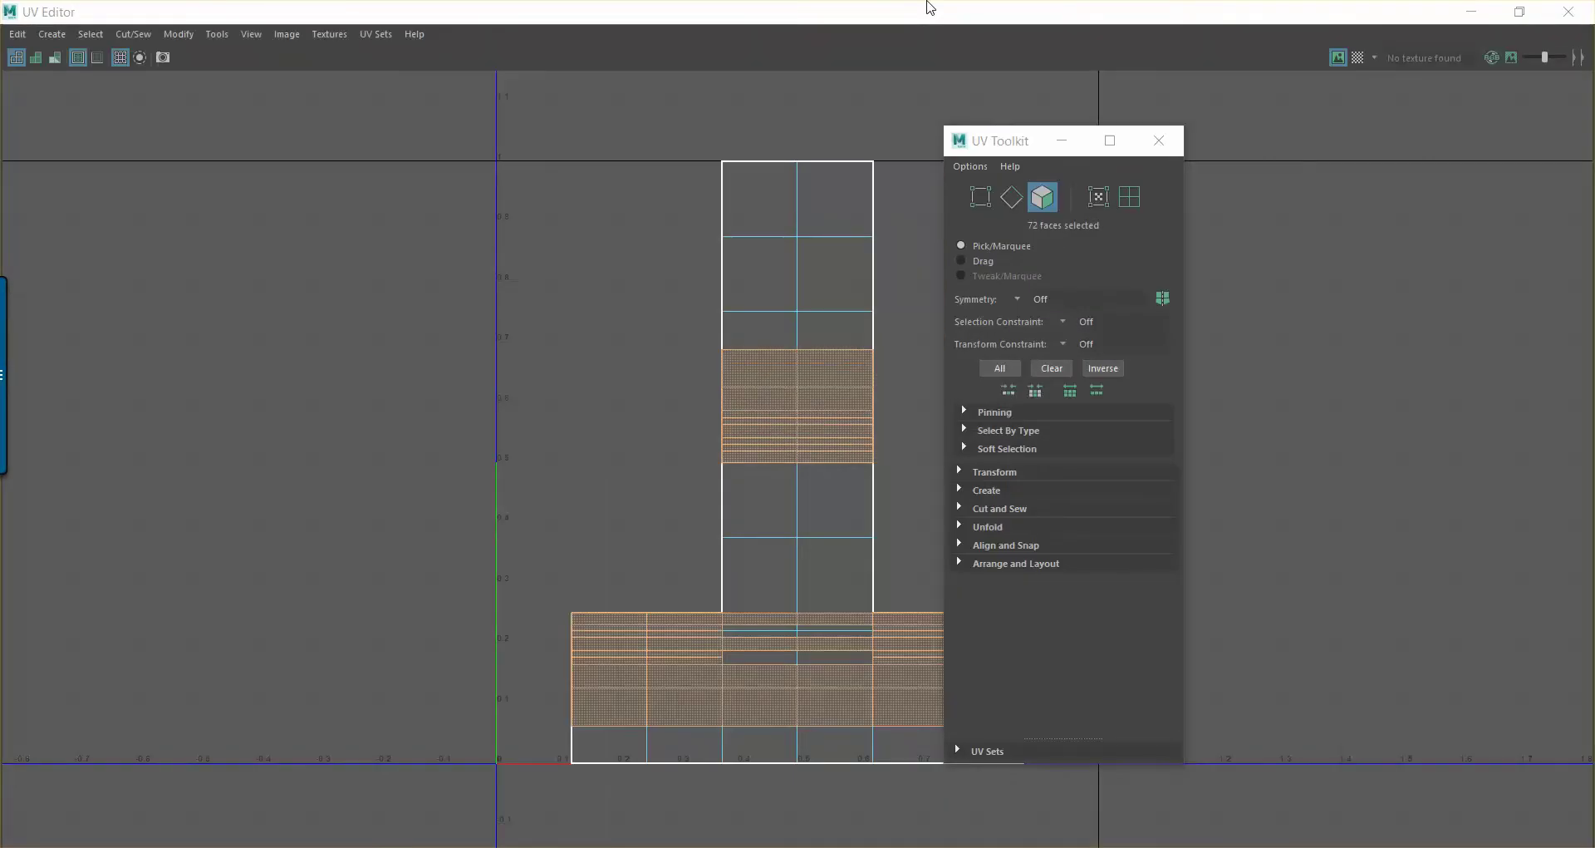
Shrink the UV Editor and place it beside the UV Toolkit at the top-left
drag(1247, 10, 1542, 72)
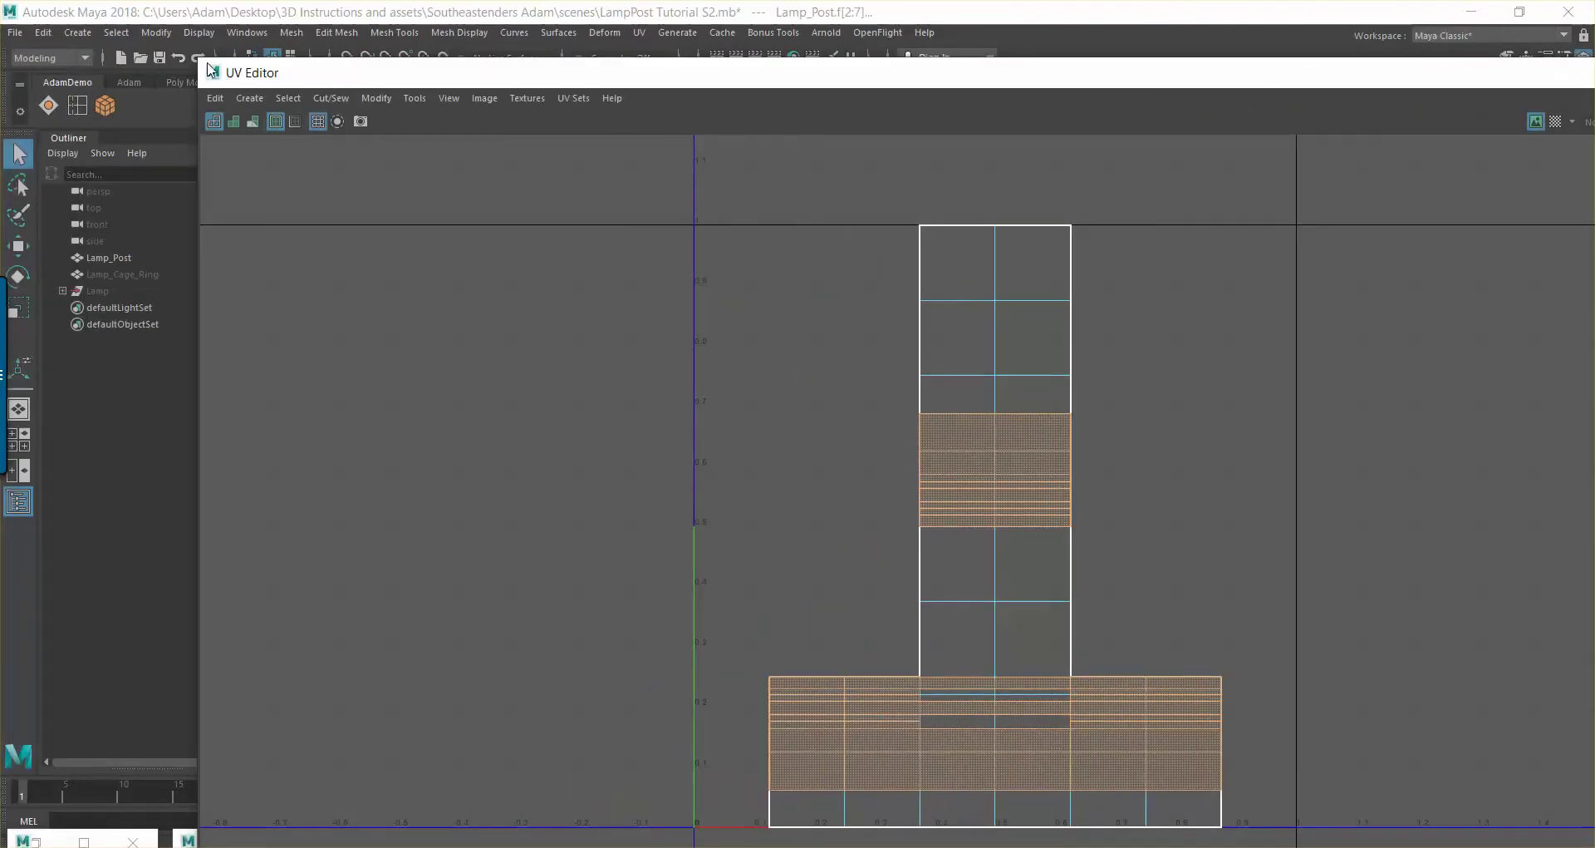
drag(199, 59, 1031, 161)
drag(1300, 184, 239, 67)
drag(966, 147, 775, 138)
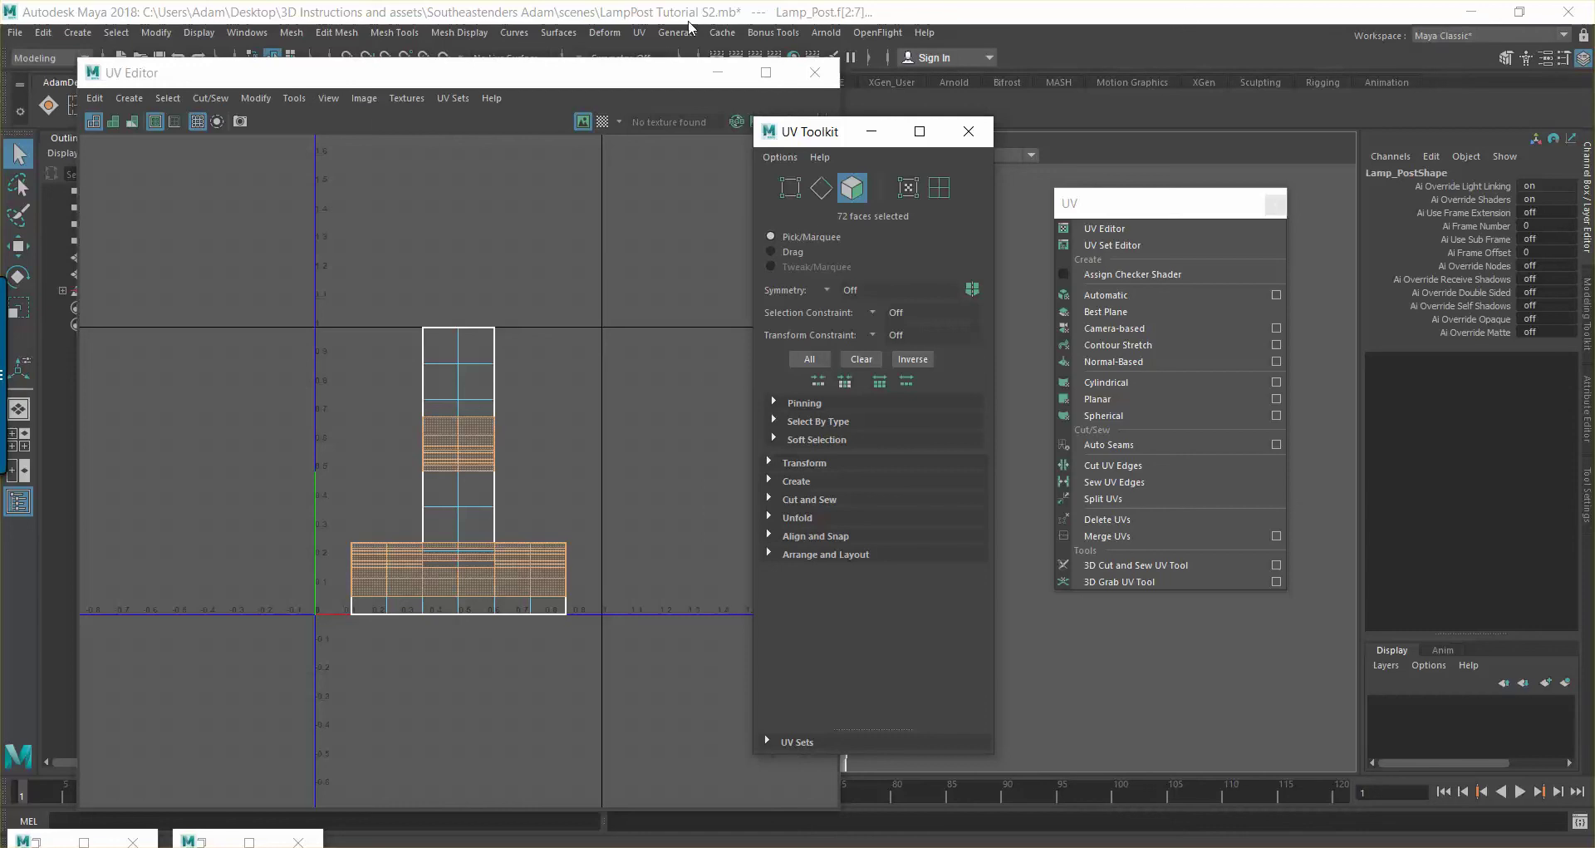
Move the UV Toolkit to the right edge and the UV Editor left, exposing the lamp post
drag(821, 141, 1388, 180)
drag(609, 86, 324, 88)
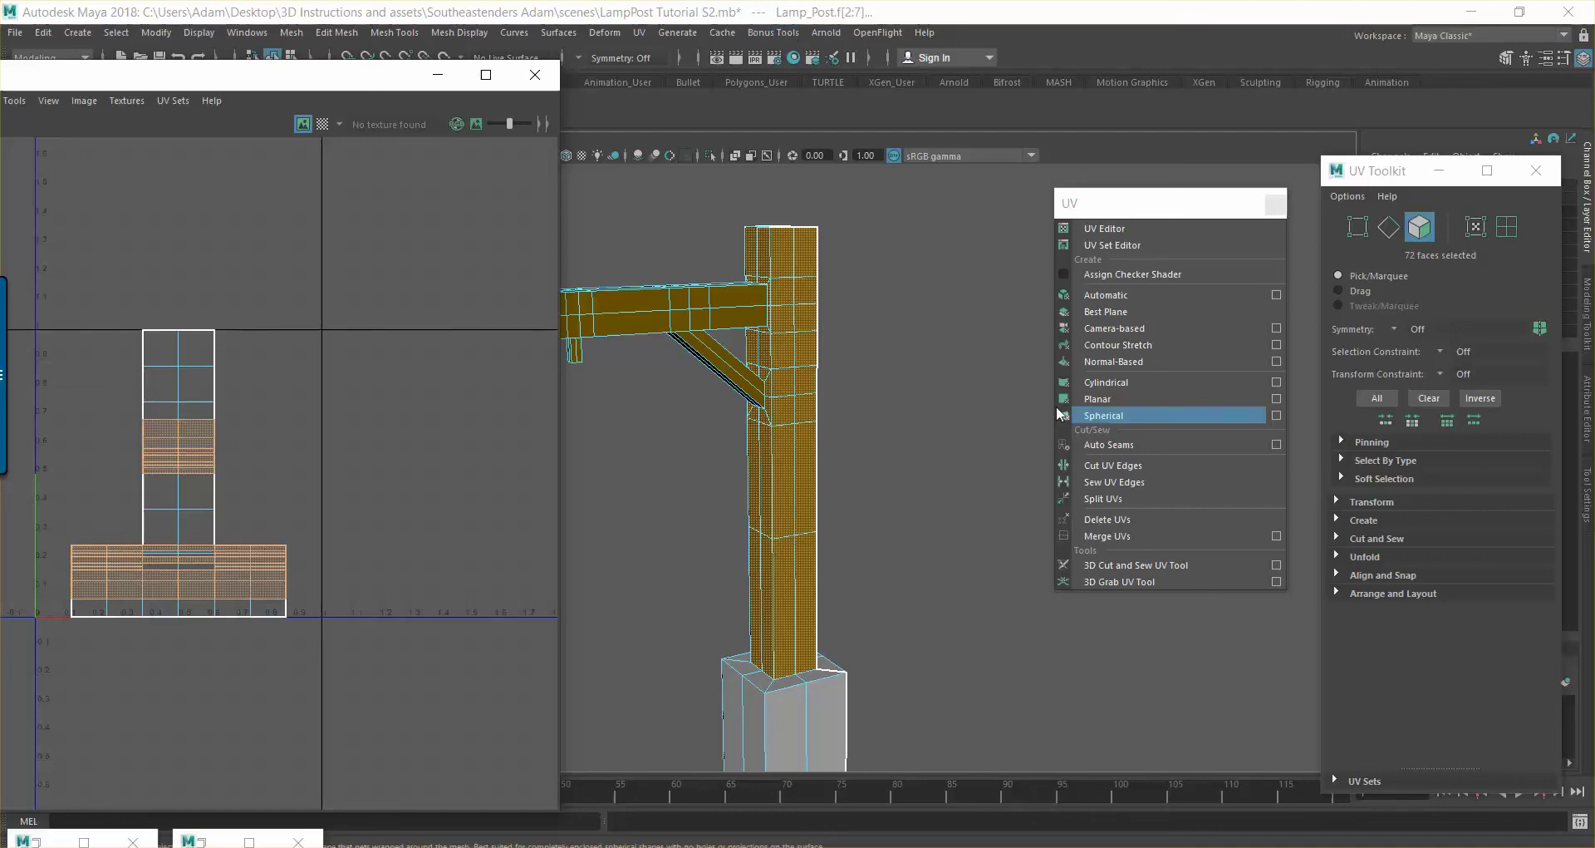
Apply UV > Automatic to the post faces and slide the new shell left outside the 0–1 square
click(1151, 297)
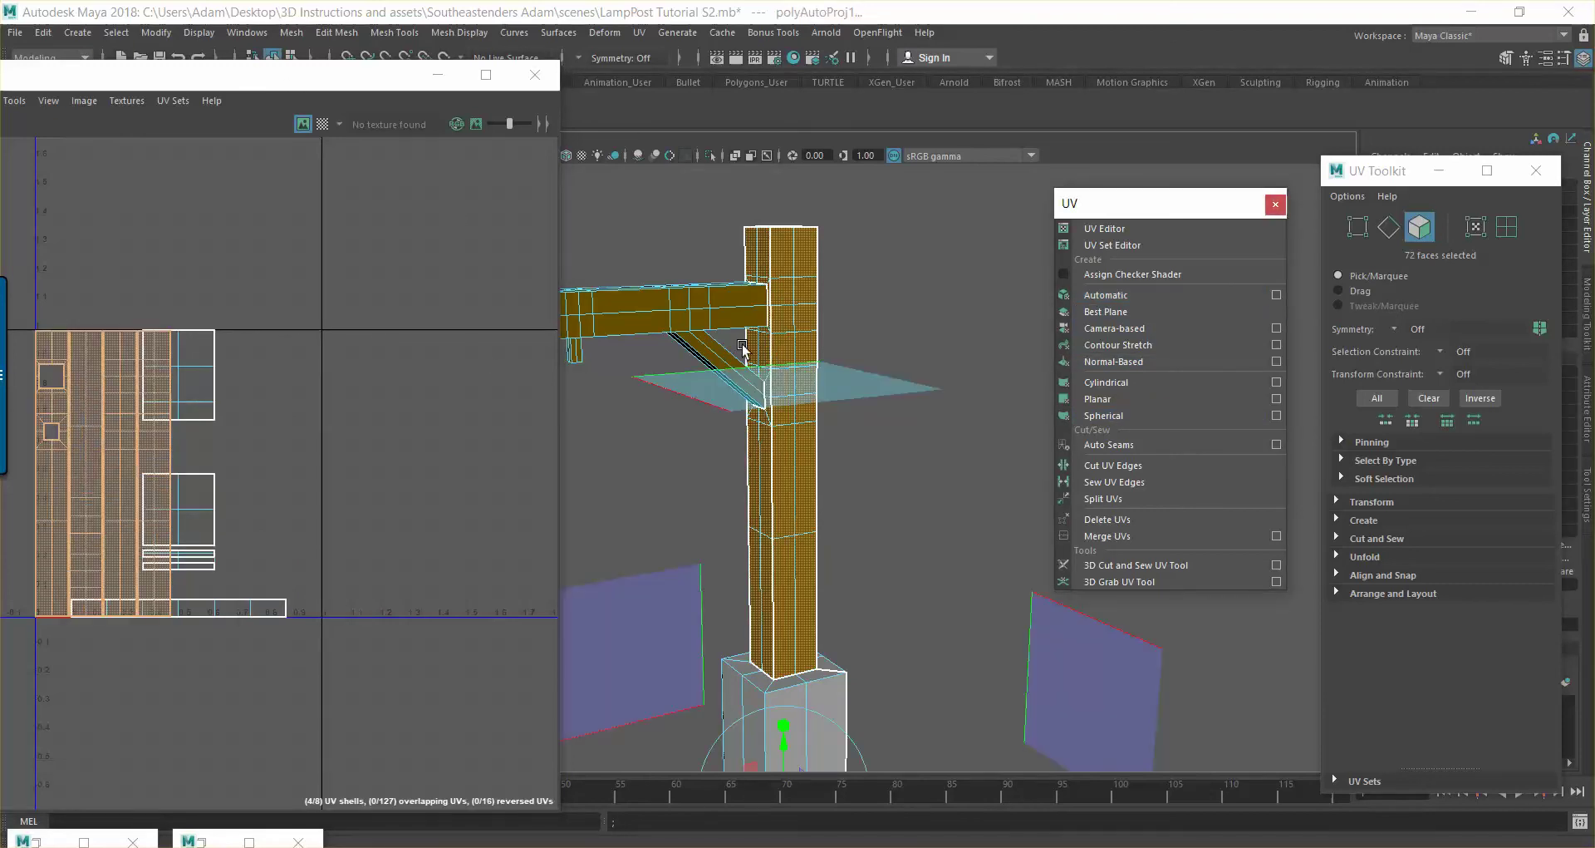
drag(136, 78, 232, 78)
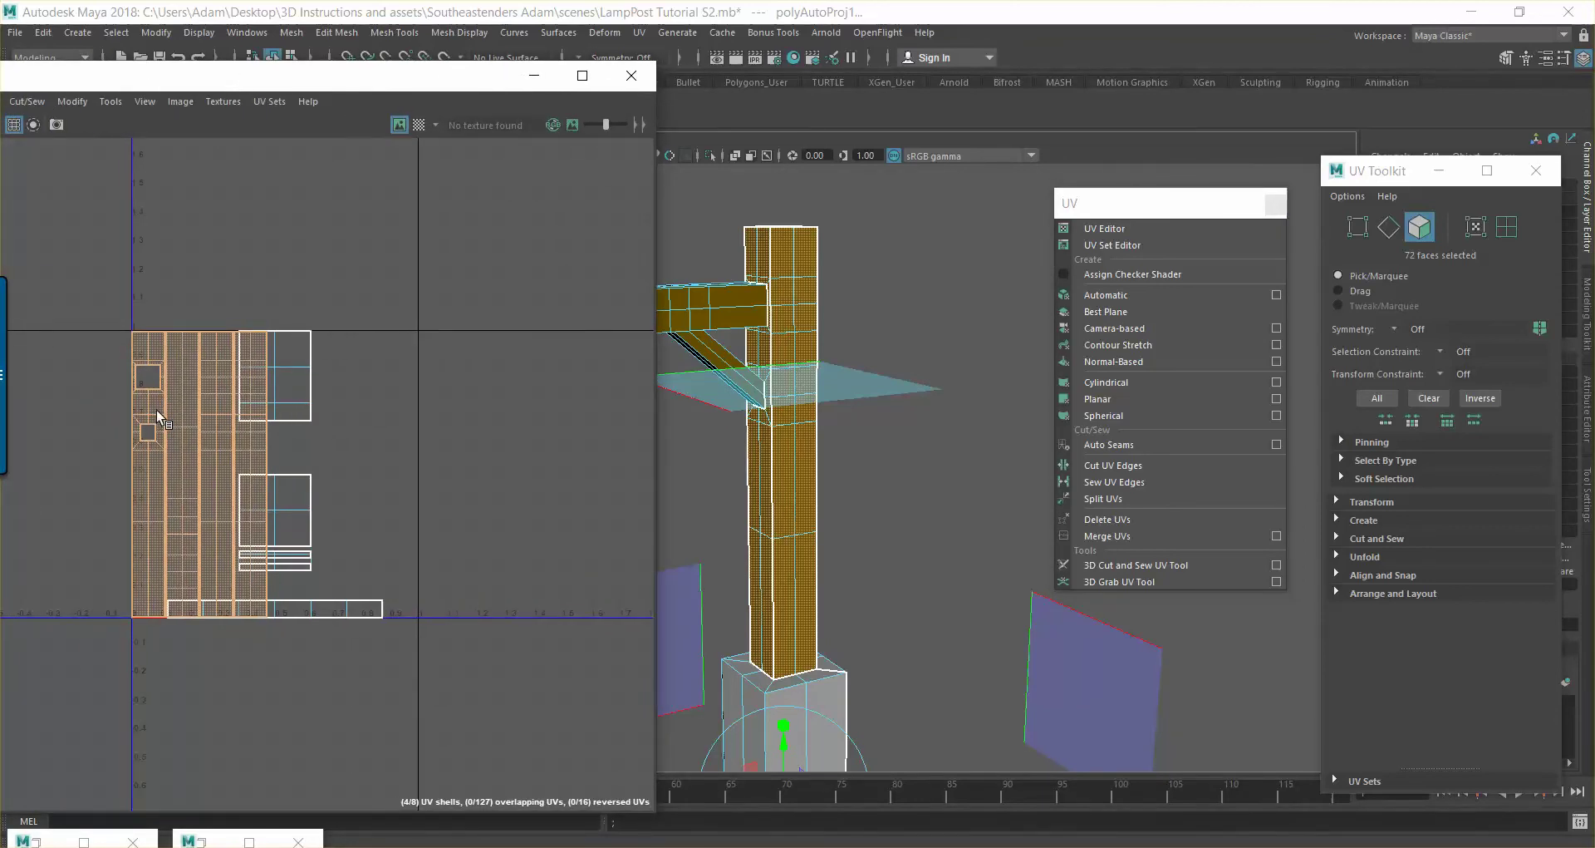
key(w)
drag(329, 474, 180, 474)
mouse_move(424, 446)
middle_down()
mouse_move(515, 446)
mouse_move(369, 445)
mouse_move(428, 446)
middle_up()
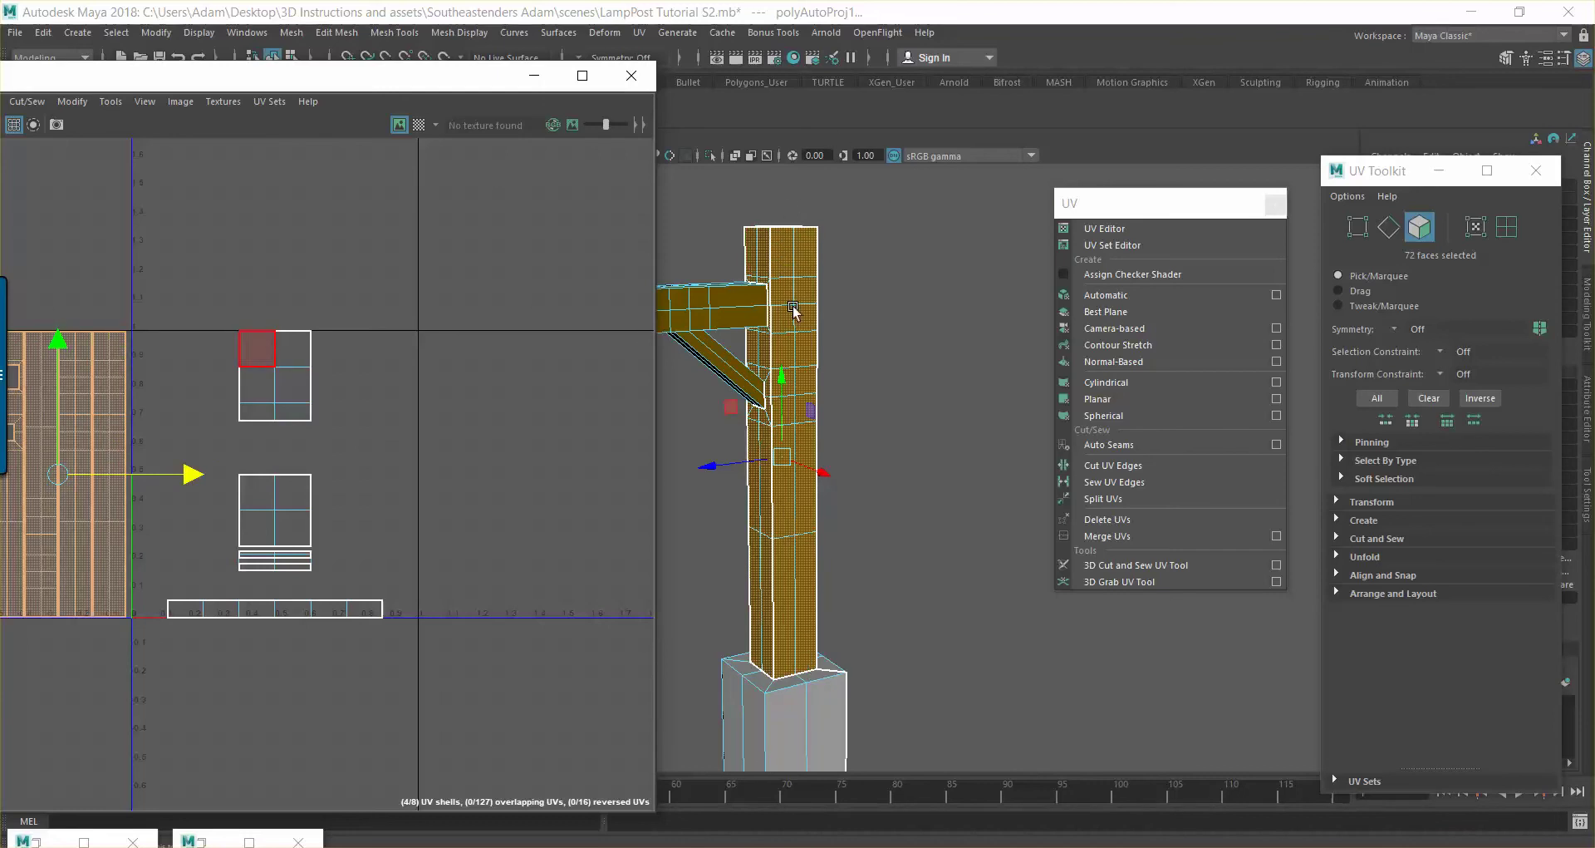
Try moving a single strip-shaped UV shell, then undo so it stays in place
double_click(117, 347)
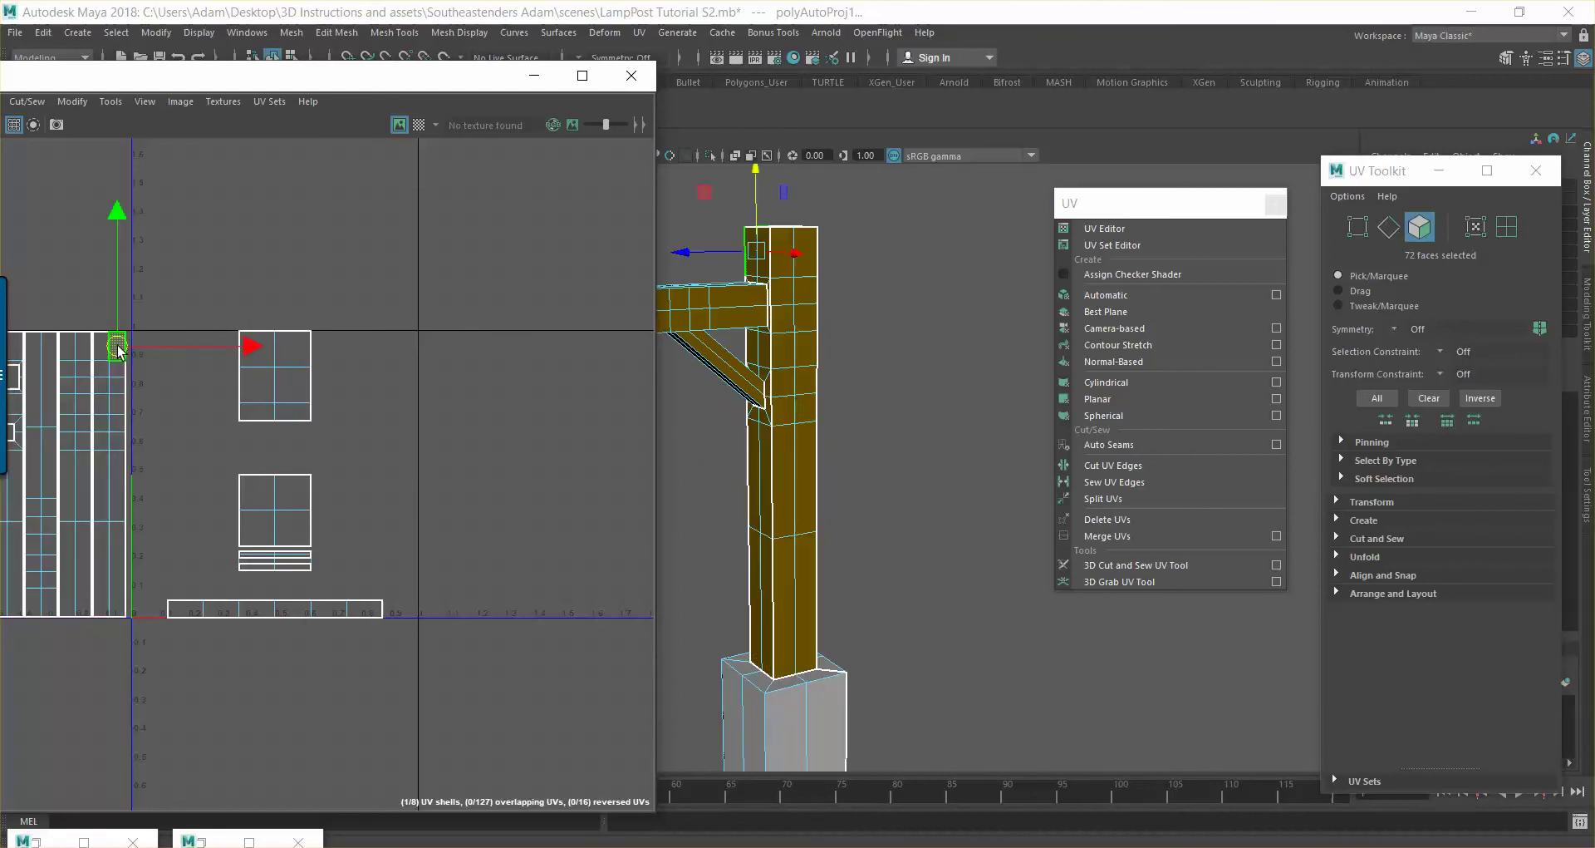
mouse_move(237, 472)
mouse_down()
mouse_move(274, 473)
mouse_move(245, 471)
mouse_up()
key(ctrl+z)
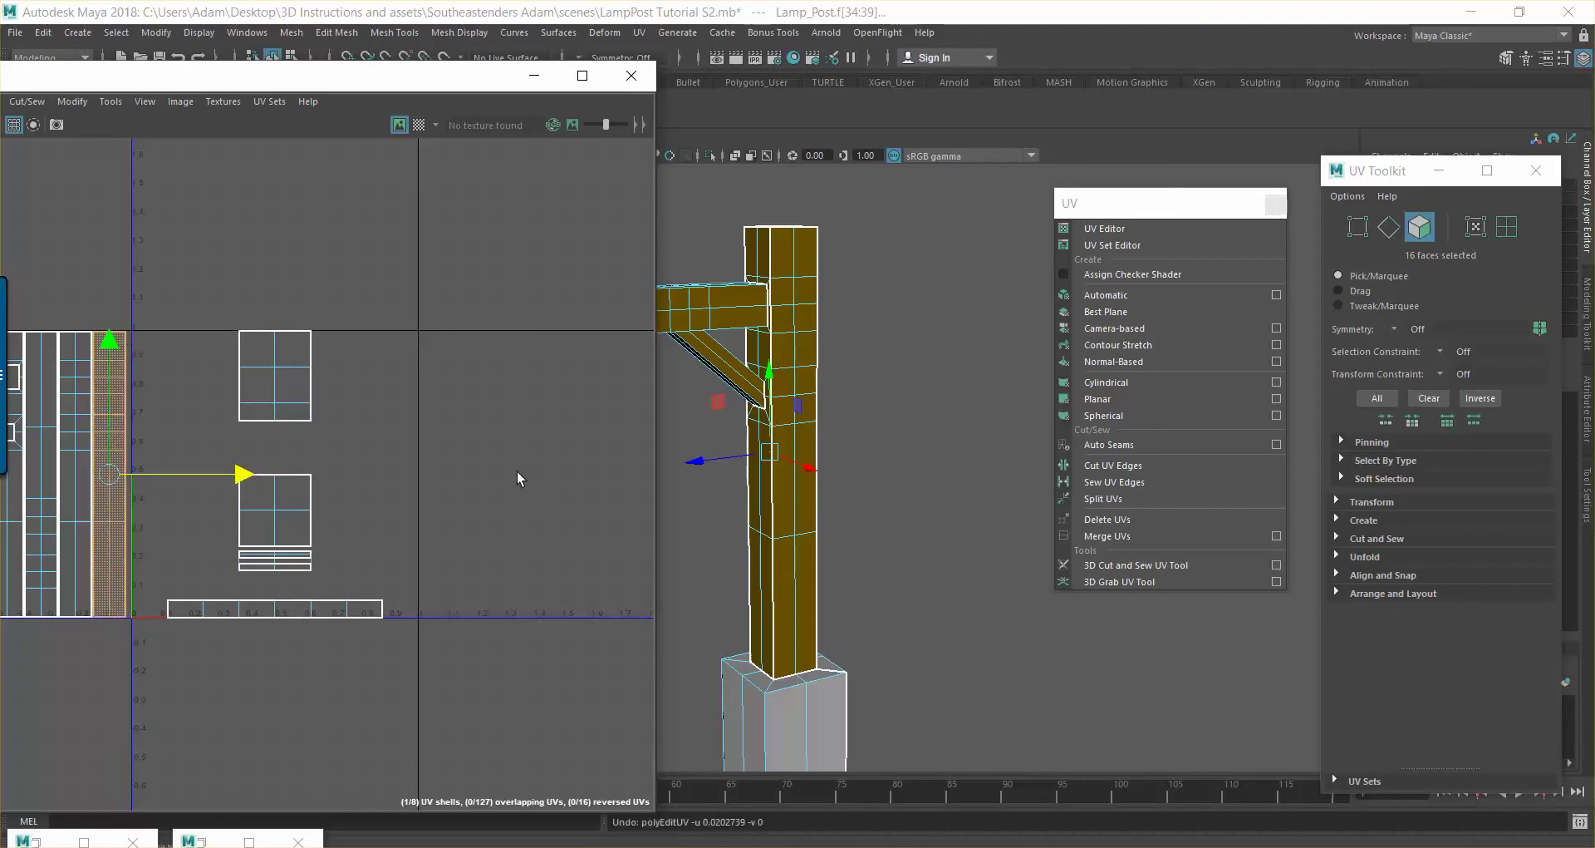
Orbit to the lamp arm and add its top faces and two face loops to the selection
alt+drag(902, 425, 895, 496)
alt+drag(1008, 434, 920, 449)
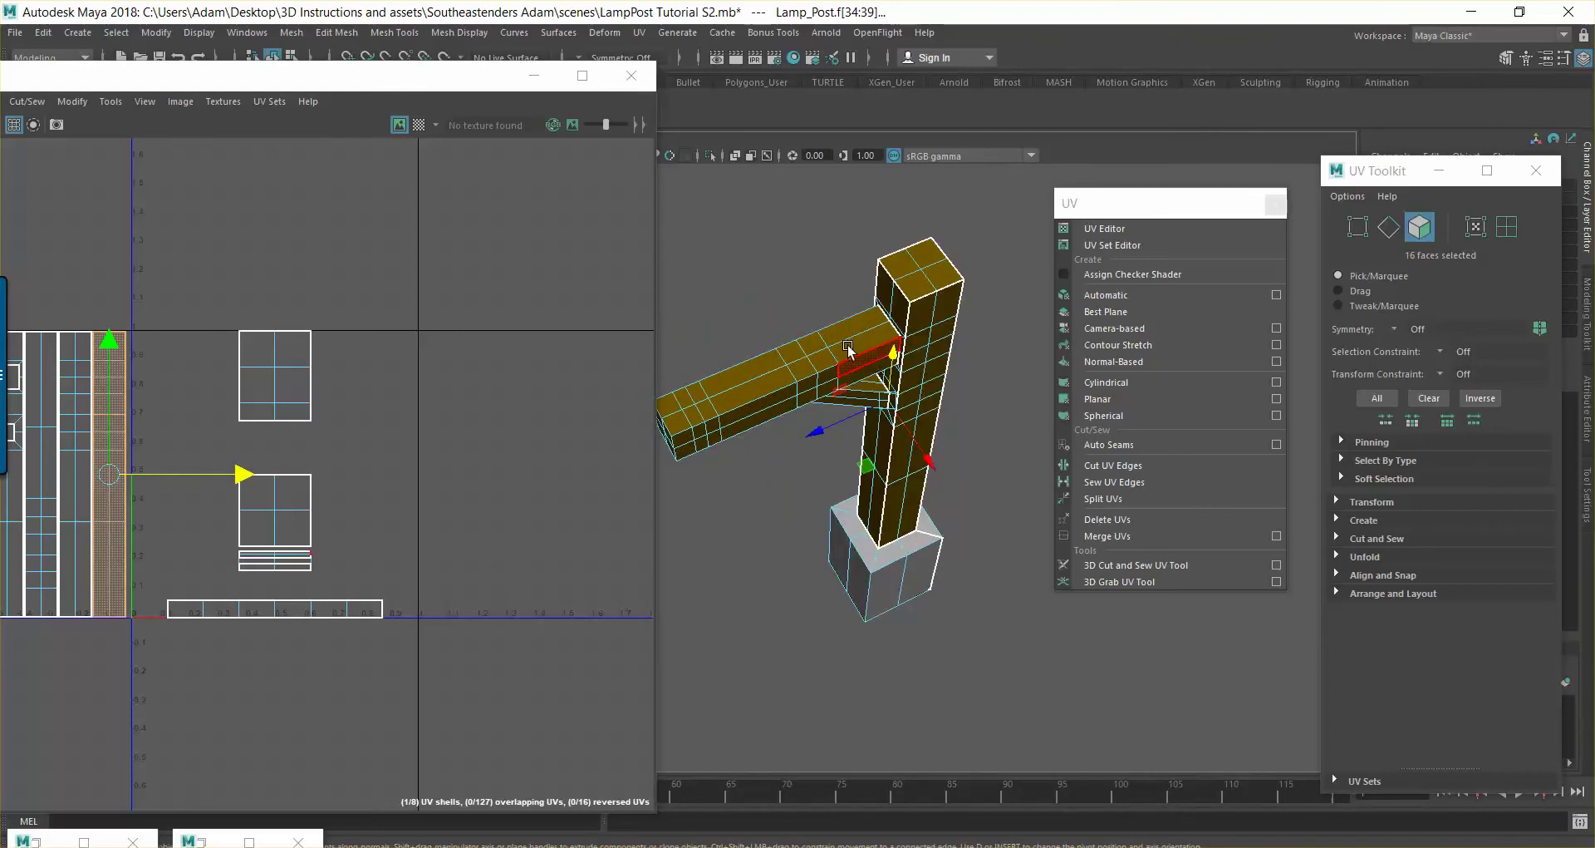
scroll(851, 341, up, 2)
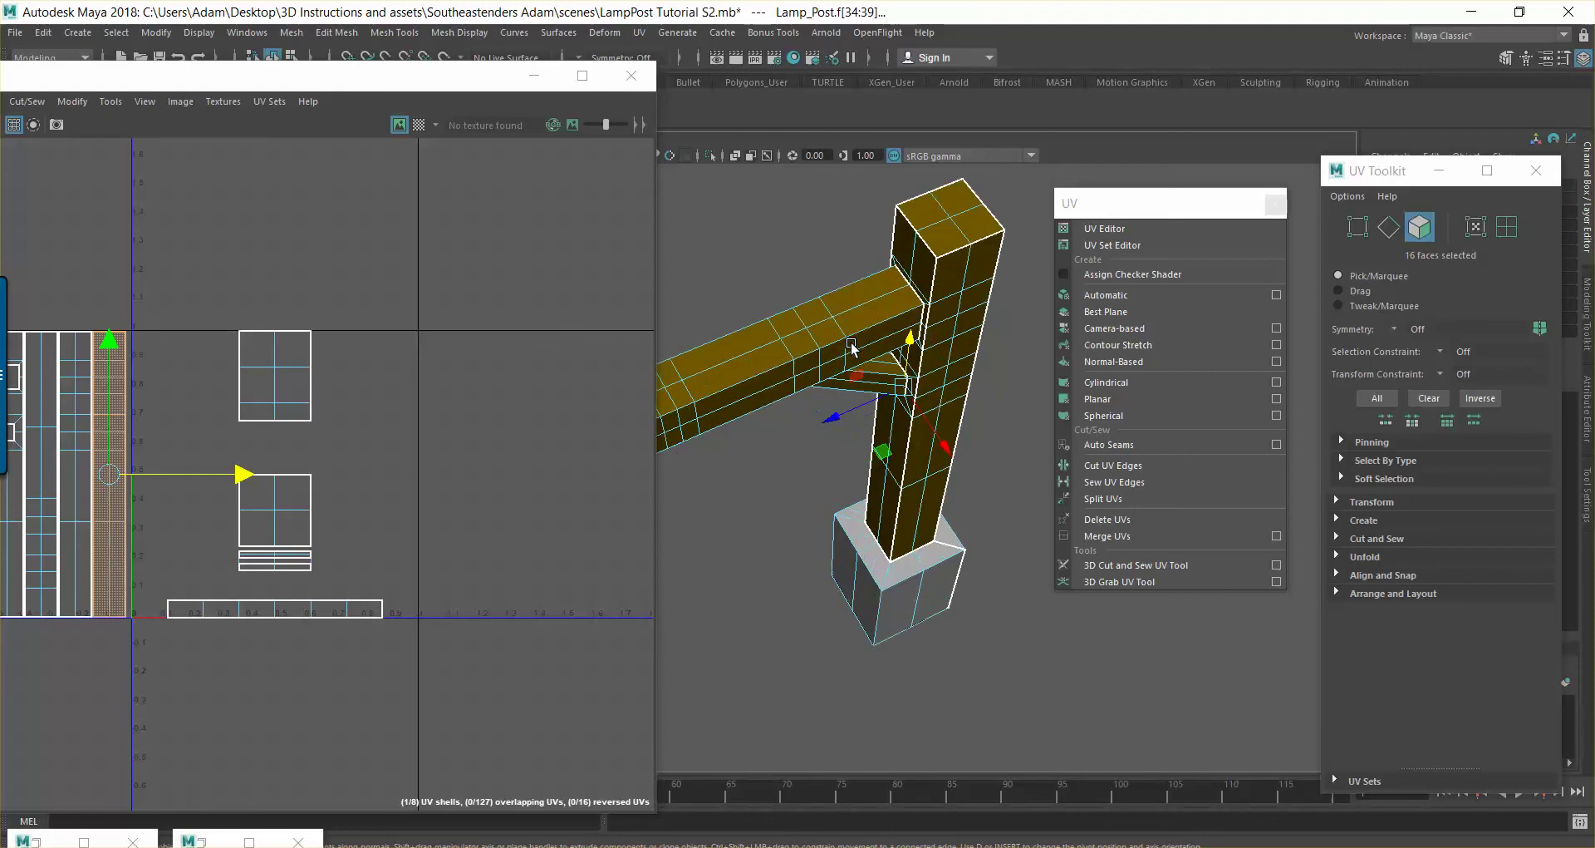
shift+click(870, 306)
shift+double_click(863, 294)
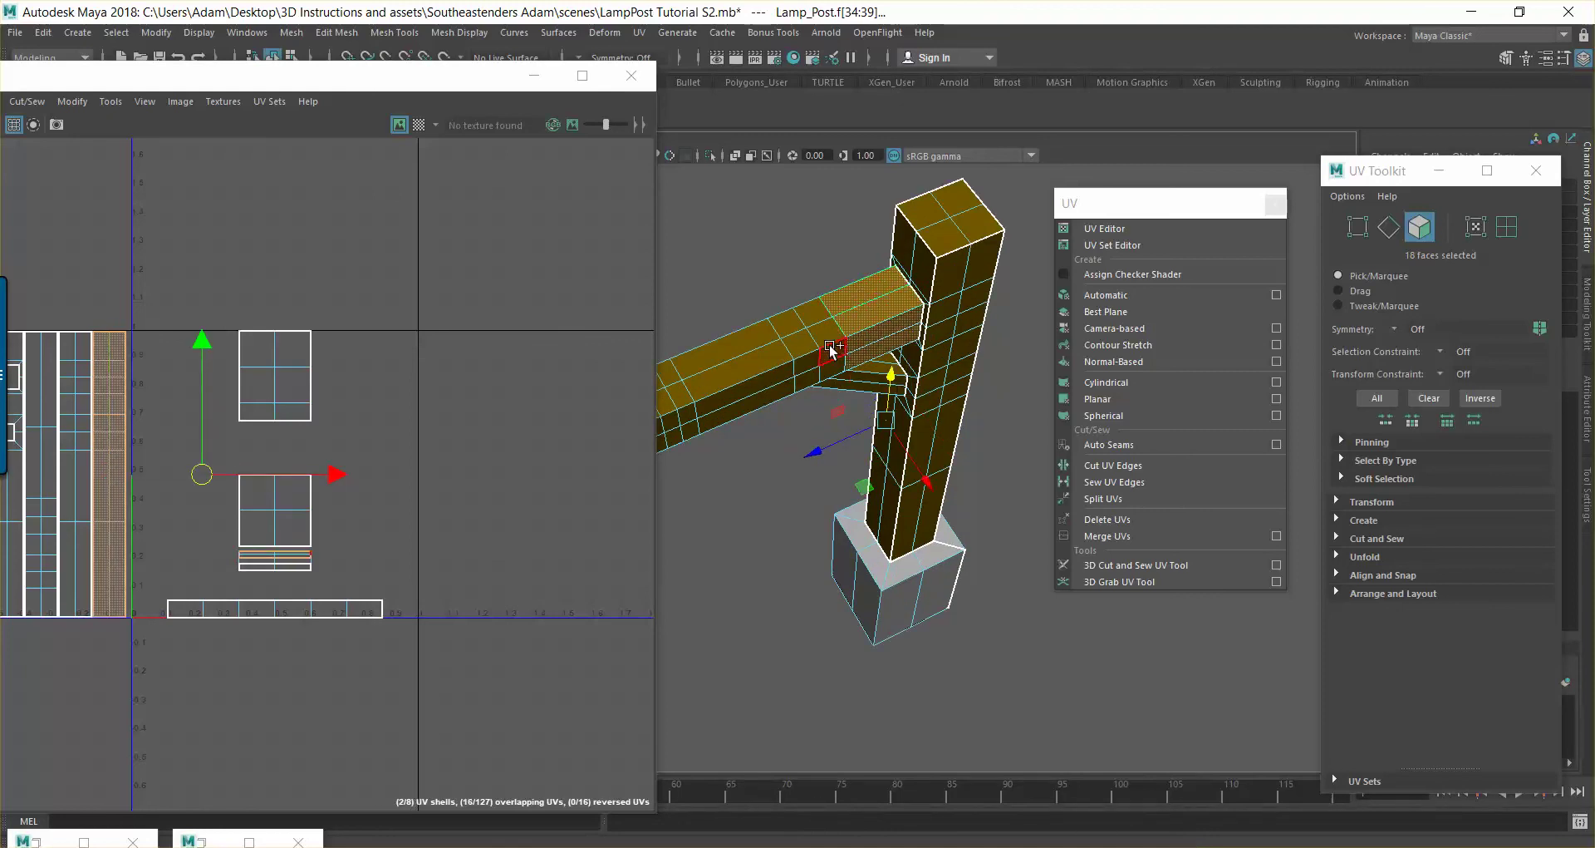
shift+click(834, 352)
shift+double_click(822, 334)
alt+drag(959, 371, 1011, 333)
click(871, 333)
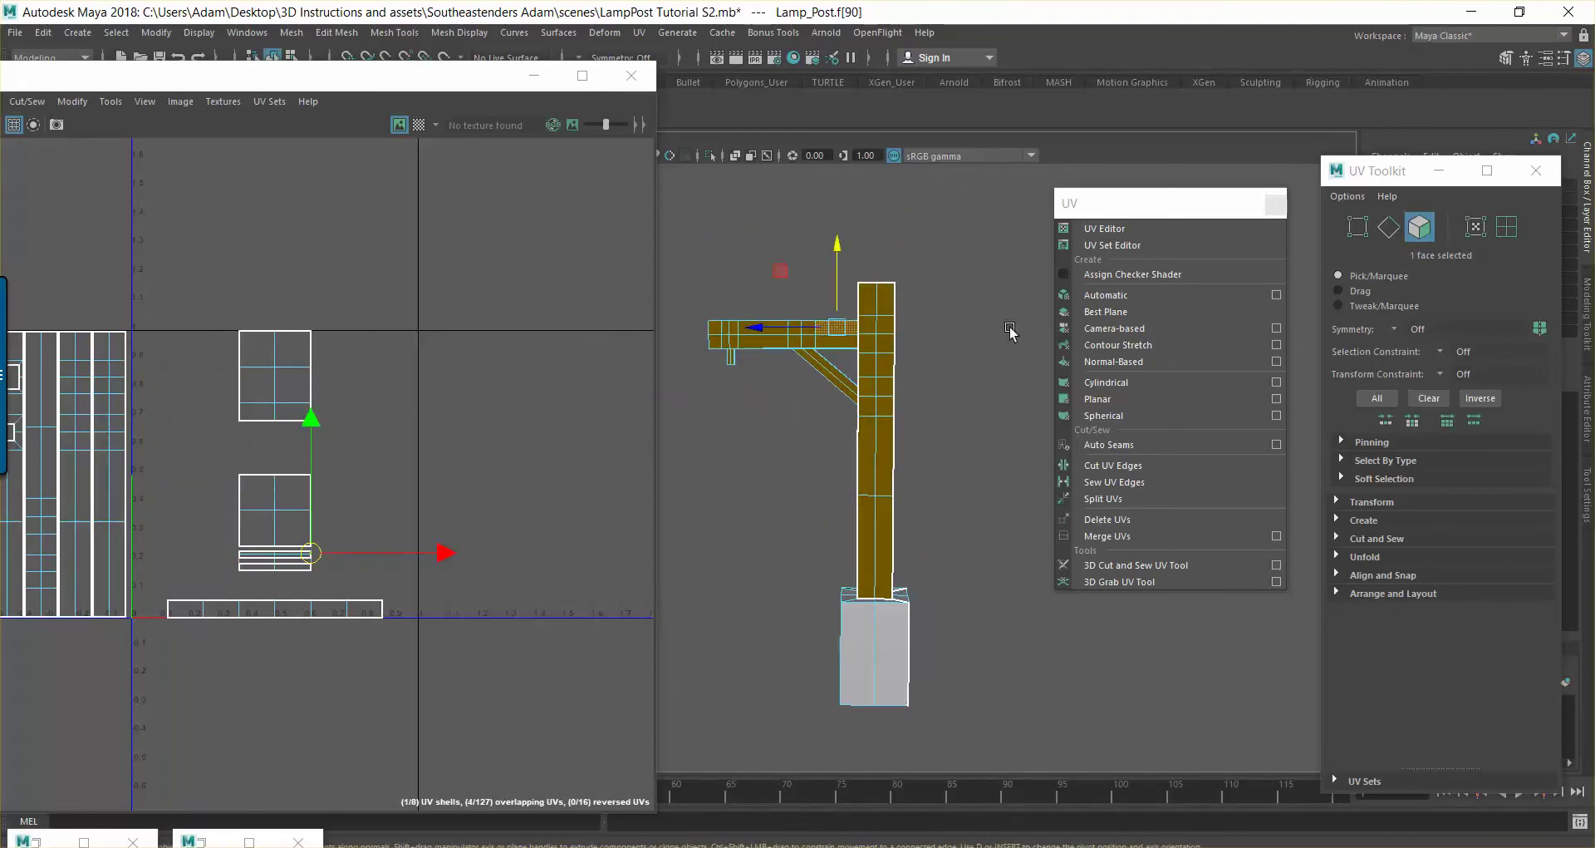
alt+middle_drag(1011, 332, 1014, 346)
scroll(1015, 346, up, 3)
alt+drag(823, 249, 951, 316)
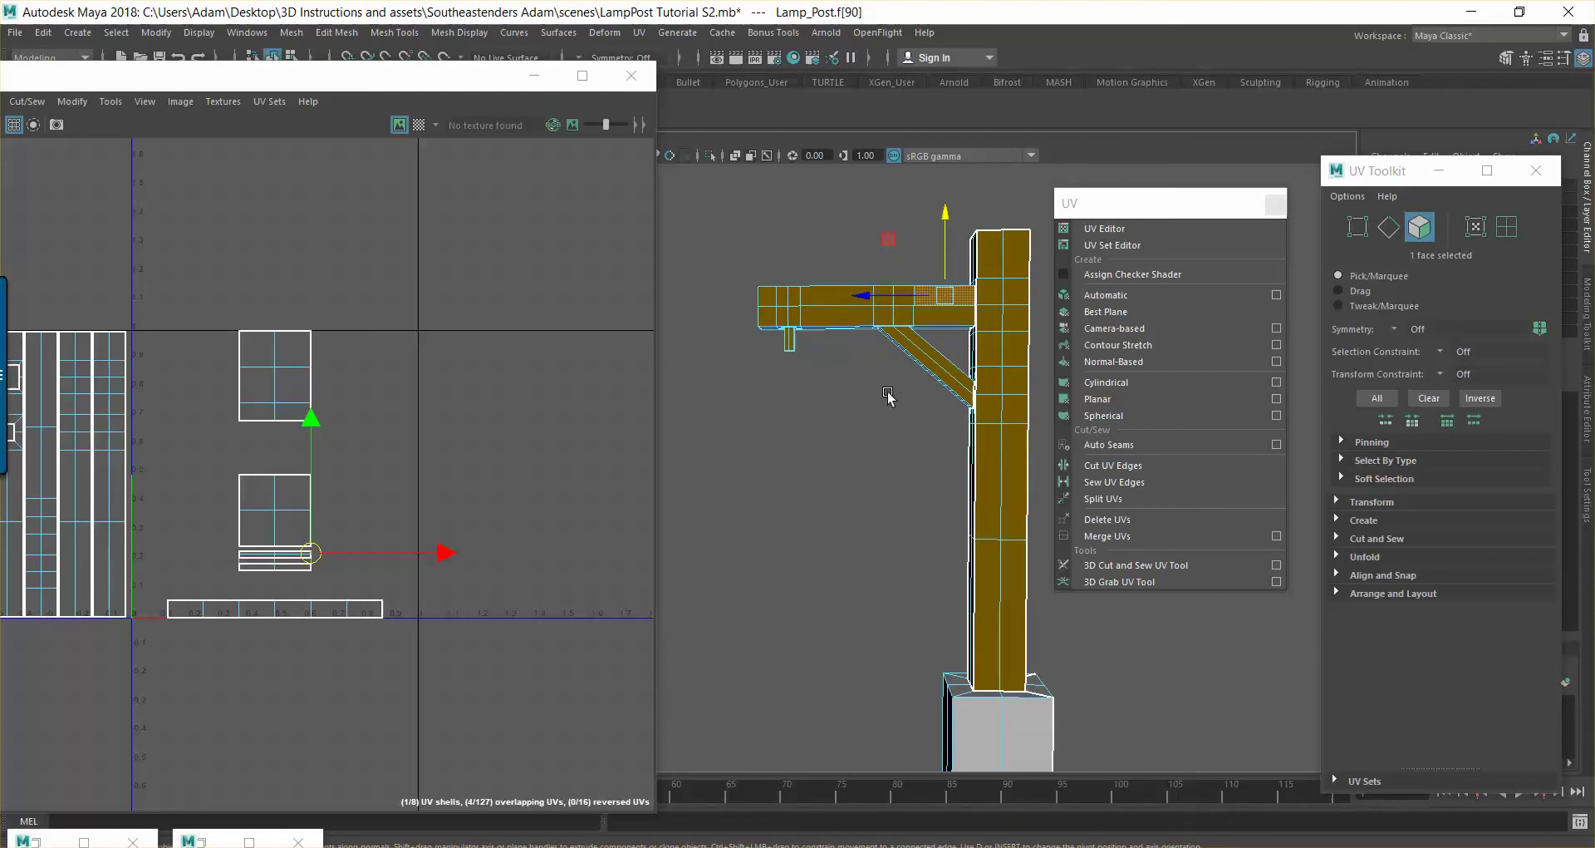
alt+drag(841, 398, 1167, 403)
Add the underside faces of the lamp arm, including both end faces, to the selection
scroll(783, 392, up, 5)
alt+middle_drag(784, 391, 960, 445)
alt+drag(959, 447, 815, 397)
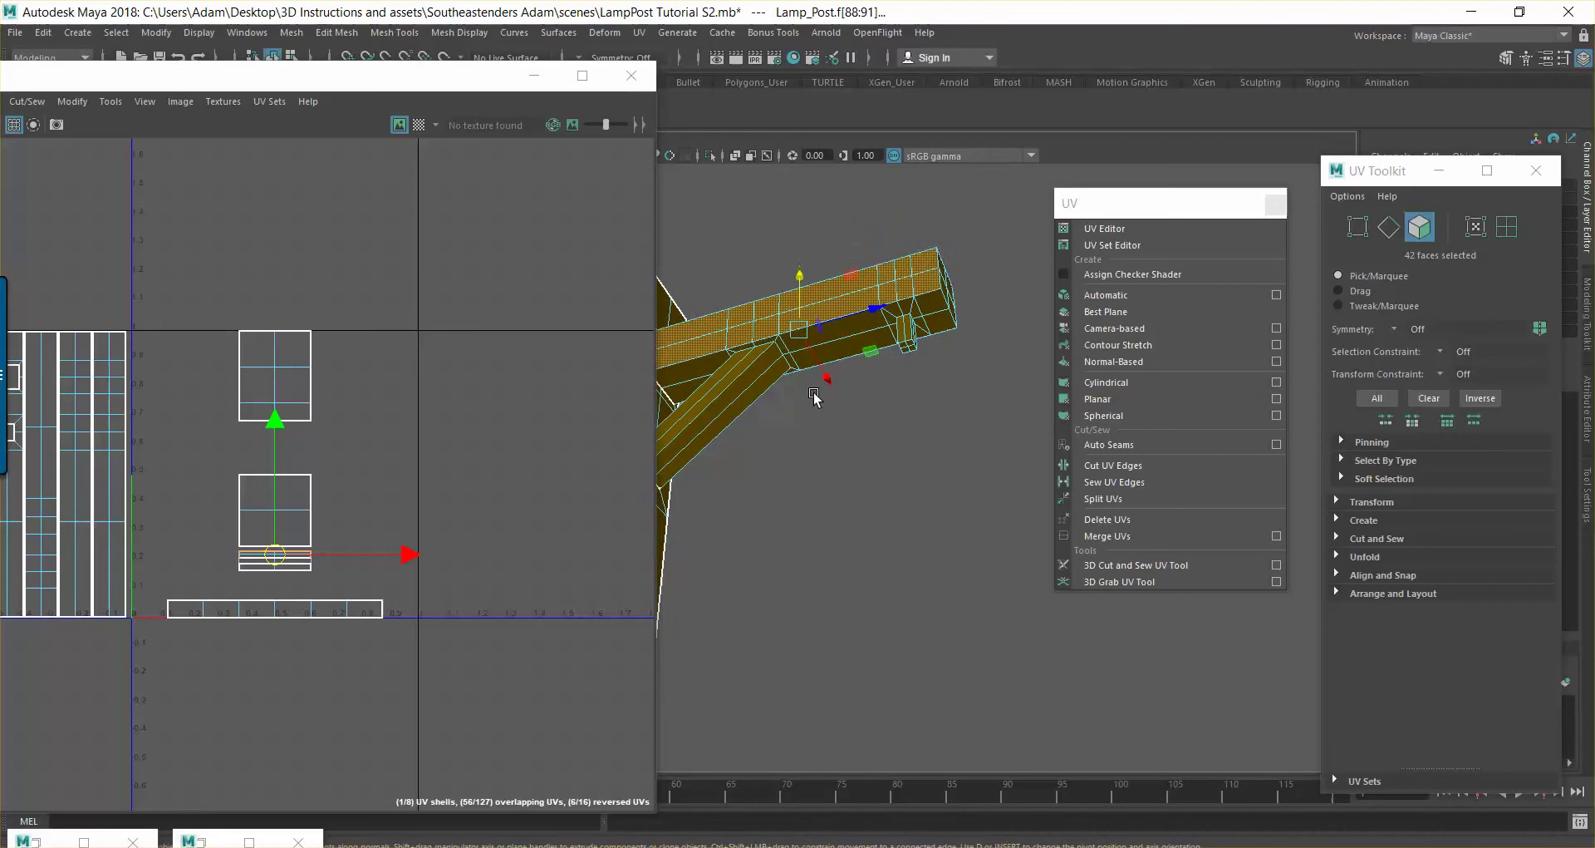
alt+middle_drag(814, 397, 959, 396)
shift+click(843, 366)
shift+click(838, 382)
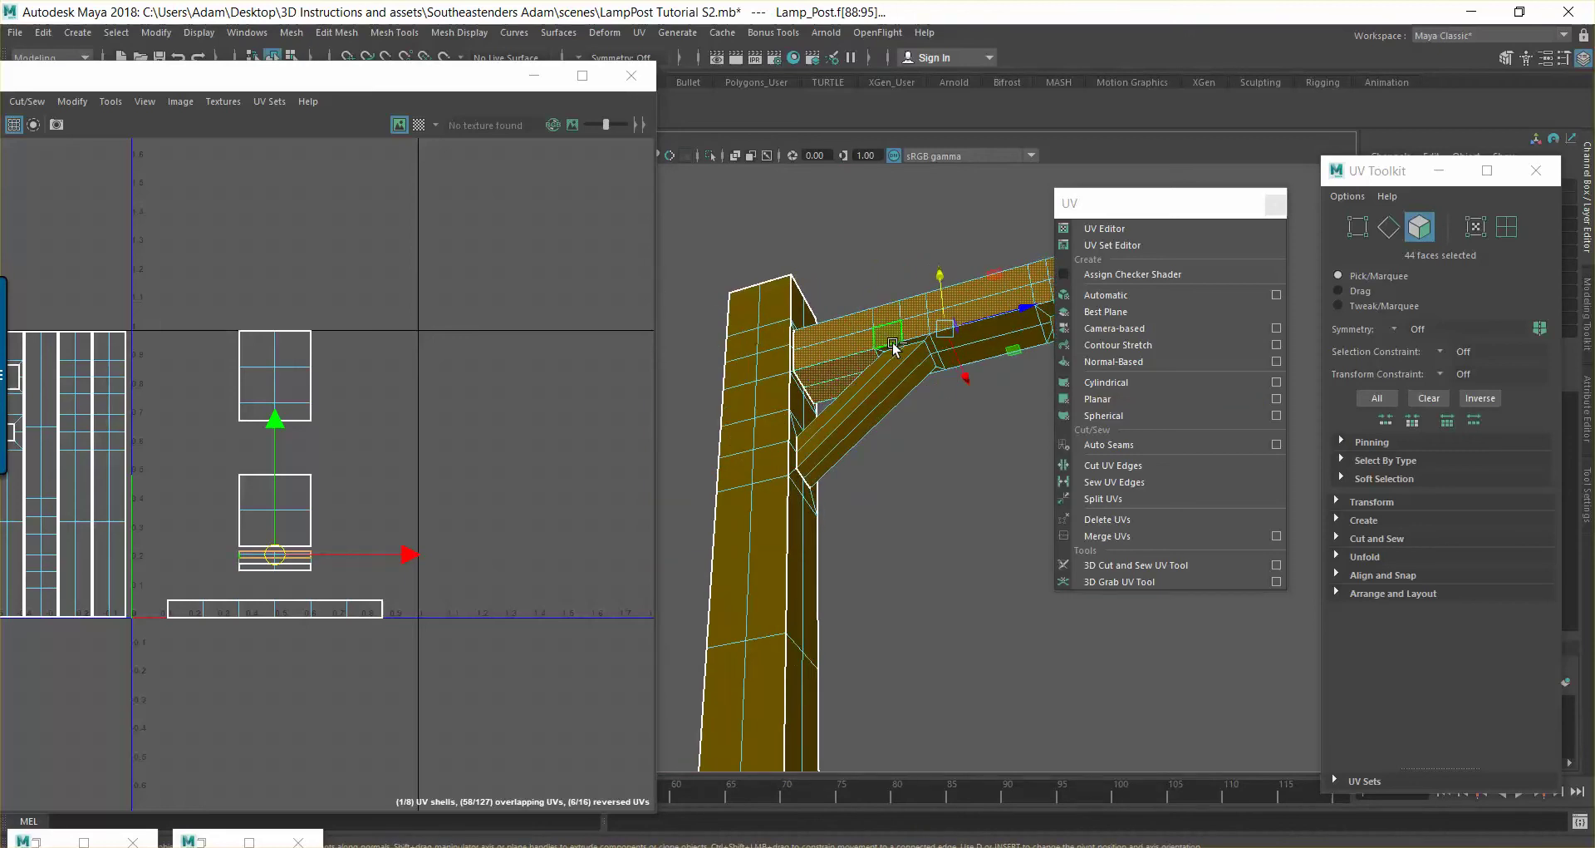
shift+click(989, 329)
shift+click(998, 344)
alt+middle_drag(977, 449, 841, 491)
shift+click(959, 341)
shift+click(966, 364)
Add the end-cap faces and brace-joint face ring, then apply UV > Automatic
scroll(970, 386, up, 3)
shift+click(1019, 287)
shift+click(1018, 287)
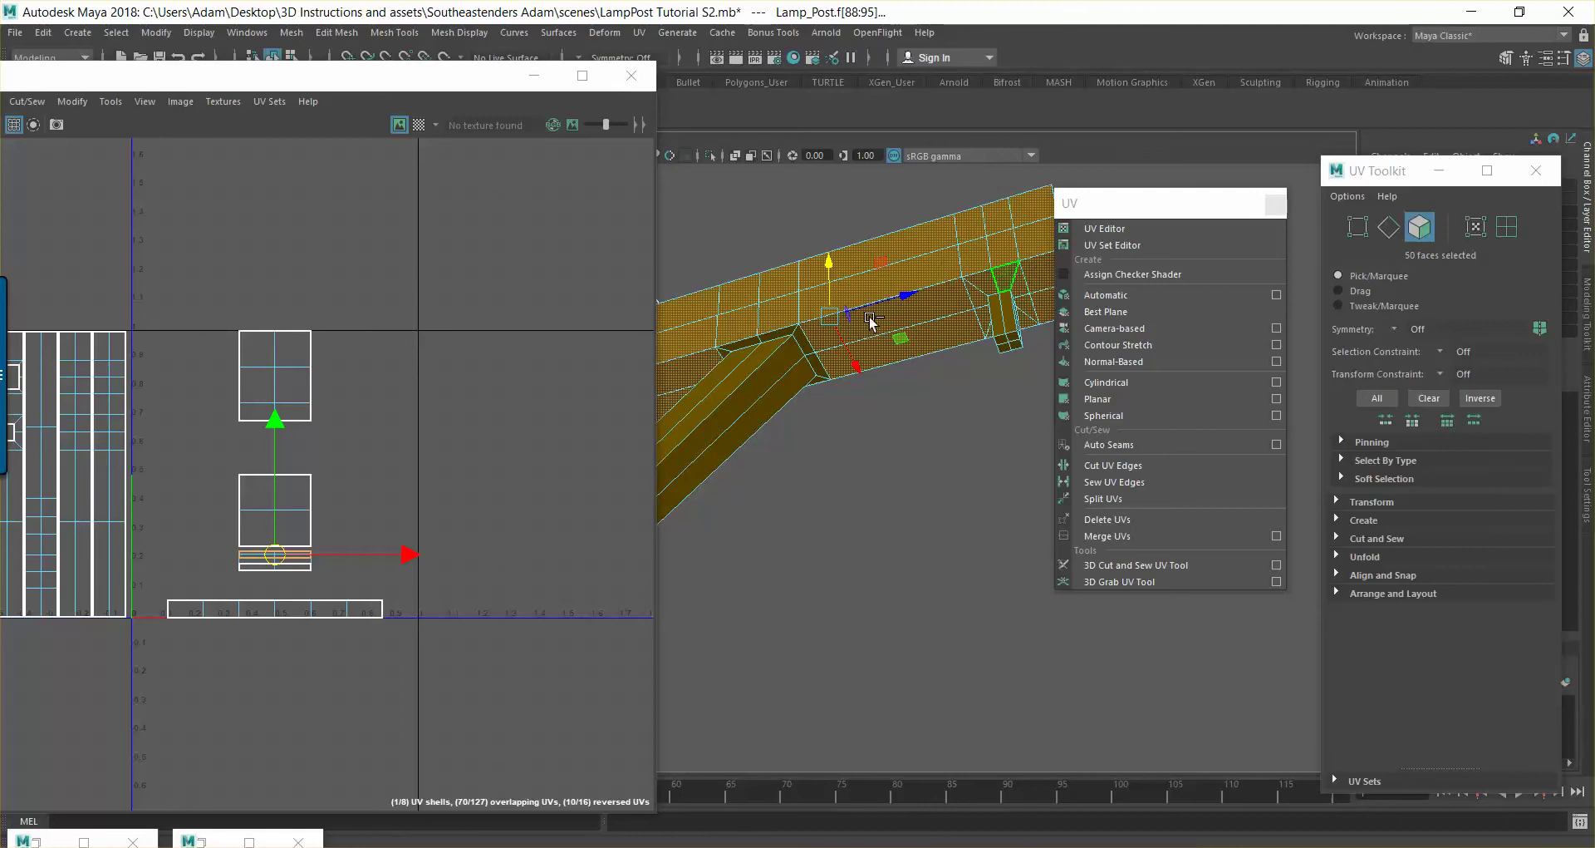
shift+click(804, 340)
shift+double_click(786, 331)
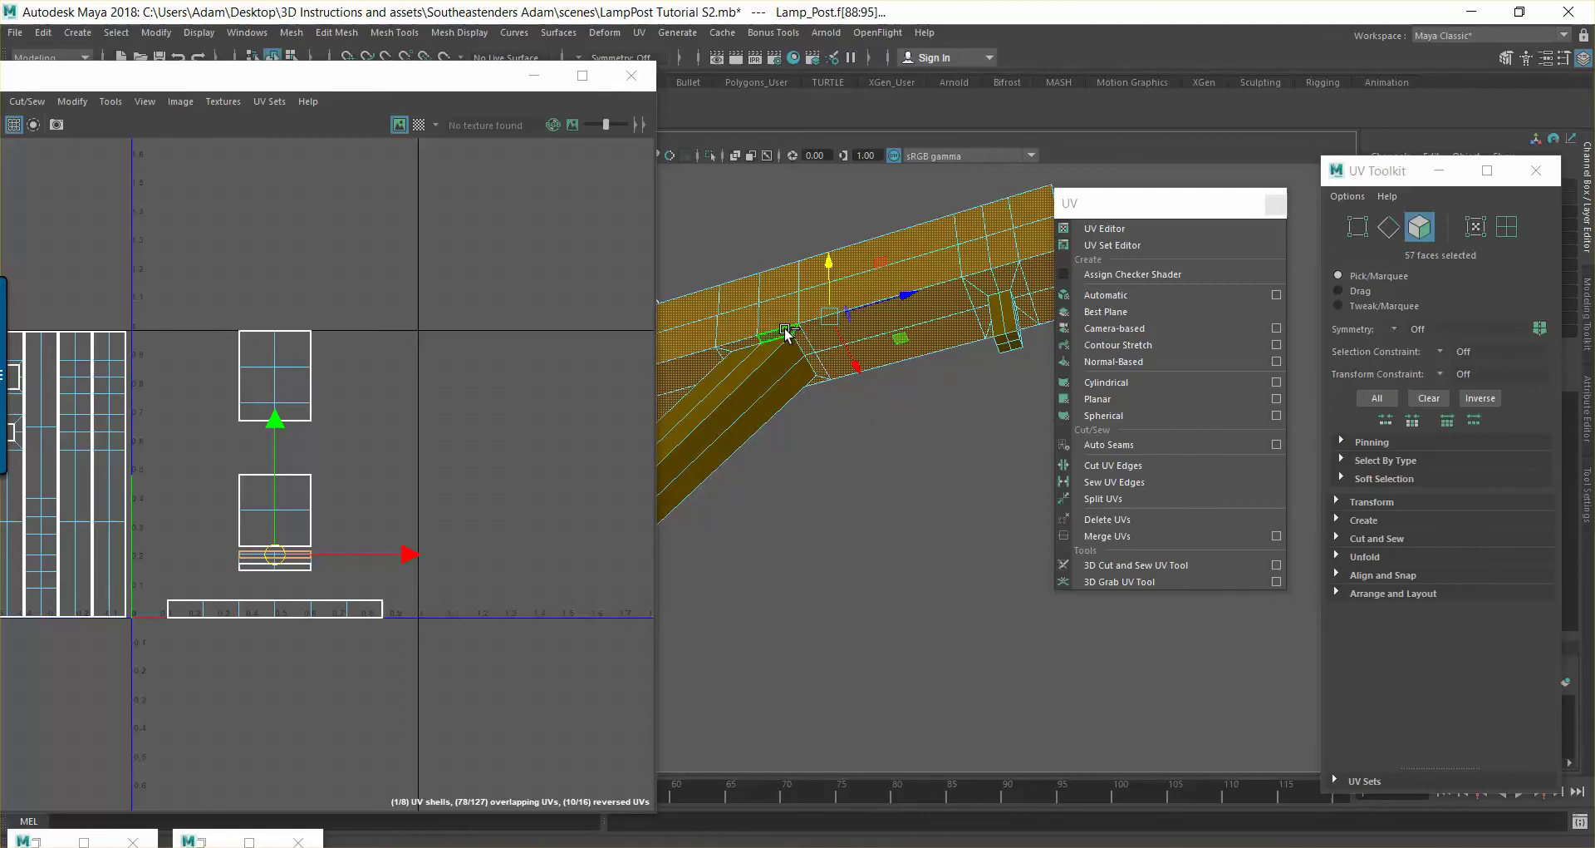
scroll(897, 378, down, 5)
alt+drag(964, 451, 741, 459)
click(1105, 295)
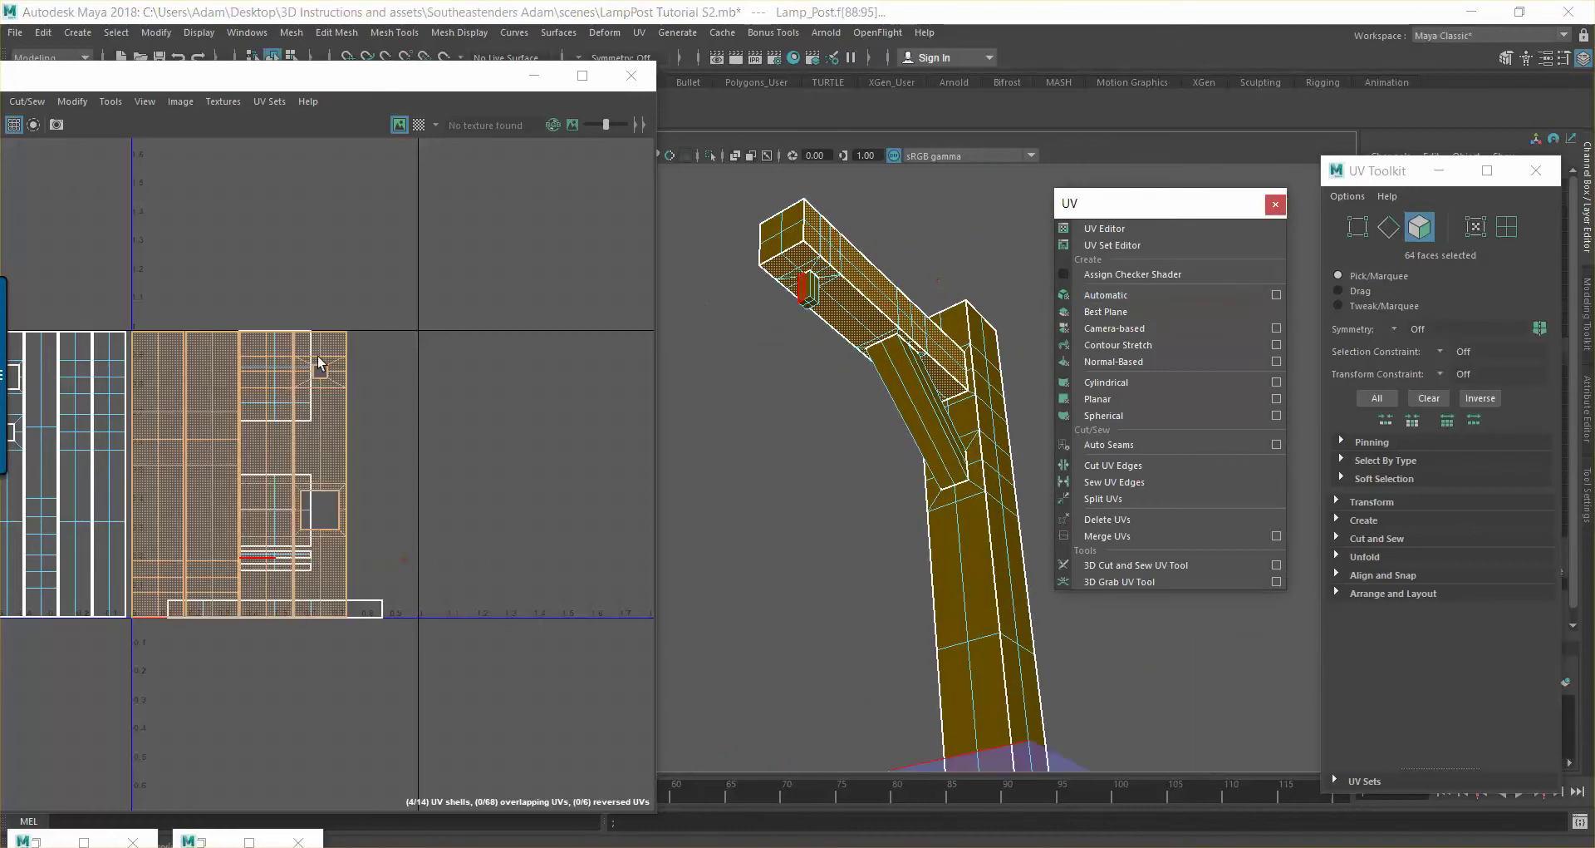
Frame the arm's new UV shell in the UV Editor and move it left along X
scroll(407, 349, down, 4)
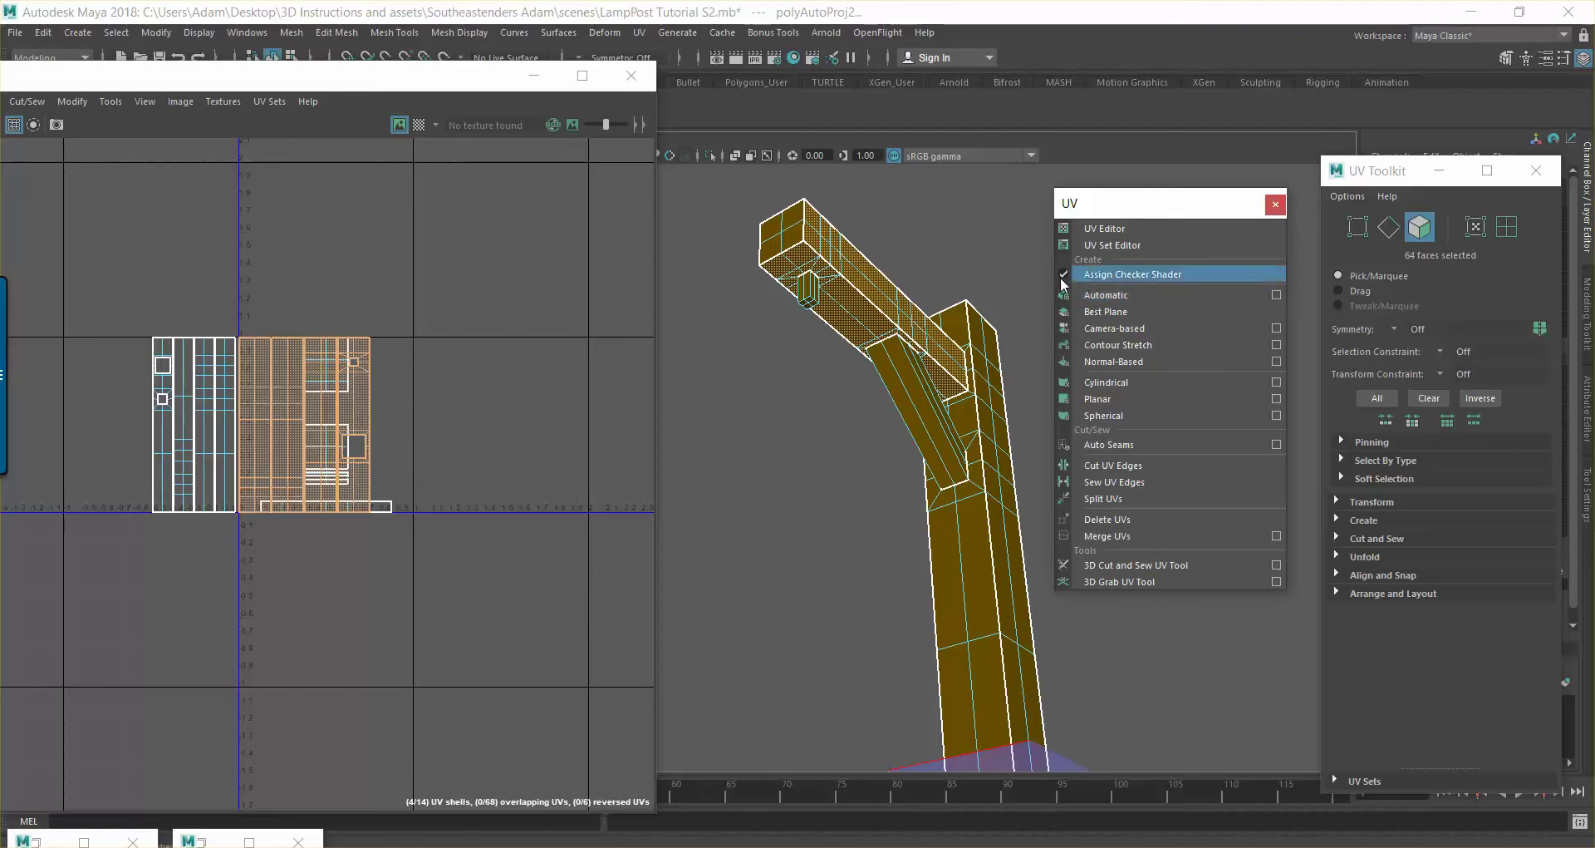
alt+drag(794, 359, 798, 325)
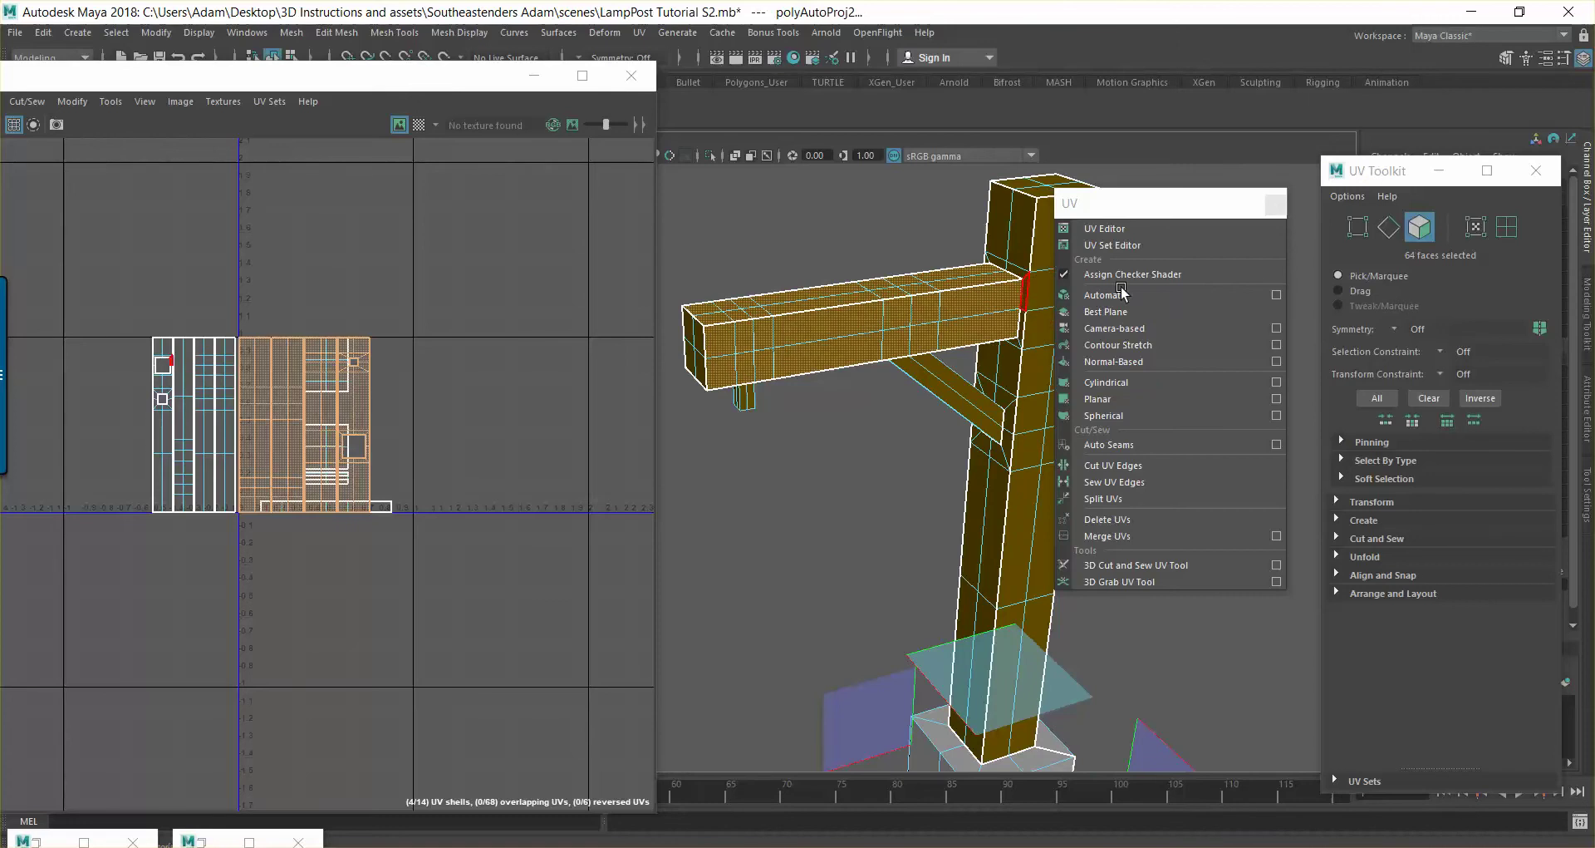
alt+drag(886, 362, 868, 330)
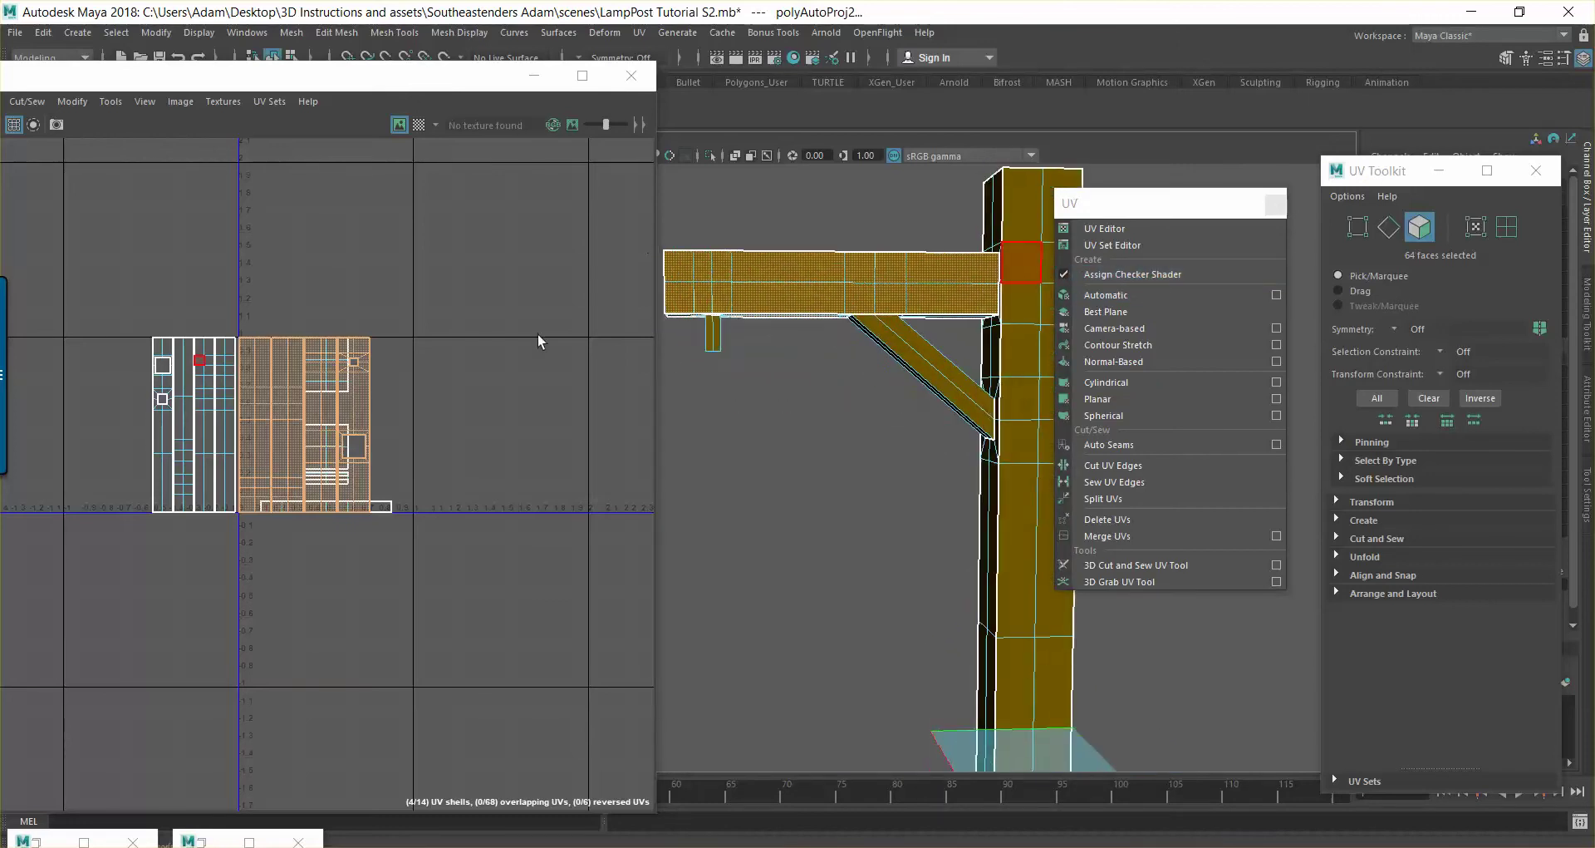
alt+middle_drag(441, 342, 452, 342)
scroll(459, 344, up, 8)
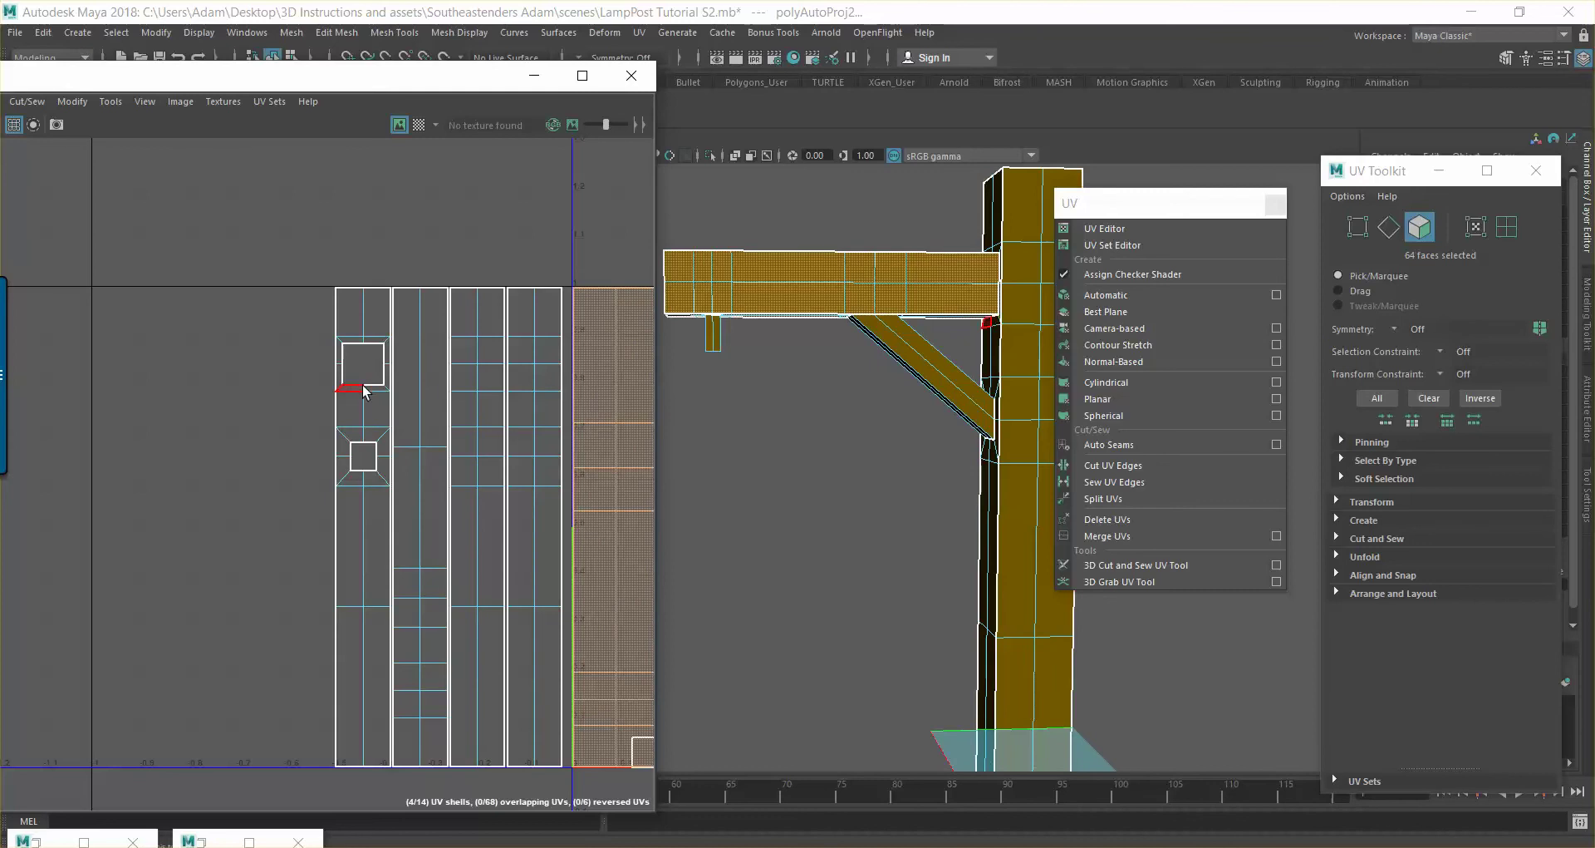
scroll(541, 384, down, 2)
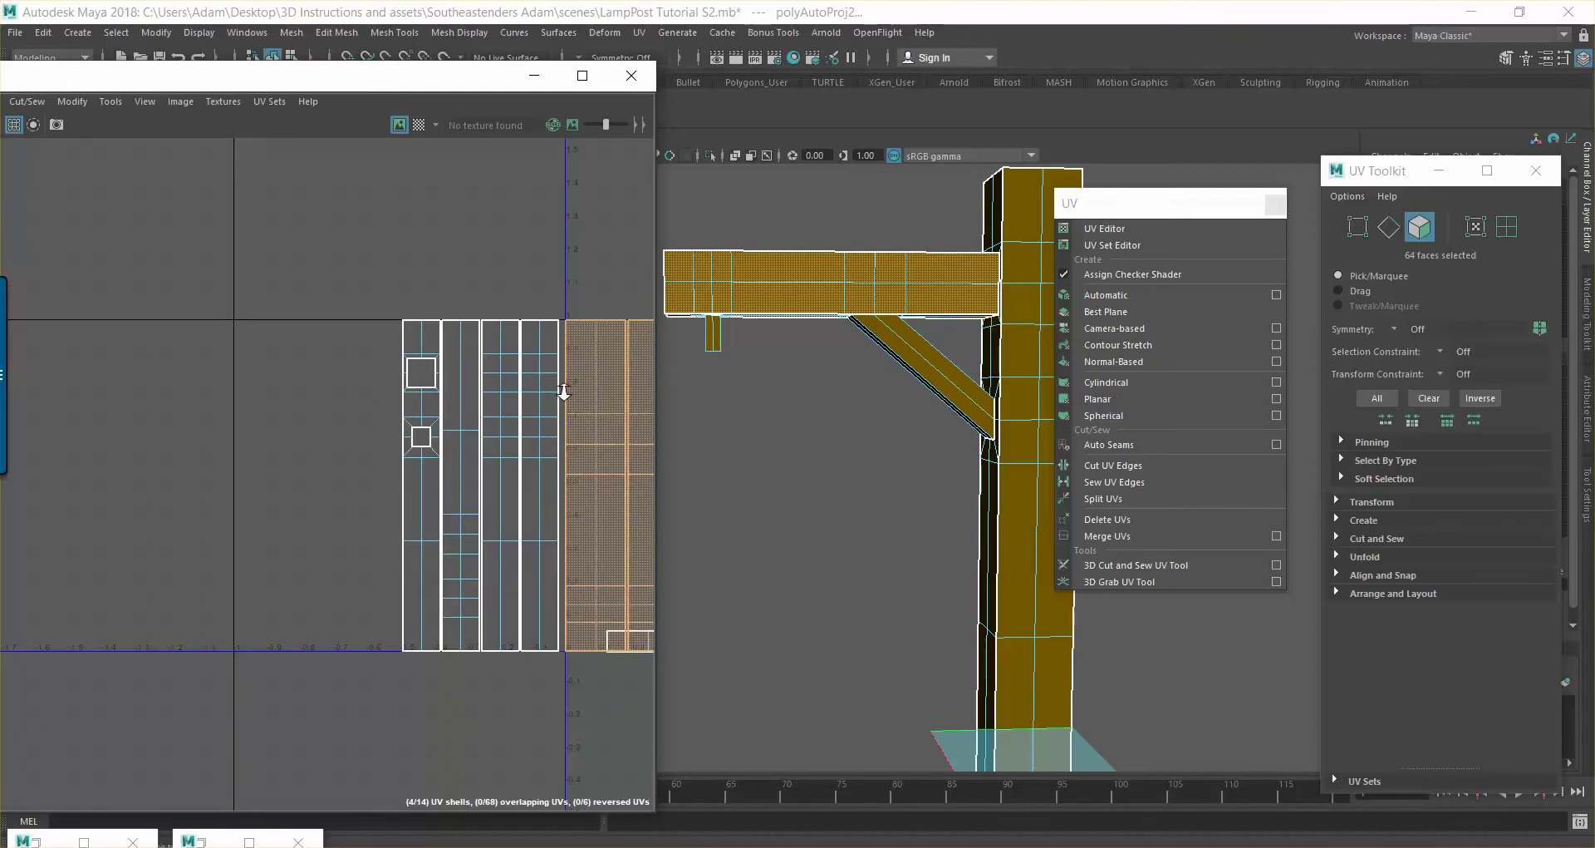
scroll(565, 393, down, 2)
alt+middle_drag(570, 392, 389, 366)
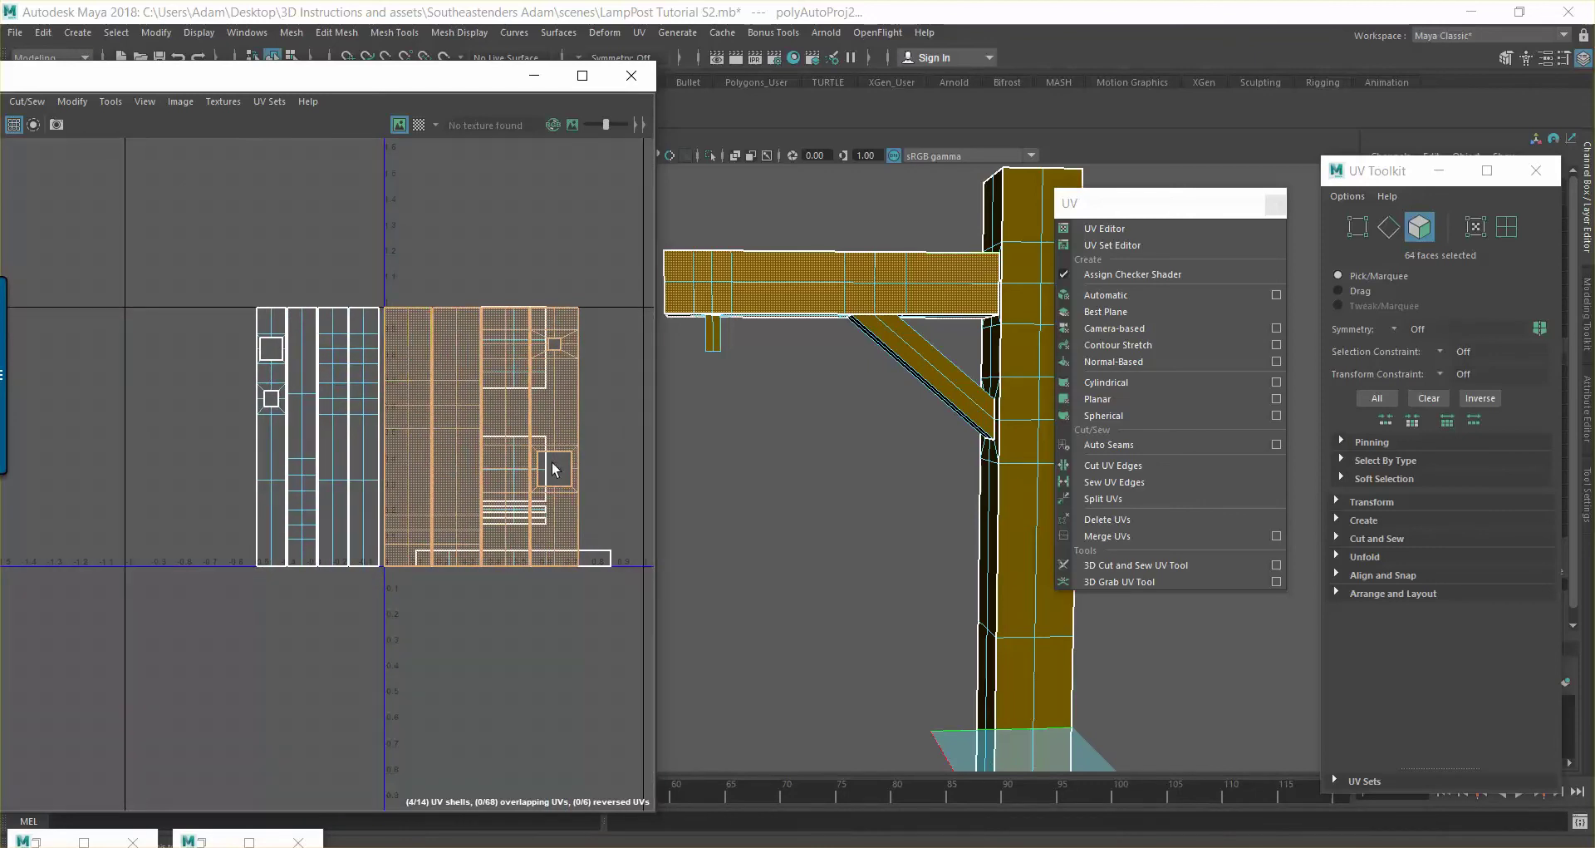
key(w)
drag(613, 435, 483, 432)
scroll(411, 394, up, 2)
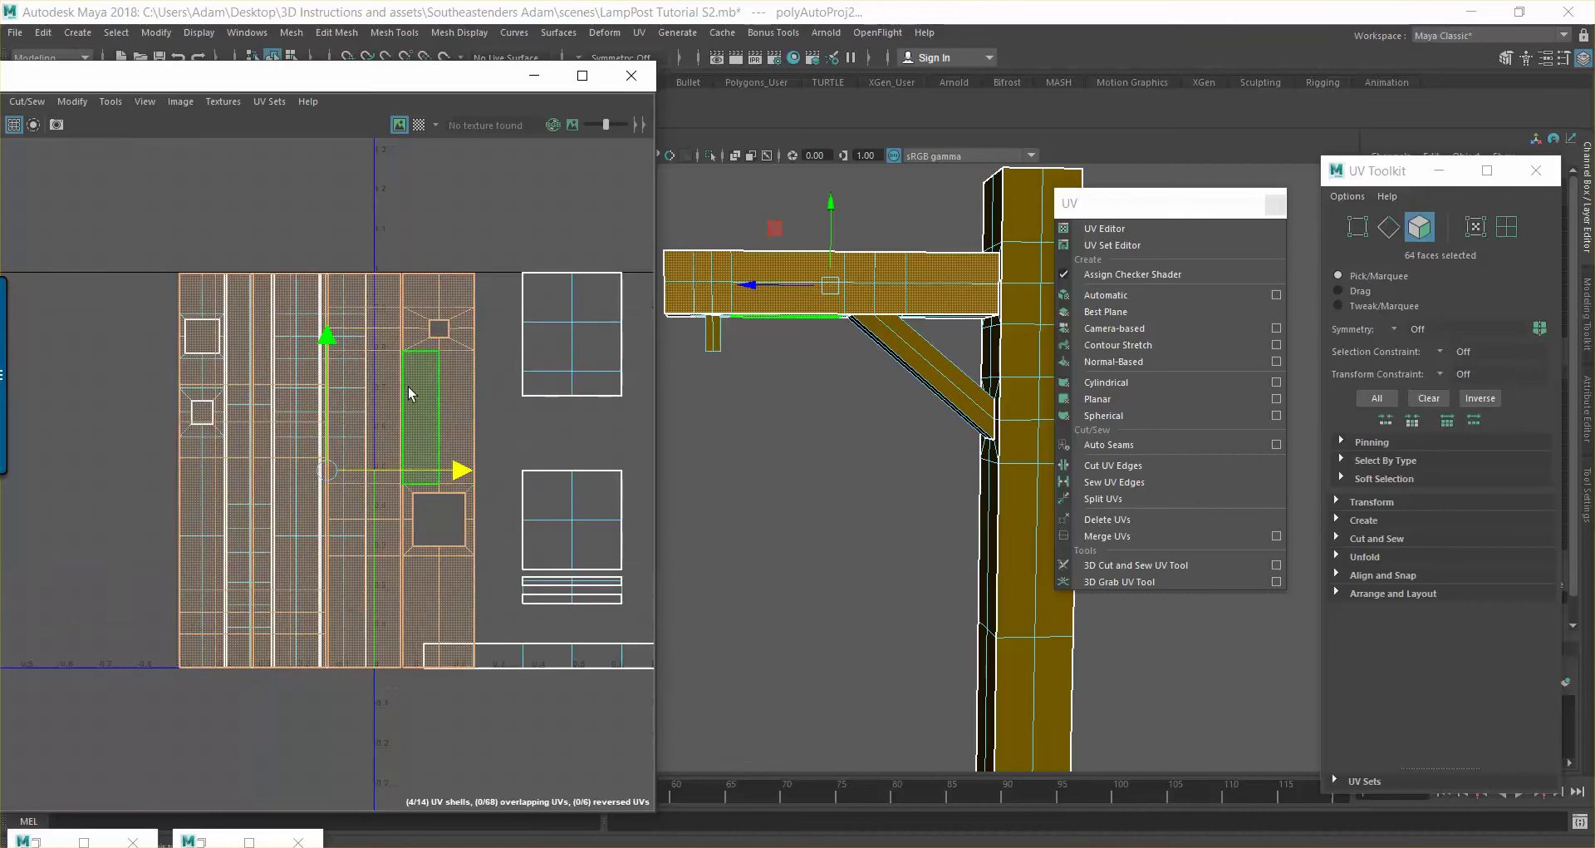
Lower and scale down the arm's UV shell, then move it left and up
alt+middle_drag(410, 391, 560, 380)
drag(611, 460, 595, 461)
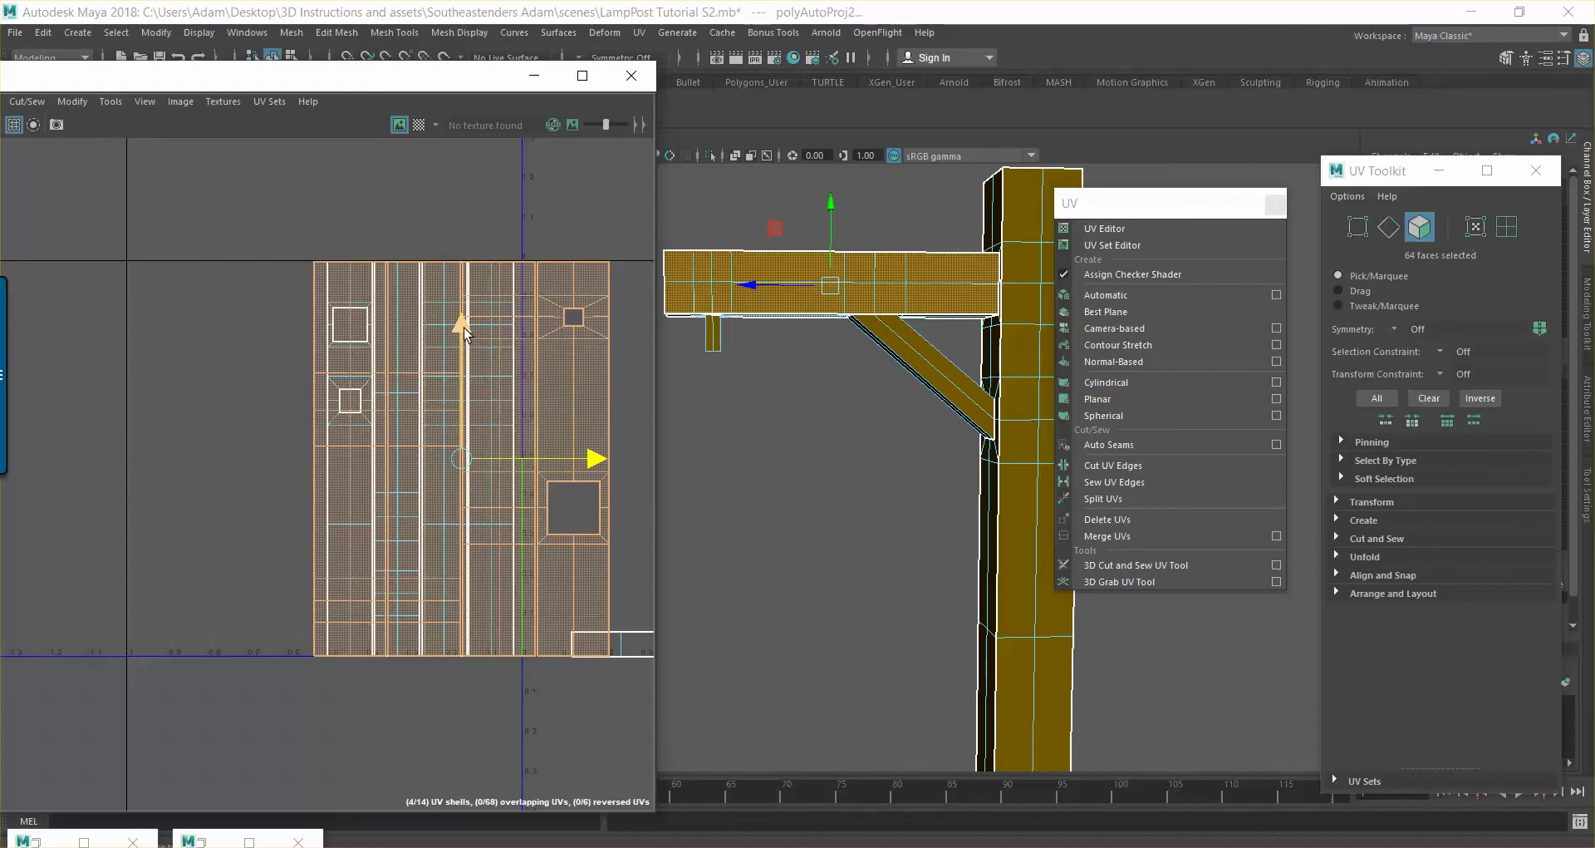
drag(465, 338, 467, 381)
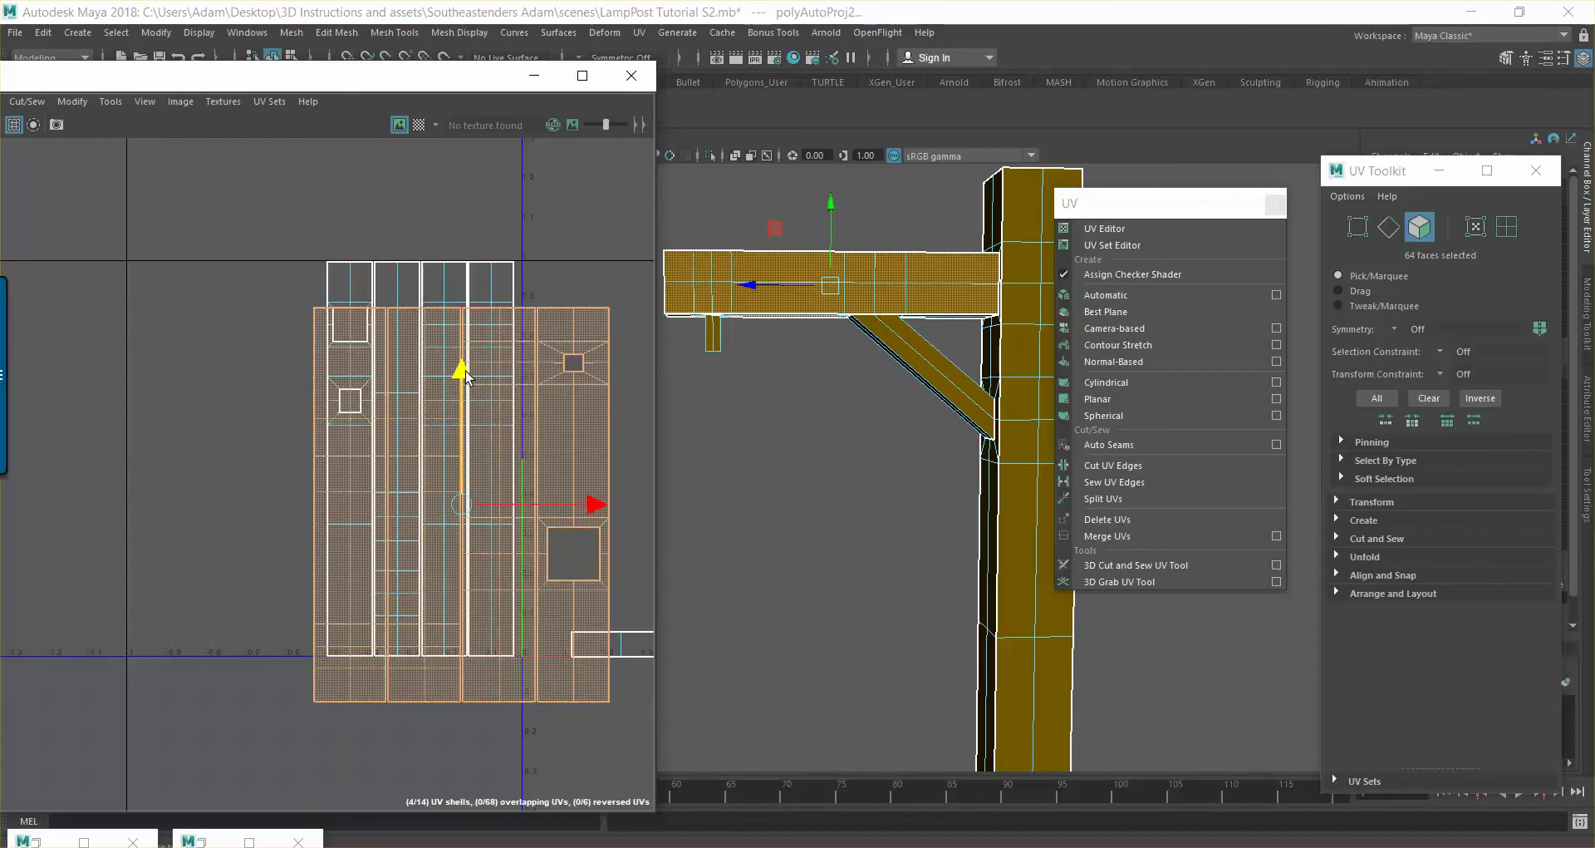
key(r)
drag(464, 498, 403, 511)
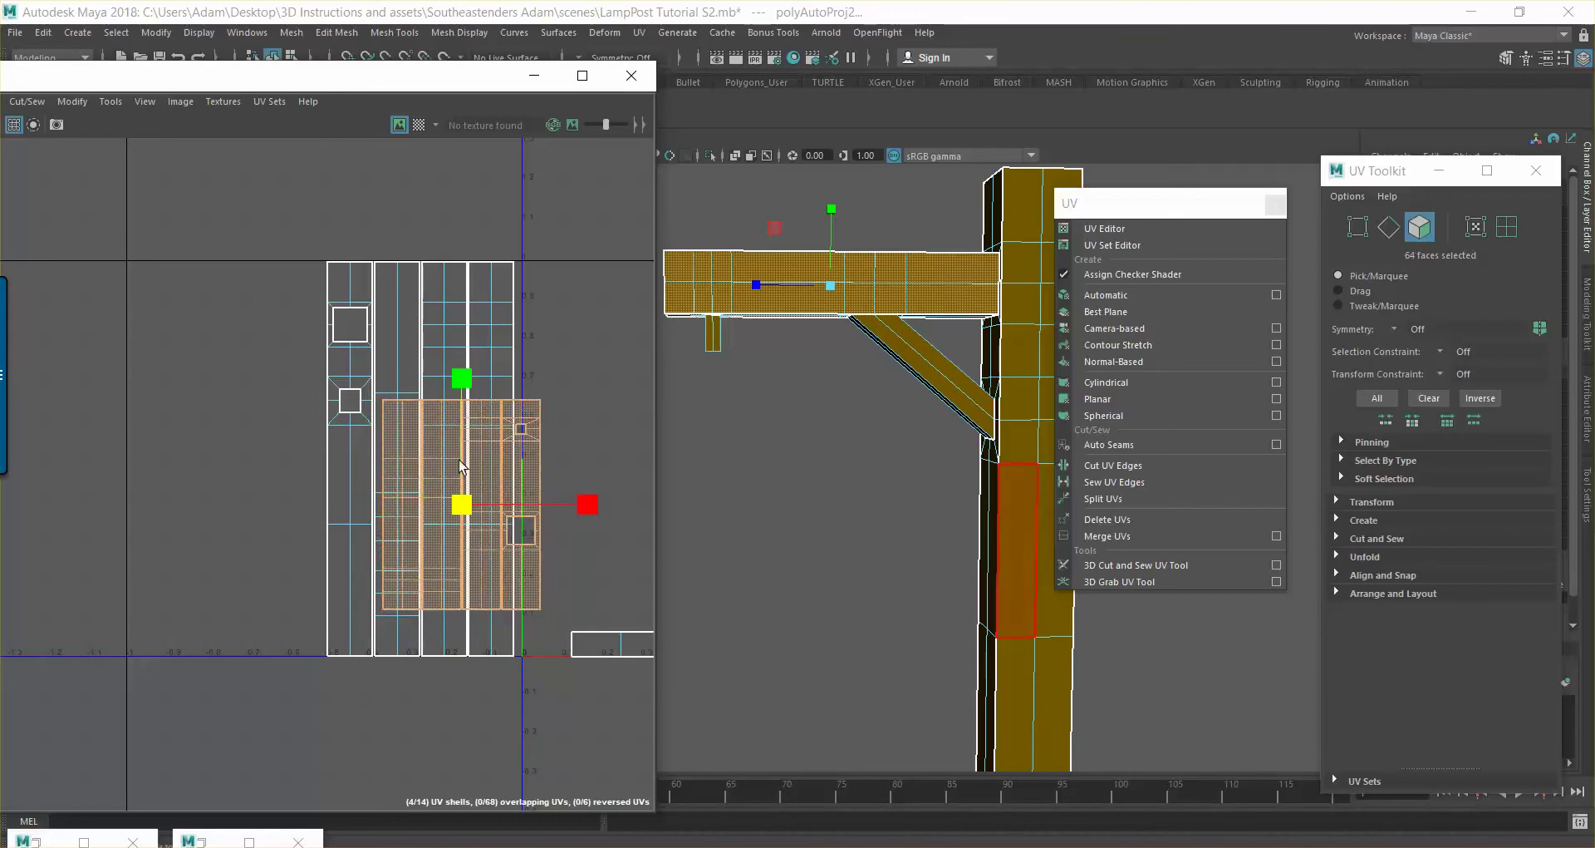
key(w)
drag(595, 503, 542, 504)
drag(413, 369, 406, 280)
Shrink the shell slightly more, raise it beside the post strips, and zoom out to all shells
key(r)
drag(409, 412, 402, 415)
key(w)
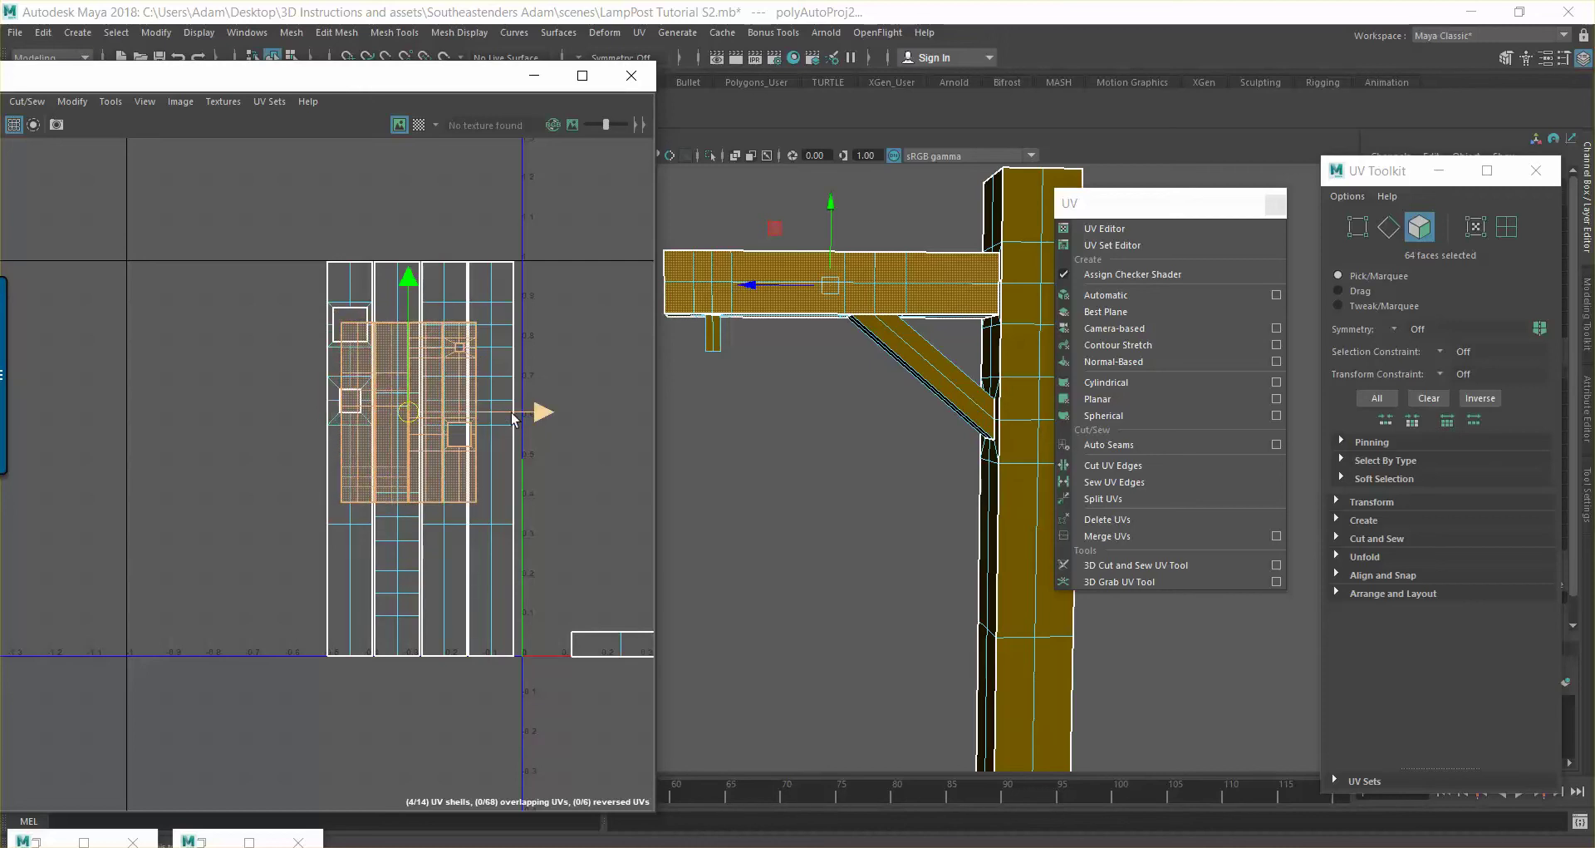
drag(541, 415, 381, 413)
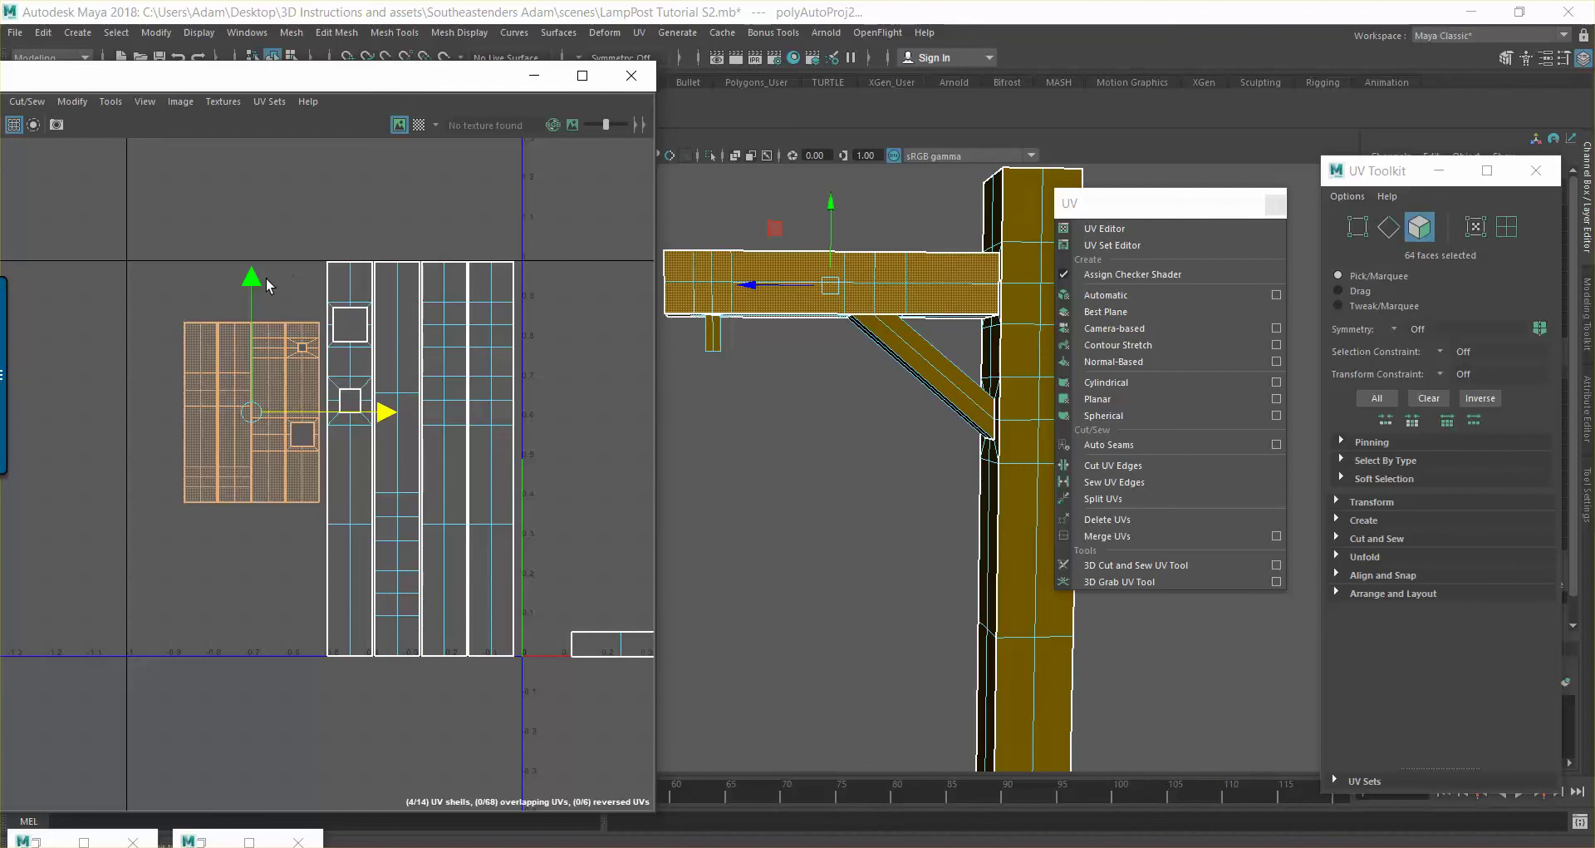
drag(255, 279, 260, 439)
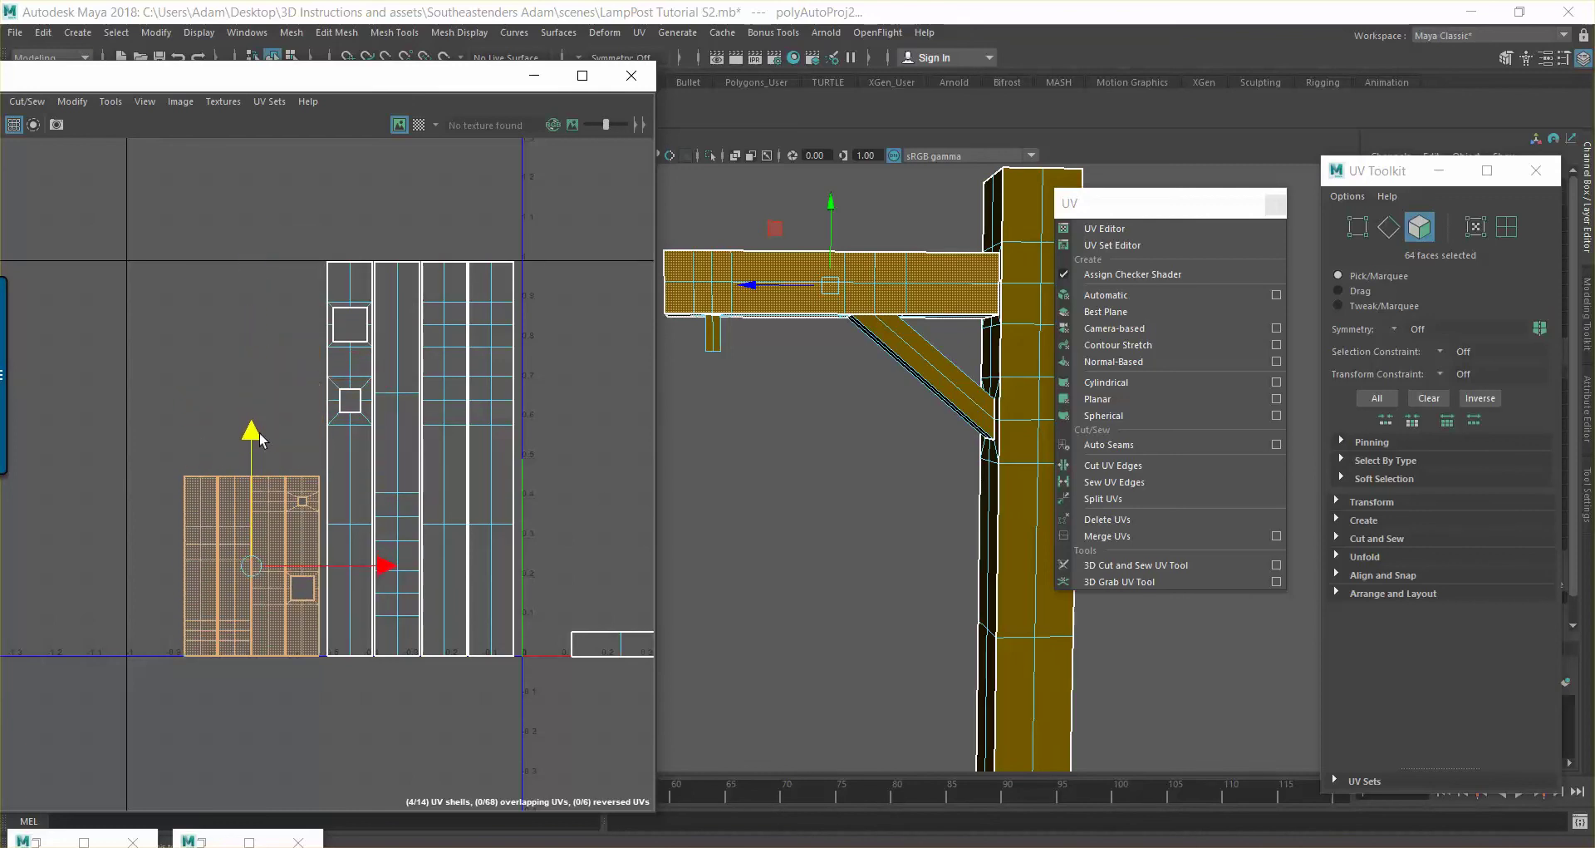
scroll(521, 439, down, 1)
scroll(524, 438, down, 1)
alt+middle_drag(524, 439, 292, 382)
scroll(887, 436, down, 2)
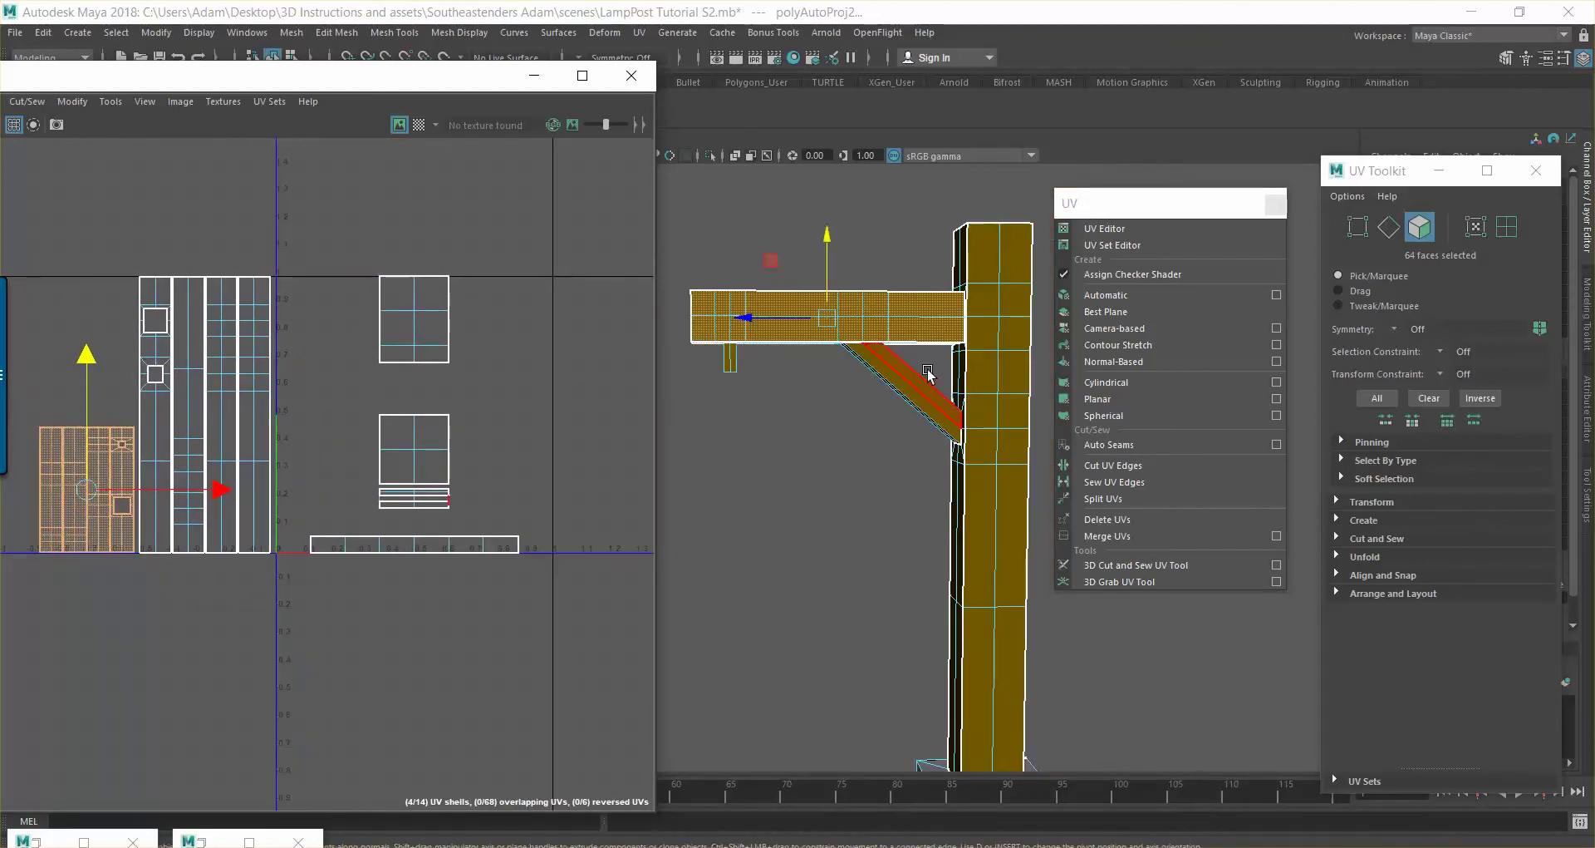
Auto-project UVs onto the diagonal brace's 8 faces, redoing it after an undo, giving four shells
drag(929, 367, 1103, 444)
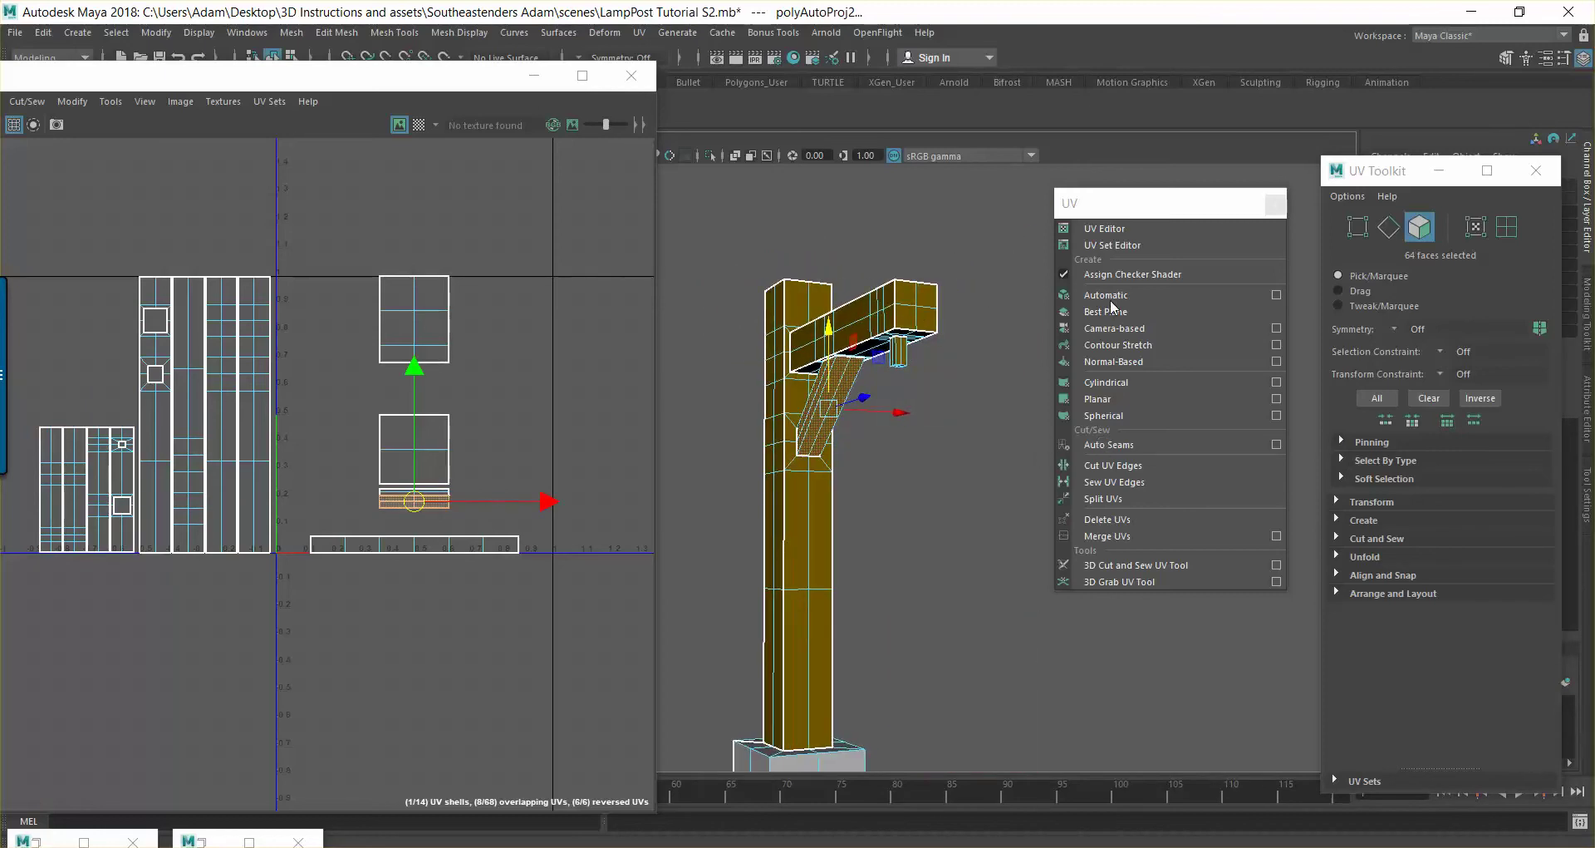
click(1135, 294)
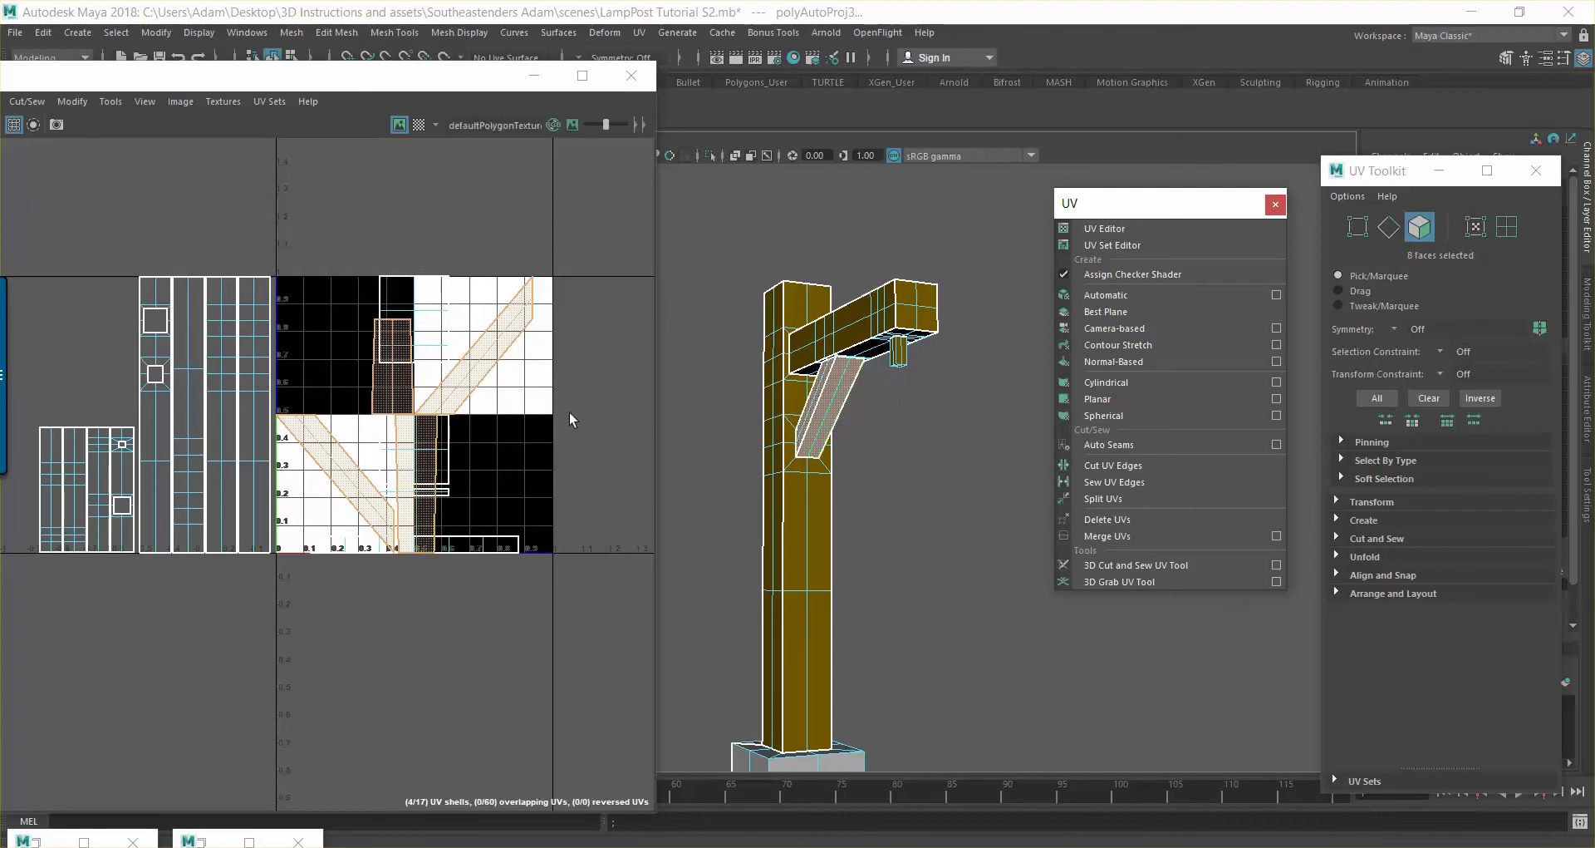
scroll(570, 416, up, 2)
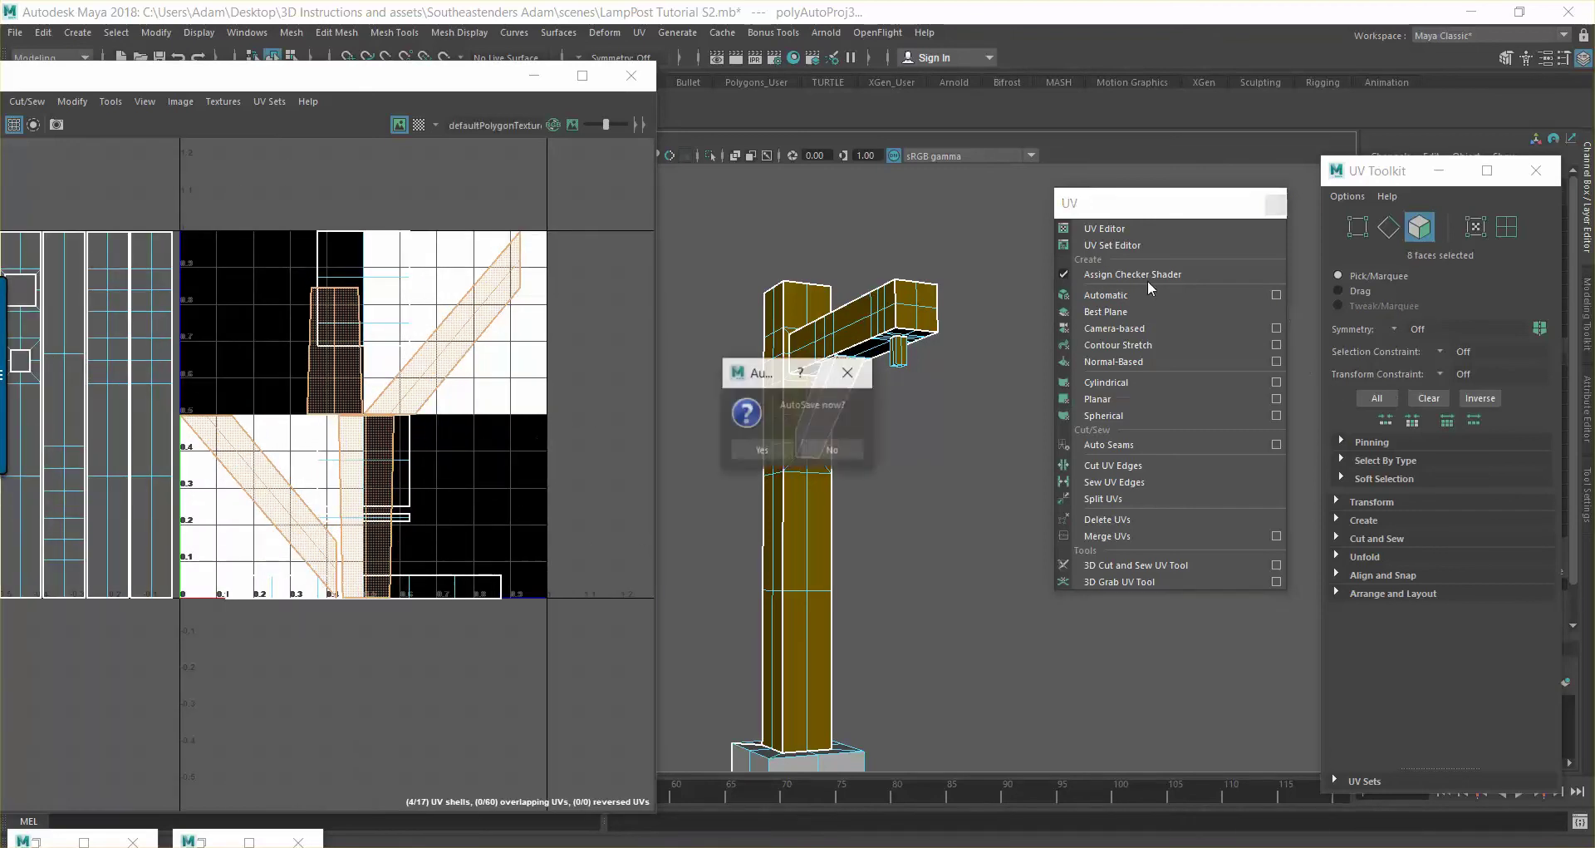
click(794, 452)
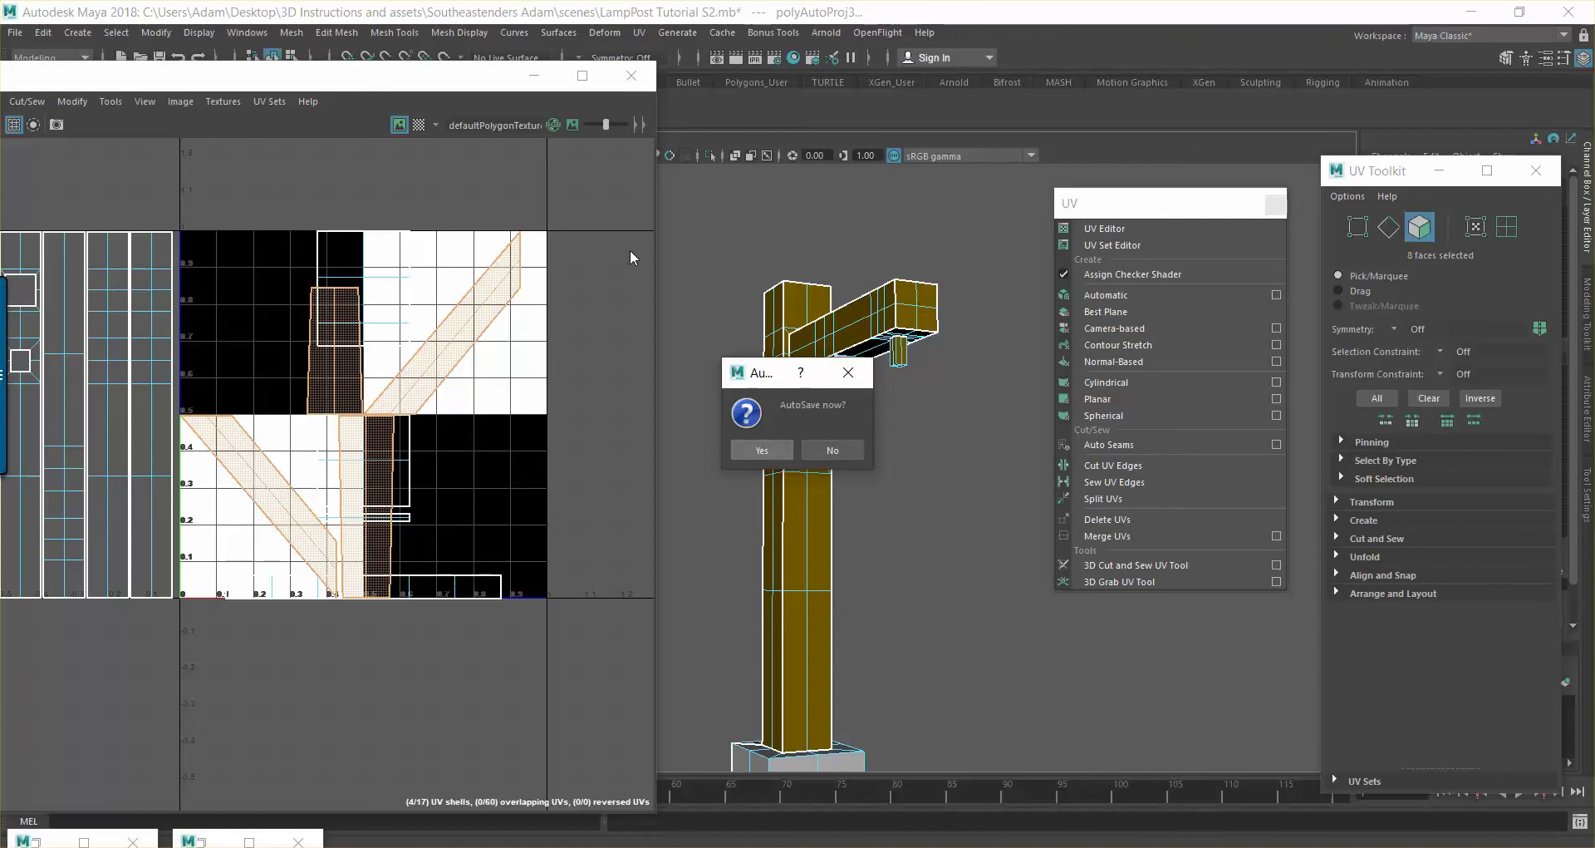
key(ctrl+z)
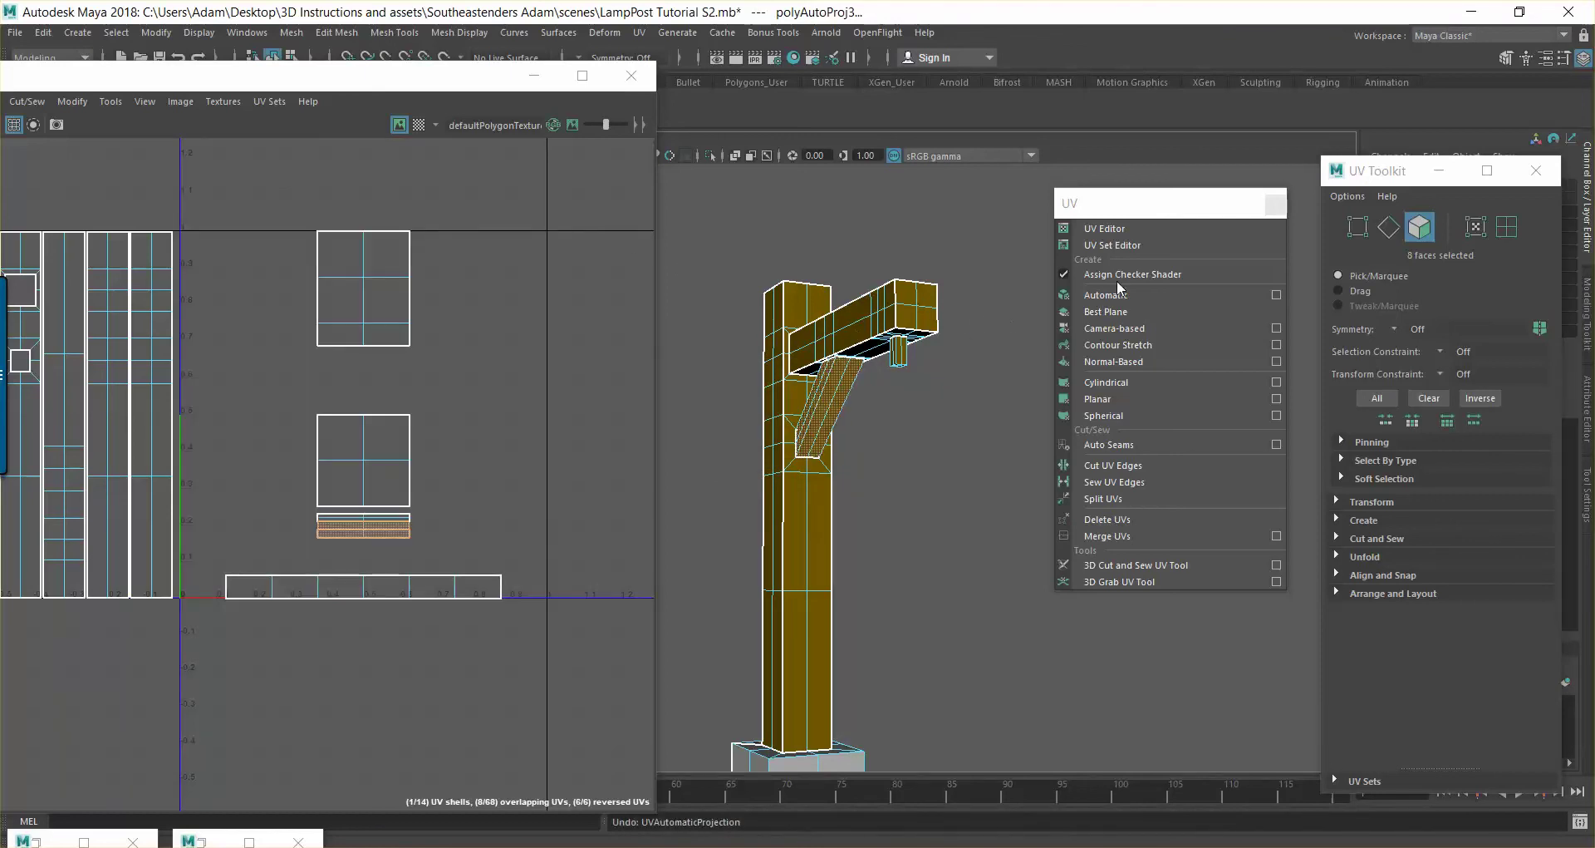
click(1191, 292)
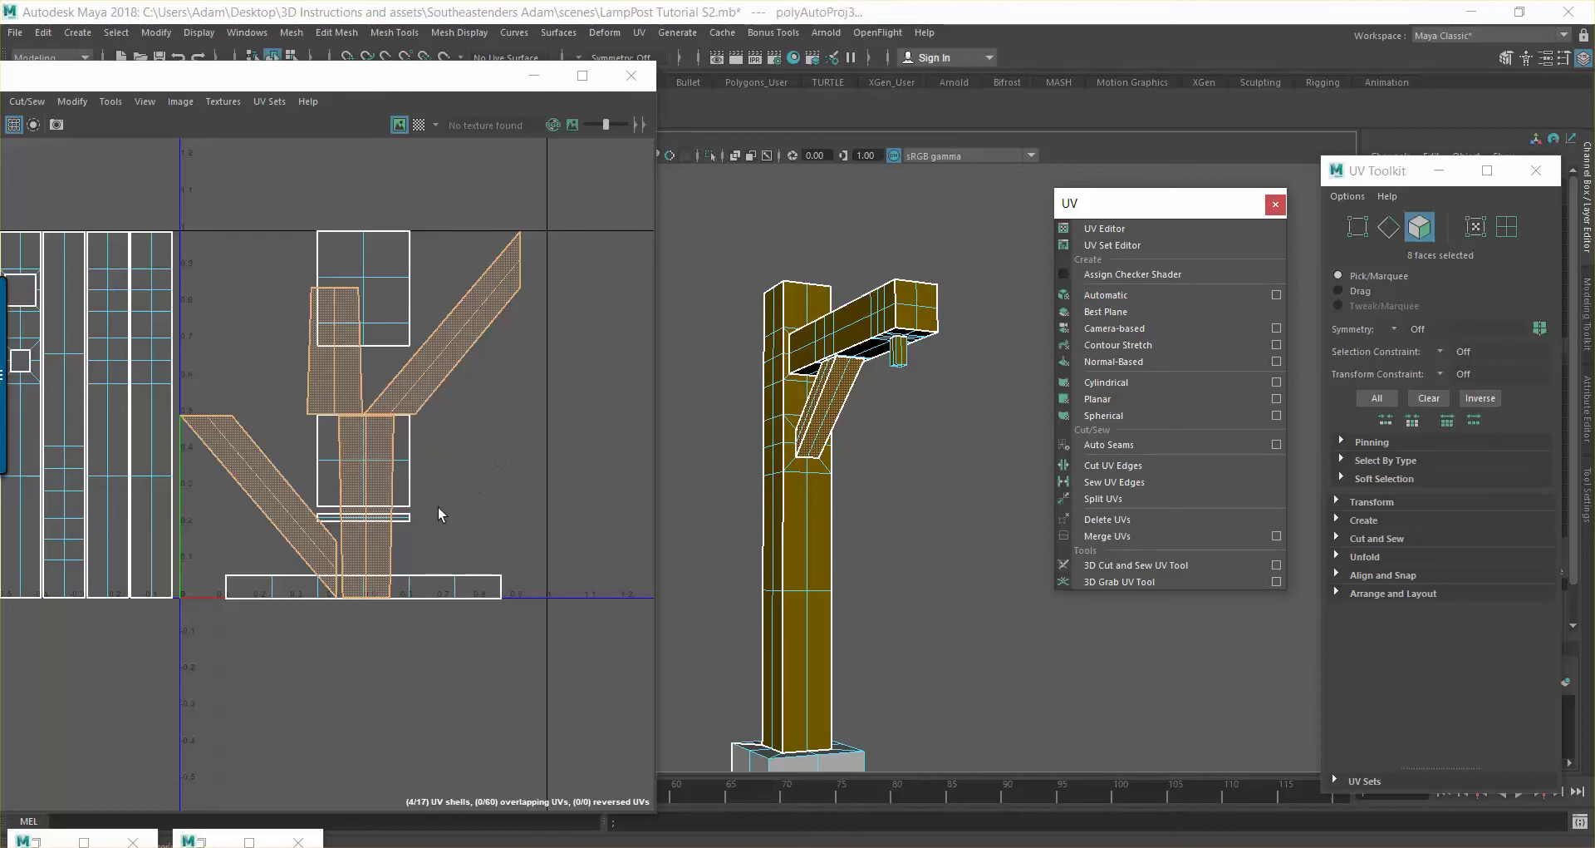
Slide the brace's four UV shells left and up in the UV Editor
scroll(449, 498, down, 3)
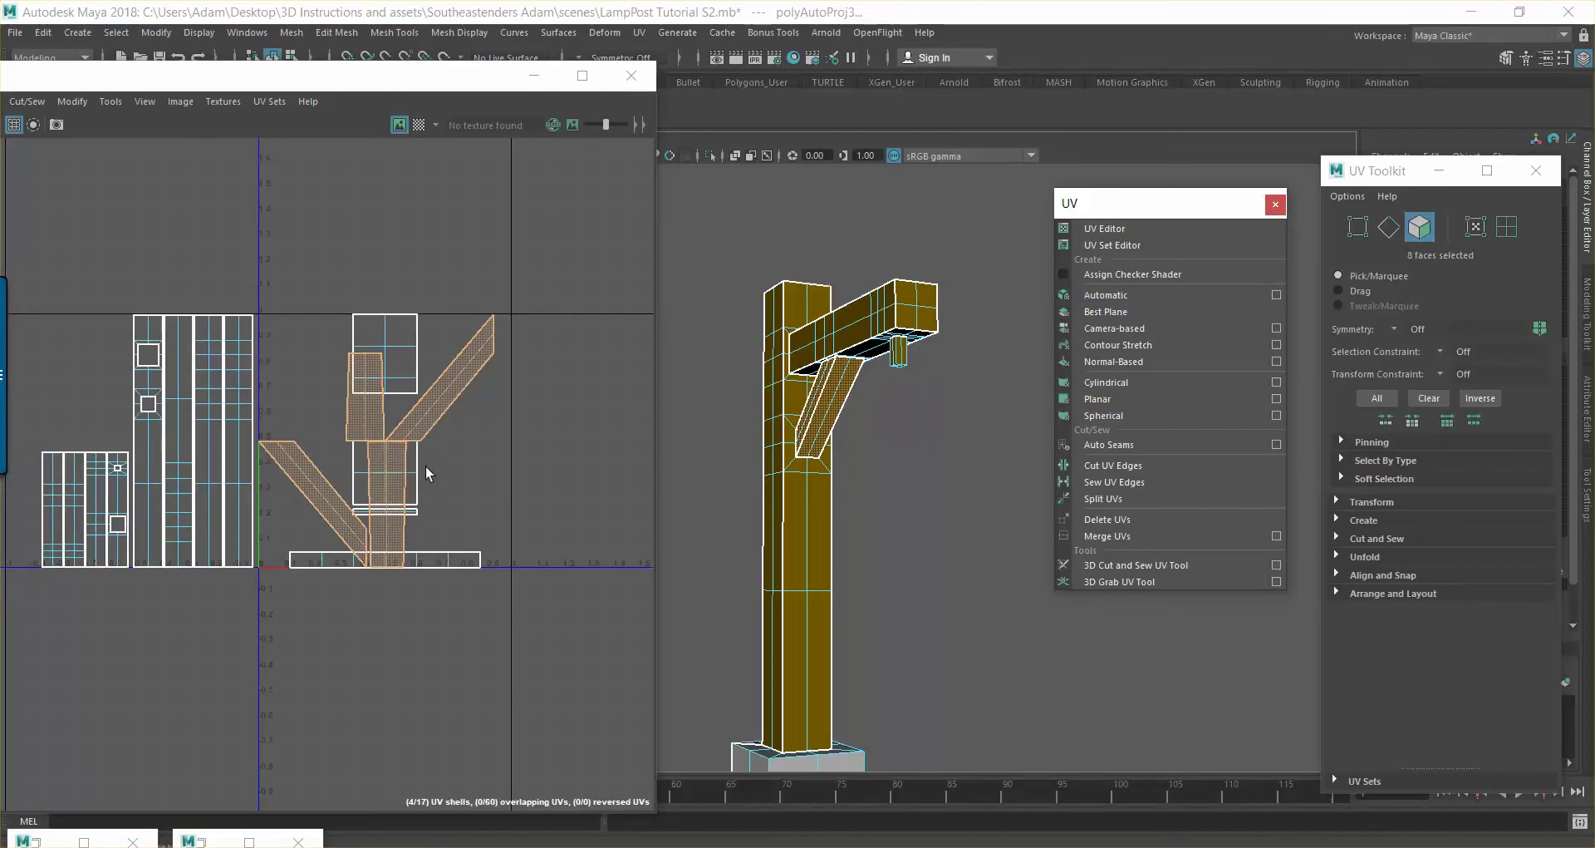
alt+middle_drag(456, 470, 589, 416)
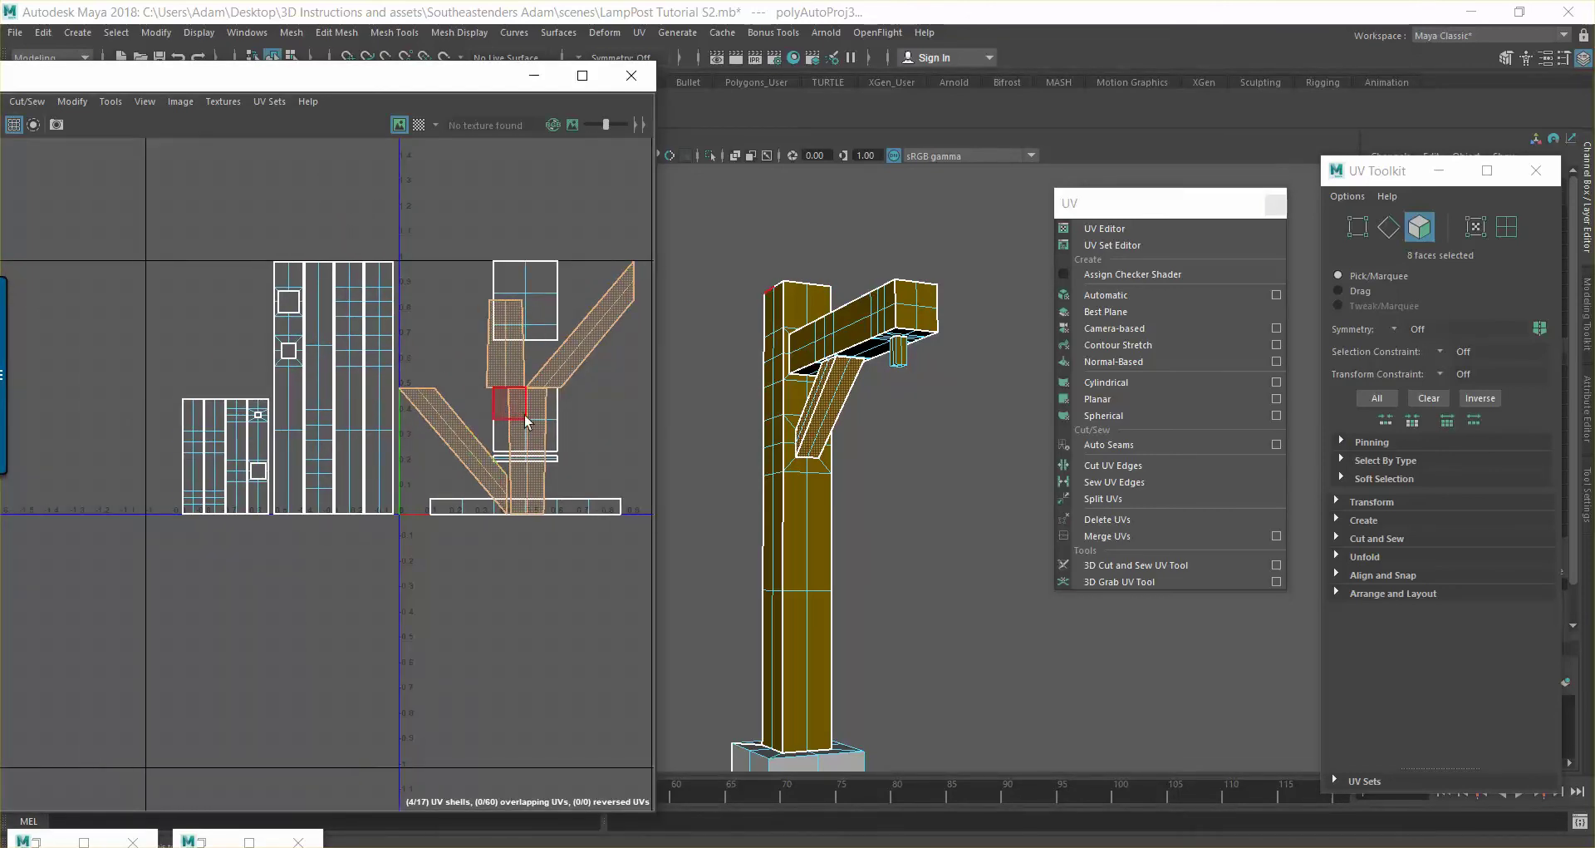
key(w)
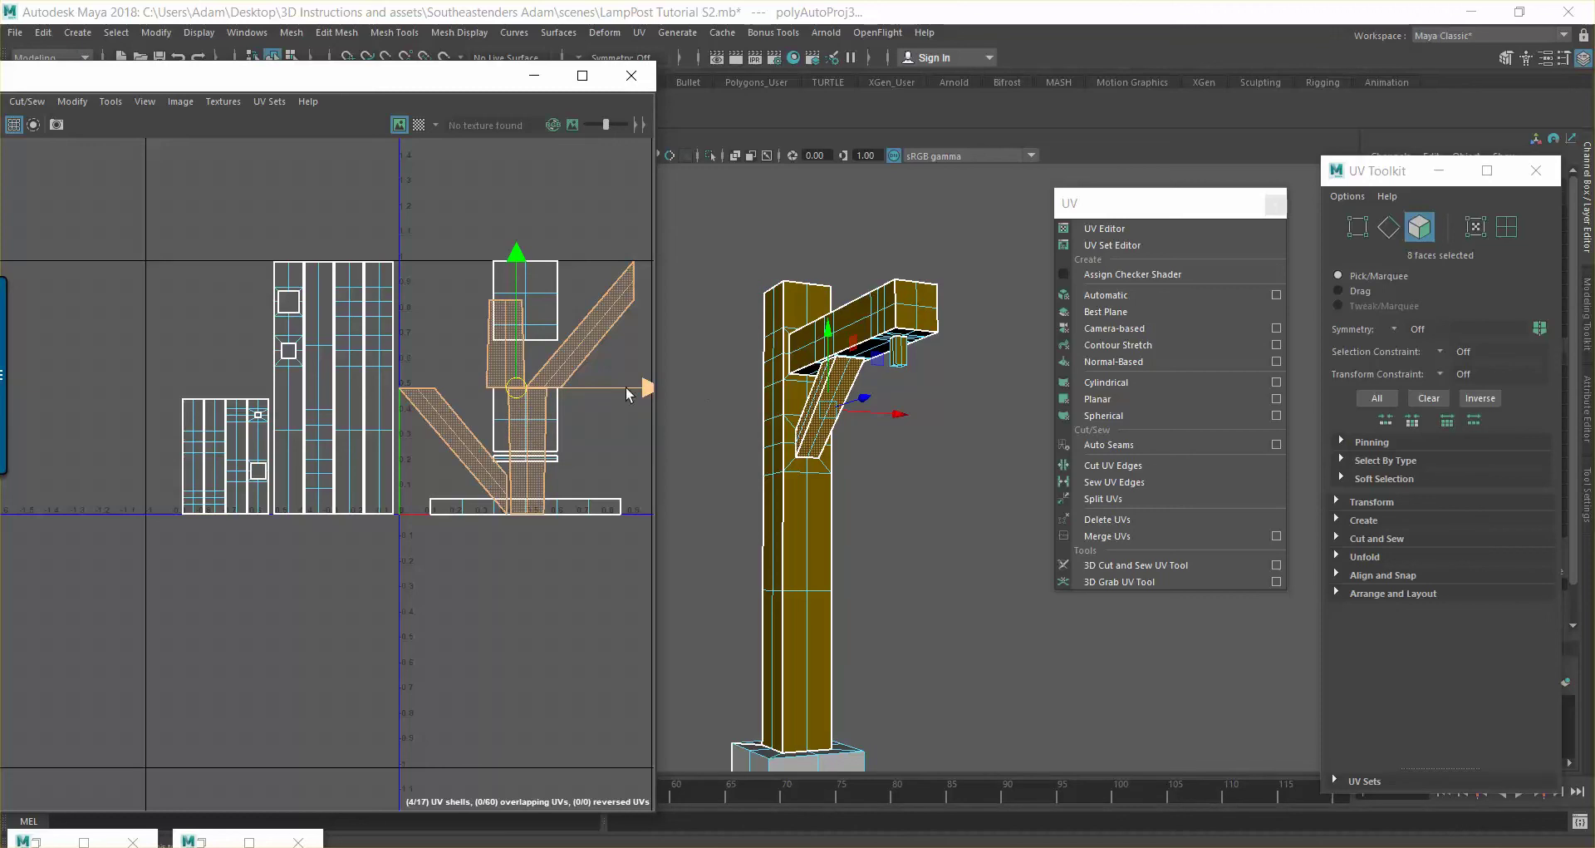
drag(648, 390, 520, 384)
drag(388, 264, 386, 231)
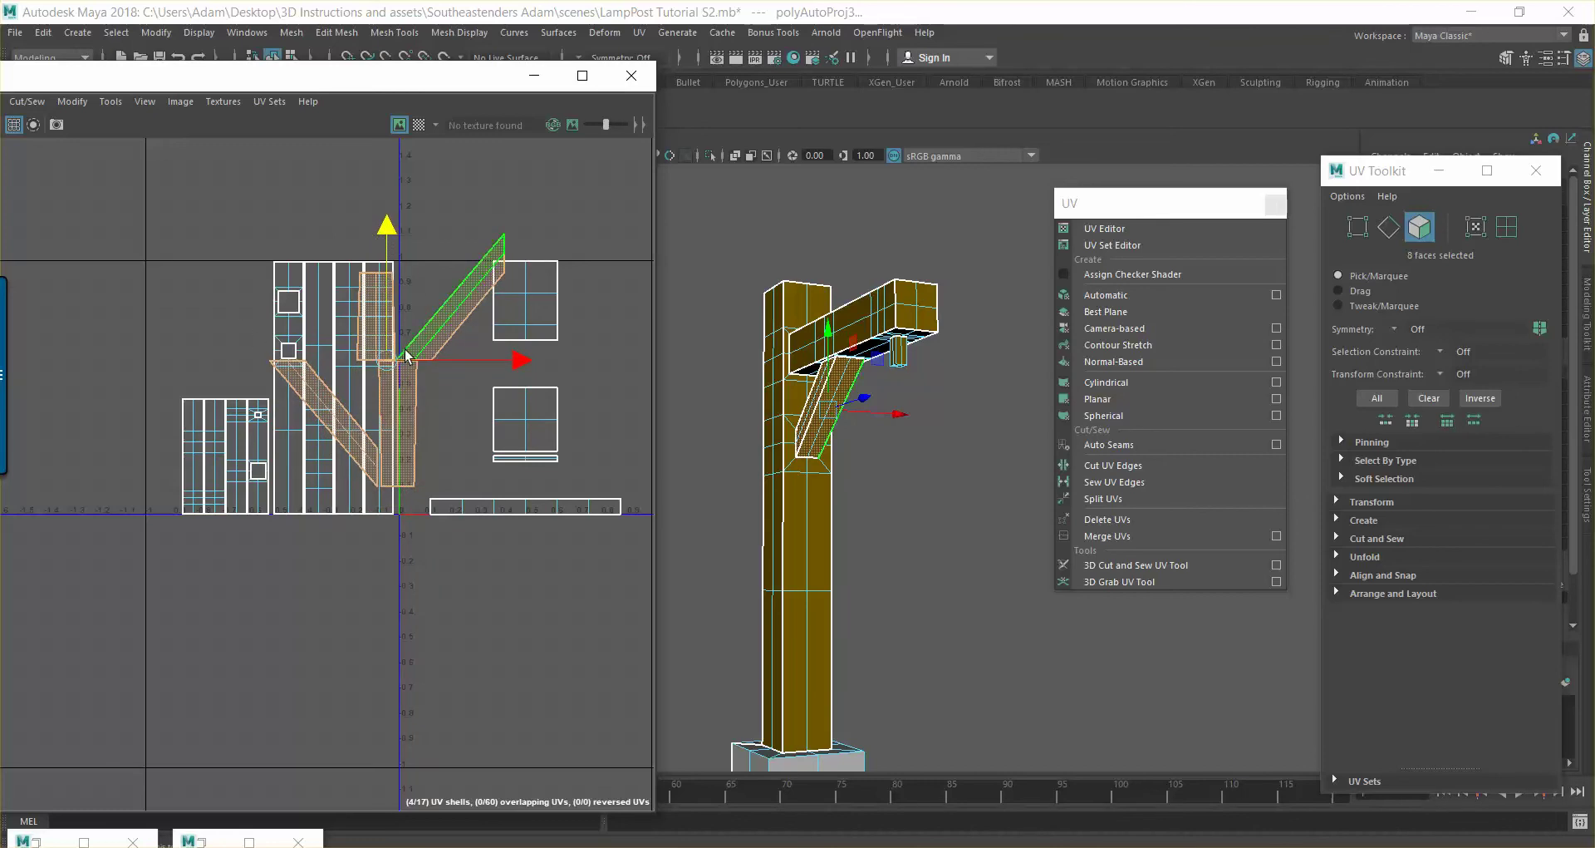
Shrink the brace shells and lift them above the post strips, outside the 0–1 square
key(r)
drag(391, 351, 336, 360)
key(w)
drag(211, 231, 183, 73)
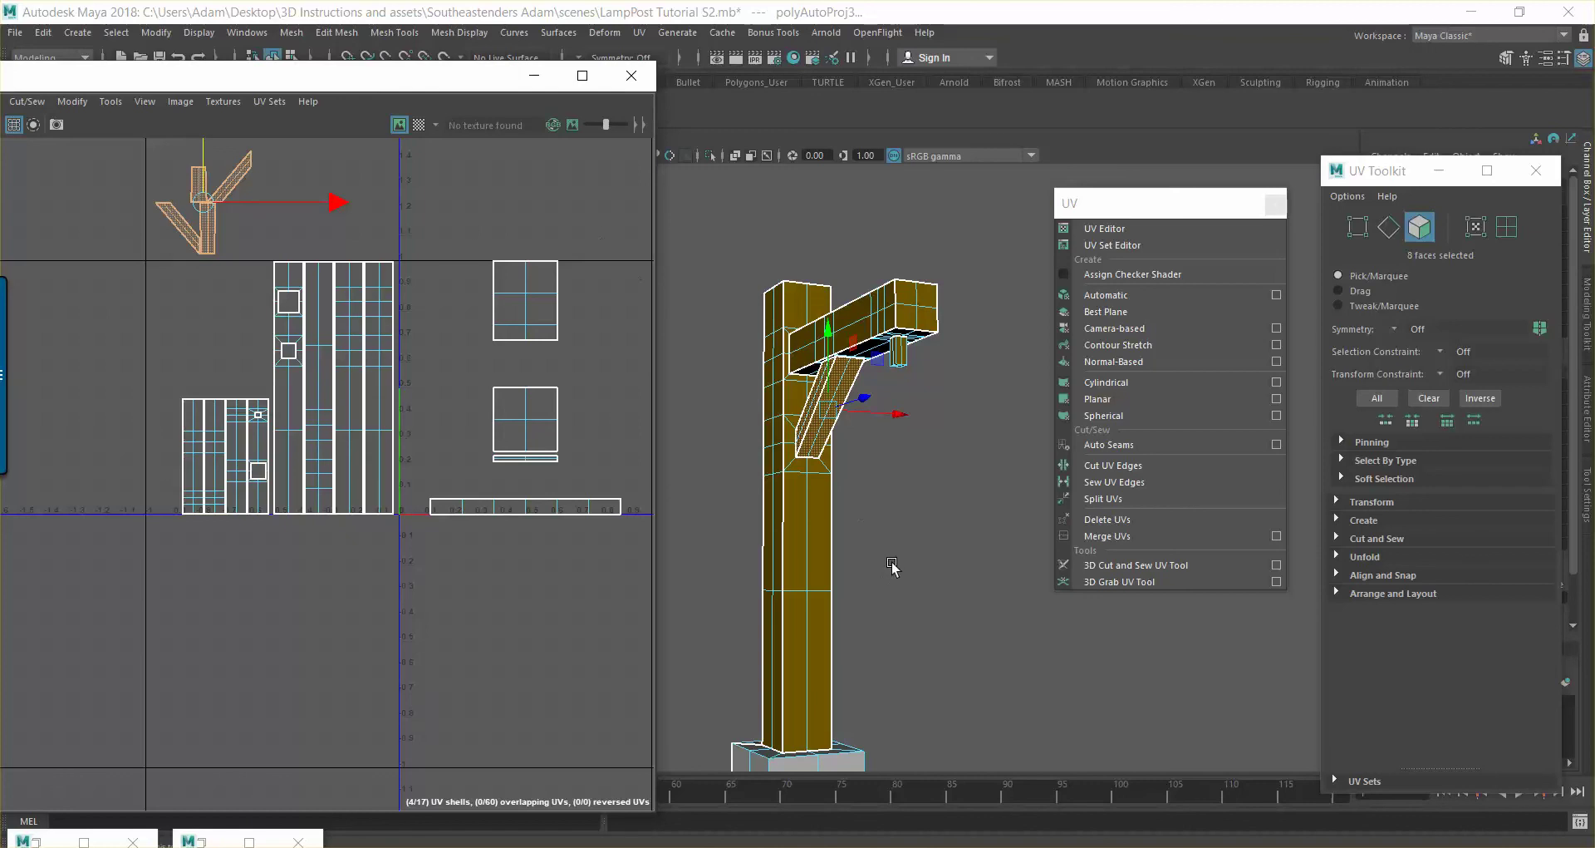
alt+drag(933, 419, 964, 437)
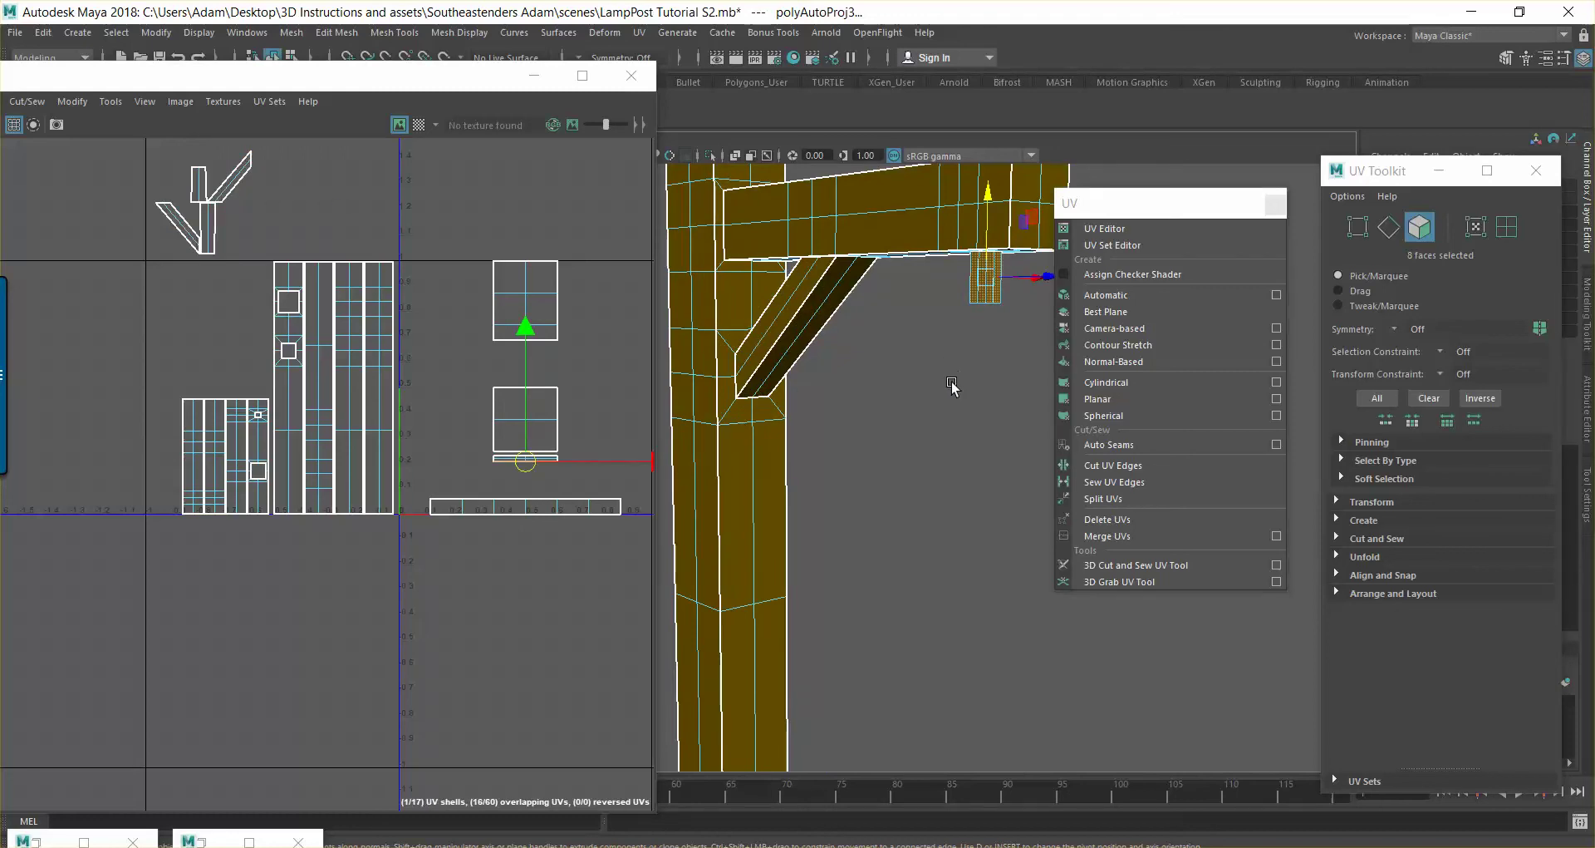
alt+drag(952, 383, 892, 374)
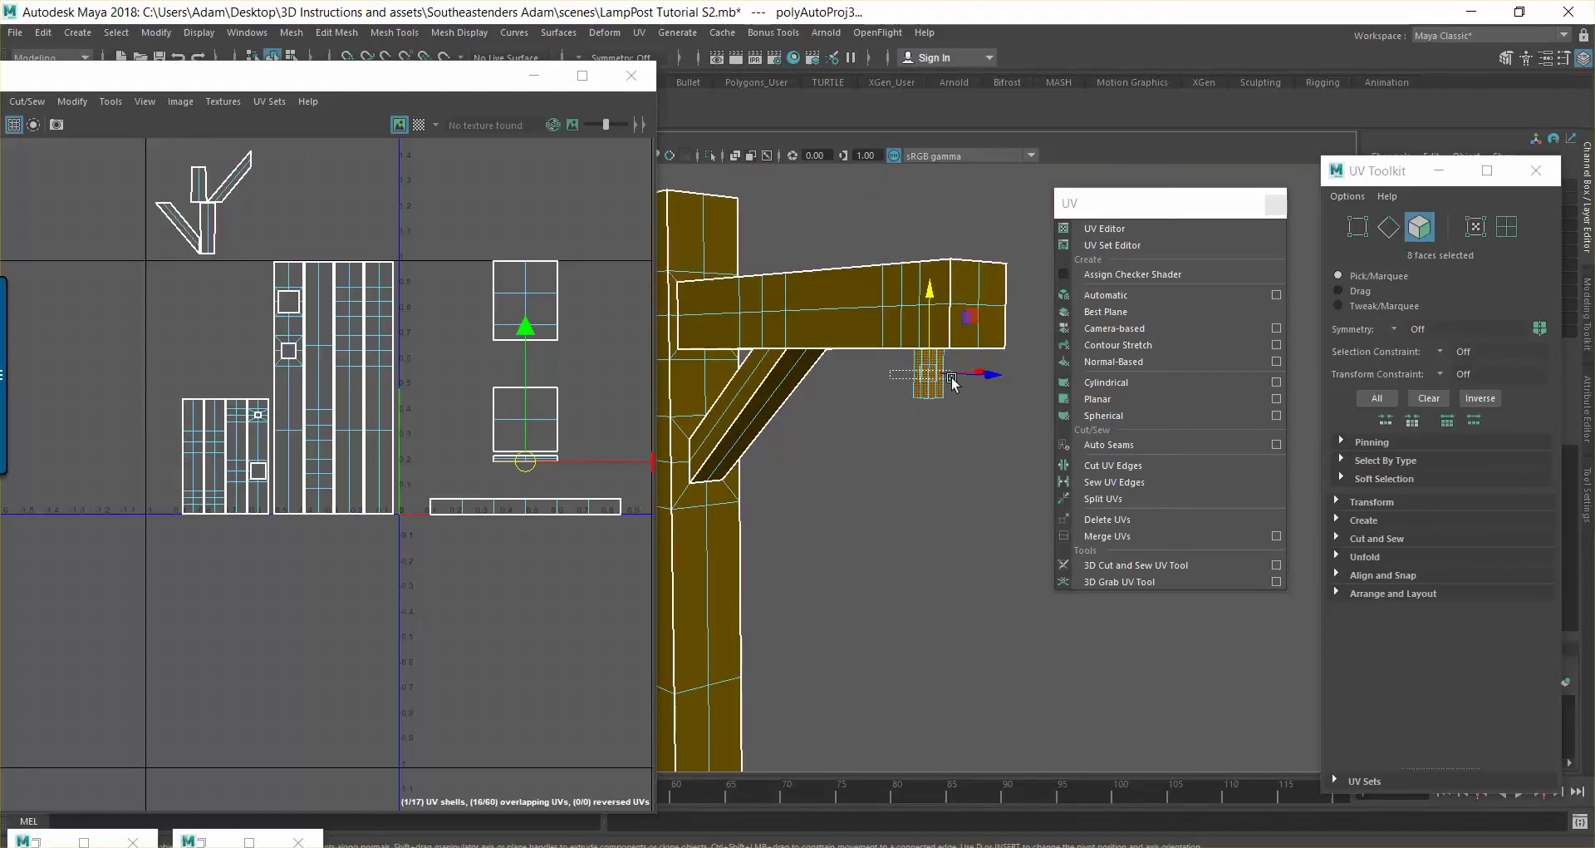
Auto-project the hanging block's UVs, then shrink its shells and slide them left
click(1106, 295)
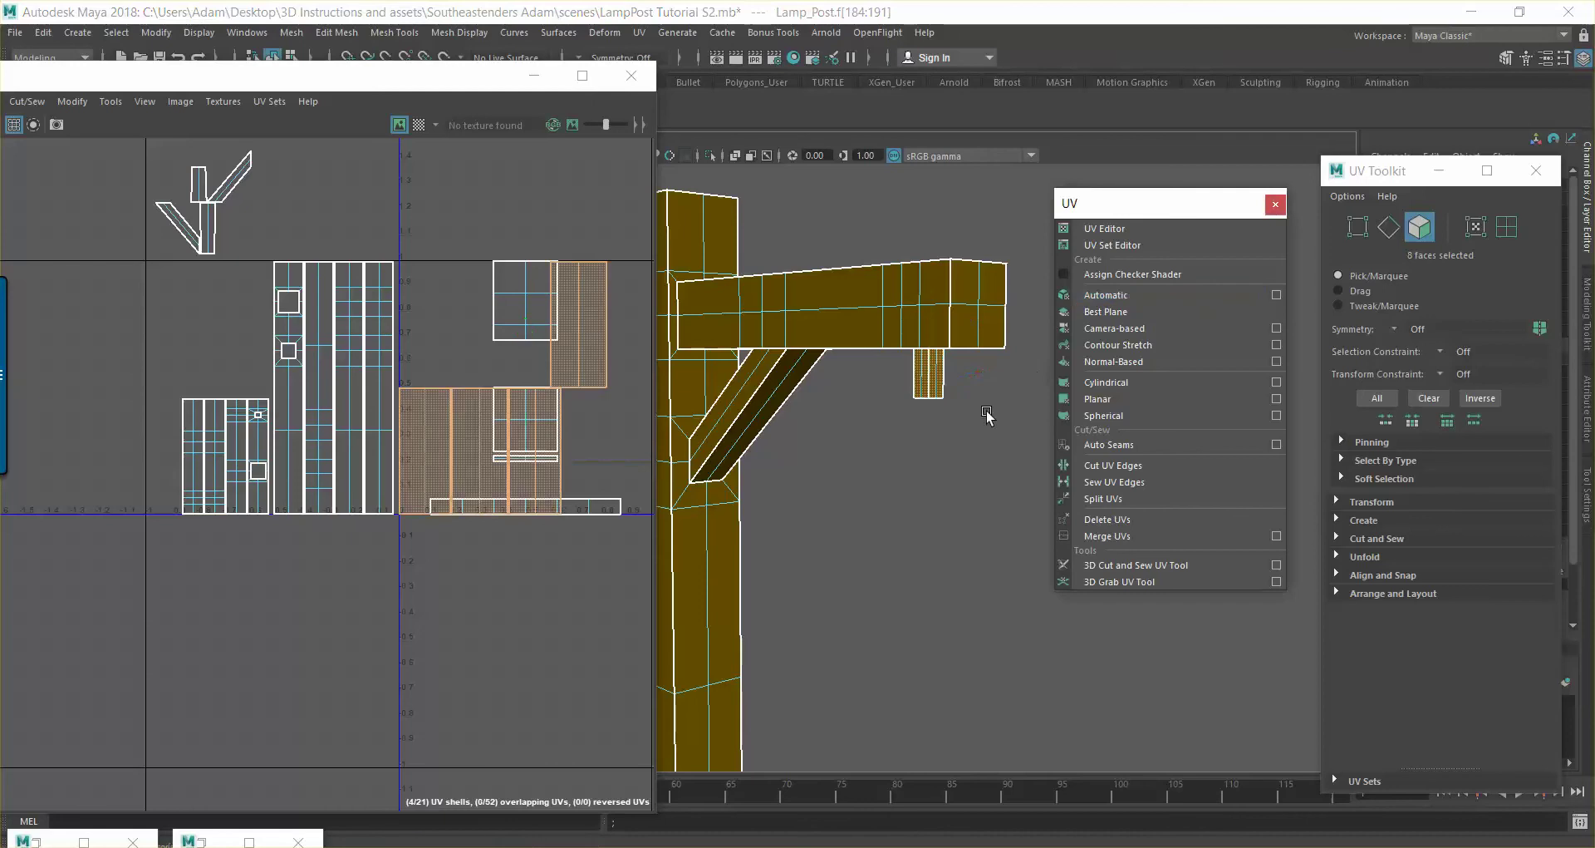
key(r)
drag(507, 383, 397, 429)
key(w)
drag(564, 388, 383, 390)
drag(242, 262, 249, 303)
Reposition the hanging block's shells off to the left of the main layout, outside the 0–1 square
alt+middle_drag(324, 353, 619, 208)
scroll(530, 381, up, 8)
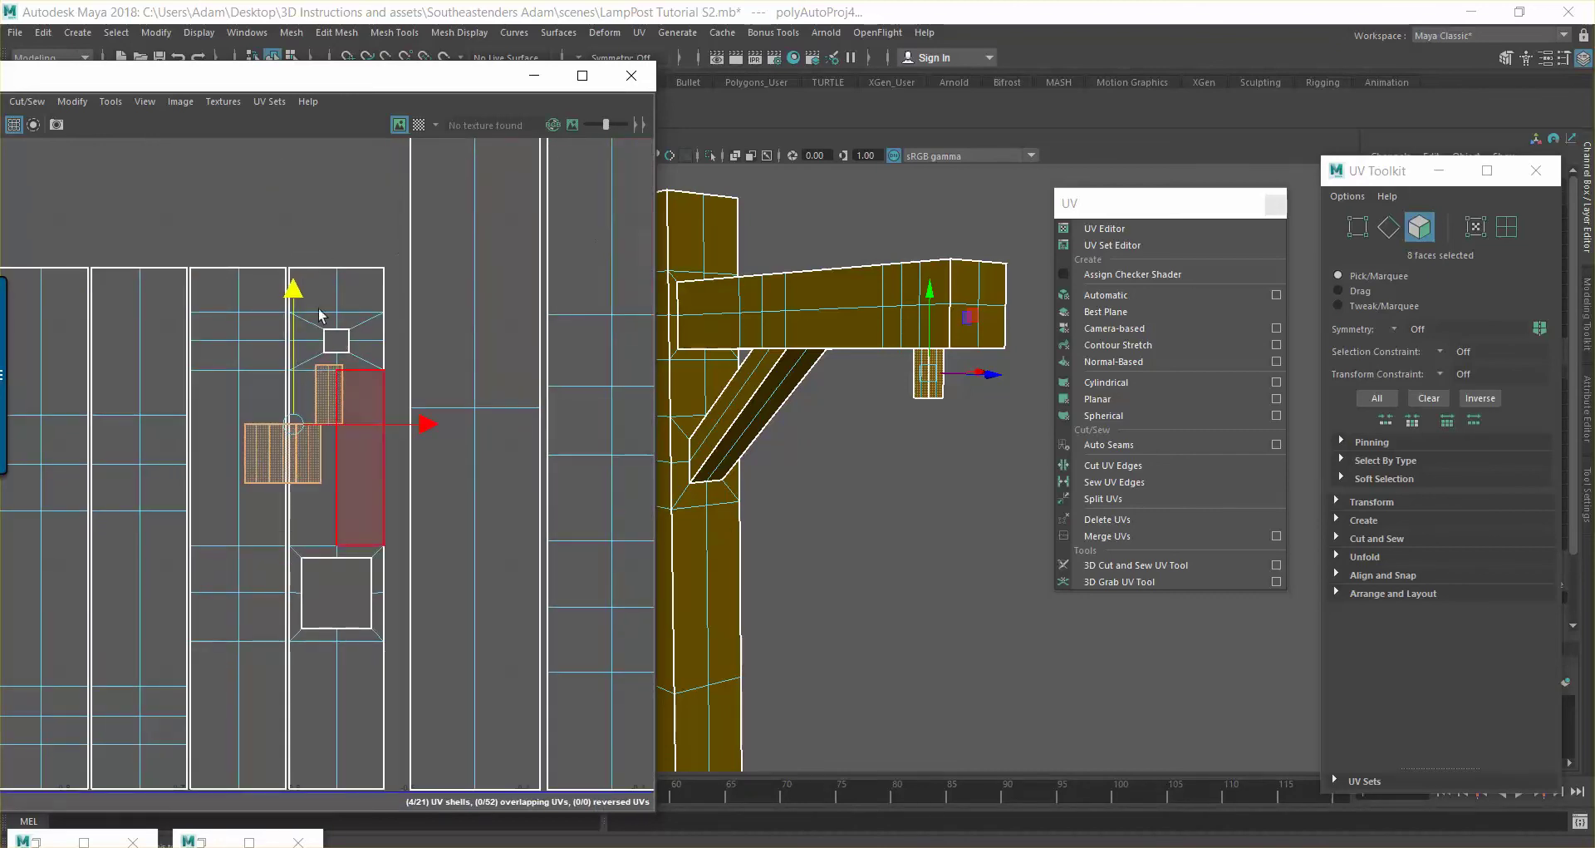
drag(291, 295, 291, 283)
drag(428, 410, 433, 417)
scroll(353, 318, down, 2)
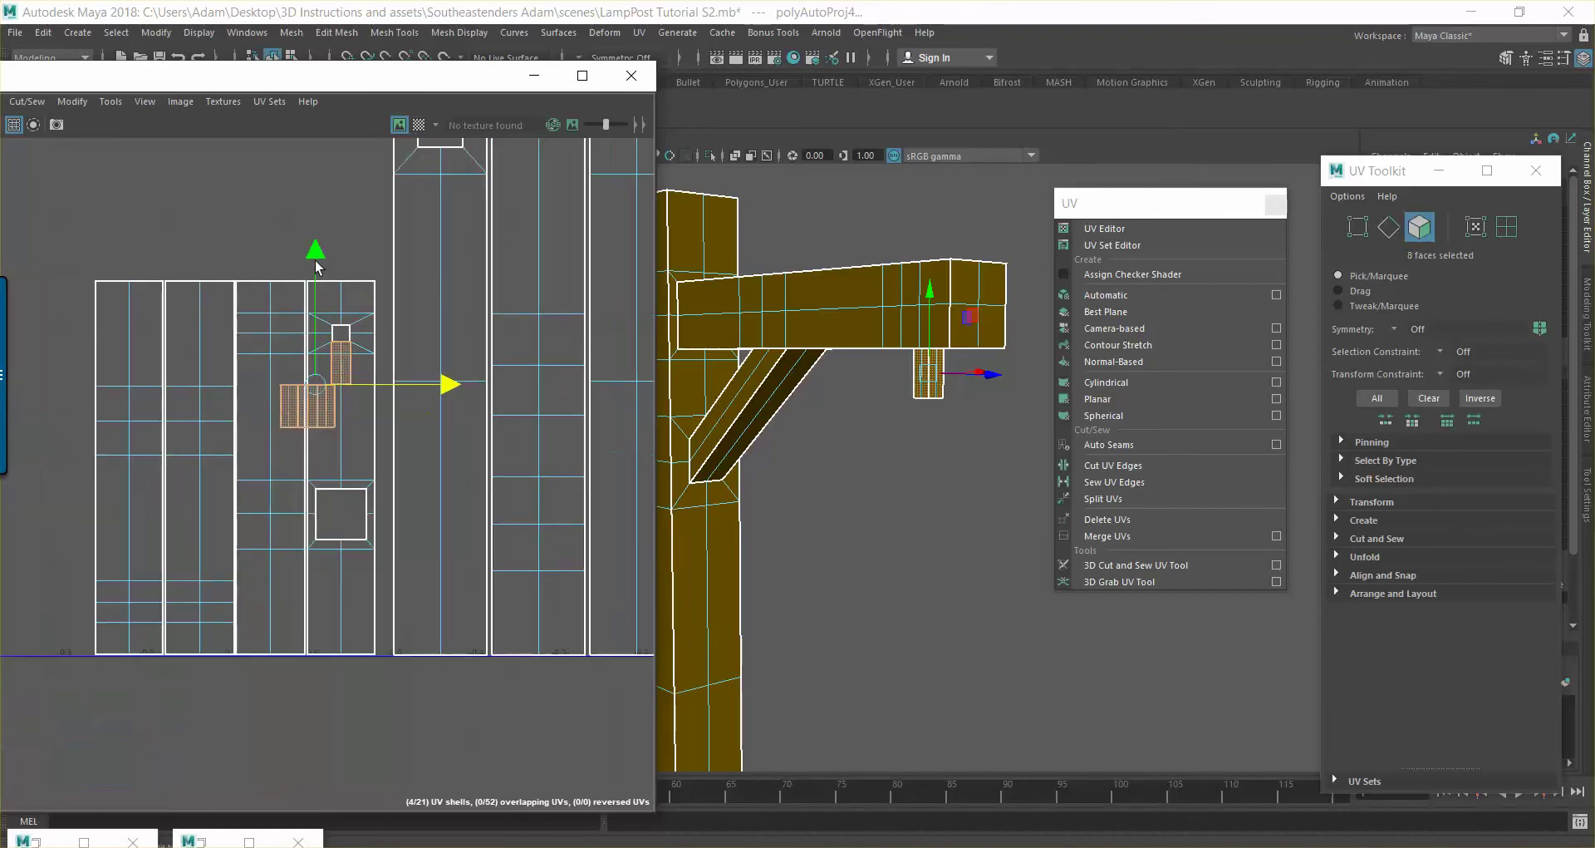
drag(318, 257, 312, 104)
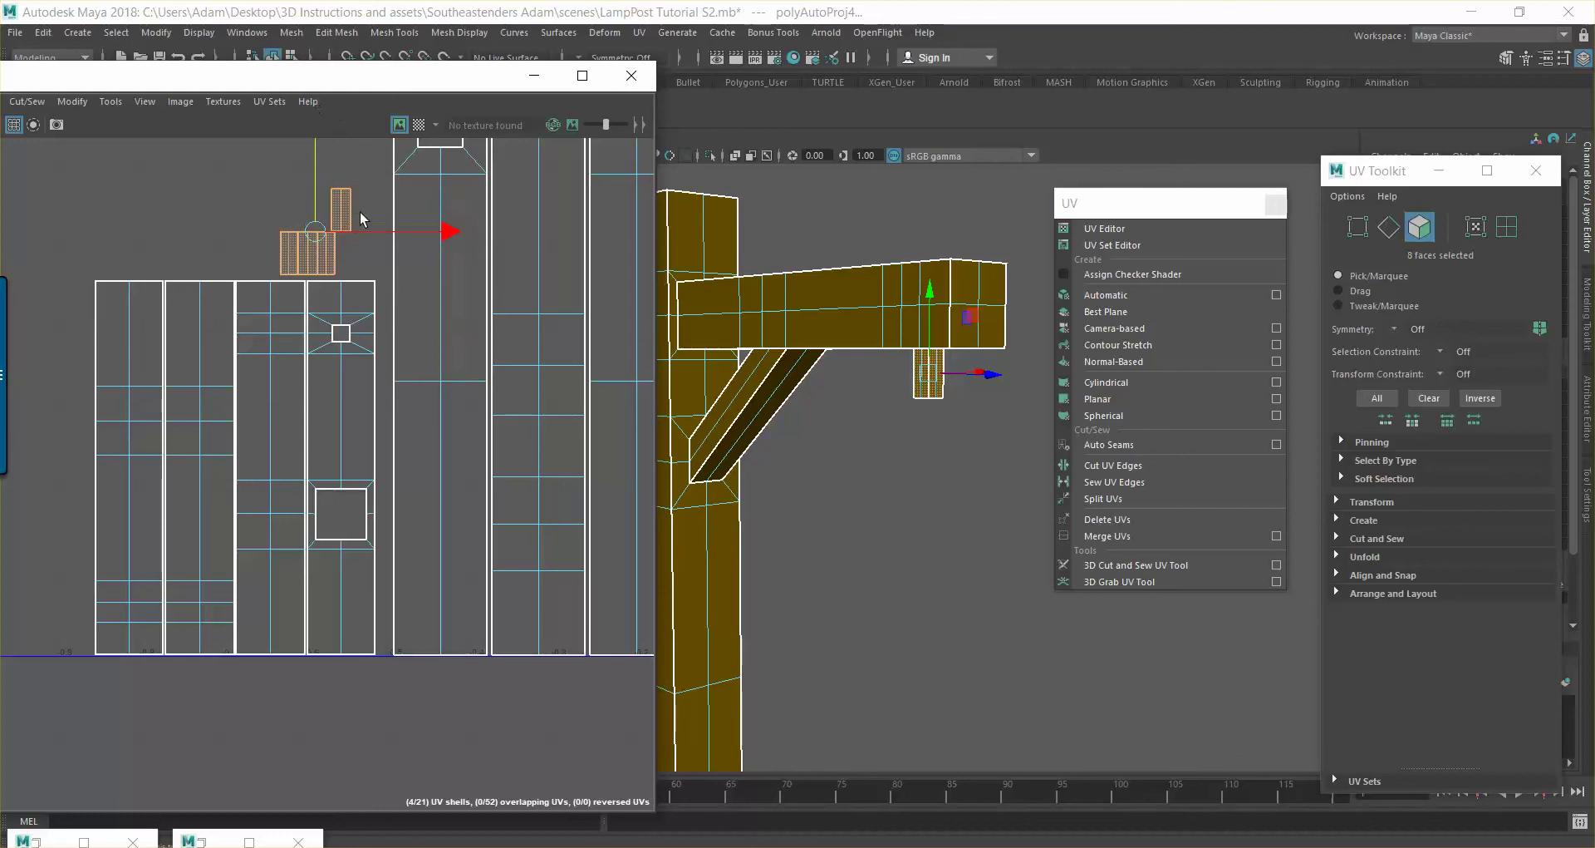
scroll(353, 213, down, 3)
alt+middle_drag(349, 213, 356, 356)
click(409, 359)
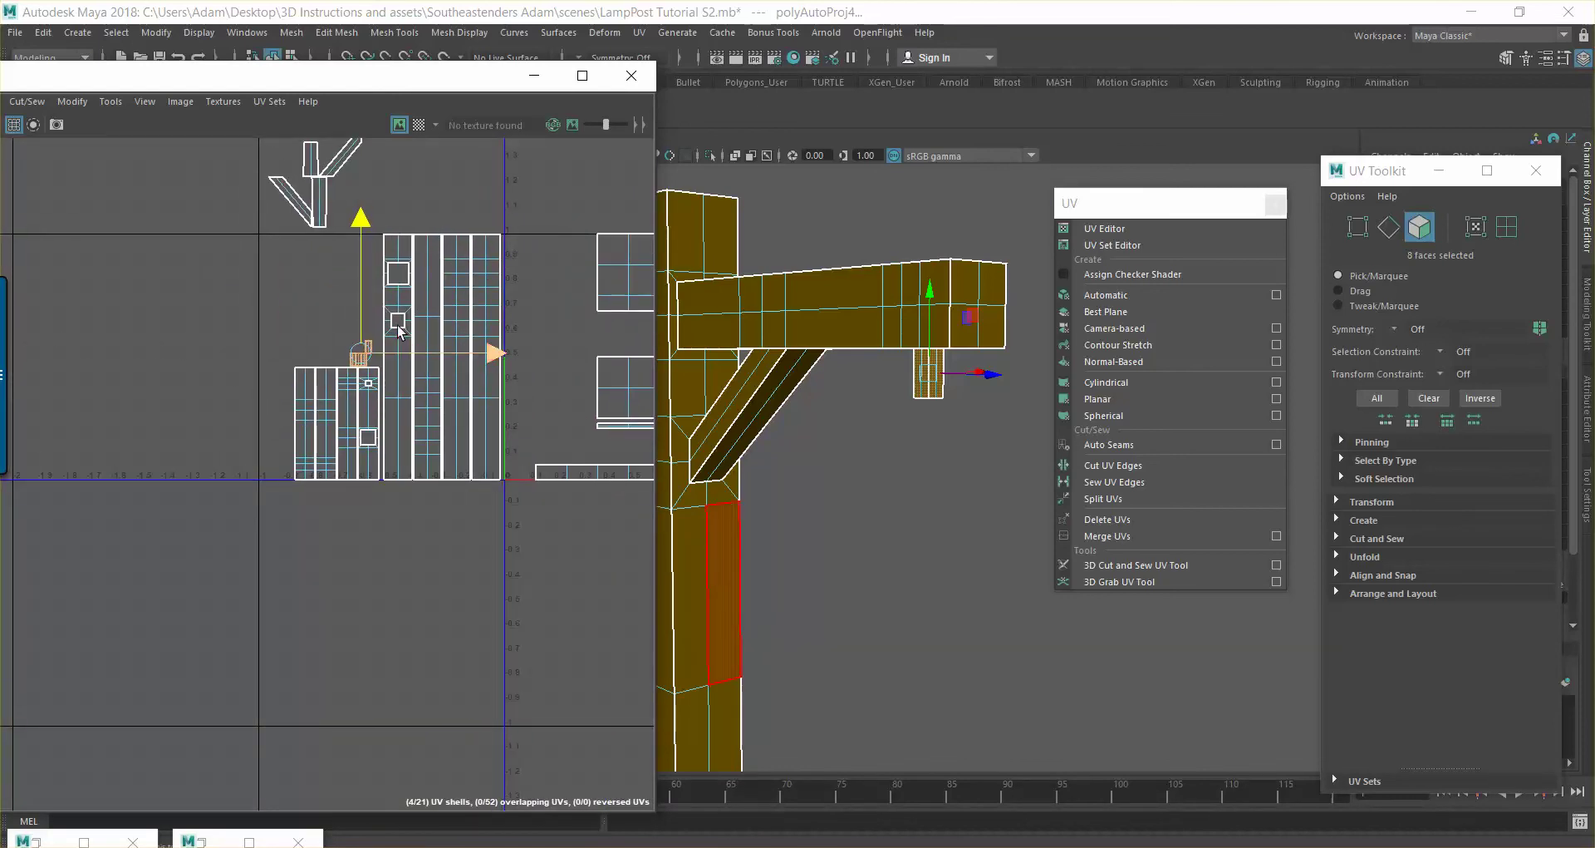
drag(493, 355, 365, 357)
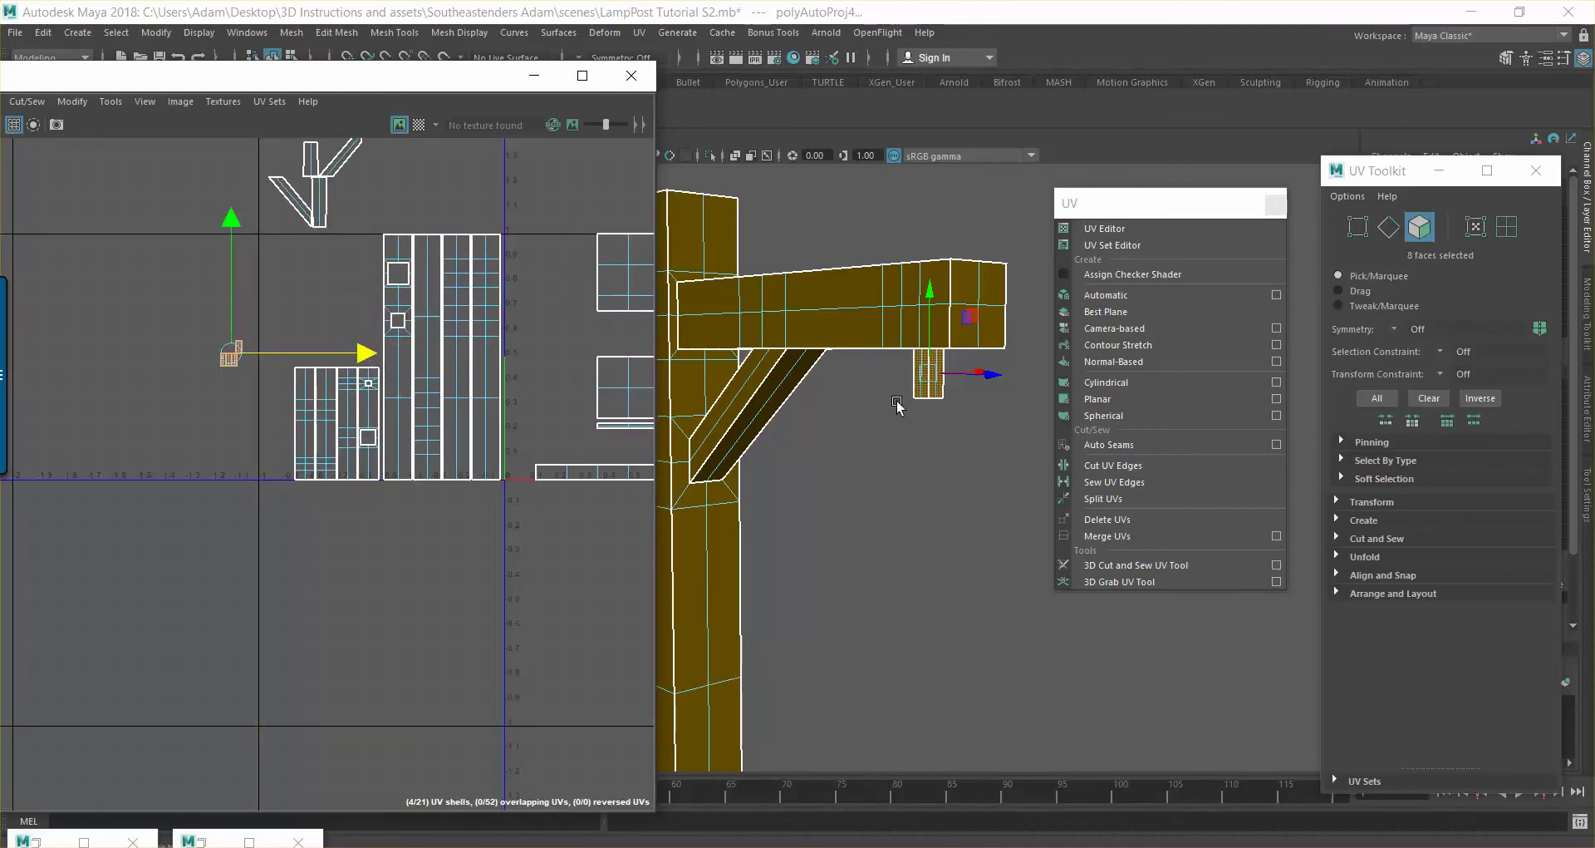
alt+drag(897, 426, 914, 333)
Grow a selection to four faces of the small post block and auto-project their UVs
click(919, 307)
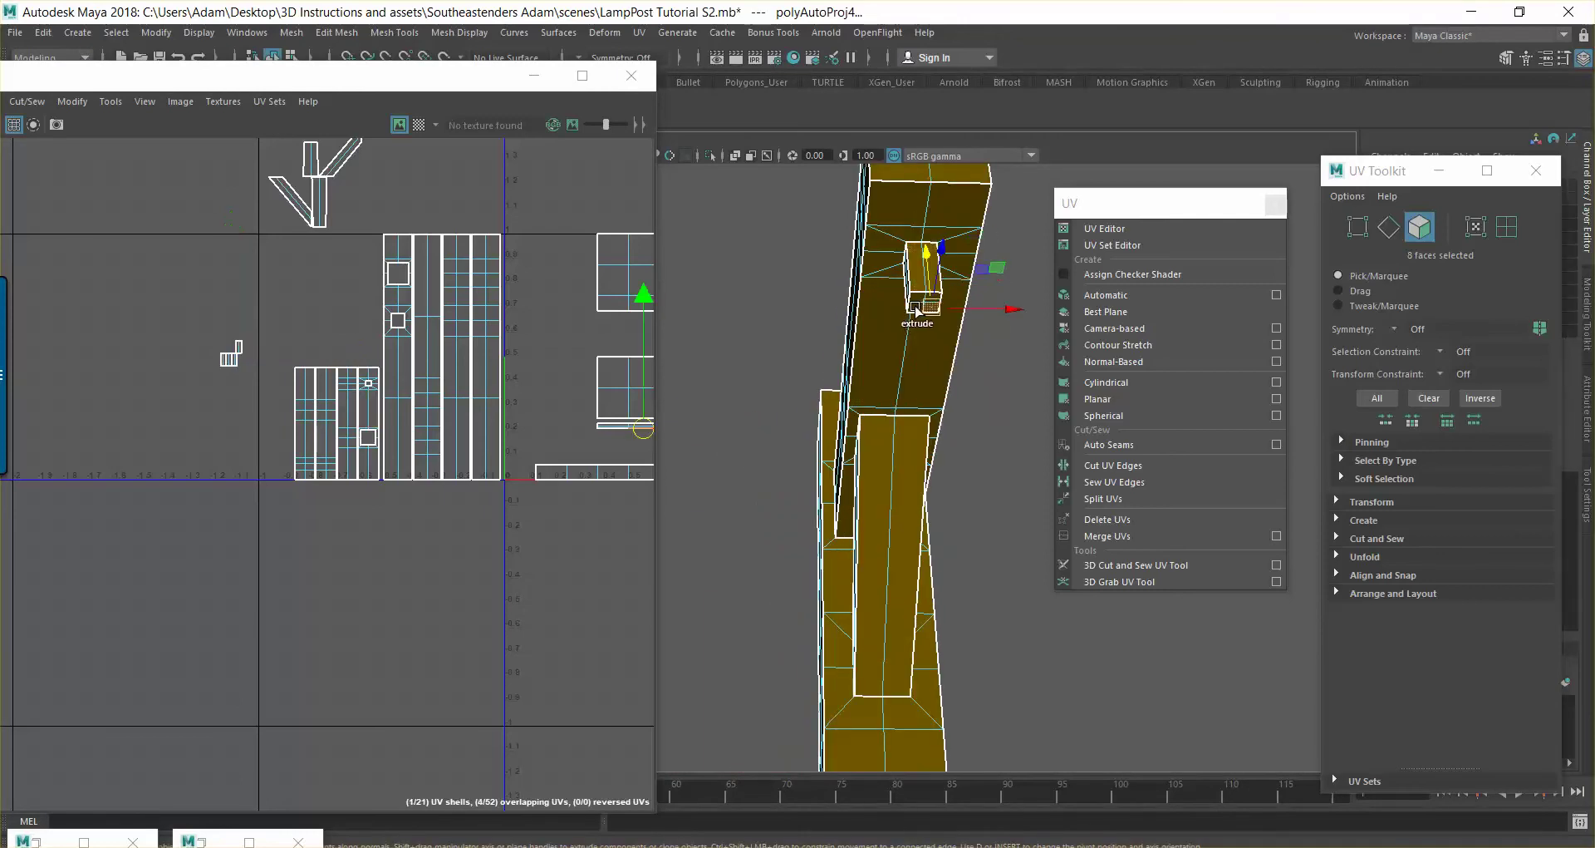
click(918, 310)
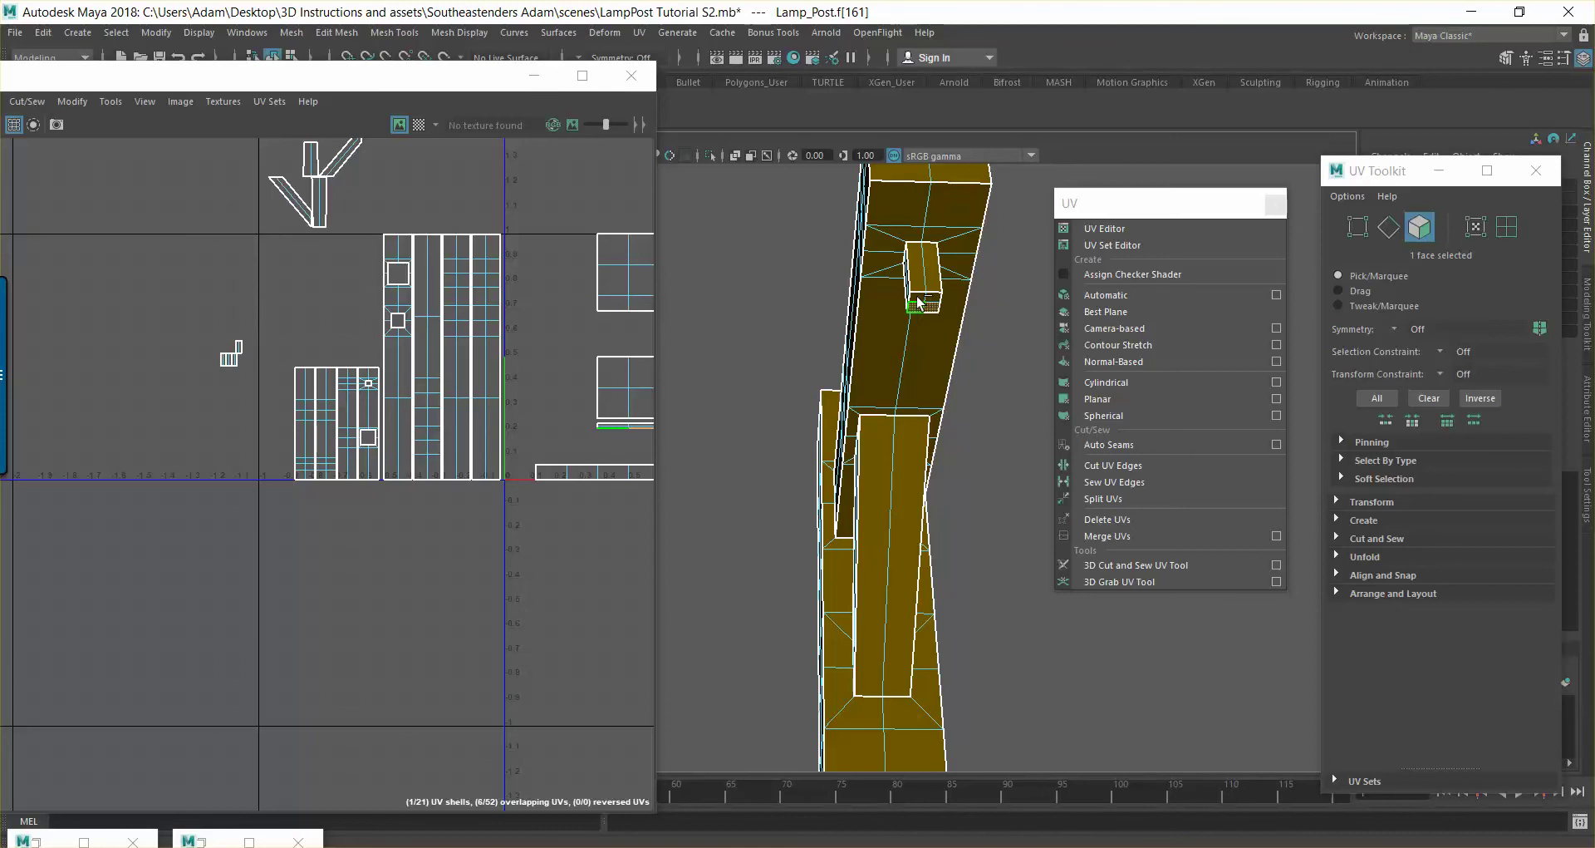
alt+drag(1008, 377, 1029, 345)
key(shift+period)
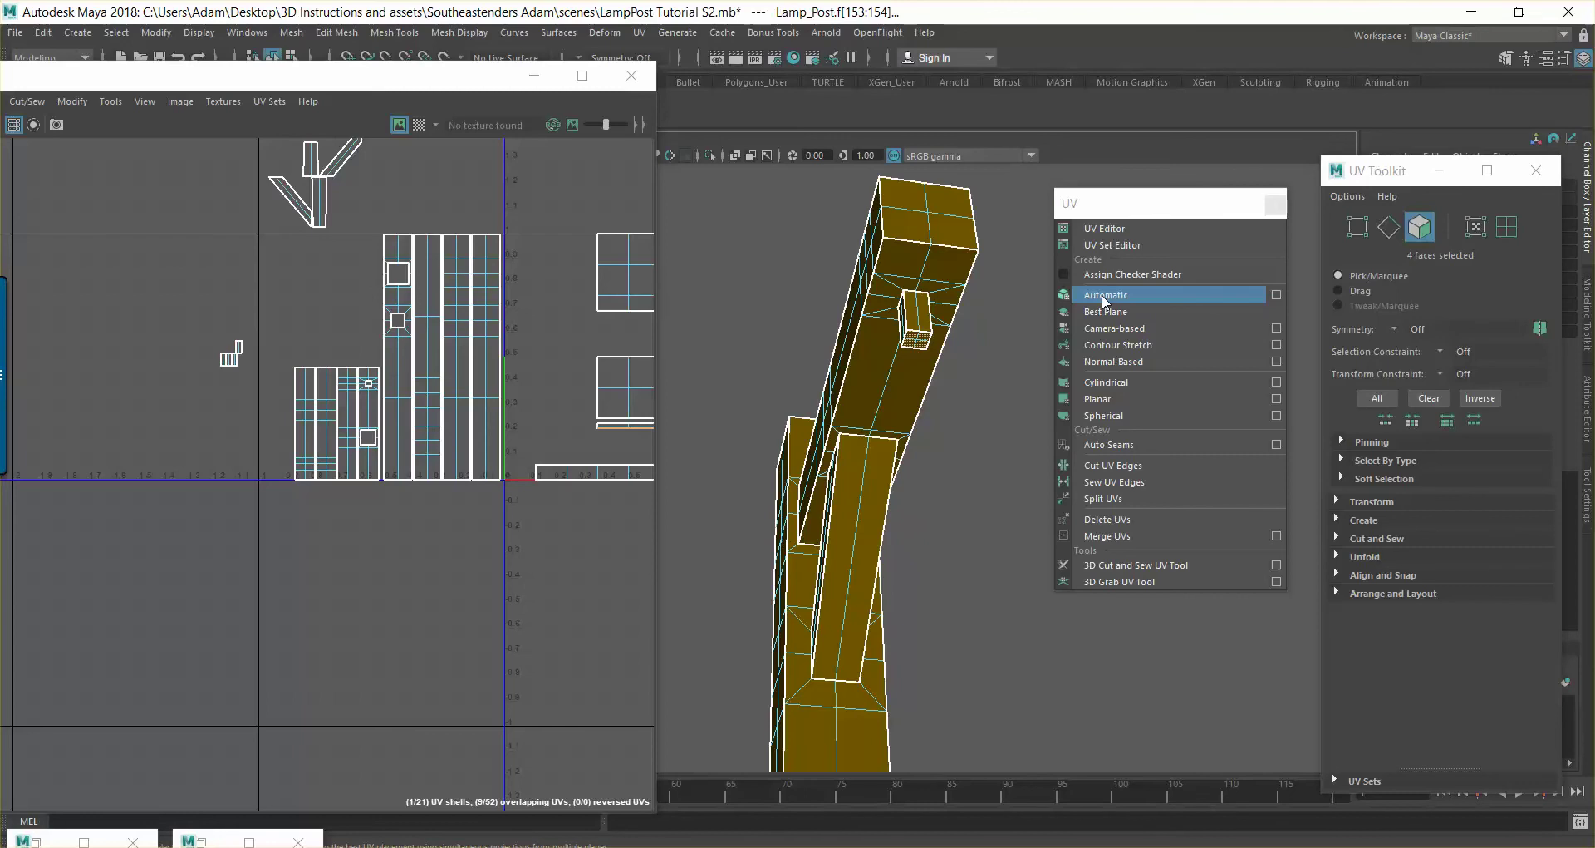
click(1105, 296)
scroll(501, 423, down, 3)
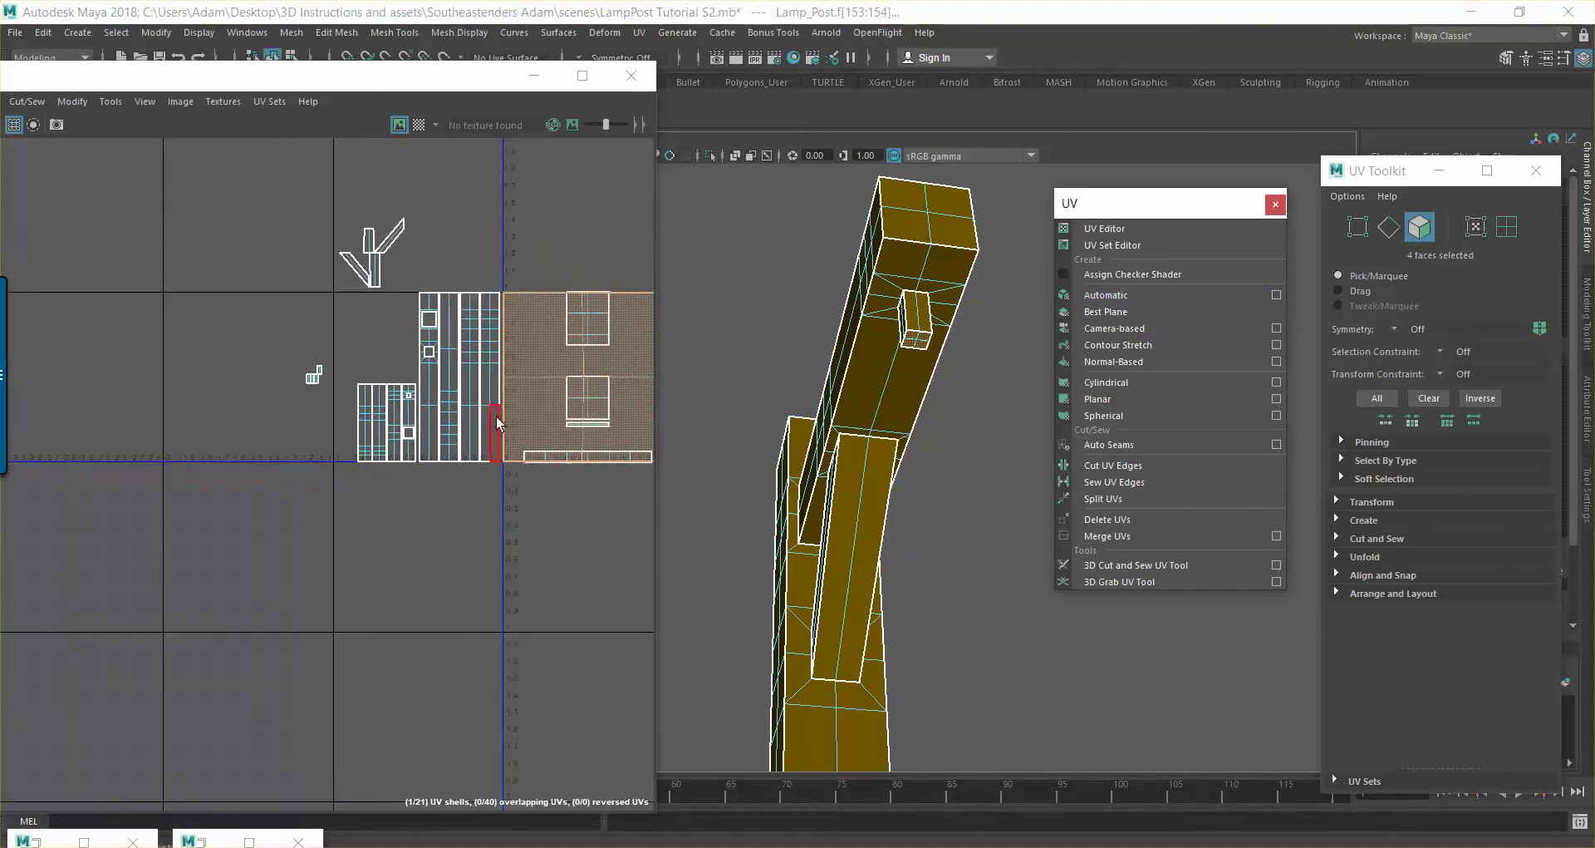
click(501, 424)
scroll(502, 422, up, 1)
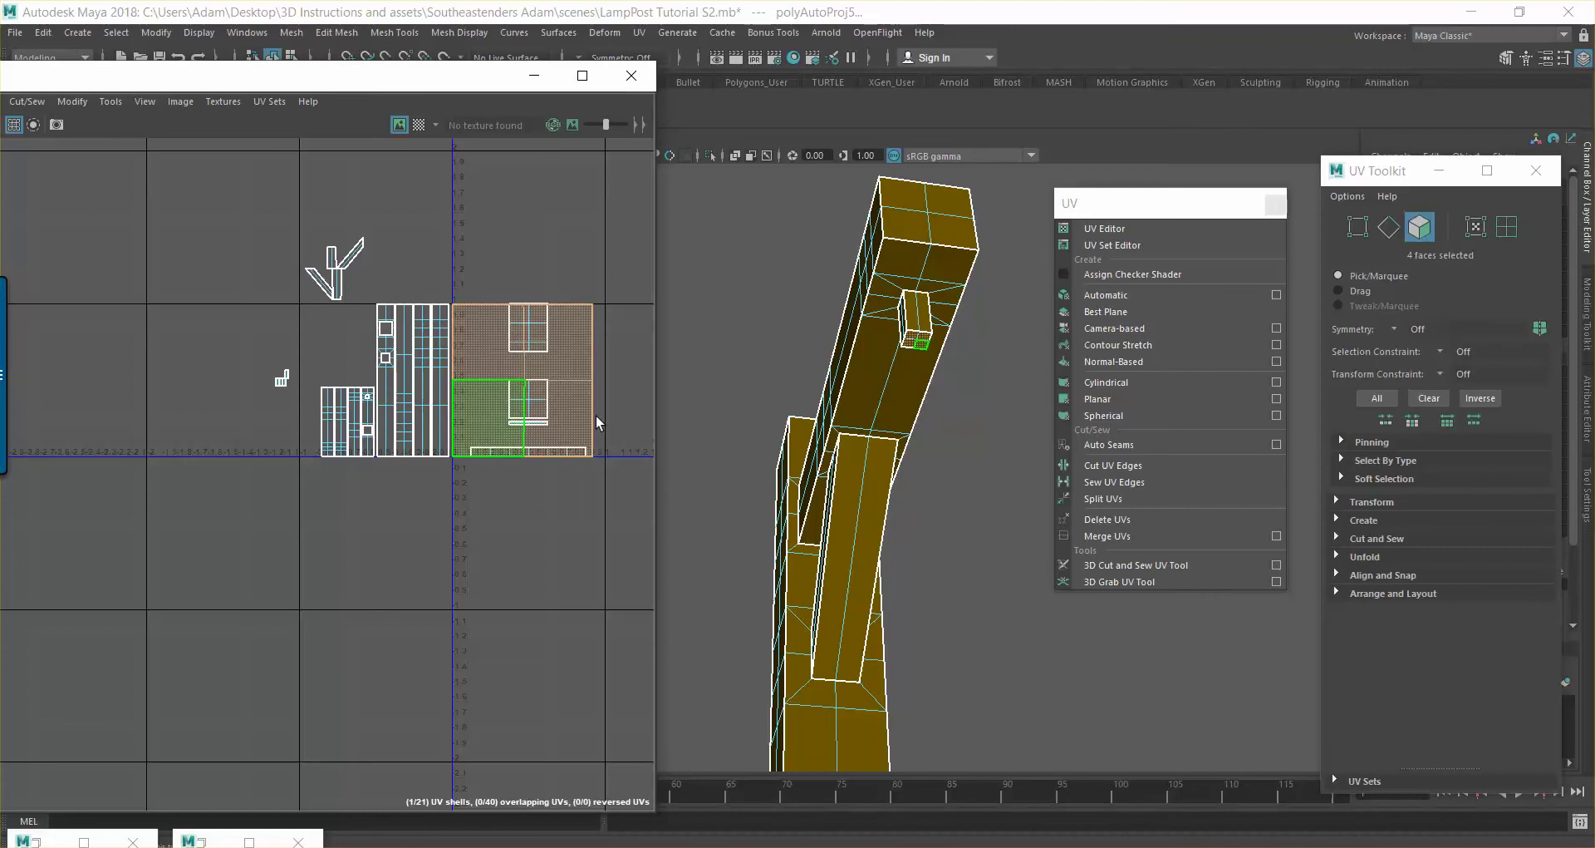
Slide the small block's new UV shell left and shrink it around its centre
click(573, 420)
key(w)
drag(584, 374, 166, 392)
key(r)
scroll(249, 391, up, 5)
scroll(286, 390, up, 2)
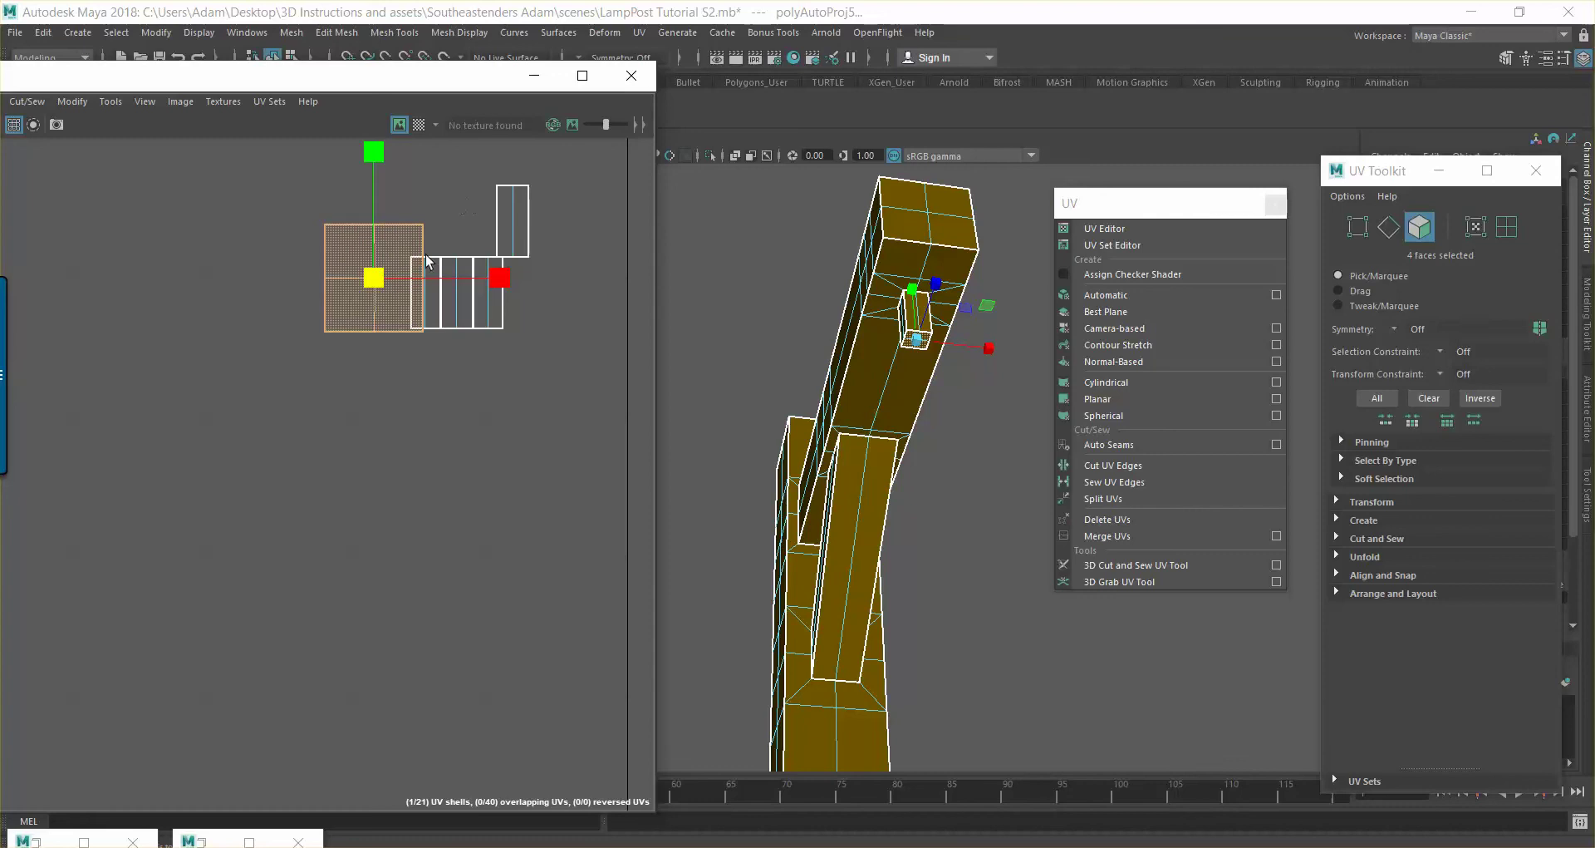
drag(378, 278, 297, 284)
Move the shrunken shell up and right beside the other shells, with 0 of 40 UVs overlapping
key(w)
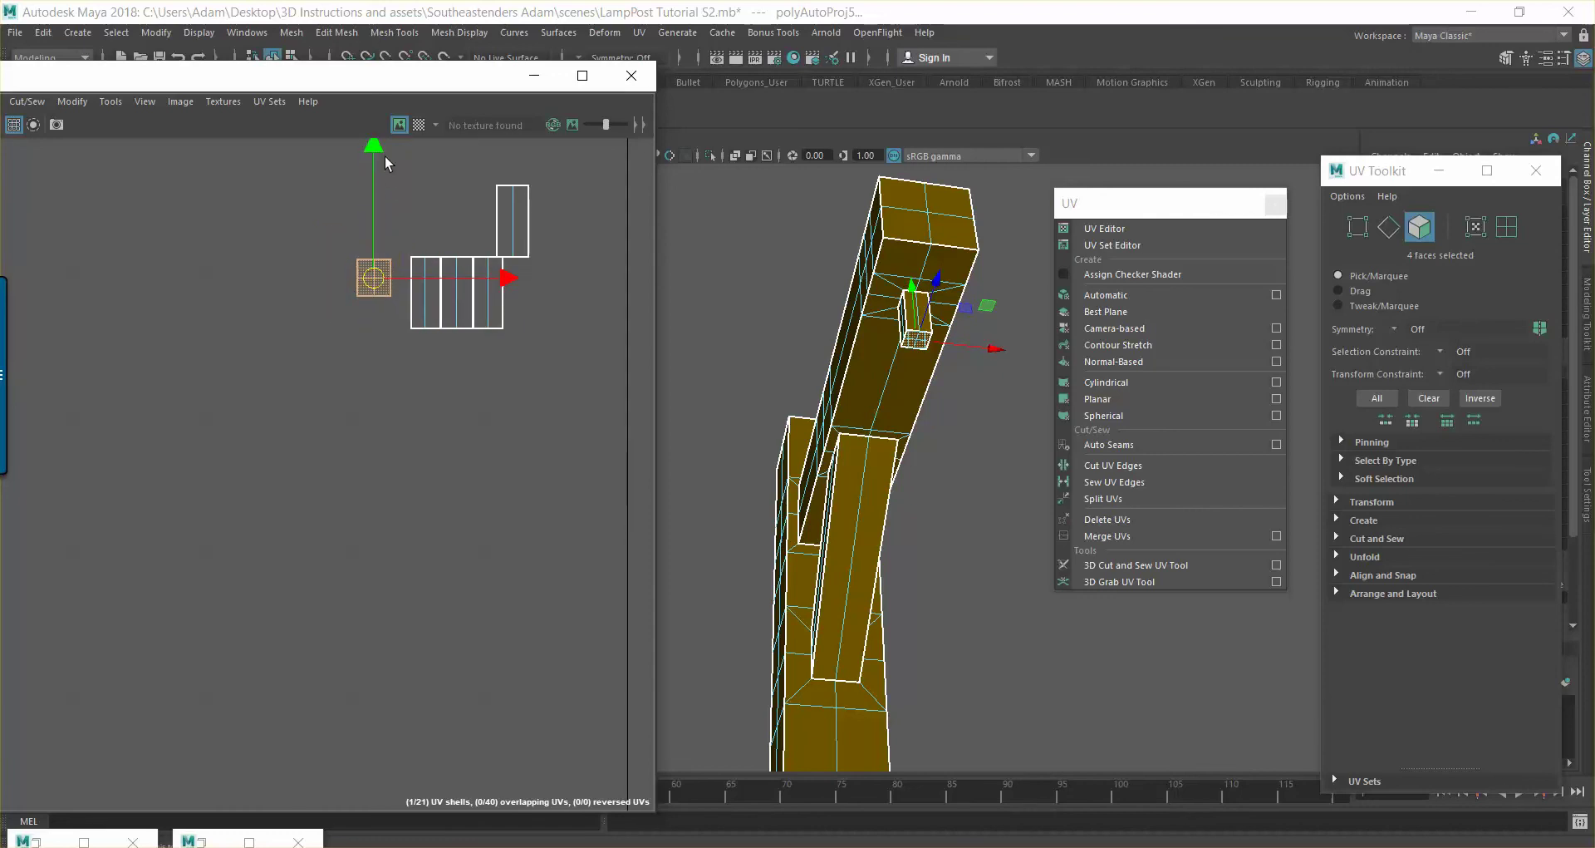
drag(373, 141, 376, 110)
drag(510, 234, 558, 235)
key(r)
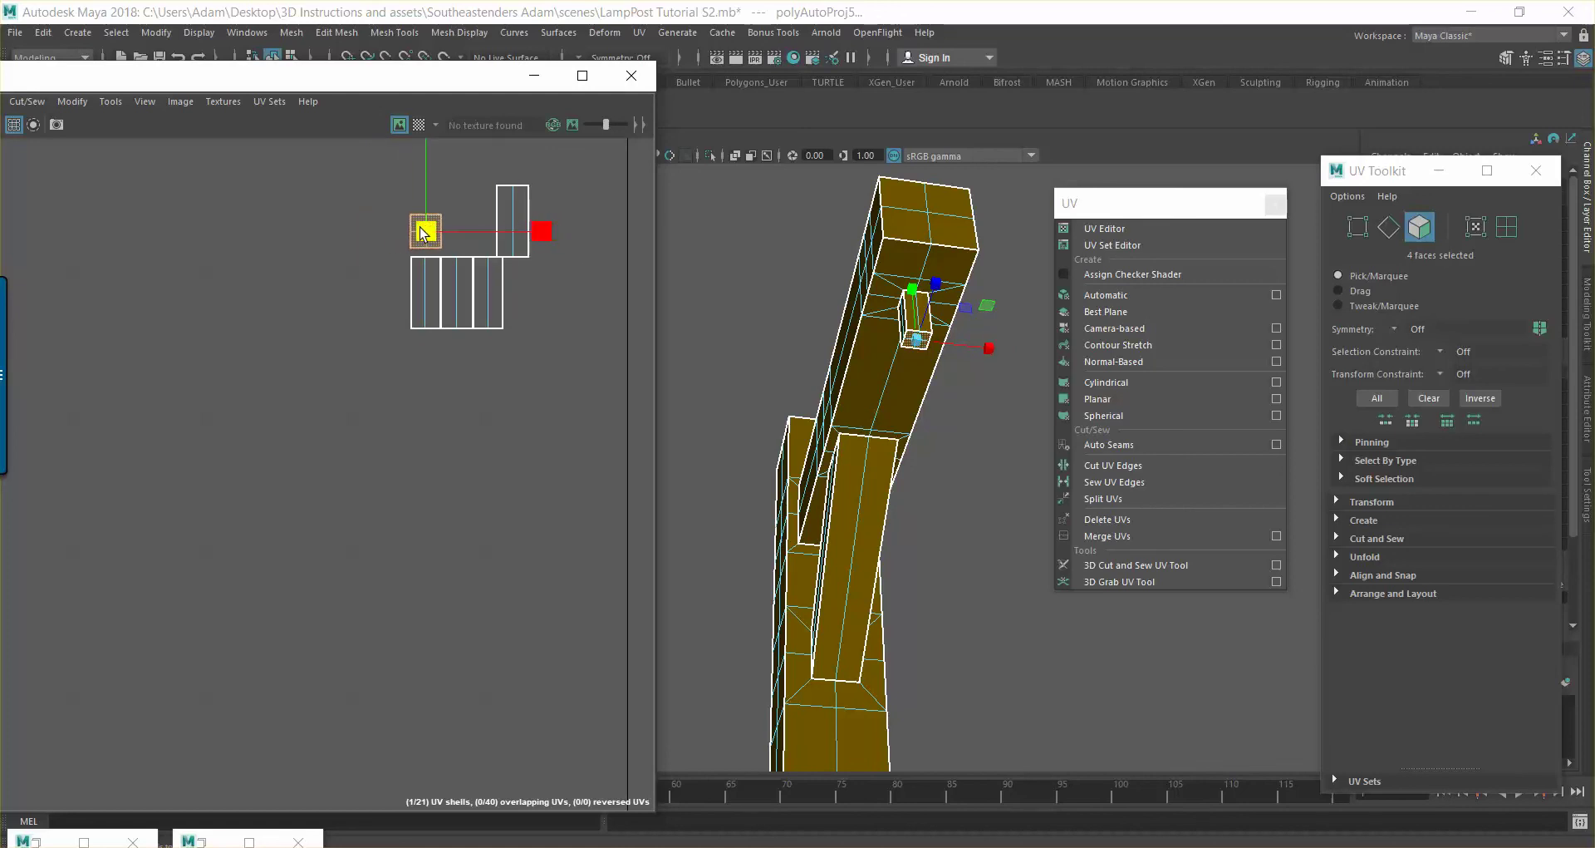
key(w)
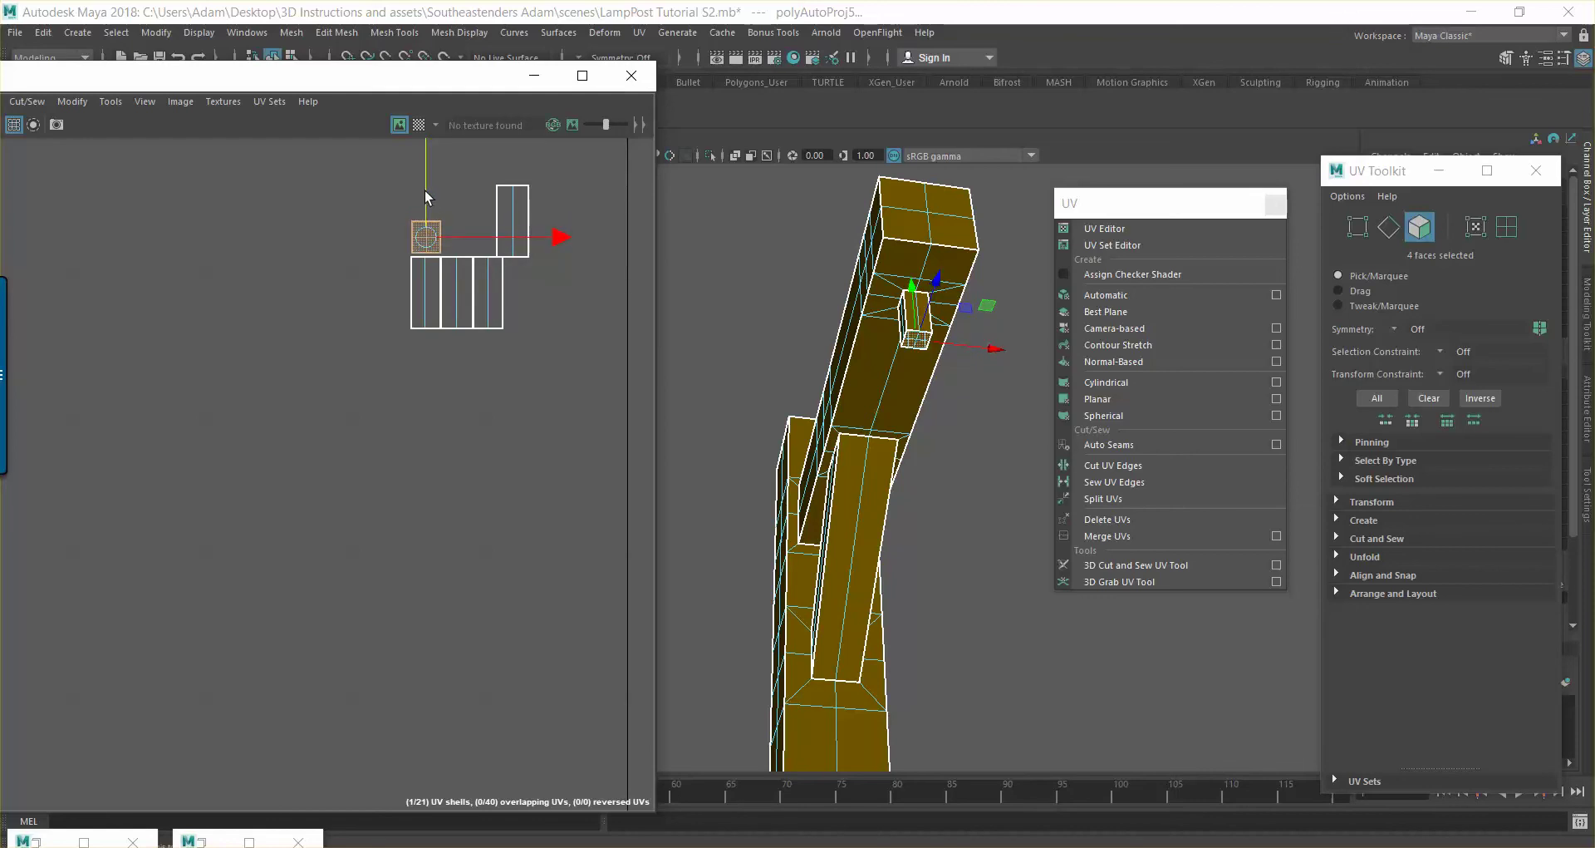
click(561, 241)
alt+drag(1007, 384, 996, 344)
alt+middle_drag(976, 324, 968, 378)
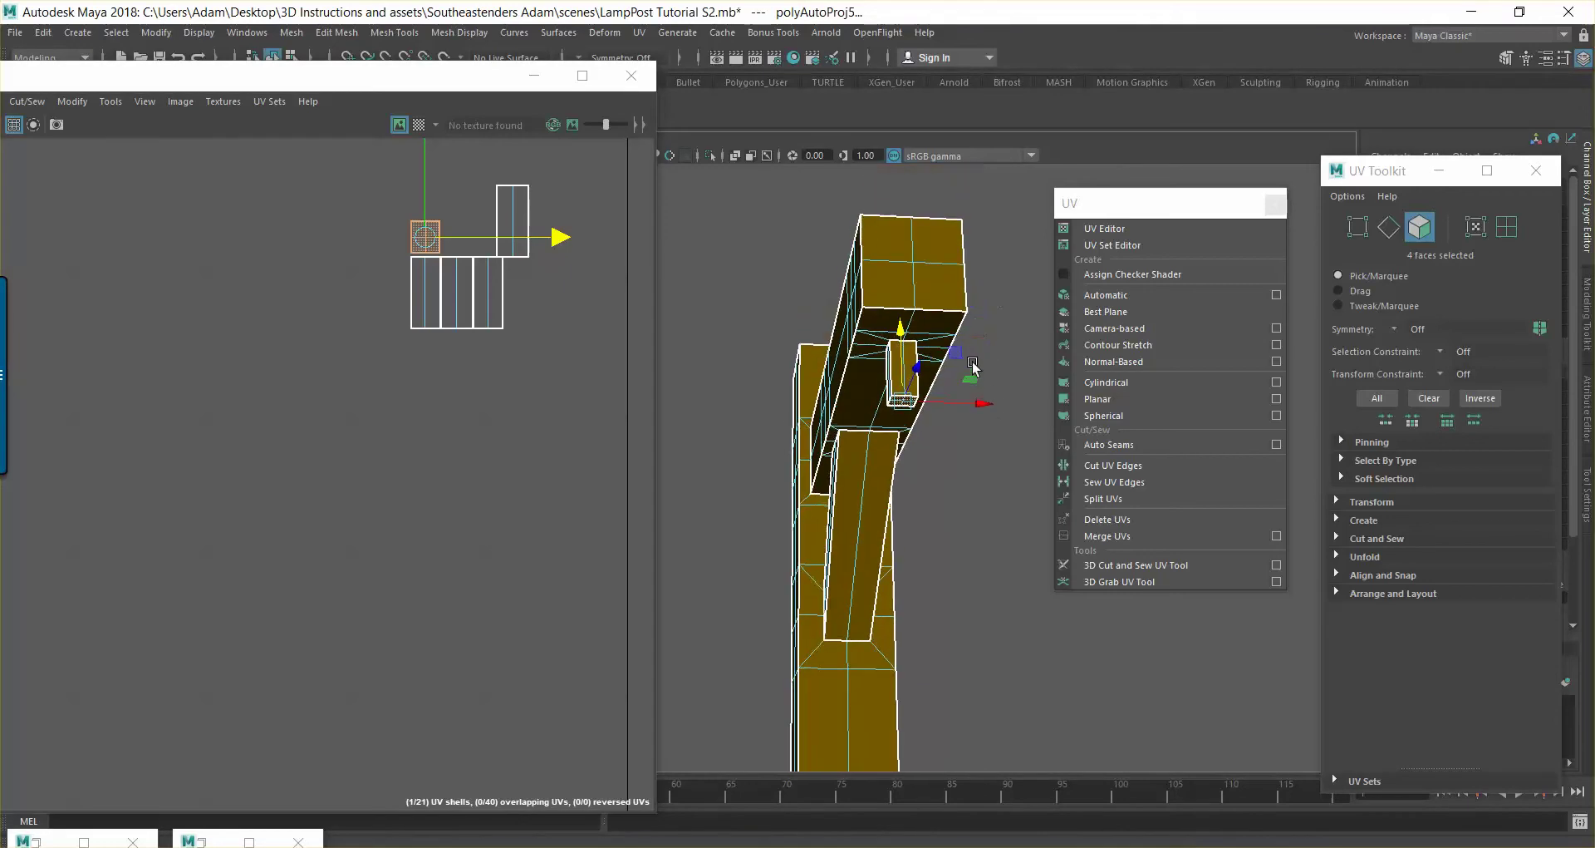
Select the lamp arm's end face and auto-project its UVs
click(878, 238)
alt+drag(940, 291, 944, 246)
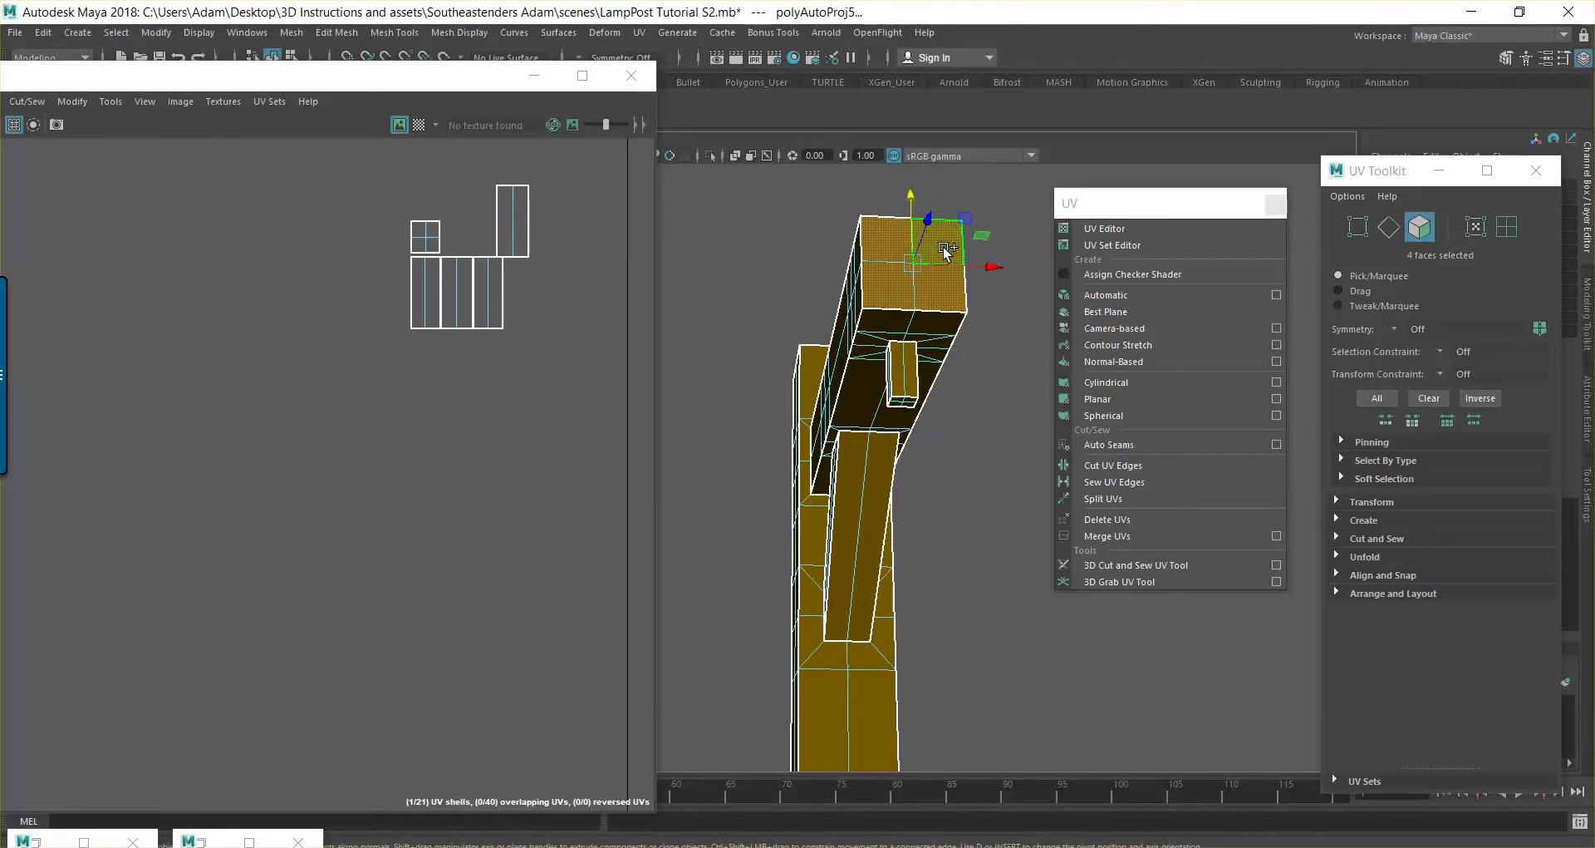
scroll(489, 321, down, 5)
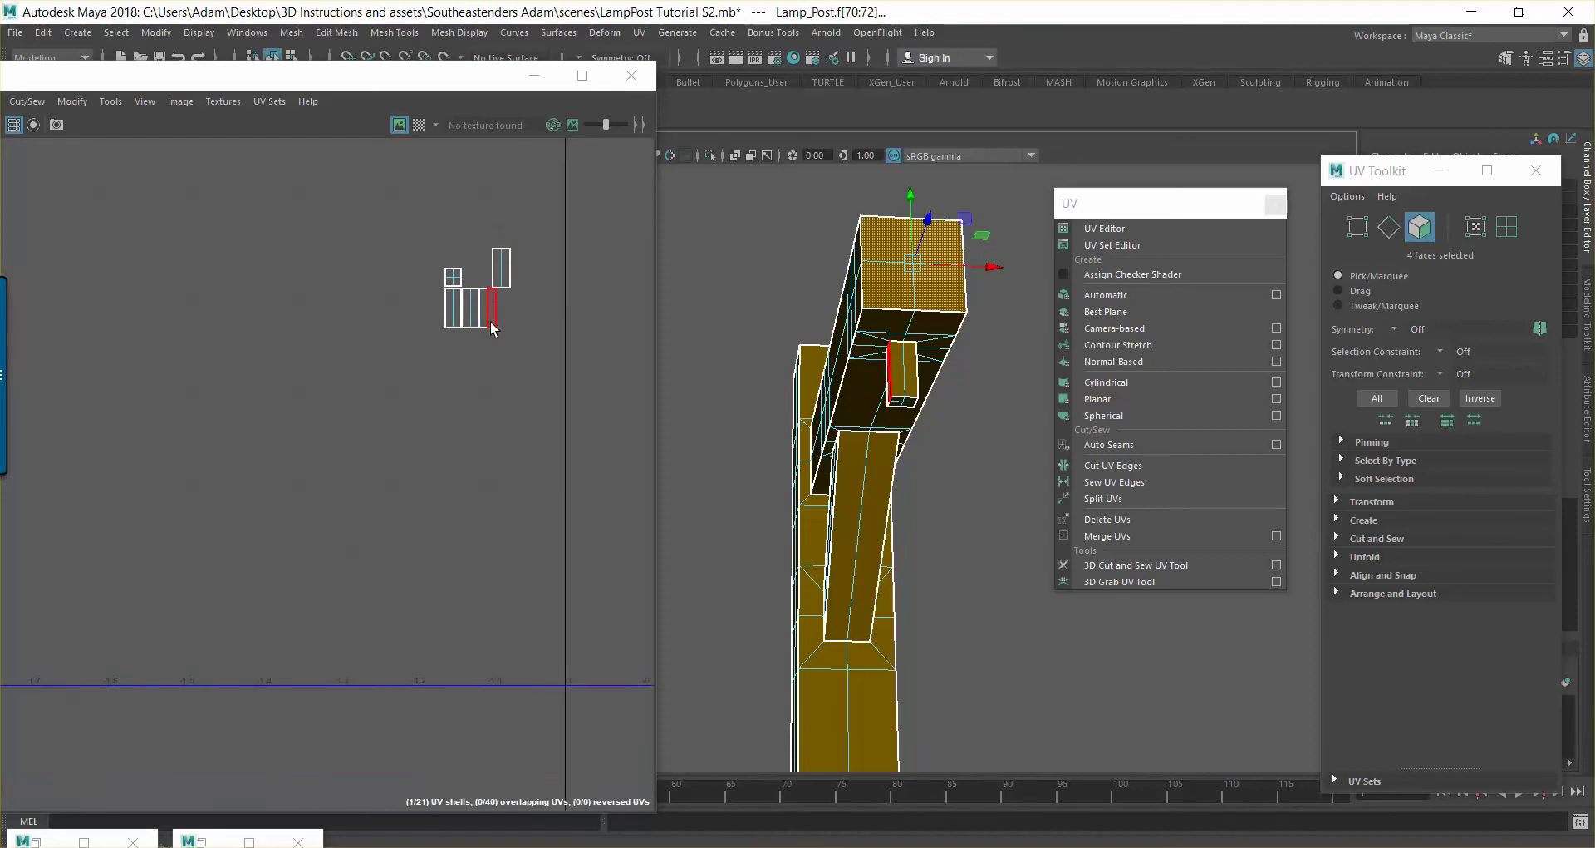
alt+middle_drag(557, 348, 320, 325)
alt+middle_drag(421, 226, 307, 296)
scroll(545, 282, down, 5)
alt+middle_drag(545, 282, 344, 286)
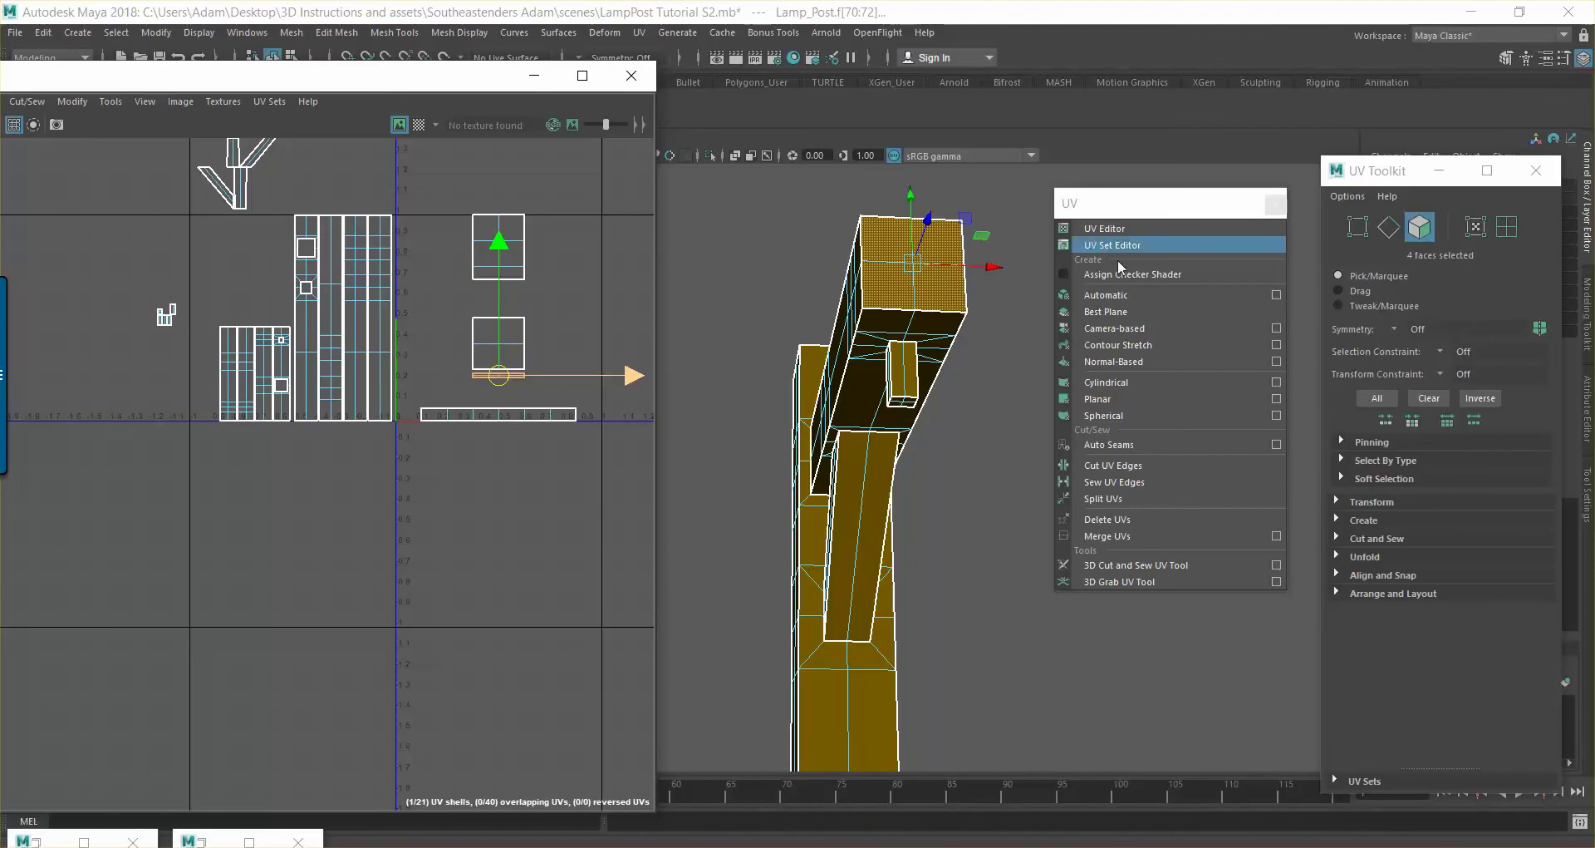
click(1112, 295)
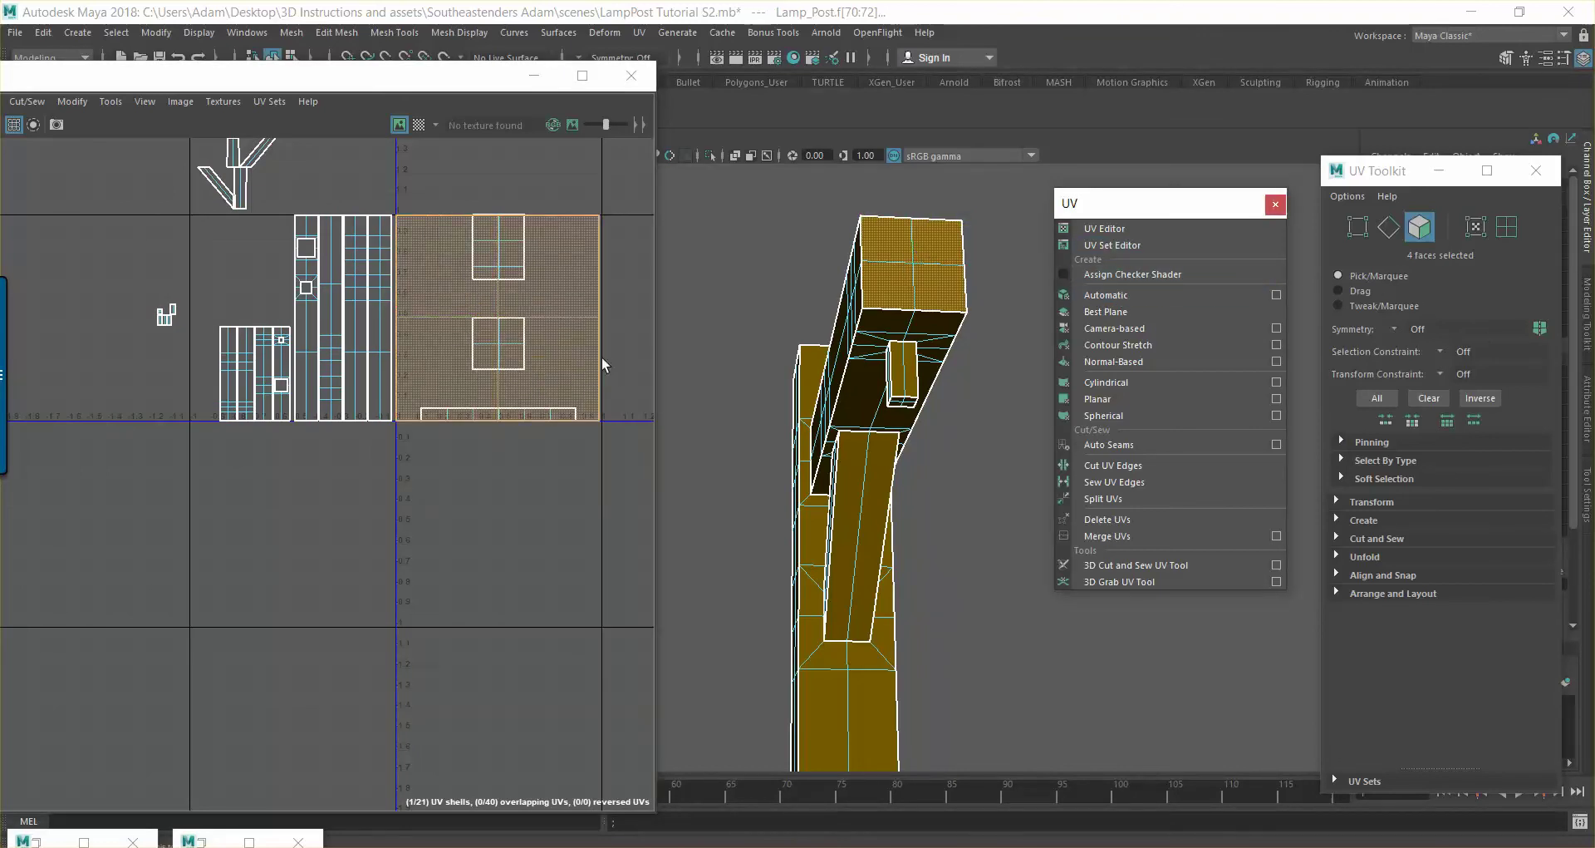
Move the arm-end UV shell off the 0–1 tile and scale it down to a small square
drag(633, 318, 410, 318)
alt+middle_drag(446, 314, 556, 315)
scroll(419, 343, up, 6)
alt+middle_drag(398, 341, 427, 542)
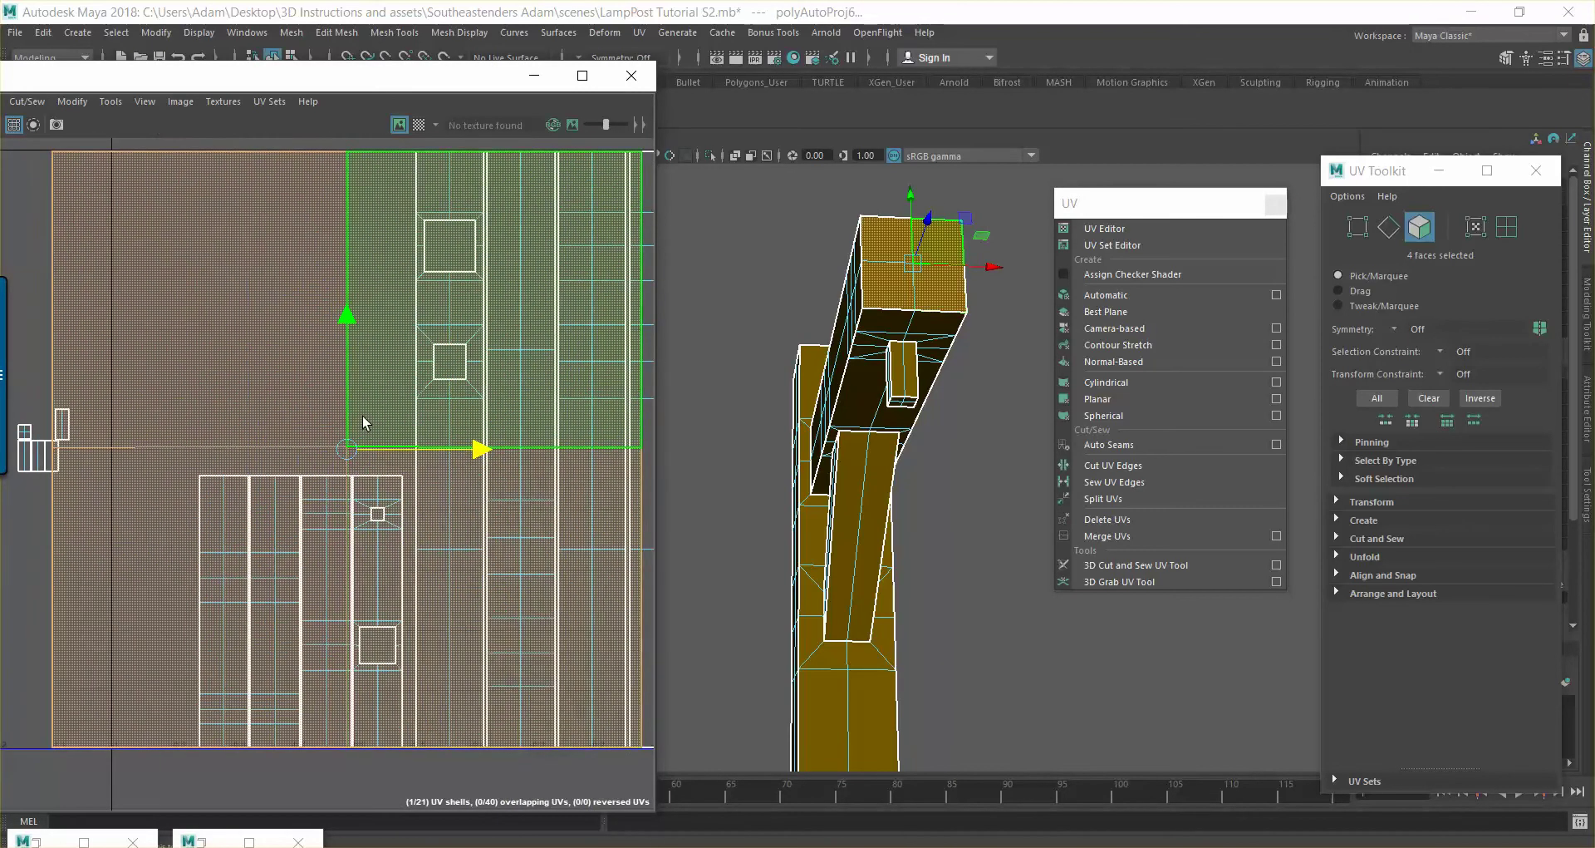
drag(348, 313, 348, 164)
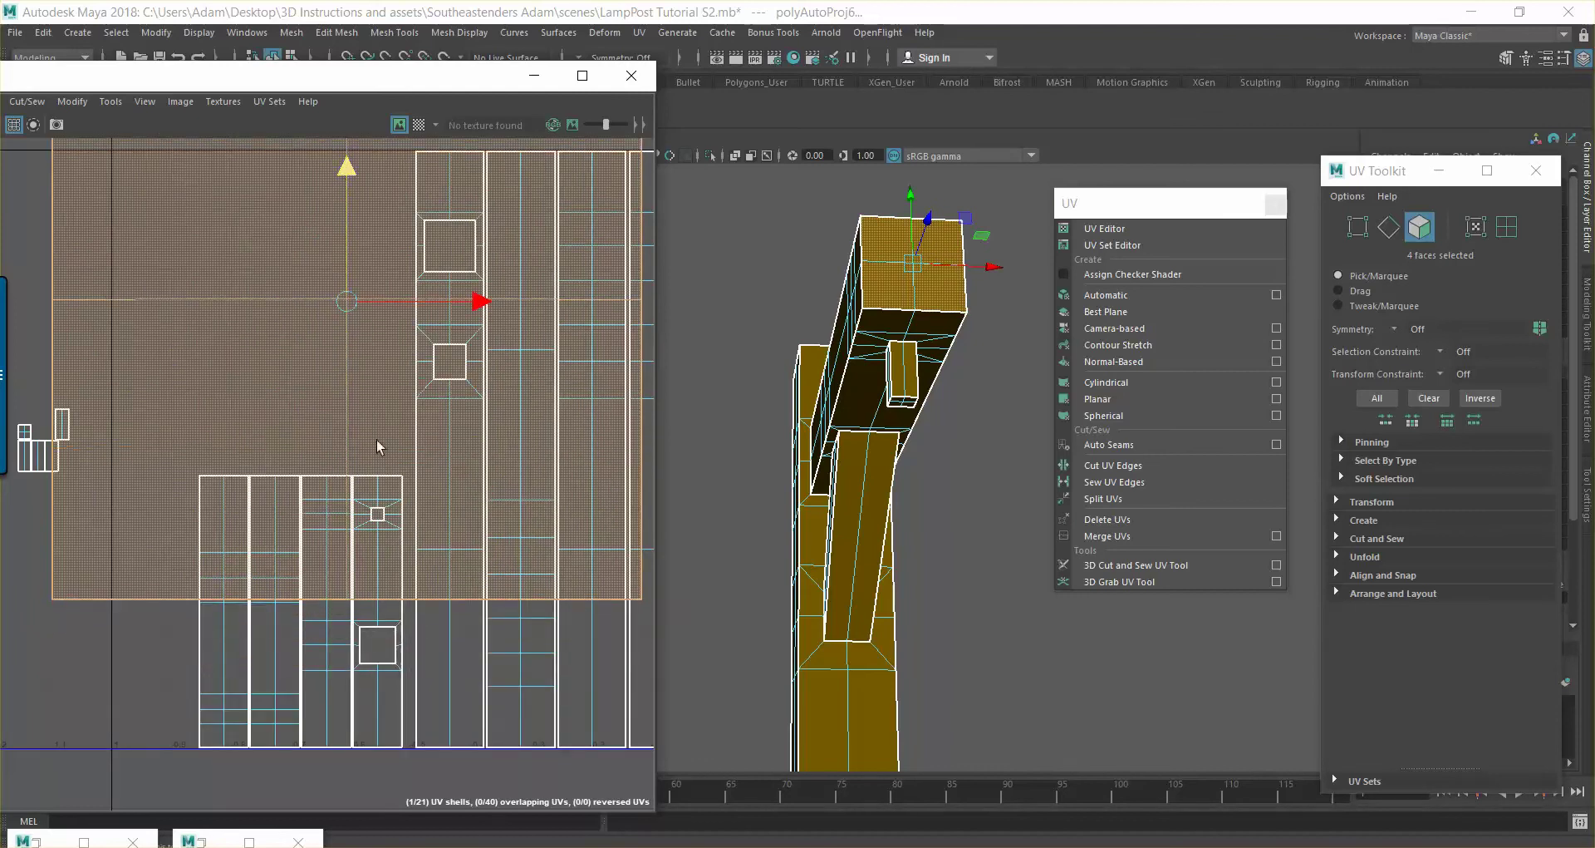
scroll(376, 448, down, 4)
key(r)
drag(358, 355, 247, 387)
scroll(316, 384, up, 2)
scroll(316, 384, up, 1)
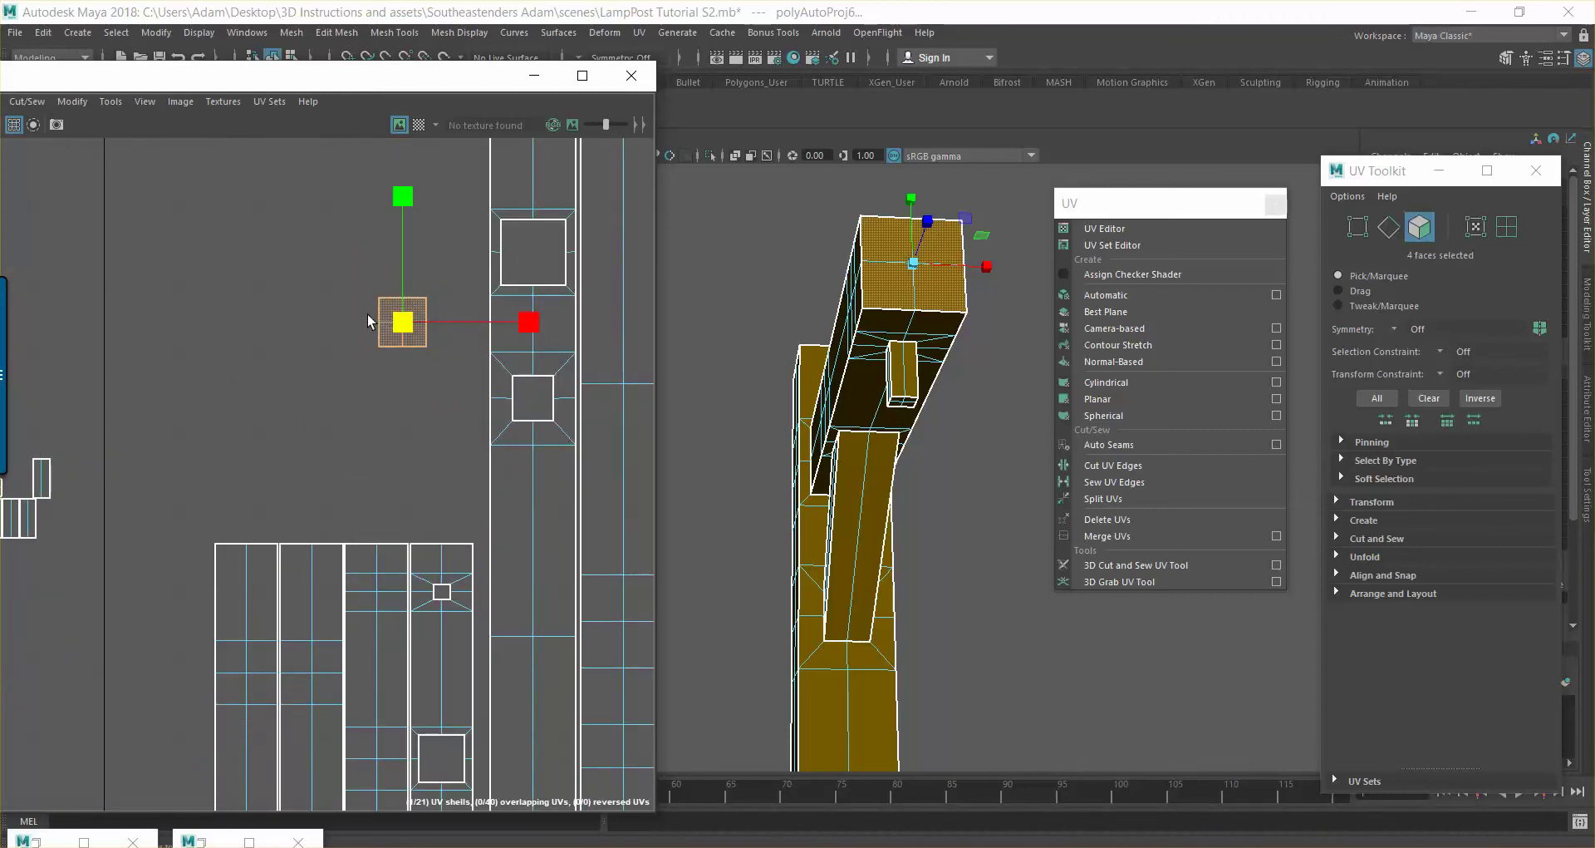
Enlarge the small square about 1.3 times and place it left of the tall post strips
key(w)
drag(406, 264, 406, 433)
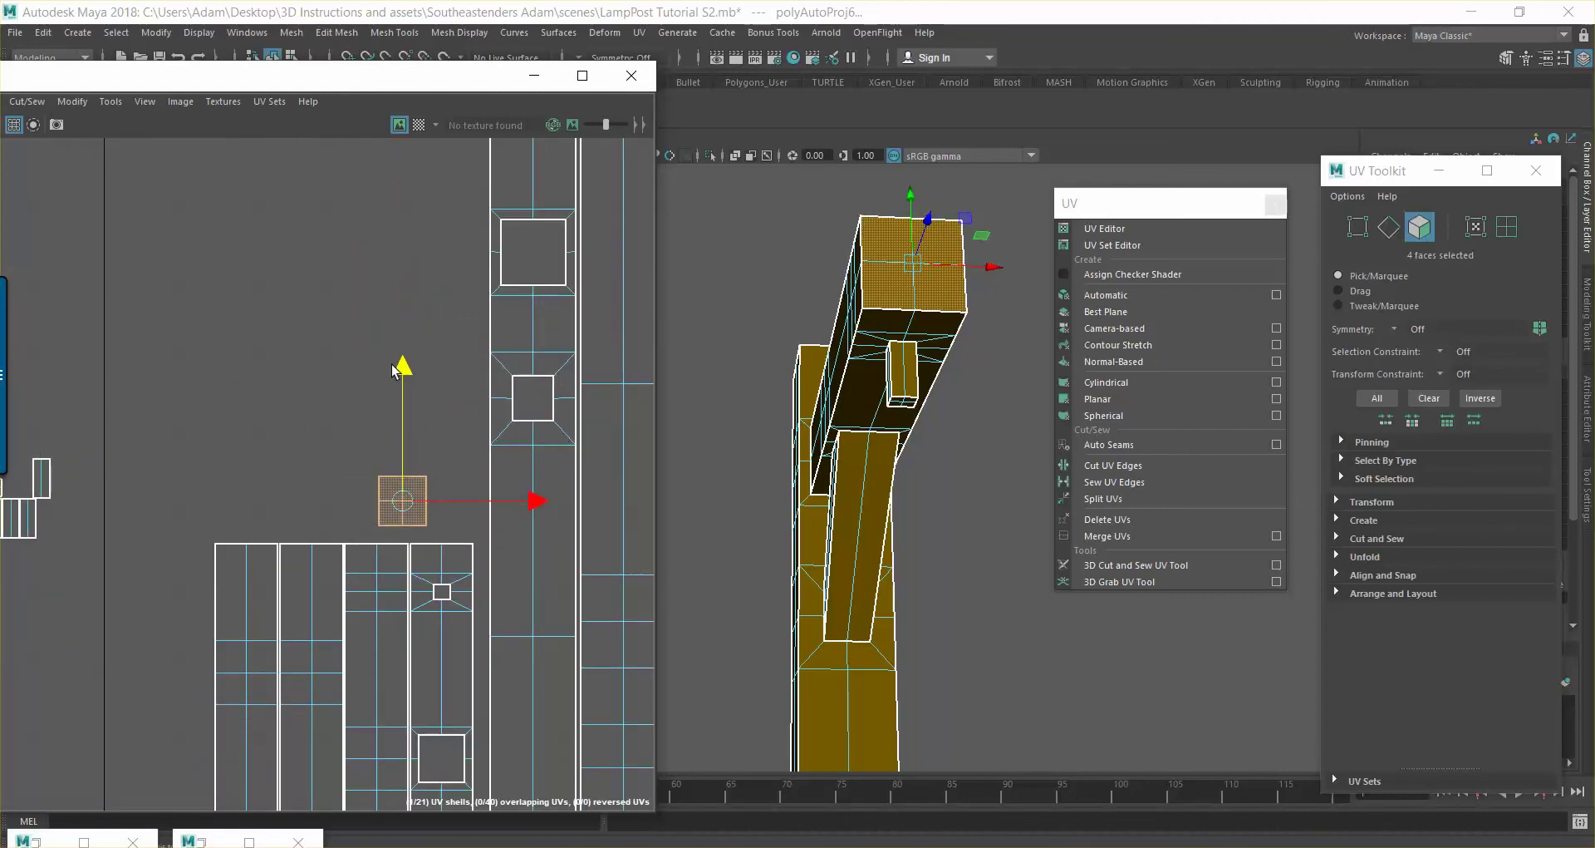
drag(529, 489, 503, 489)
key(r)
drag(387, 489, 418, 437)
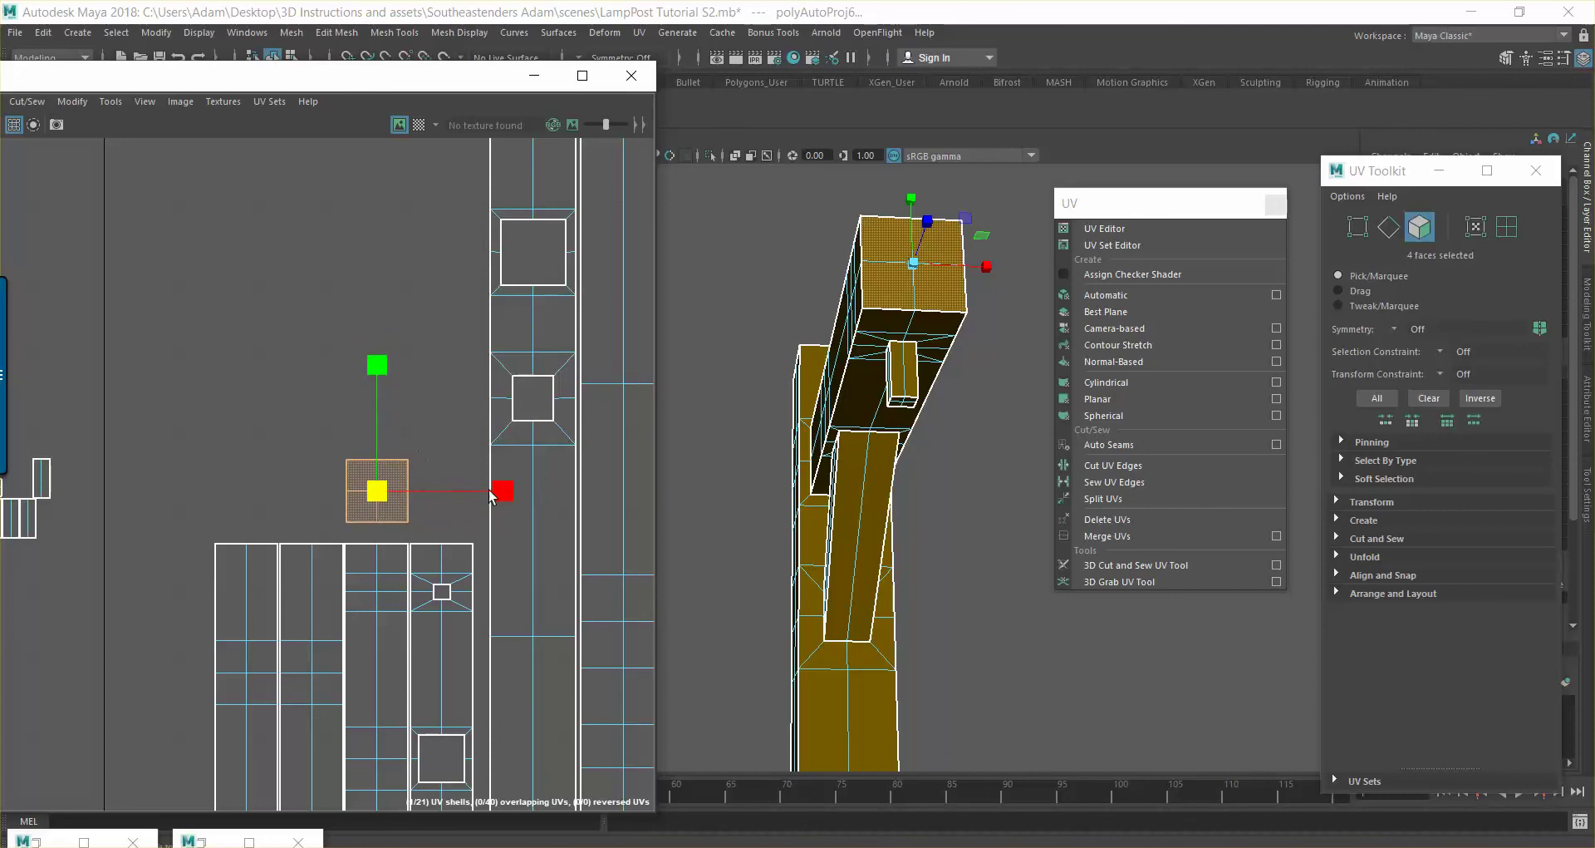
scroll(492, 495, down, 5)
key(w)
drag(558, 492, 496, 504)
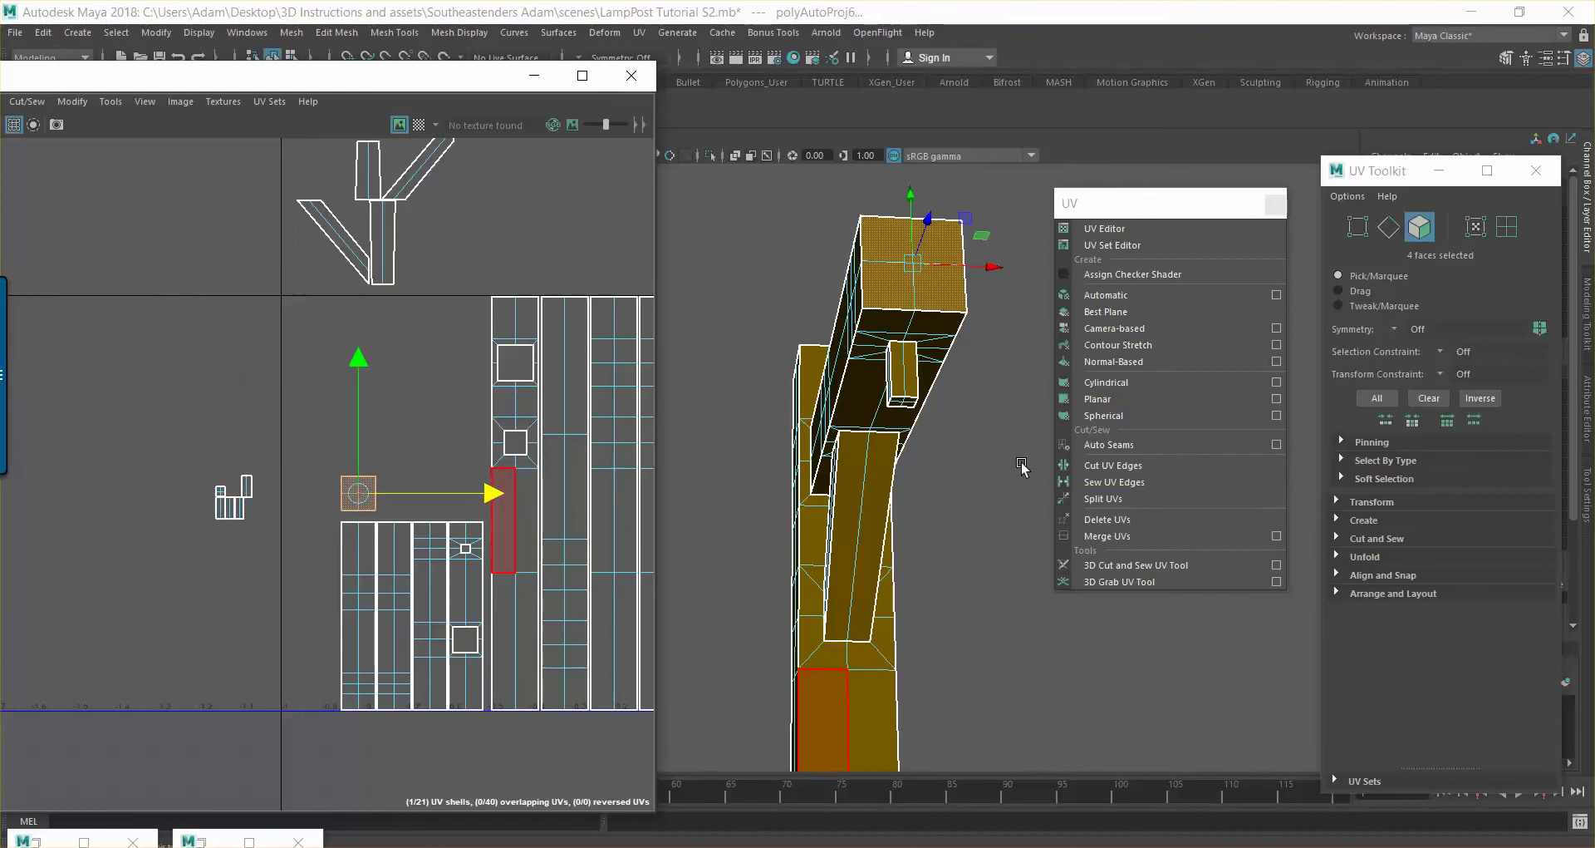
alt+drag(964, 470, 843, 425)
Auto-map the post's top face and shrink its UV shell to a small square
click(802, 376)
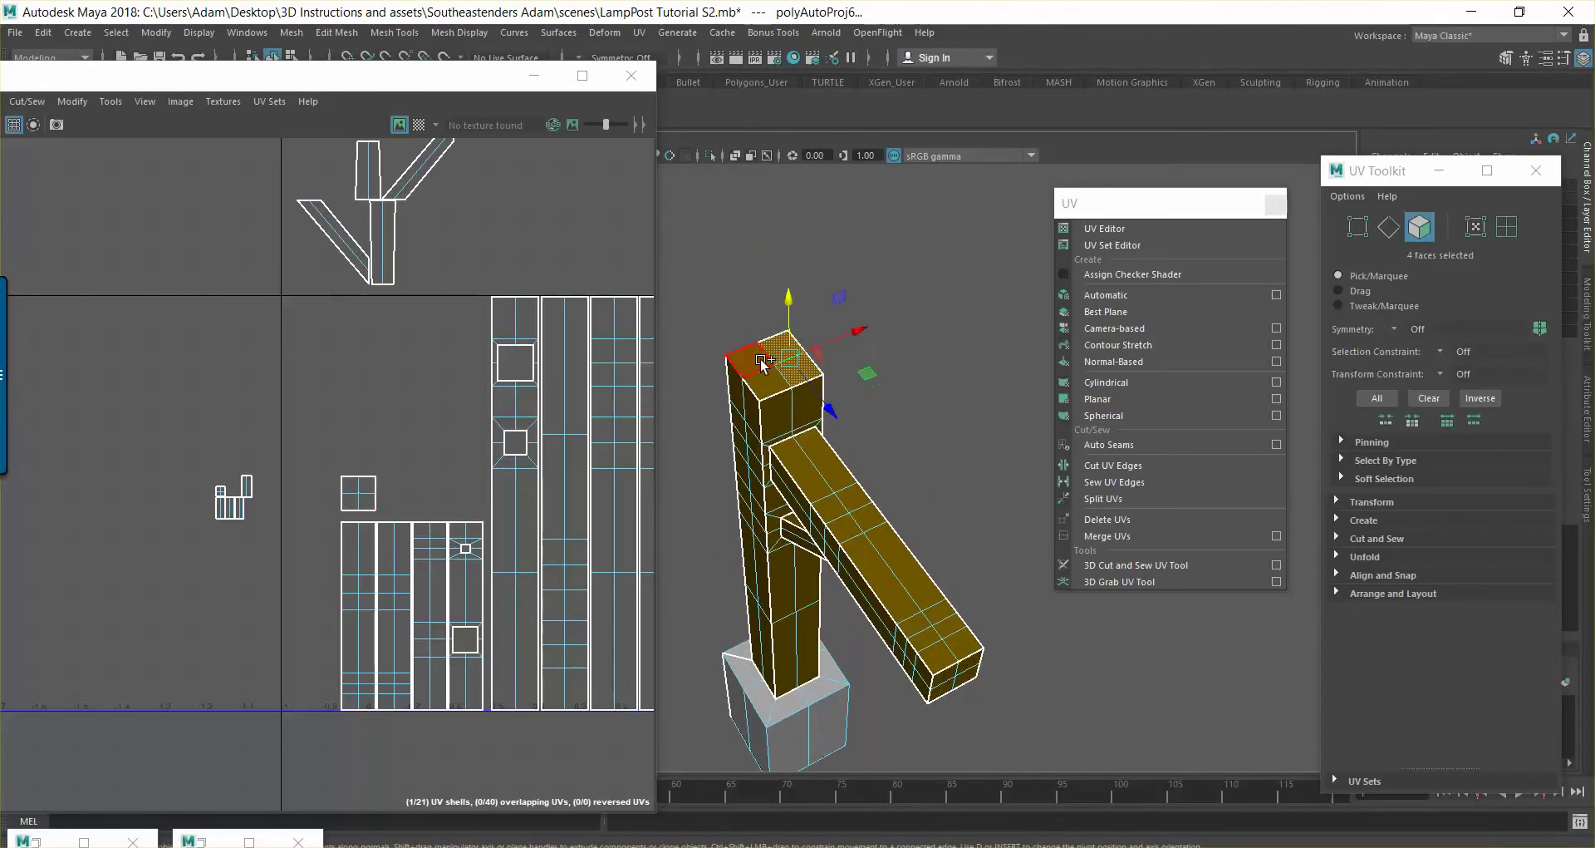
click(1138, 295)
alt+drag(761, 544, 750, 545)
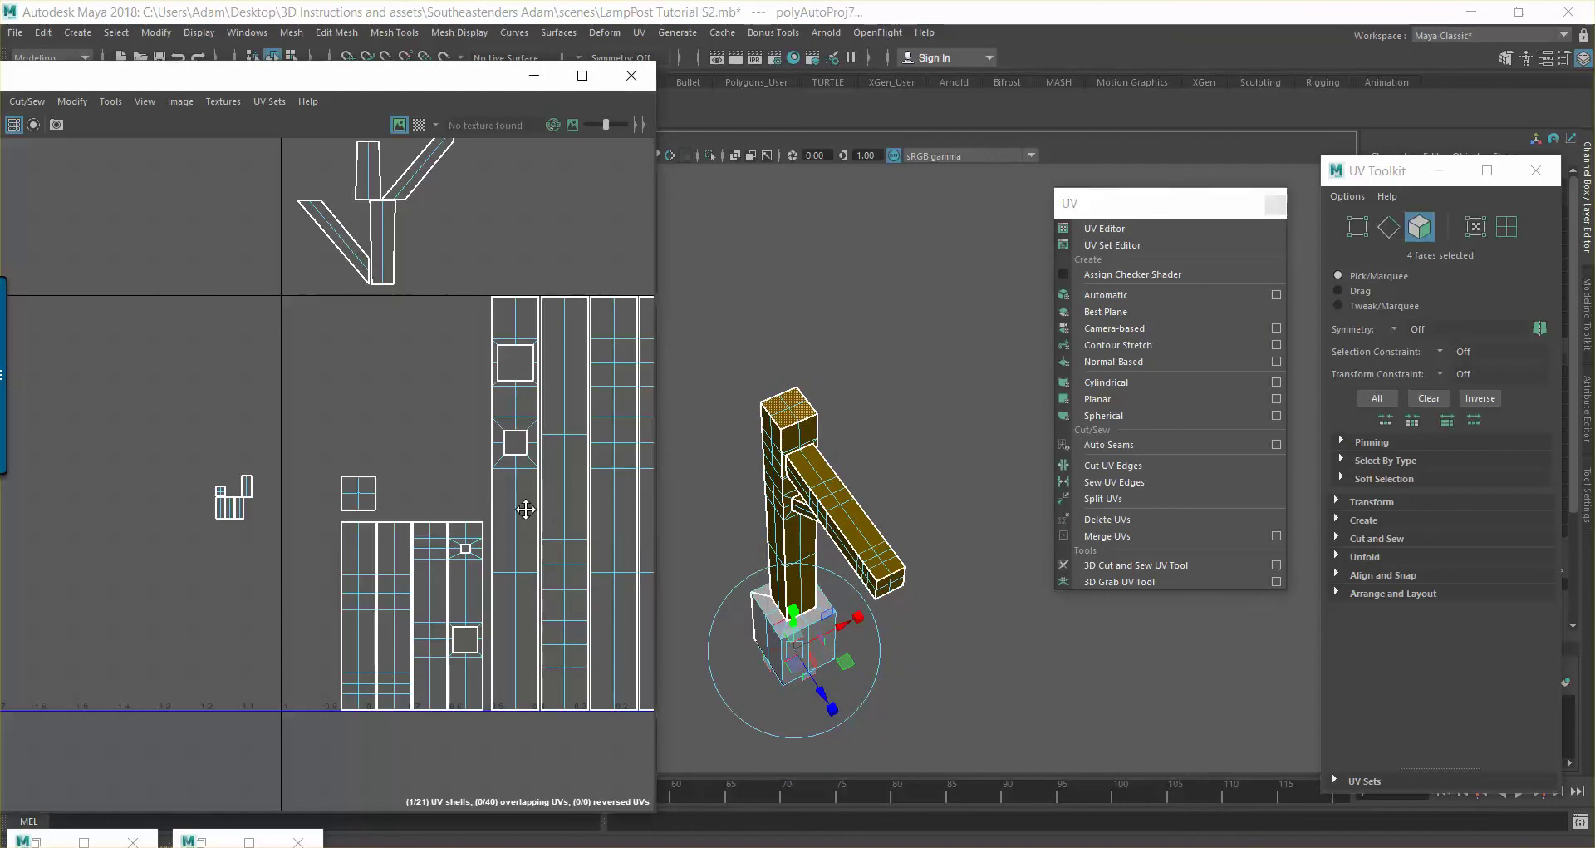
alt+middle_drag(545, 510, 363, 502)
scroll(555, 496, down, 3)
alt+middle_drag(624, 479, 503, 478)
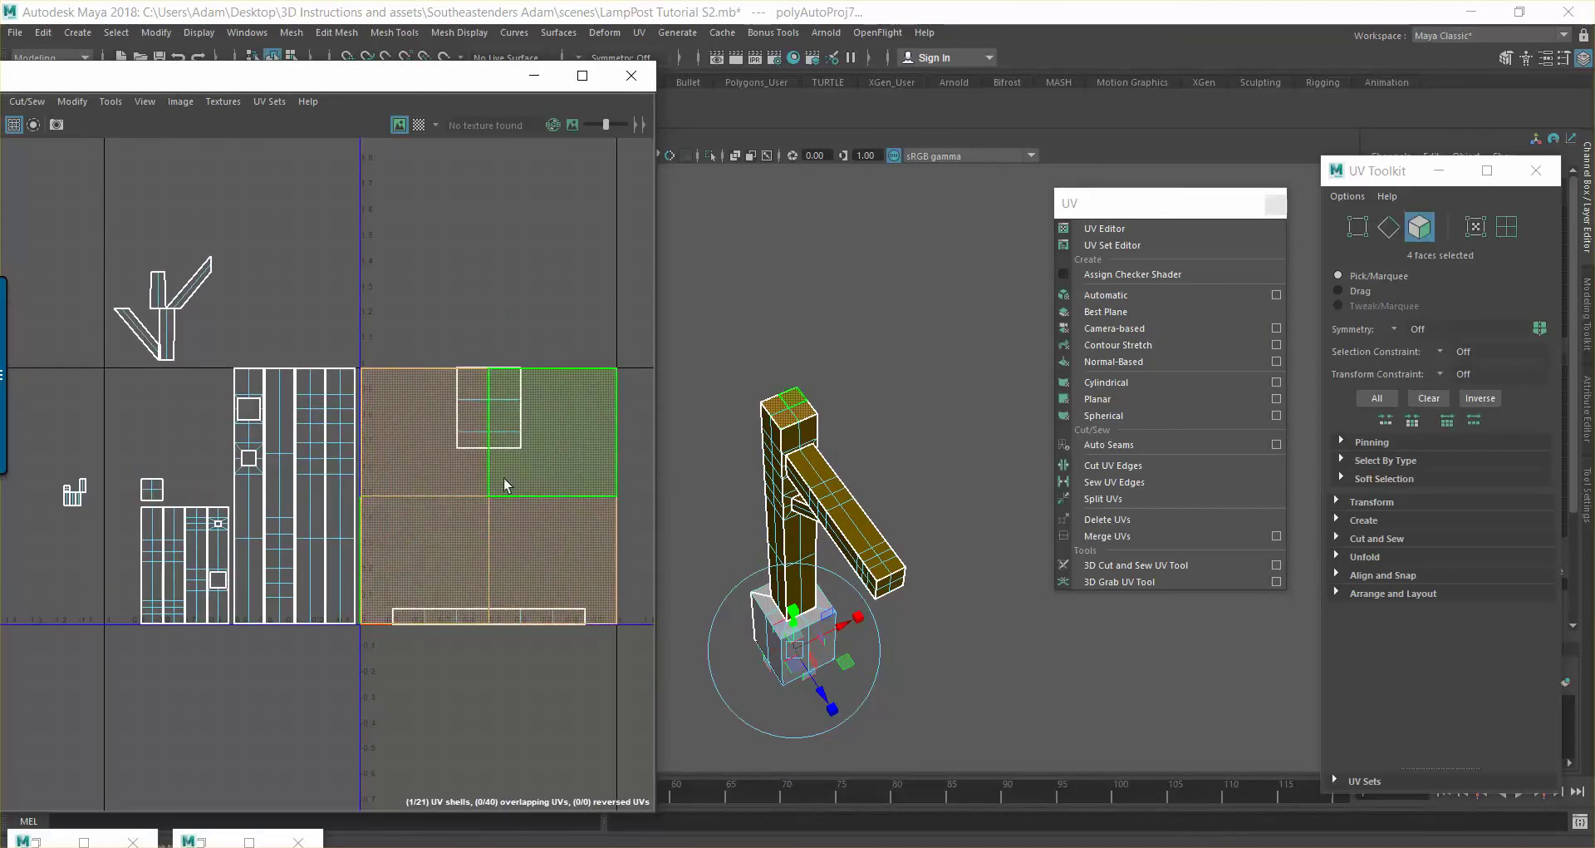
key(r)
drag(491, 497, 385, 531)
Move the small top-face square to rest just above the tall post strips
key(w)
drag(490, 226, 490, 177)
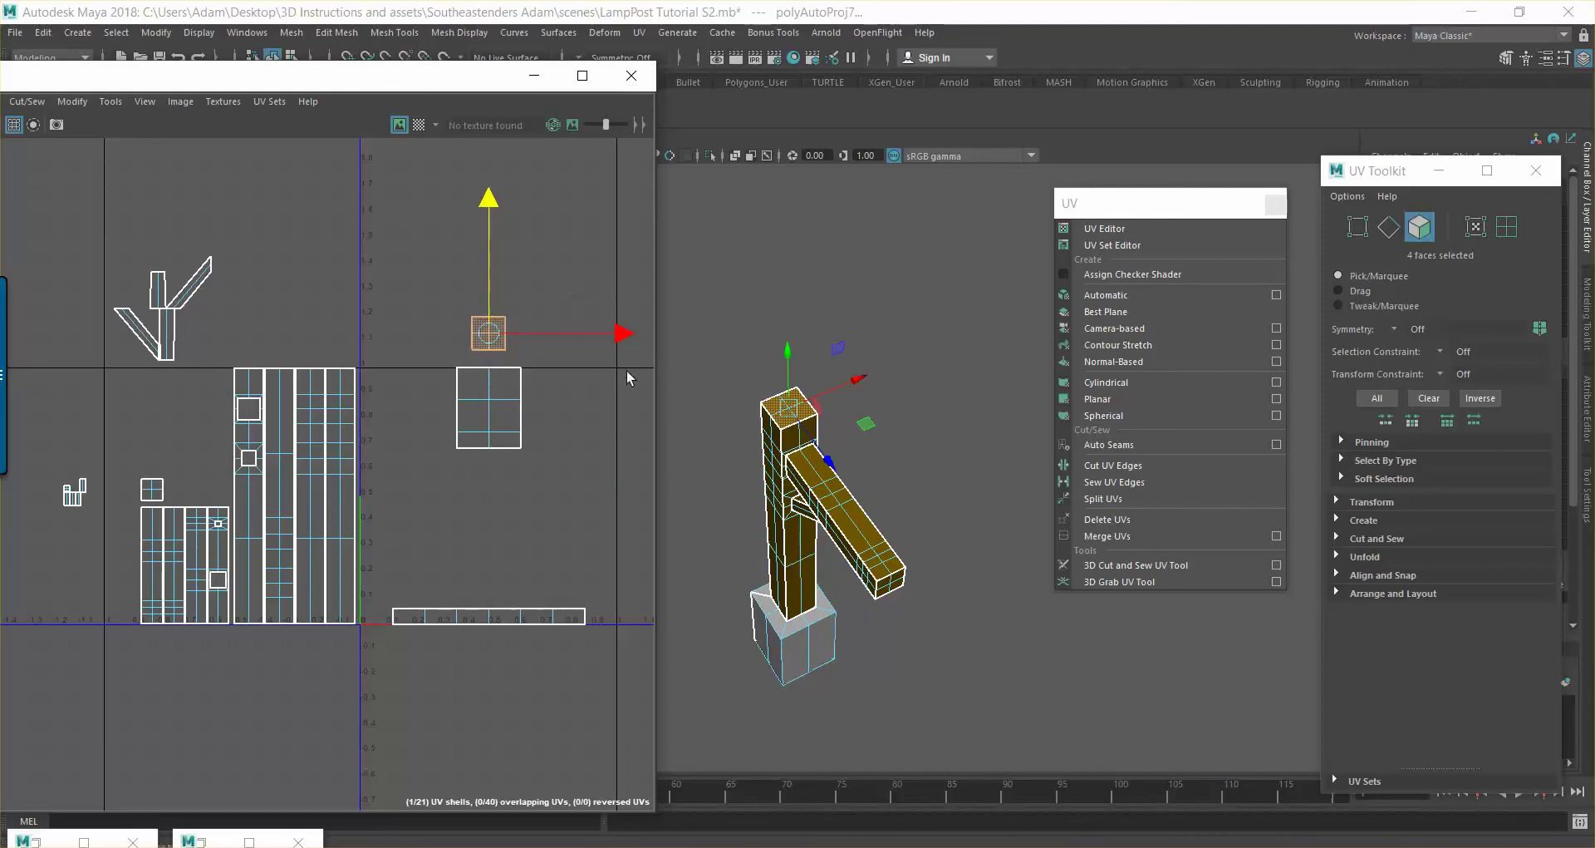
drag(616, 332, 388, 339)
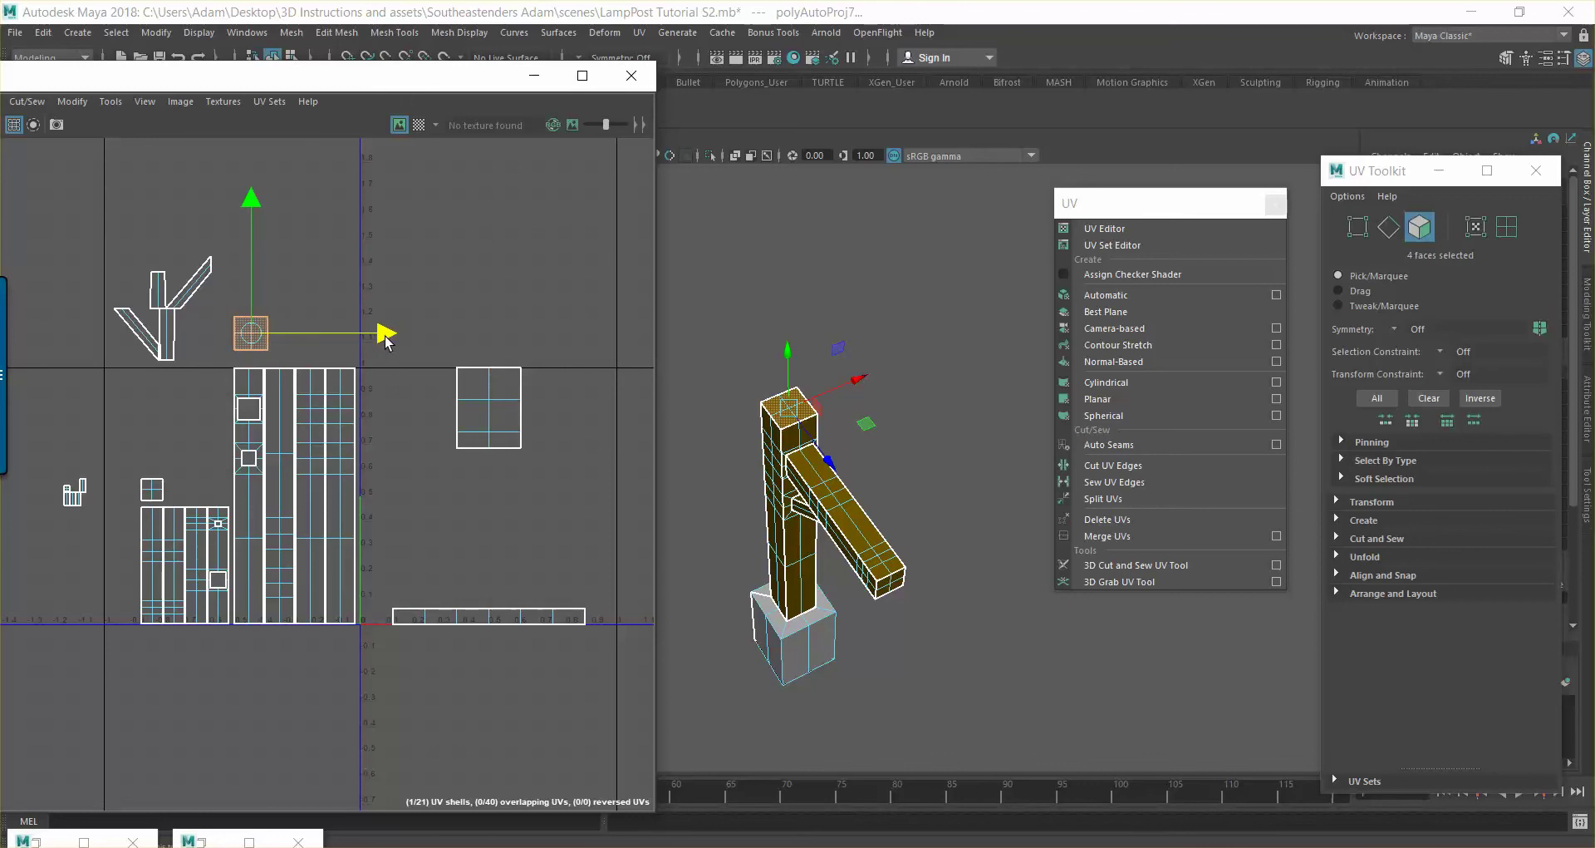
key(r)
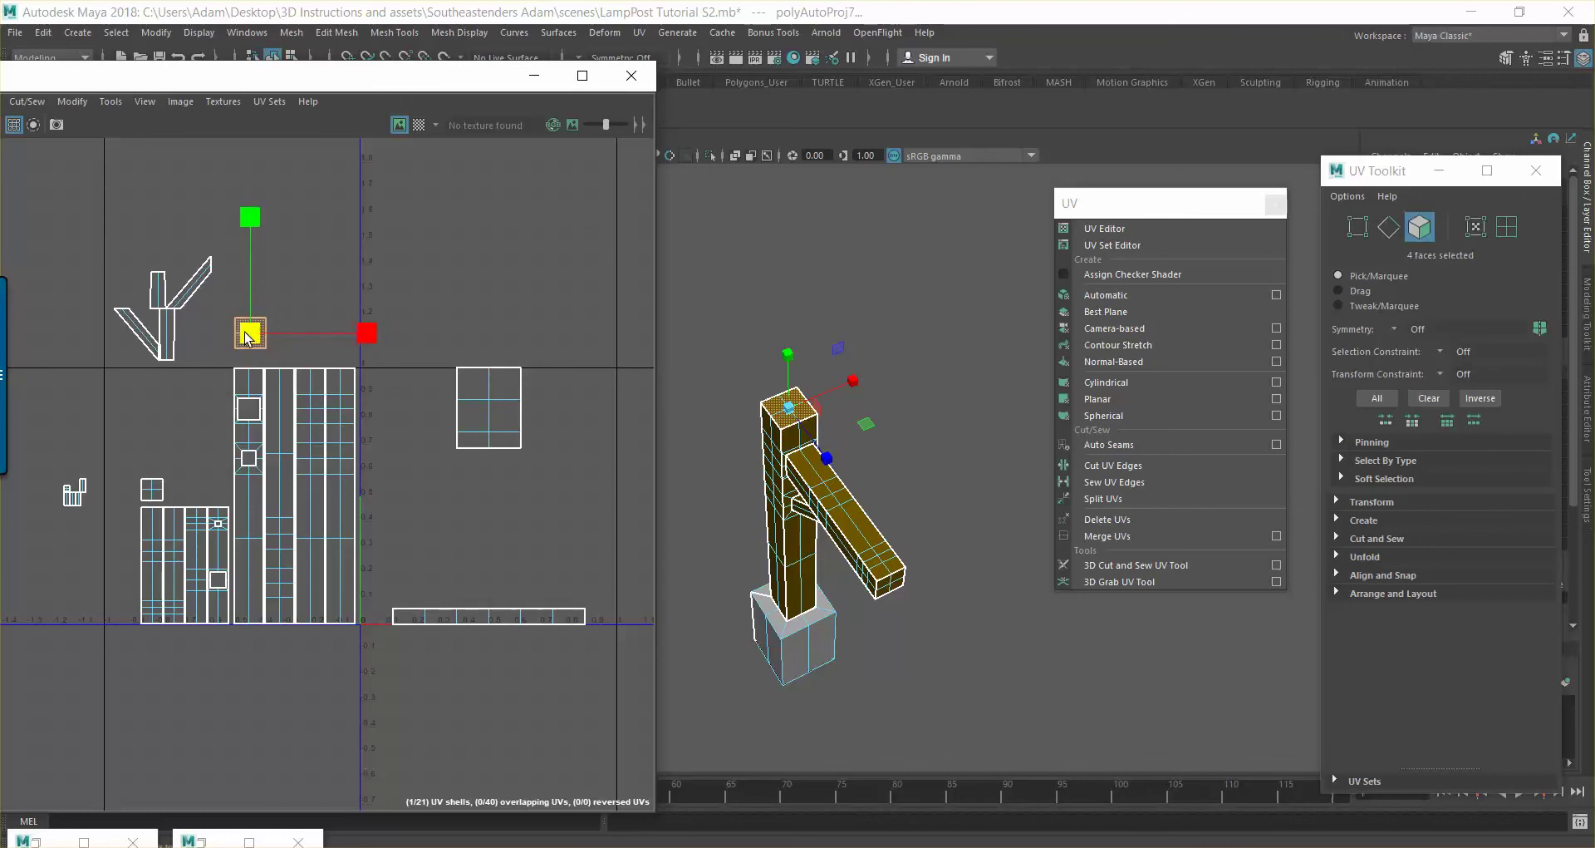
key(w)
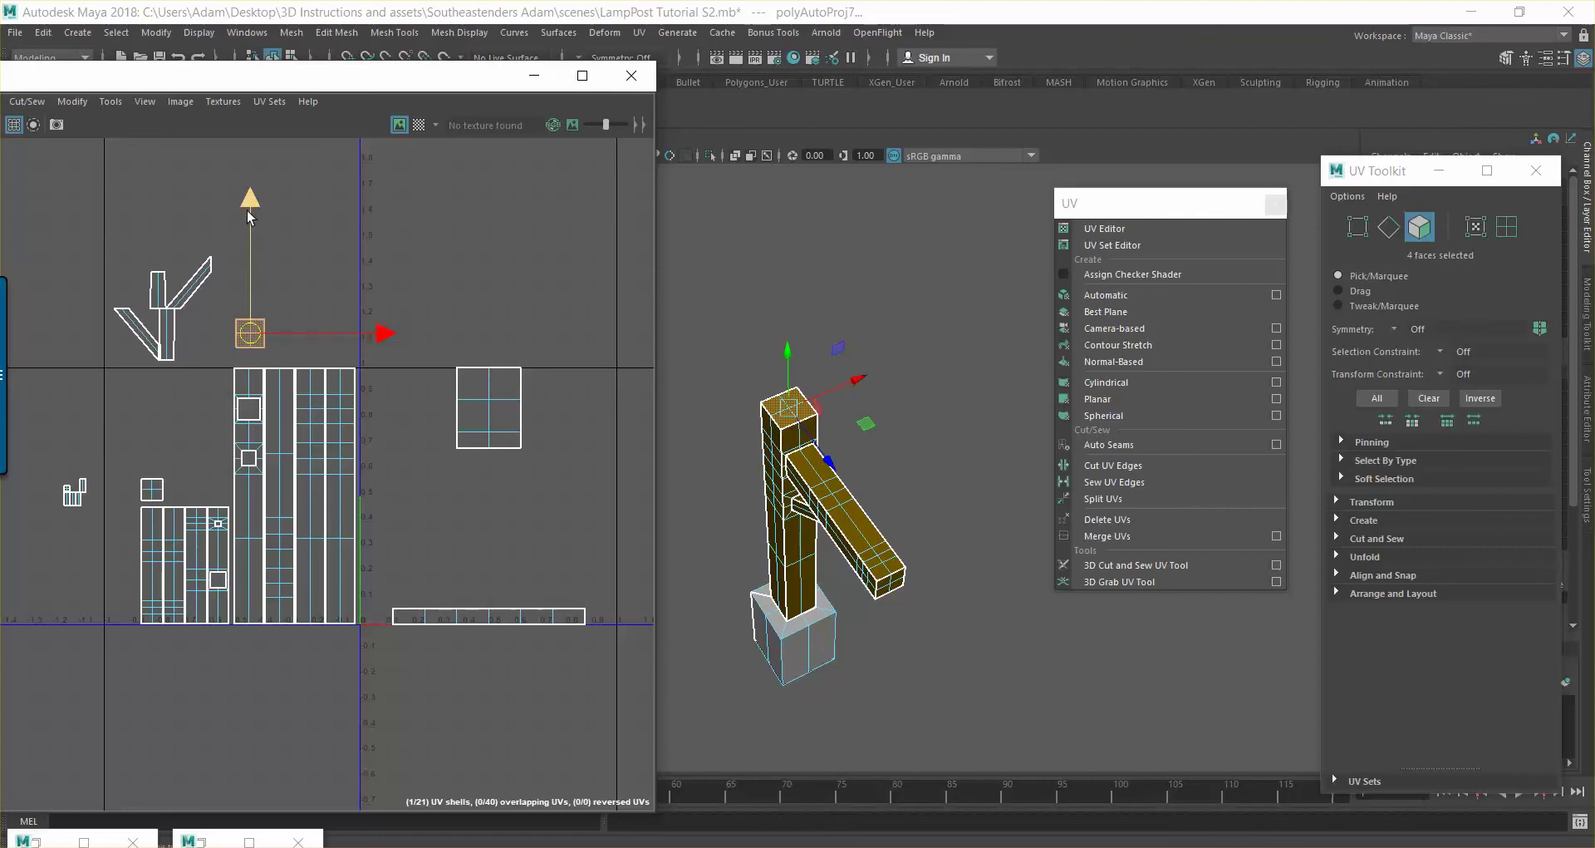
drag(249, 200, 247, 219)
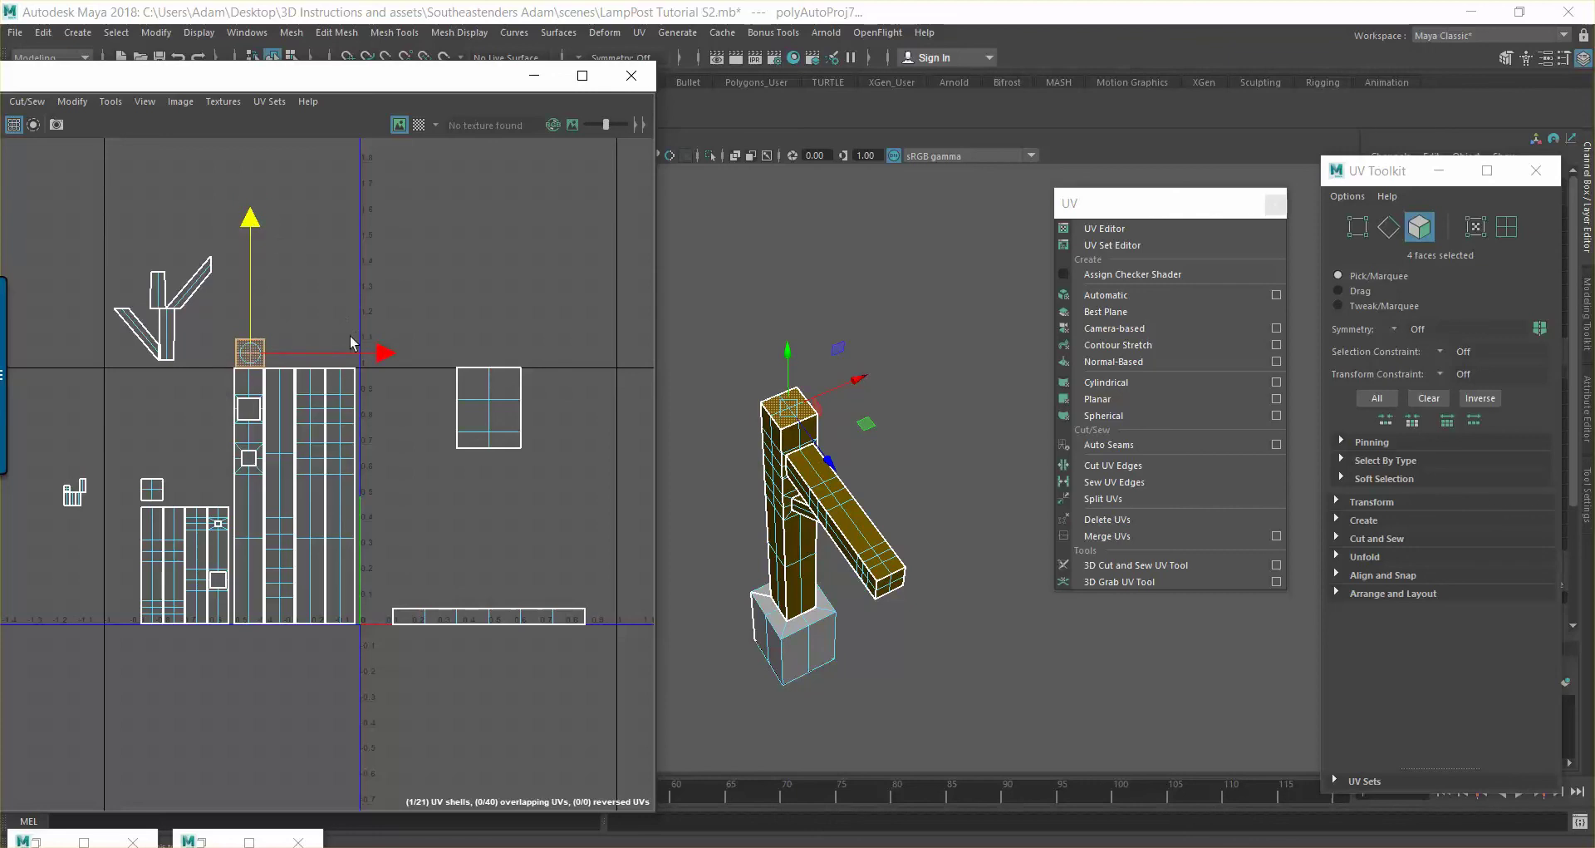
drag(384, 353, 381, 353)
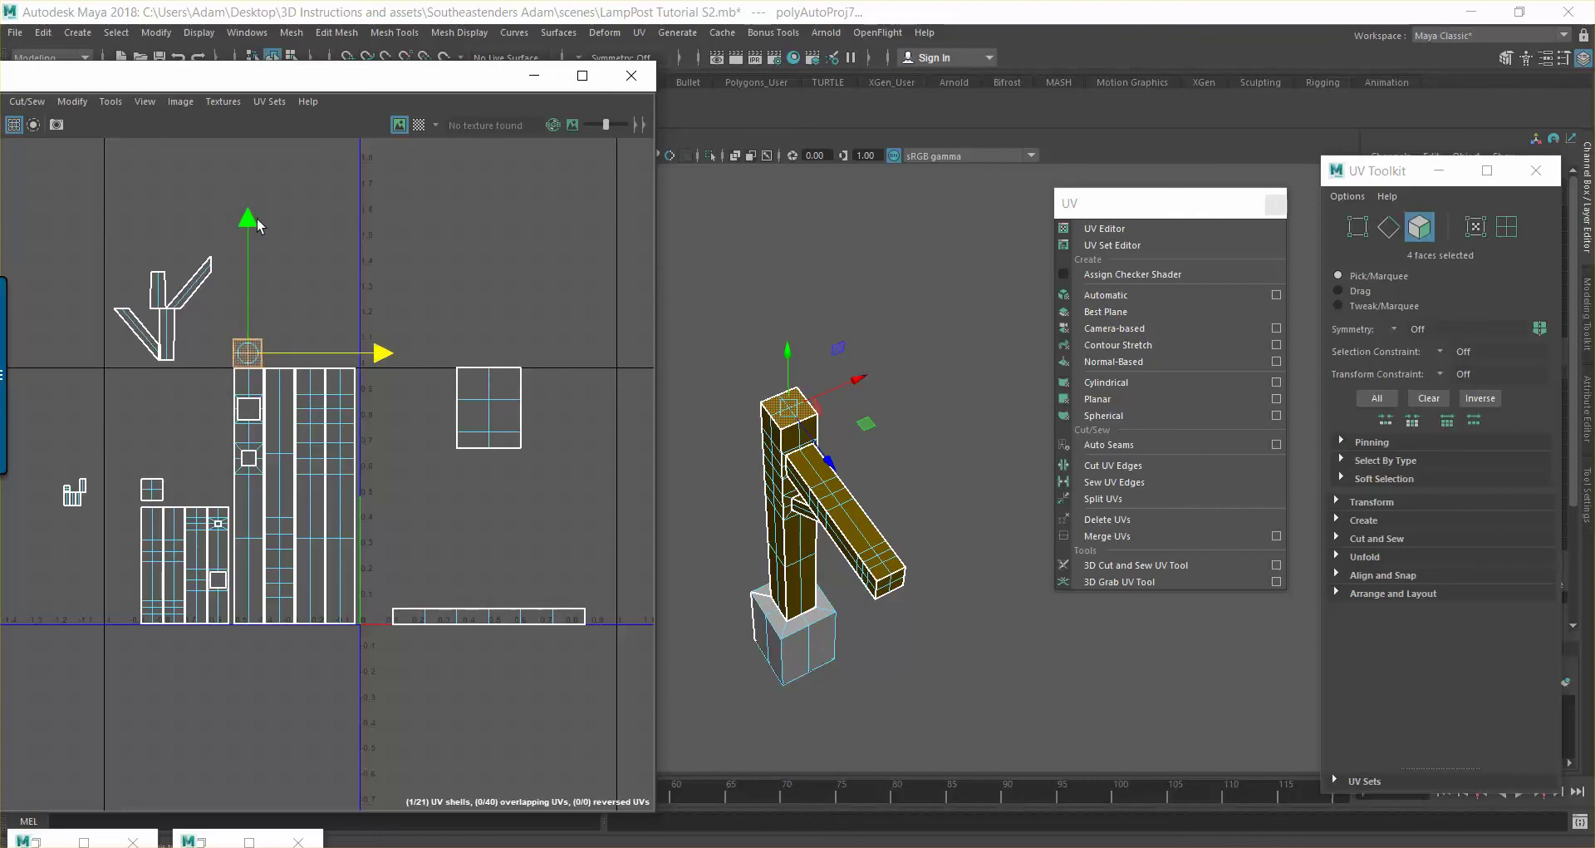
drag(249, 223, 249, 210)
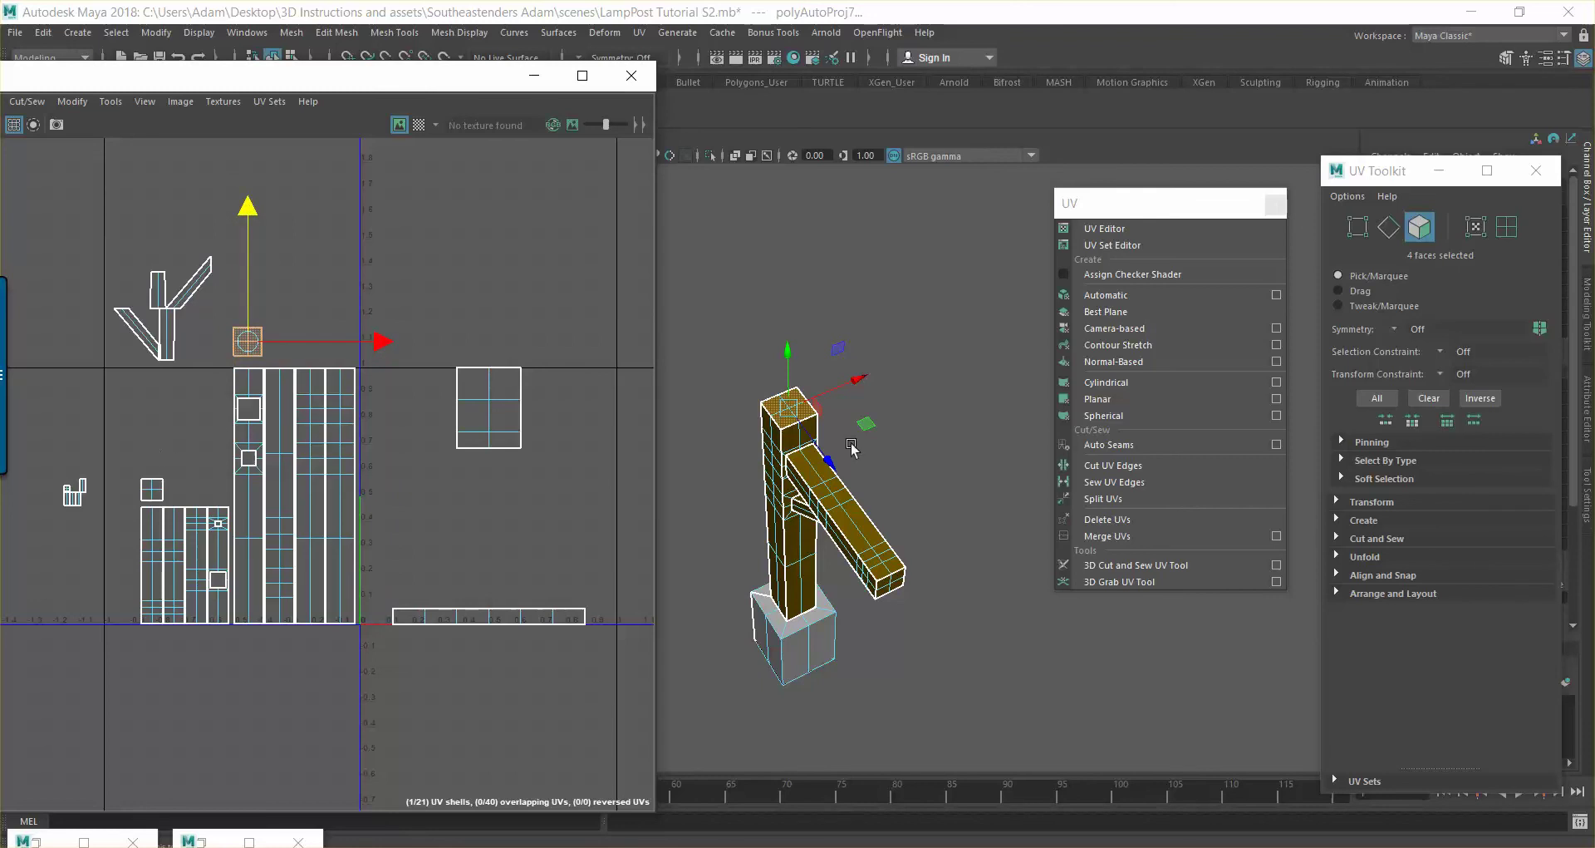
alt+middle_drag(926, 651, 919, 491)
alt+drag(872, 542, 1011, 651)
alt+middle_drag(933, 651, 918, 496)
alt+drag(922, 492, 910, 477)
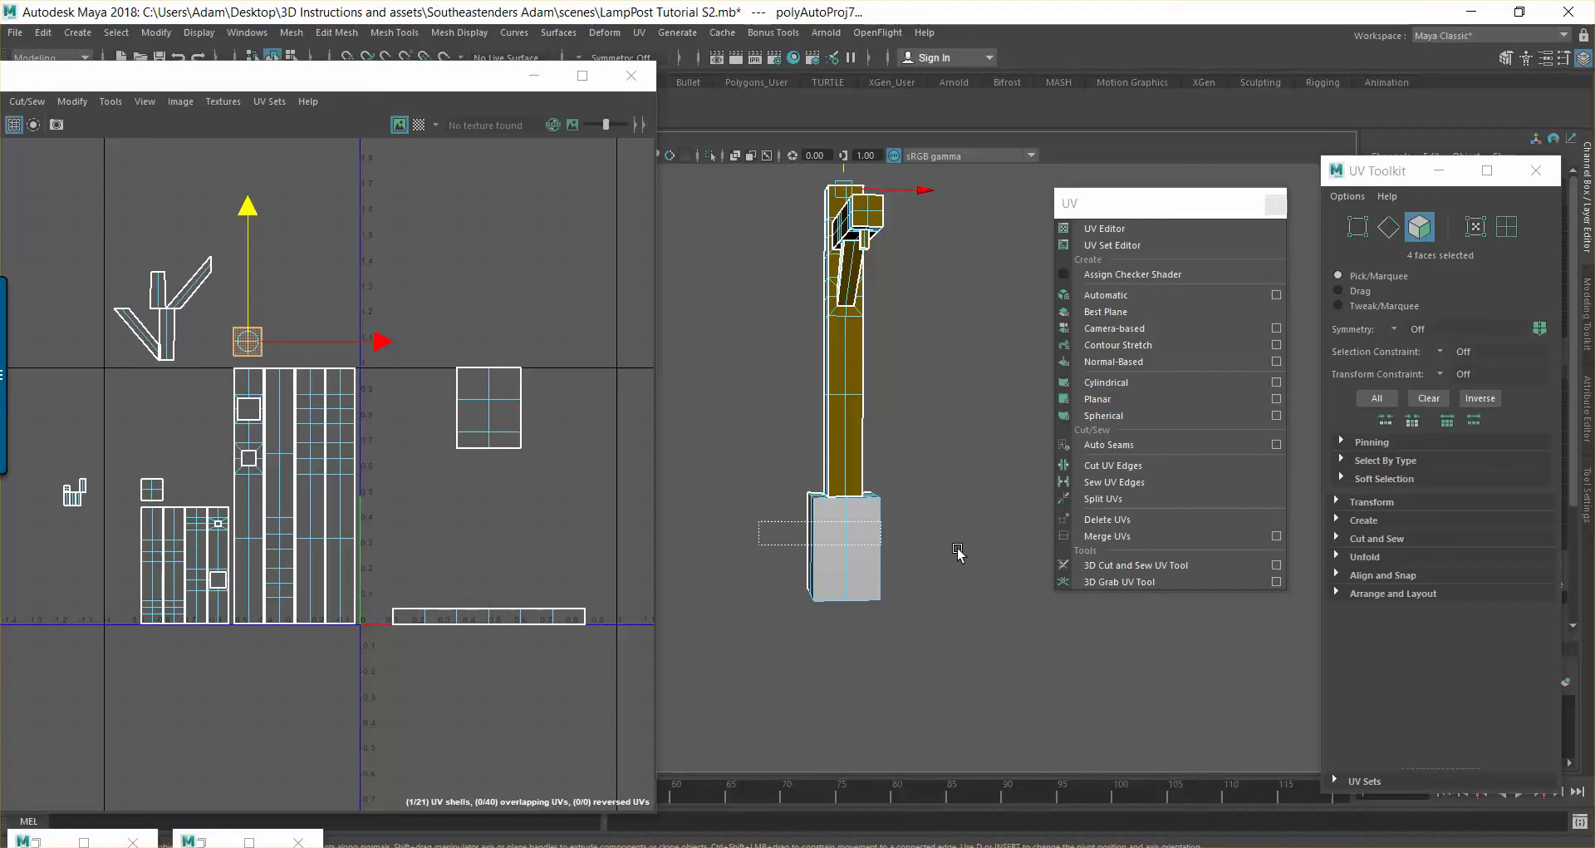
Auto-project the base block's faces, then move its UV shells left and scale them down
click(855, 541)
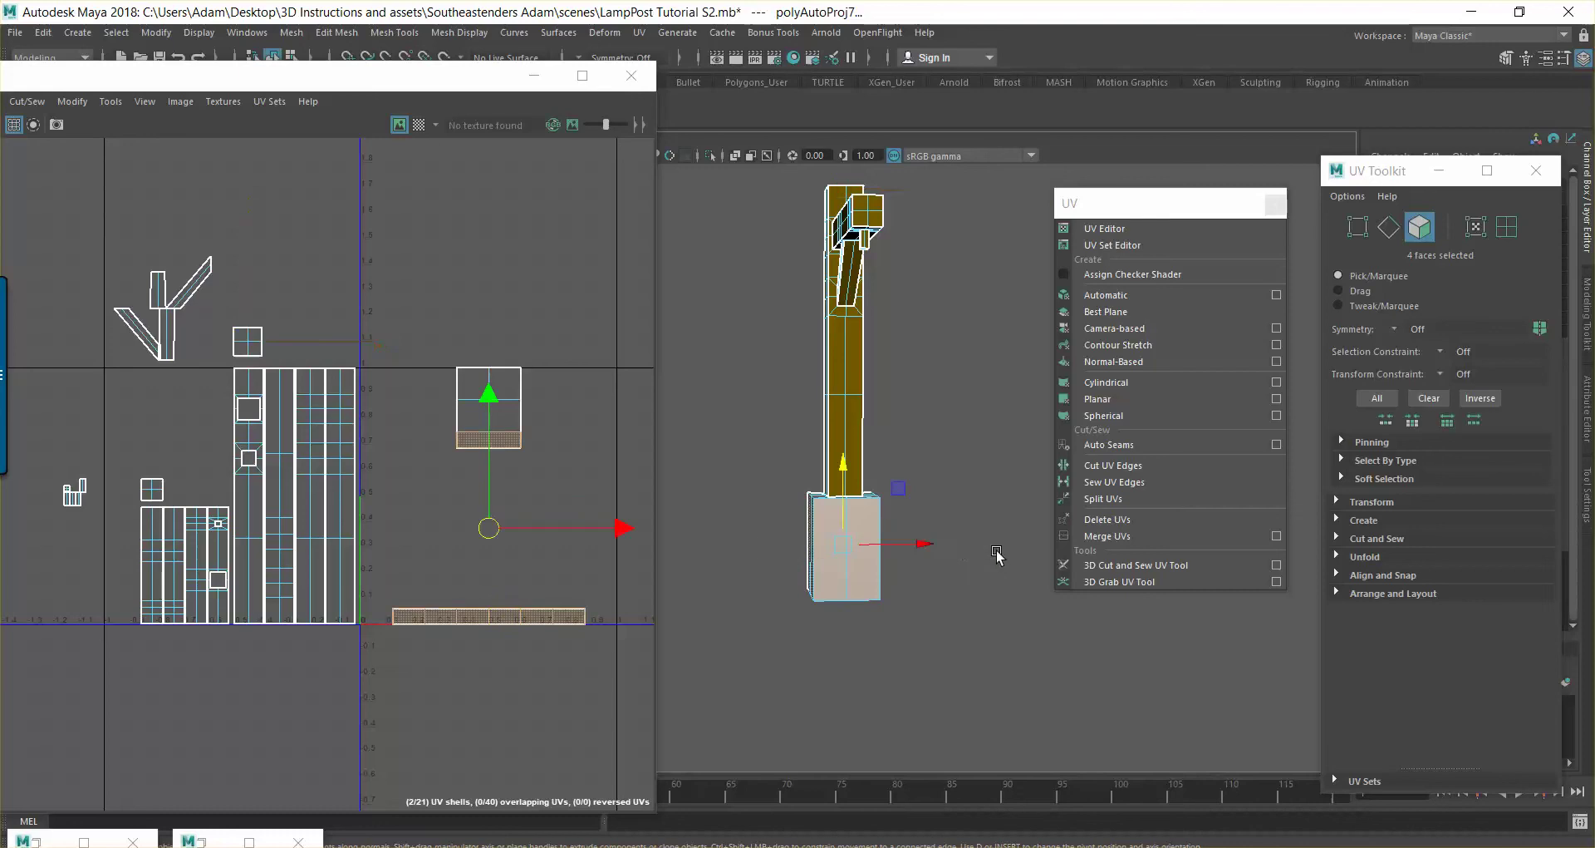
click(1105, 295)
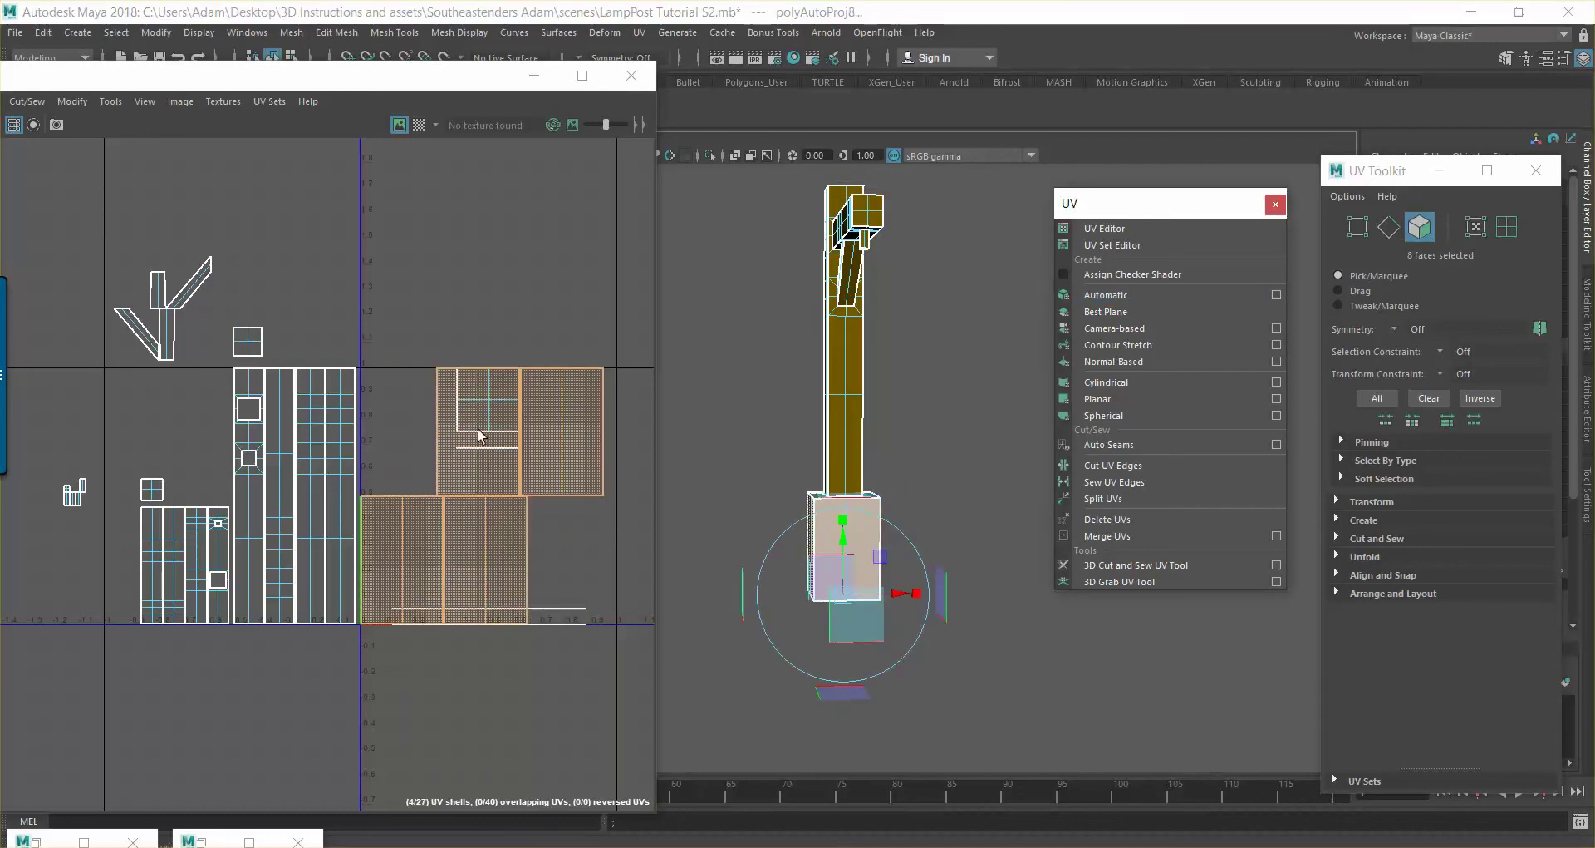
key(w)
drag(482, 370, 404, 481)
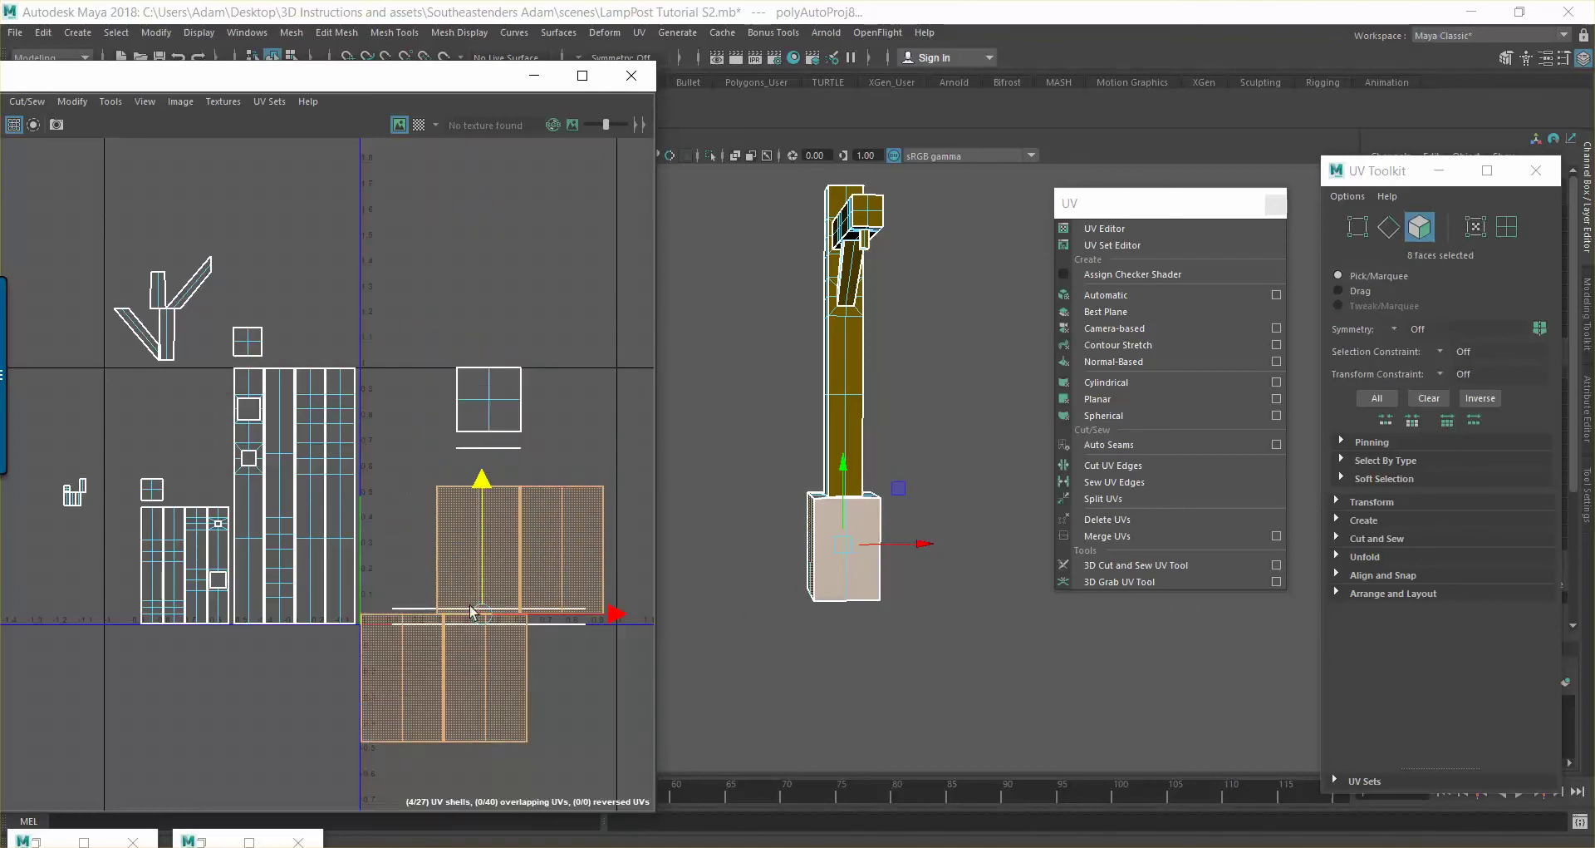
drag(588, 615, 555, 615)
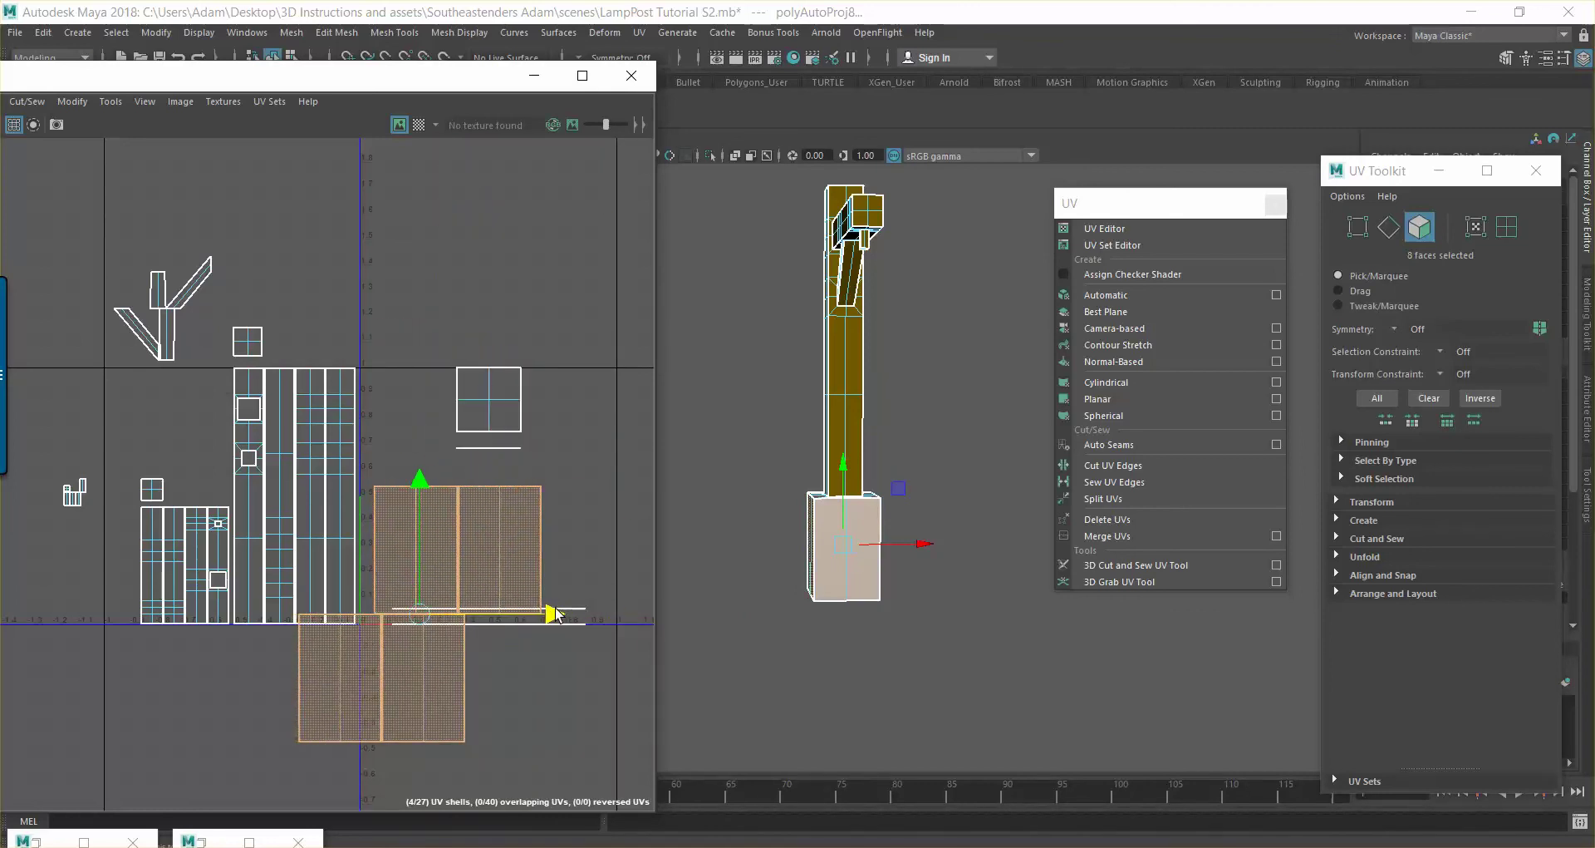
key(r)
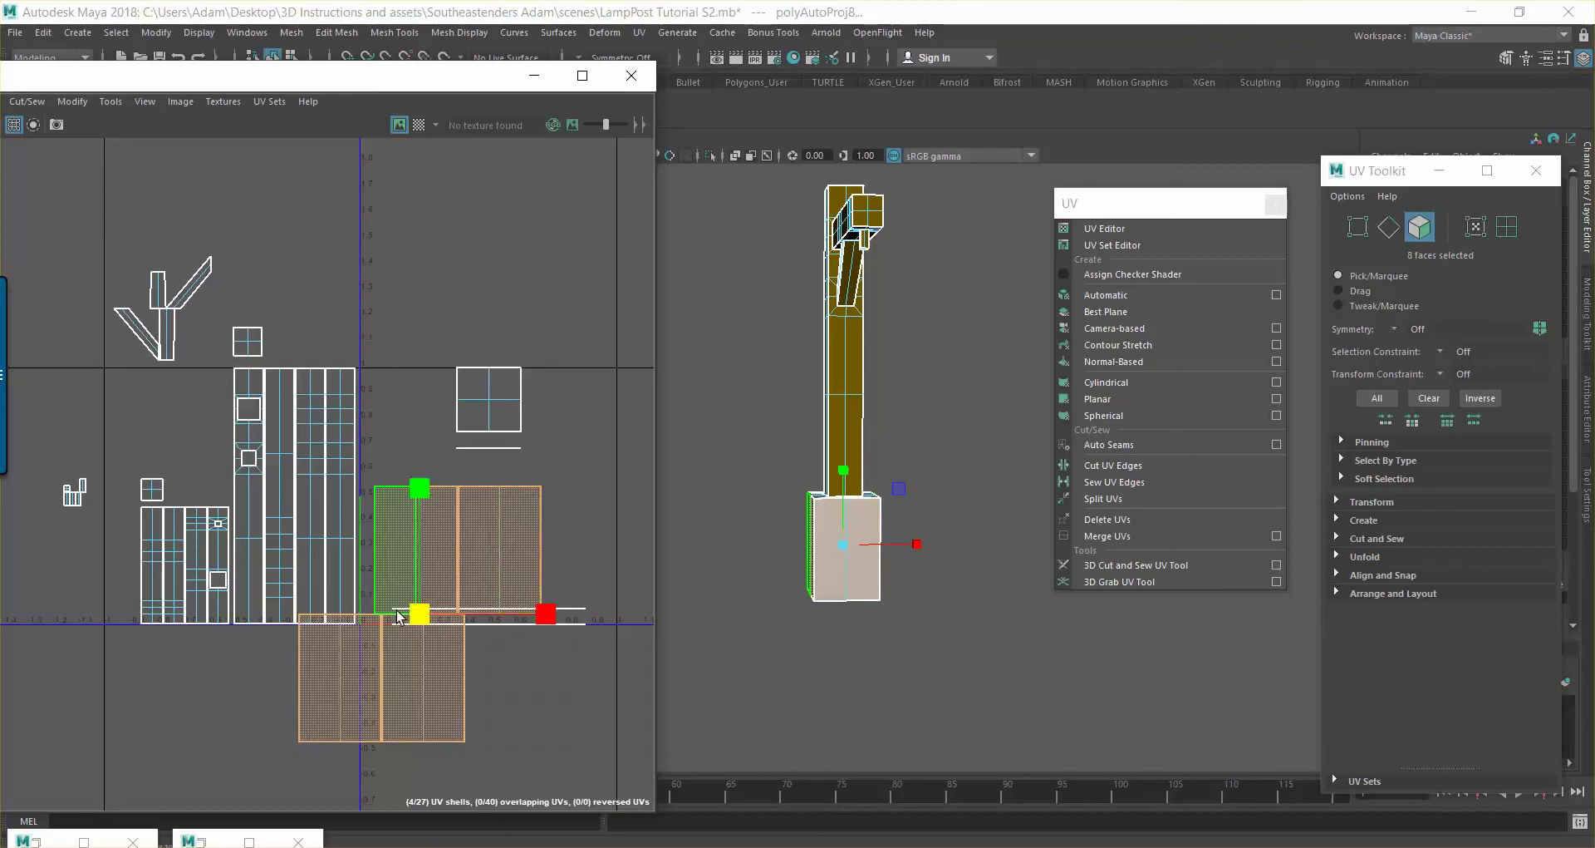
drag(425, 615, 363, 619)
key(w)
Enlarge the selected shells slightly and raise them above the 0–1 square
alt+drag(859, 507, 850, 497)
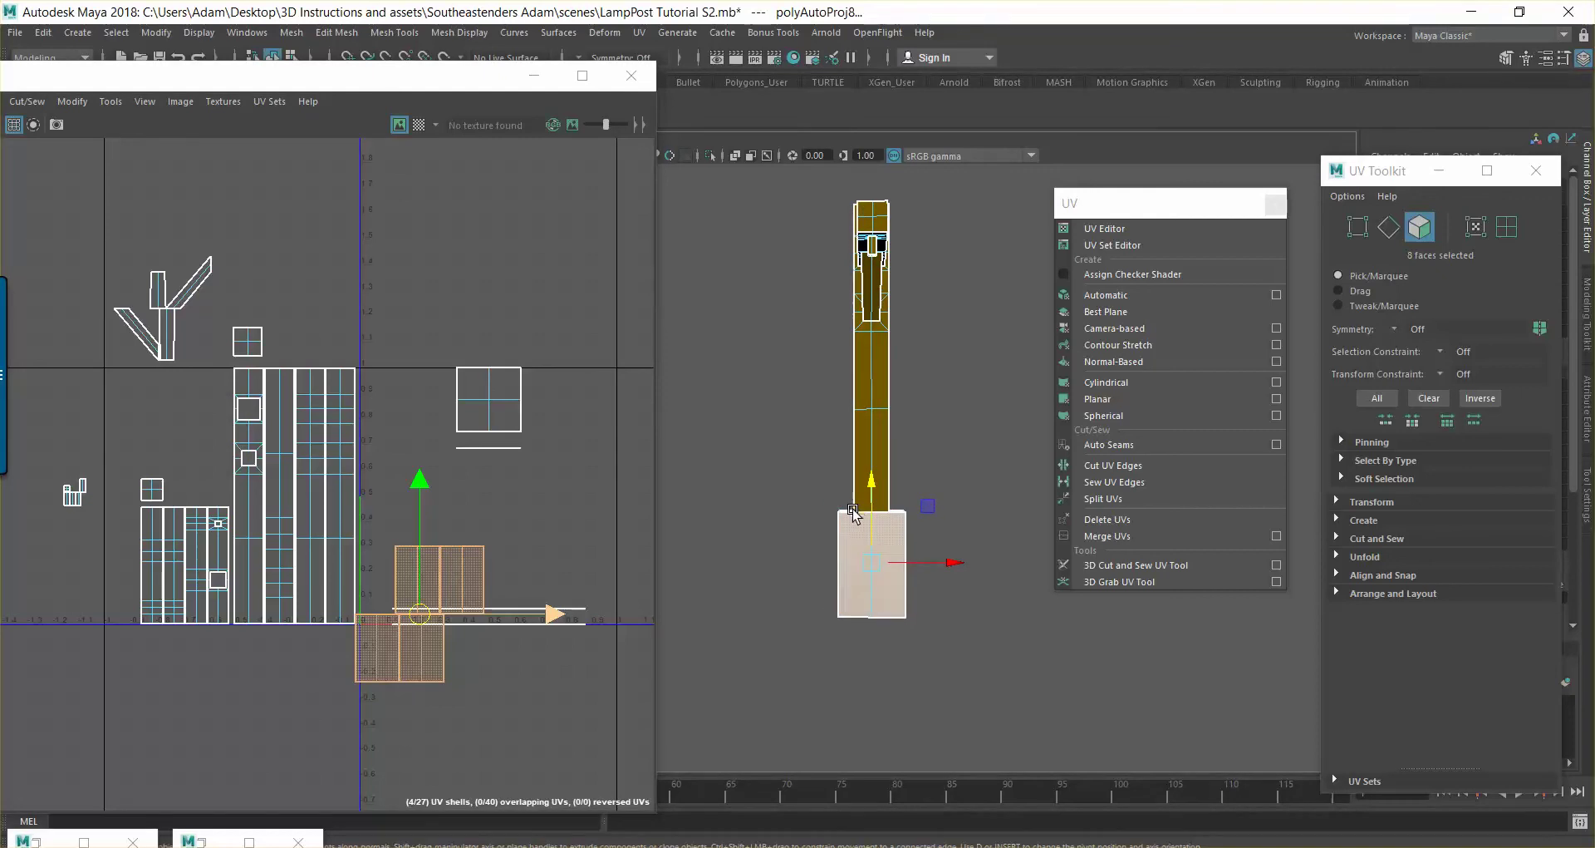
drag(544, 613, 487, 613)
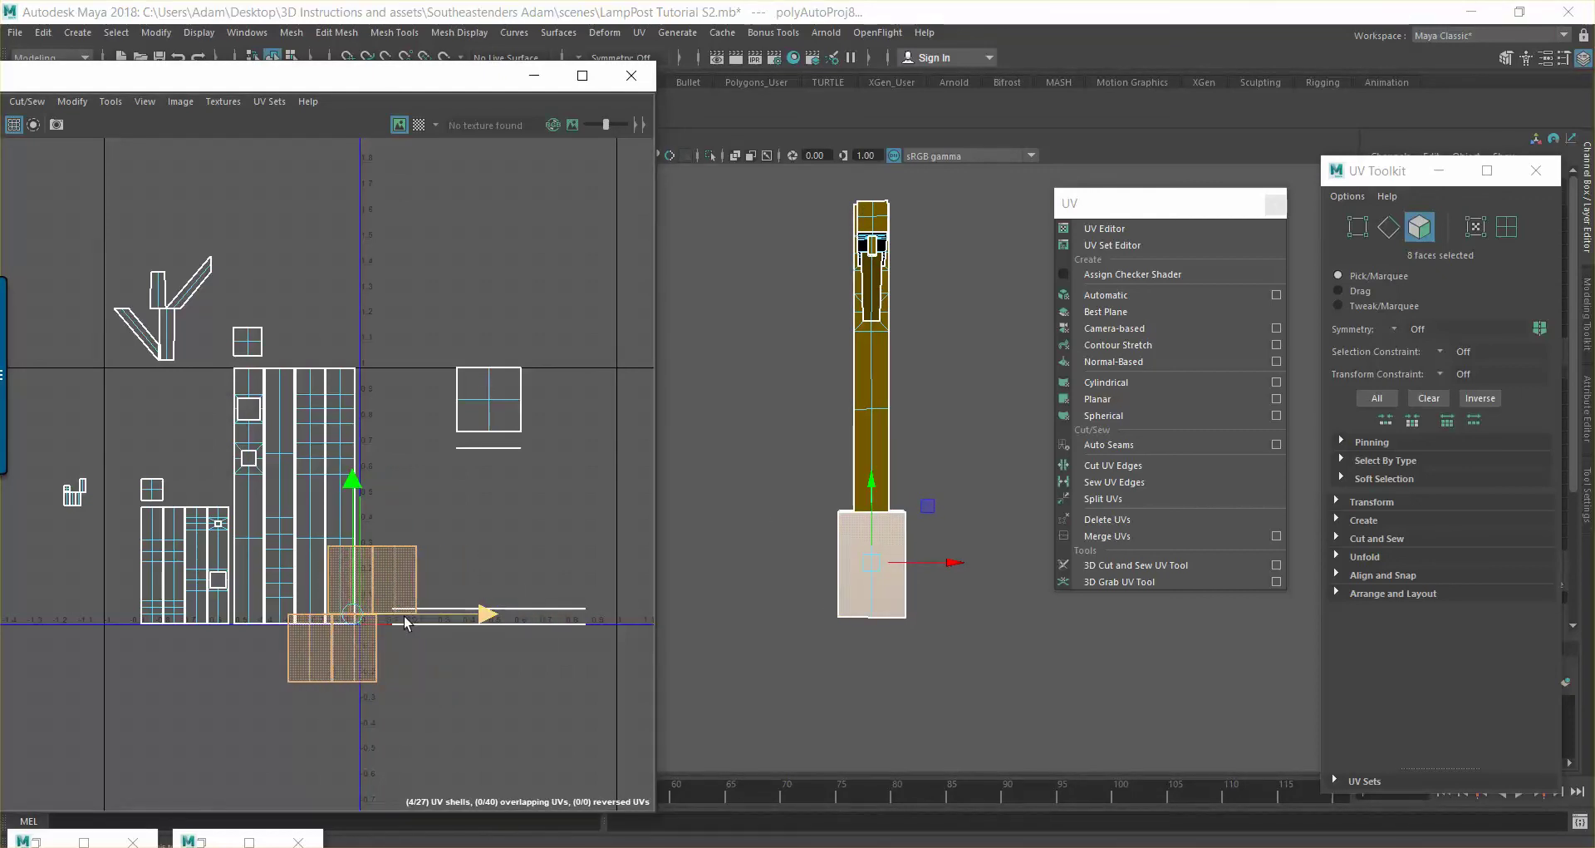
key(e)
key(r)
drag(359, 615, 446, 619)
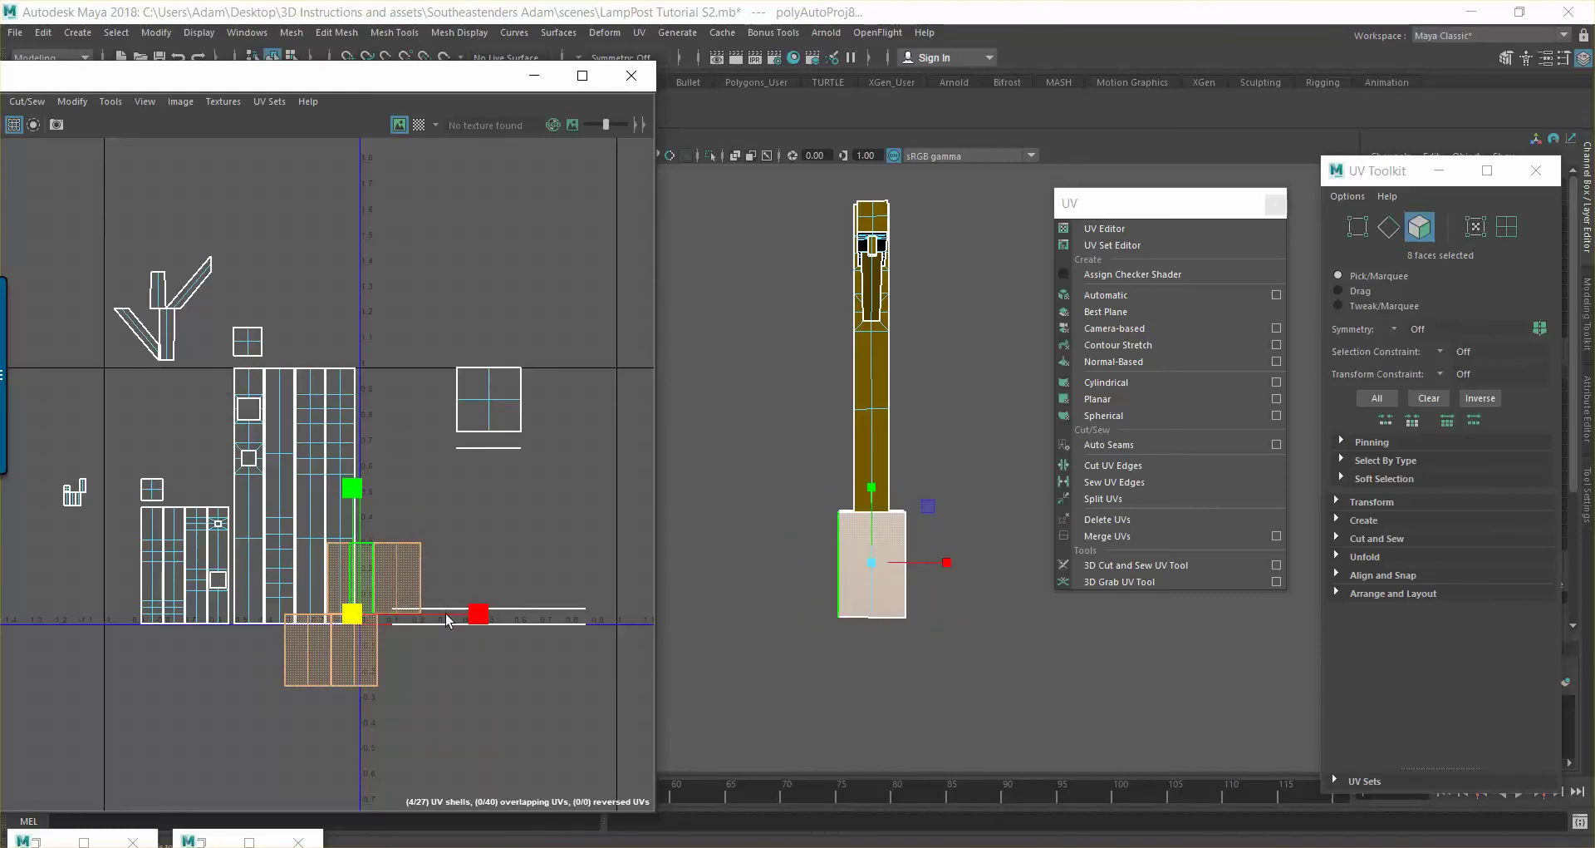
key(w)
drag(354, 449, 375, 88)
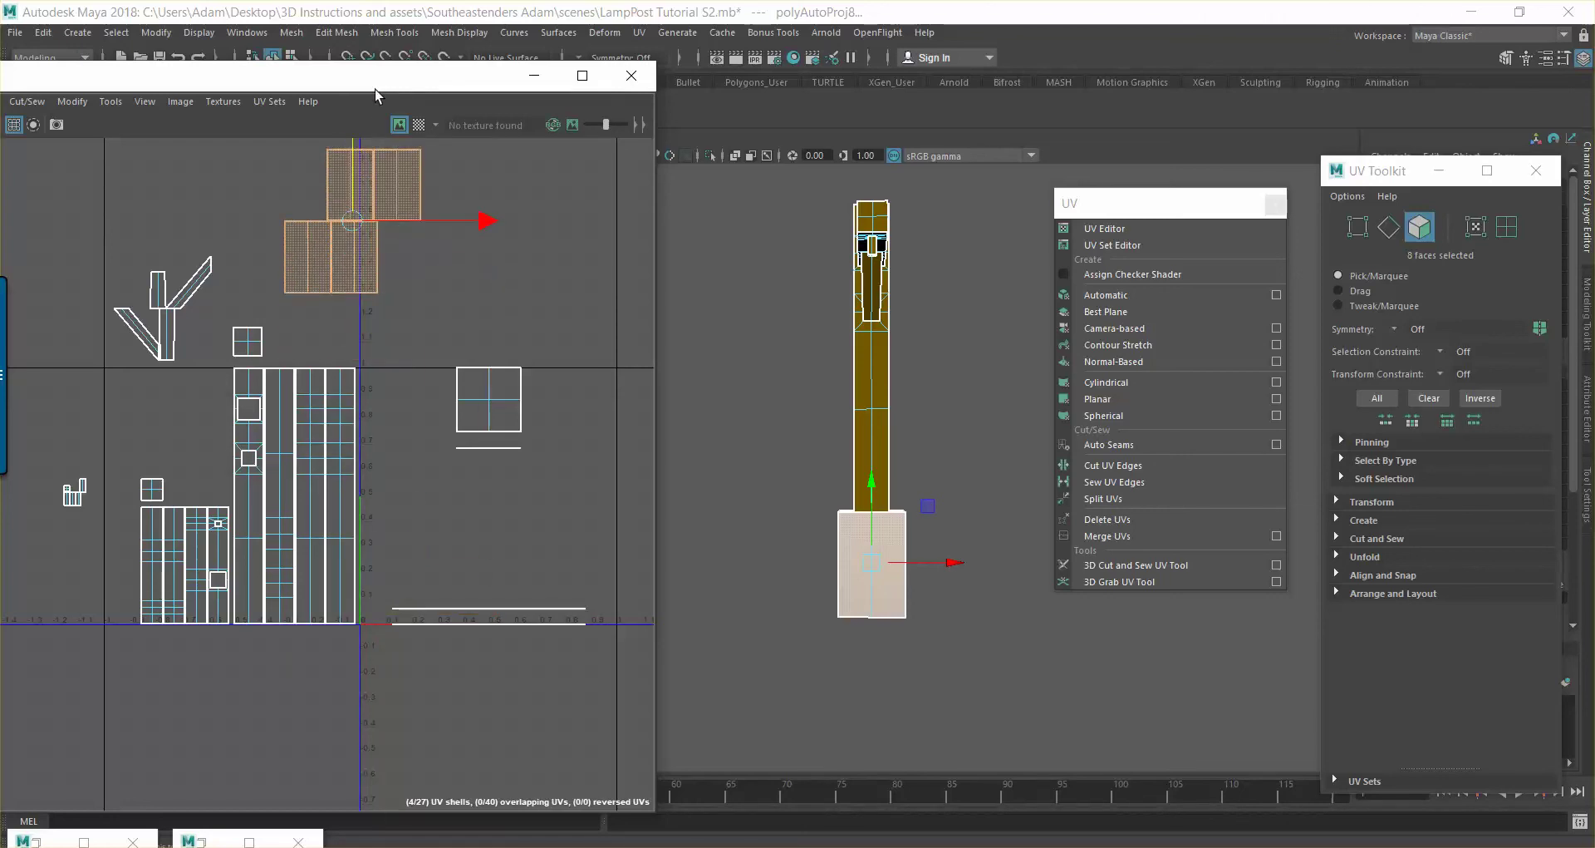
alt+drag(810, 511, 941, 550)
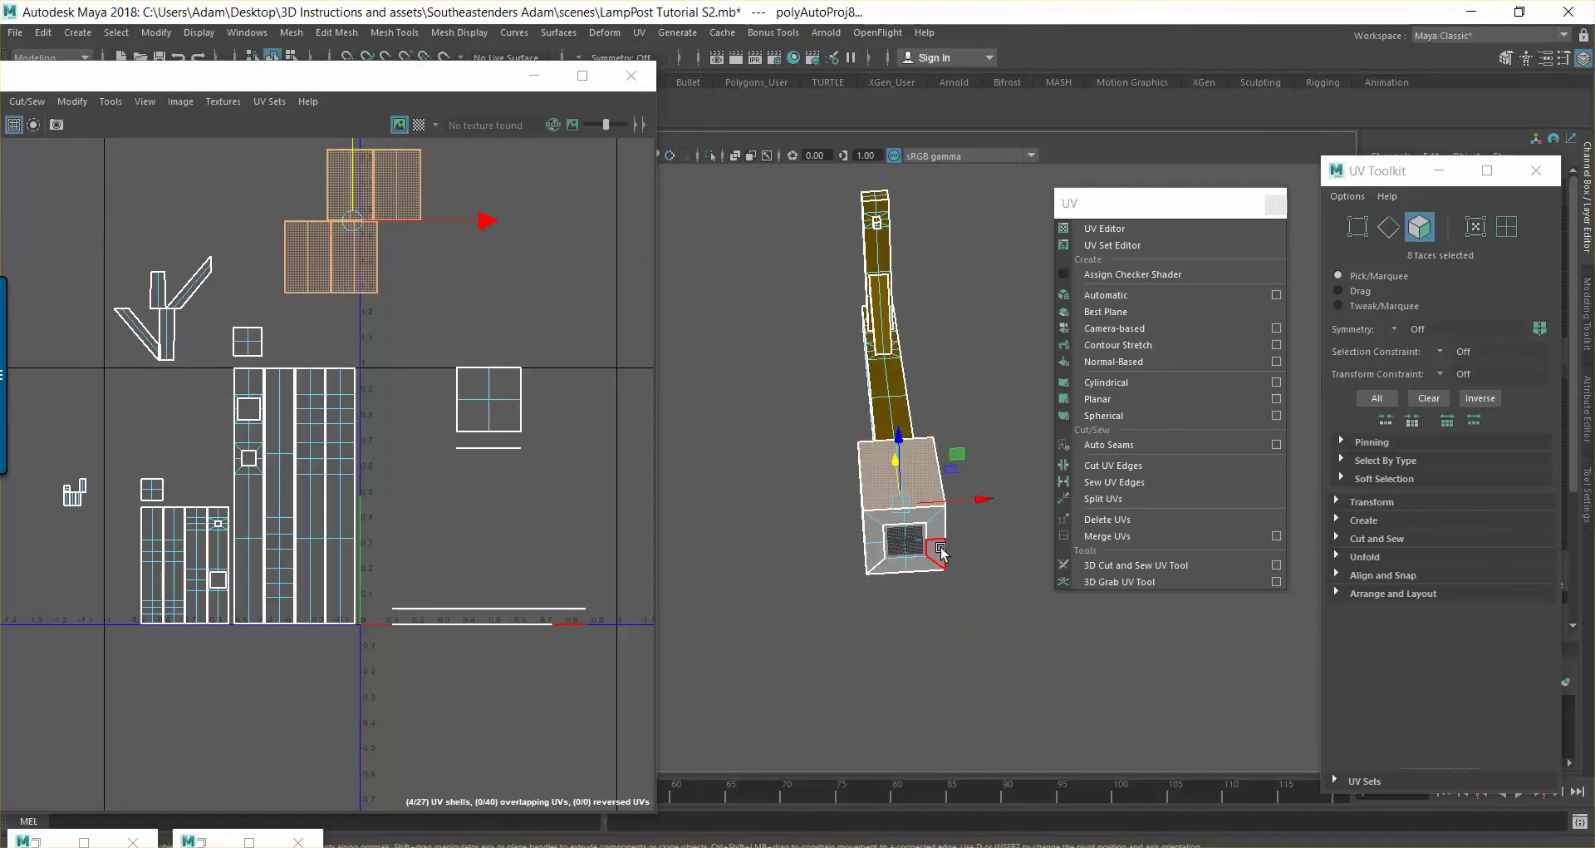
Select the faces of the base's recessed panel and auto-project their UVs
click(941, 542)
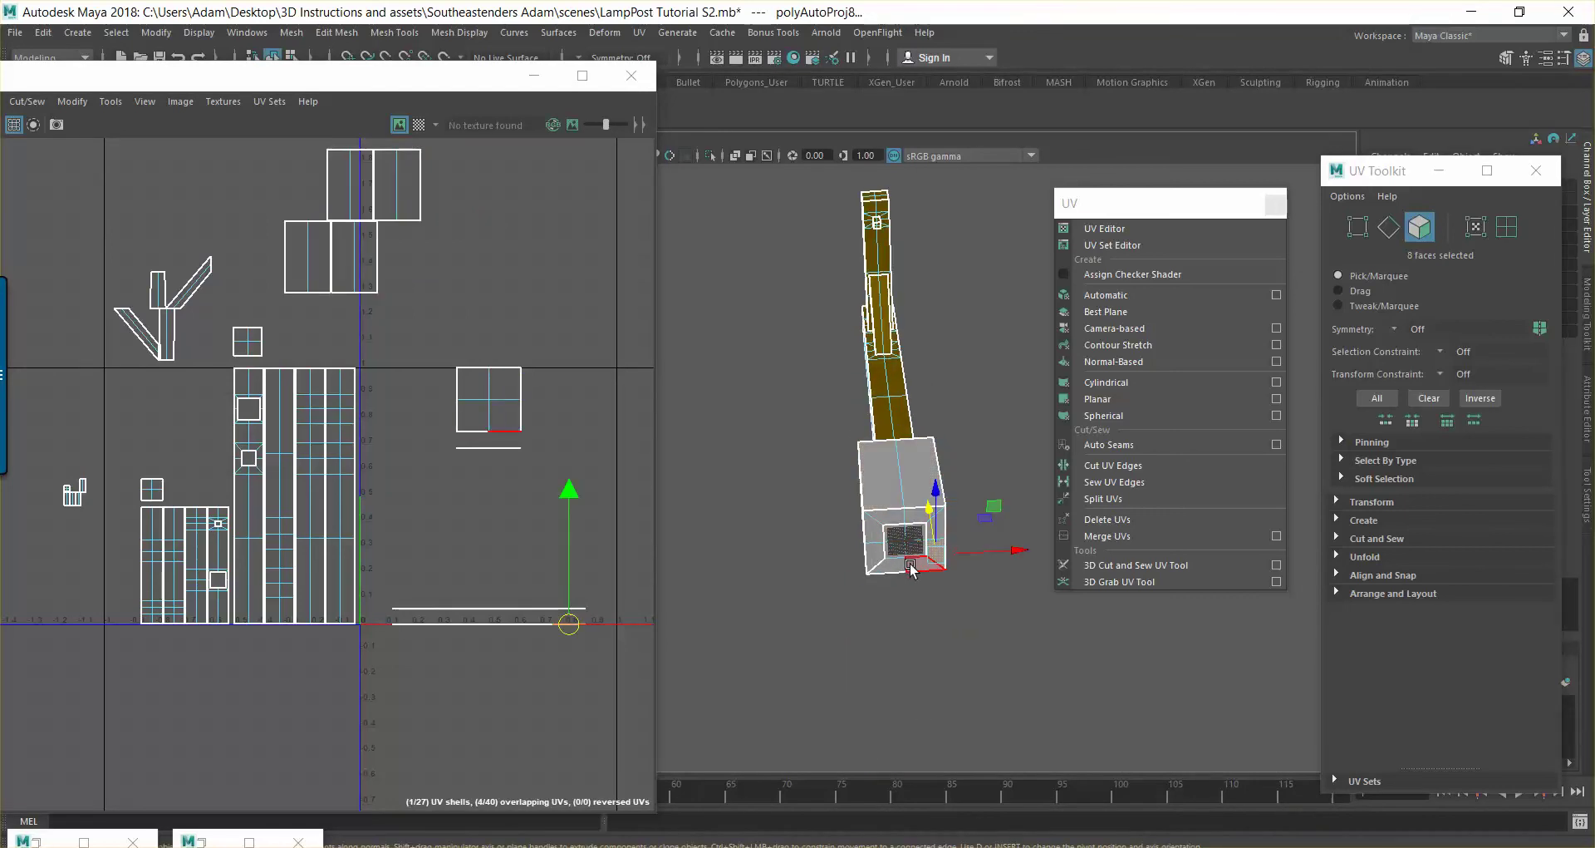
shift+double_click(939, 526)
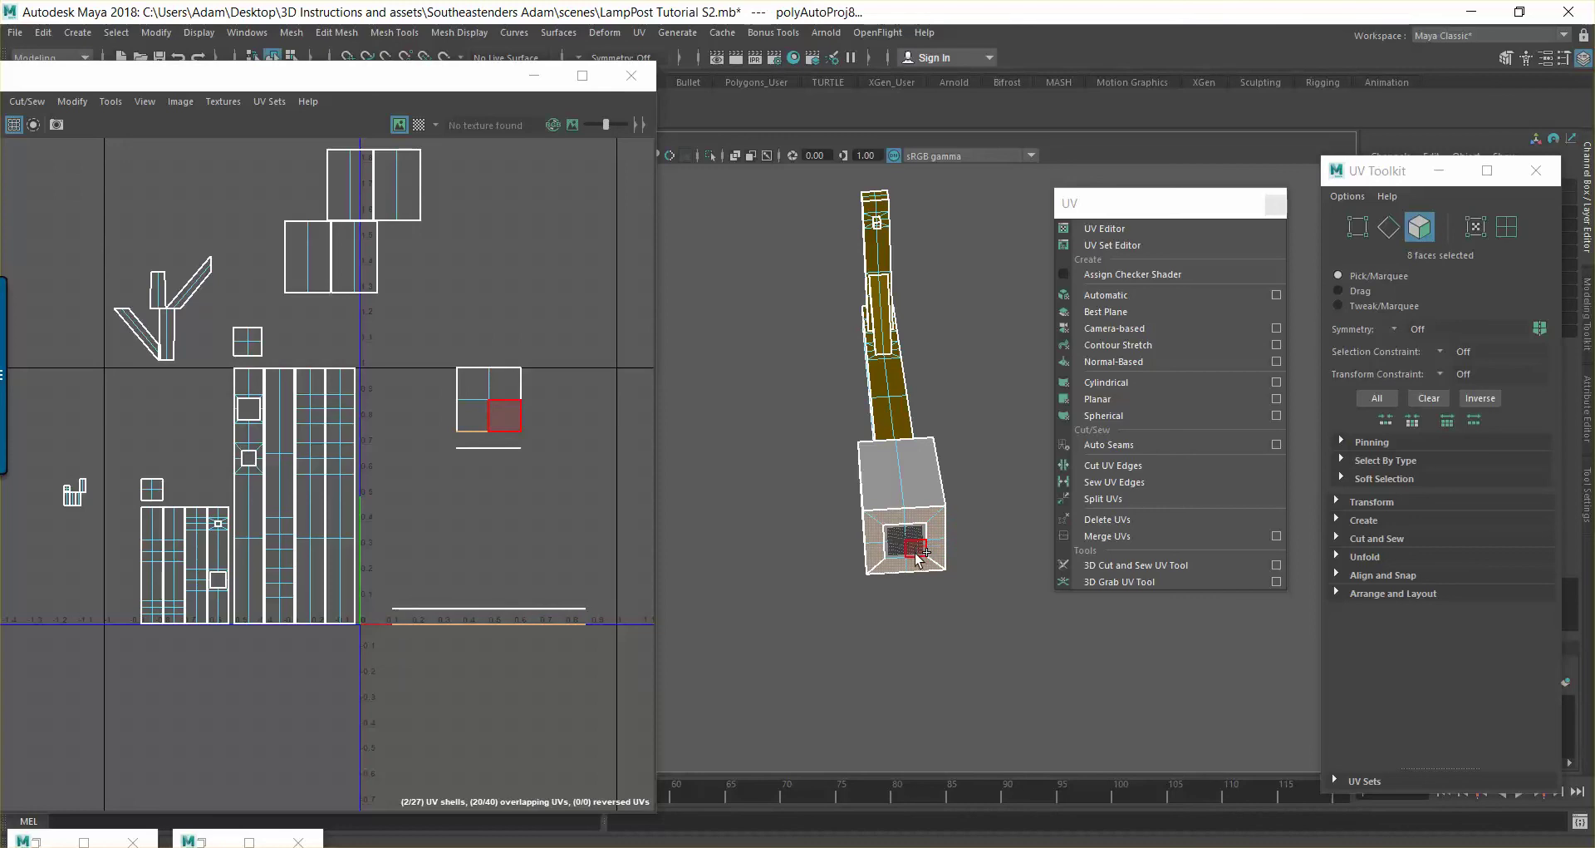
click(908, 542)
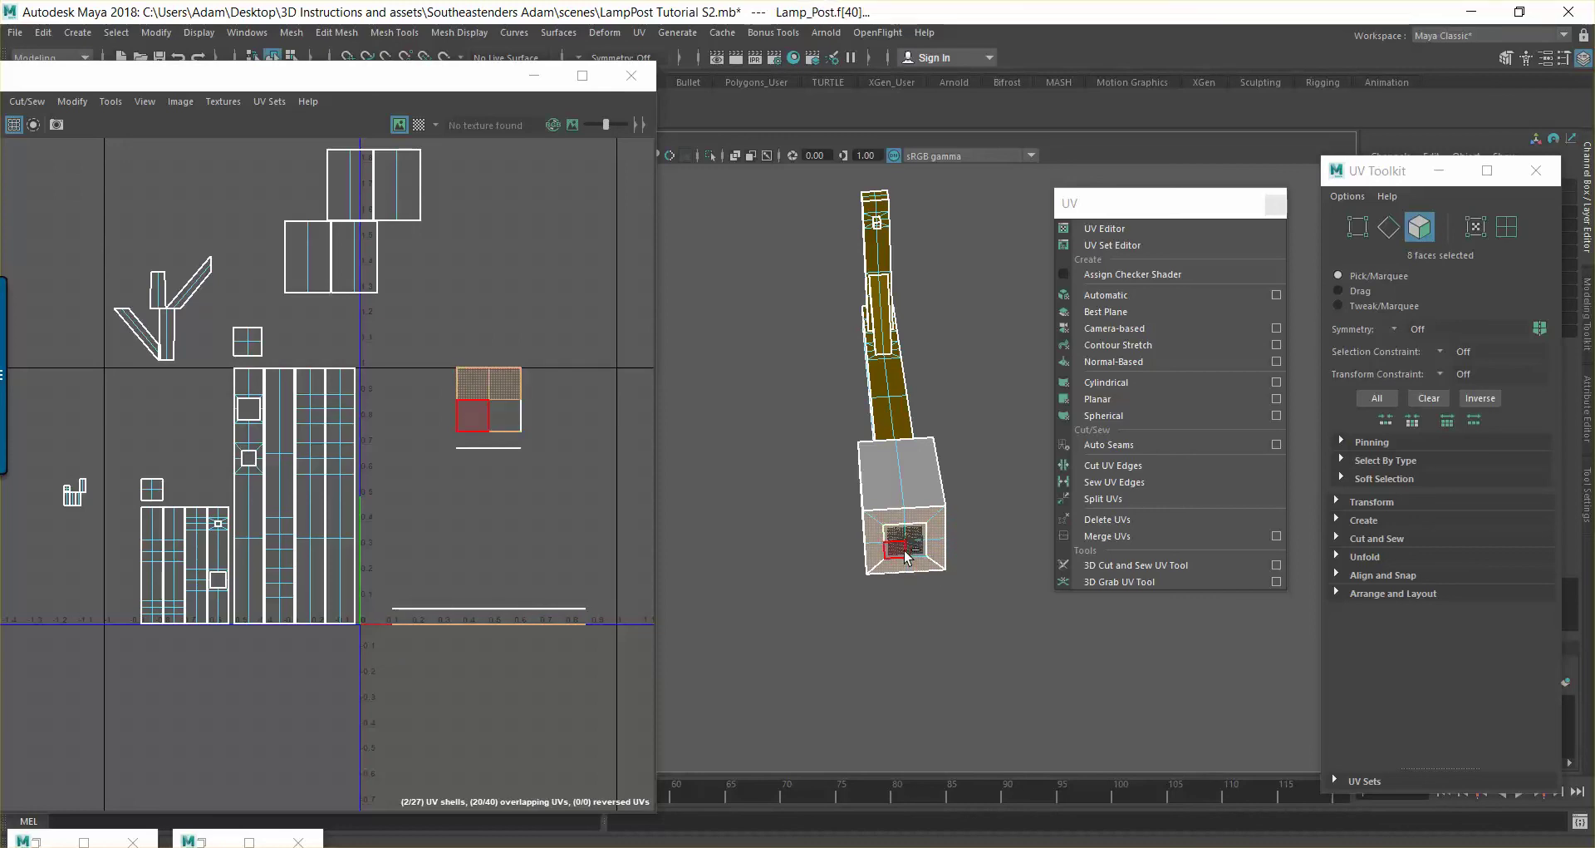
alt+drag(980, 490, 974, 631)
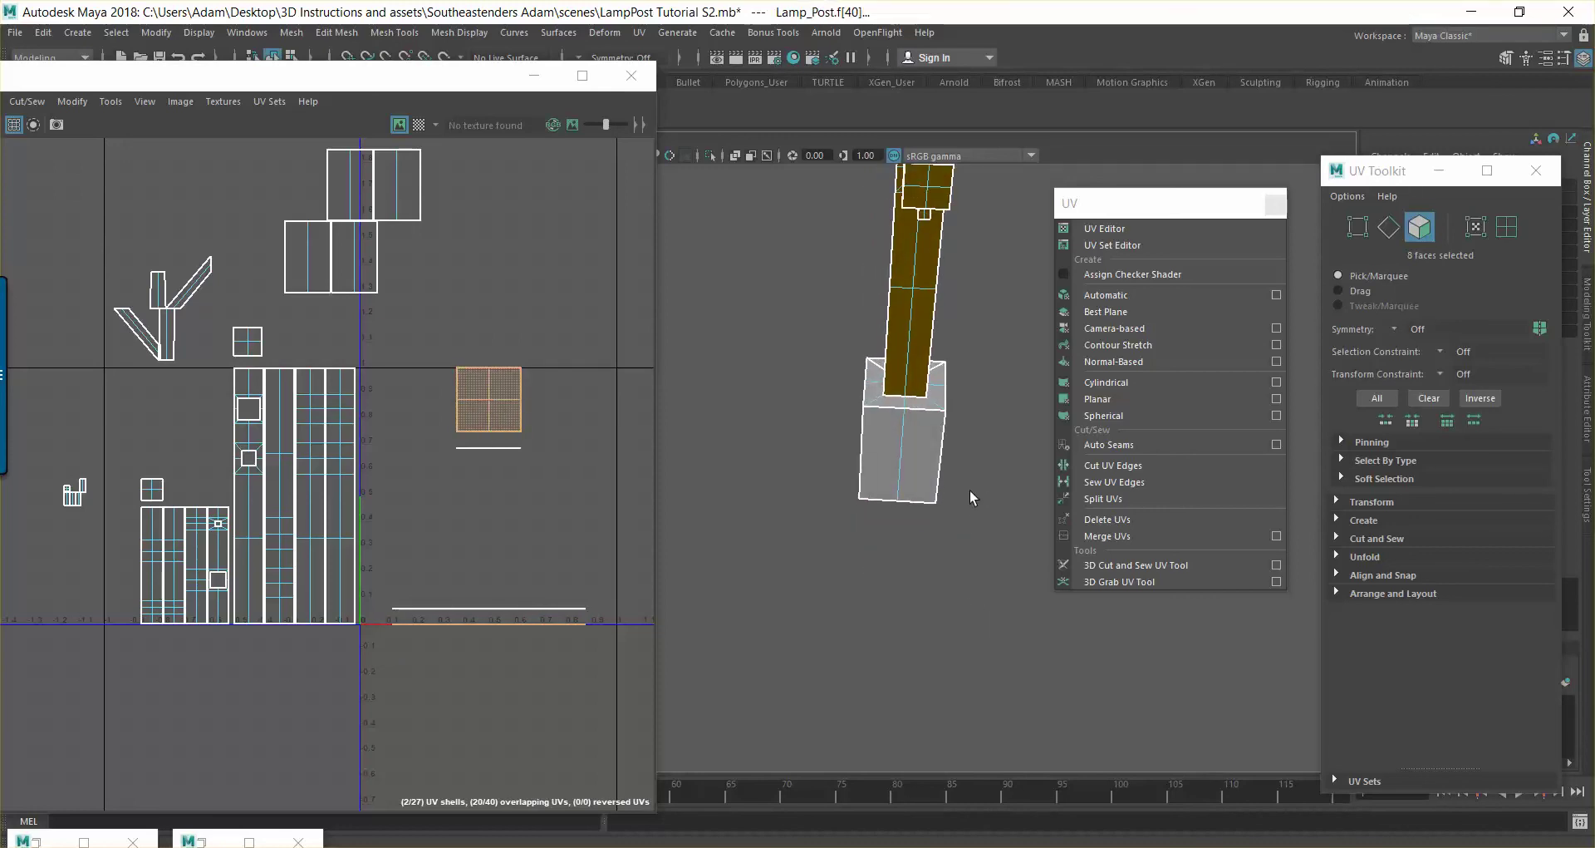
click(1163, 296)
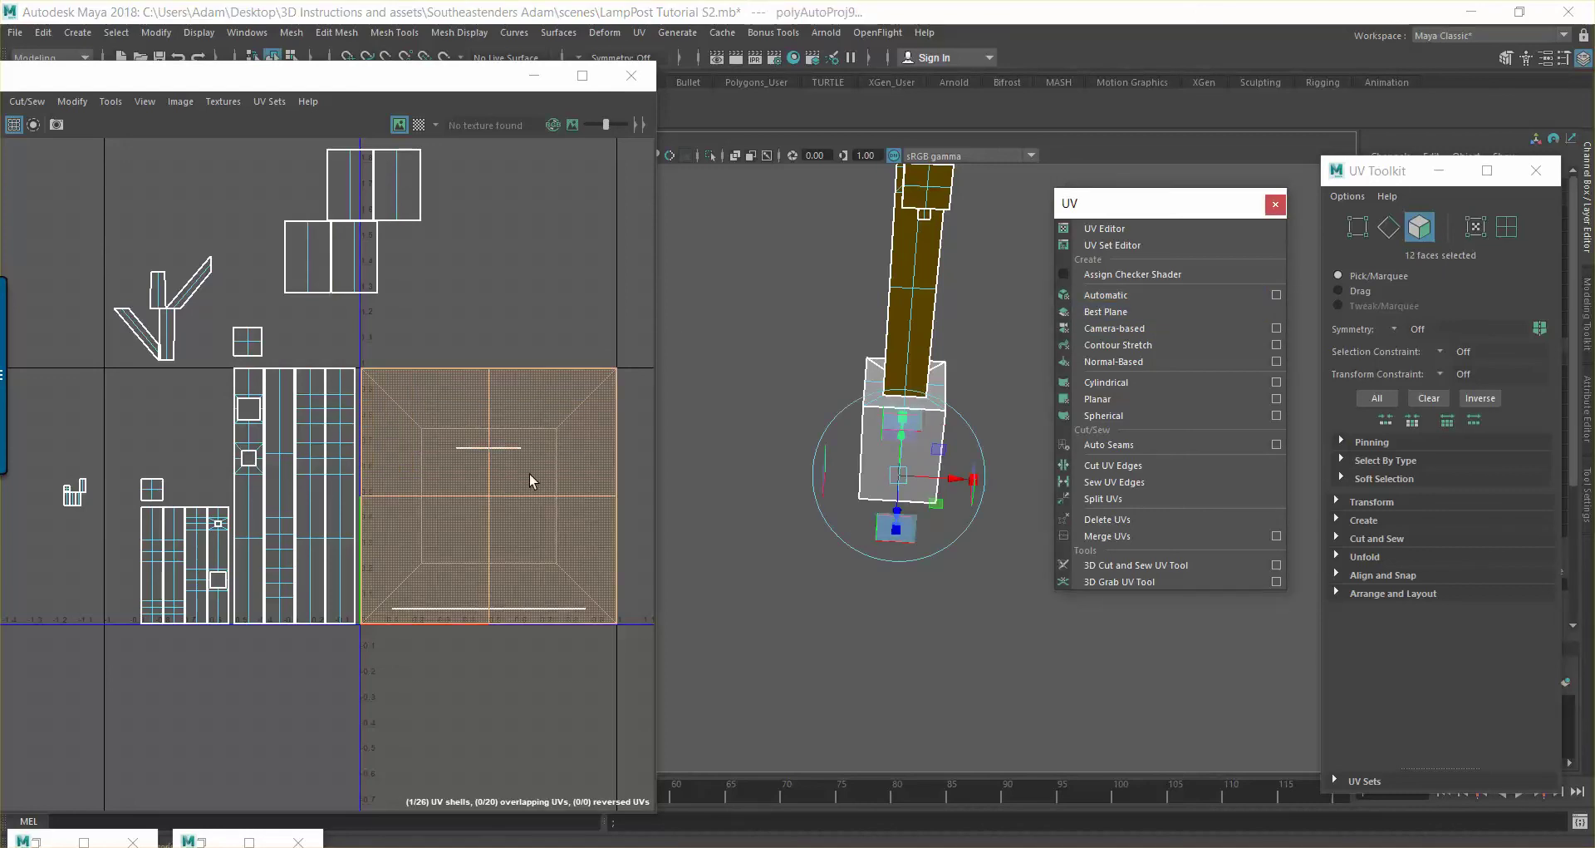
Shrink the panel's UV shell and place it beneath the upper shell group
key(w)
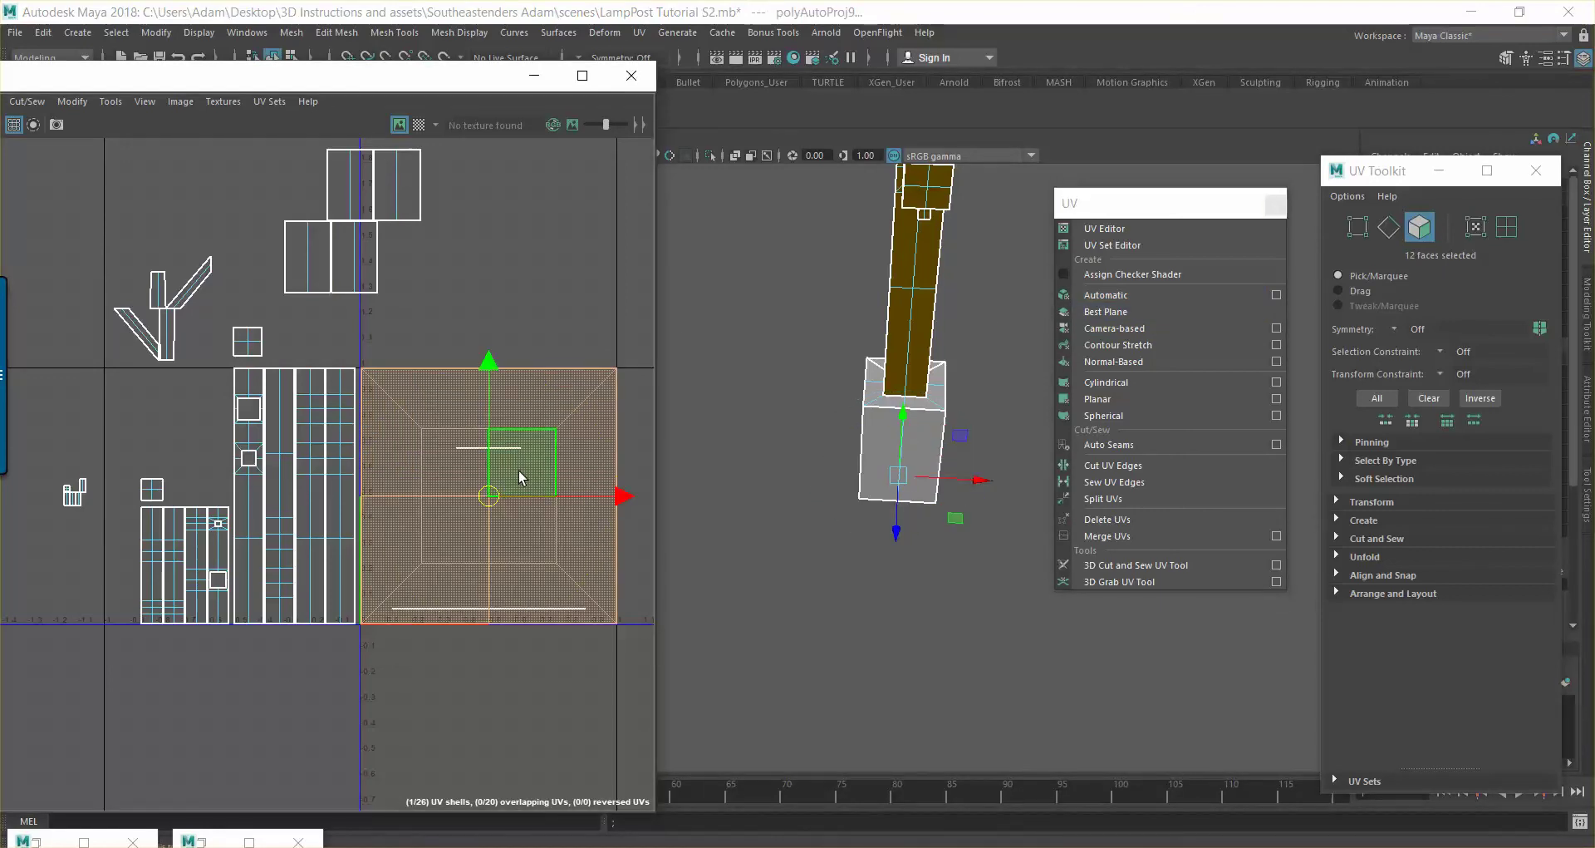
key(r)
drag(489, 496, 396, 532)
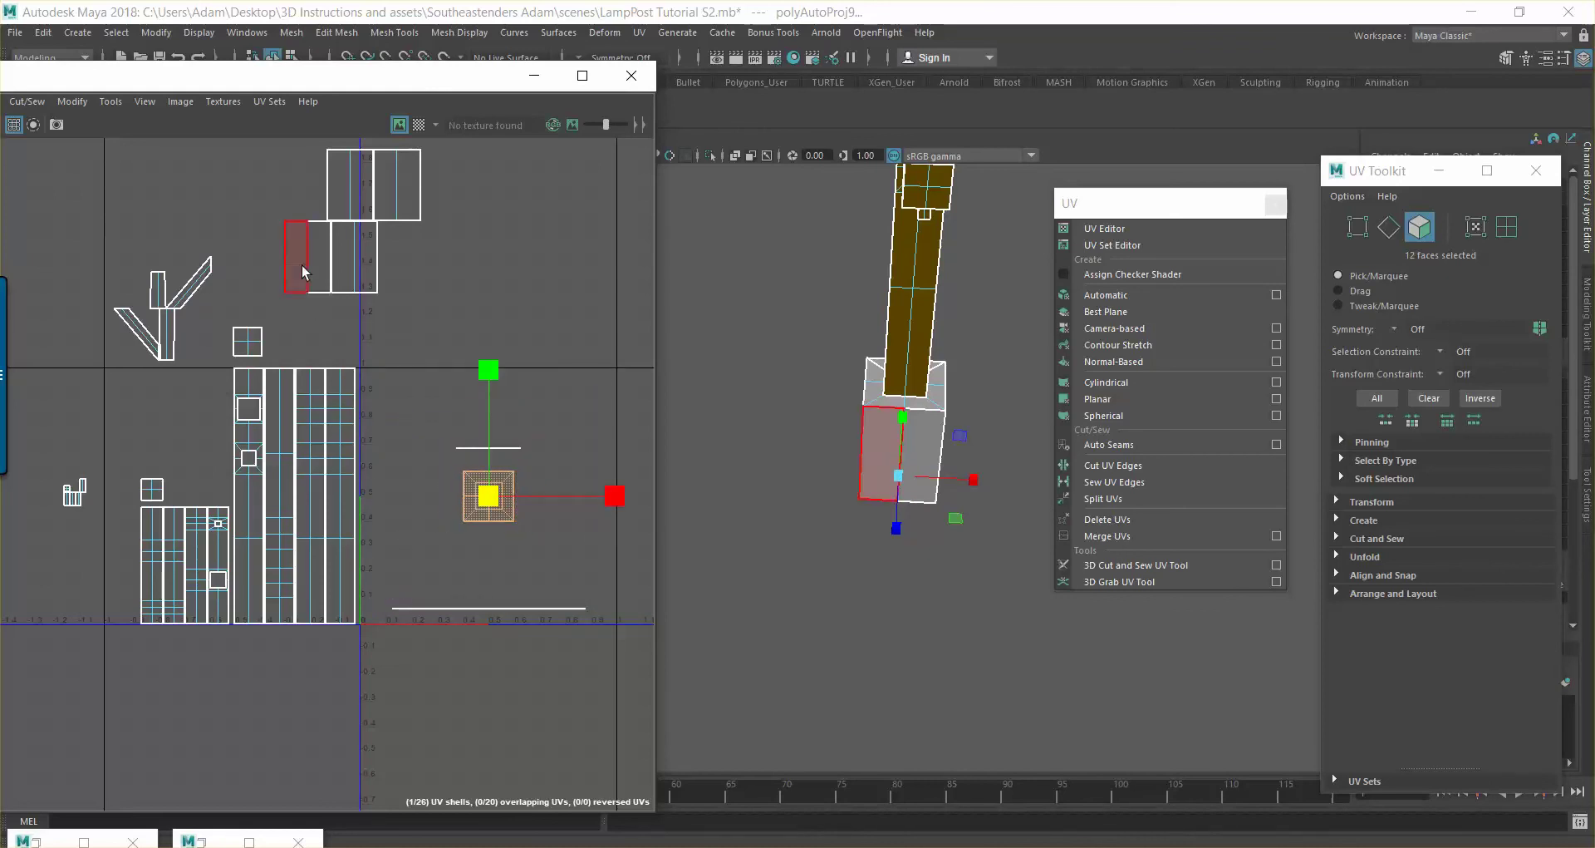
key(w)
drag(489, 366, 500, 176)
drag(625, 292, 528, 291)
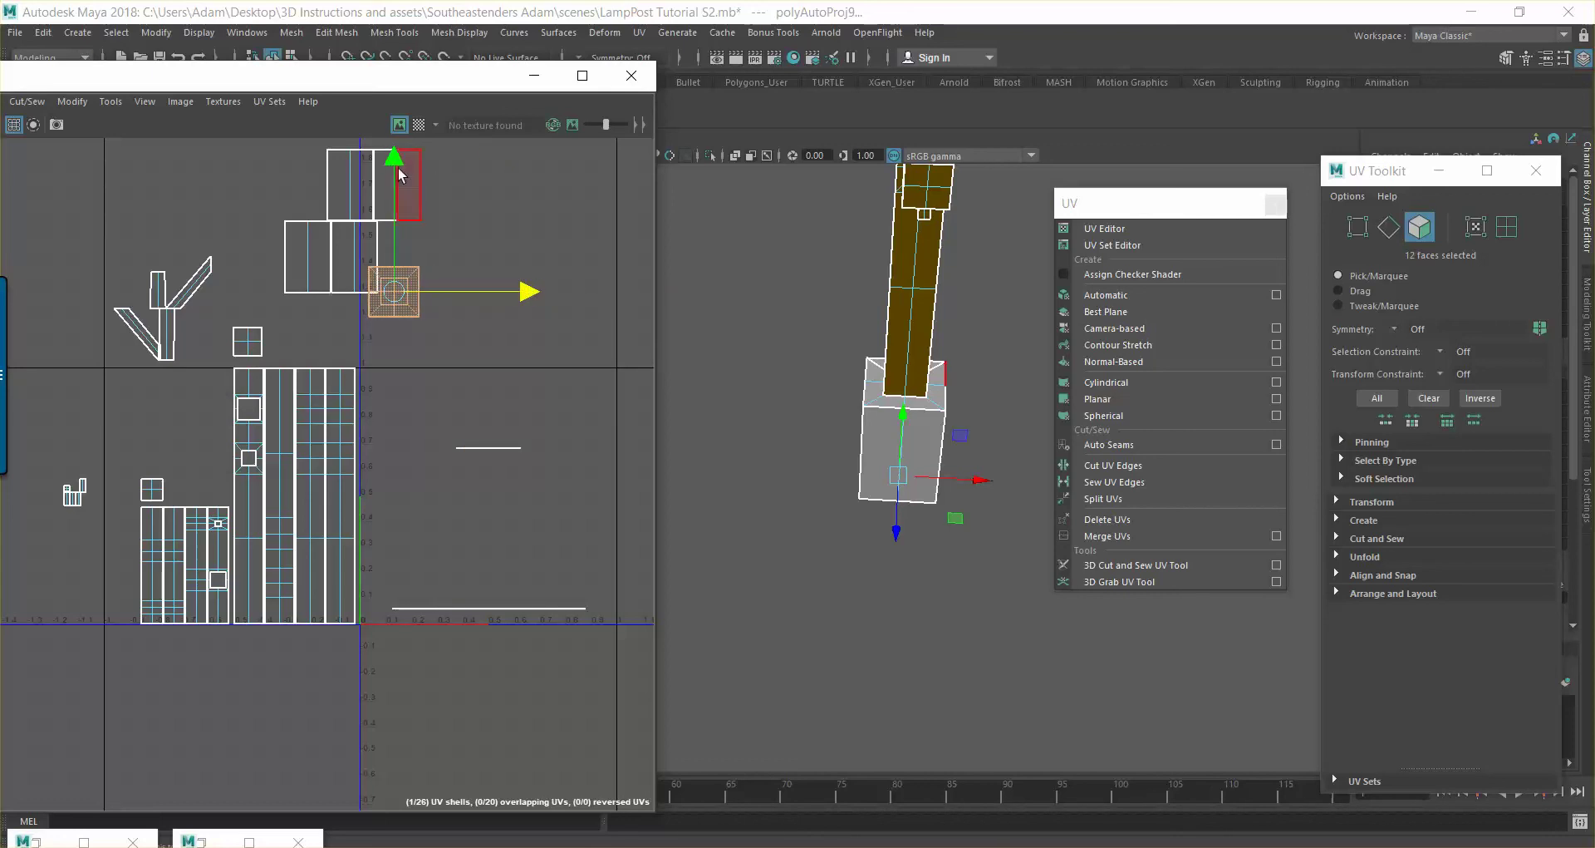
drag(391, 160, 391, 187)
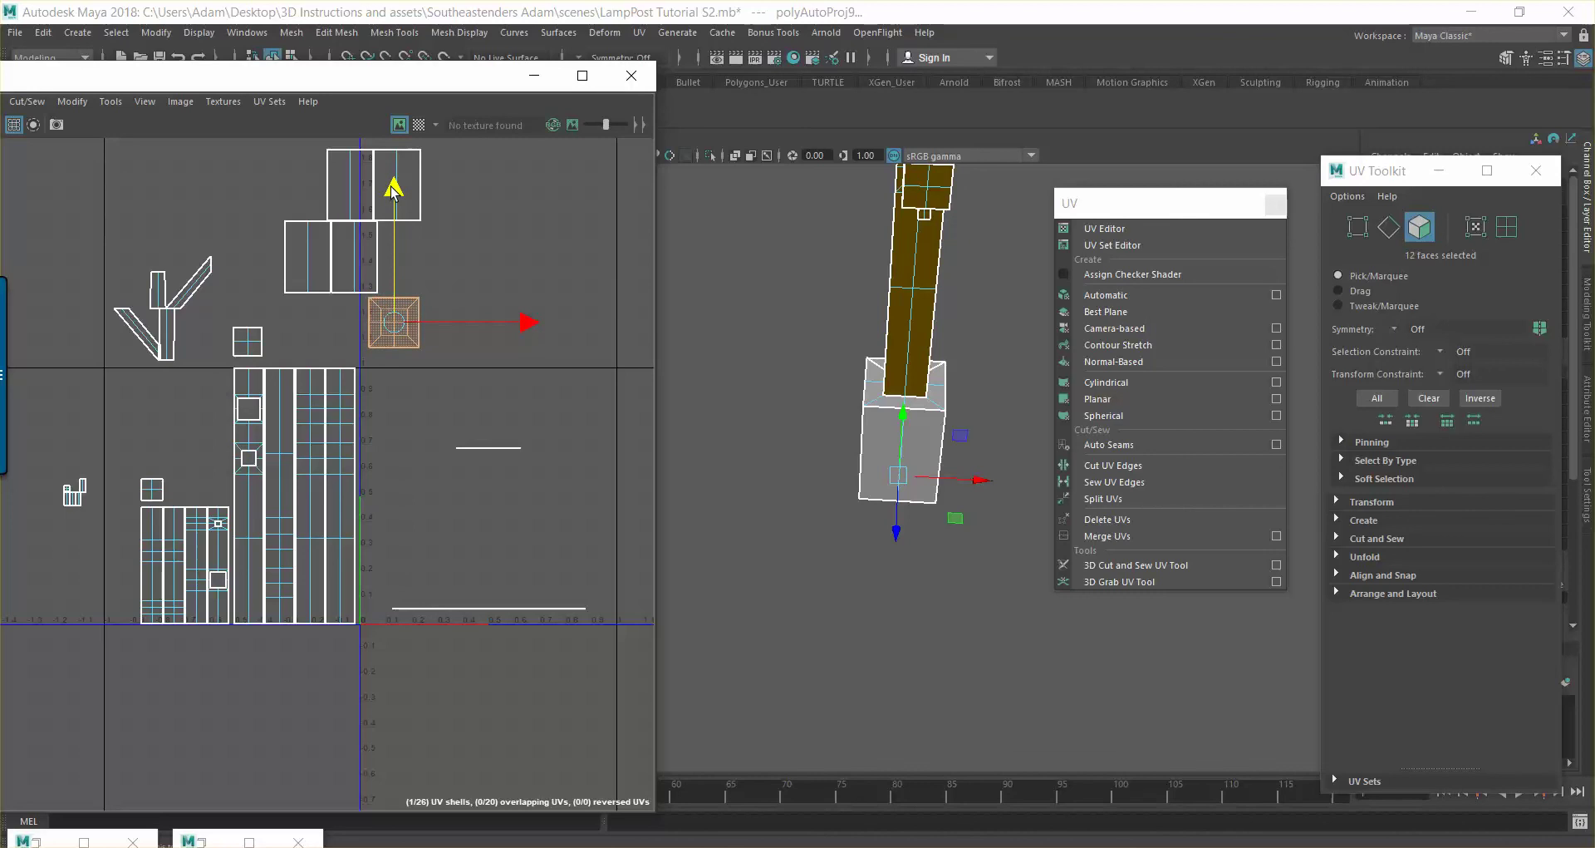
drag(523, 321, 487, 322)
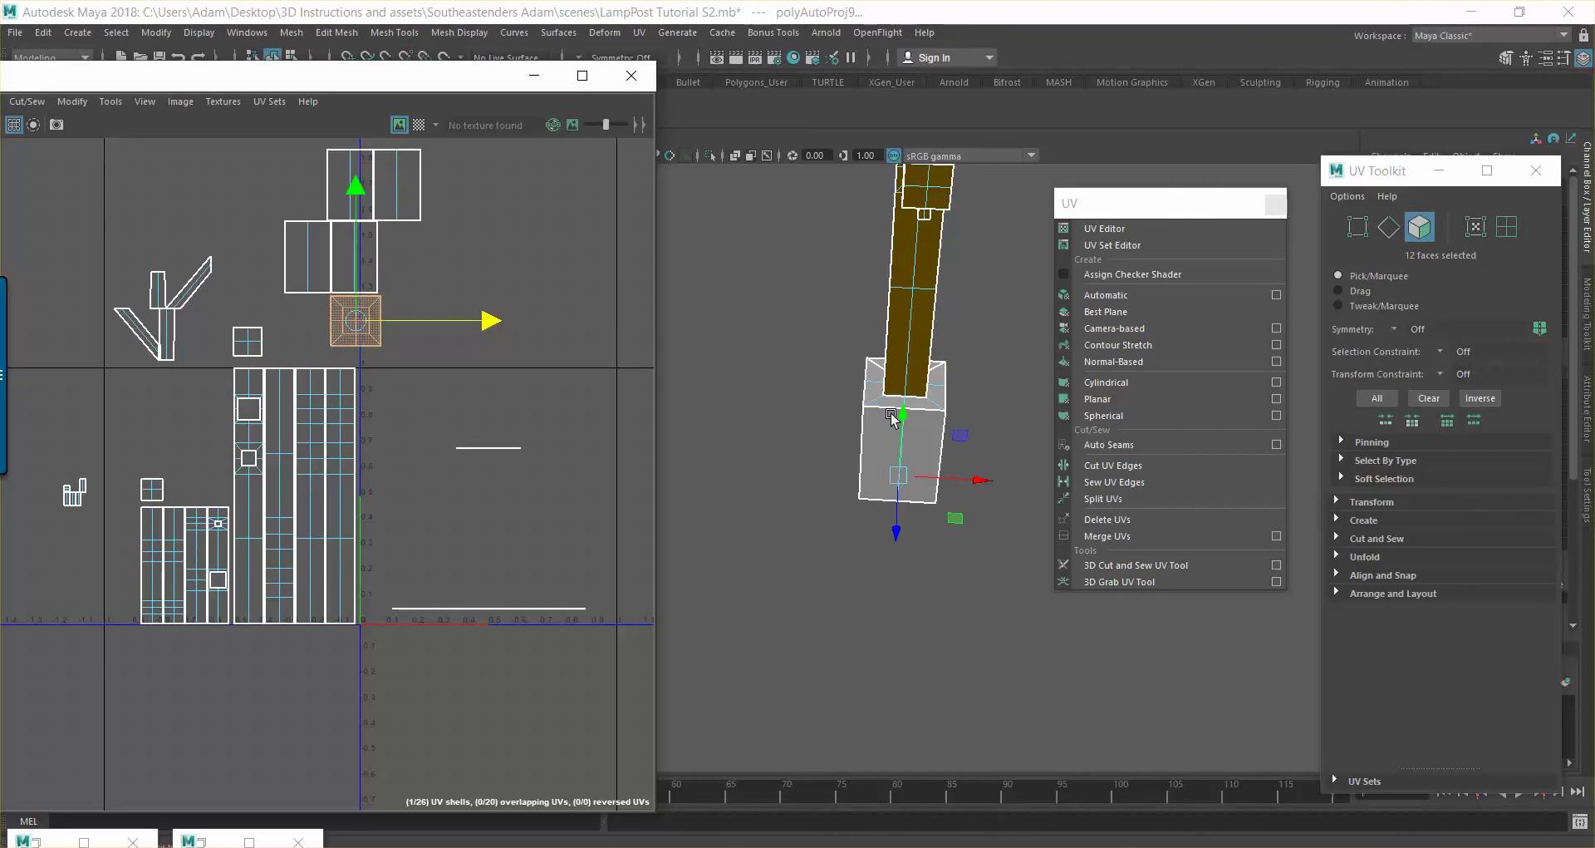
click(925, 406)
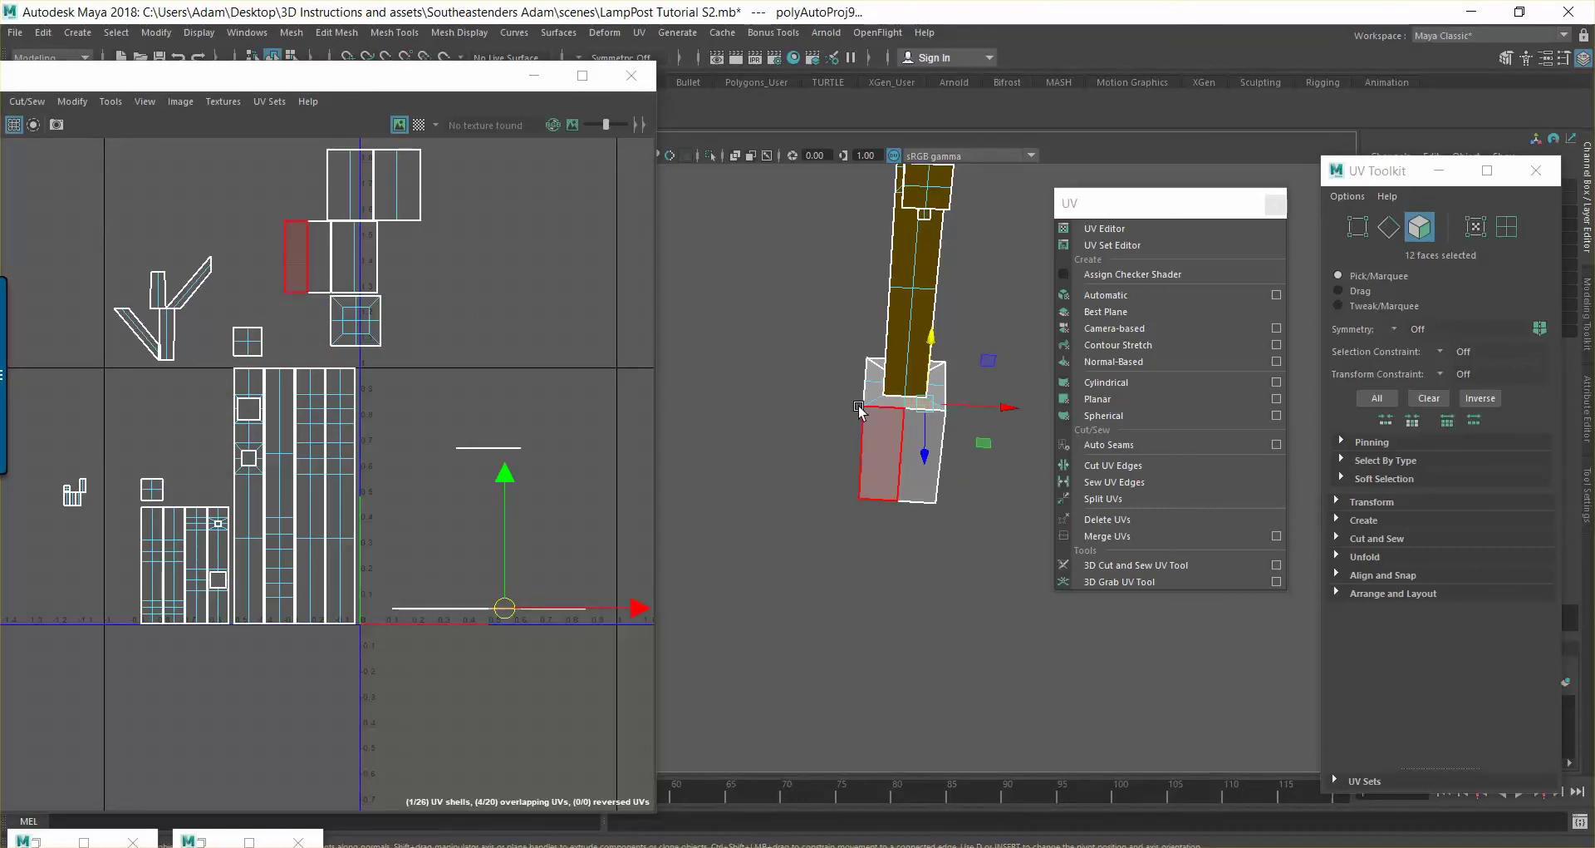
shift+double_click(887, 402)
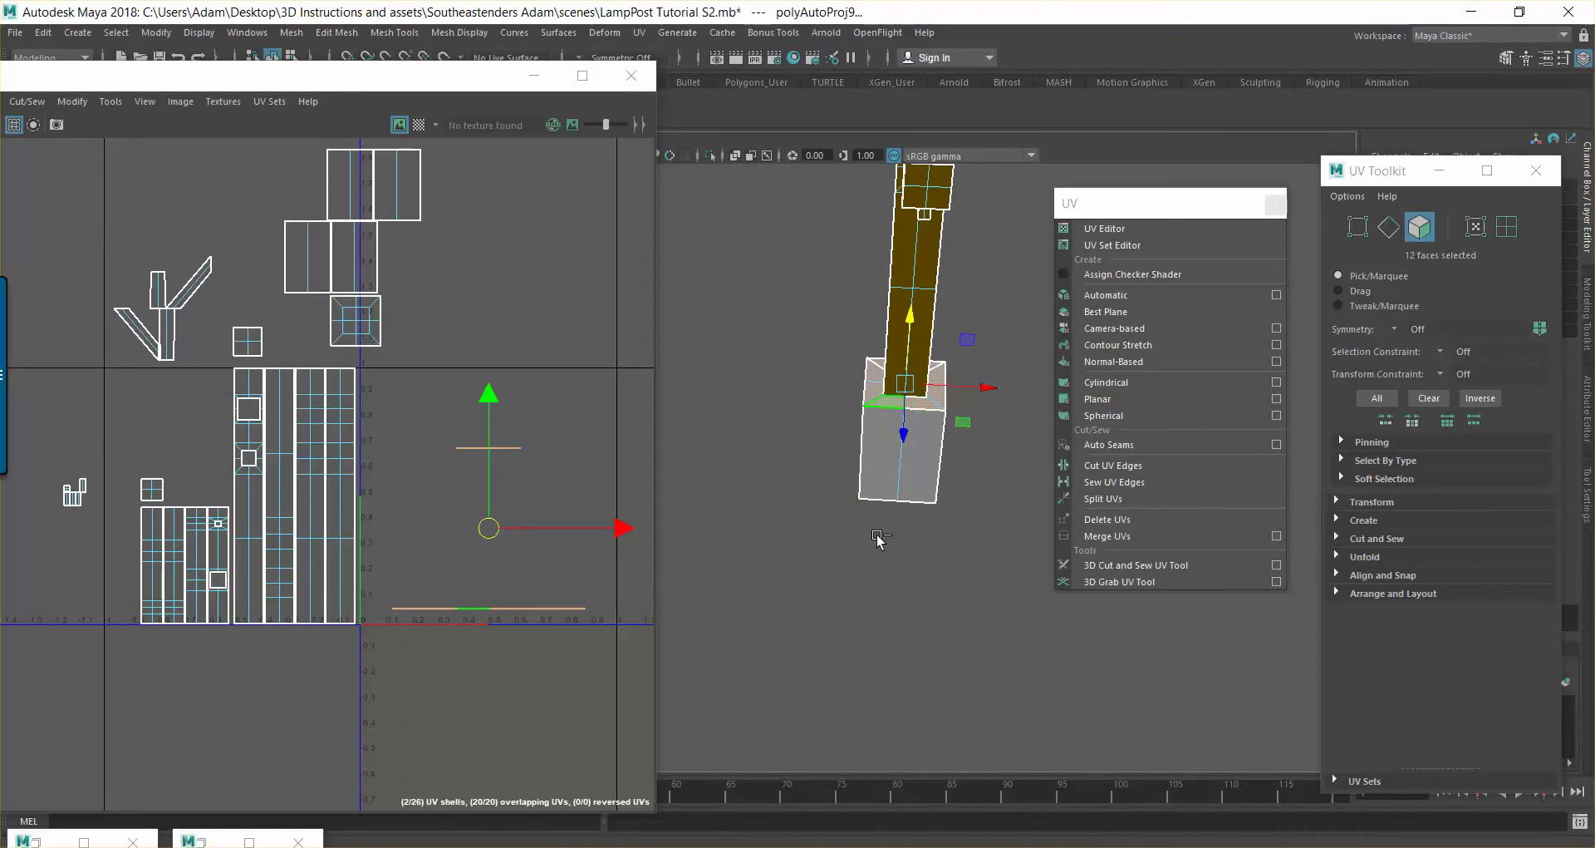
Auto-project the base ring's UVs, shrink the shell to about 40% and place it beside the panel shell
click(1180, 296)
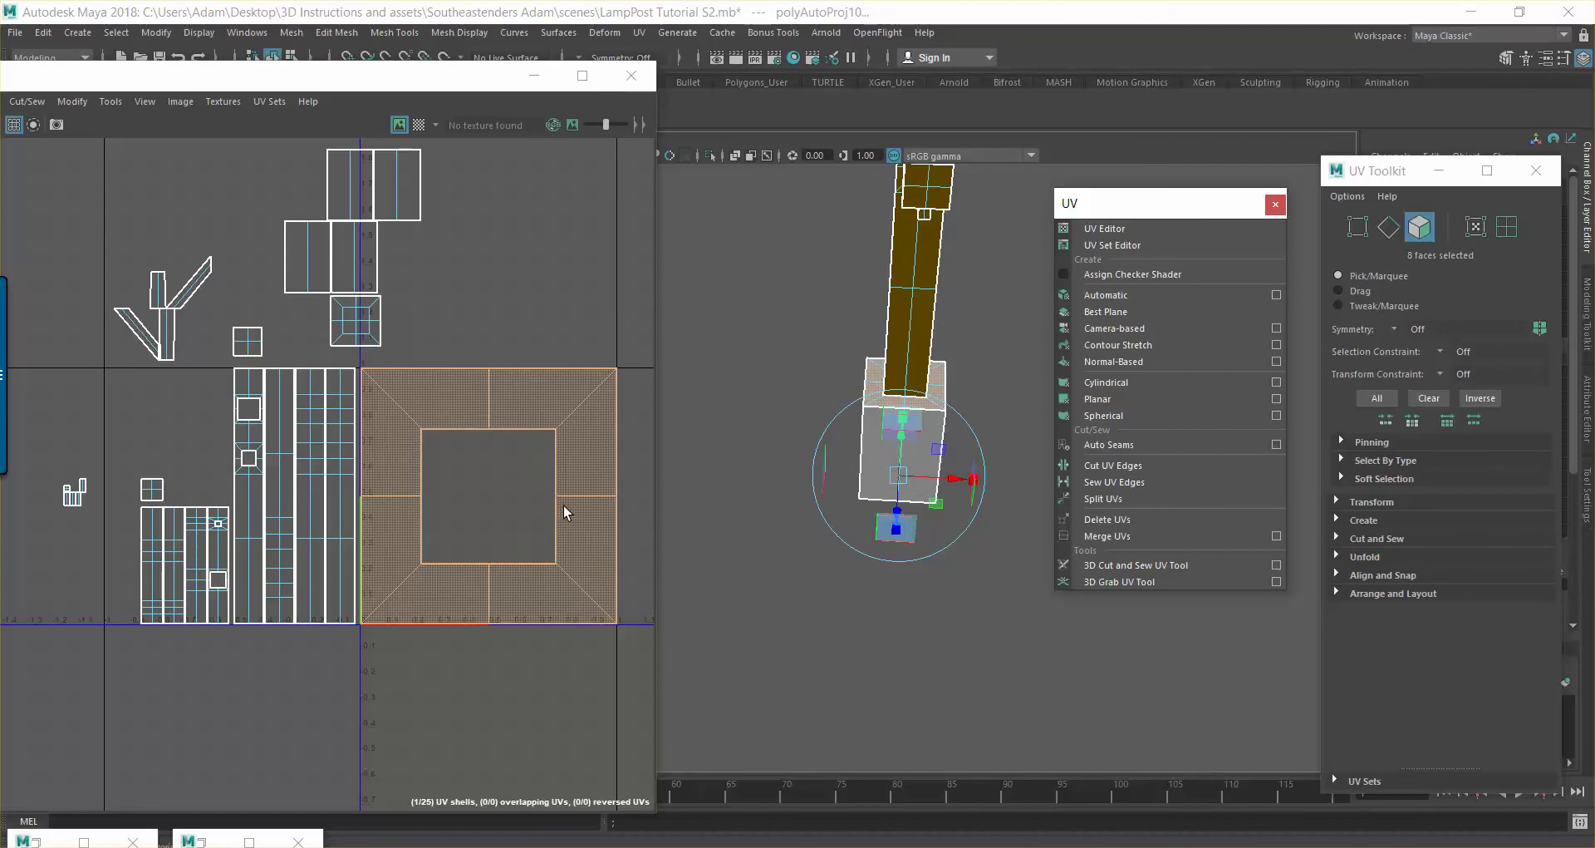
key(w)
drag(485, 378, 527, 192)
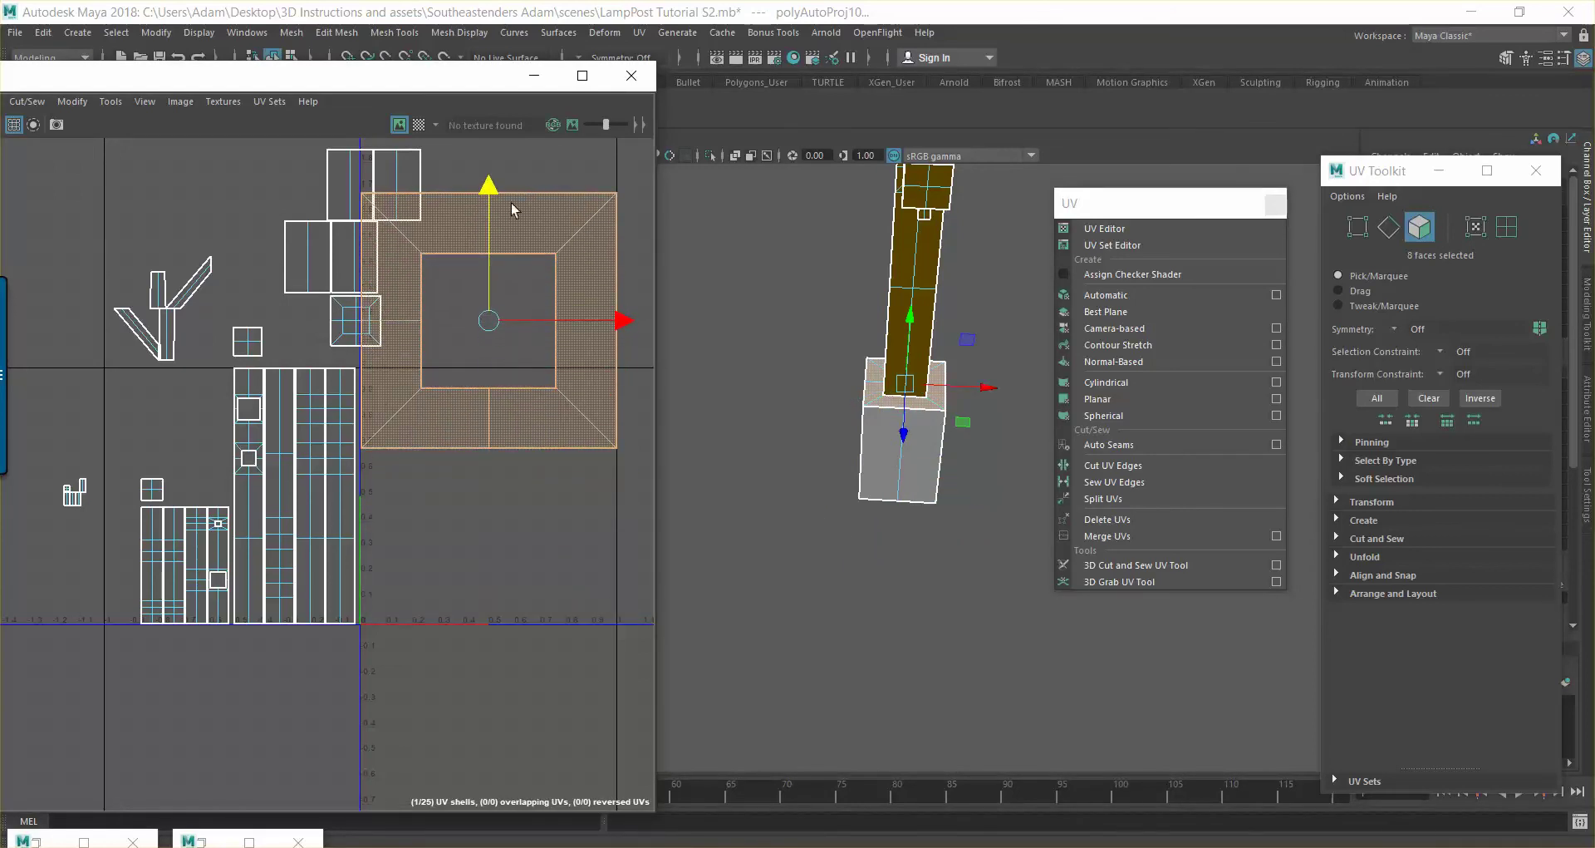
key(r)
drag(489, 320, 392, 327)
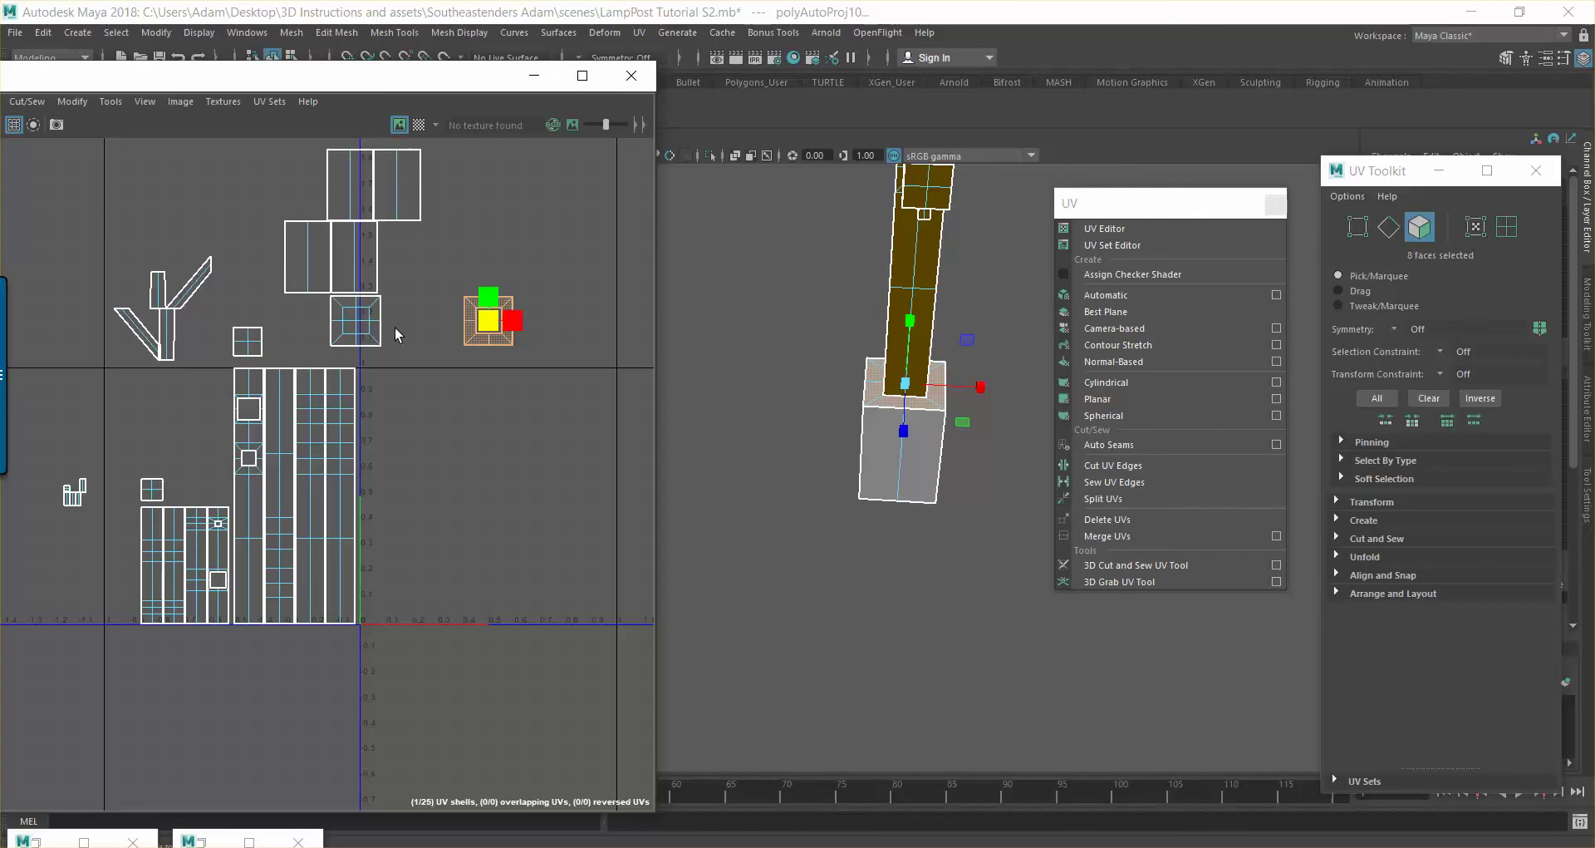
key(w)
drag(604, 325, 541, 320)
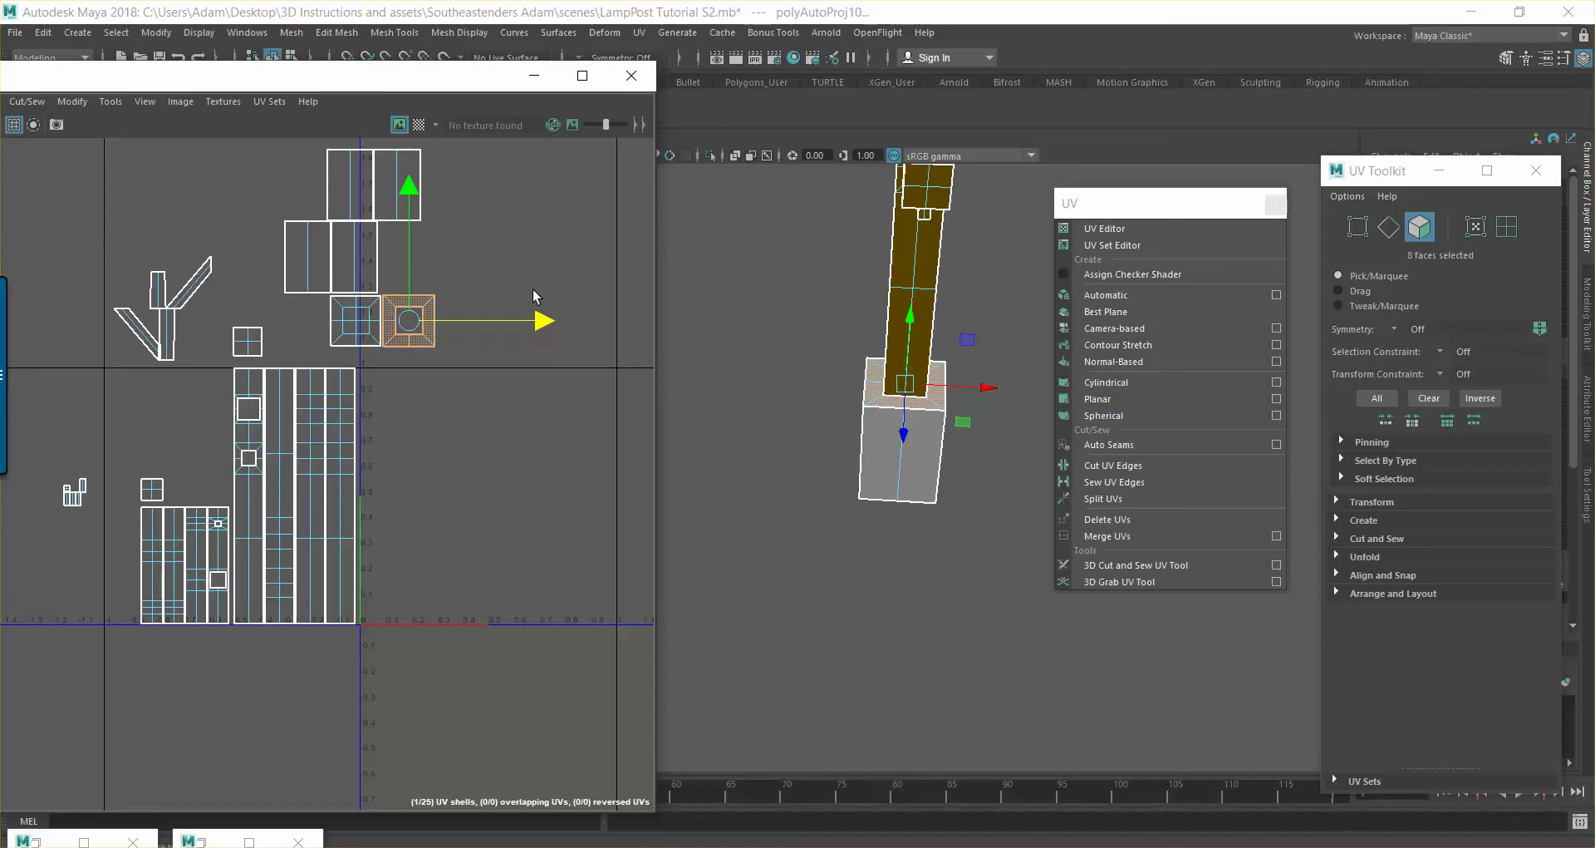
scroll(242, 357, down, 1)
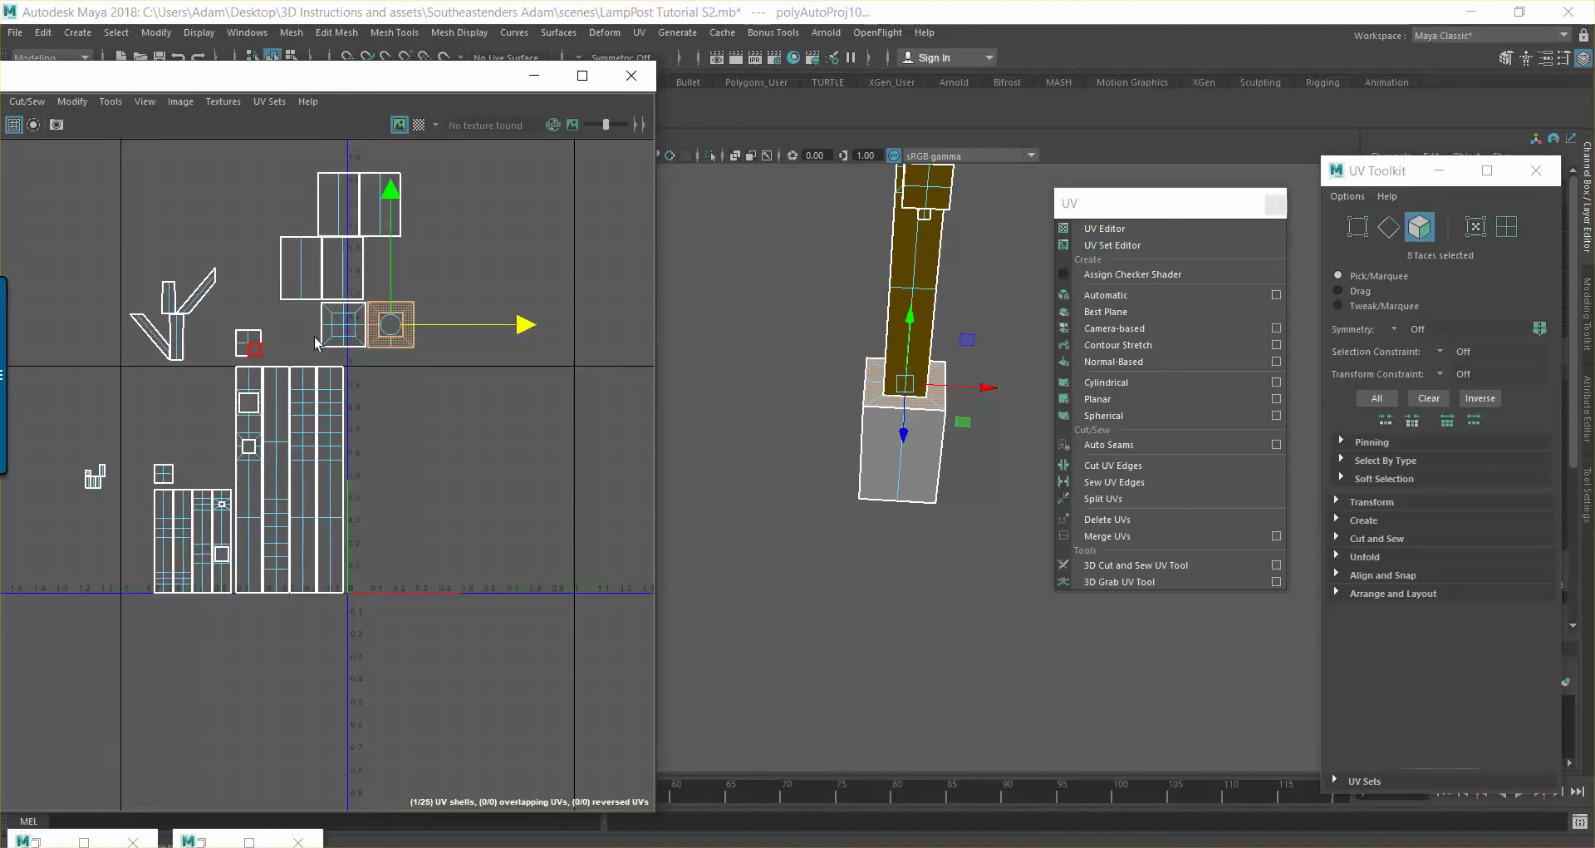
scroll(816, 345, down, 4)
alt+drag(822, 367, 902, 383)
key(alt+Tab)
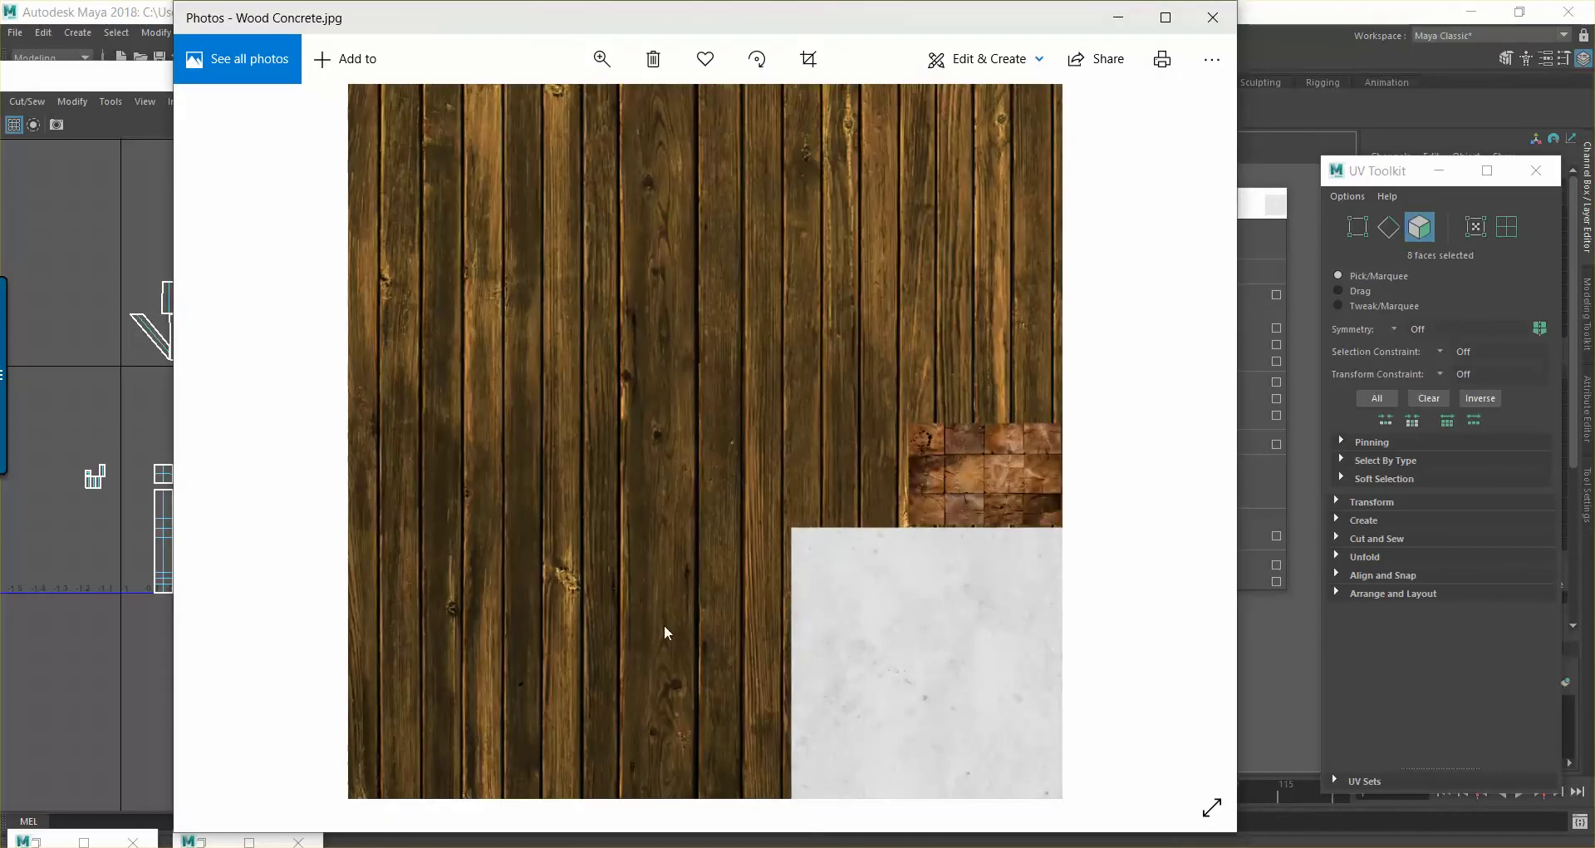
click(1117, 19)
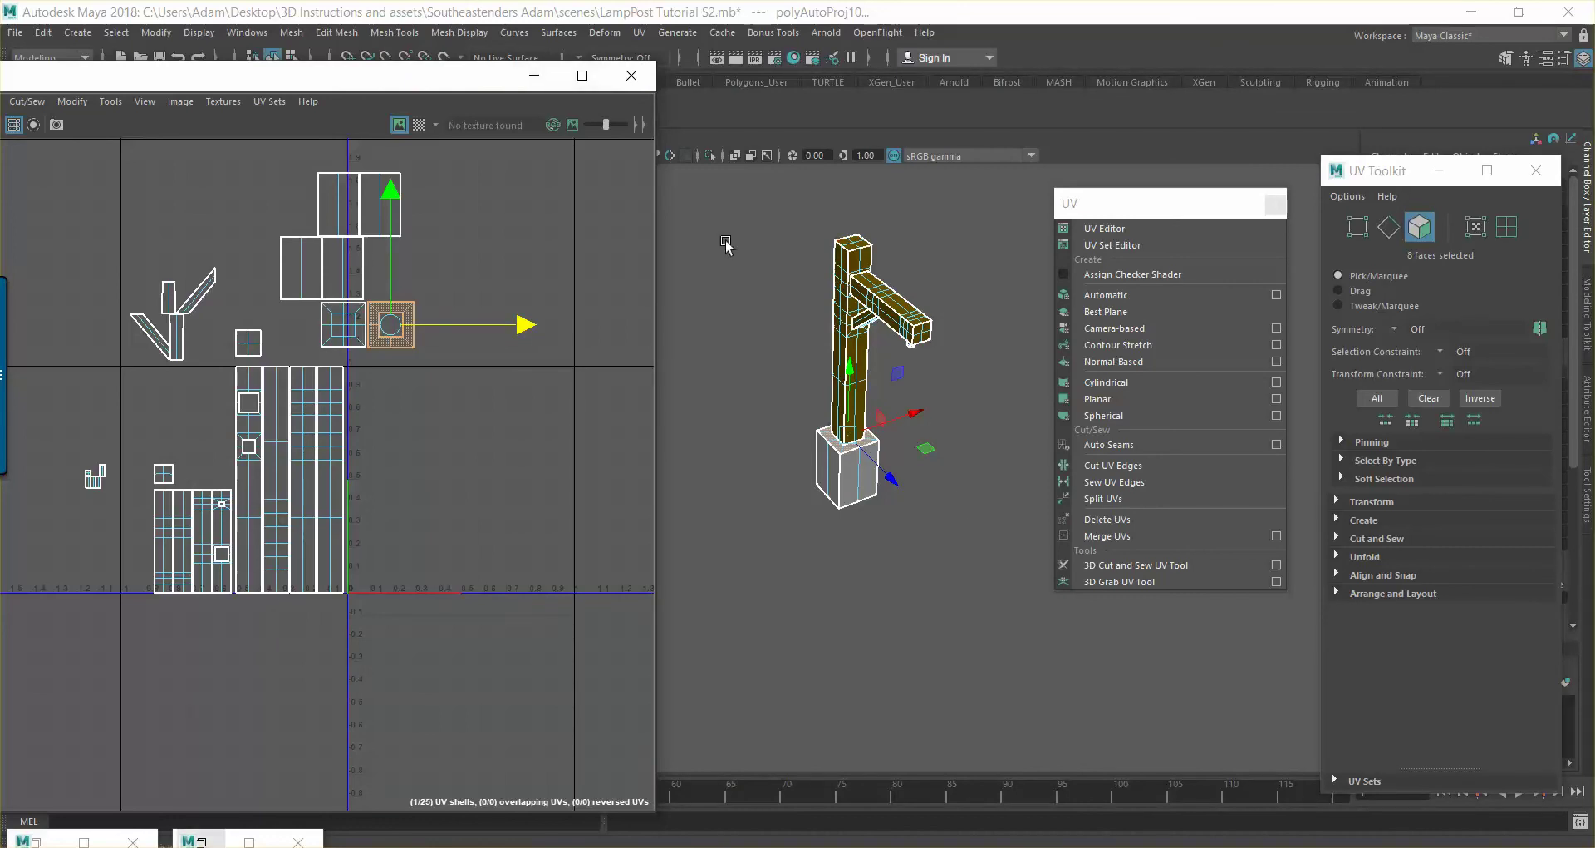
Delete the Concrete_Post_Txtr material in the Hypershade
click(794, 58)
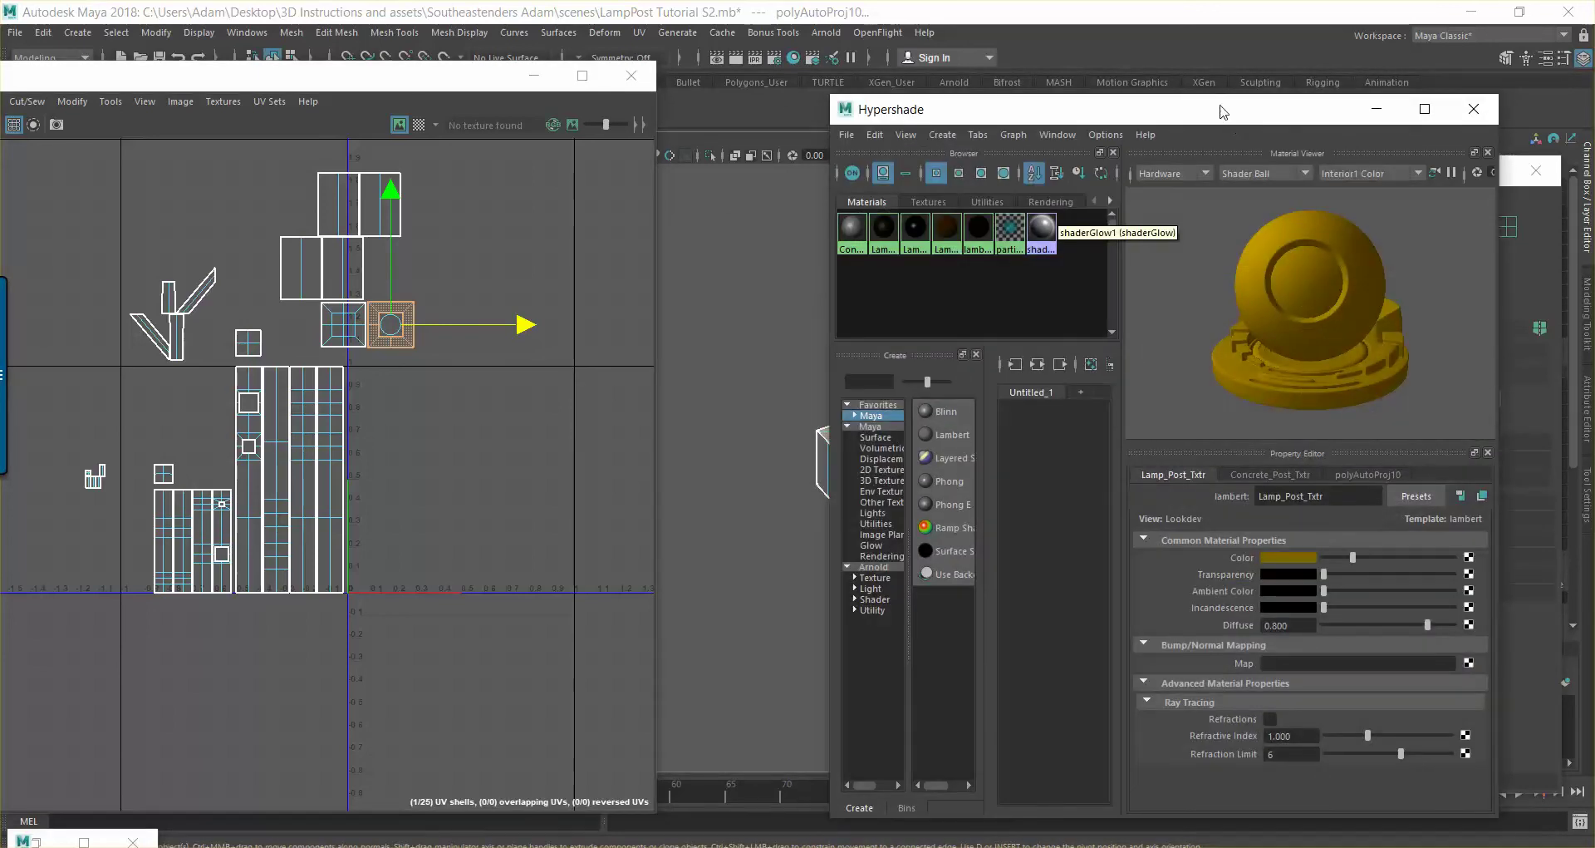
drag(1221, 109, 974, 94)
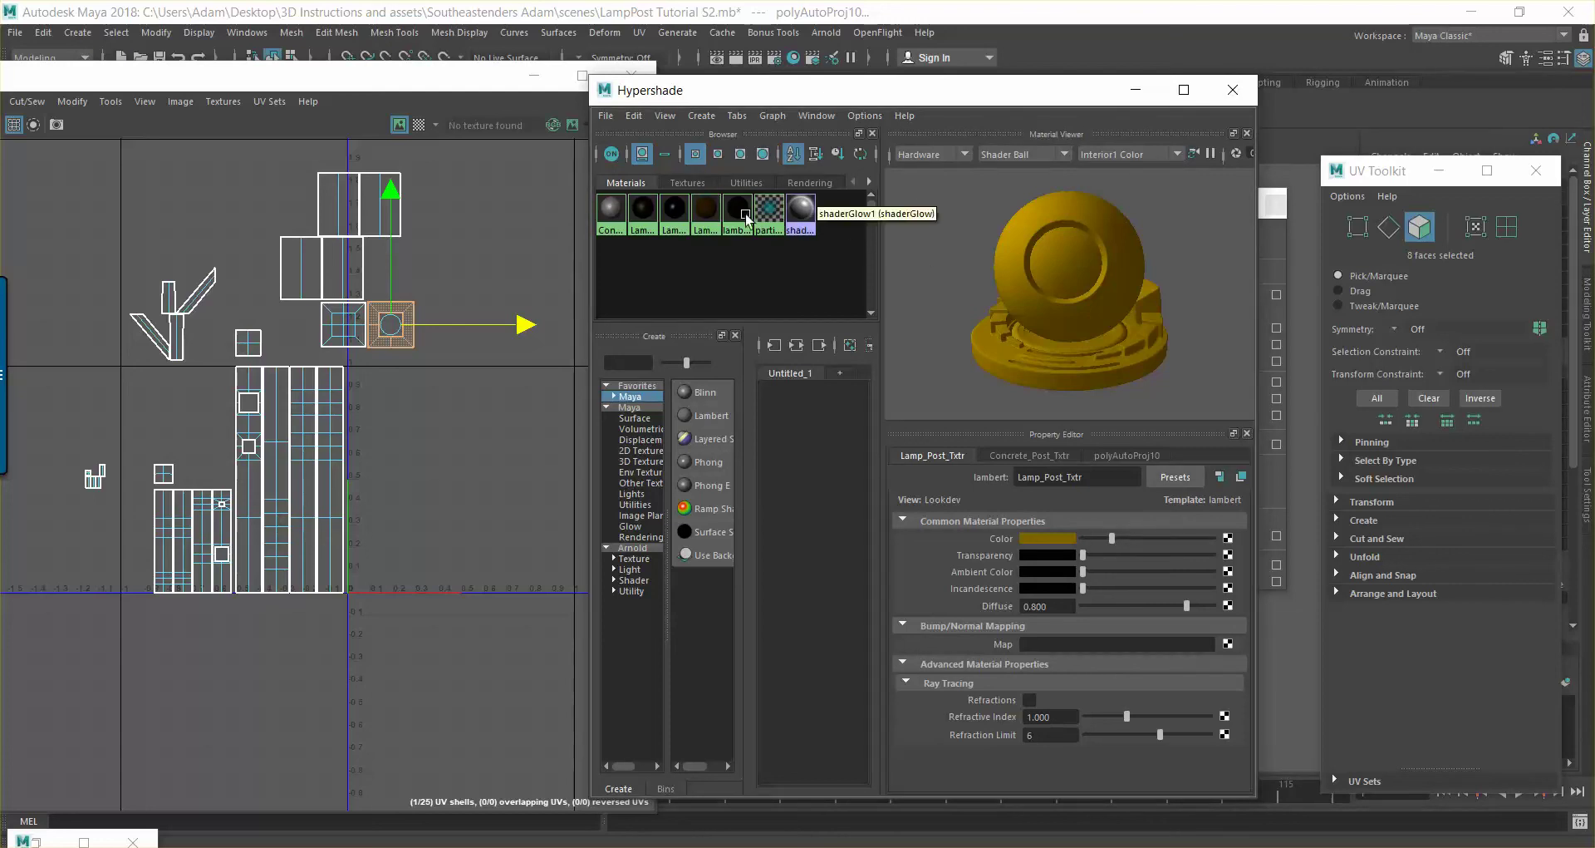
click(613, 229)
key(Delete)
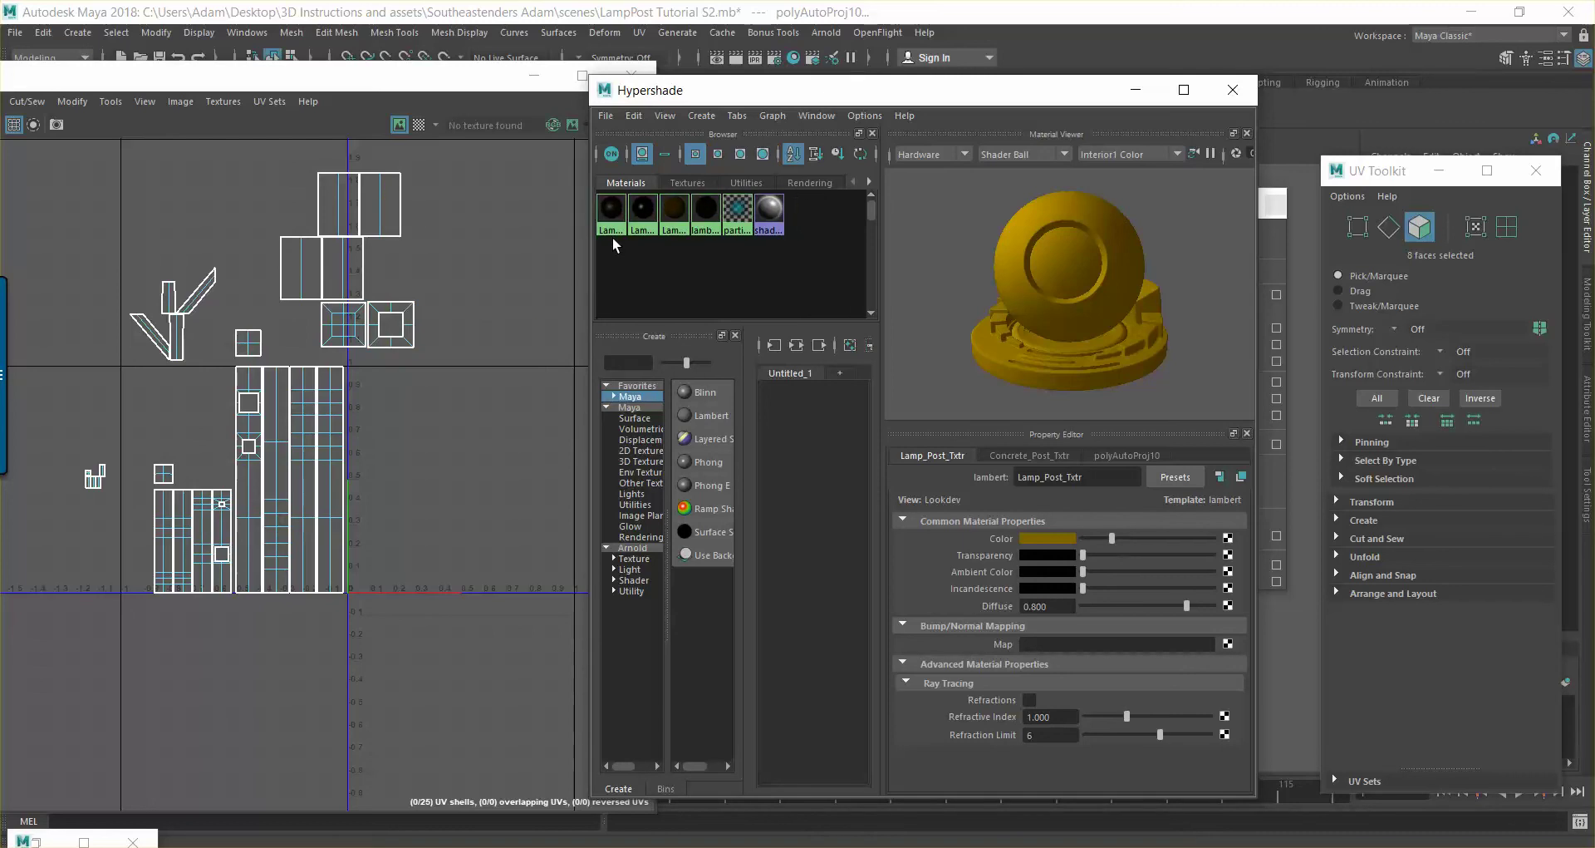
Assign Lamp_Post_Txtr to the whole lamp post and open it in a maximized Hypershade
drag(812, 93, 1180, 107)
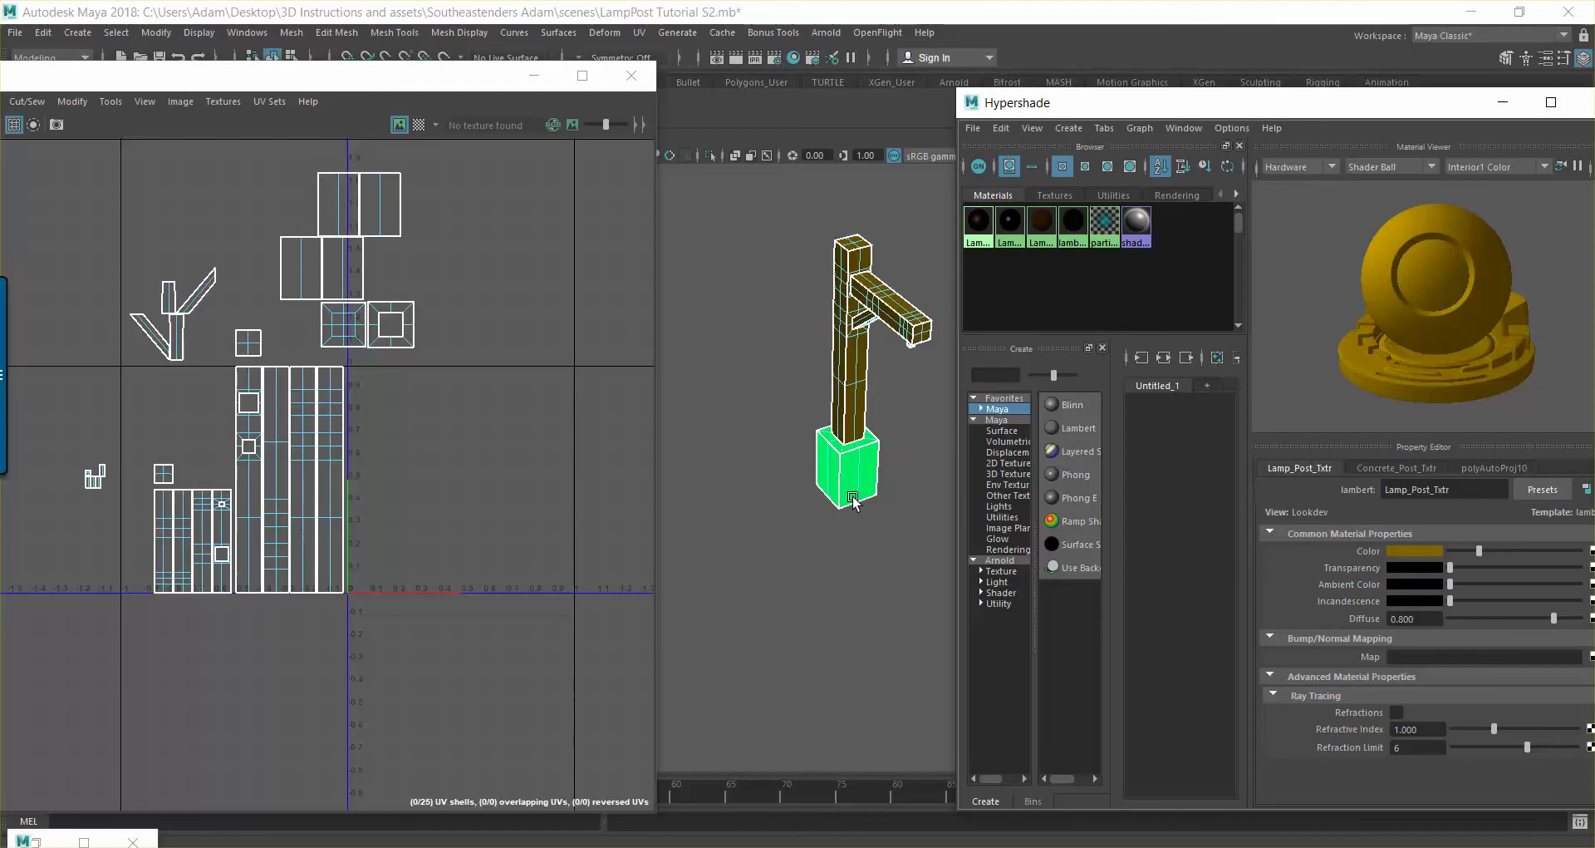
alt+drag(850, 496, 874, 450)
alt+middle_drag(875, 450, 834, 444)
click(800, 262)
right_drag(799, 261, 831, 239)
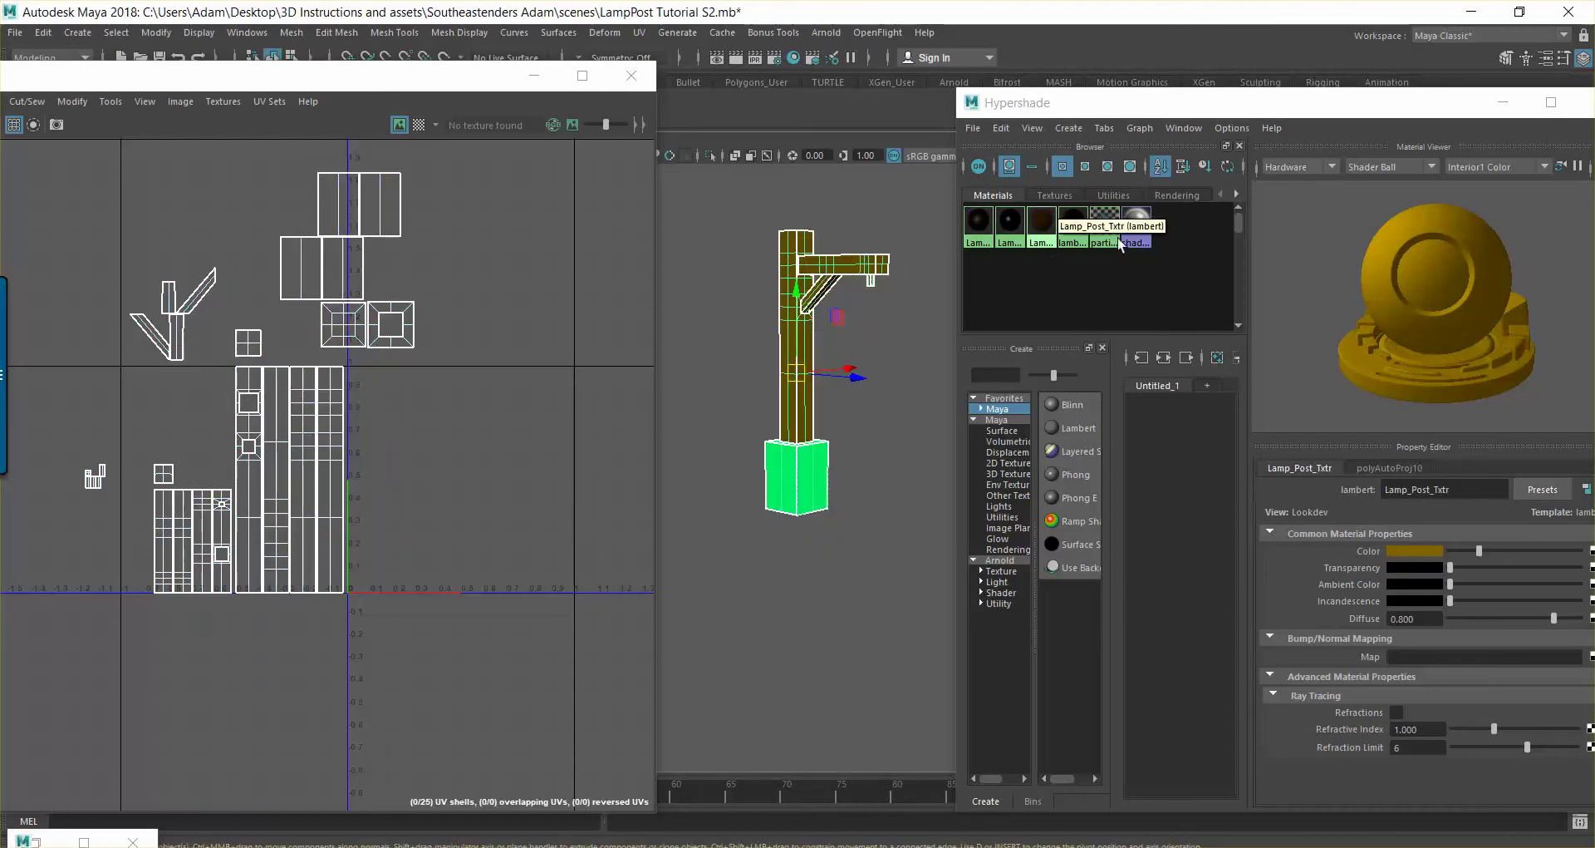
right_drag(1042, 221, 1032, 192)
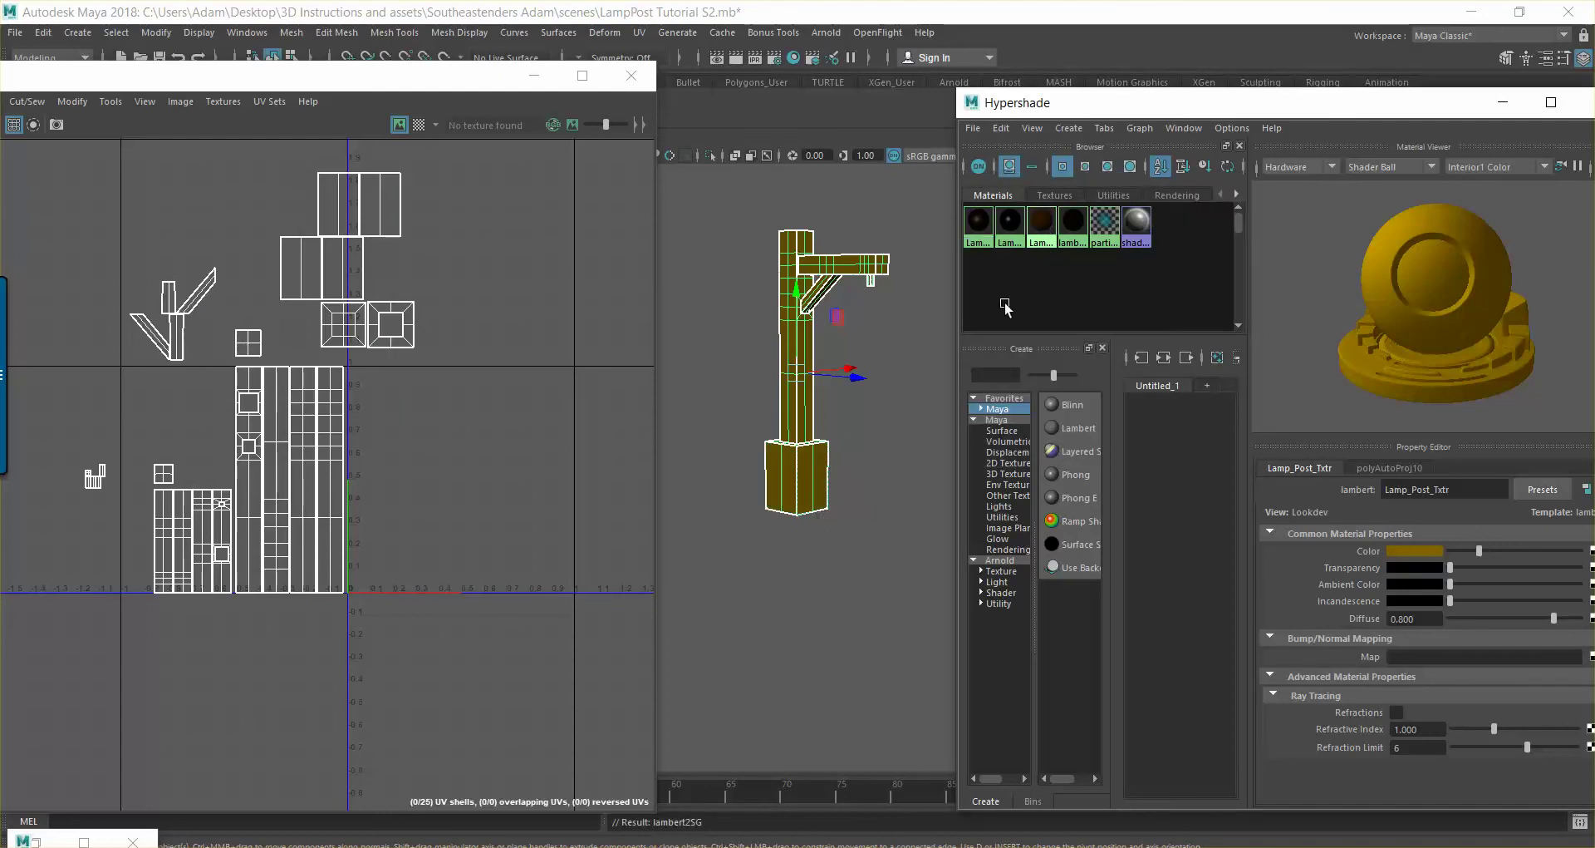
double_click(1042, 223)
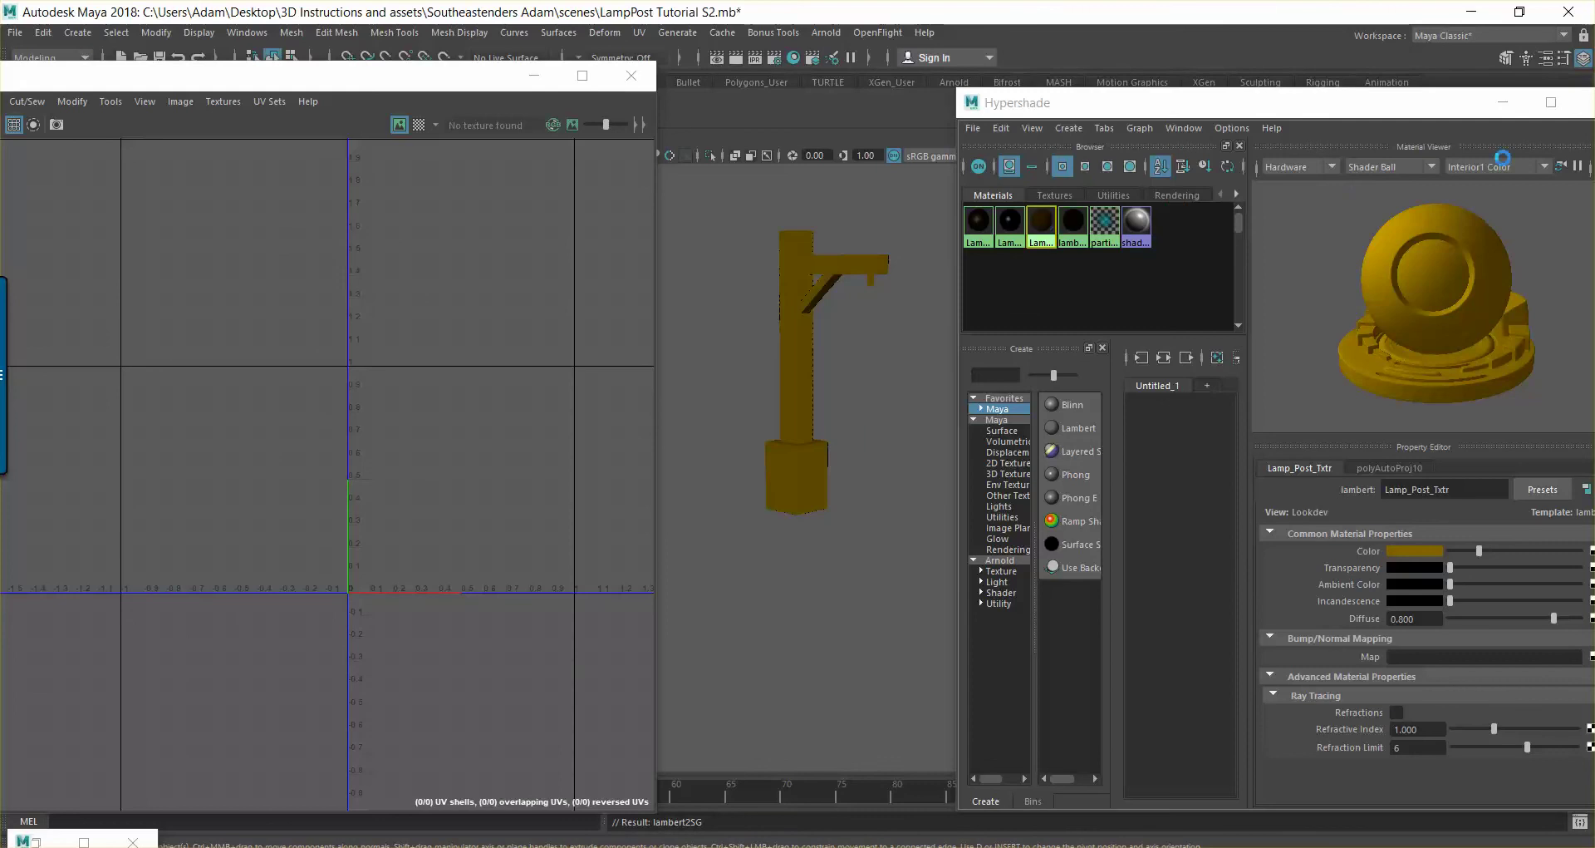
click(1551, 102)
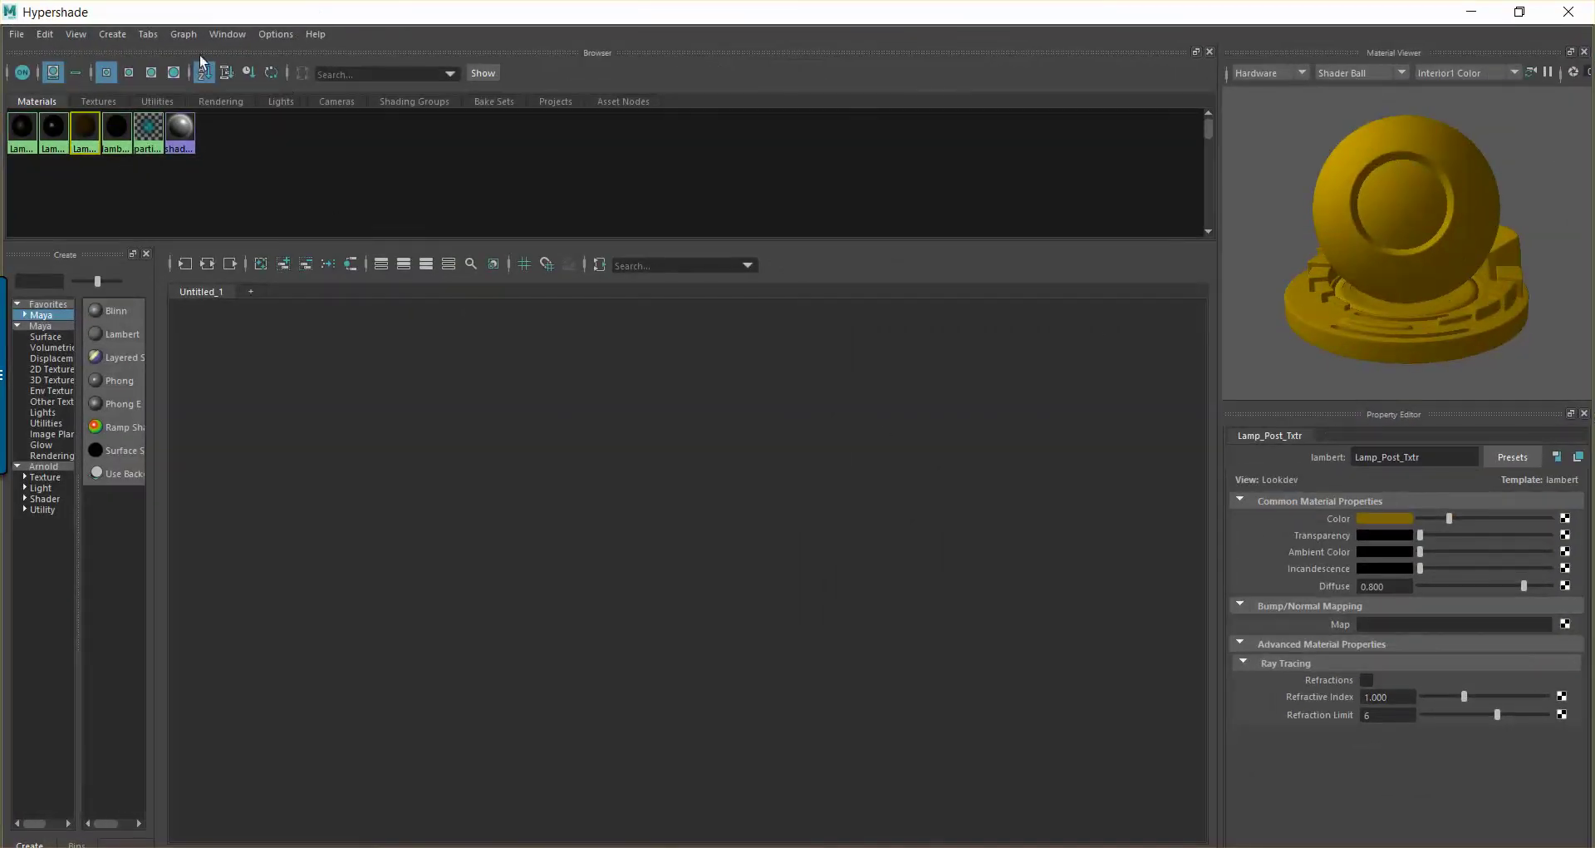
Add a file1 texture node wired into Lamp_Post_Txtr's Color and select it
click(296, 432)
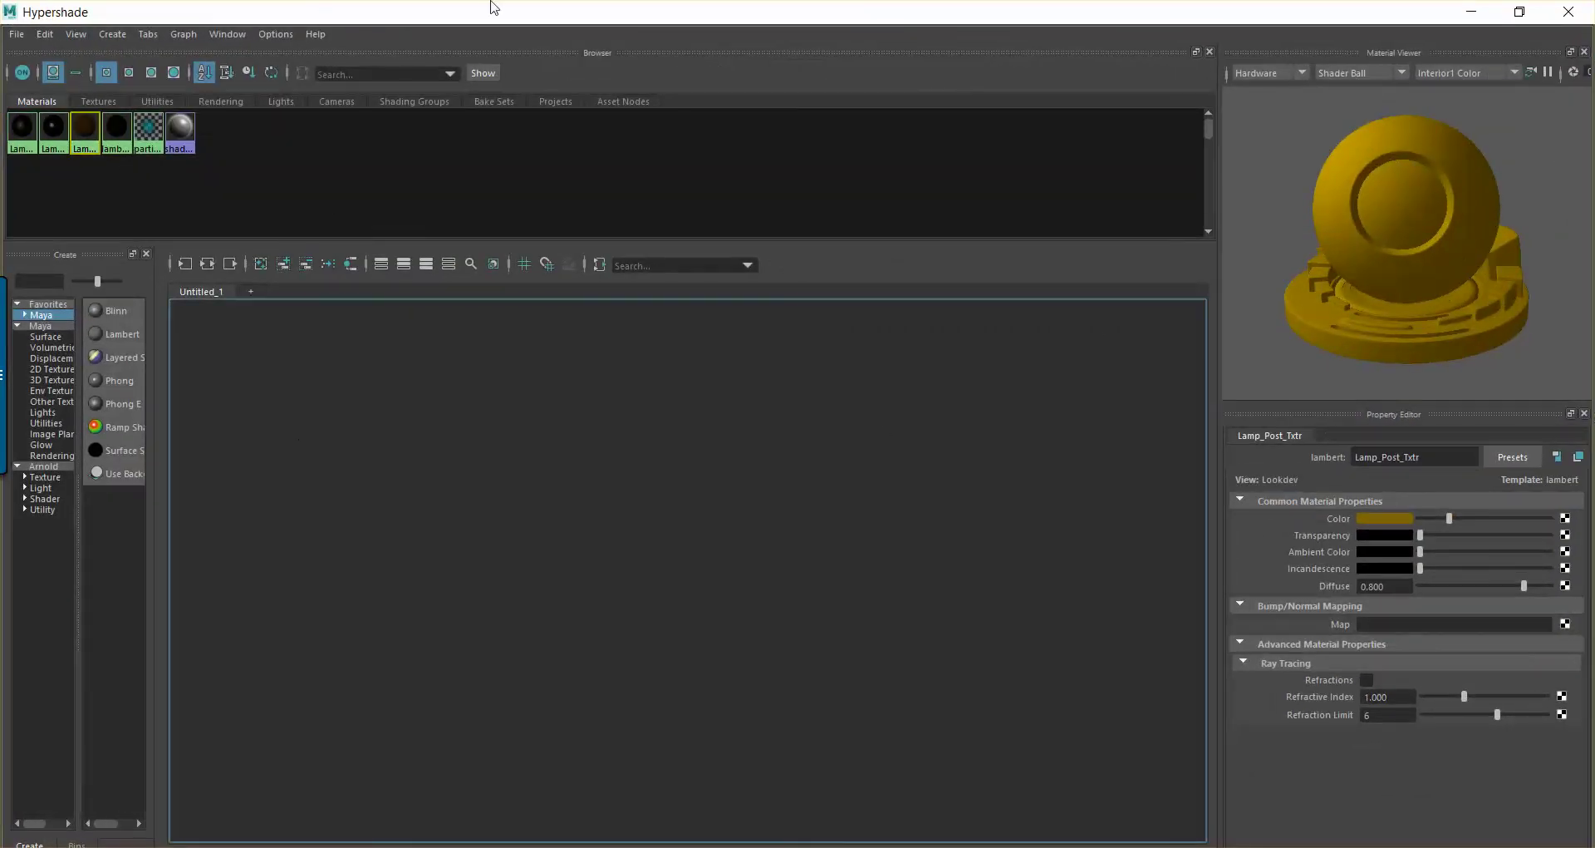
drag(155, 468, 289, 478)
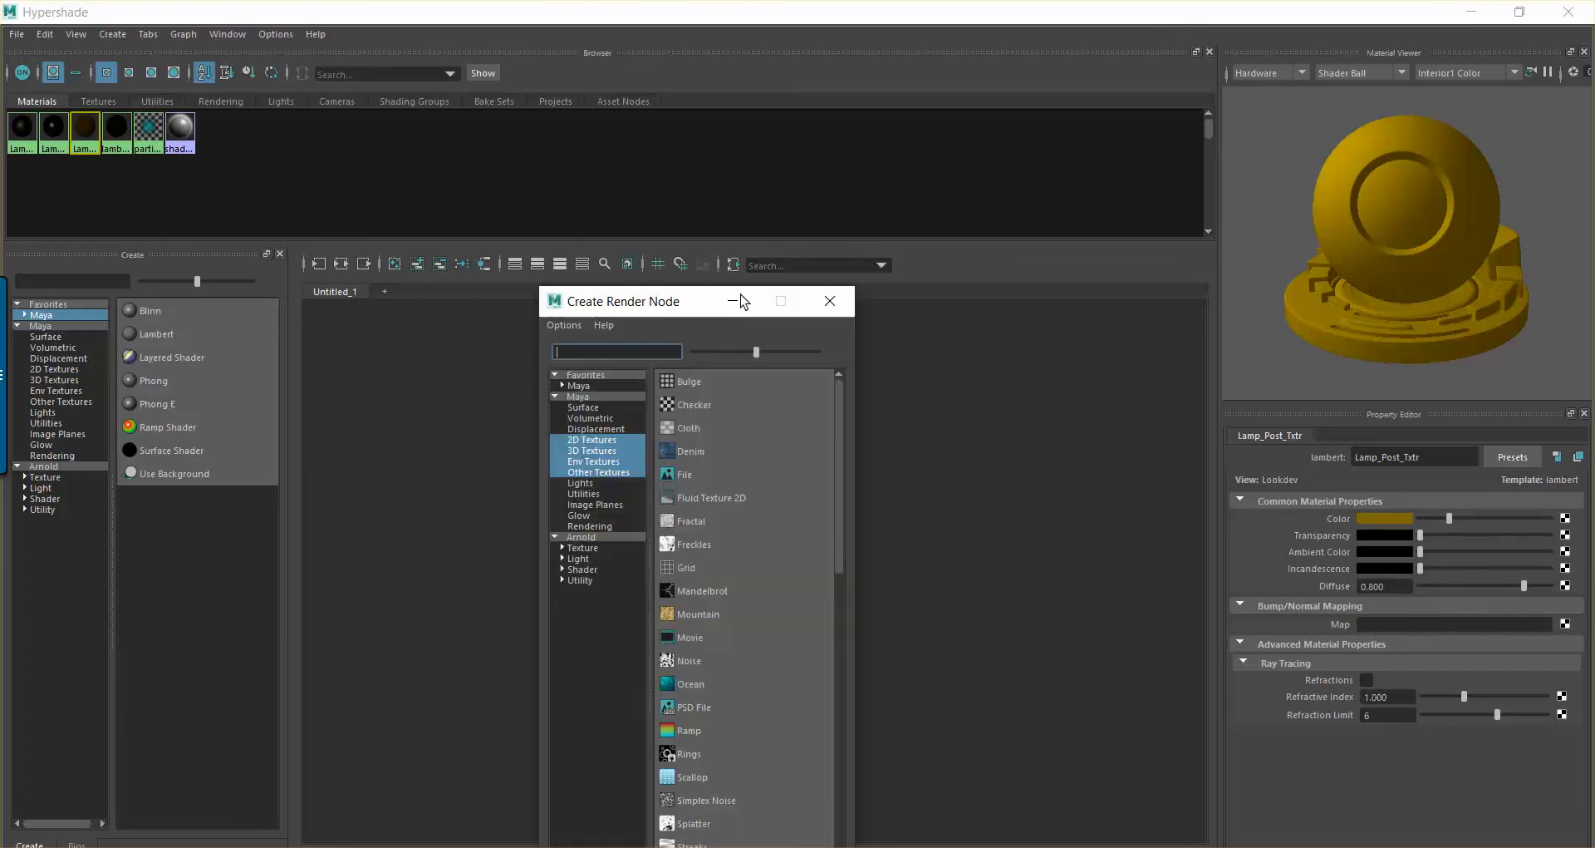
click(679, 473)
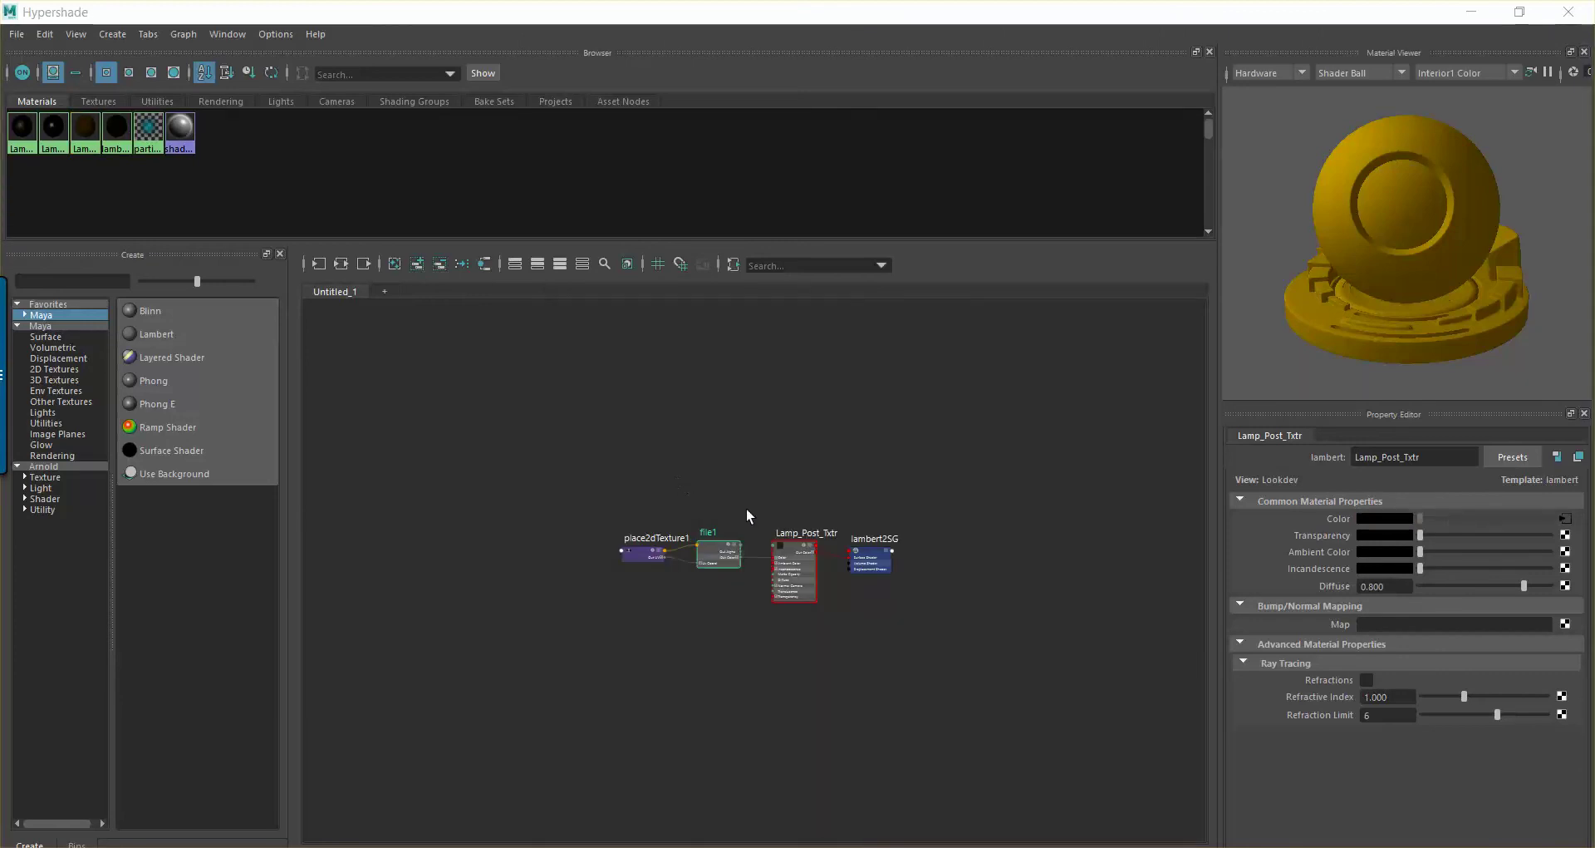
scroll(750, 509, up, 5)
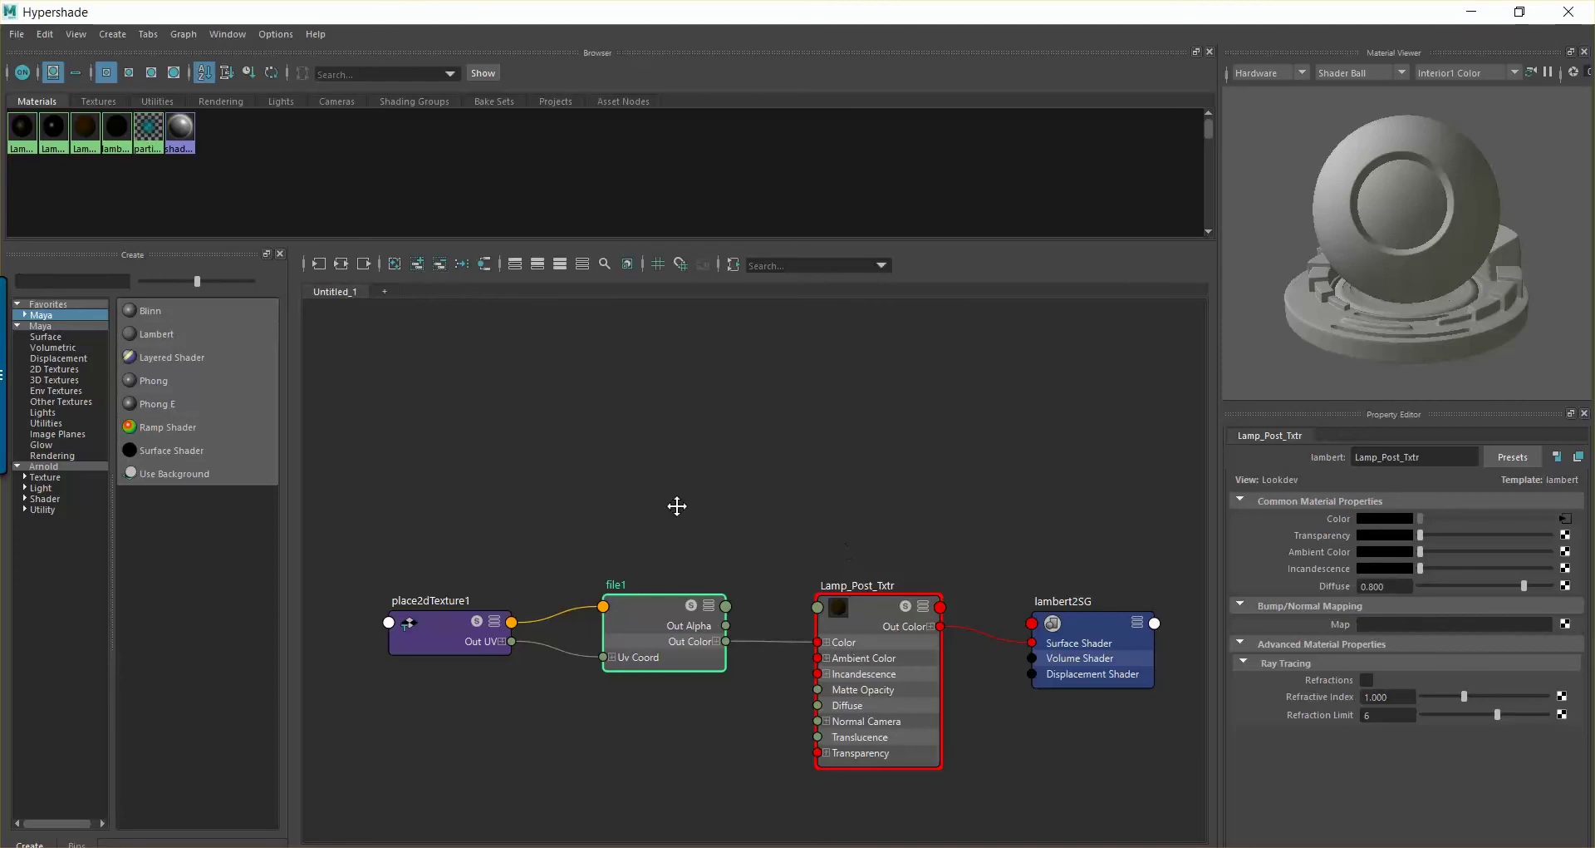
middle_drag(677, 506, 676, 413)
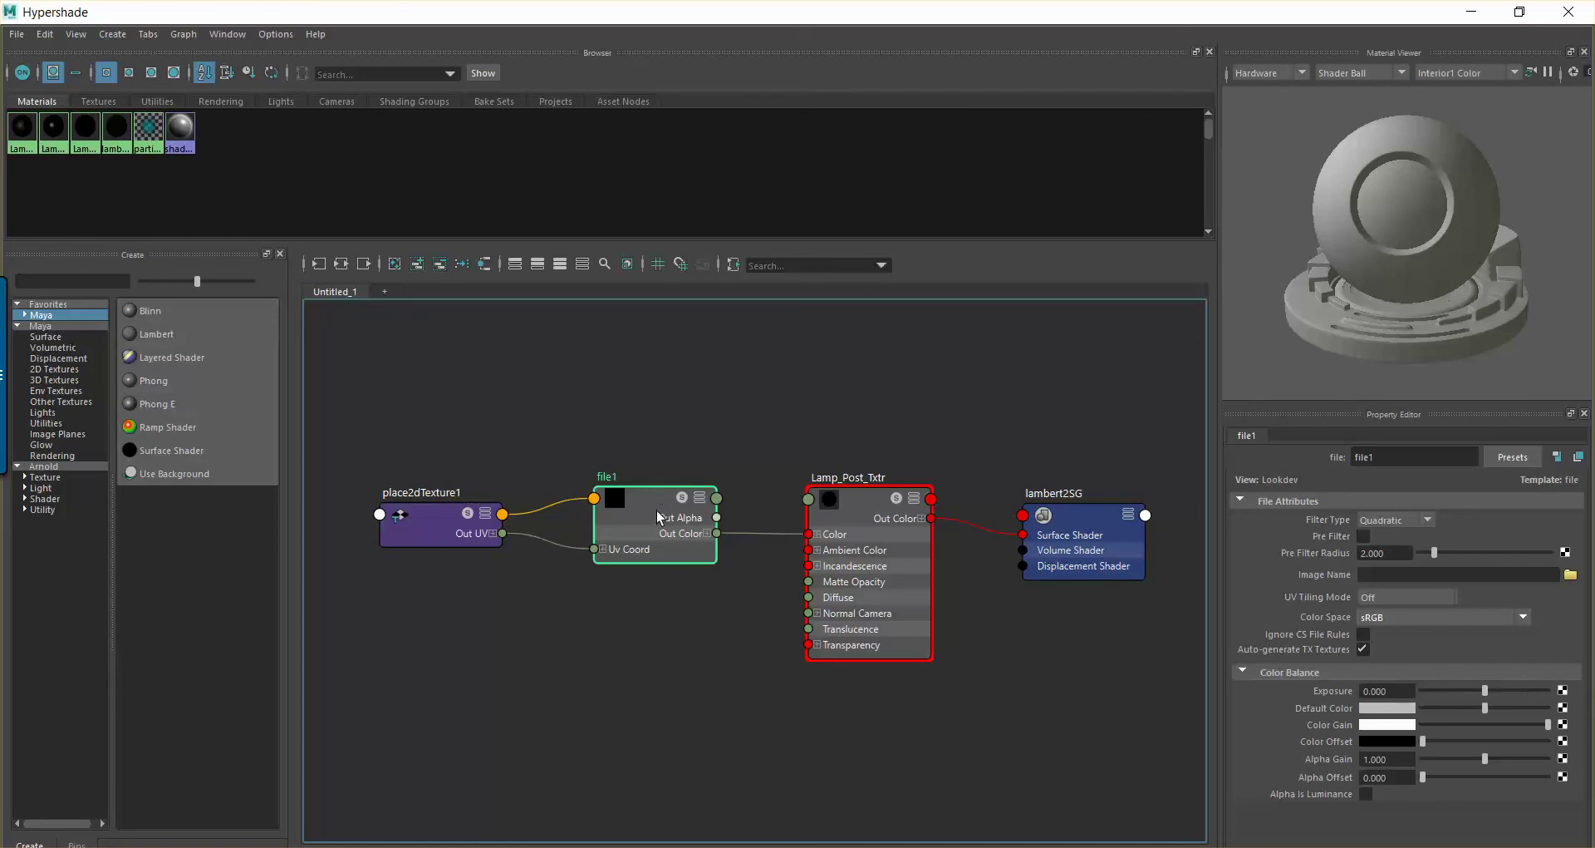
click(856, 493)
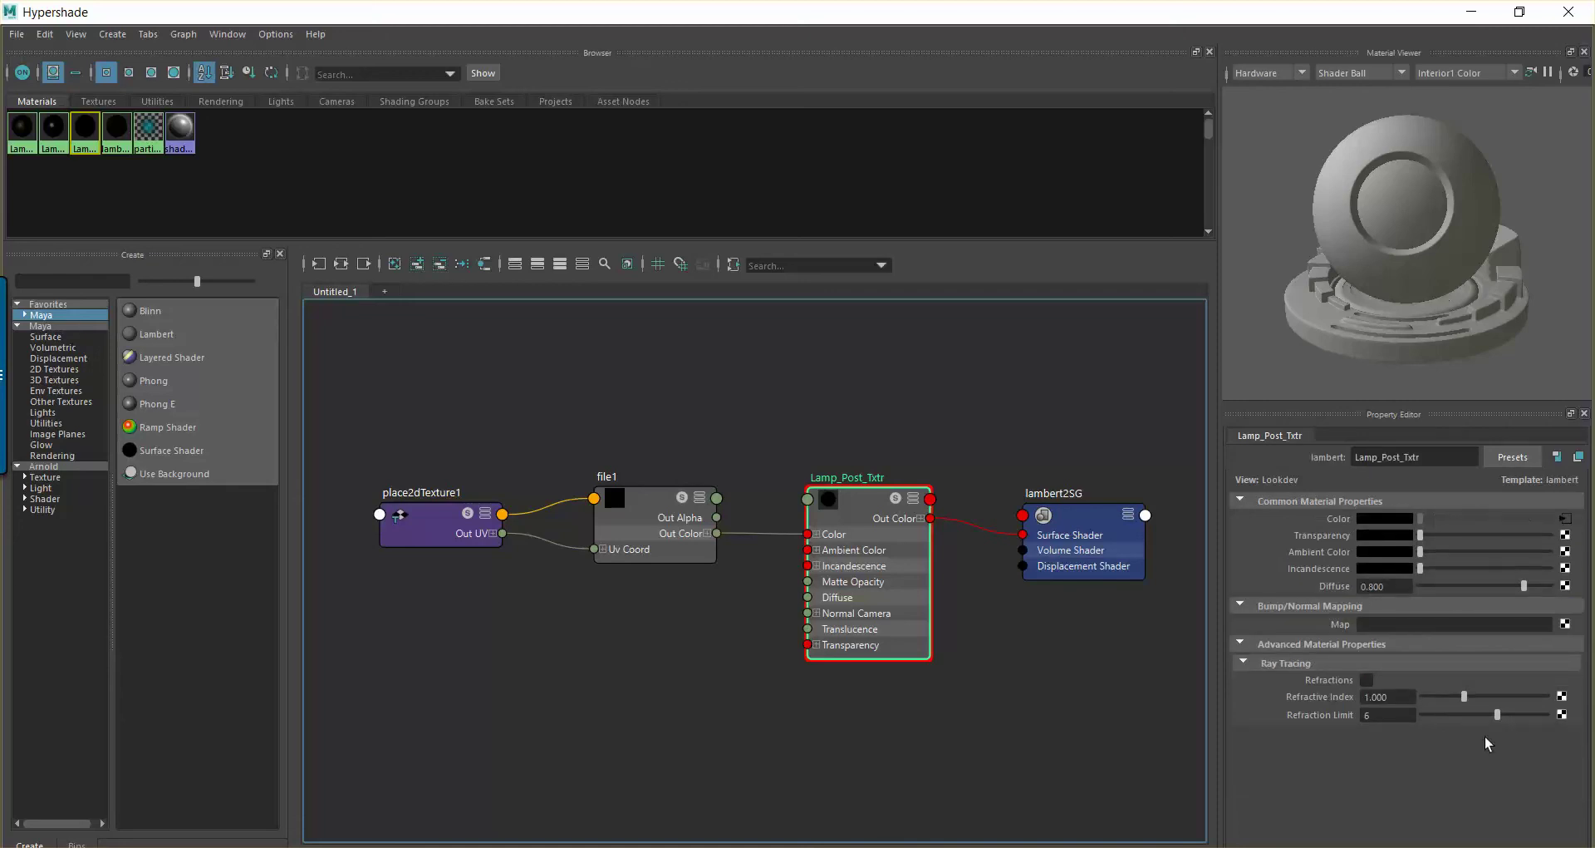
click(602, 498)
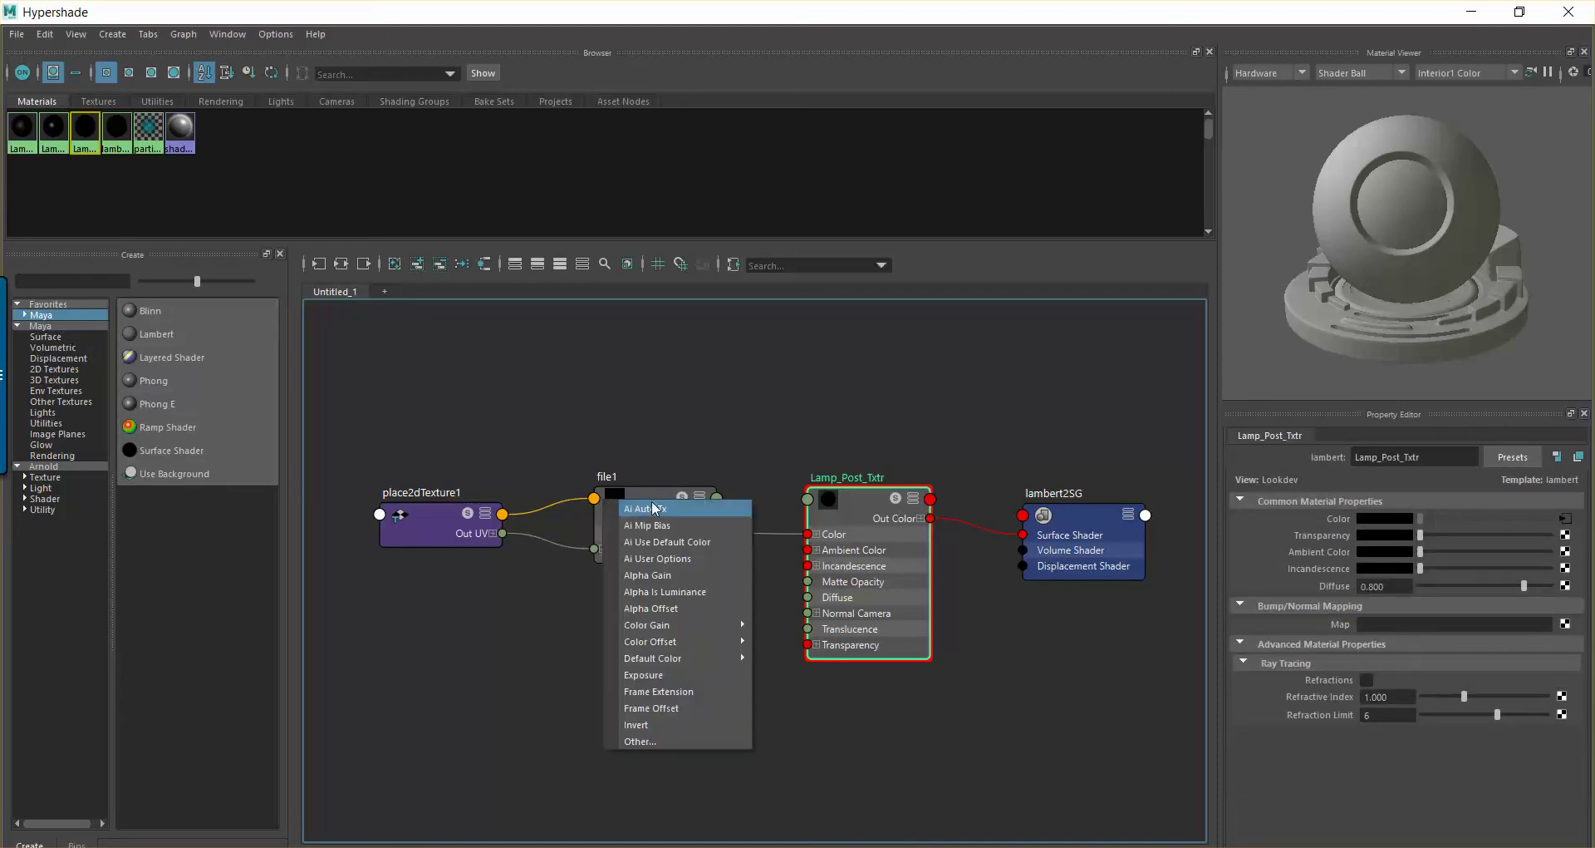
click(651, 485)
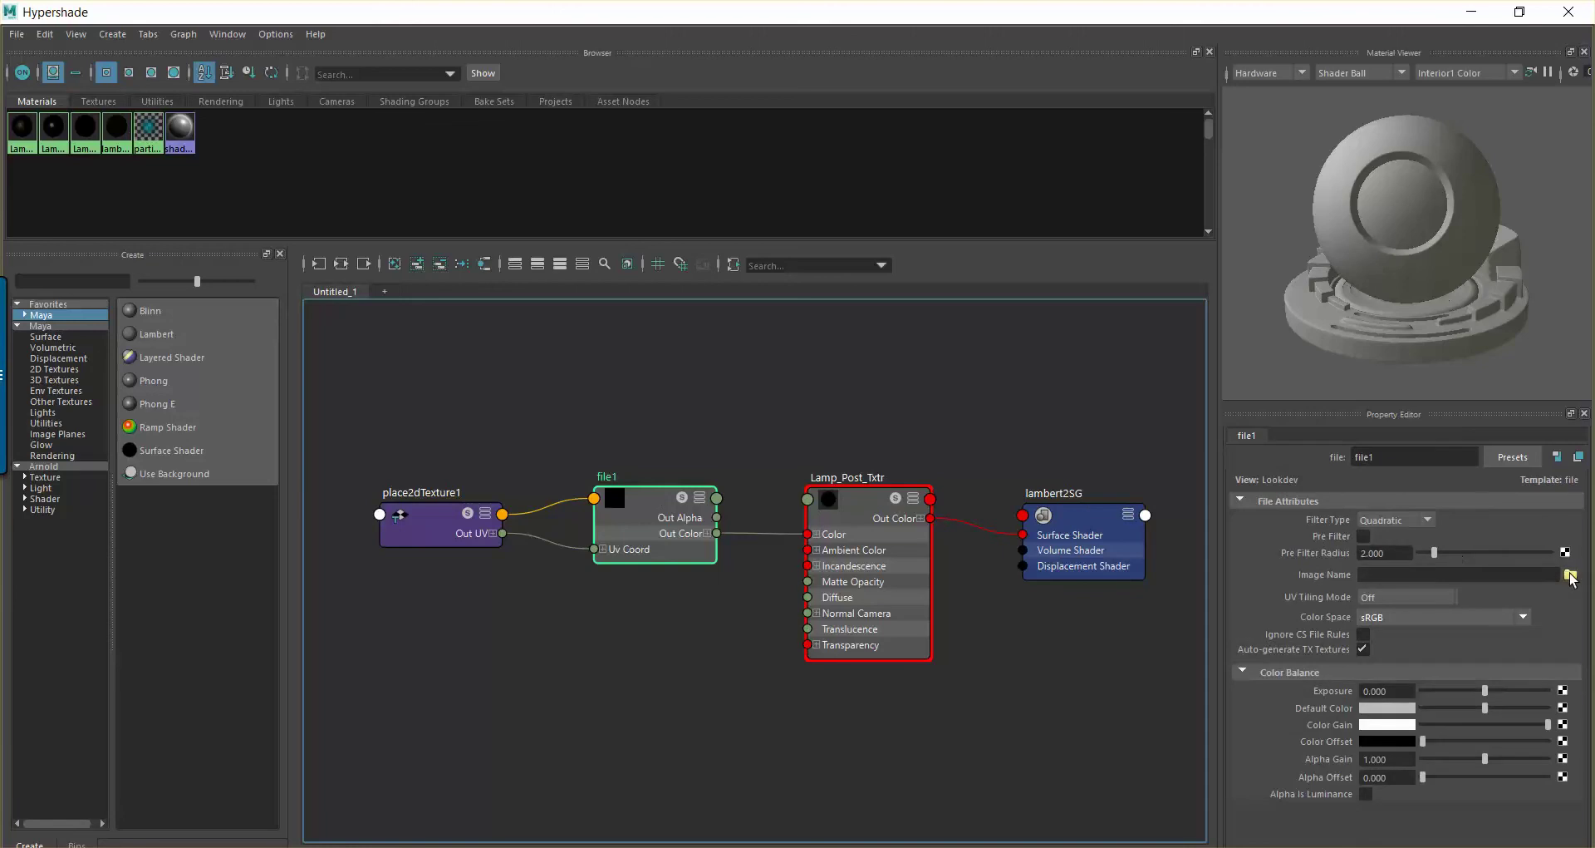
Load images\Textures\Wood\Wood Concrete.jpg as file1's Image Name
click(1570, 575)
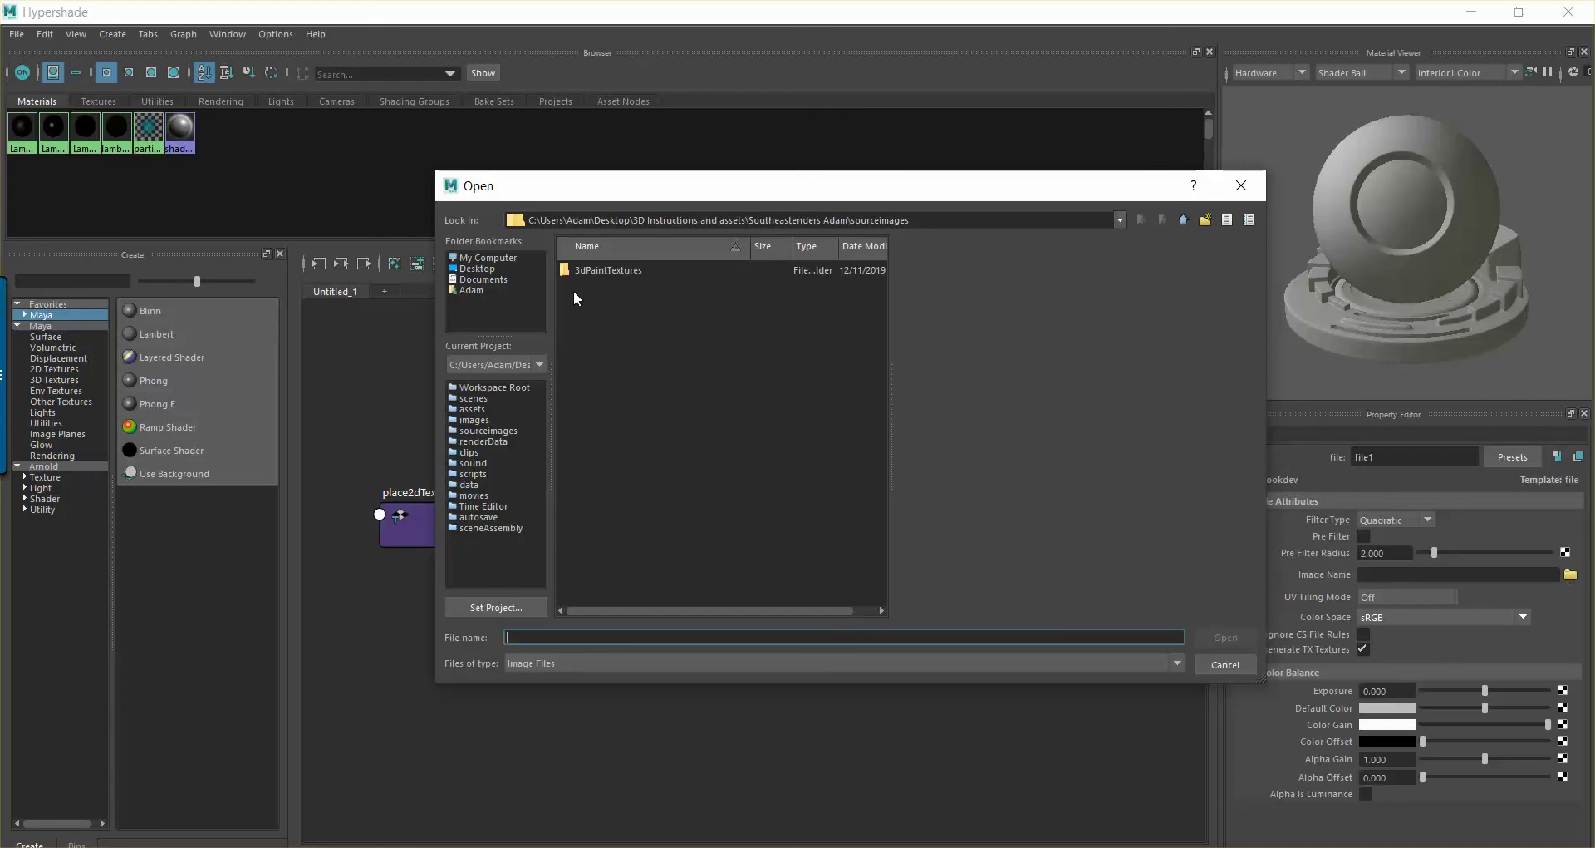
click(1120, 220)
click(653, 324)
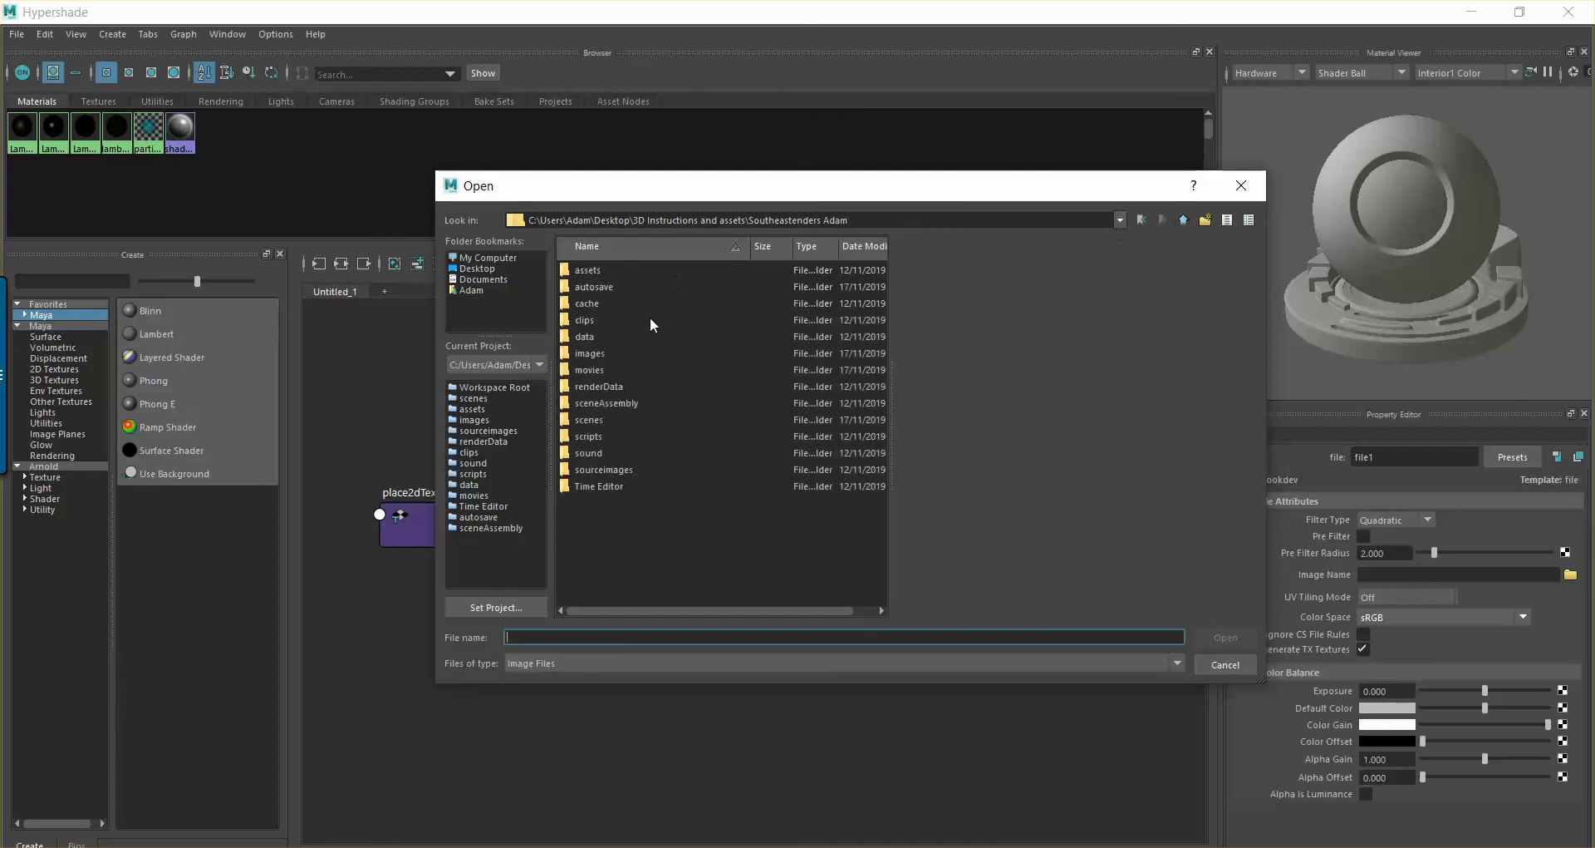
double_click(598, 354)
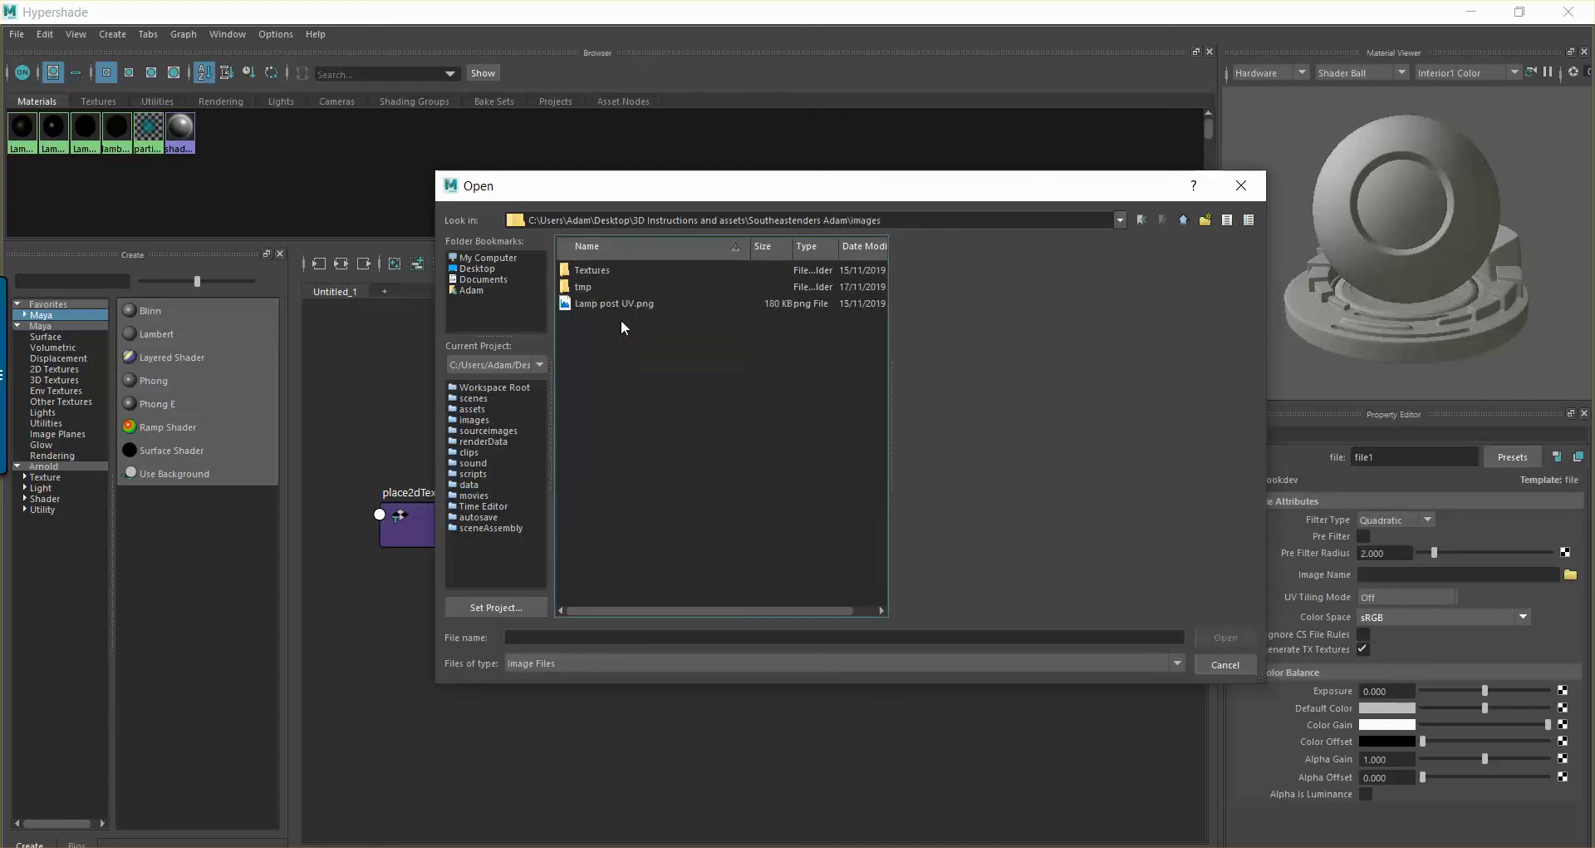
double_click(596, 270)
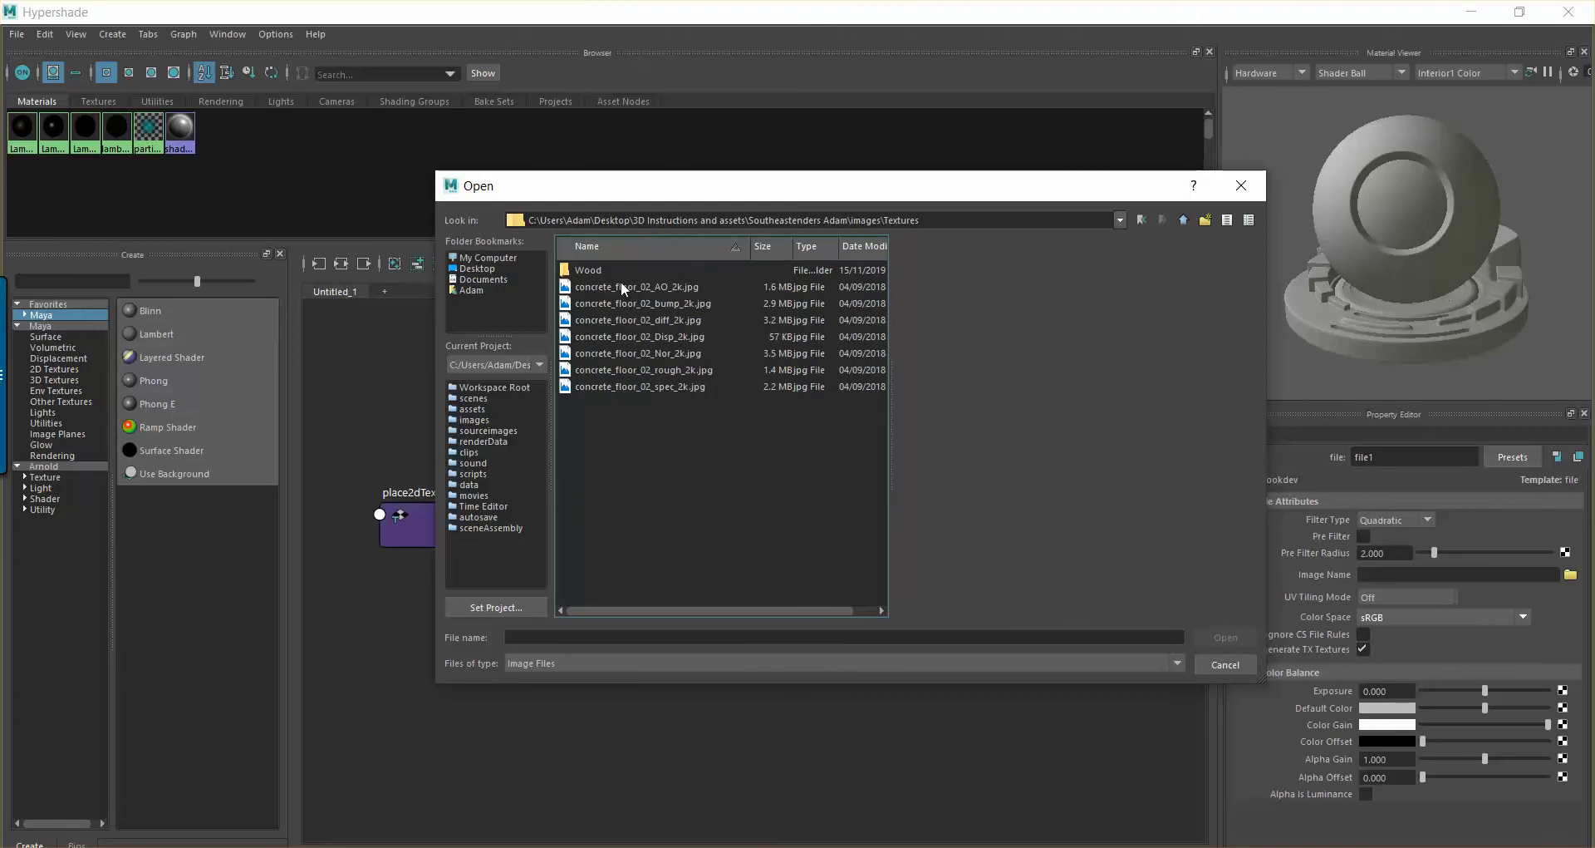
double_click(609, 272)
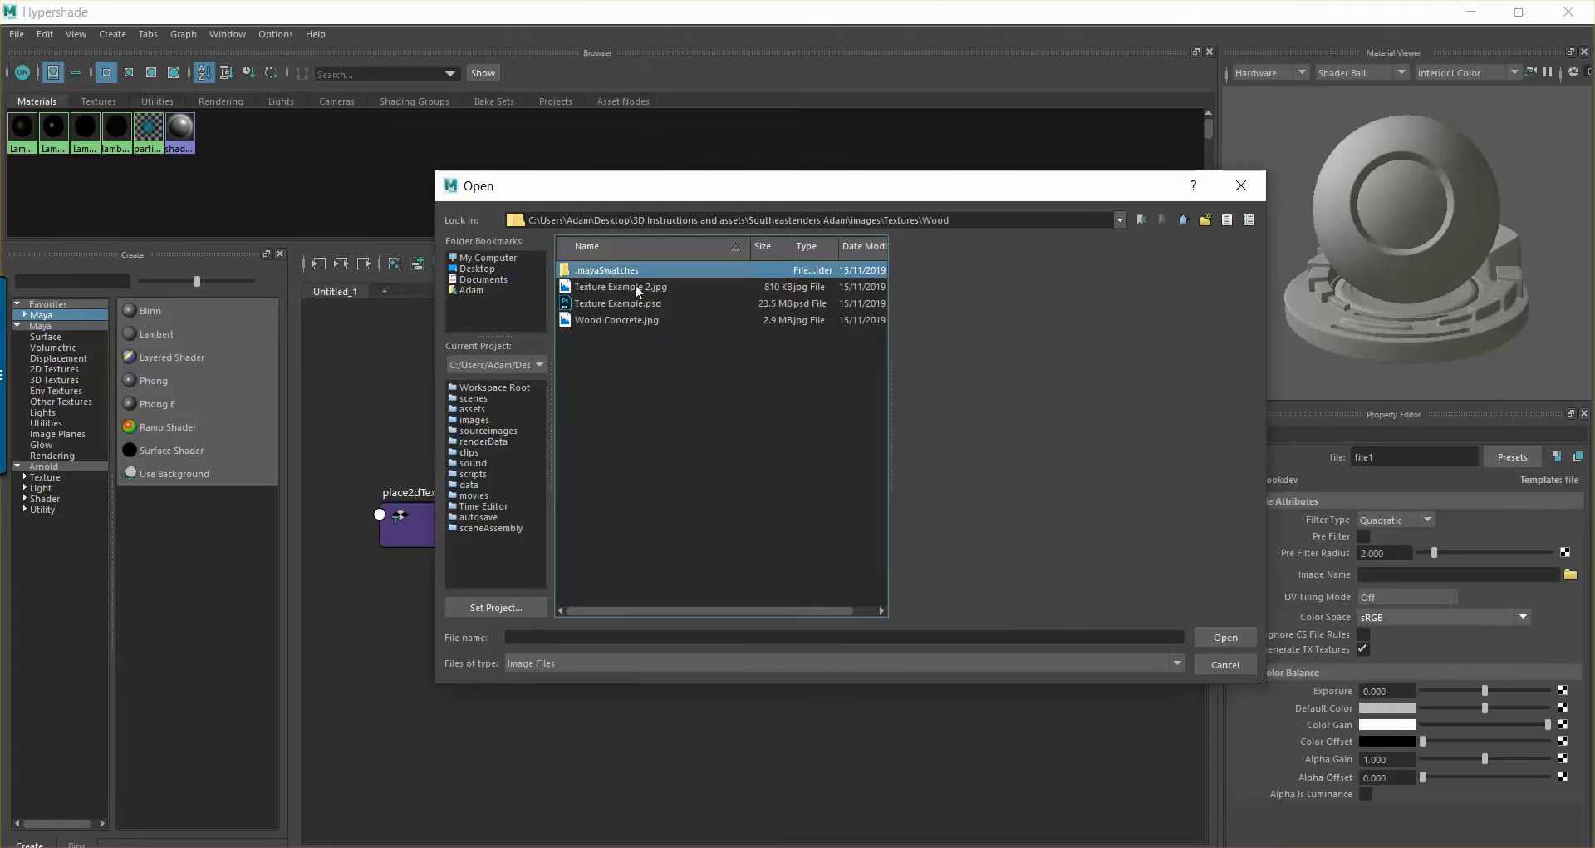
click(630, 322)
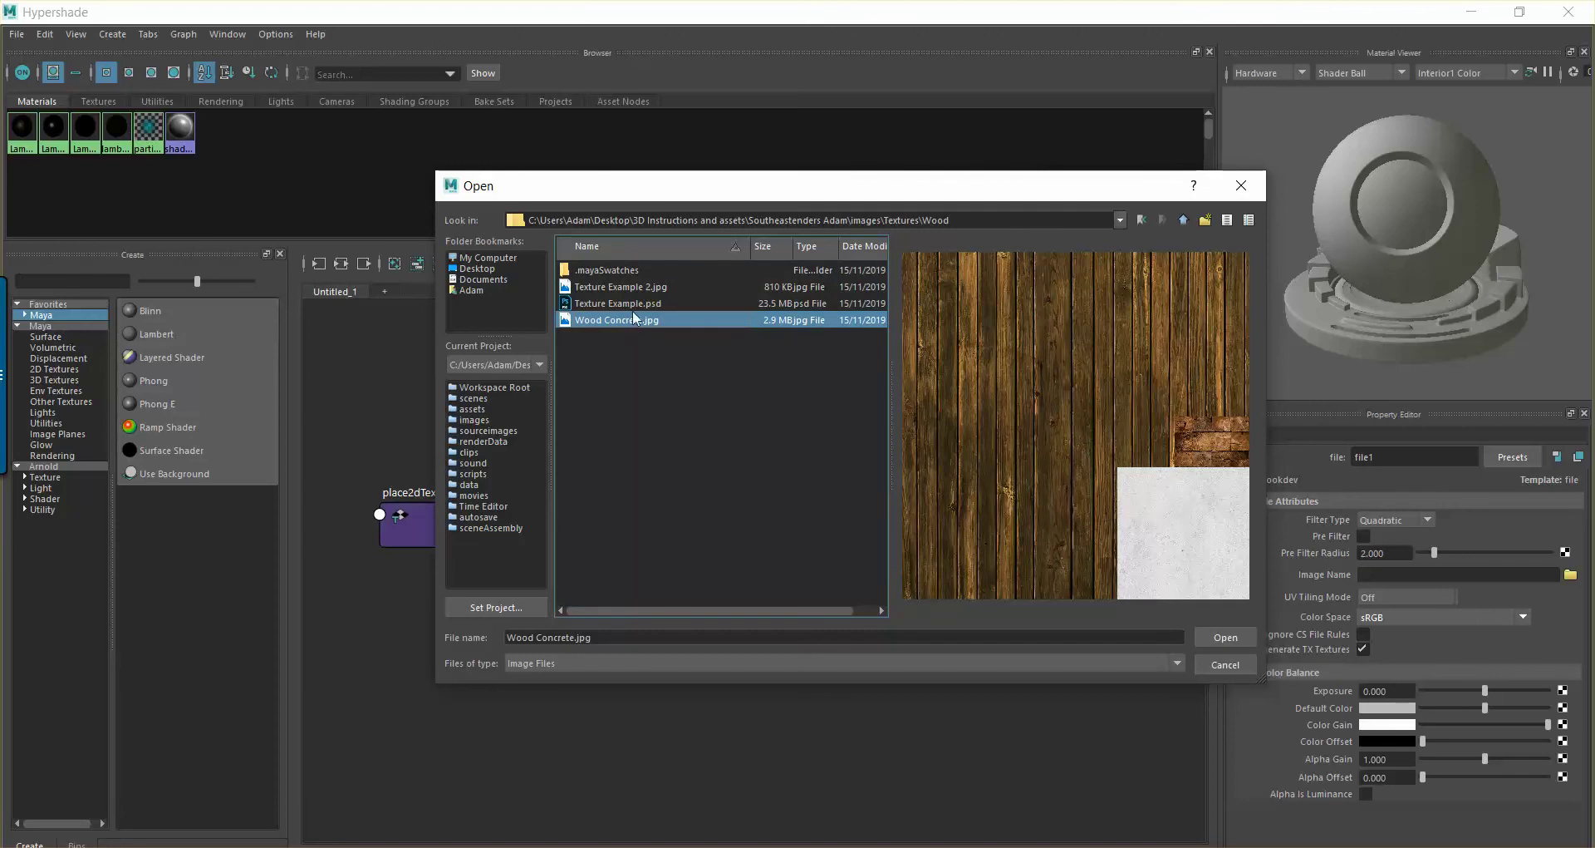
click(1226, 638)
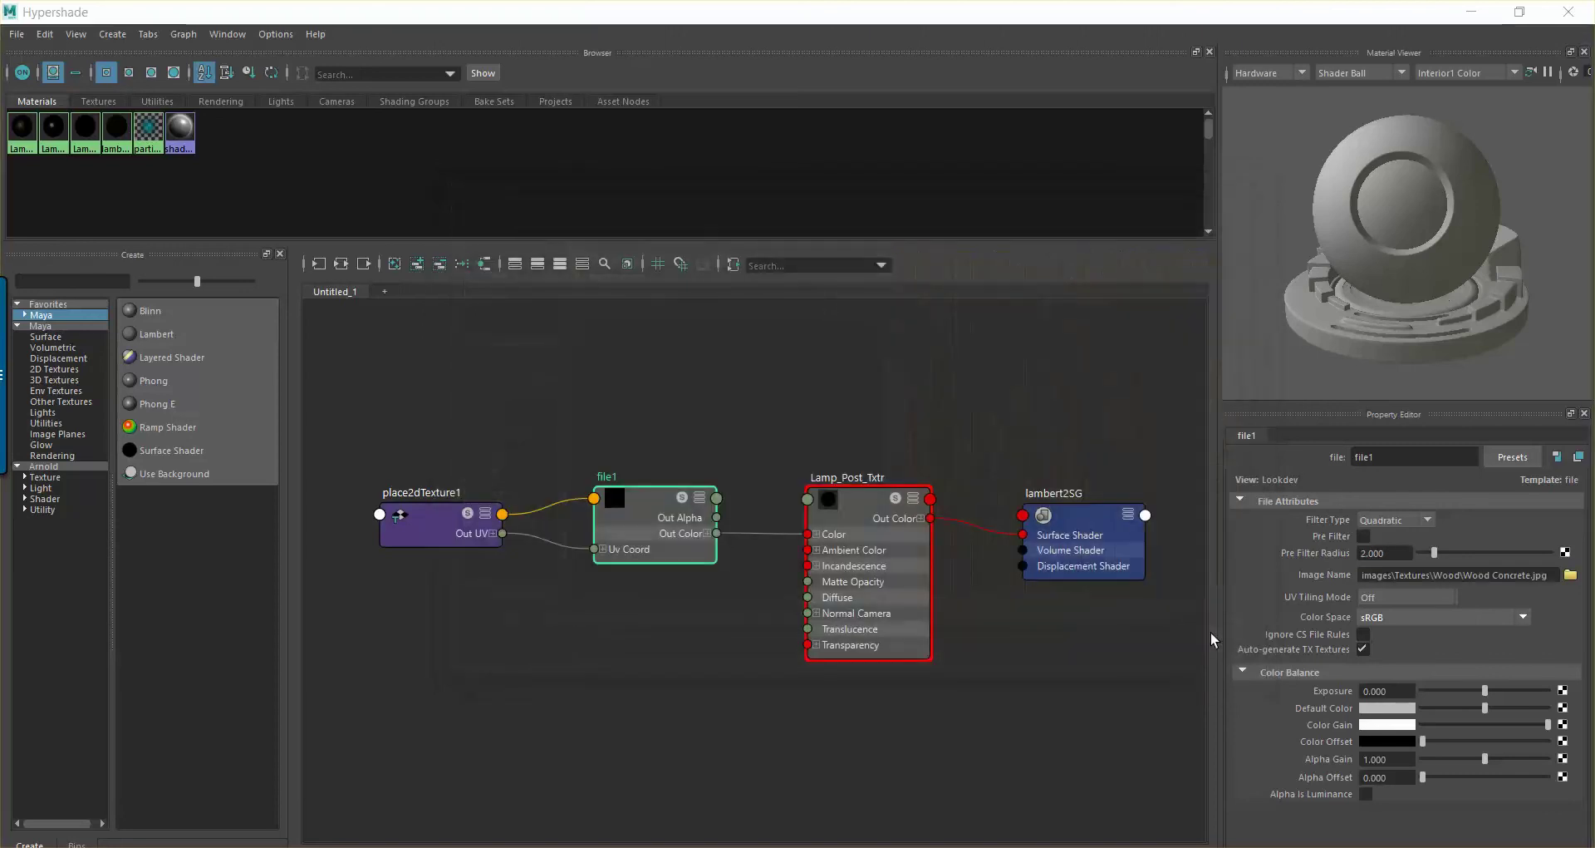
Restore the Hypershade to a window, tuck away the UV Editor and enable Hardware Texturing
drag(1041, 11, 1291, 262)
click(726, 288)
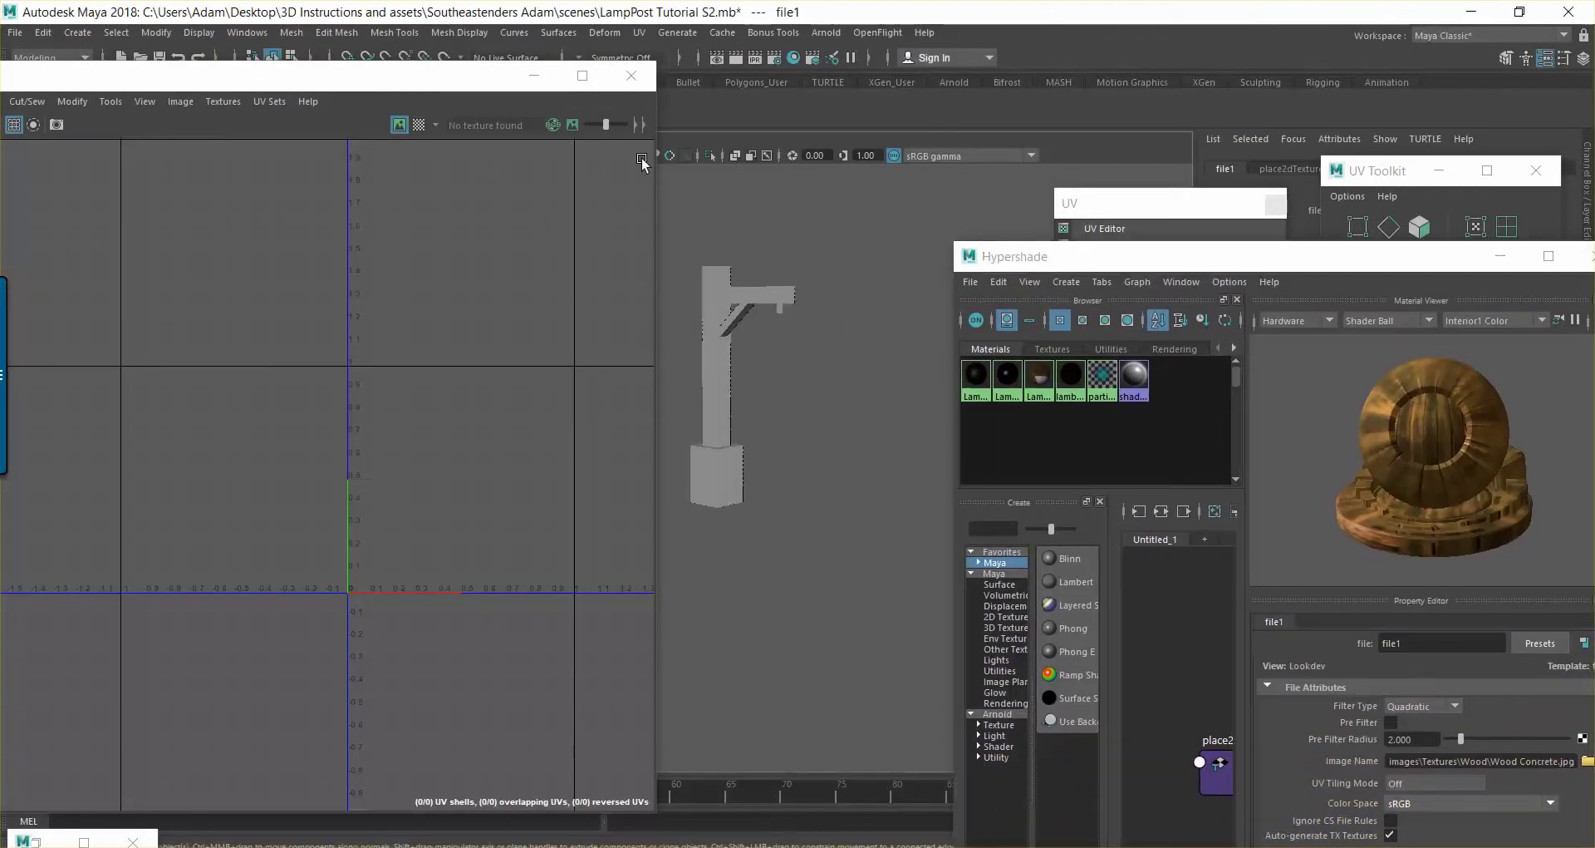
click(533, 79)
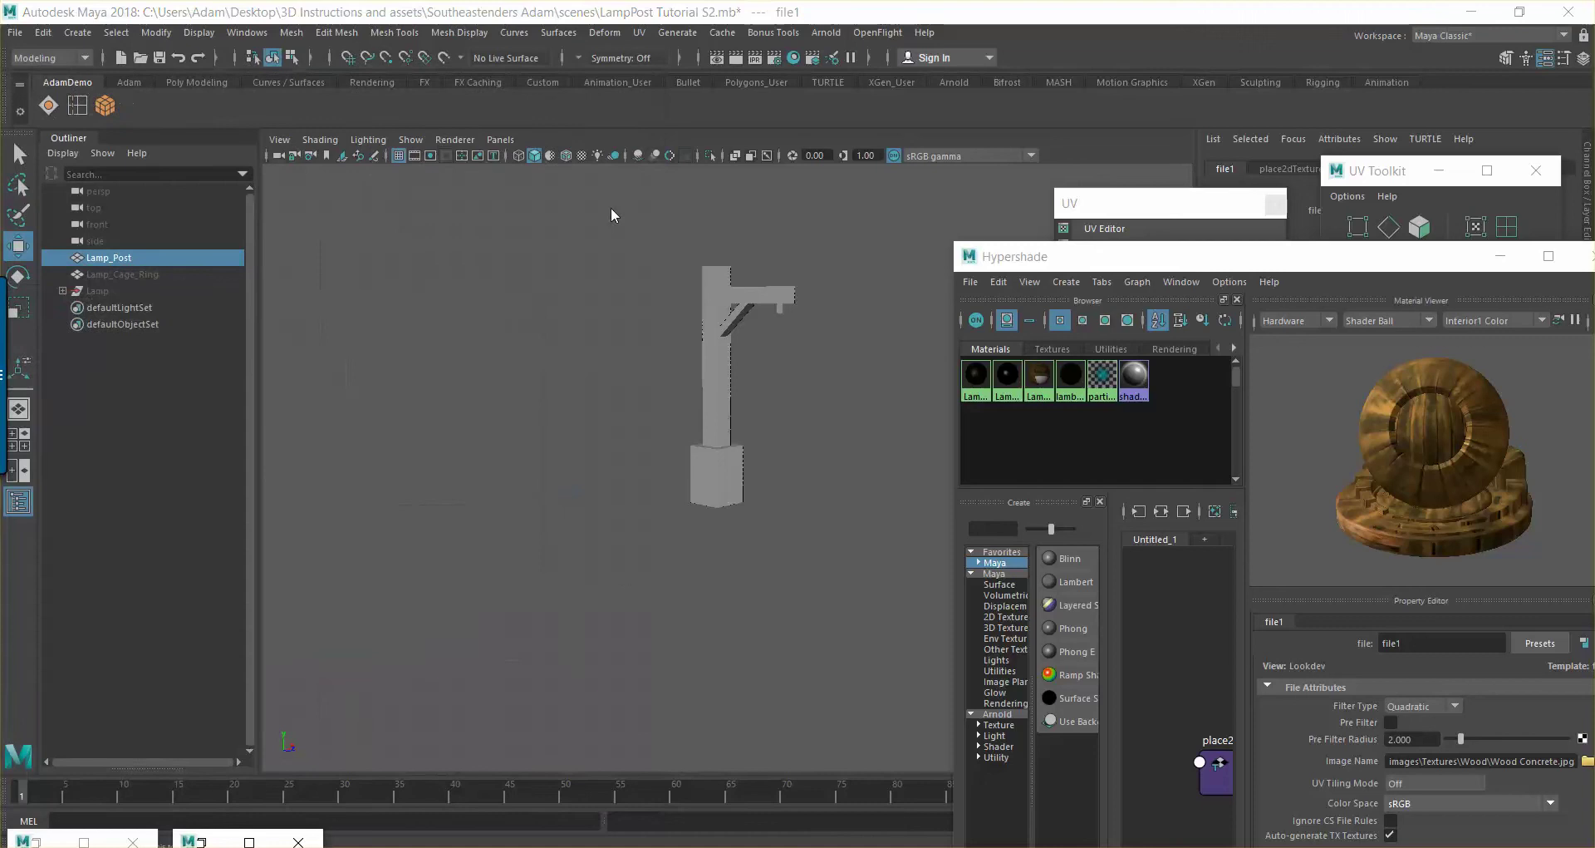
click(331, 142)
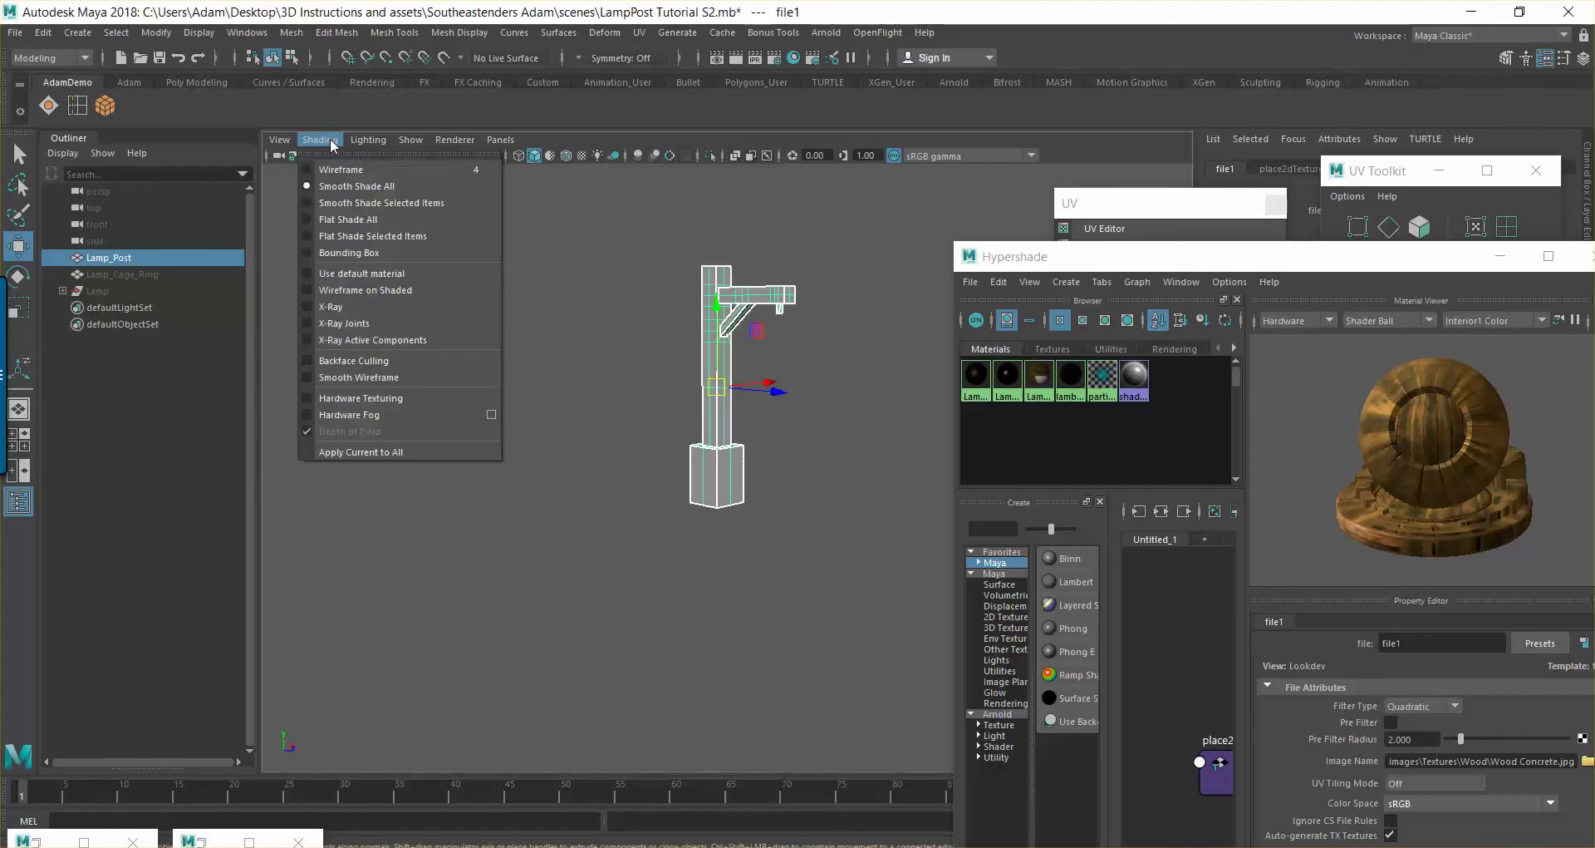
click(309, 398)
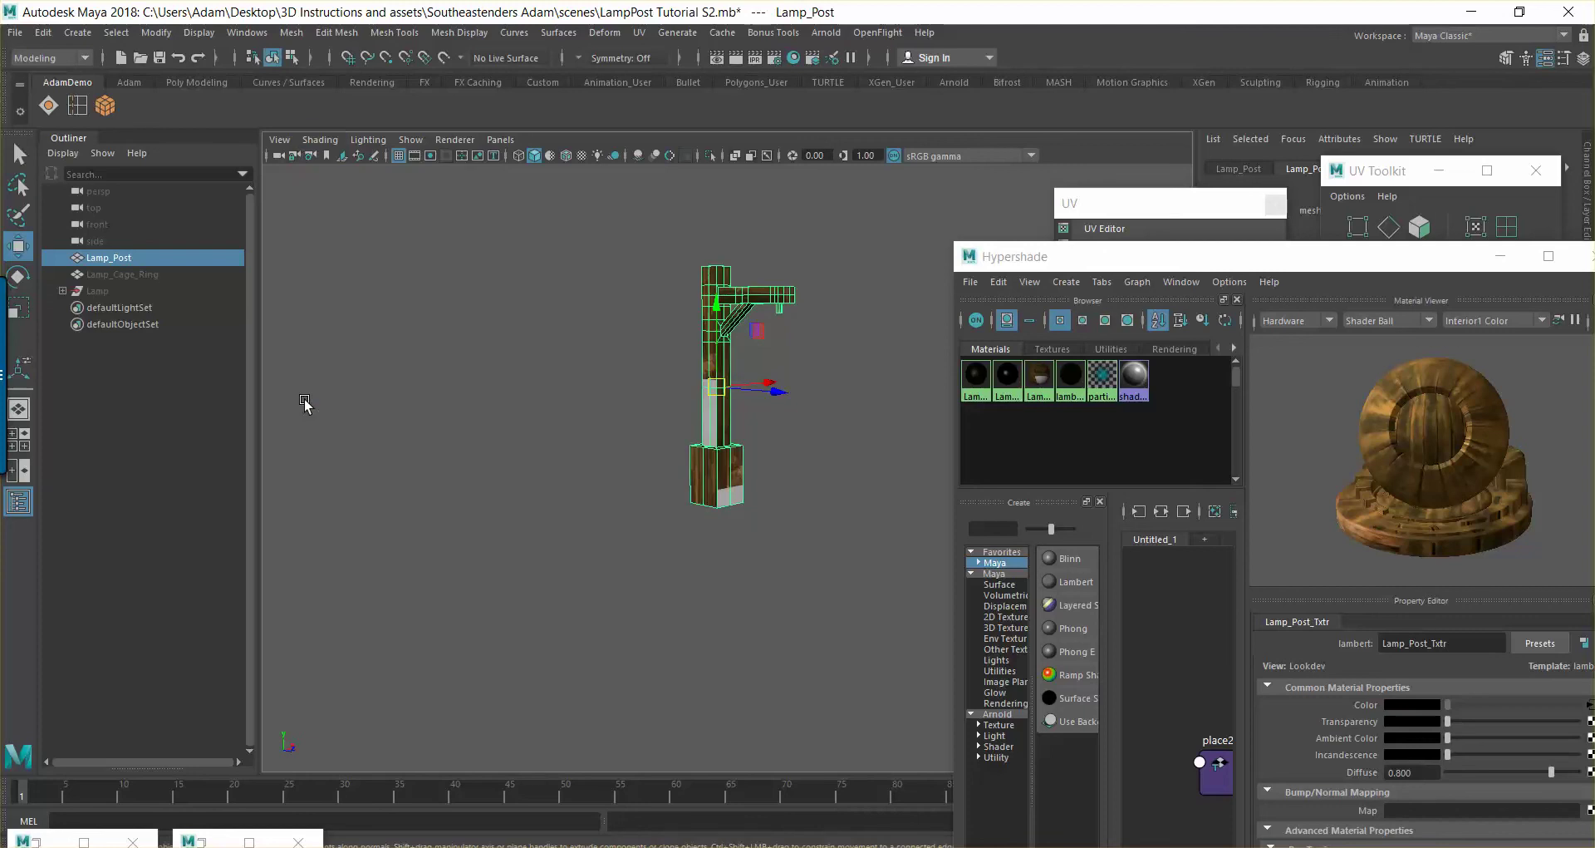
Orbit around the wood-textured post, then bring the UV Editor back on screen
scroll(729, 502, up, 5)
scroll(759, 455, down, 5)
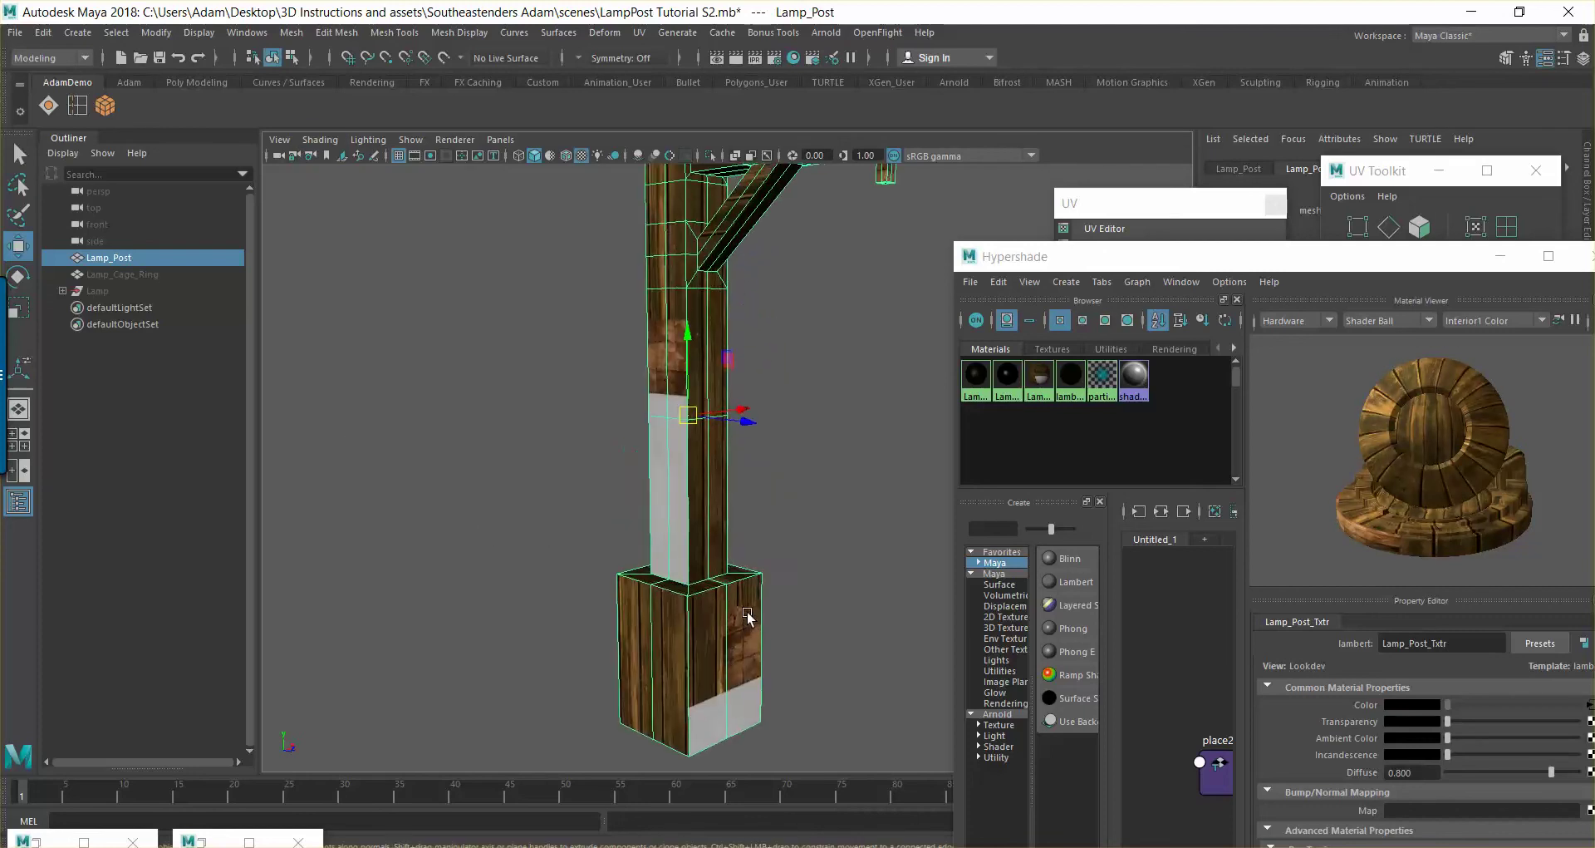
click(764, 515)
scroll(770, 505, down, 3)
alt+drag(770, 504, 686, 457)
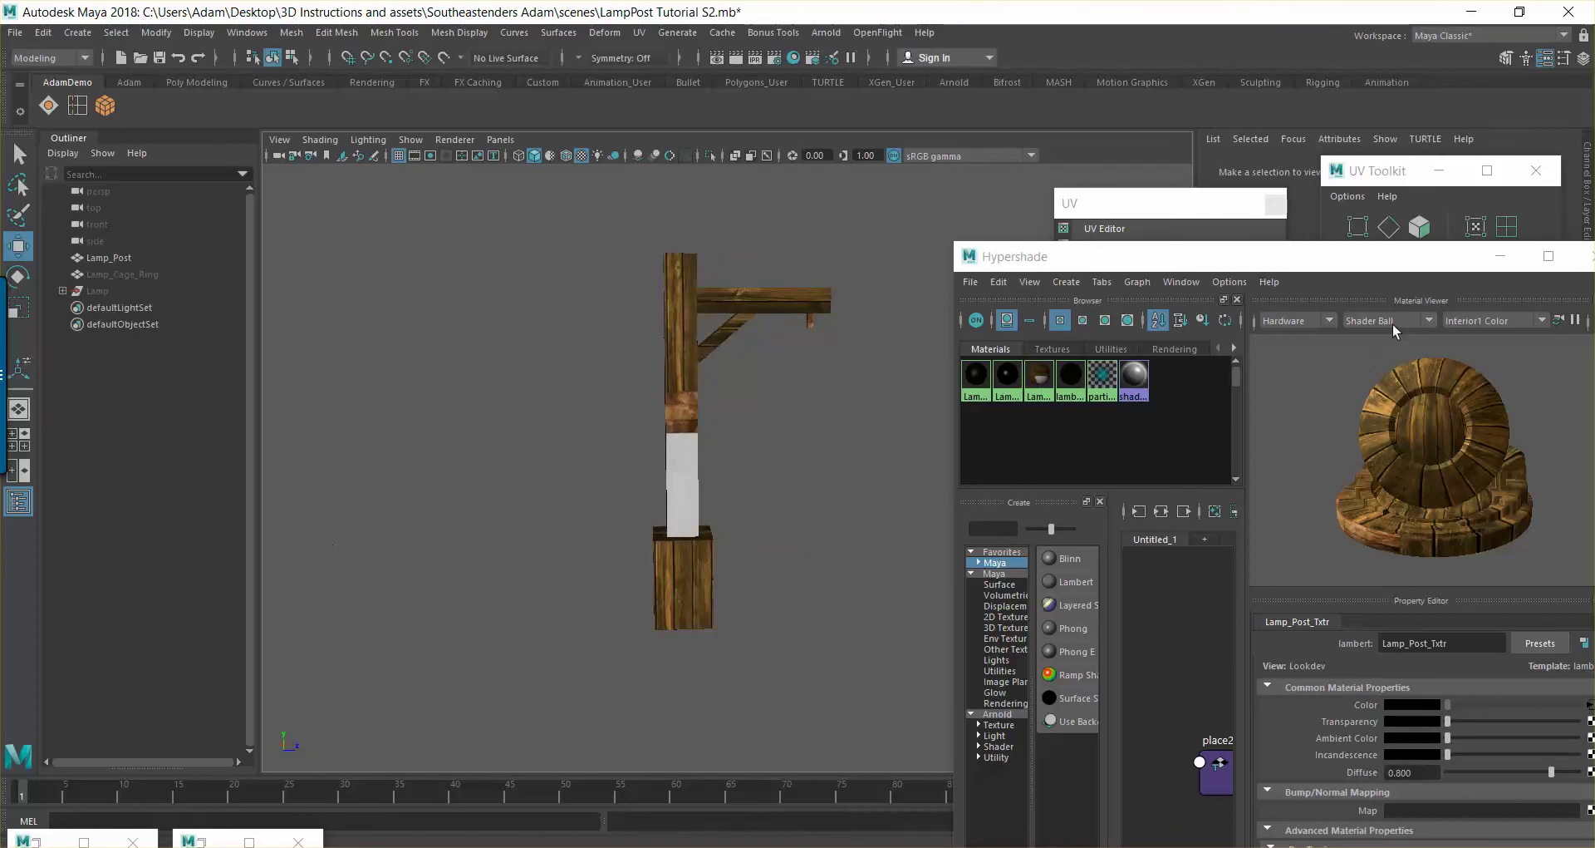
click(1507, 259)
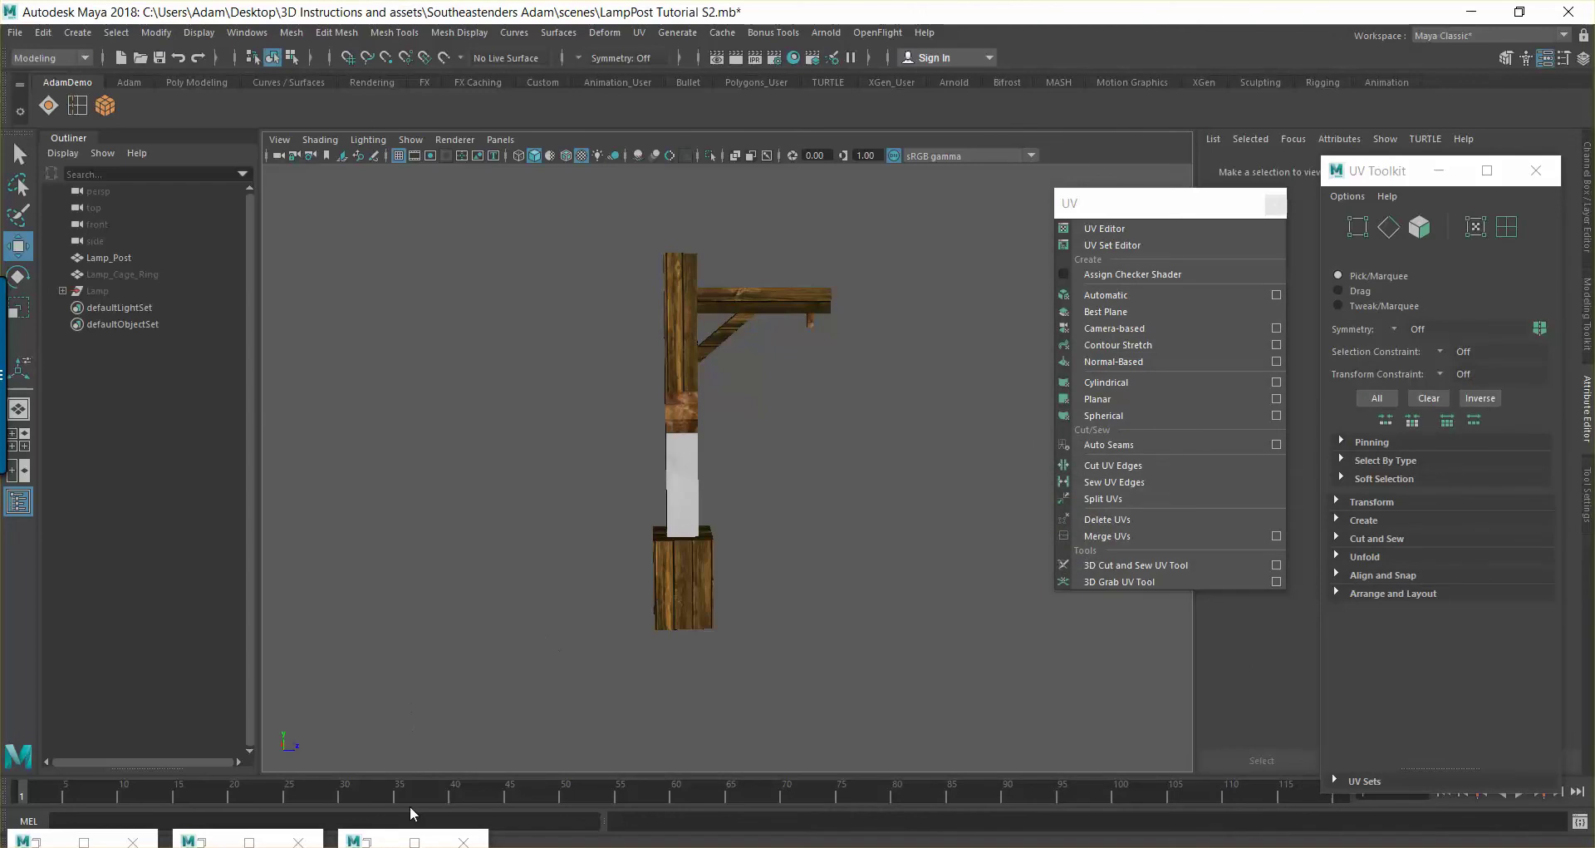
click(249, 841)
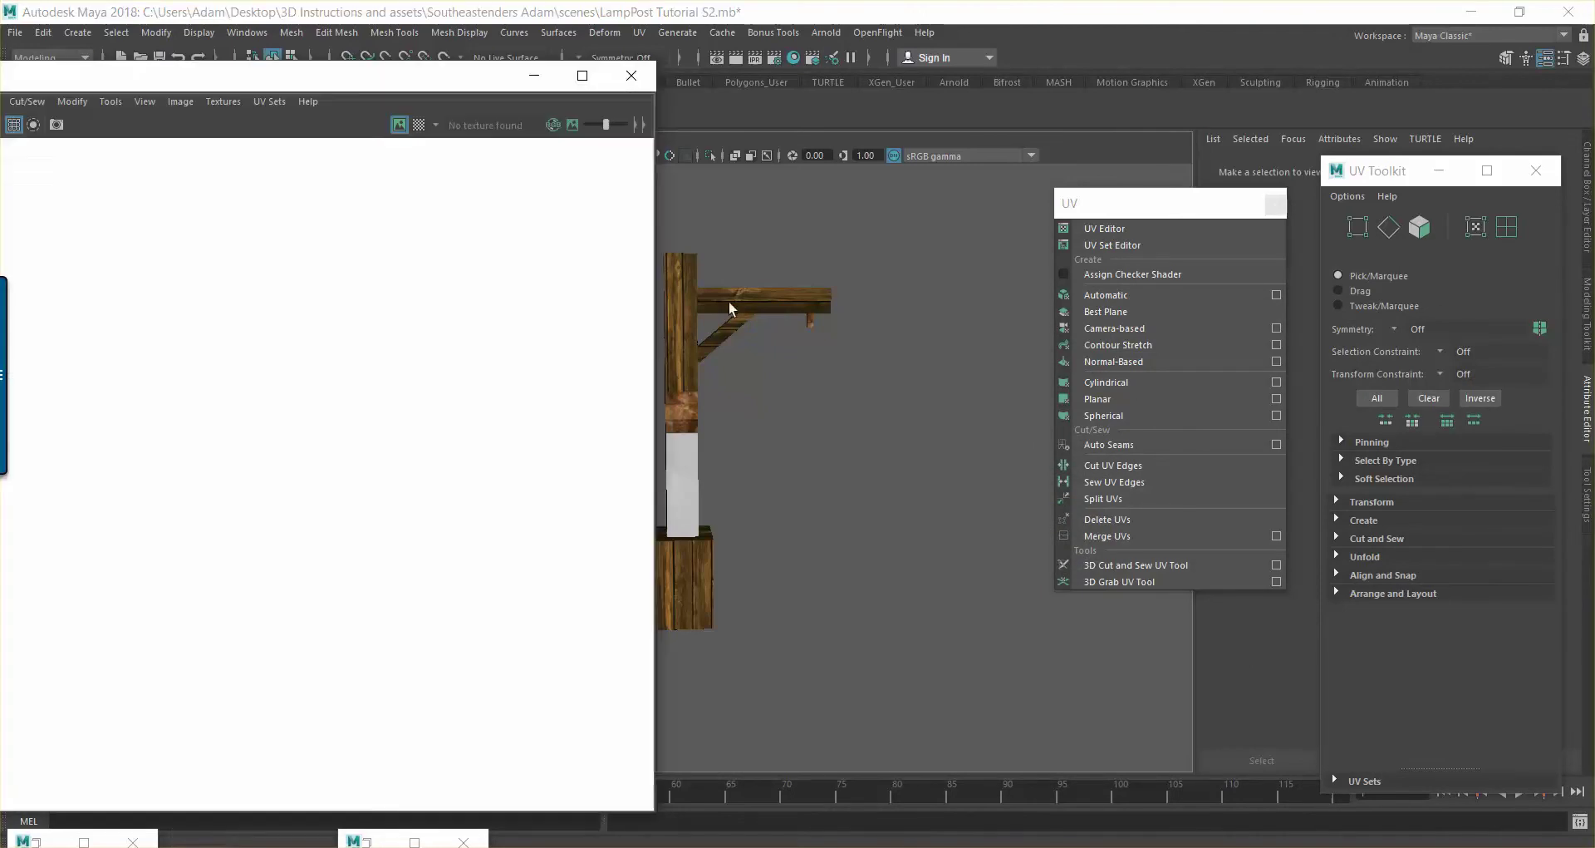
Select the lamp post and pick the long post strip's whole UV shell in face mode
drag(401, 81, 379, 108)
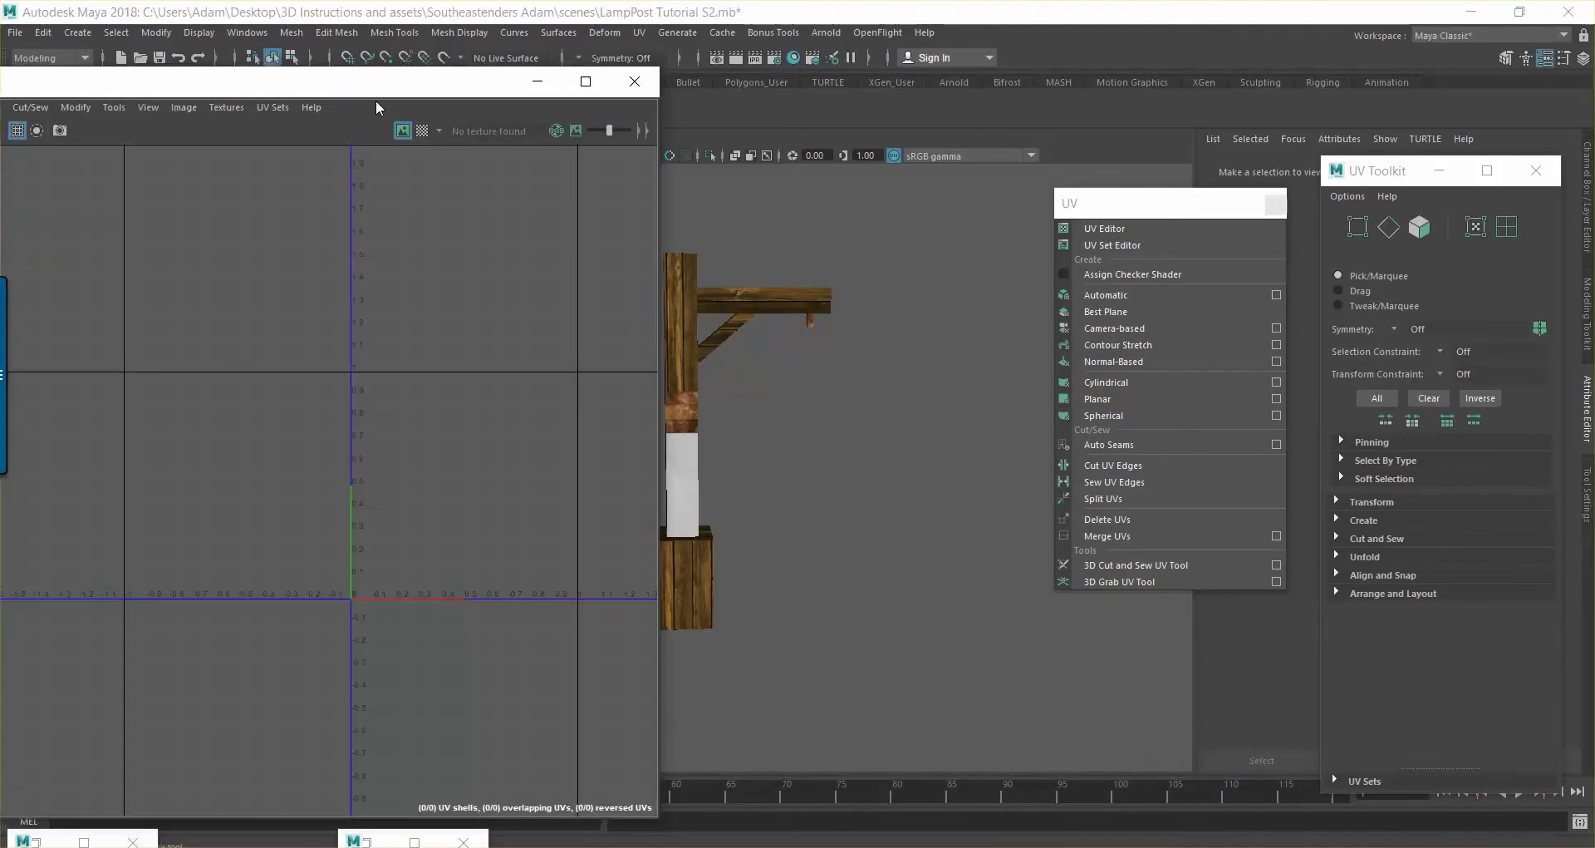
click(704, 312)
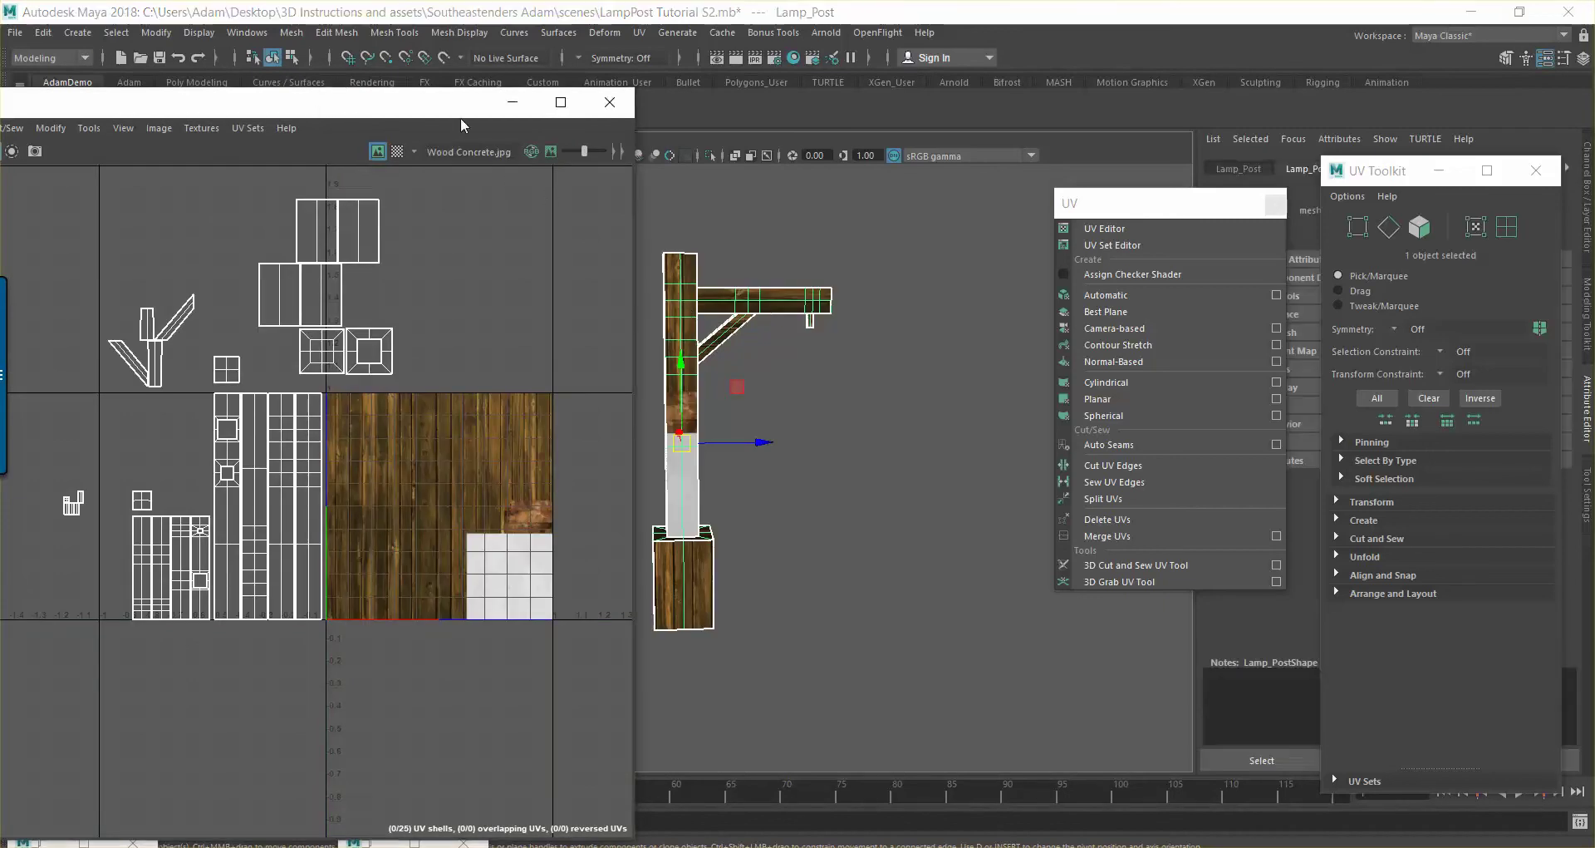
drag(460, 103, 904, 65)
scroll(849, 285, down, 2)
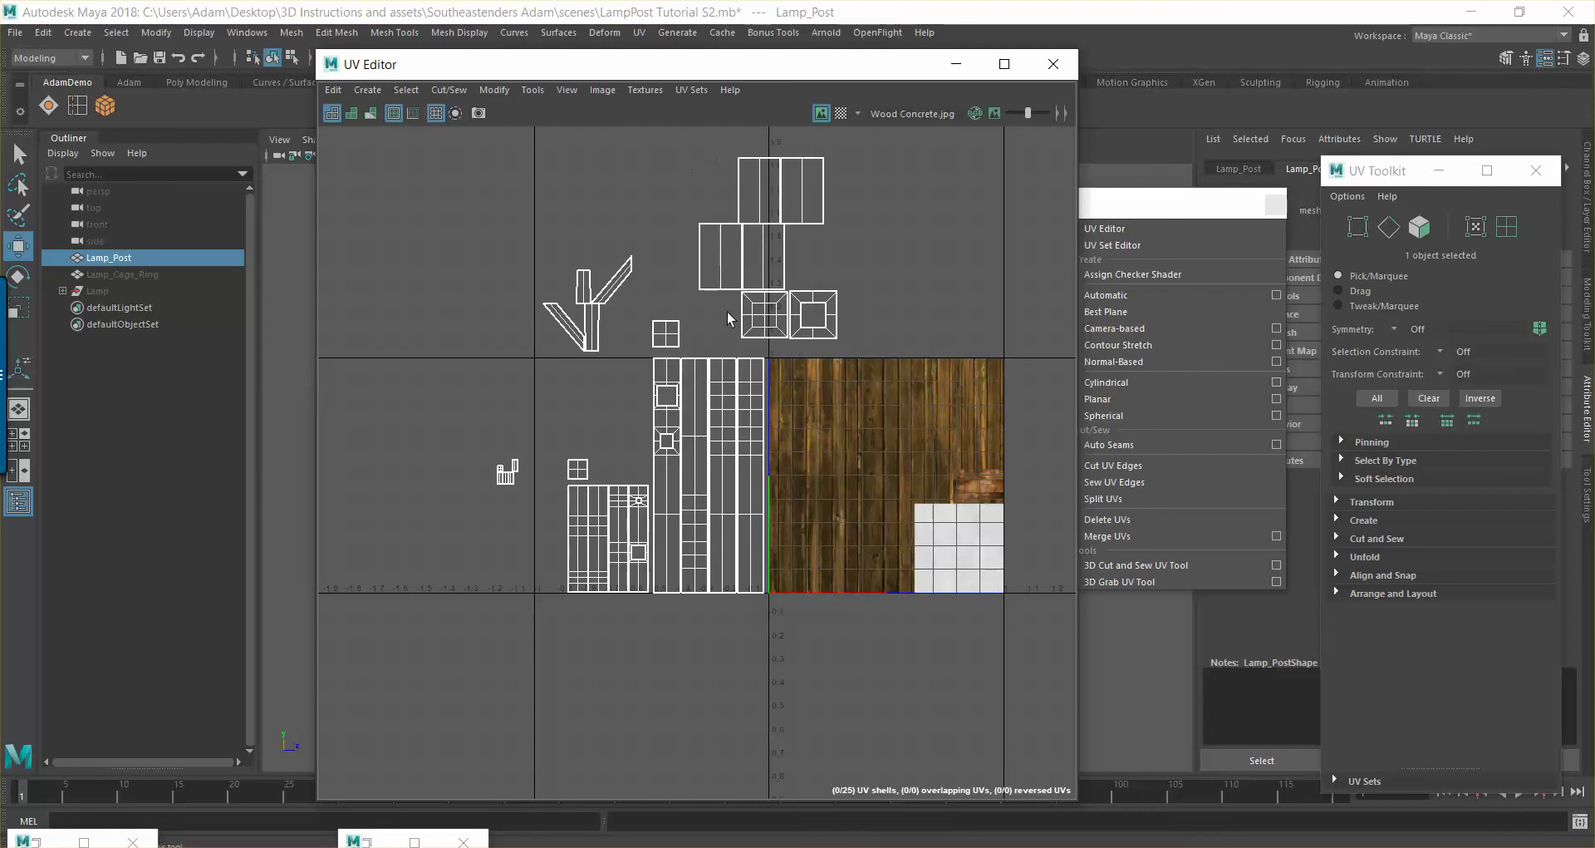
right_click(758, 383)
right_drag(758, 418, 759, 413)
click(758, 378)
click(758, 372)
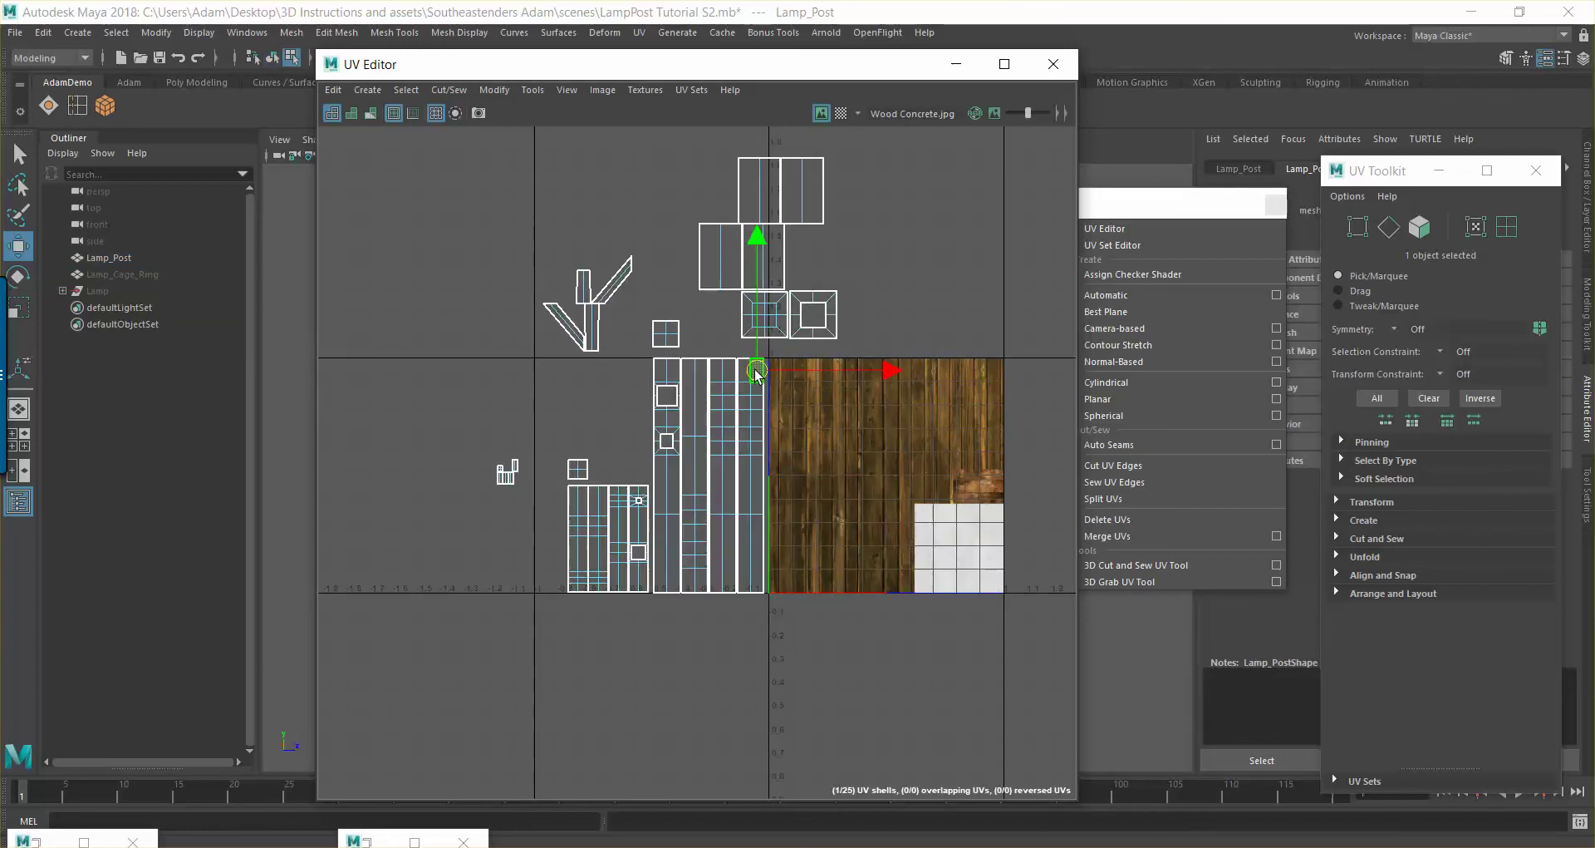
click(757, 395)
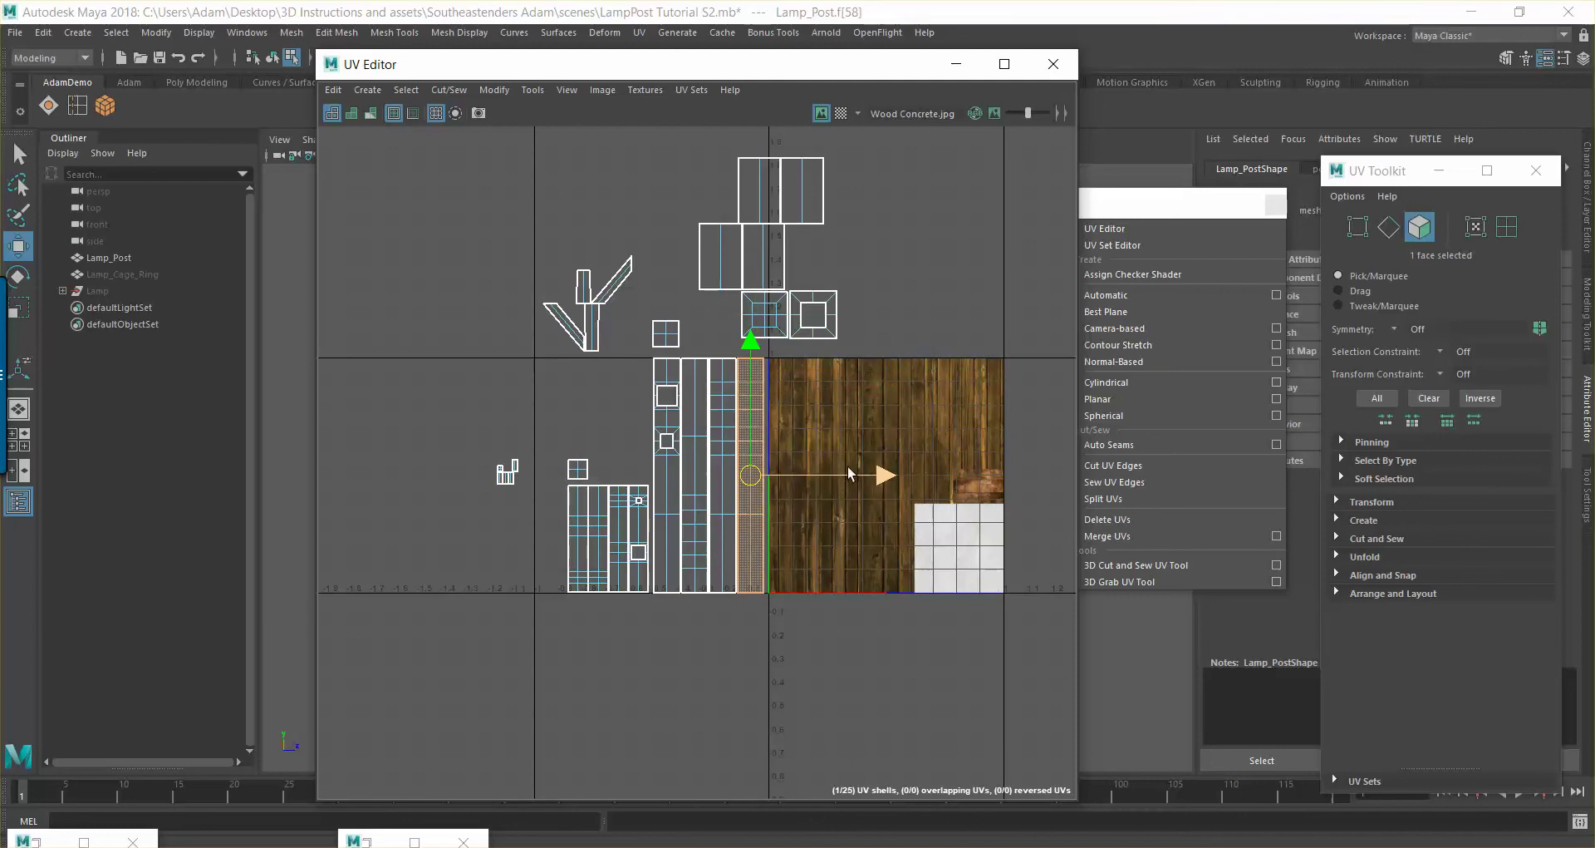
scroll(849, 474, up, 2)
key(shift+period)
Place the long post strip over the wood texture, undoing a trial scale
drag(820, 480, 1015, 480)
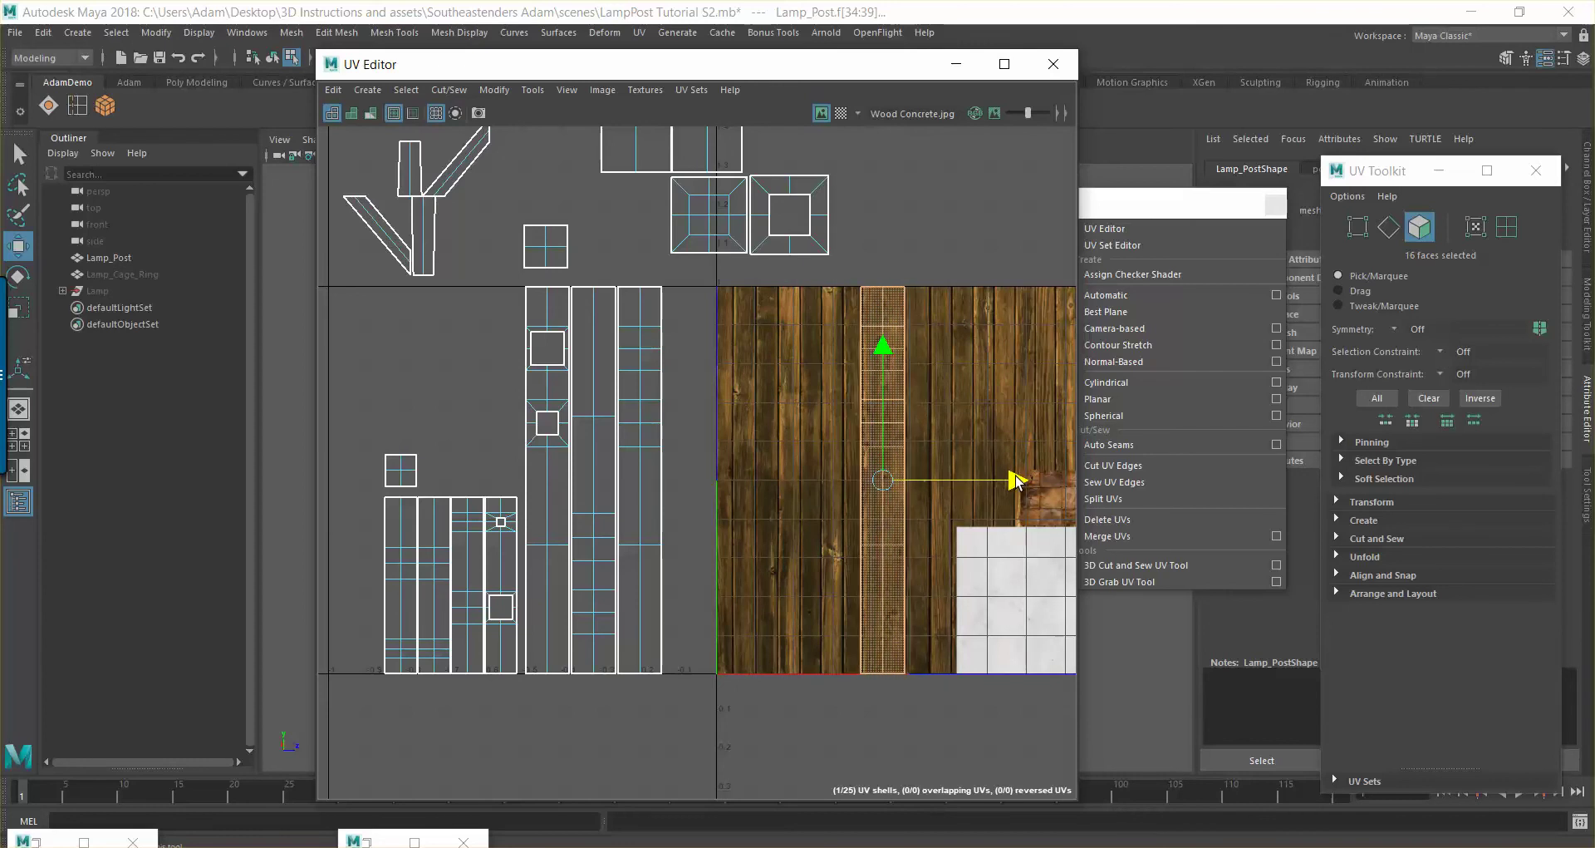
scroll(1000, 455, up, 3)
scroll(997, 452, down, 1)
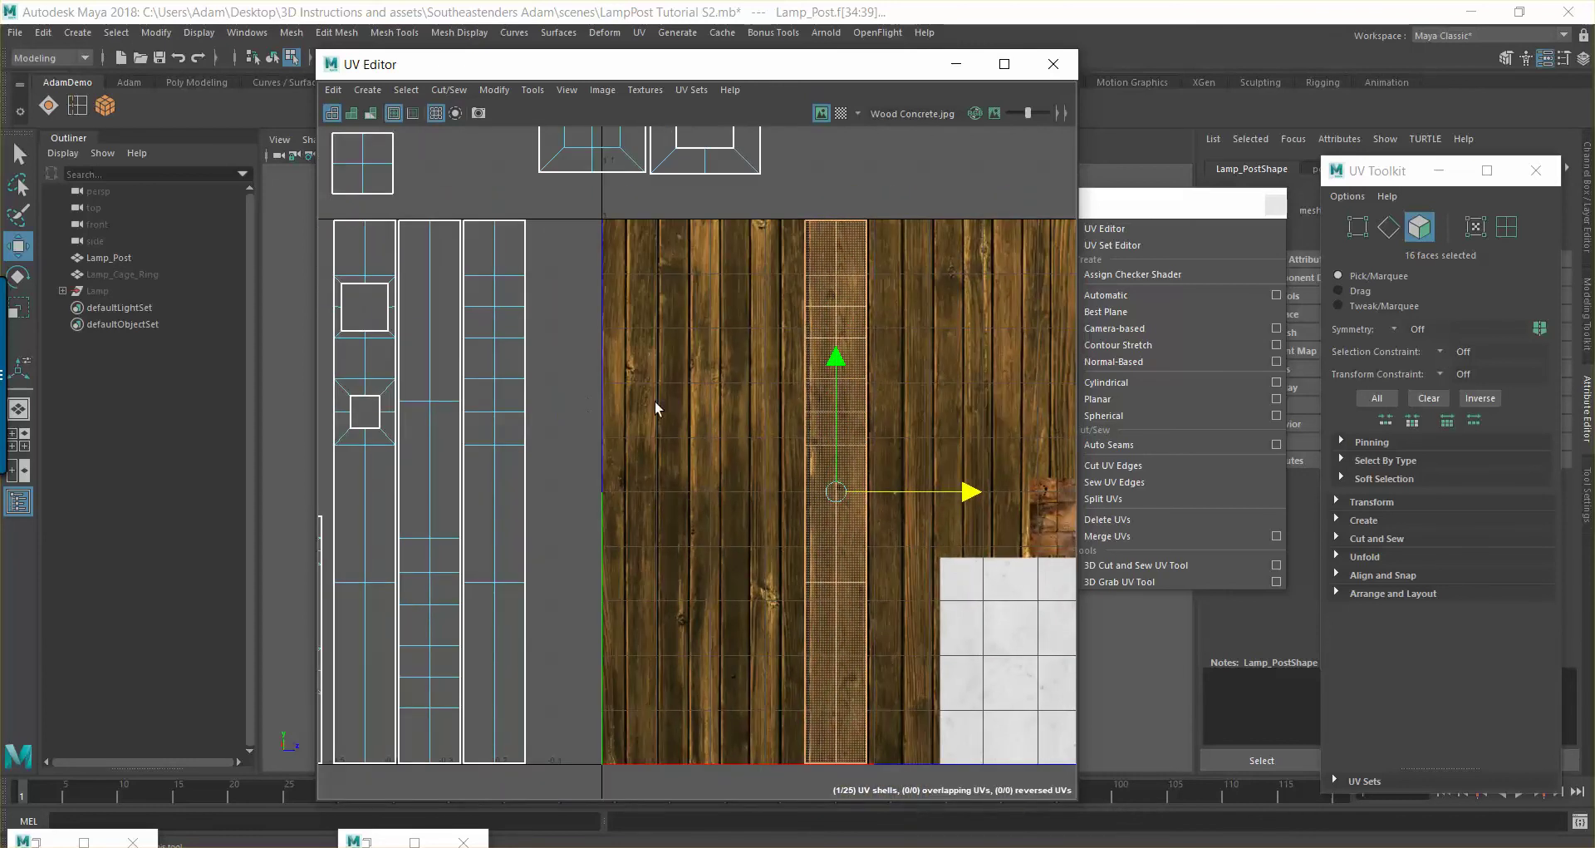
key(r)
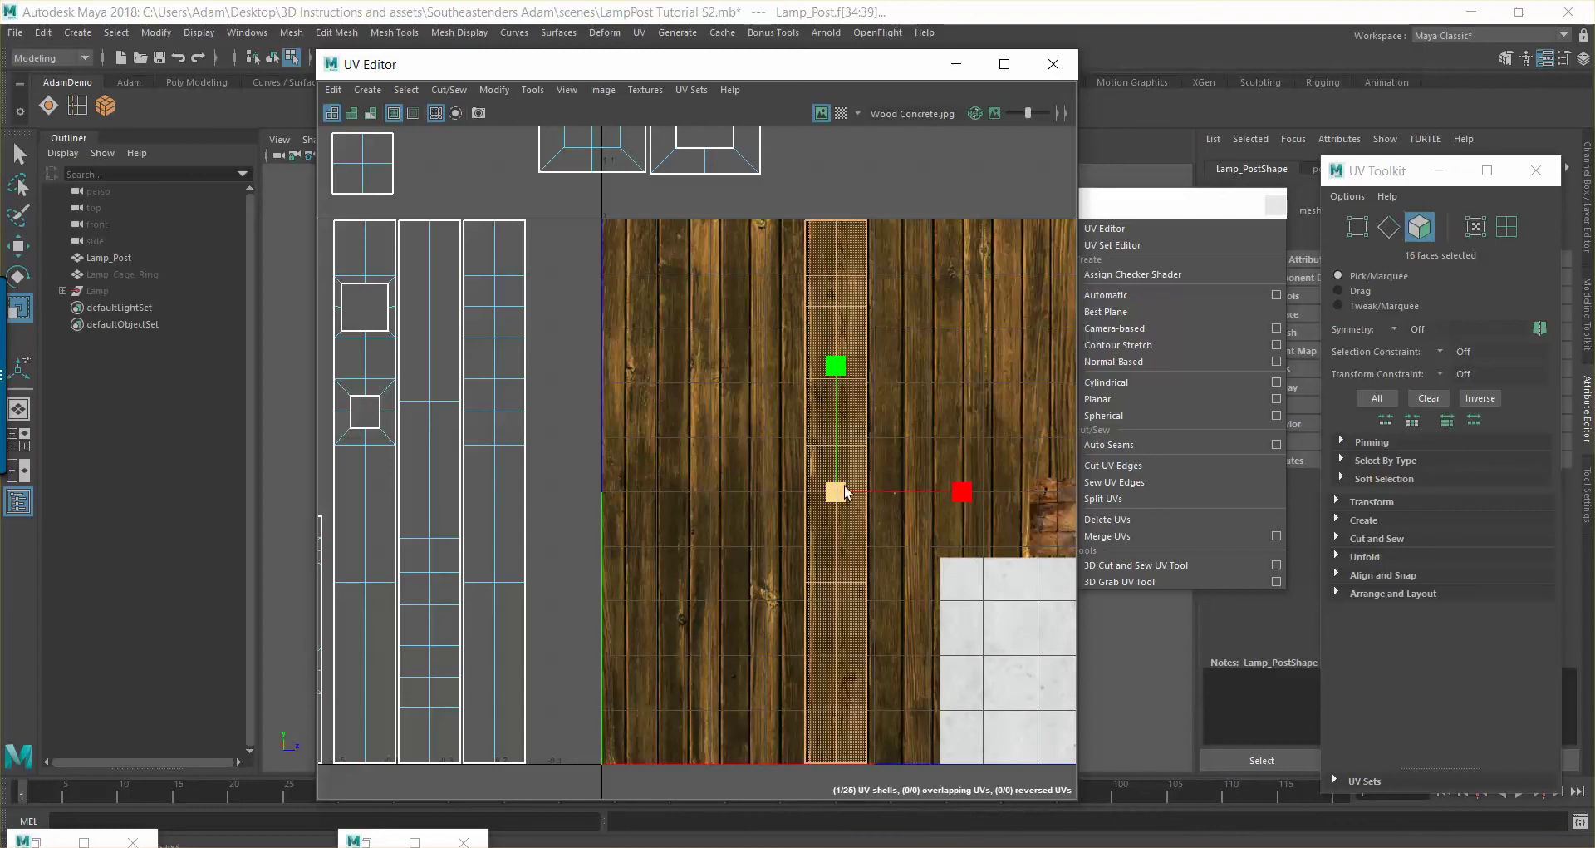
drag(842, 493, 832, 493)
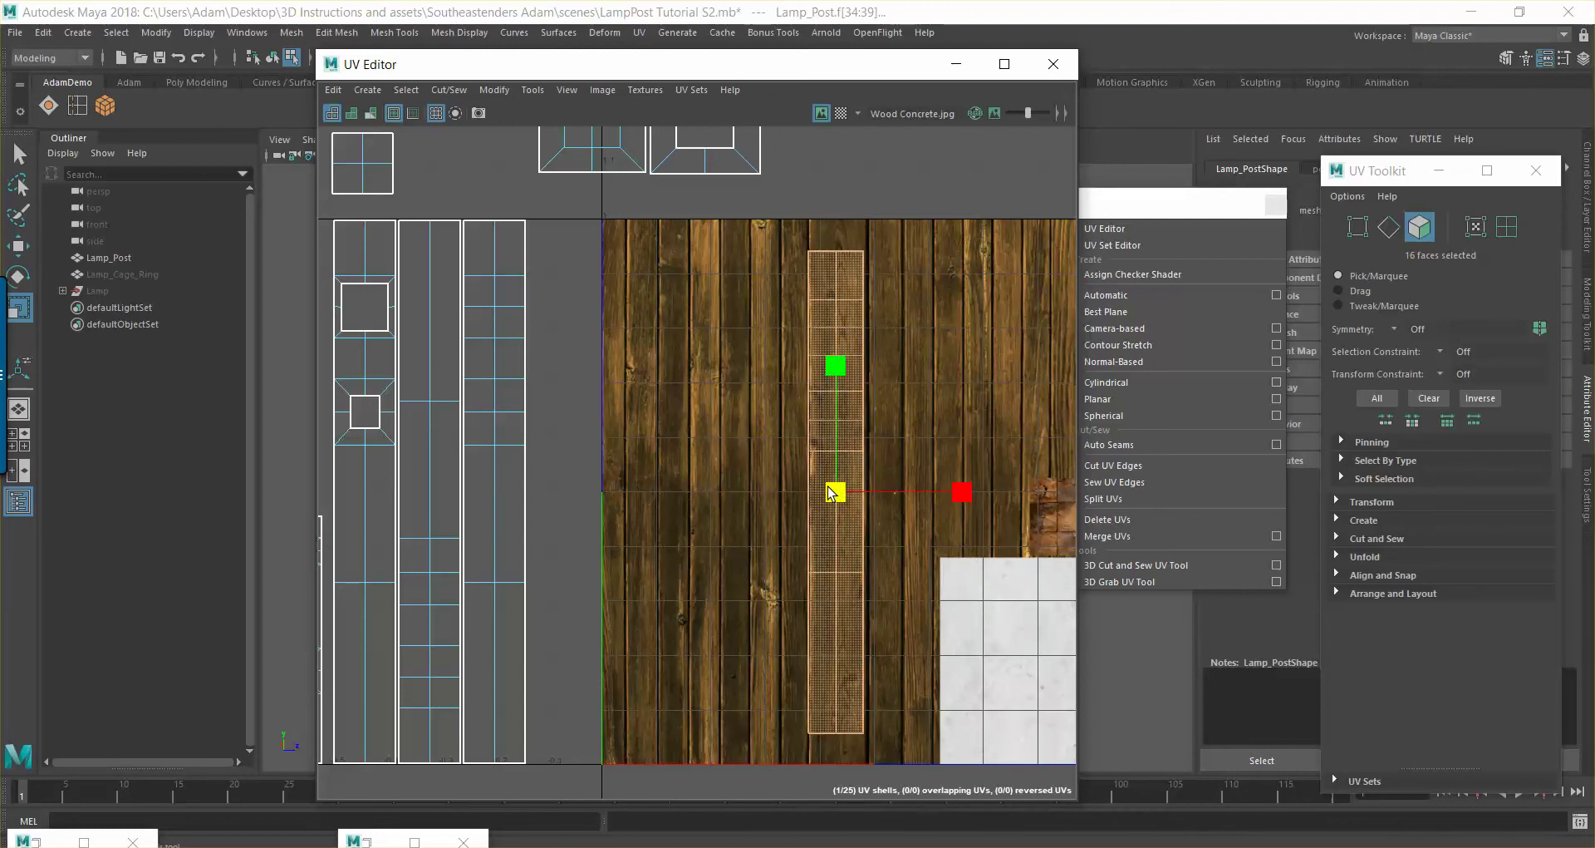
key(ctrl+z)
key(w)
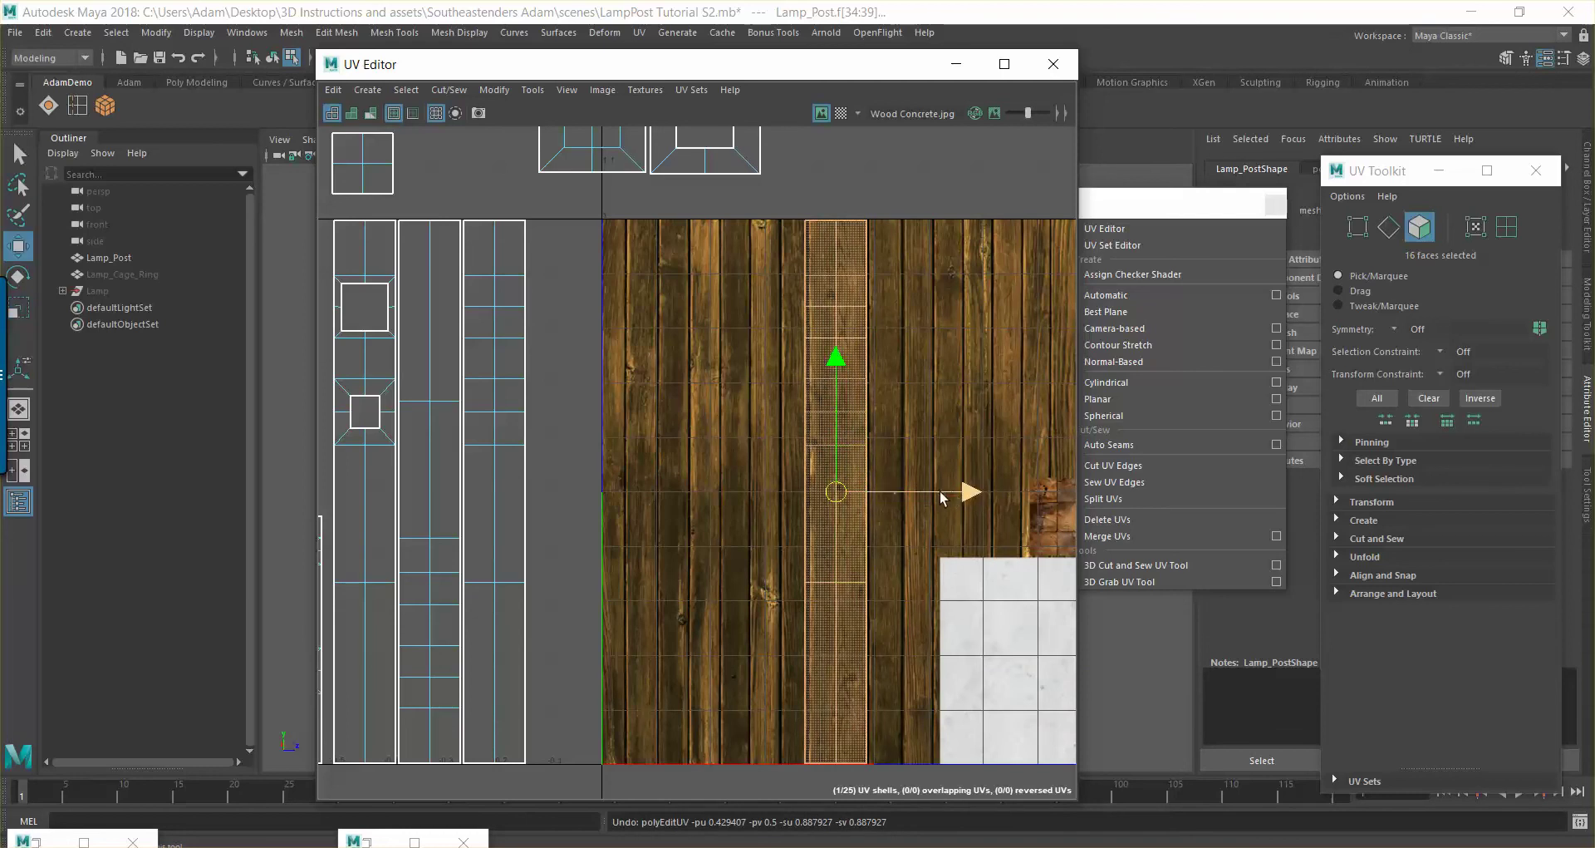
drag(970, 493, 974, 493)
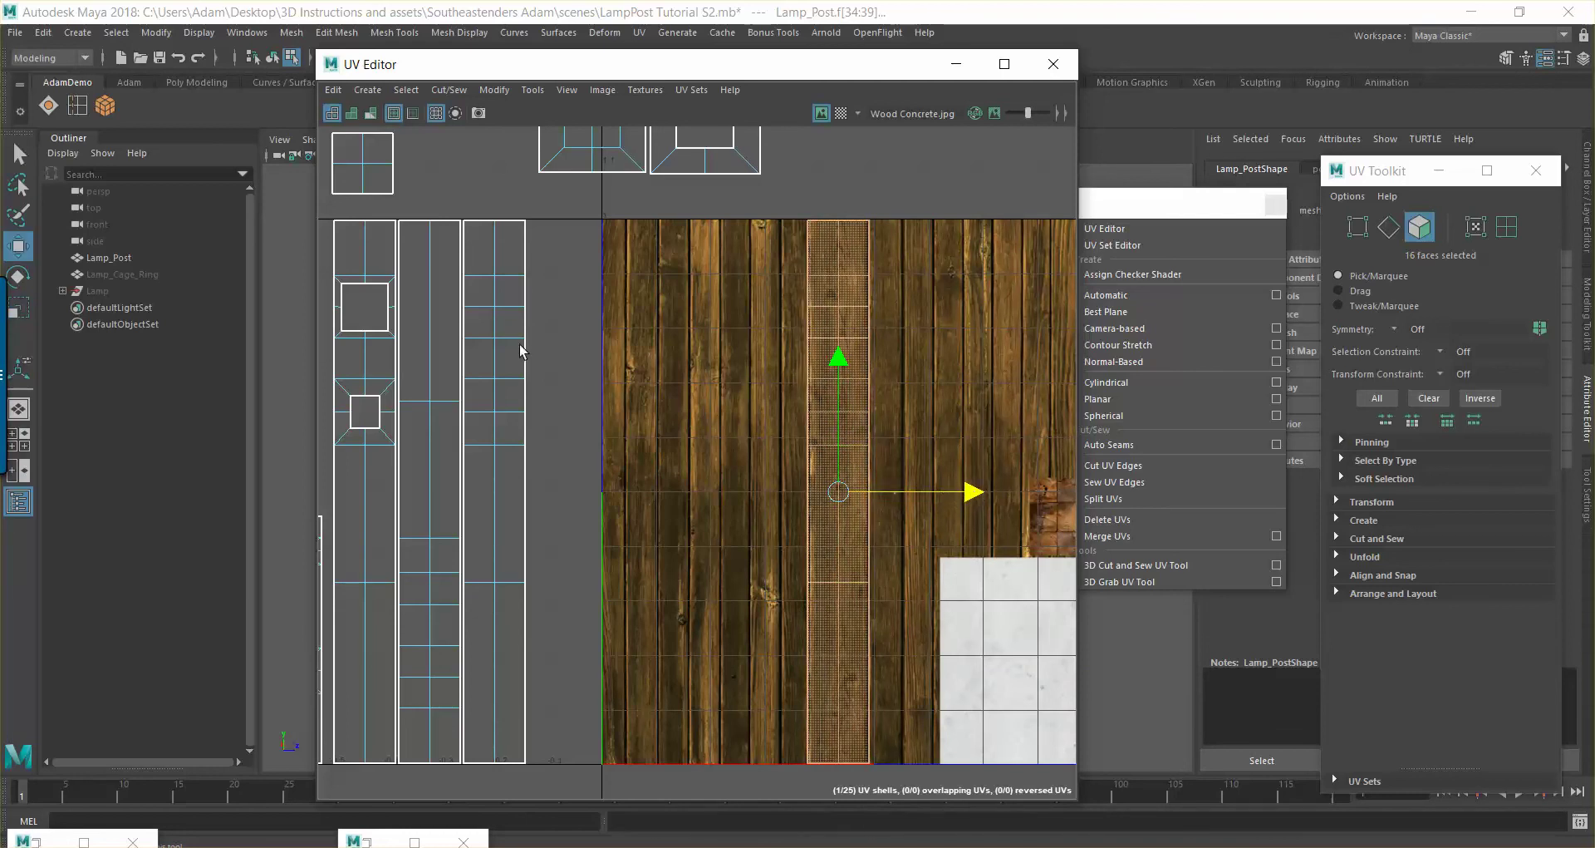
Move the three remaining post strip shells onto the wood texture and view the model
double_click(495, 250)
drag(628, 492, 912, 500)
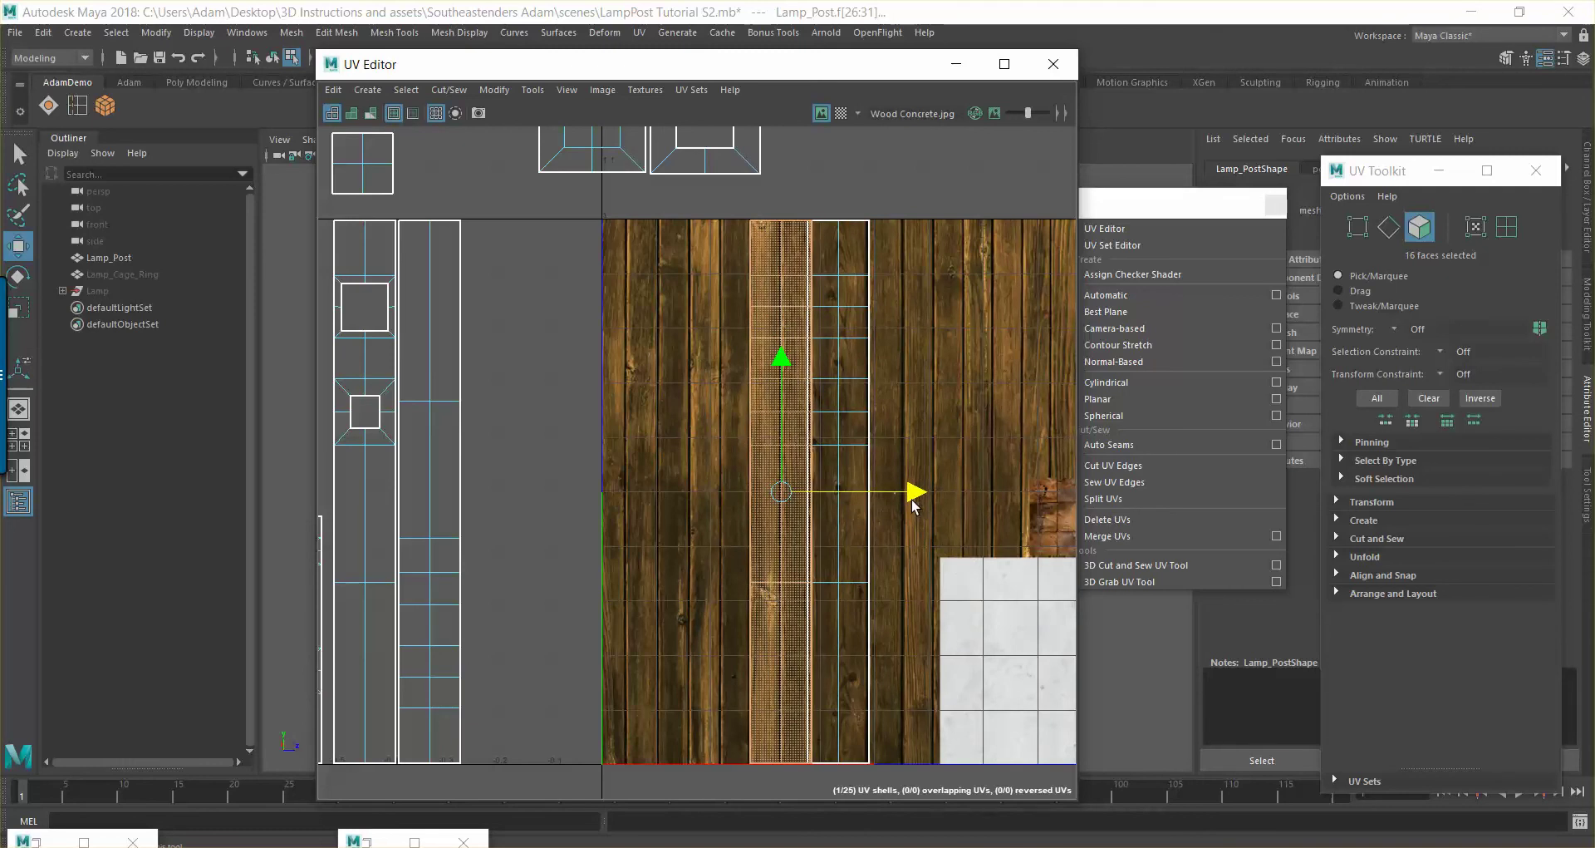
double_click(449, 338)
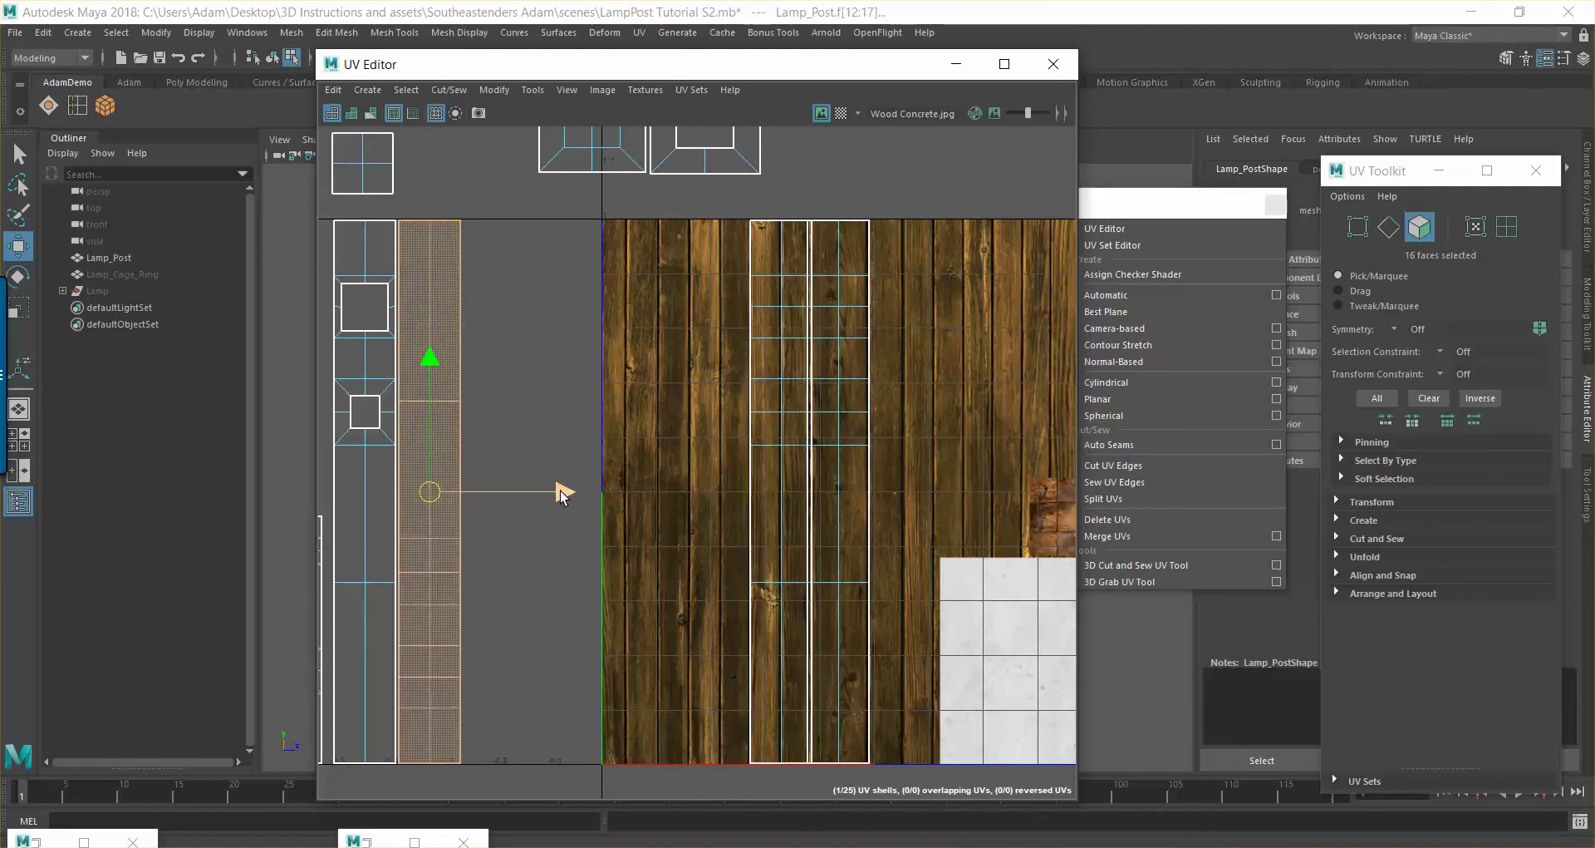
drag(559, 490, 854, 492)
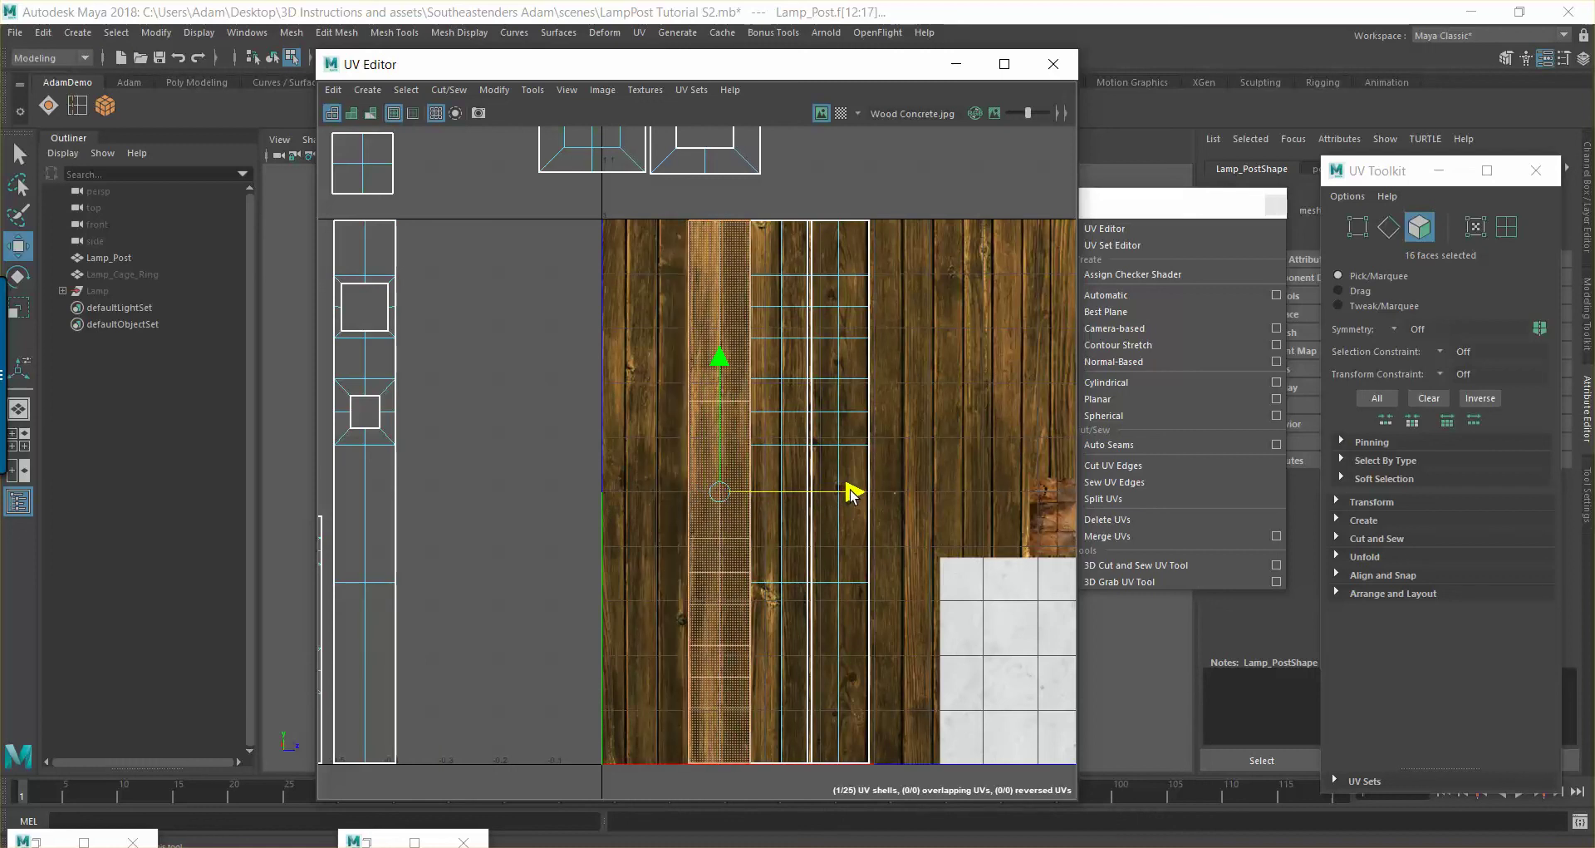
click(381, 532)
double_click(382, 527)
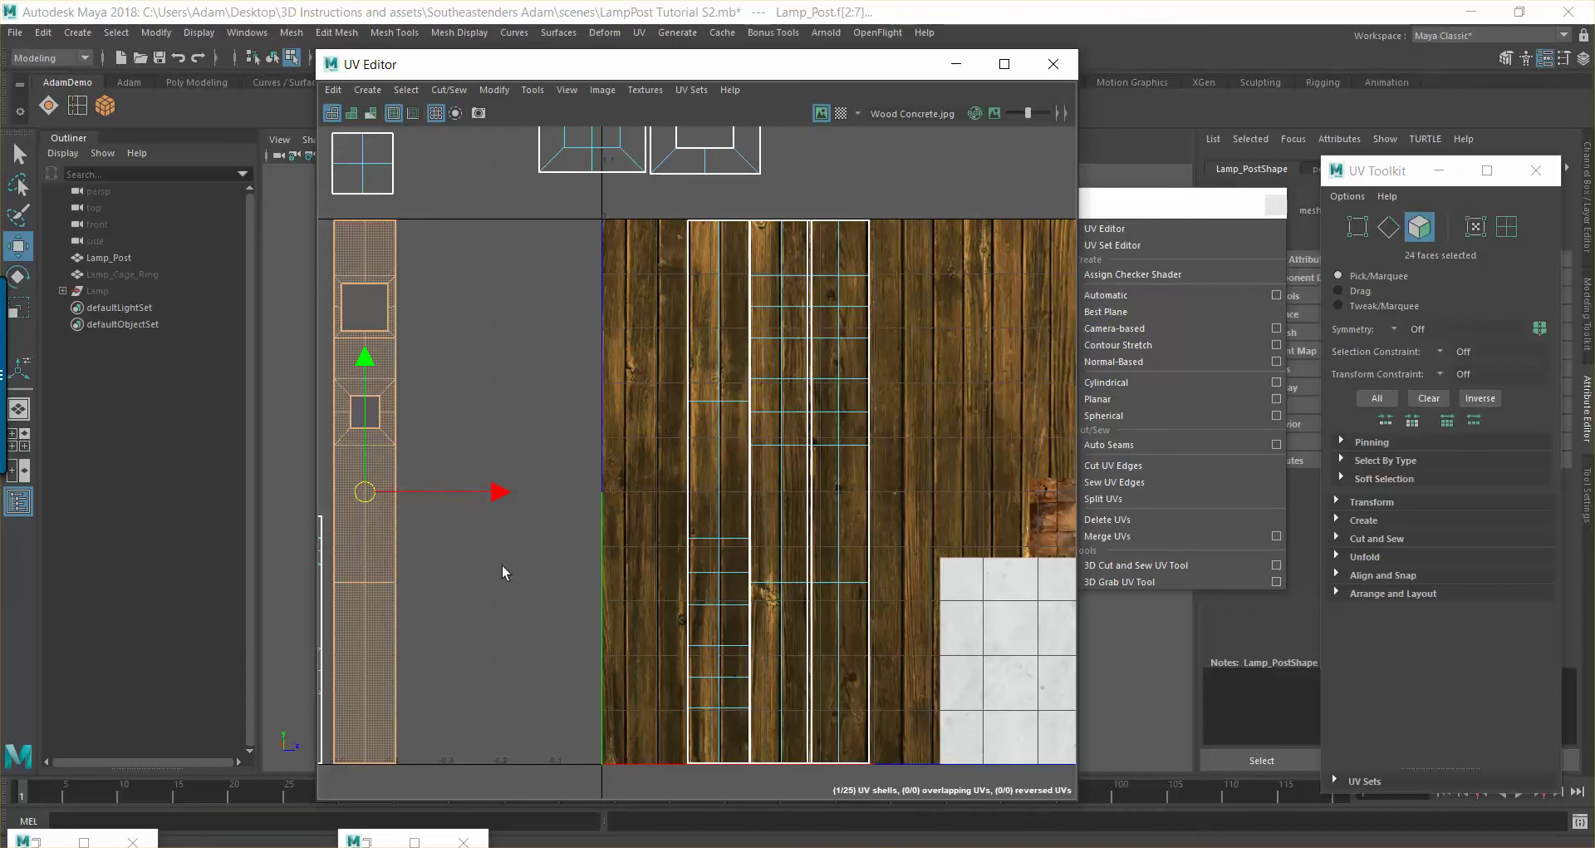
drag(498, 492, 783, 496)
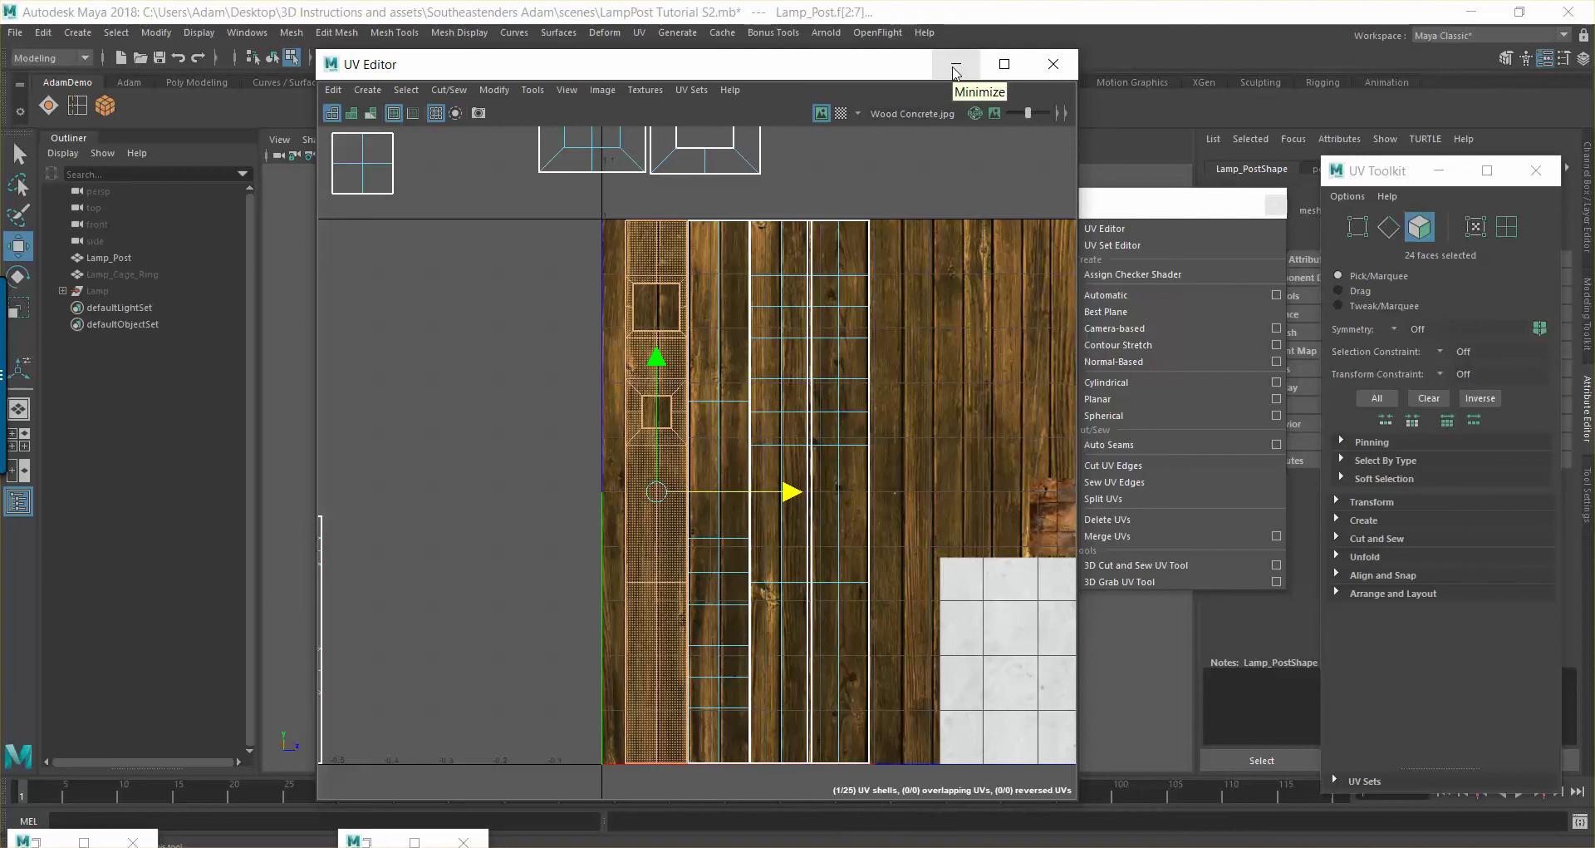
drag(860, 71, 358, 74)
click(856, 488)
alt+drag(856, 488, 906, 416)
Orbit around the wood-textured lamp post from above and the crossbar side, then reselect the mesh
right_drag(780, 384, 821, 350)
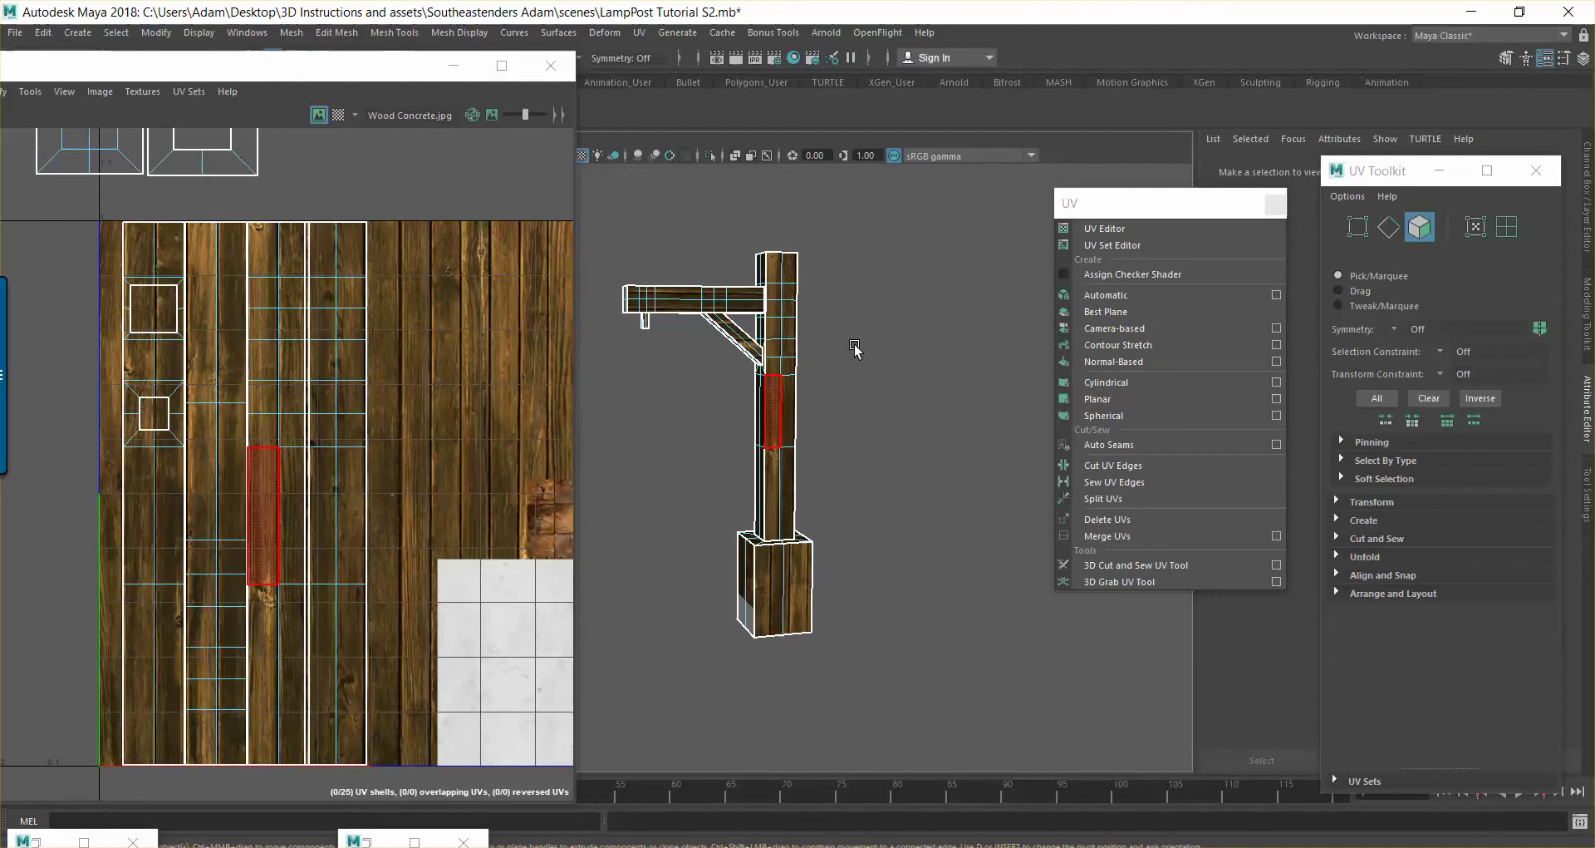
click(675, 179)
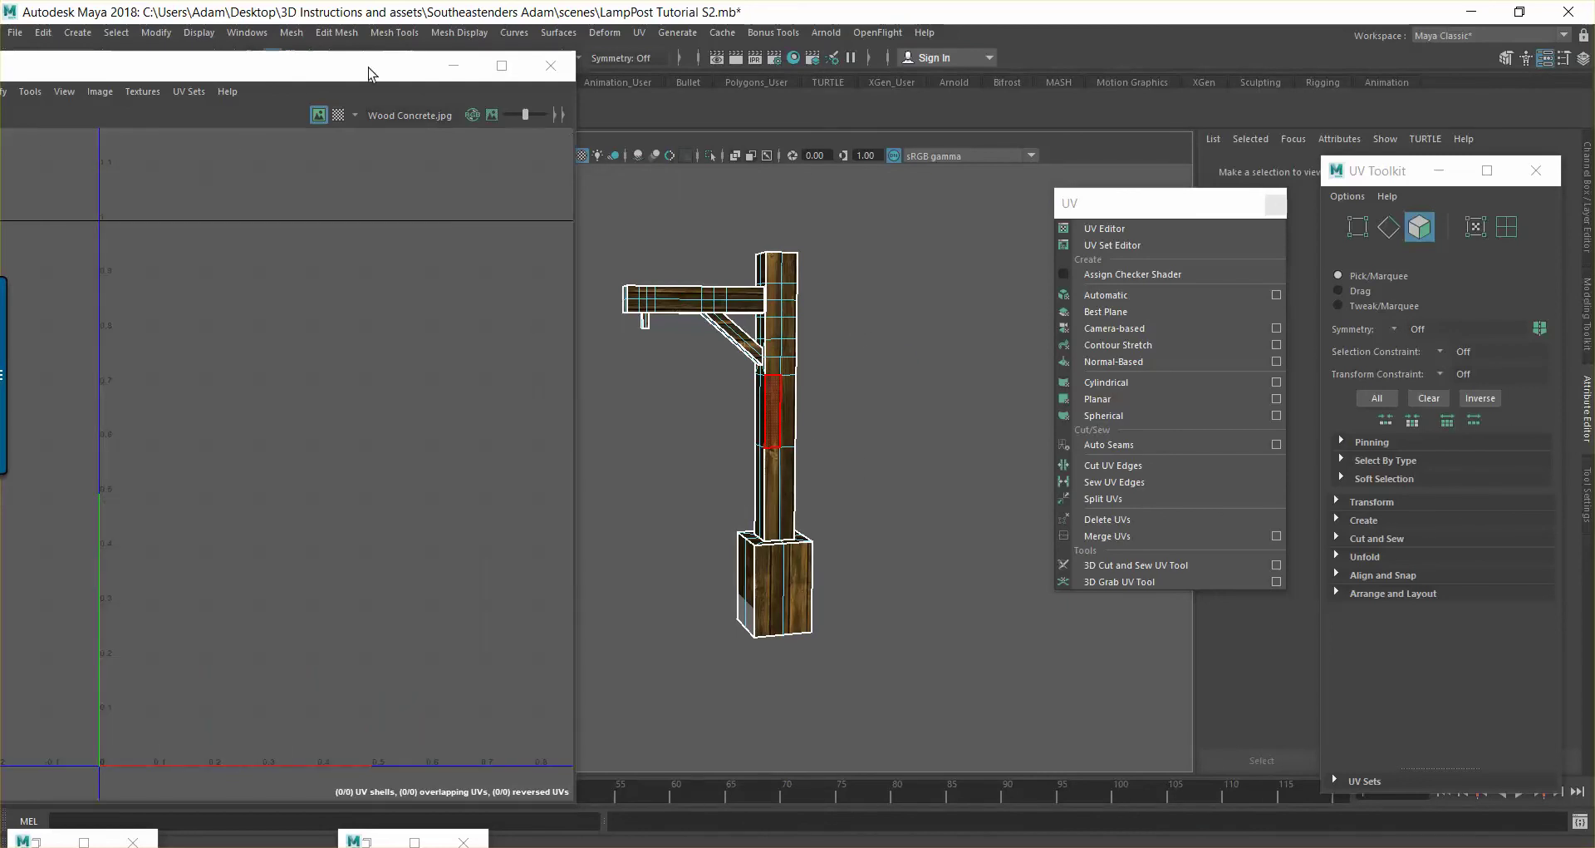
drag(374, 79, 230, 83)
scroll(721, 245, up, 5)
alt+drag(774, 349, 913, 441)
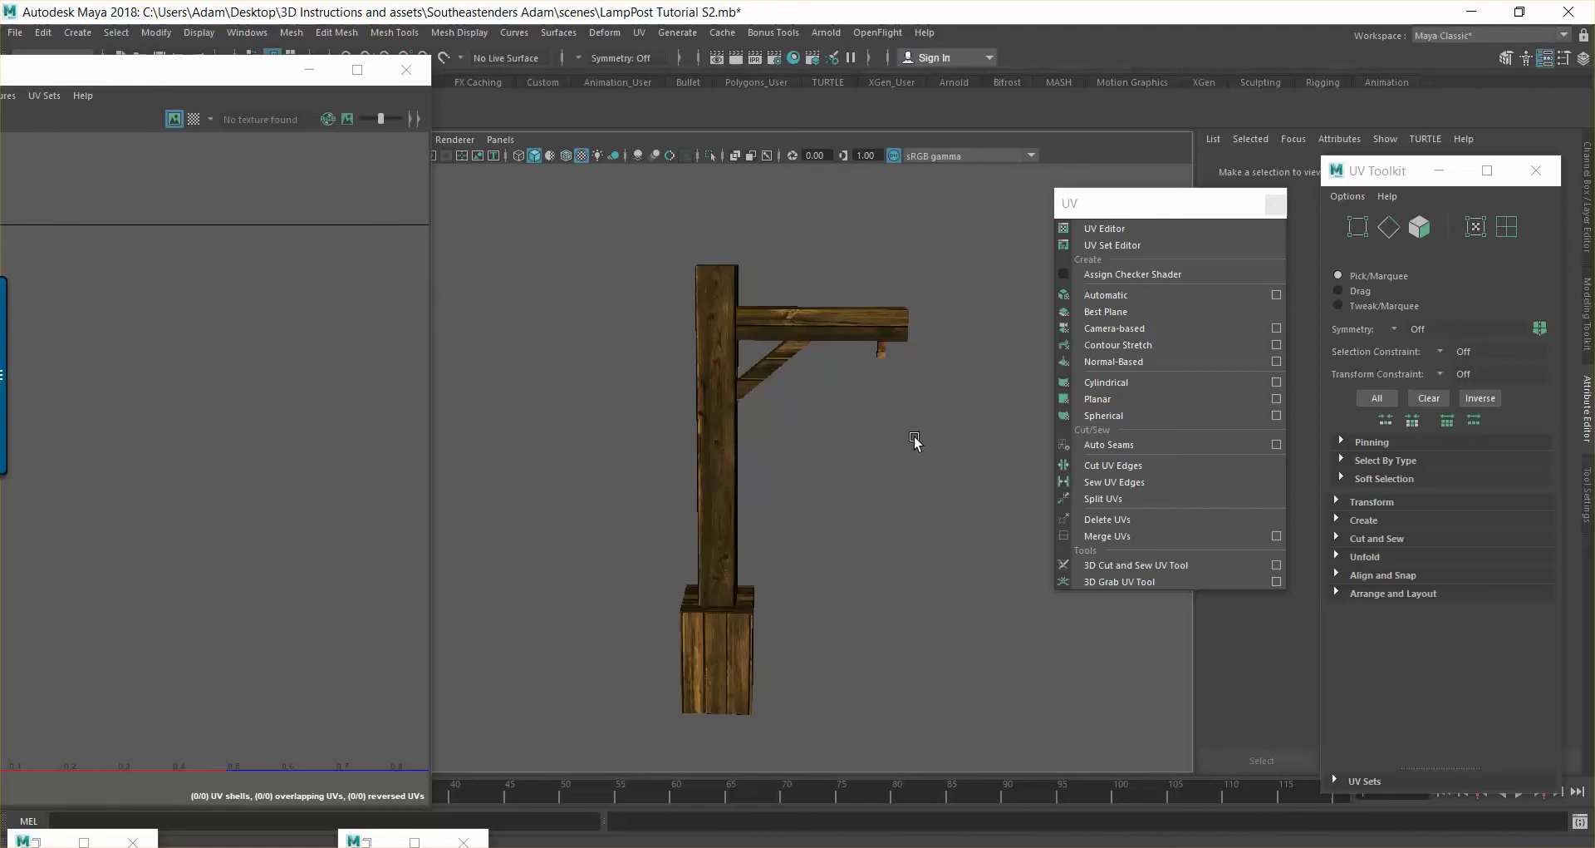
alt+drag(784, 441, 898, 456)
click(566, 306)
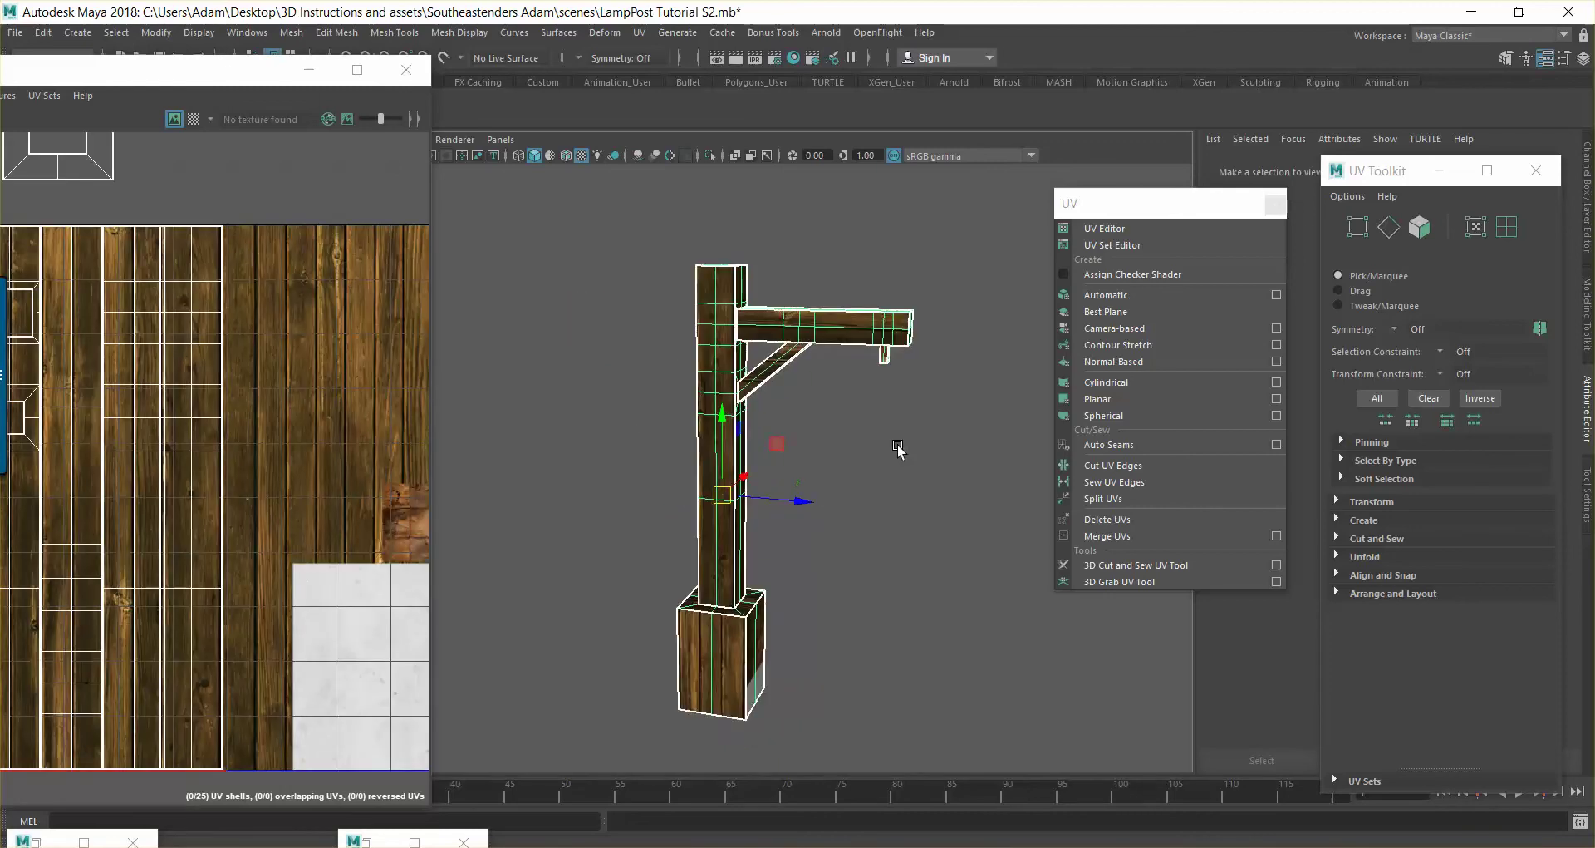
click(796, 251)
alt+drag(789, 467, 744, 471)
click(745, 470)
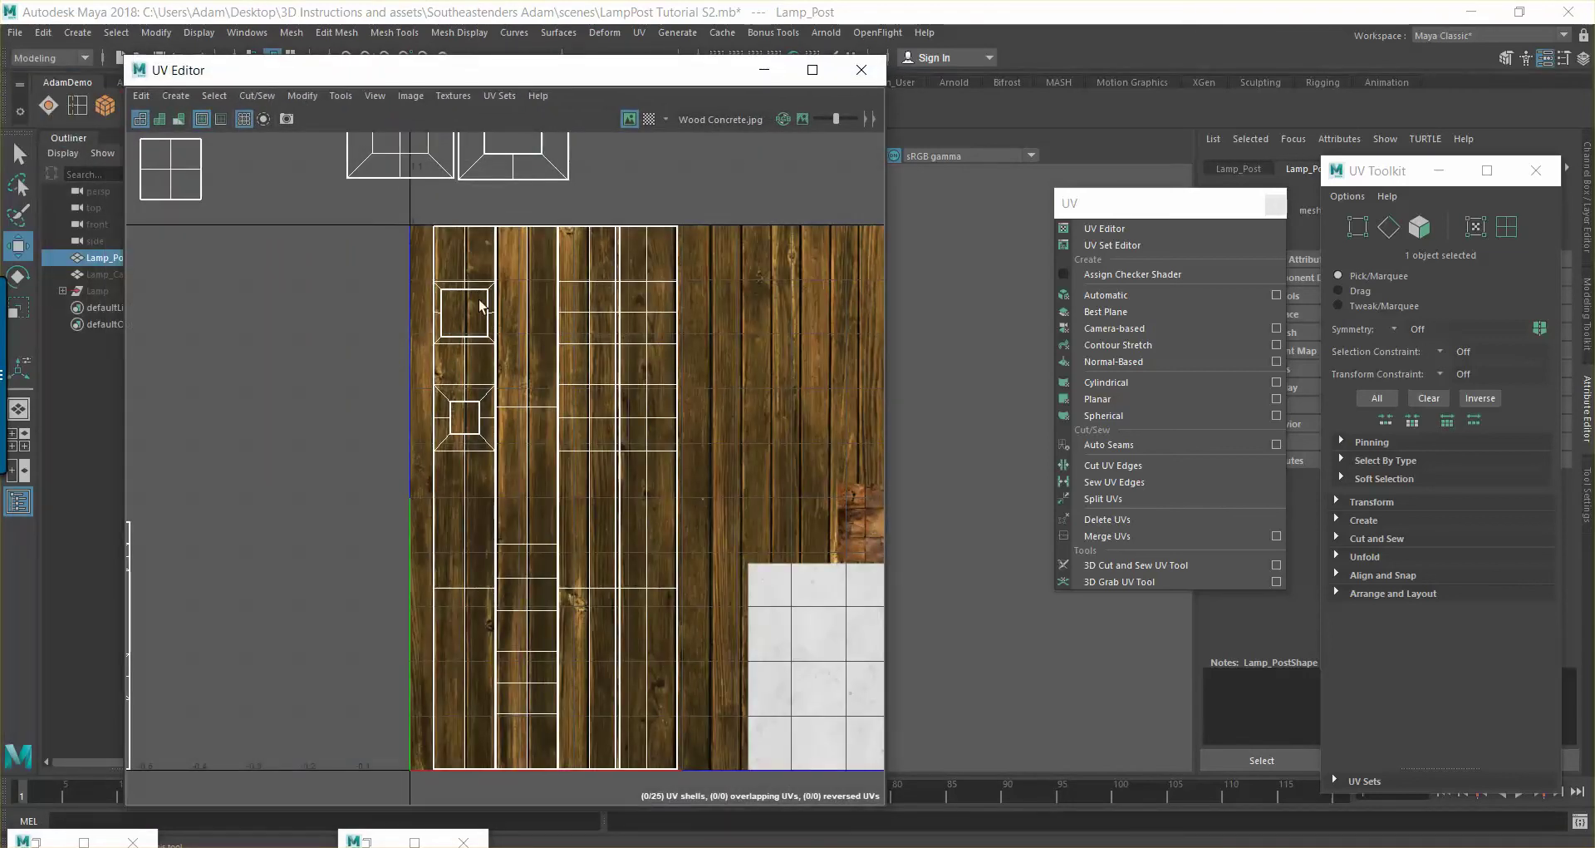
Move the lower-left shell onto the wood texture, raised to the upper middle
scroll(730, 304, down, 4)
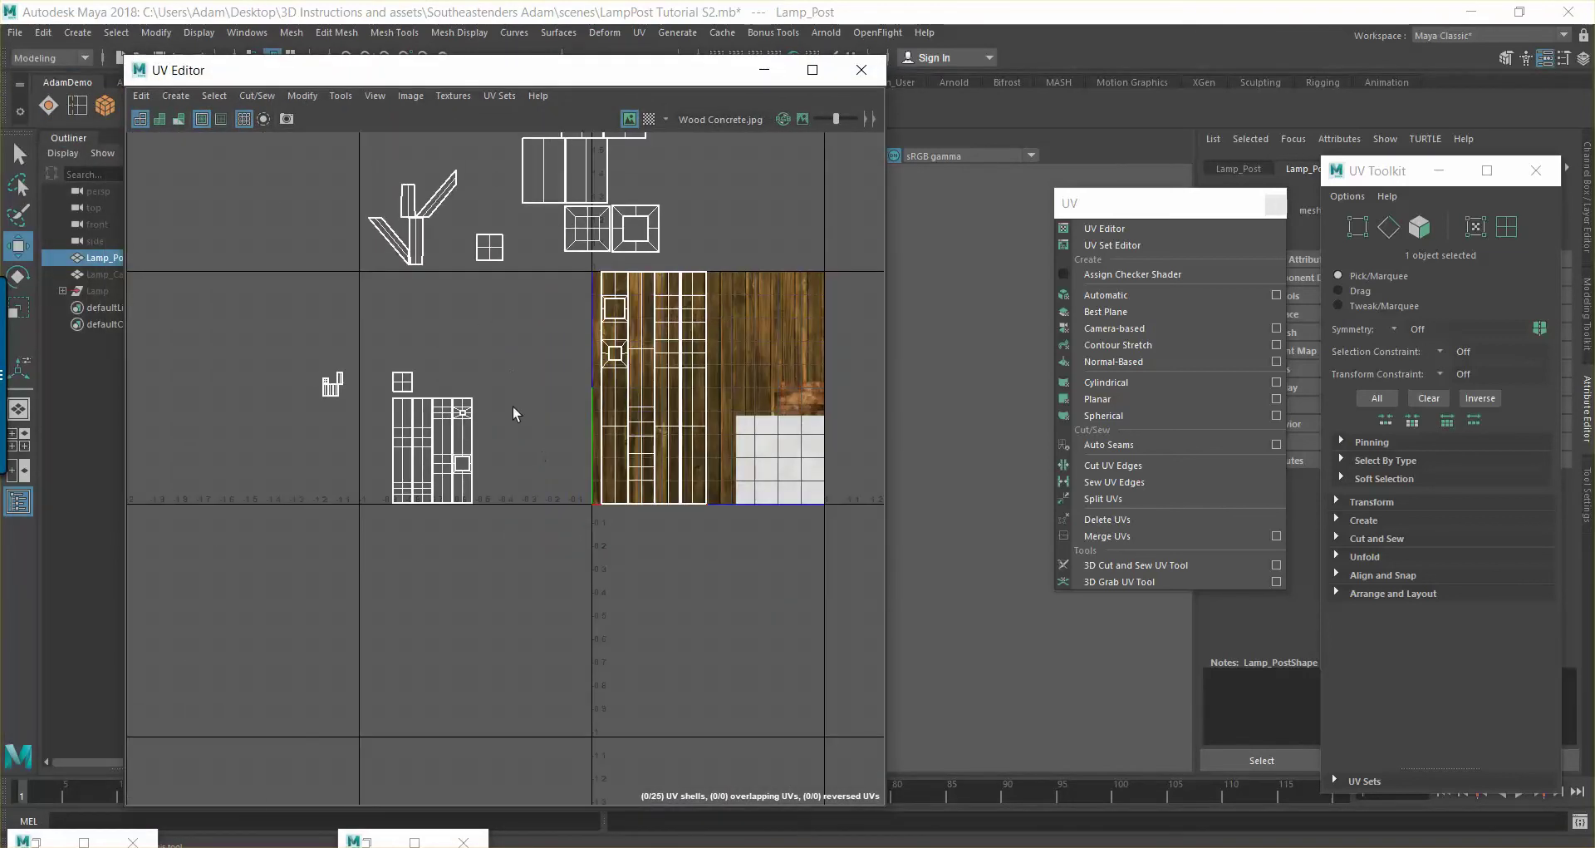
drag(501, 399, 354, 587)
right_drag(459, 466, 520, 516)
drag(570, 452, 889, 430)
drag(738, 324, 768, 197)
scroll(827, 254, up, 5)
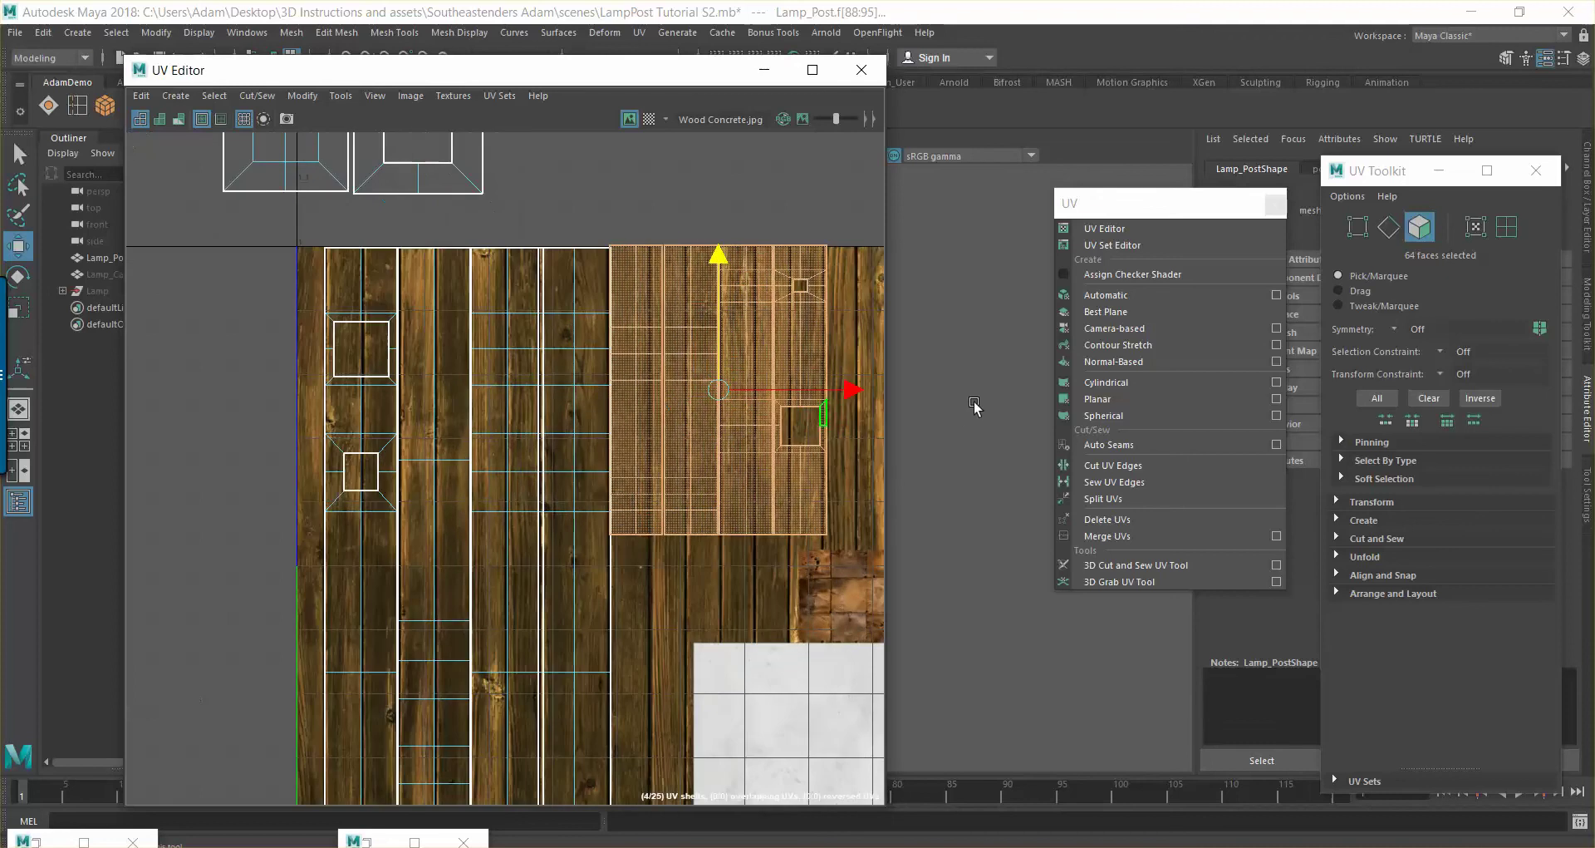
alt+middle_drag(598, 438, 525, 433)
drag(779, 387, 793, 387)
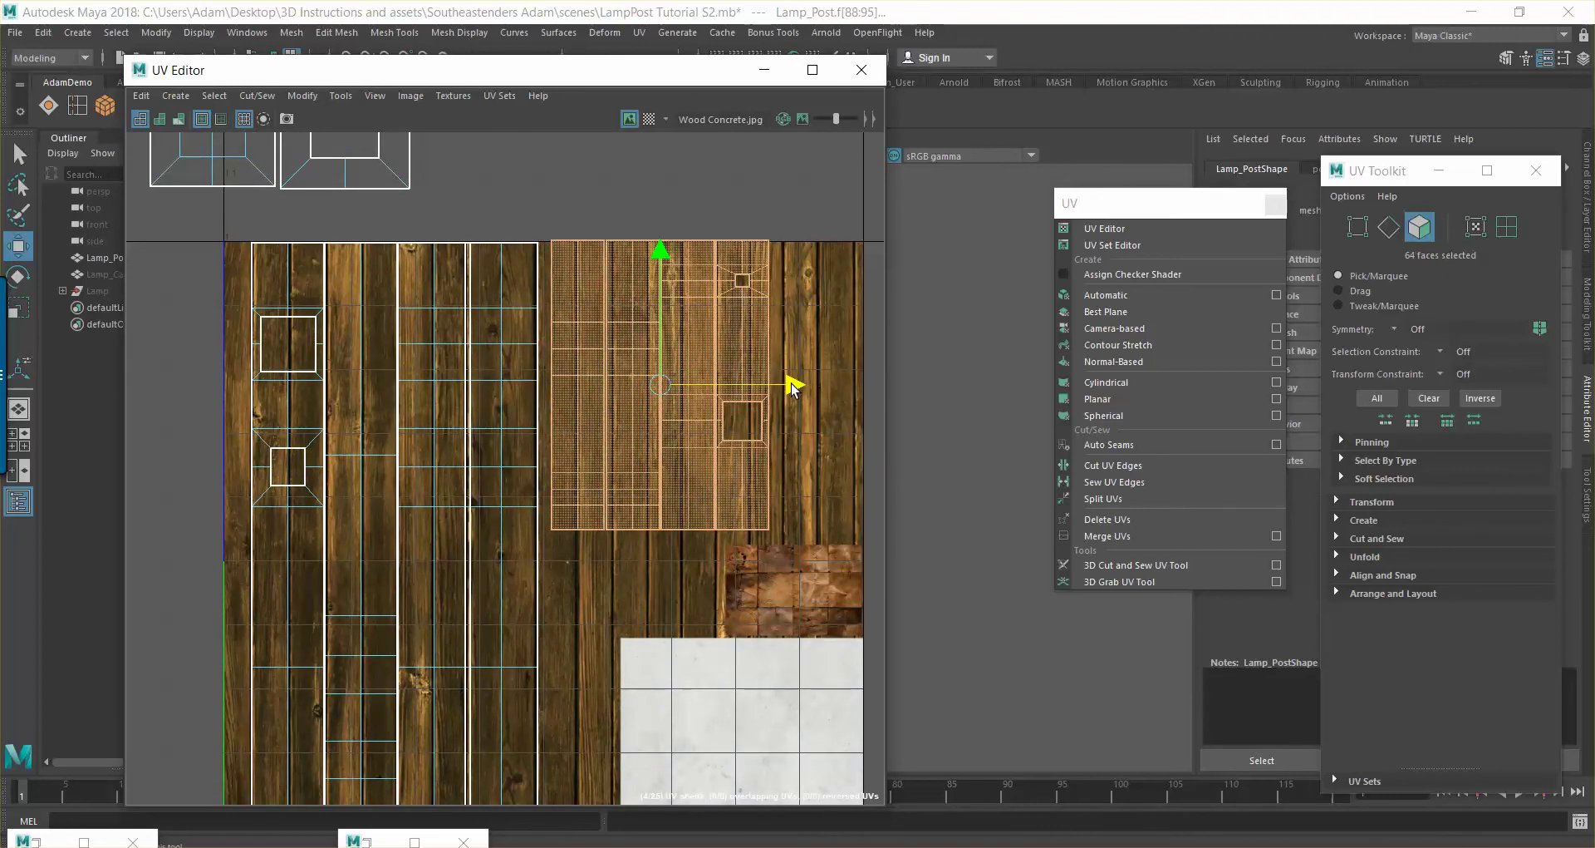
Align the neighbouring strips, sliding one left into the gap and down the texture
click(592, 277)
drag(592, 563, 592, 562)
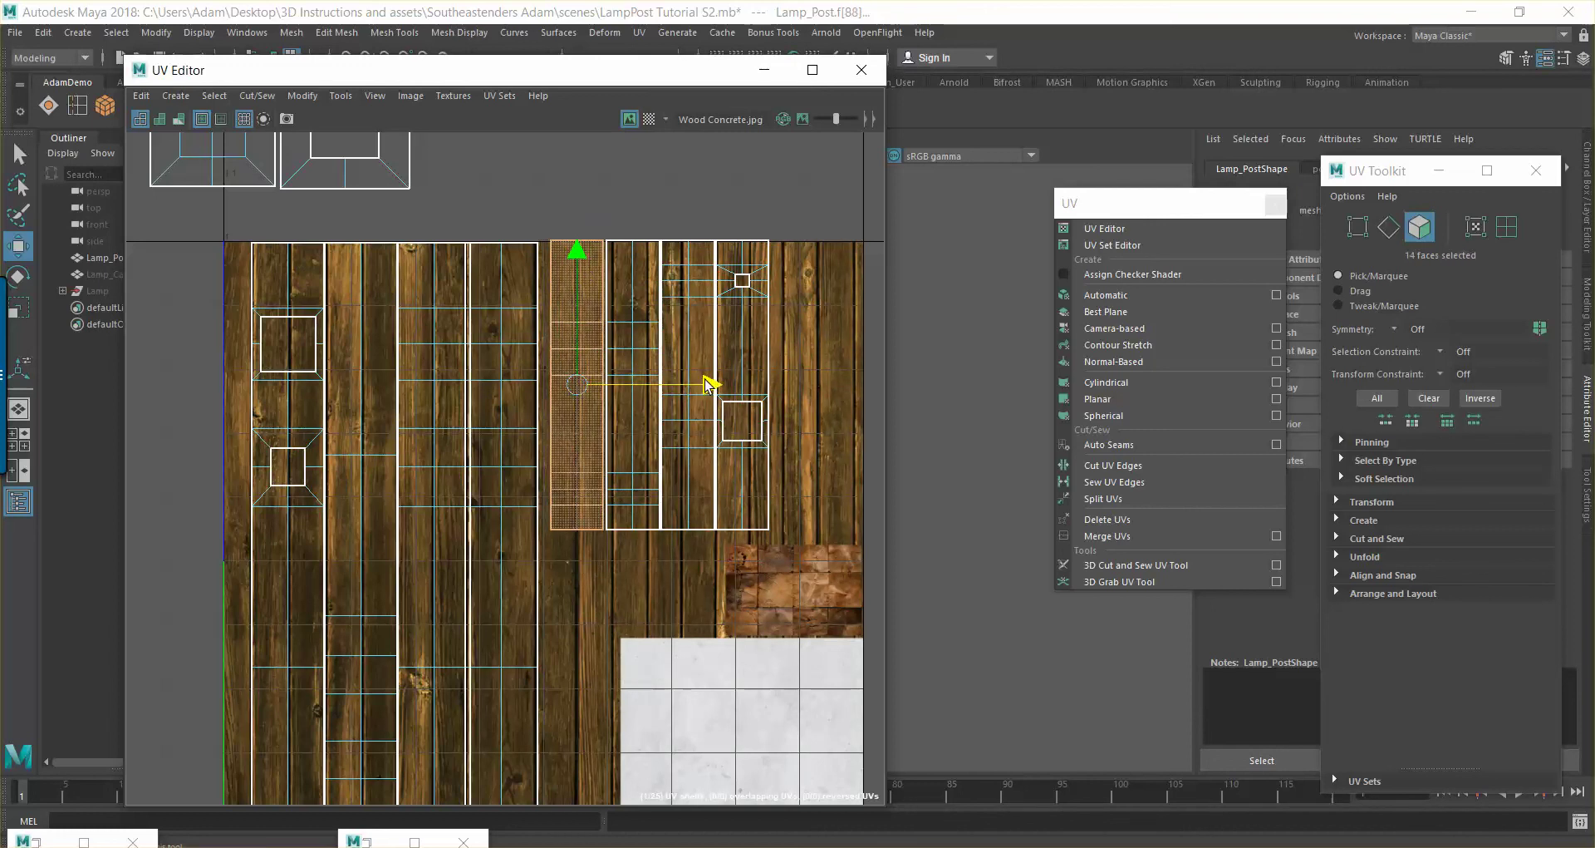
drag(704, 383, 705, 384)
click(584, 254)
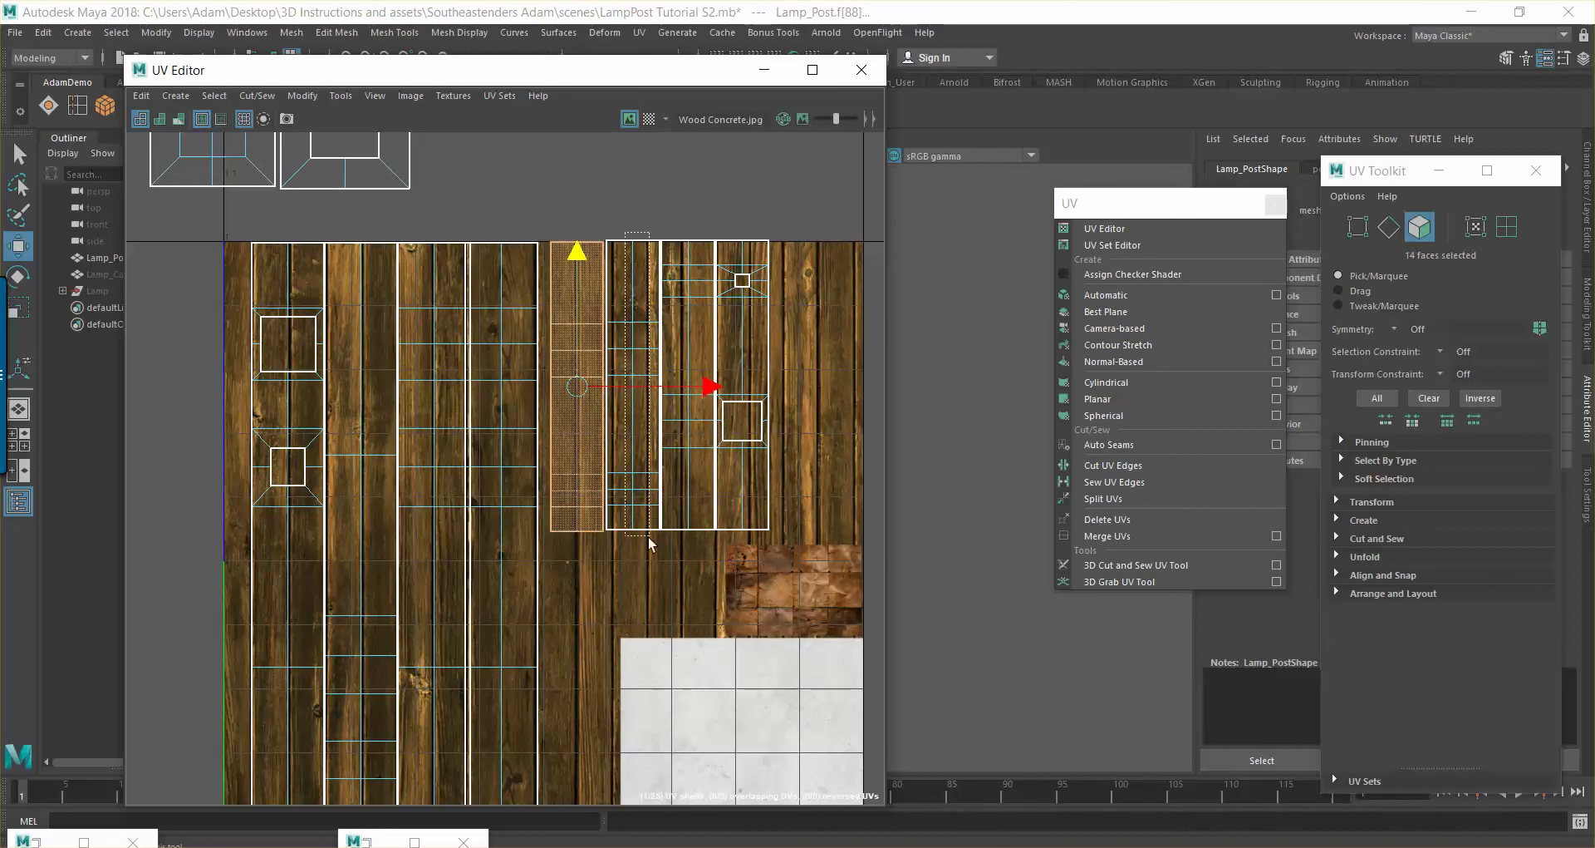
click(640, 407)
drag(744, 380, 706, 379)
drag(578, 252, 574, 542)
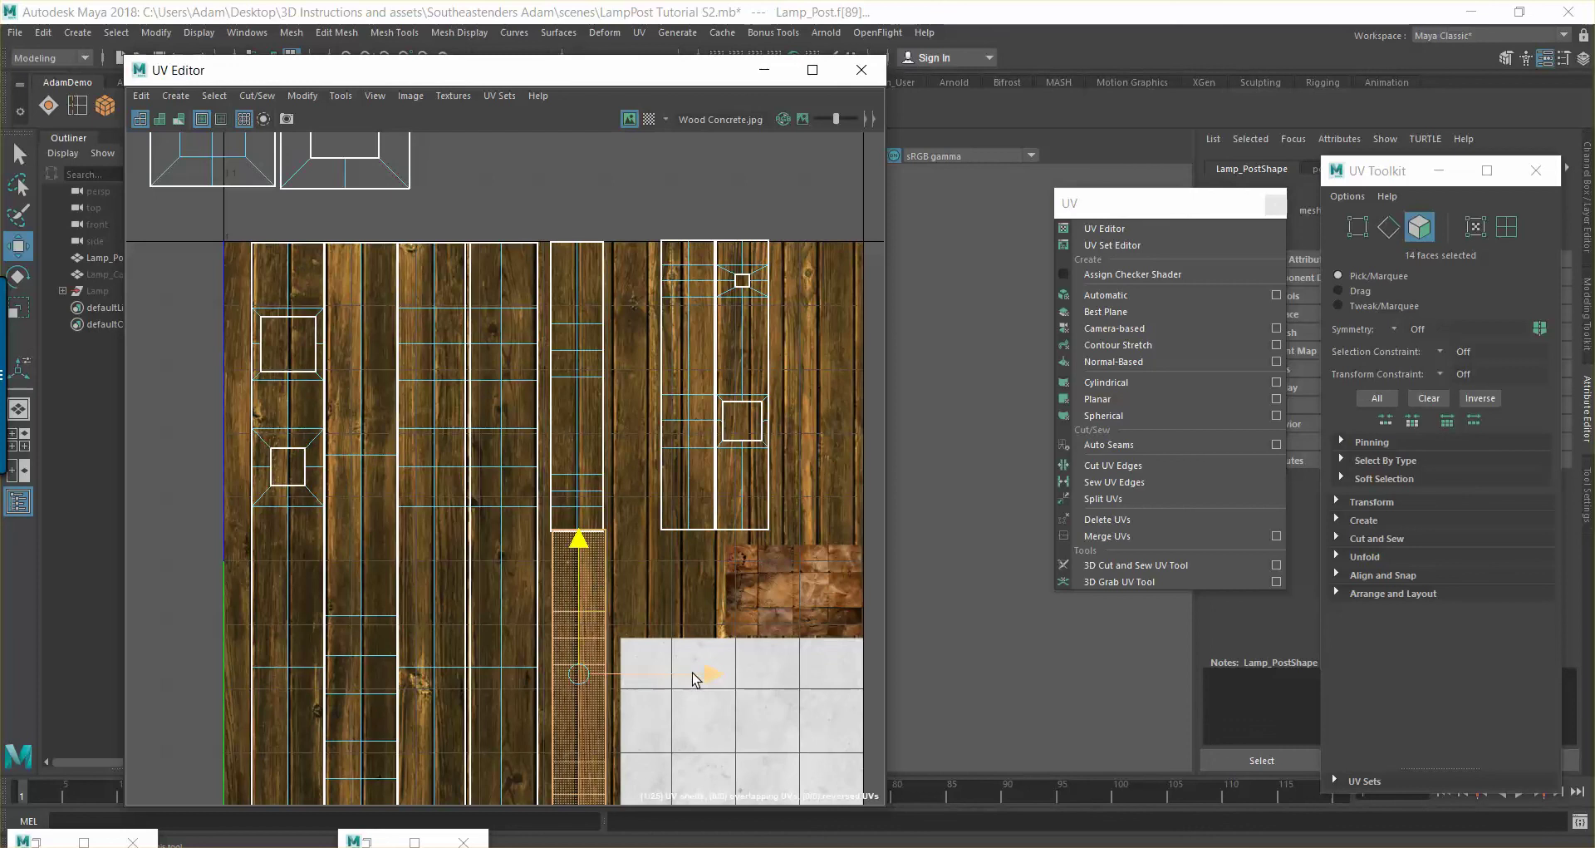
click(712, 677)
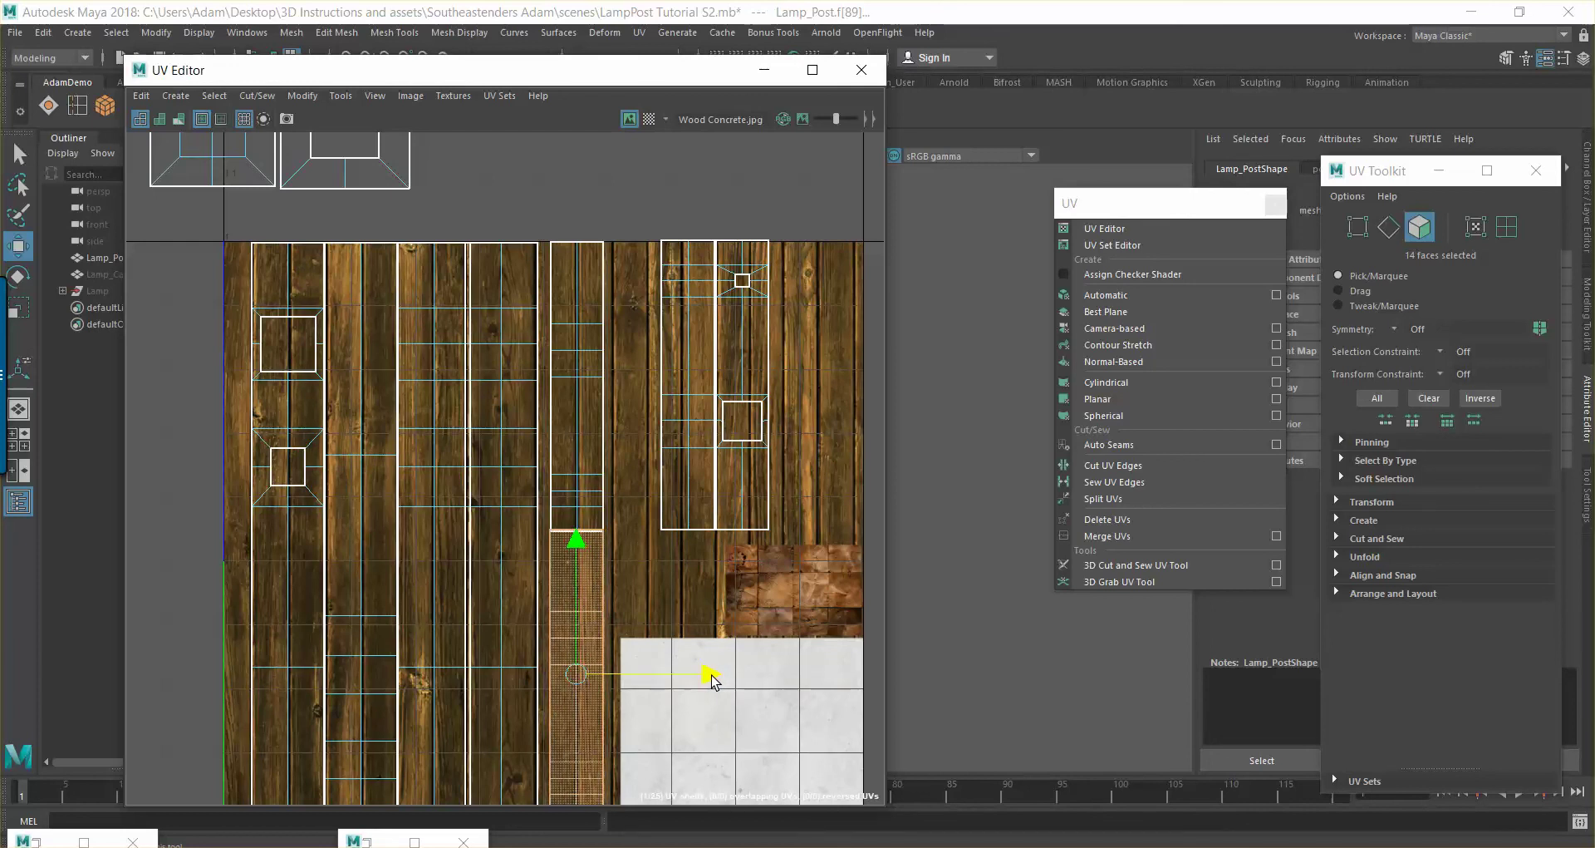
scroll(645, 495, down, 3)
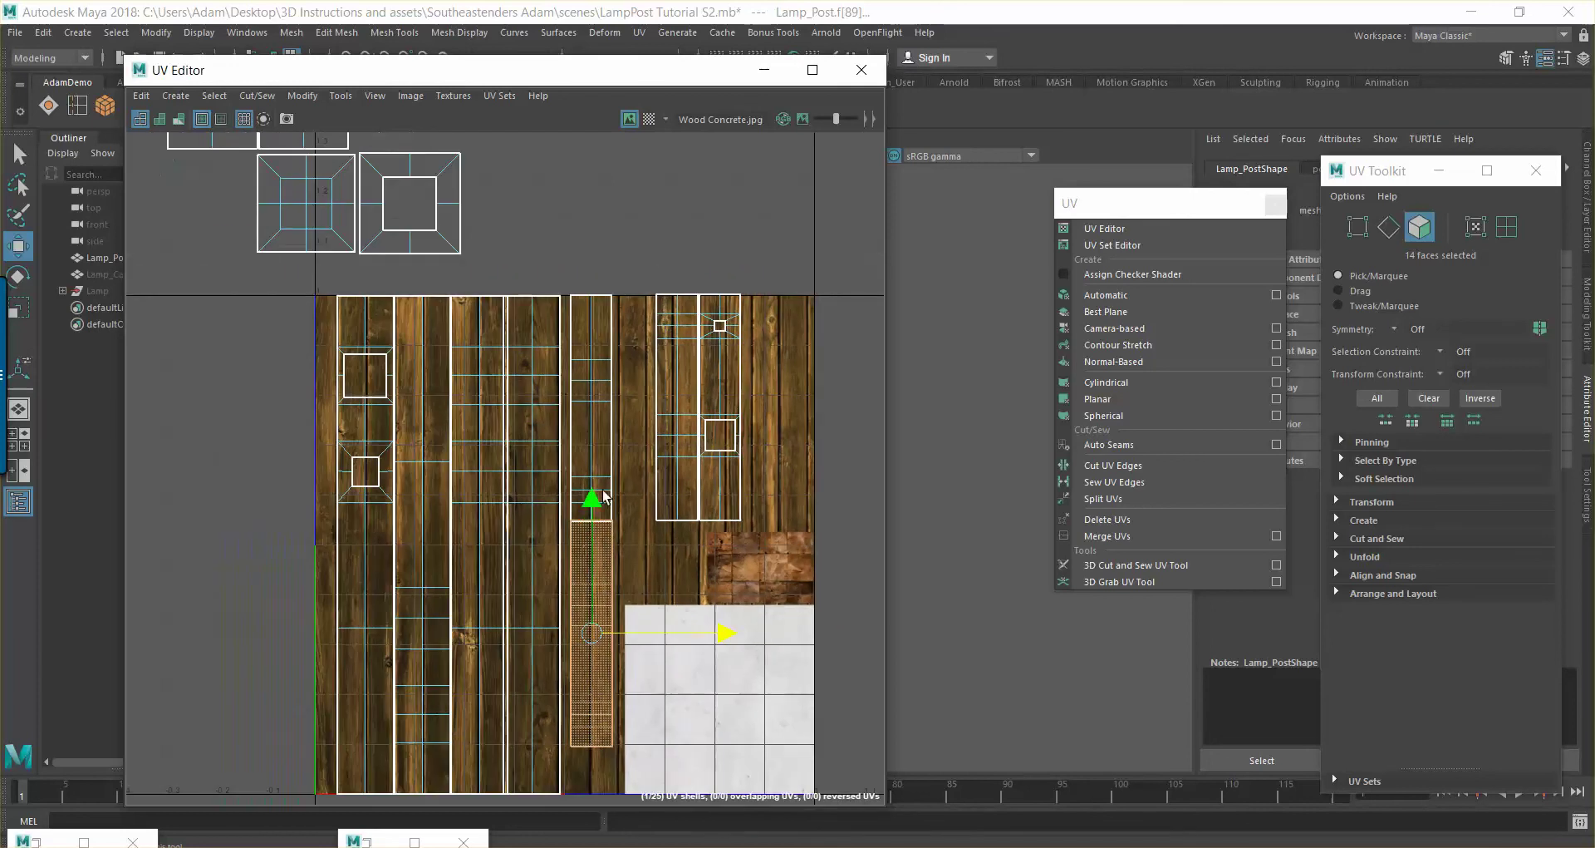
drag(589, 505, 590, 509)
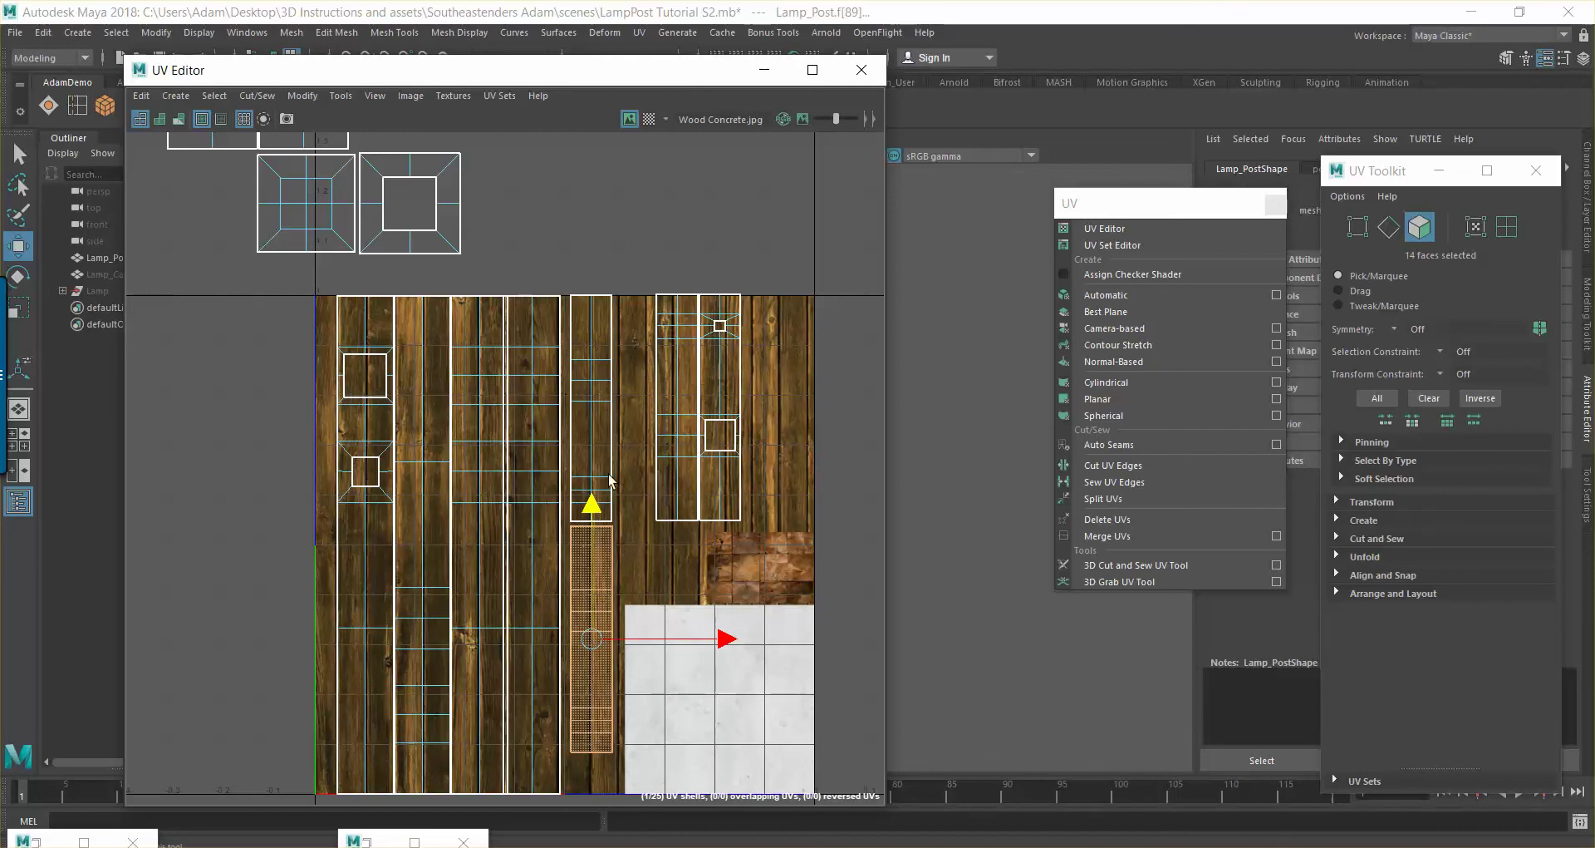
Slide the right pair of shells onto wood planks and check the arm in the viewport
drag(645, 254, 688, 583)
scroll(685, 512, up, 3)
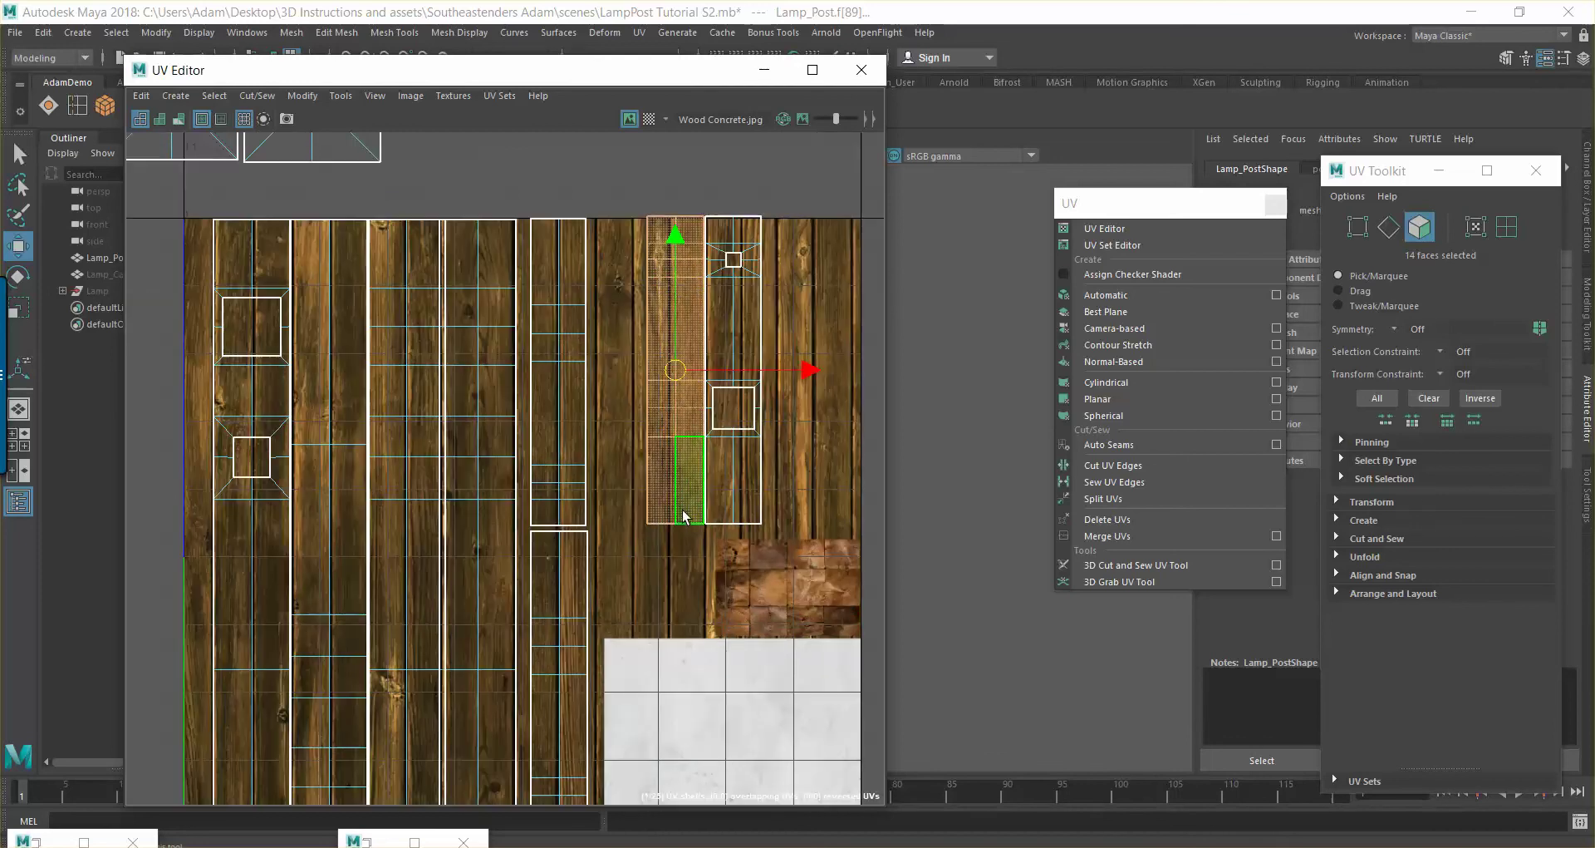
drag(814, 373, 770, 376)
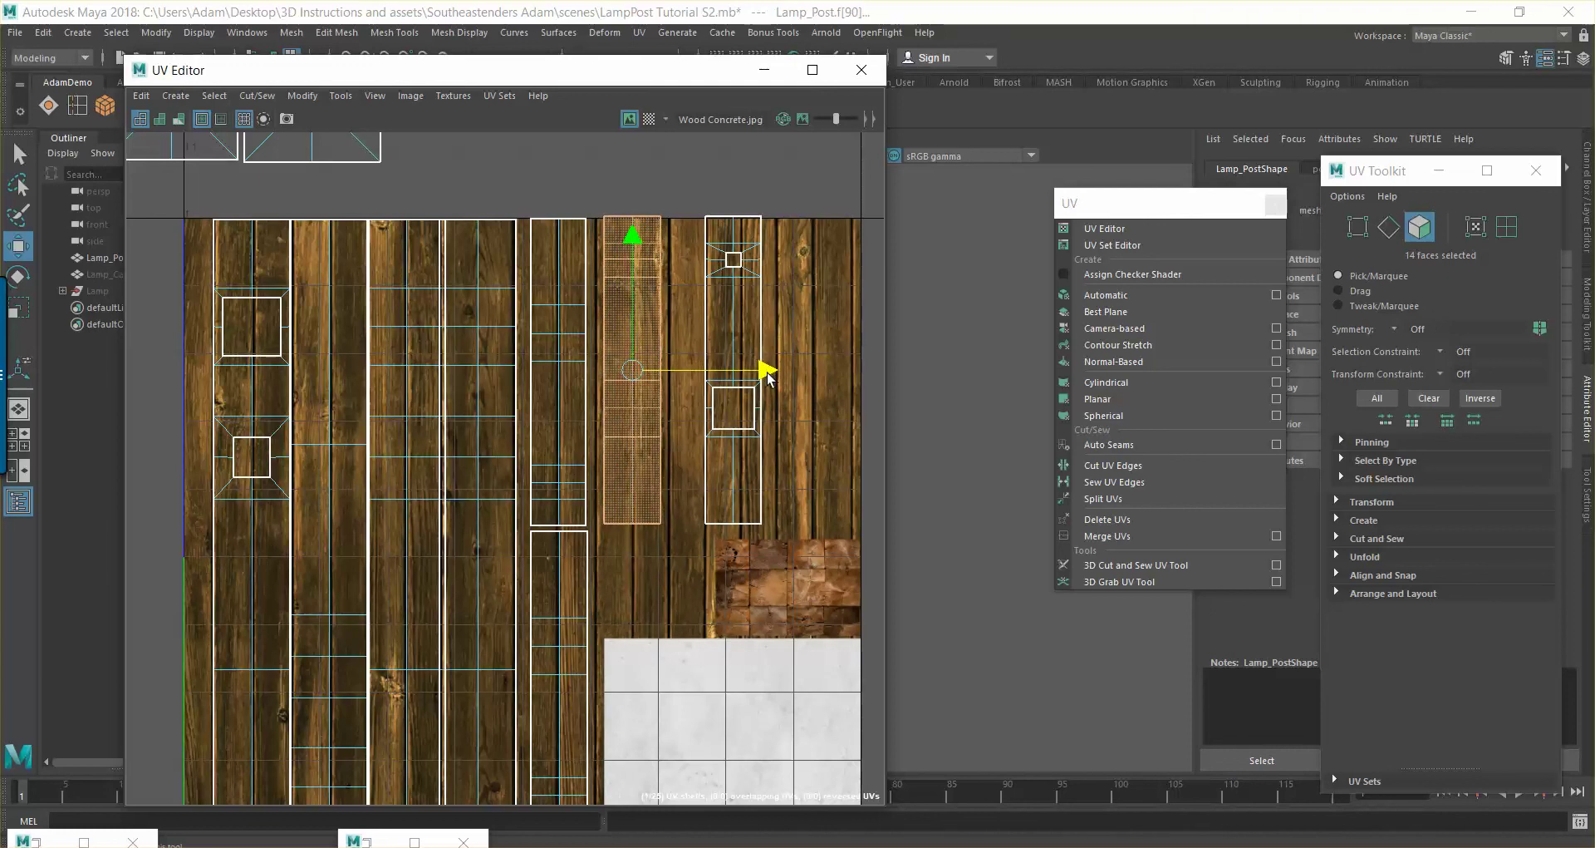
drag(633, 236, 634, 239)
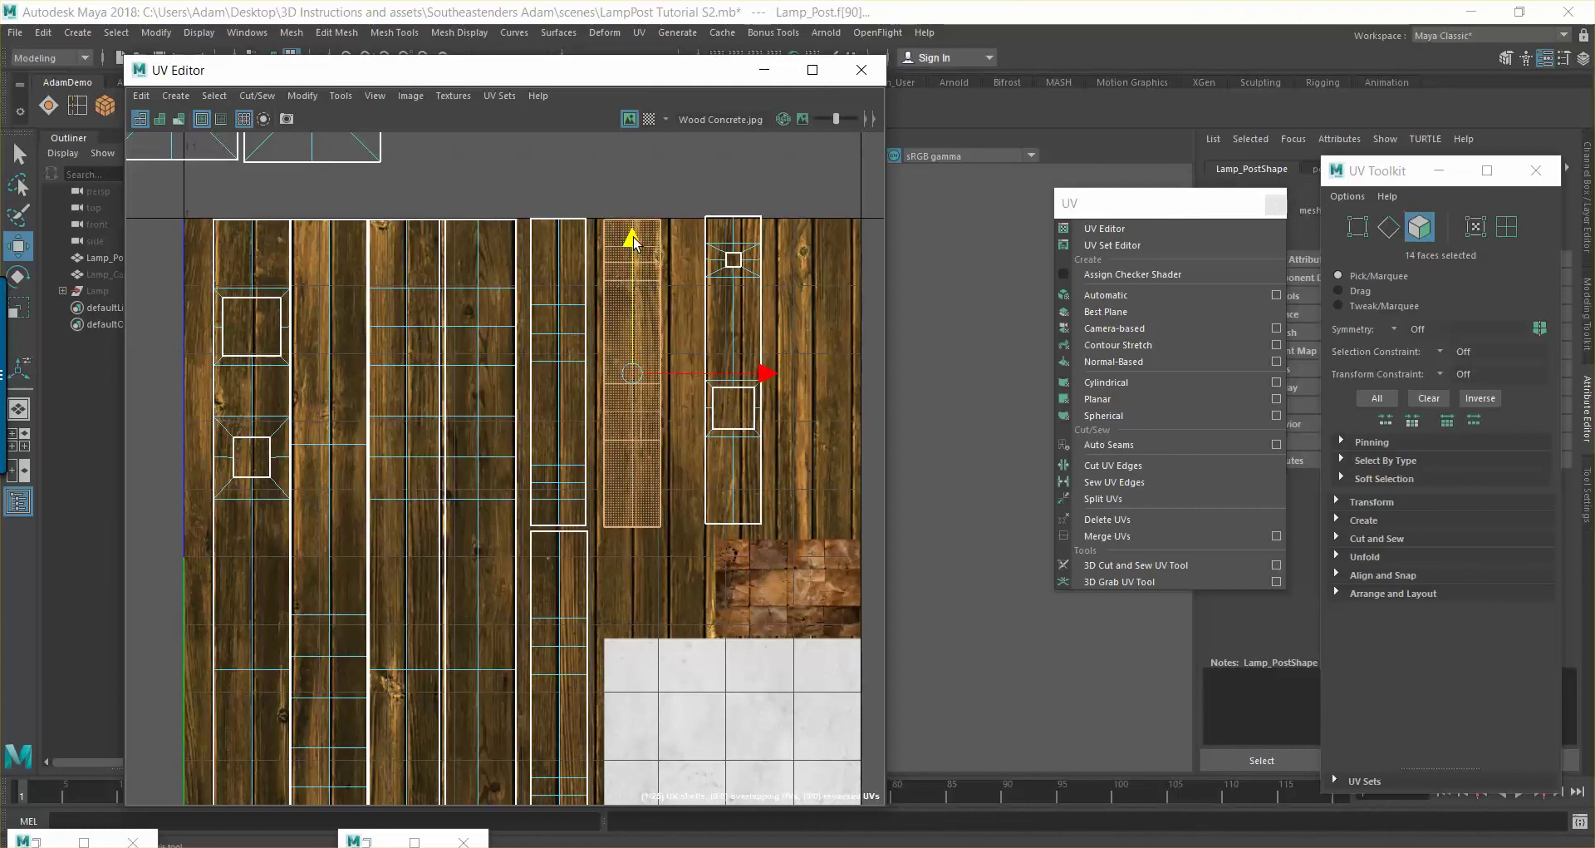
drag(764, 270, 712, 549)
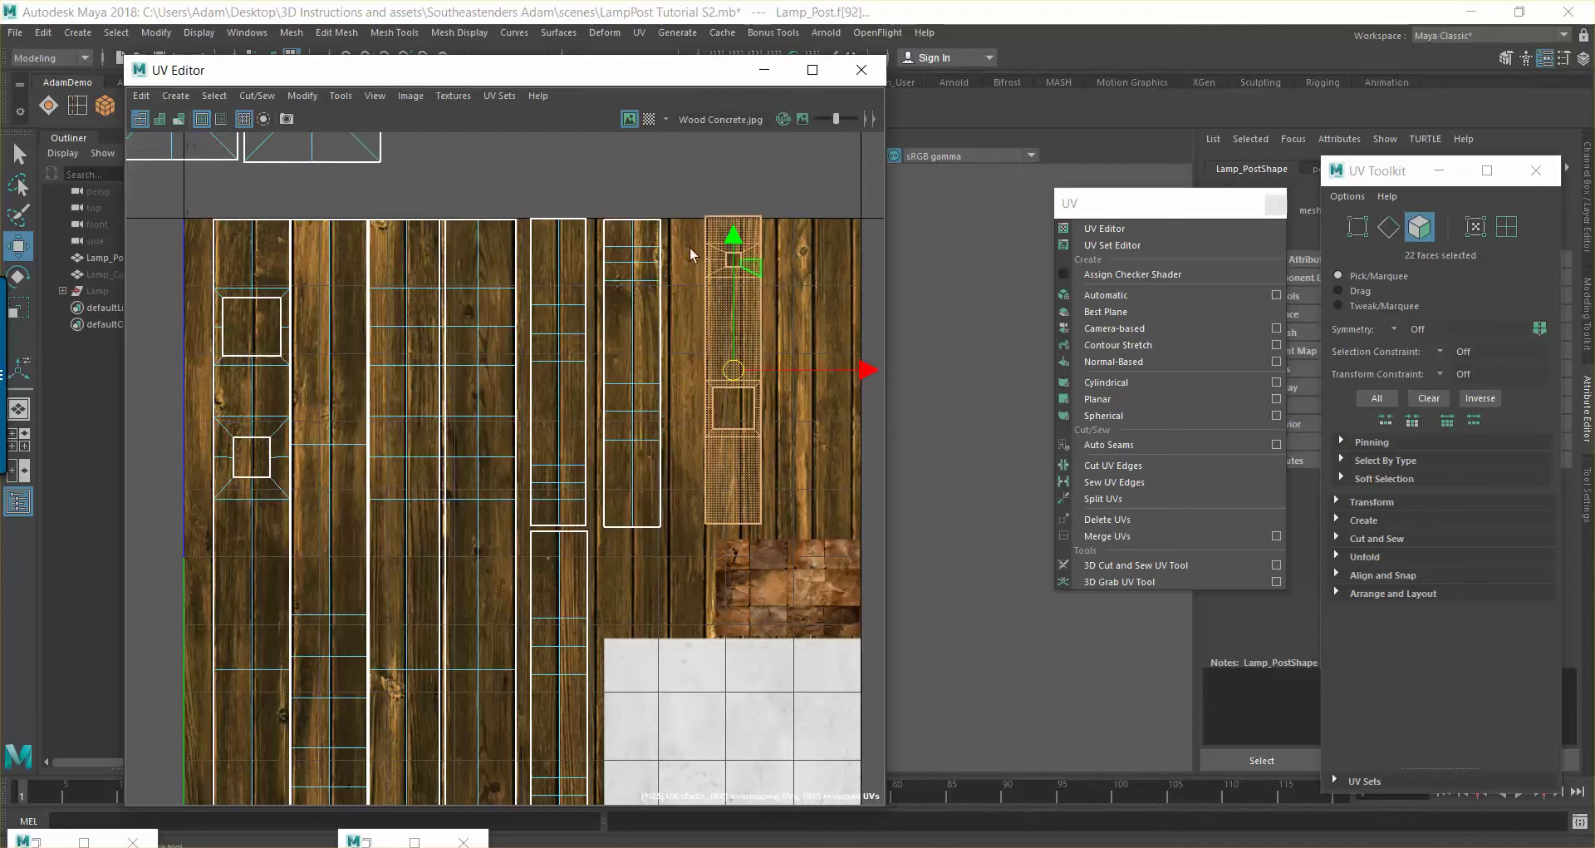
drag(734, 245, 735, 252)
drag(864, 379, 840, 380)
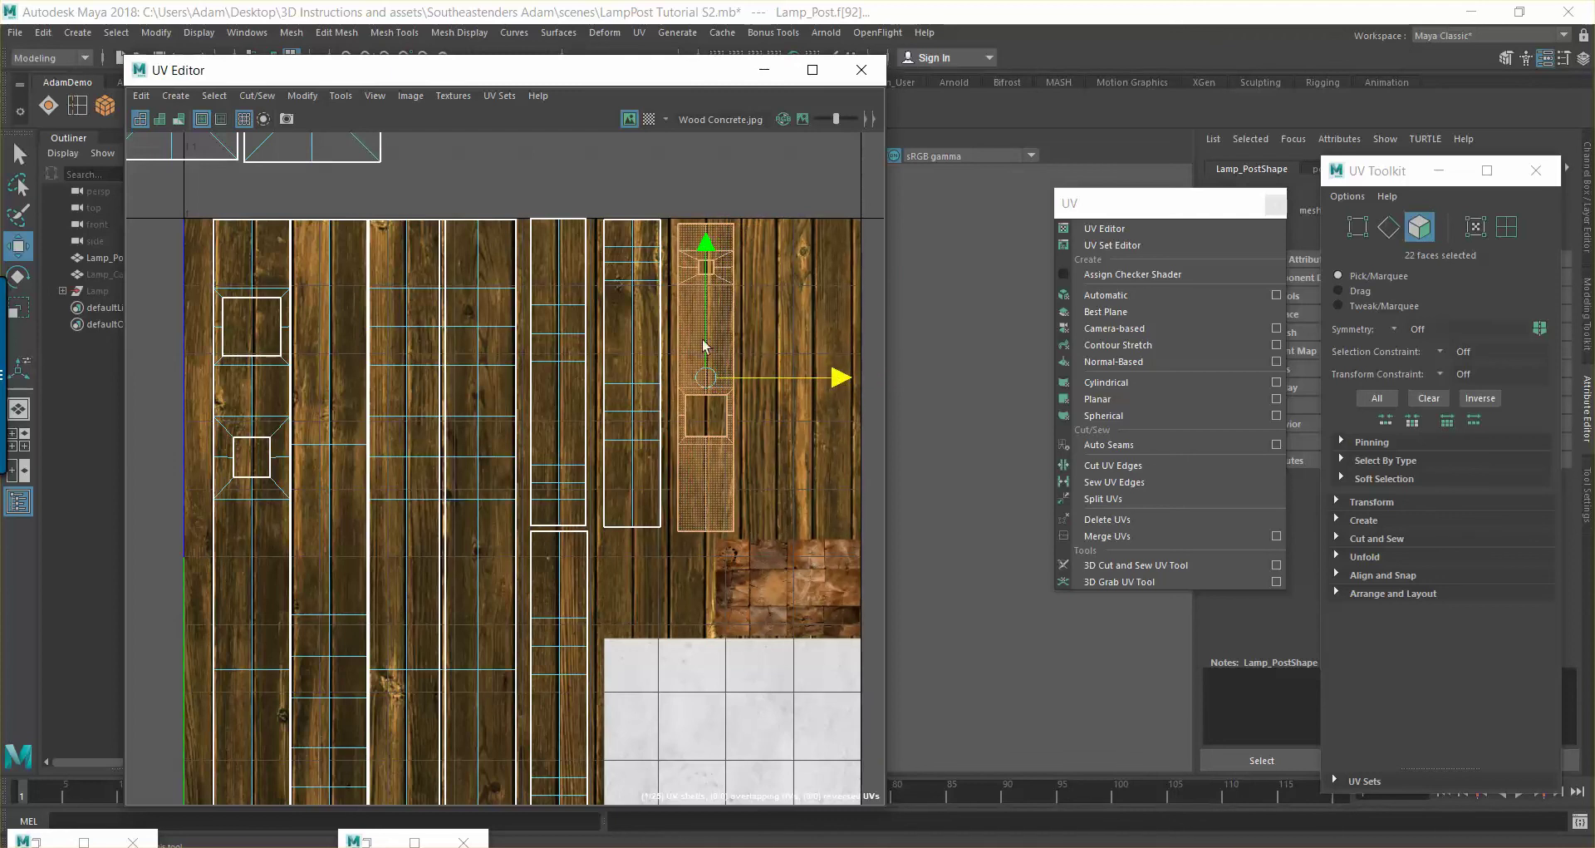
click(766, 70)
alt+drag(907, 455, 743, 531)
scroll(725, 463, up, 4)
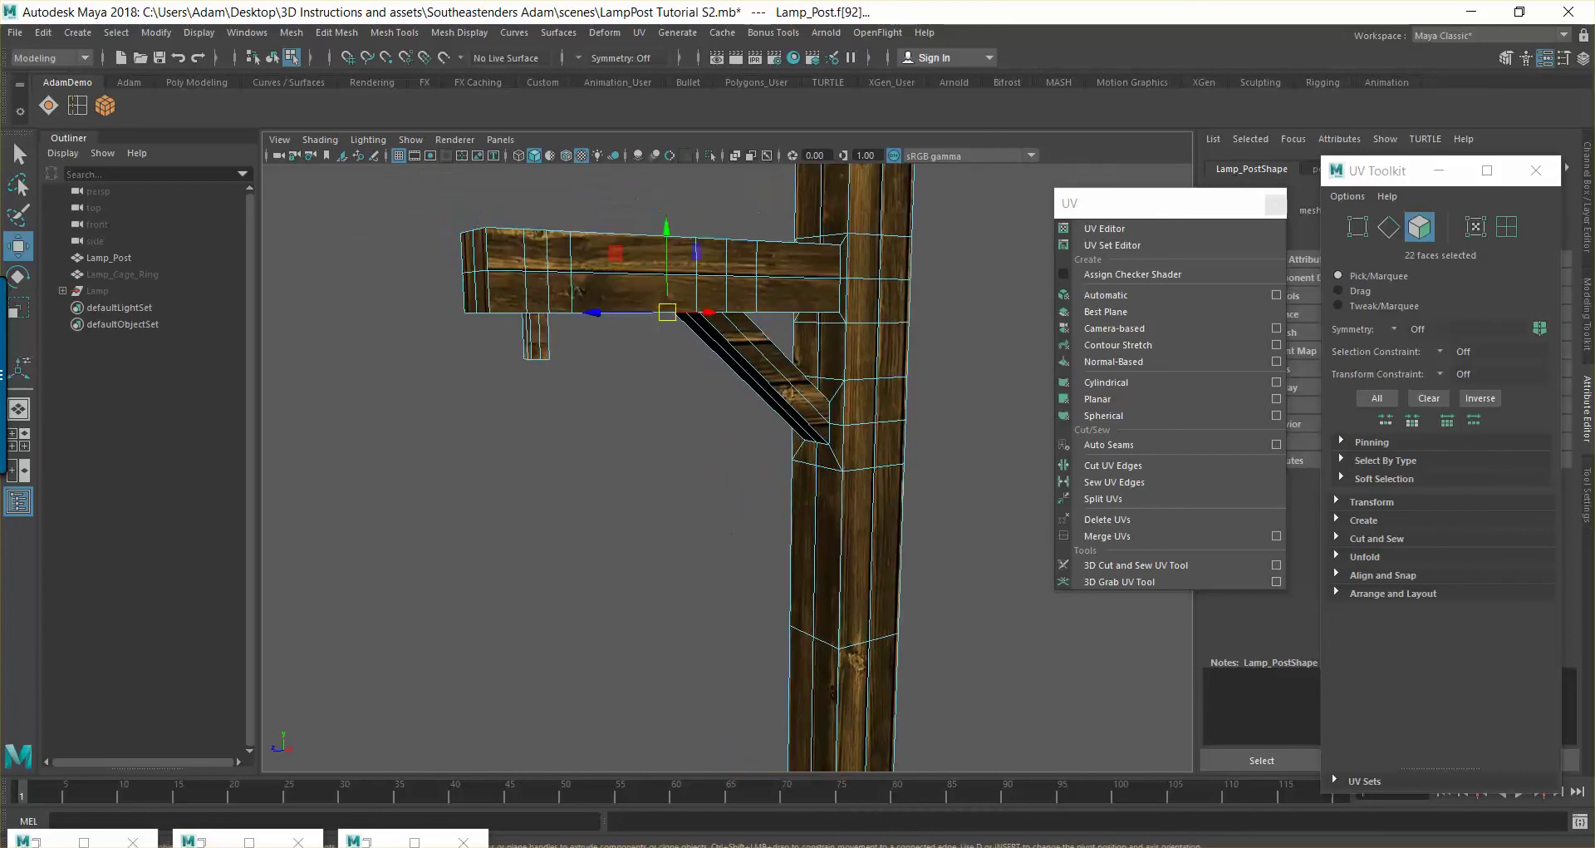
Bring the UV Editor back over the viewport and frame the shells outside the texture tile
click(249, 841)
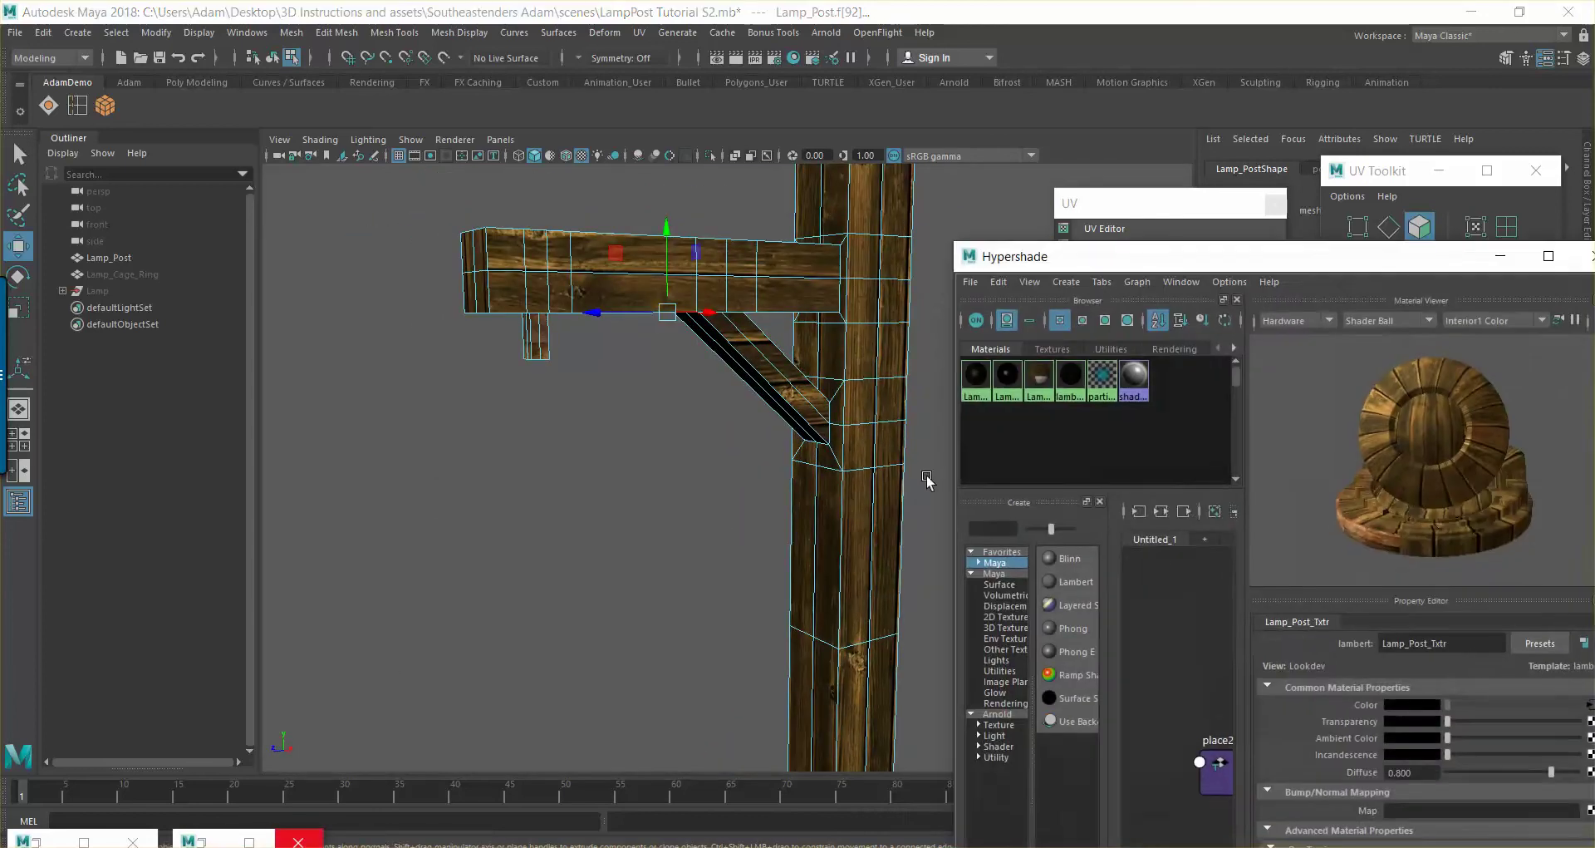
click(199, 841)
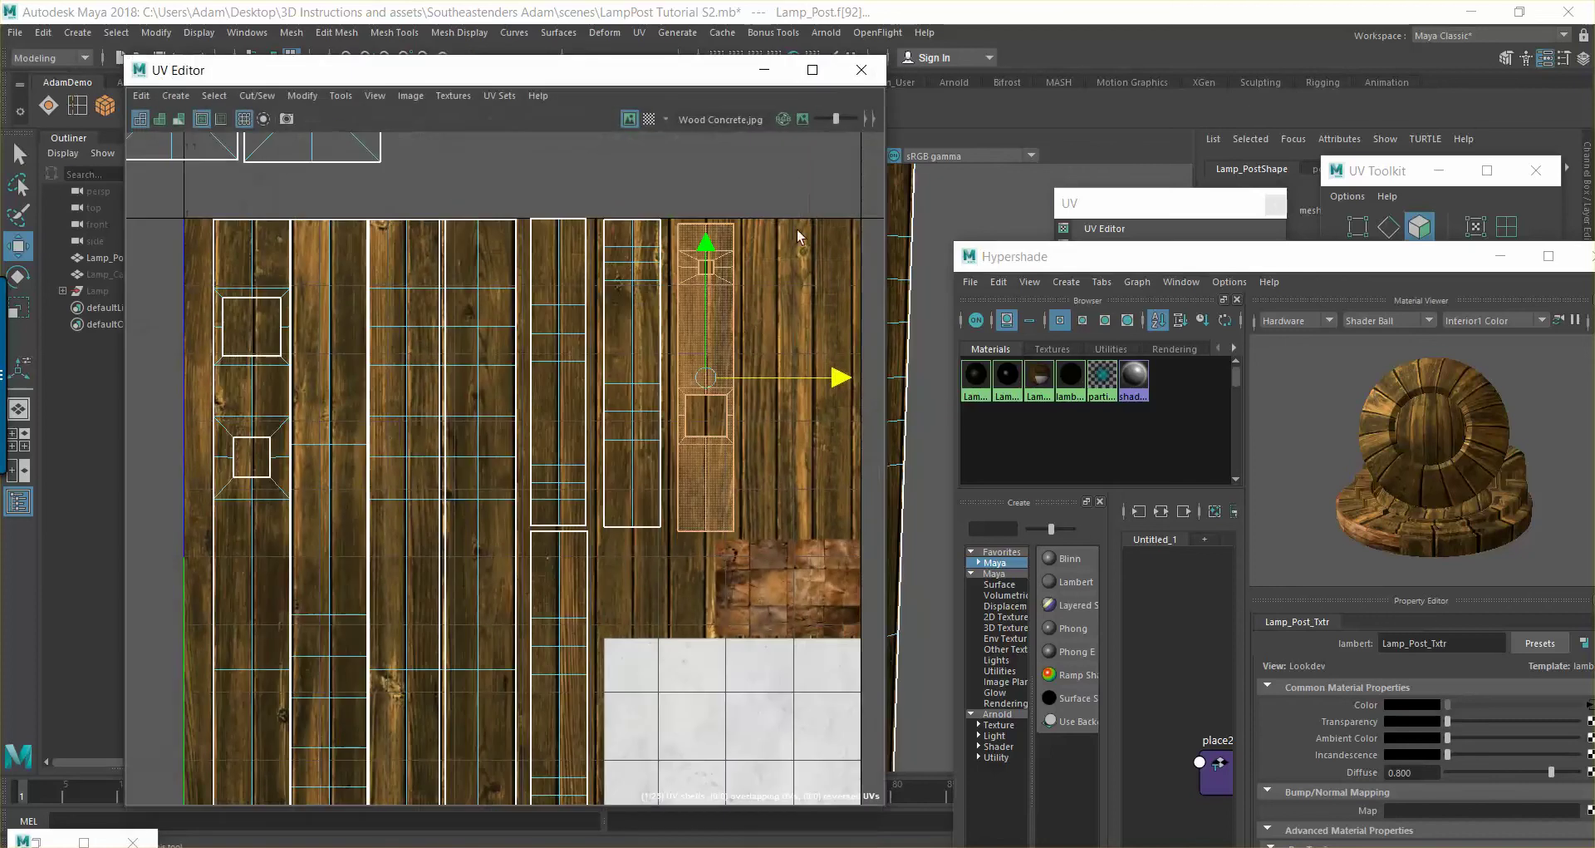
click(1500, 255)
drag(1189, 221, 1451, 351)
mouse_move(1258, 290)
alt+middle_down()
mouse_move(1370, 289)
mouse_move(1224, 277)
mouse_move(1241, 277)
alt+middle_up()
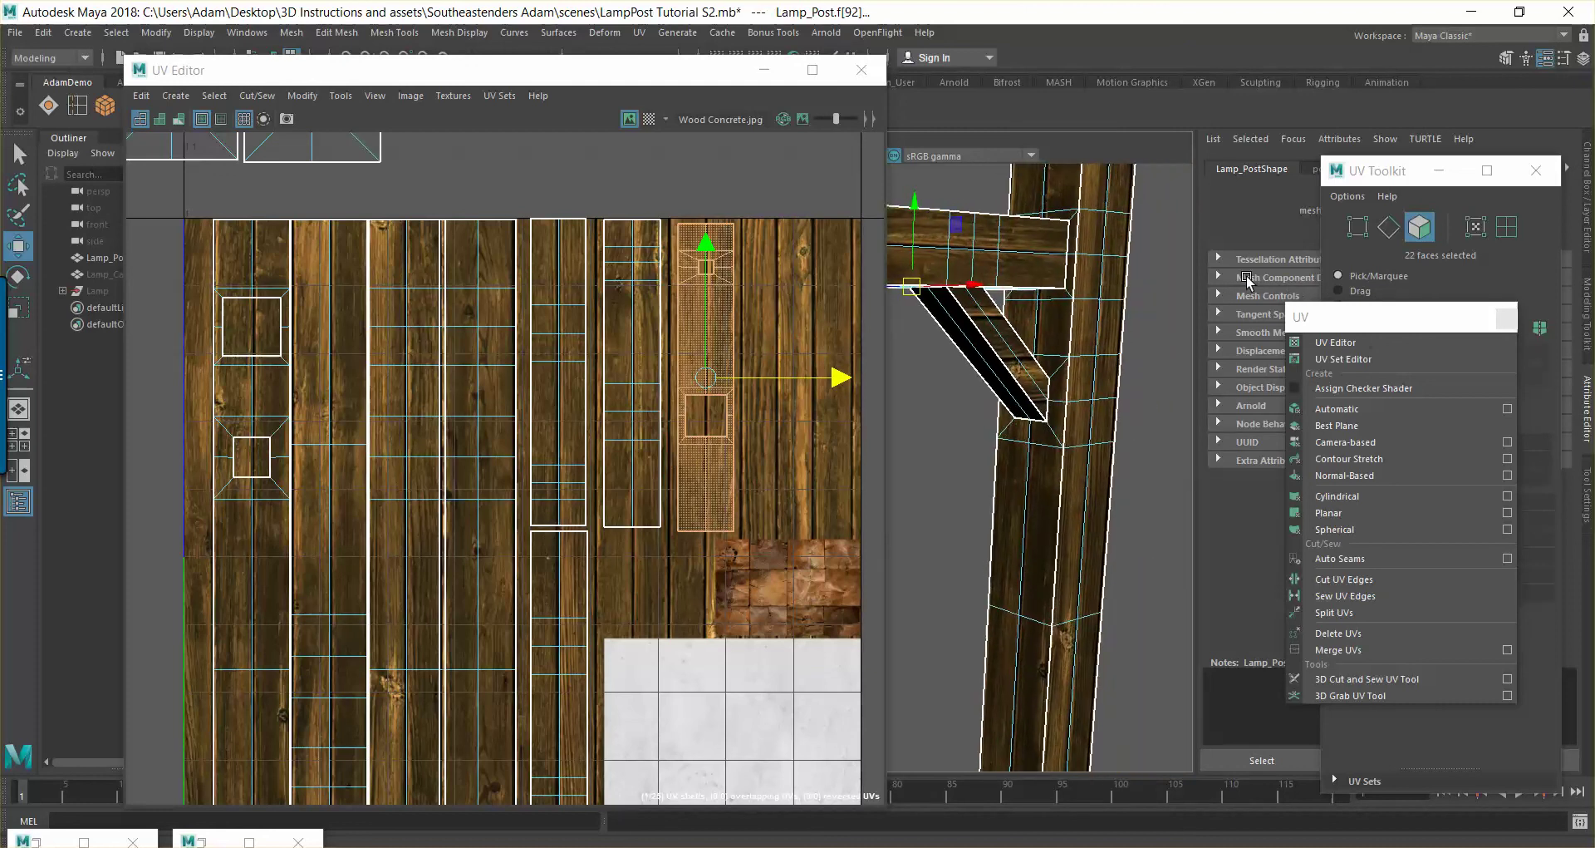
alt+middle_drag(486, 331, 633, 580)
scroll(587, 445, down, 3)
scroll(374, 331, down, 3)
Rotate the small brace UV shell upright with the E rotate tool
alt+middle_drag(389, 328, 710, 322)
drag(434, 331, 463, 393)
key(e)
drag(581, 379, 555, 415)
Rotate the diagonal brace shell vertical, move it onto the wood texture, and accept AutoSave
click(560, 314)
drag(648, 318, 643, 253)
key(w)
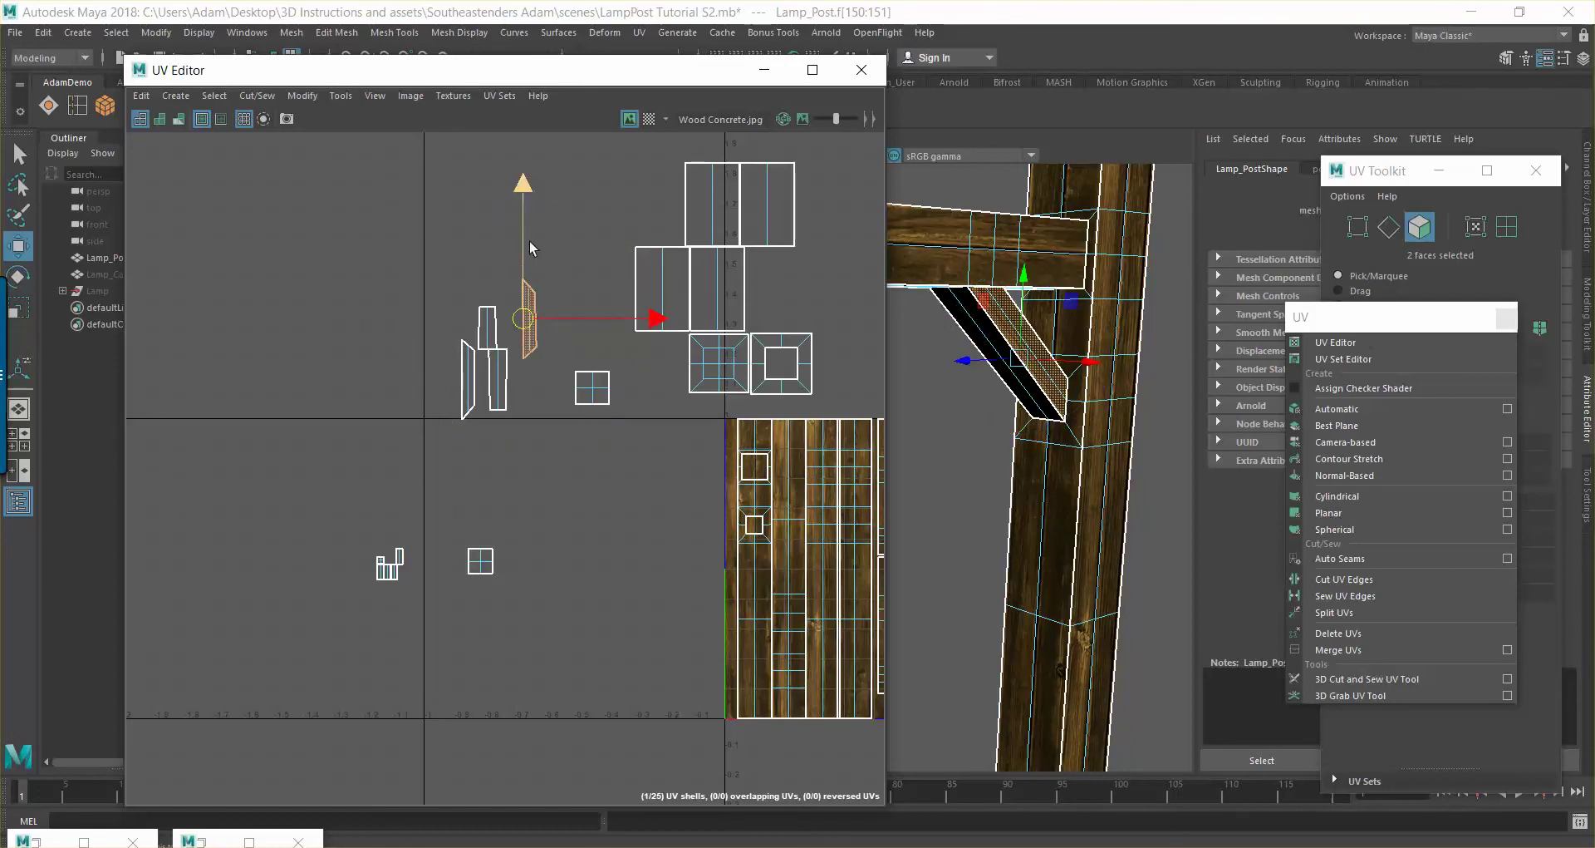
drag(524, 198, 523, 259)
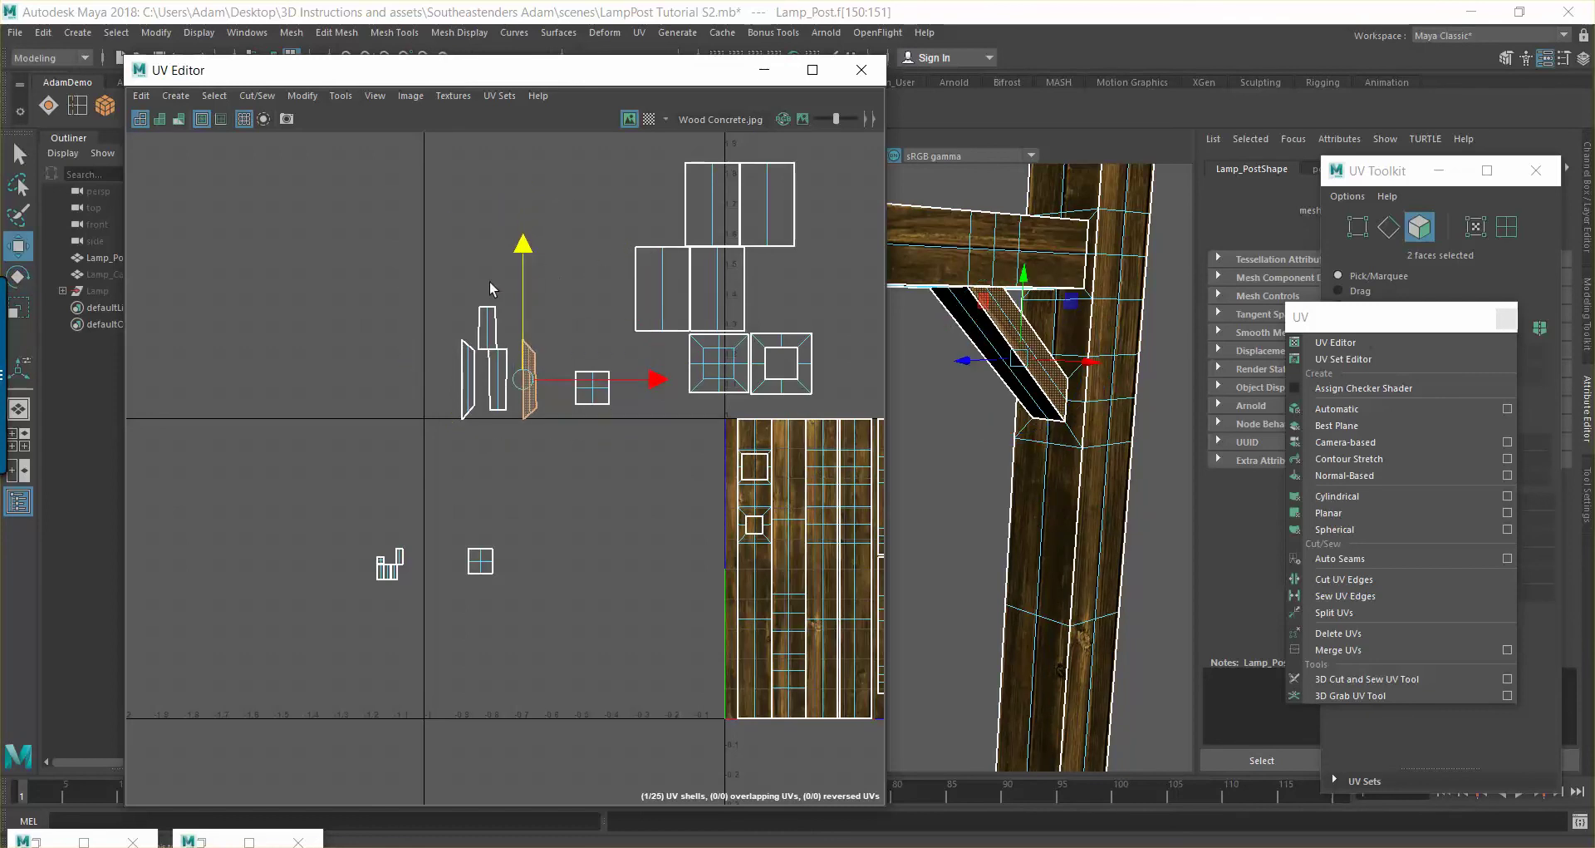
drag(642, 384, 910, 383)
drag(778, 248, 779, 332)
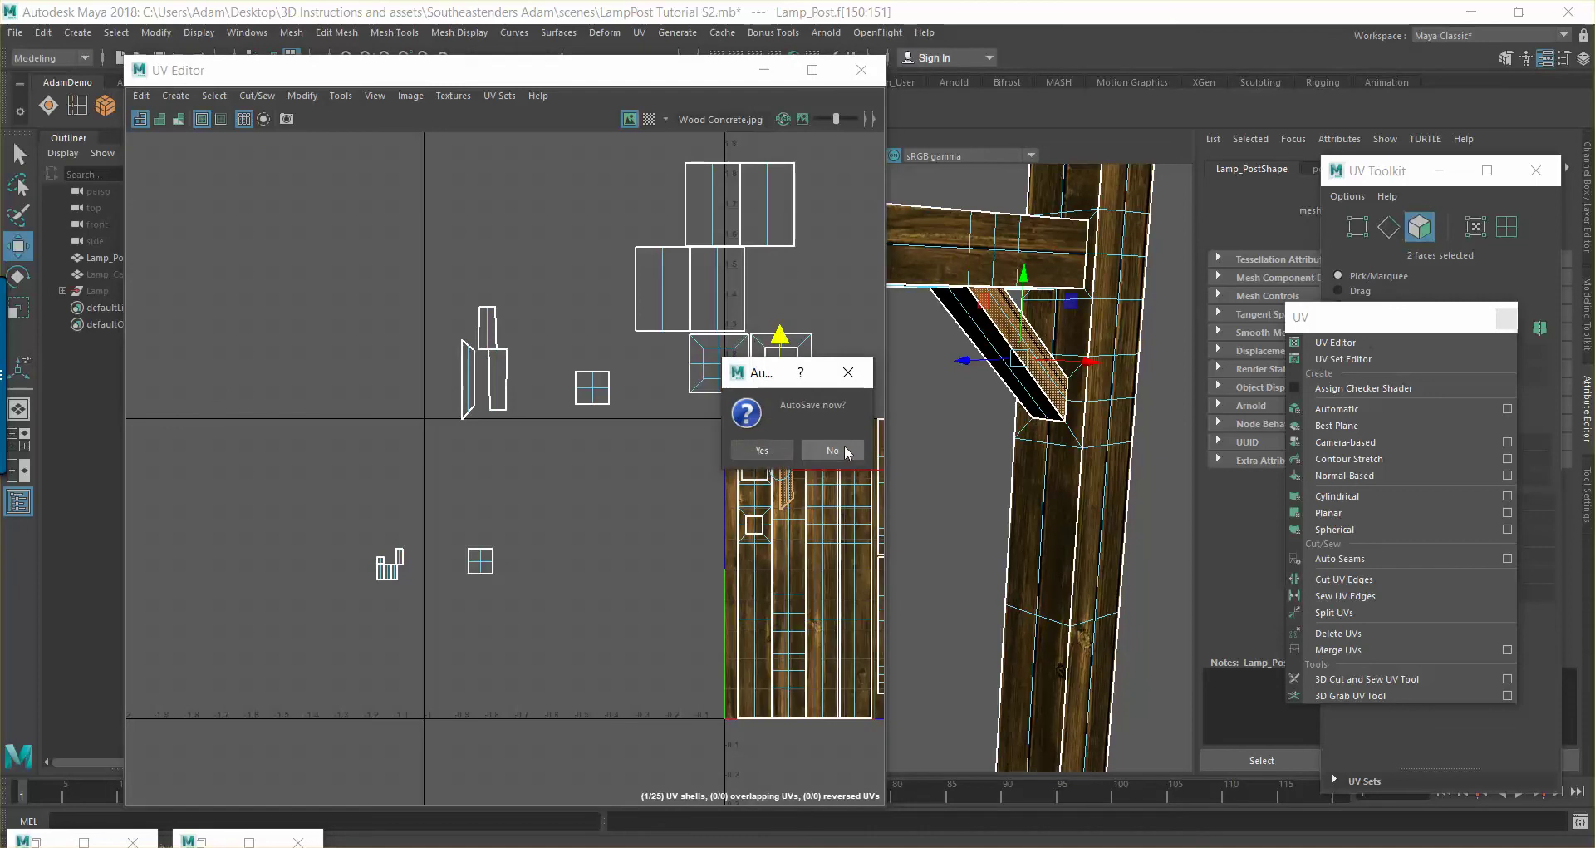
click(781, 451)
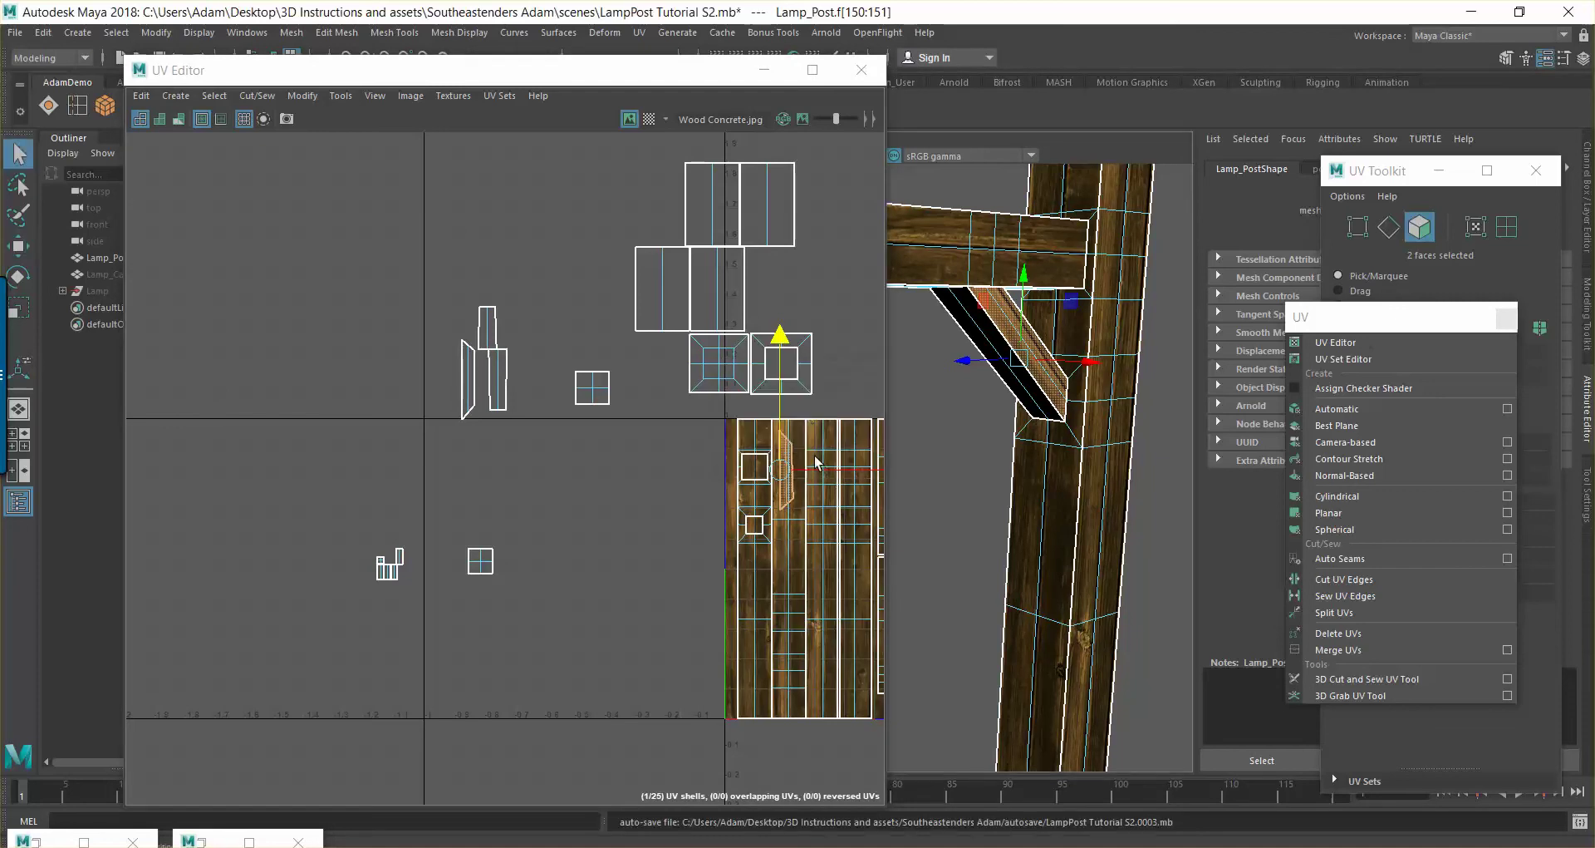
Undo a stray face move, then nudge and fine-rotate the brace shell into place
click(667, 301)
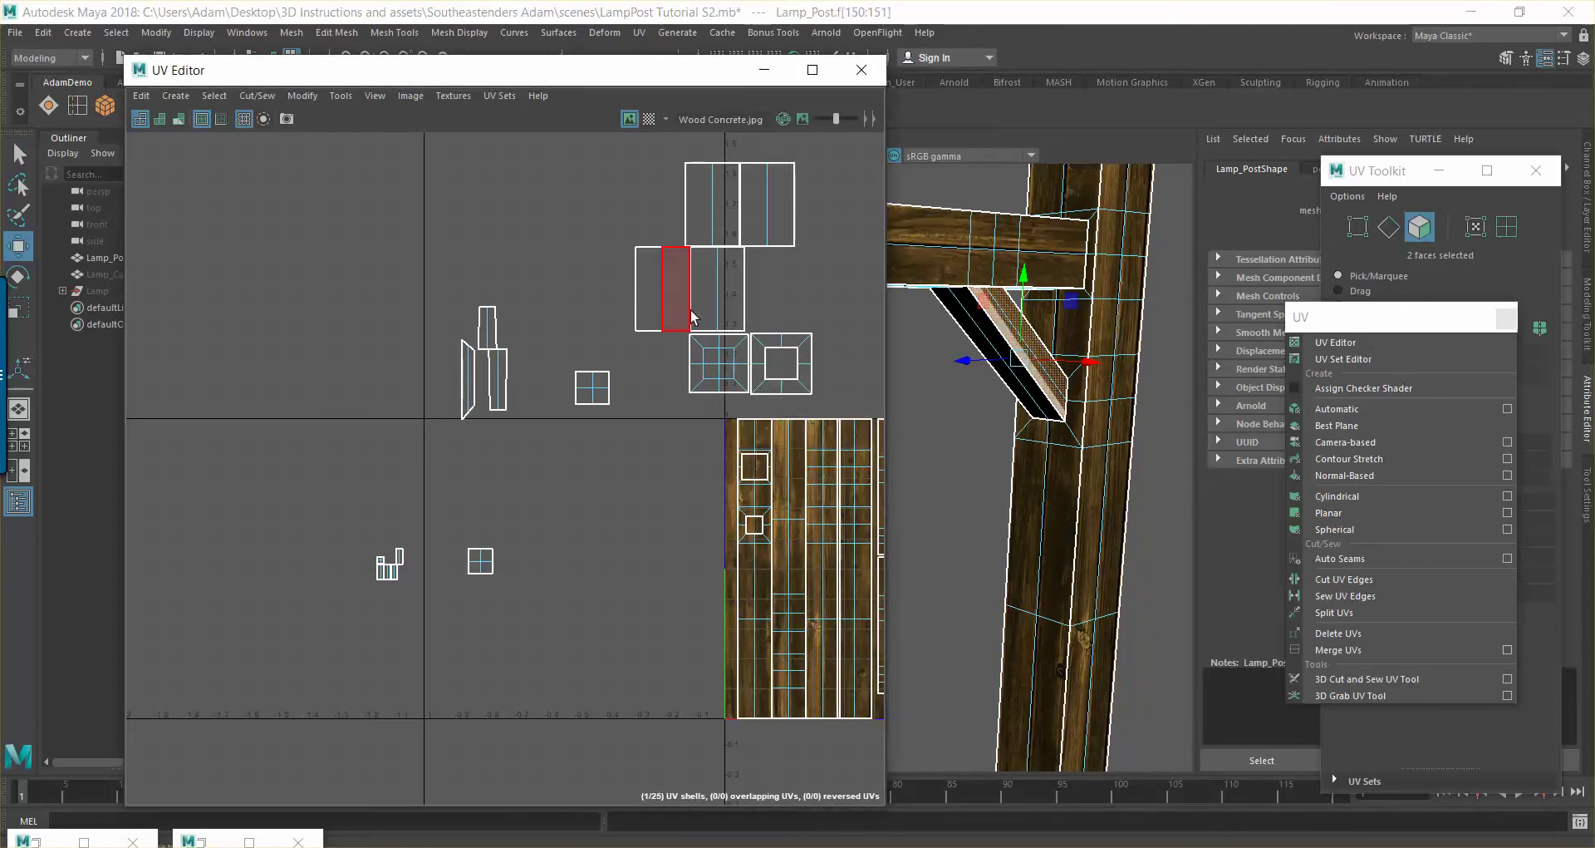
alt+middle_drag(654, 292, 471, 238)
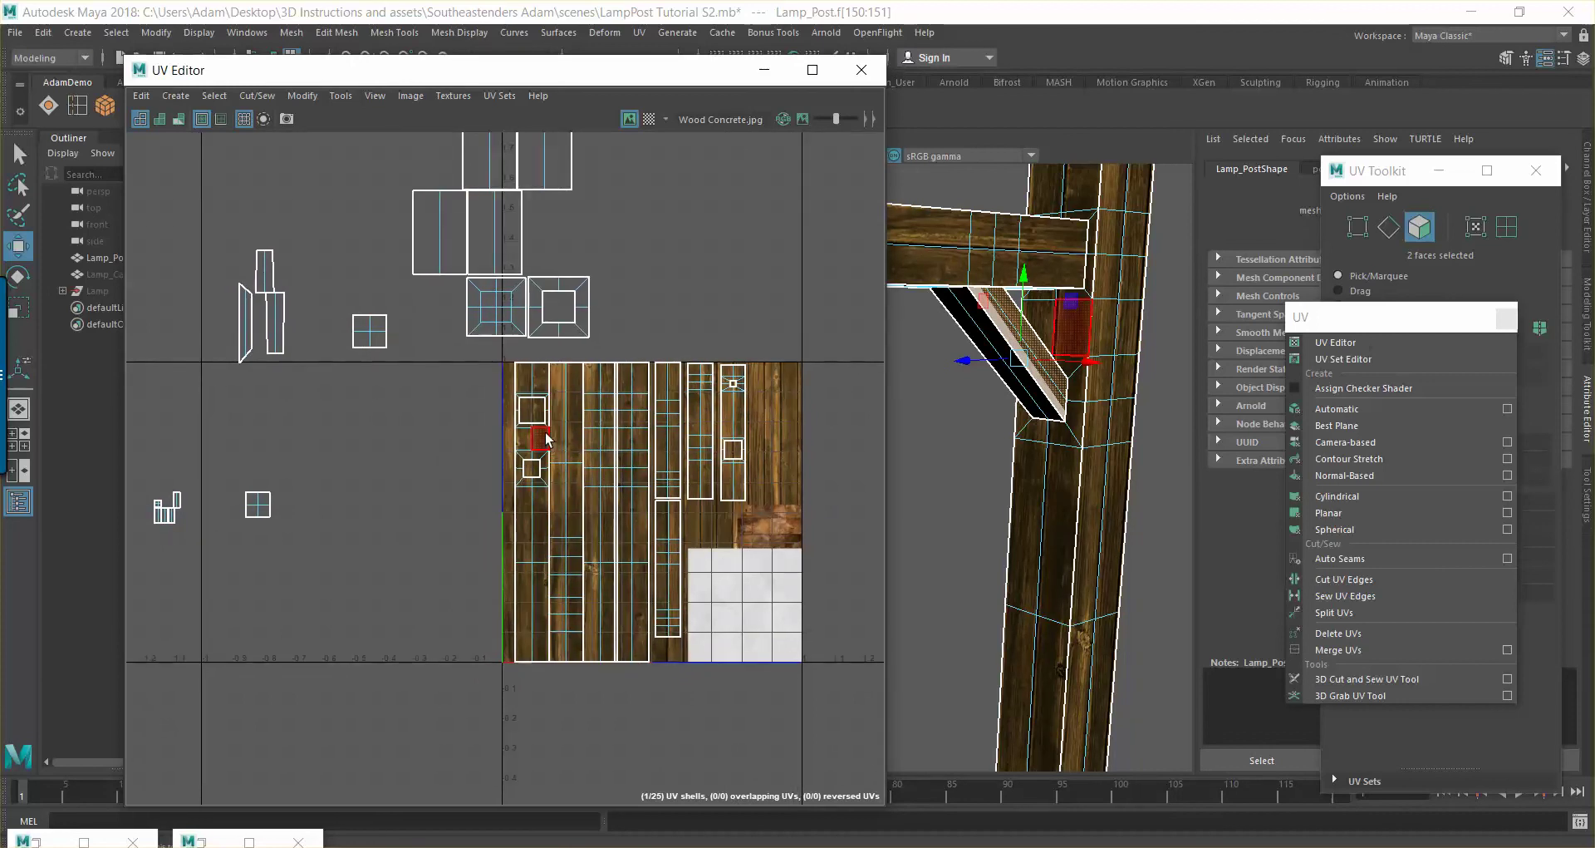
key(ctrl+z)
drag(695, 422, 868, 412)
scroll(832, 388, up, 3)
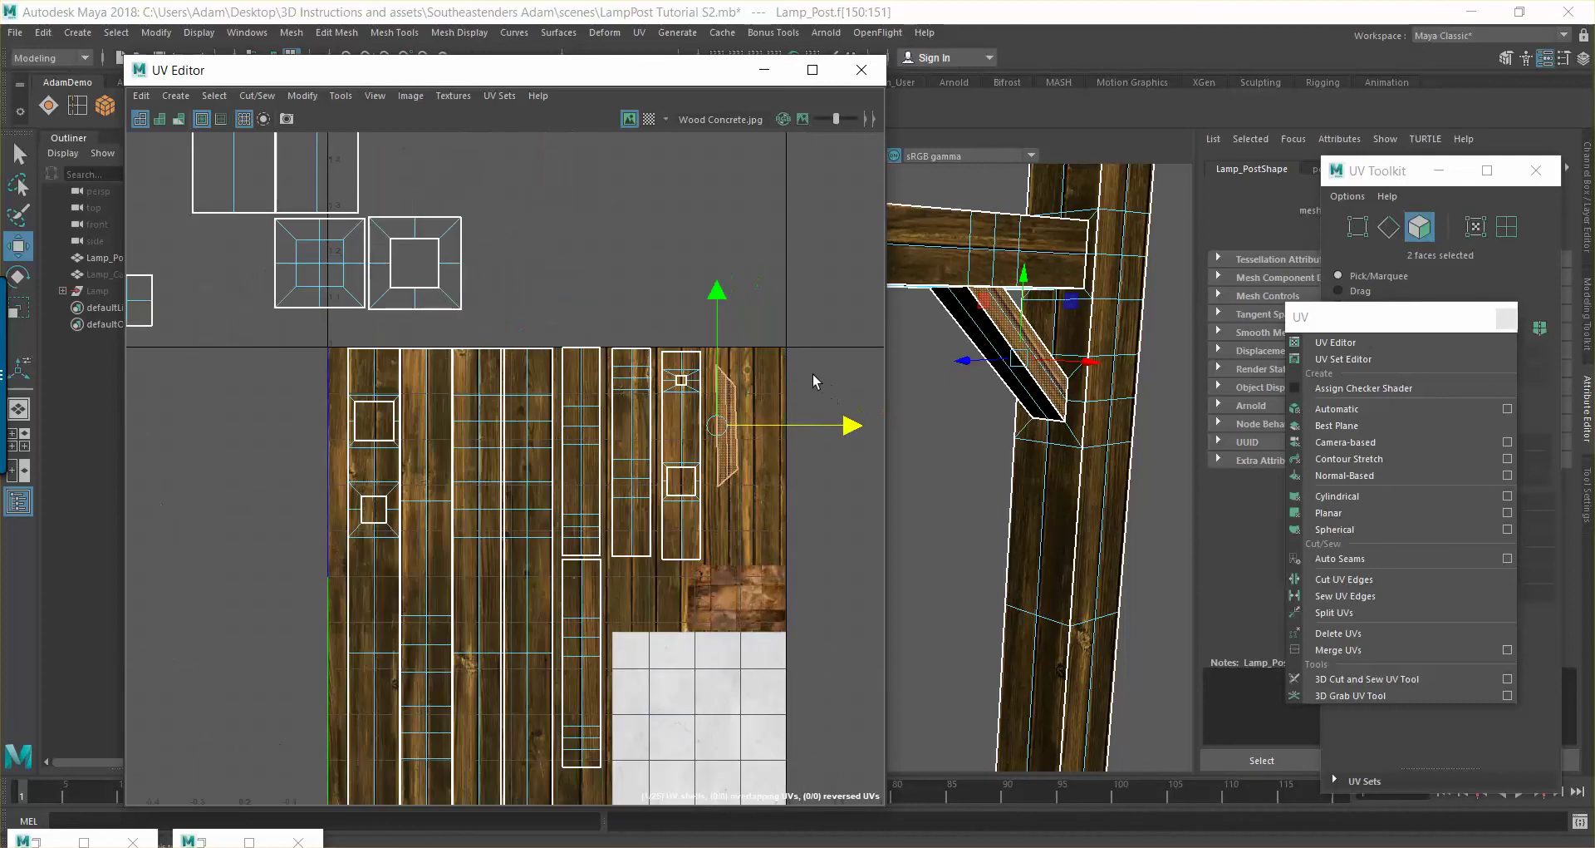
drag(849, 426, 844, 429)
key(e)
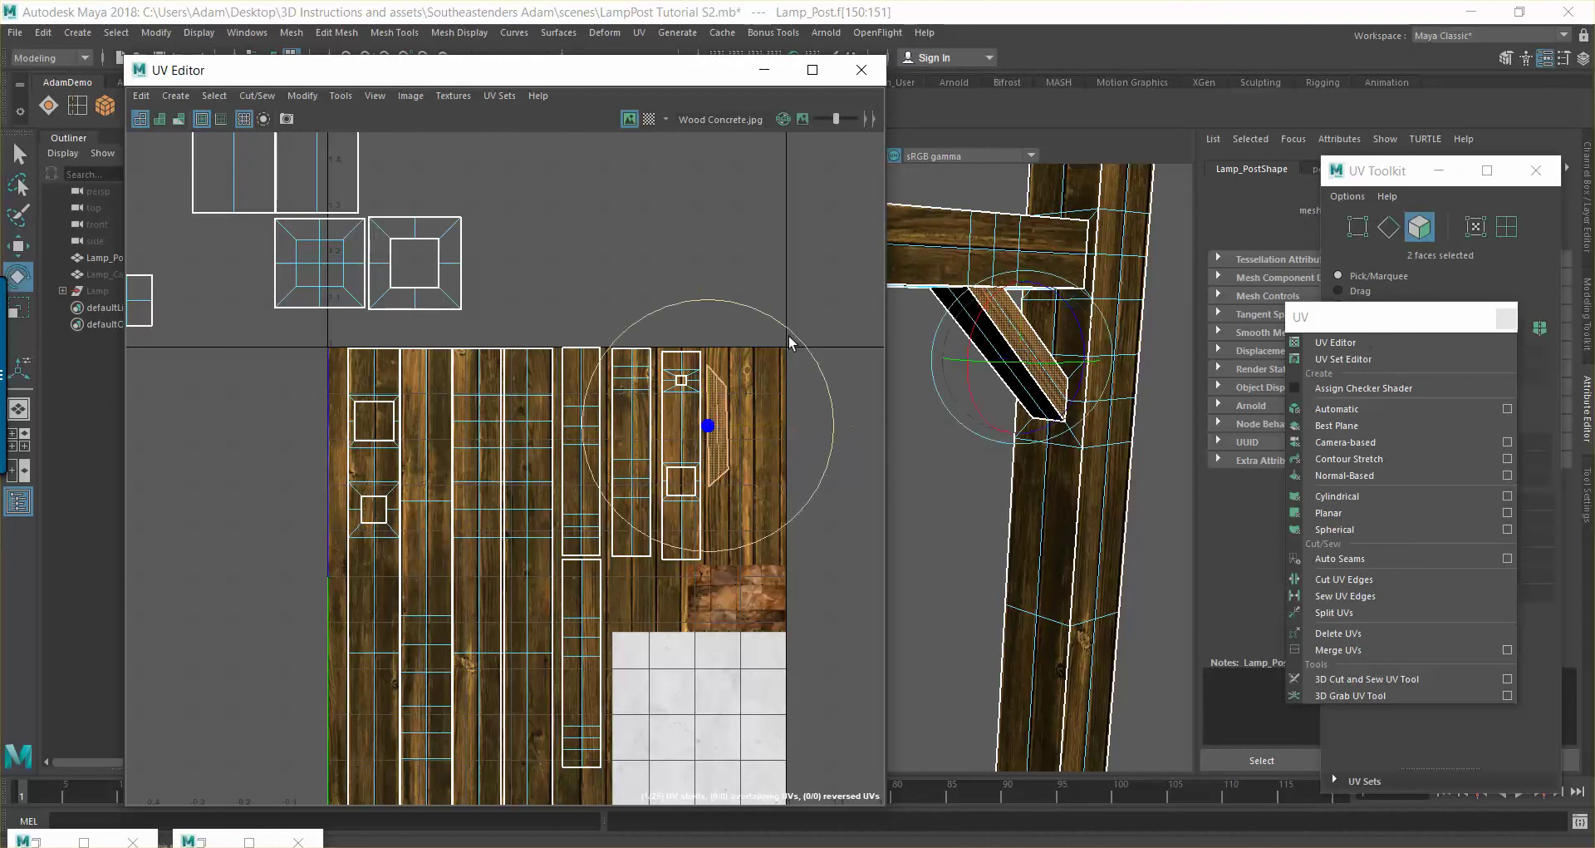
drag(795, 331, 797, 335)
click(782, 256)
Move the small shell at the left into the wood texture tile
scroll(681, 395, down, 2)
scroll(631, 382, down, 2)
click(254, 328)
key(w)
drag(384, 329, 843, 342)
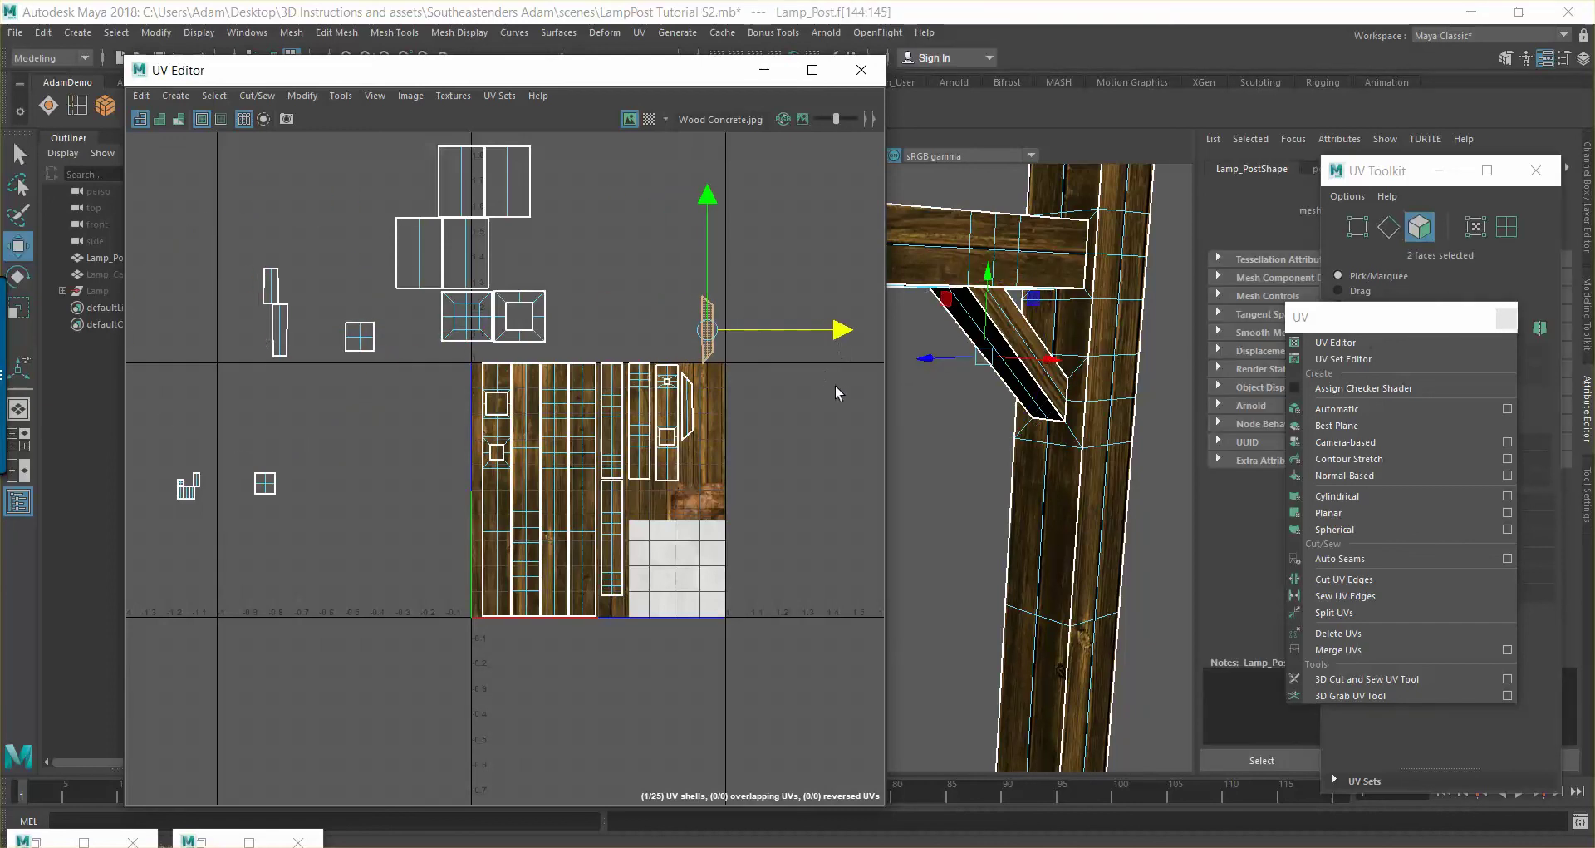
scroll(827, 366, up, 2)
drag(551, 225, 551, 388)
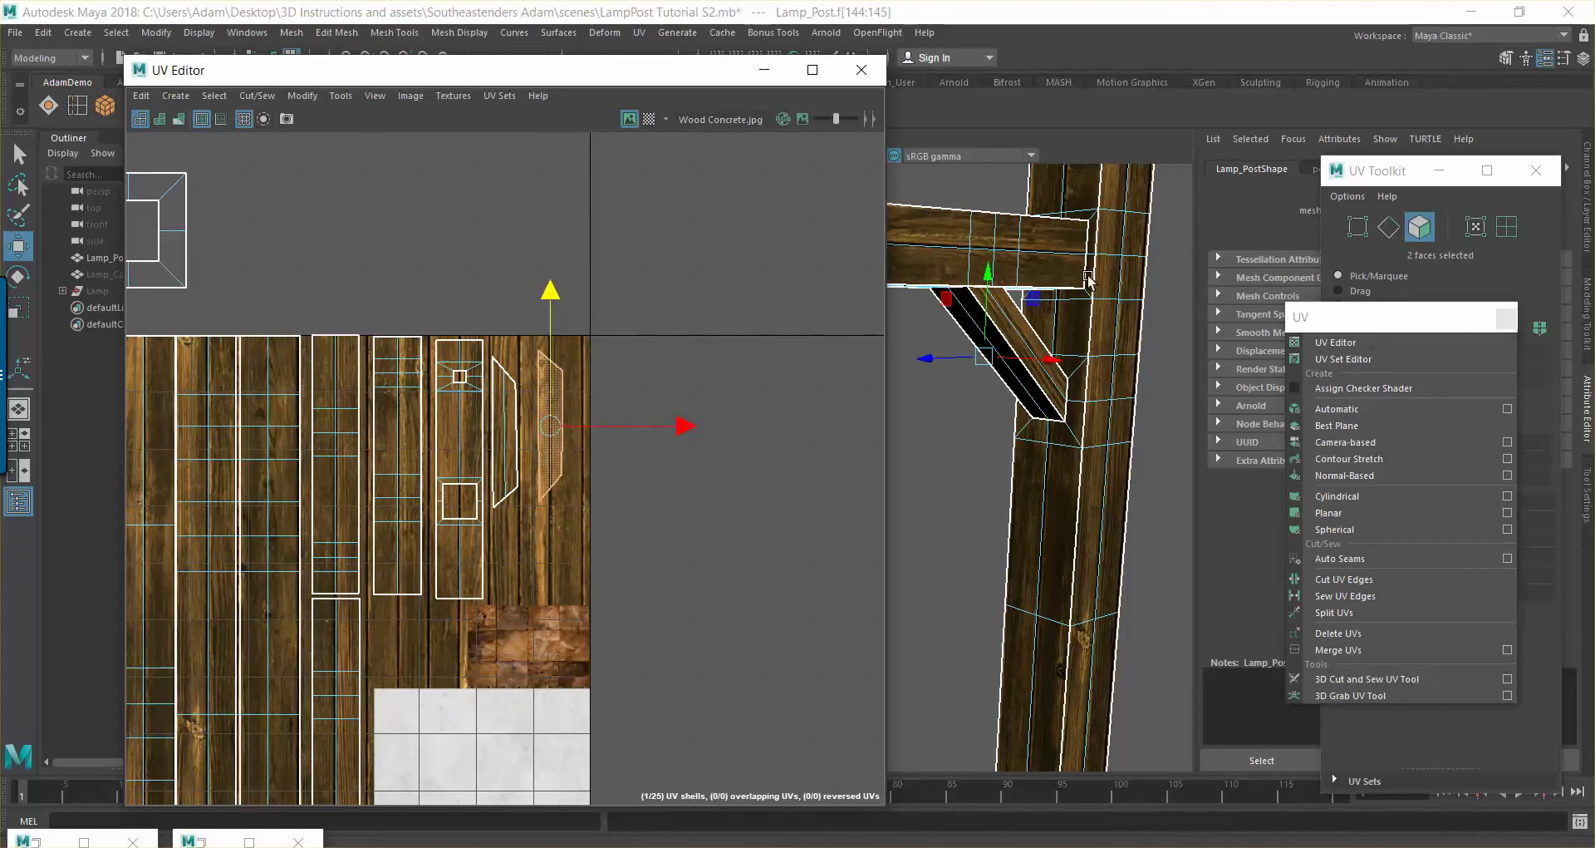
drag(680, 426, 664, 426)
scroll(325, 168, down, 3)
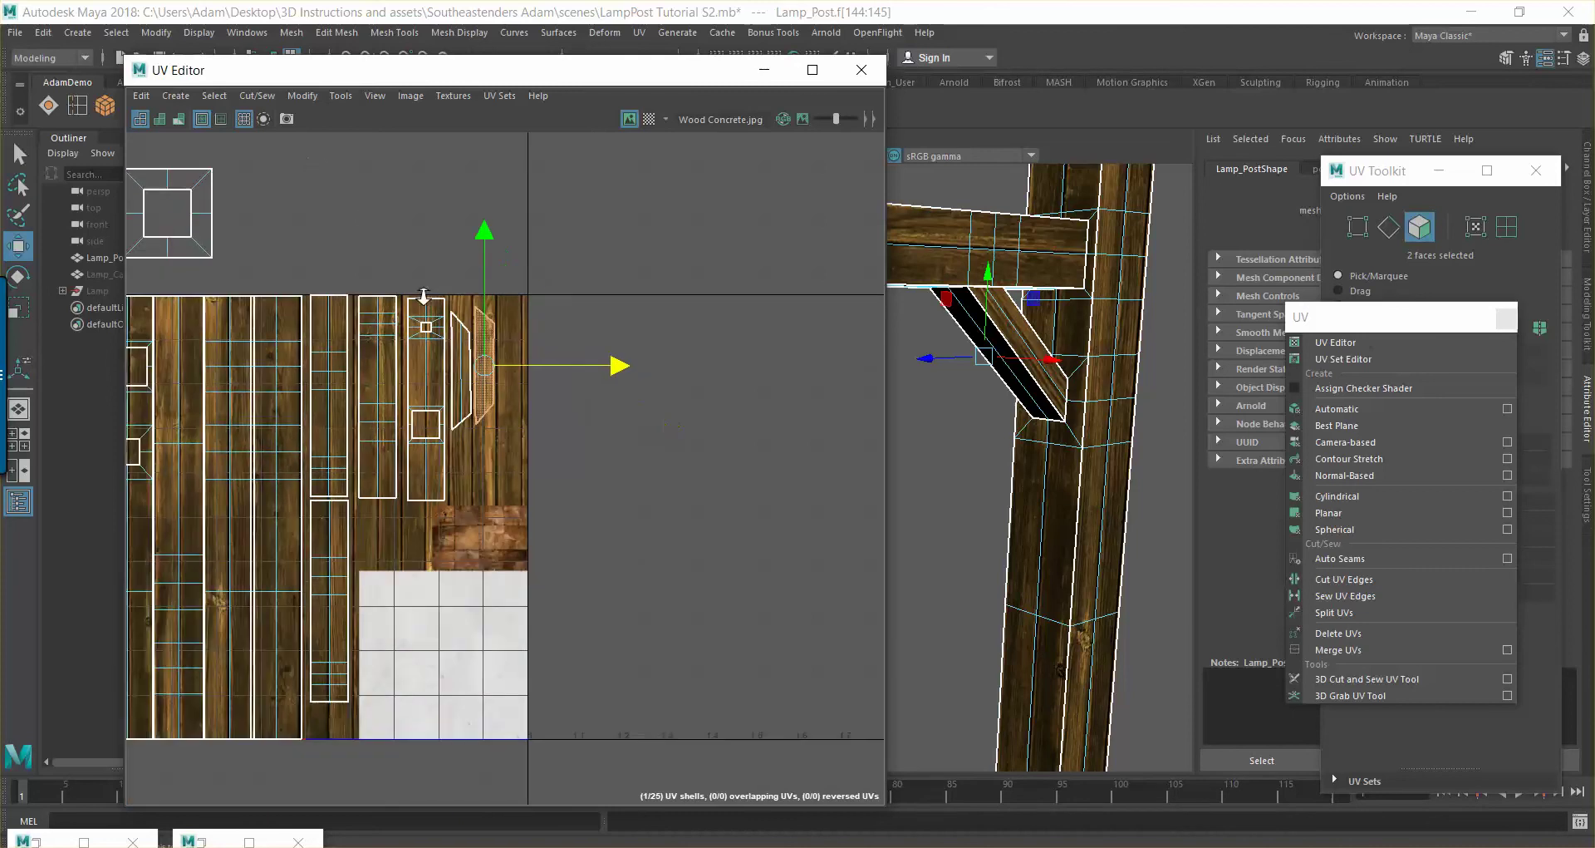
alt+middle_drag(427, 260, 686, 303)
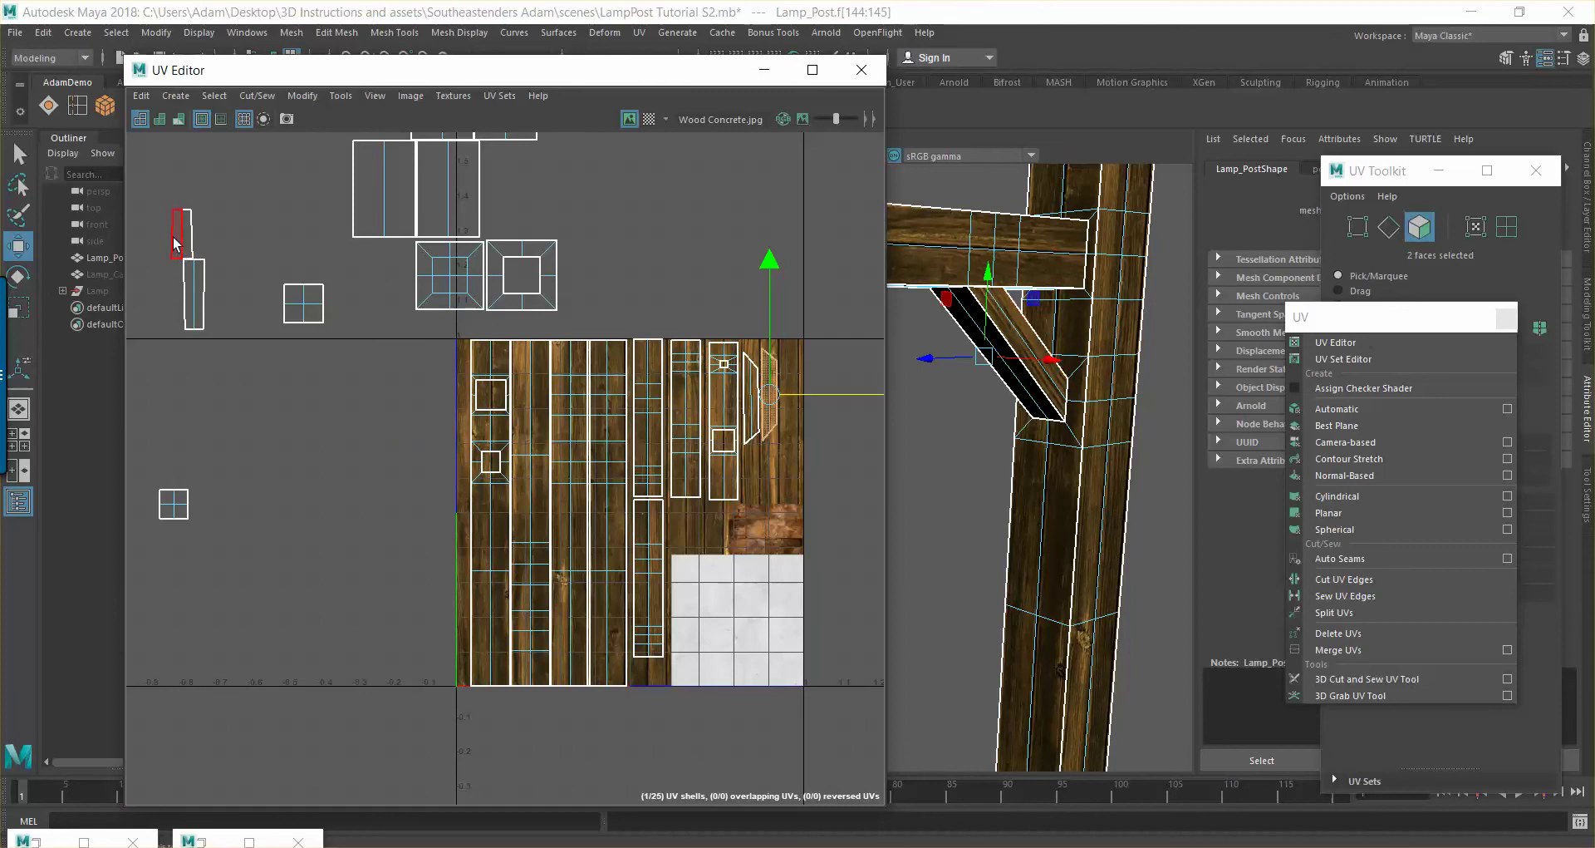
Place the lower small brace shell at the tile's edge on the wood
click(192, 282)
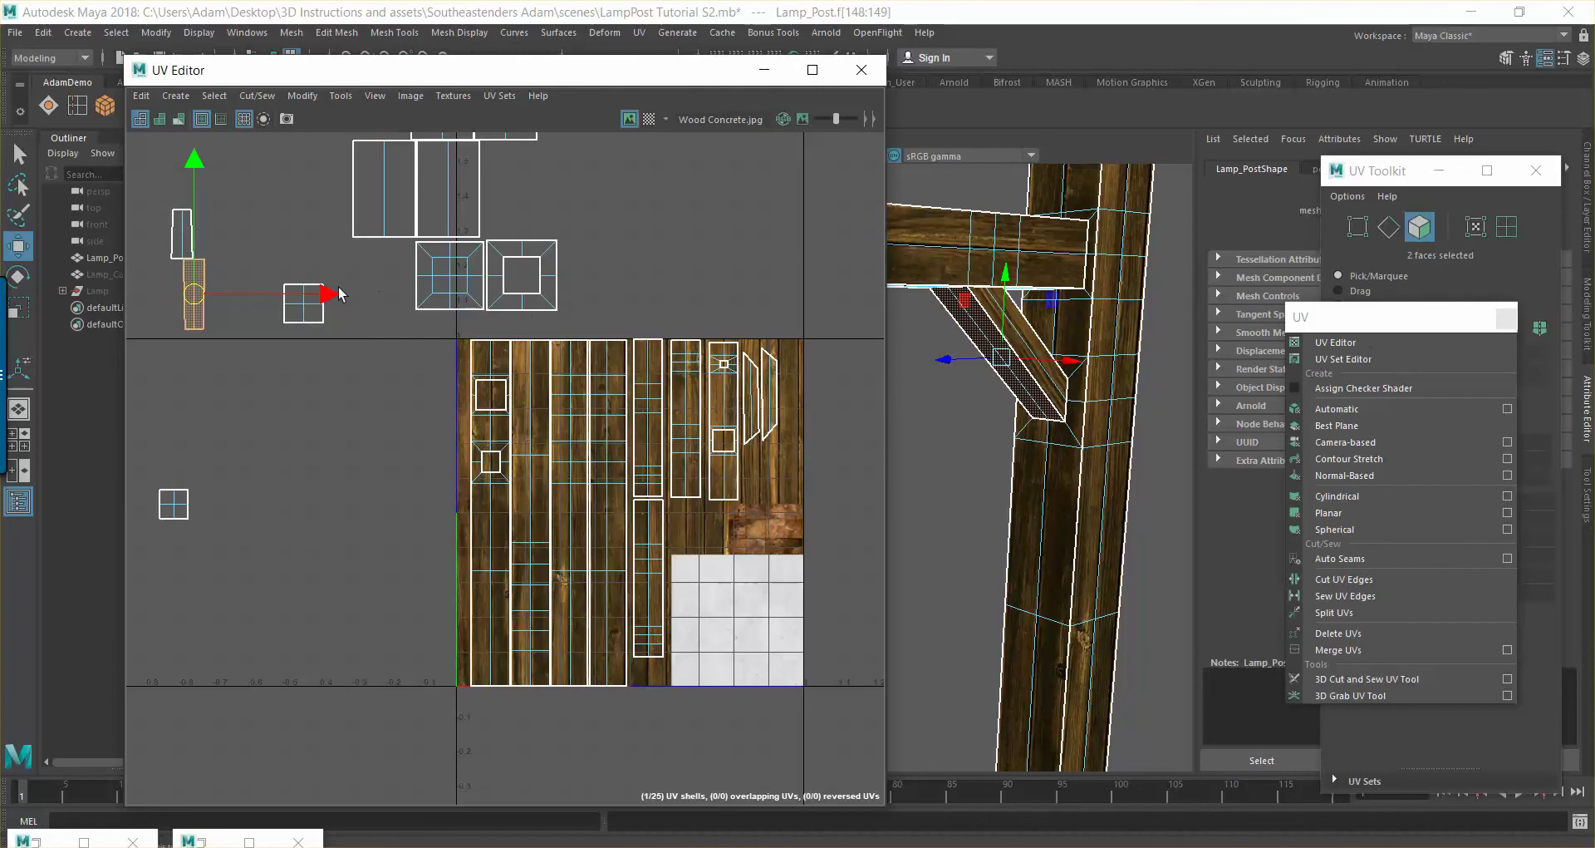
drag(331, 294, 968, 296)
drag(841, 179, 818, 451)
drag(786, 318, 785, 327)
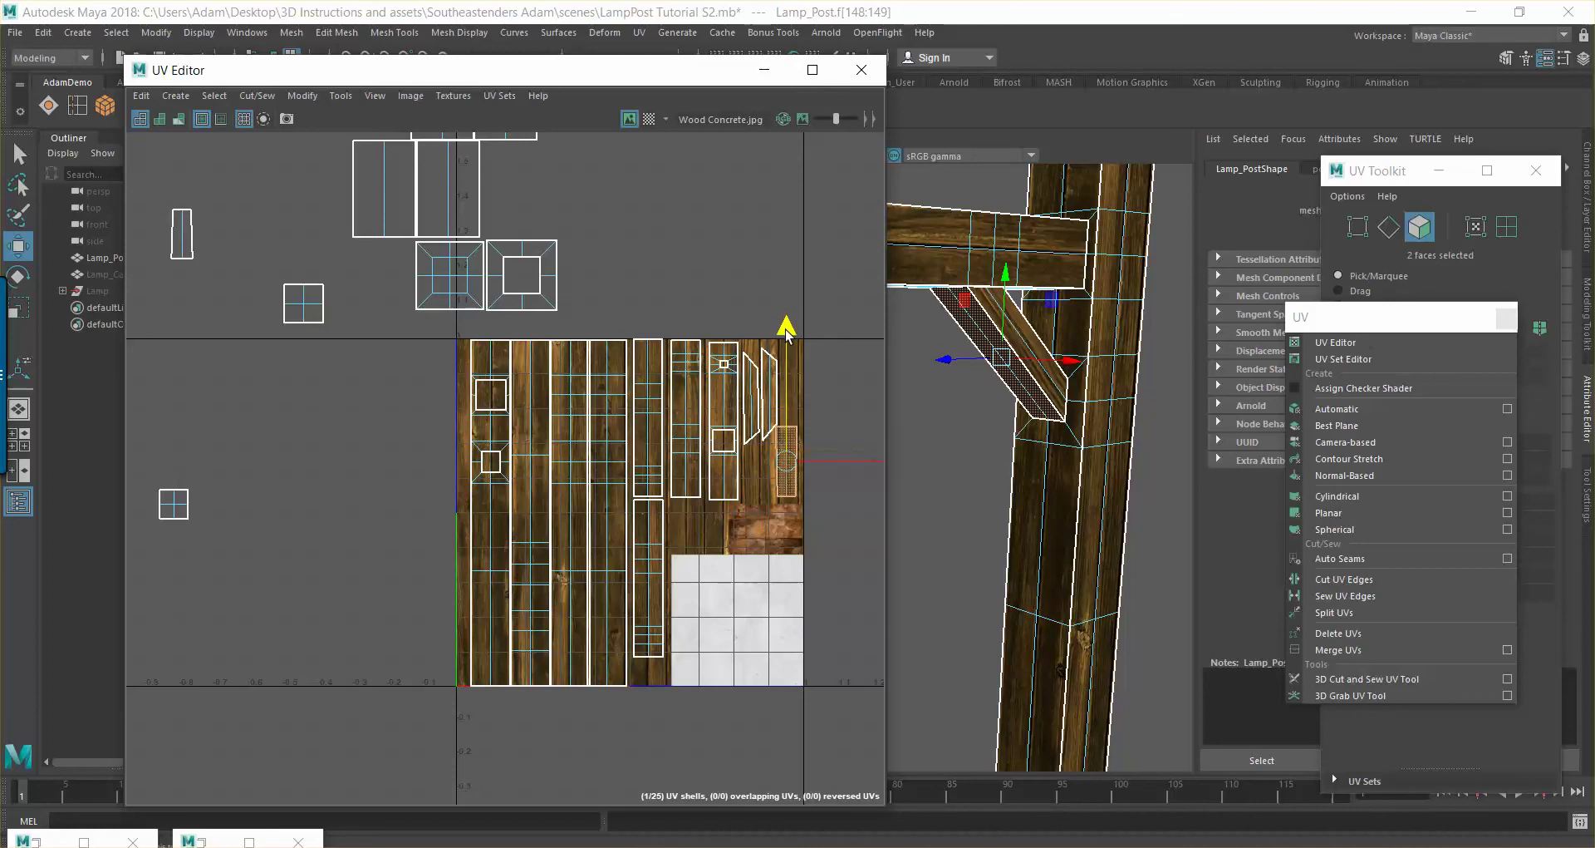
drag(861, 461, 863, 461)
Move the upper-left small shell down onto the wood texture
click(185, 243)
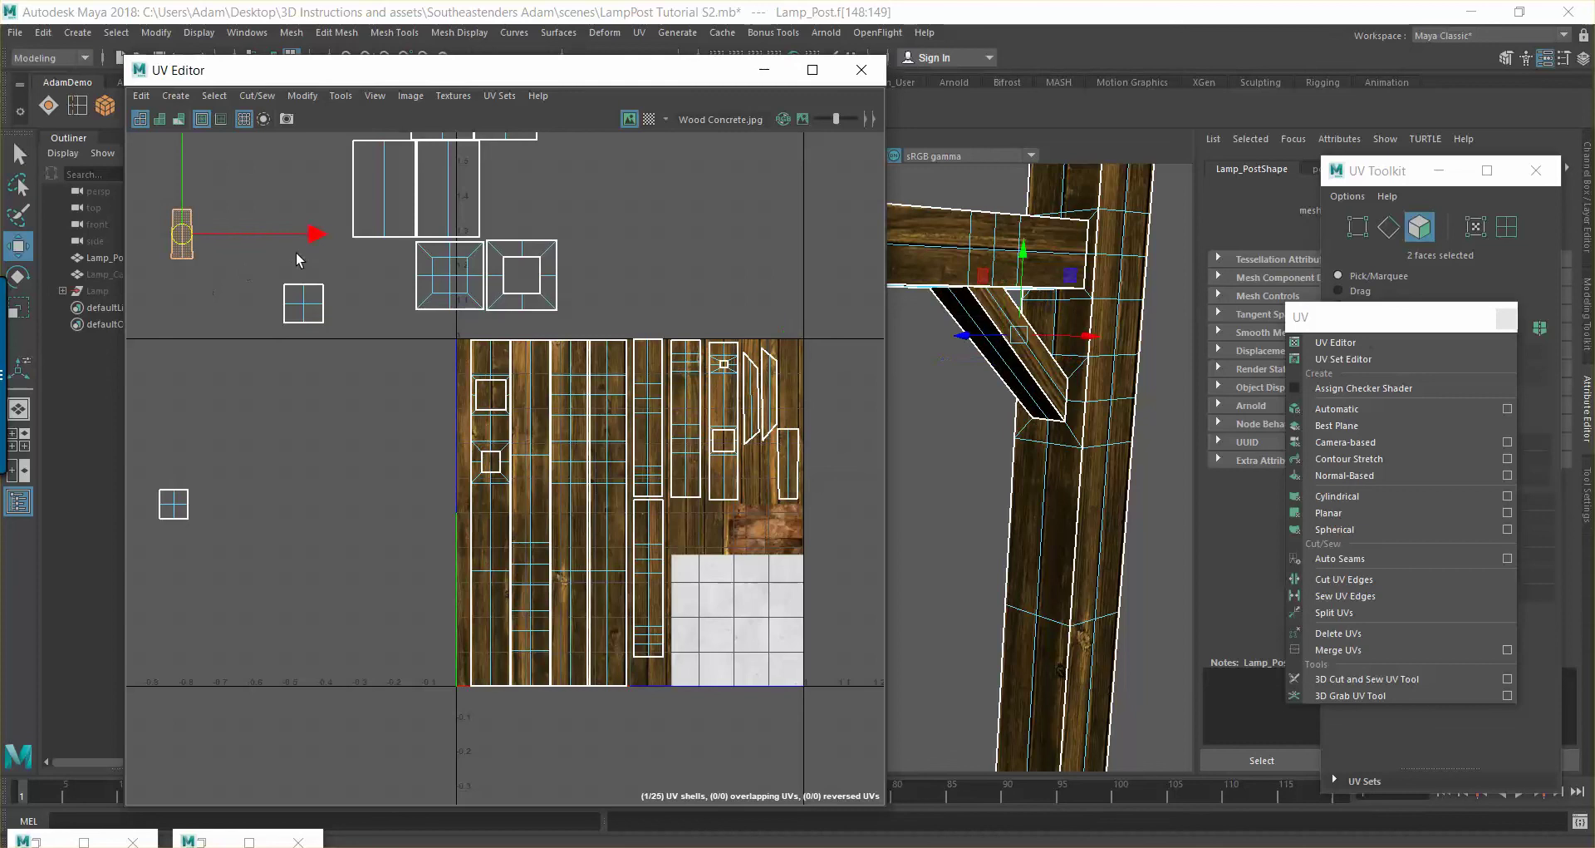
drag(316, 237, 924, 237)
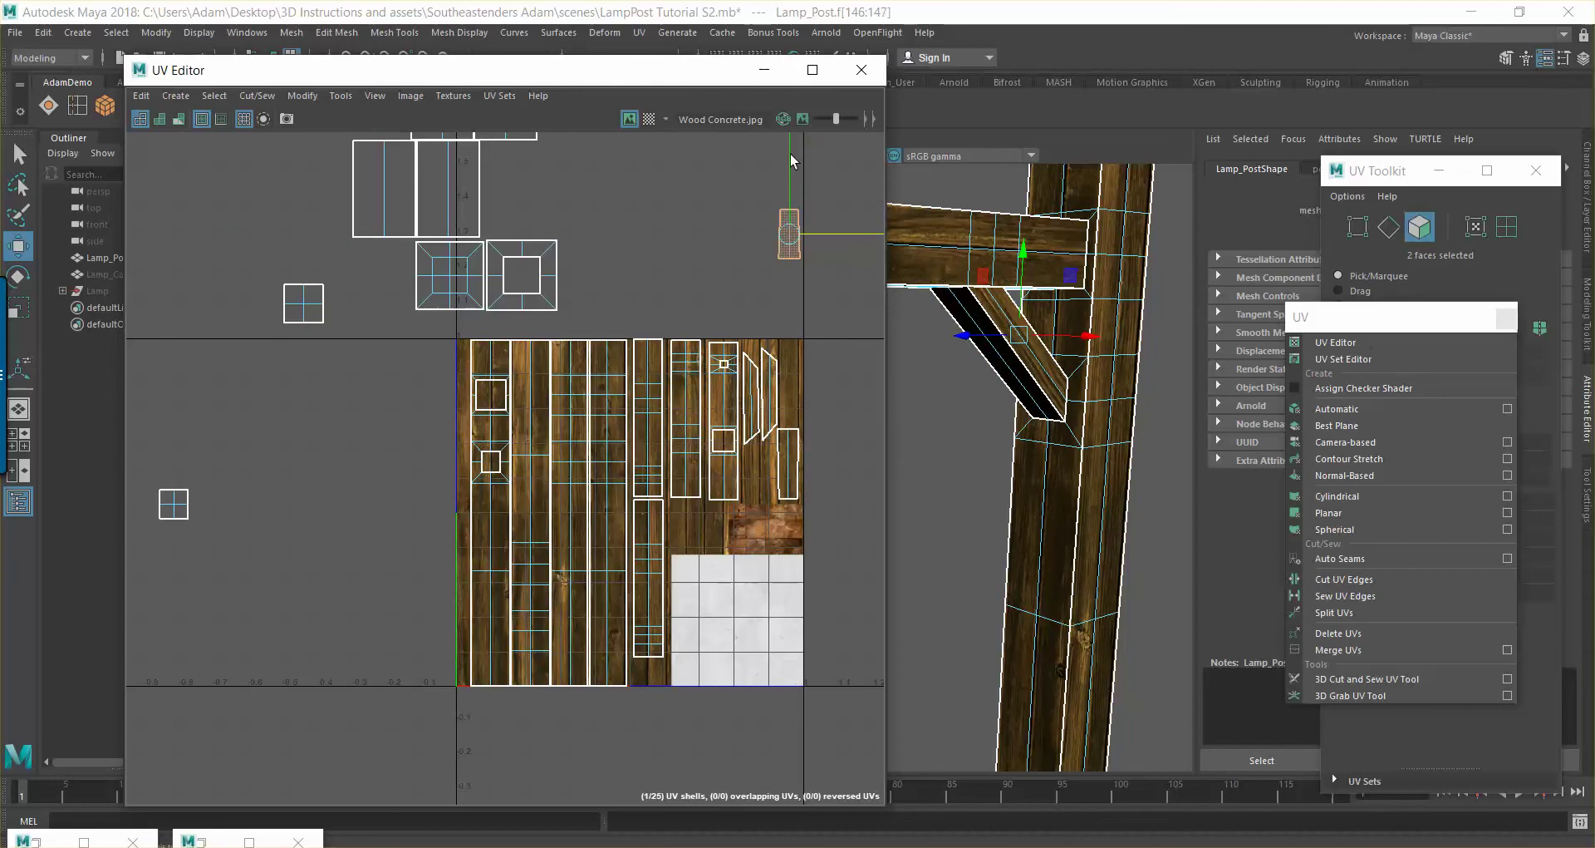
drag(786, 152, 786, 318)
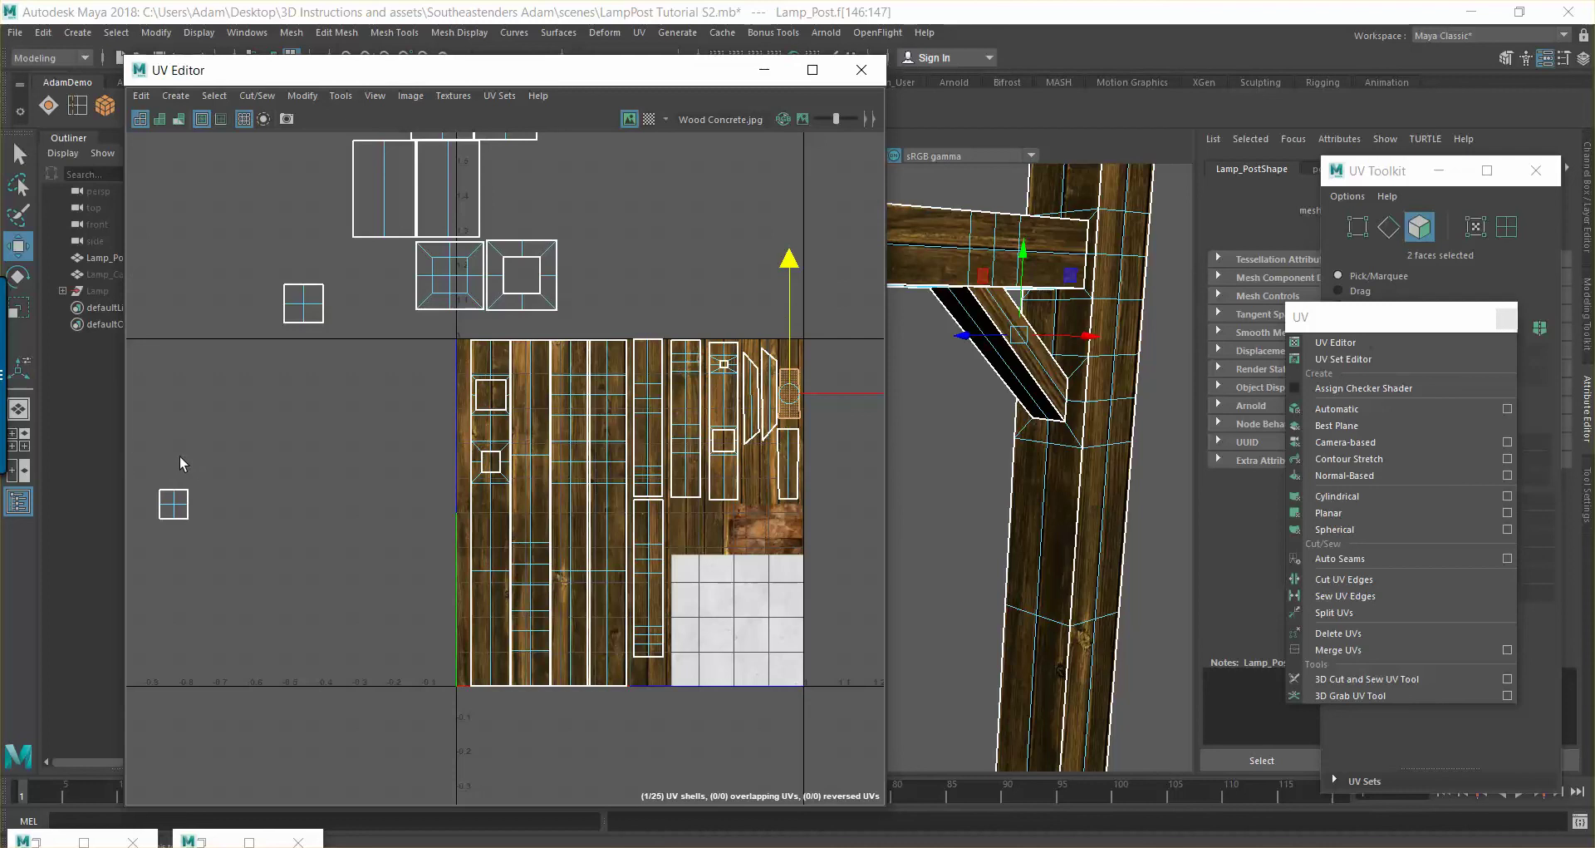
alt+middle_drag(783, 529, 870, 488)
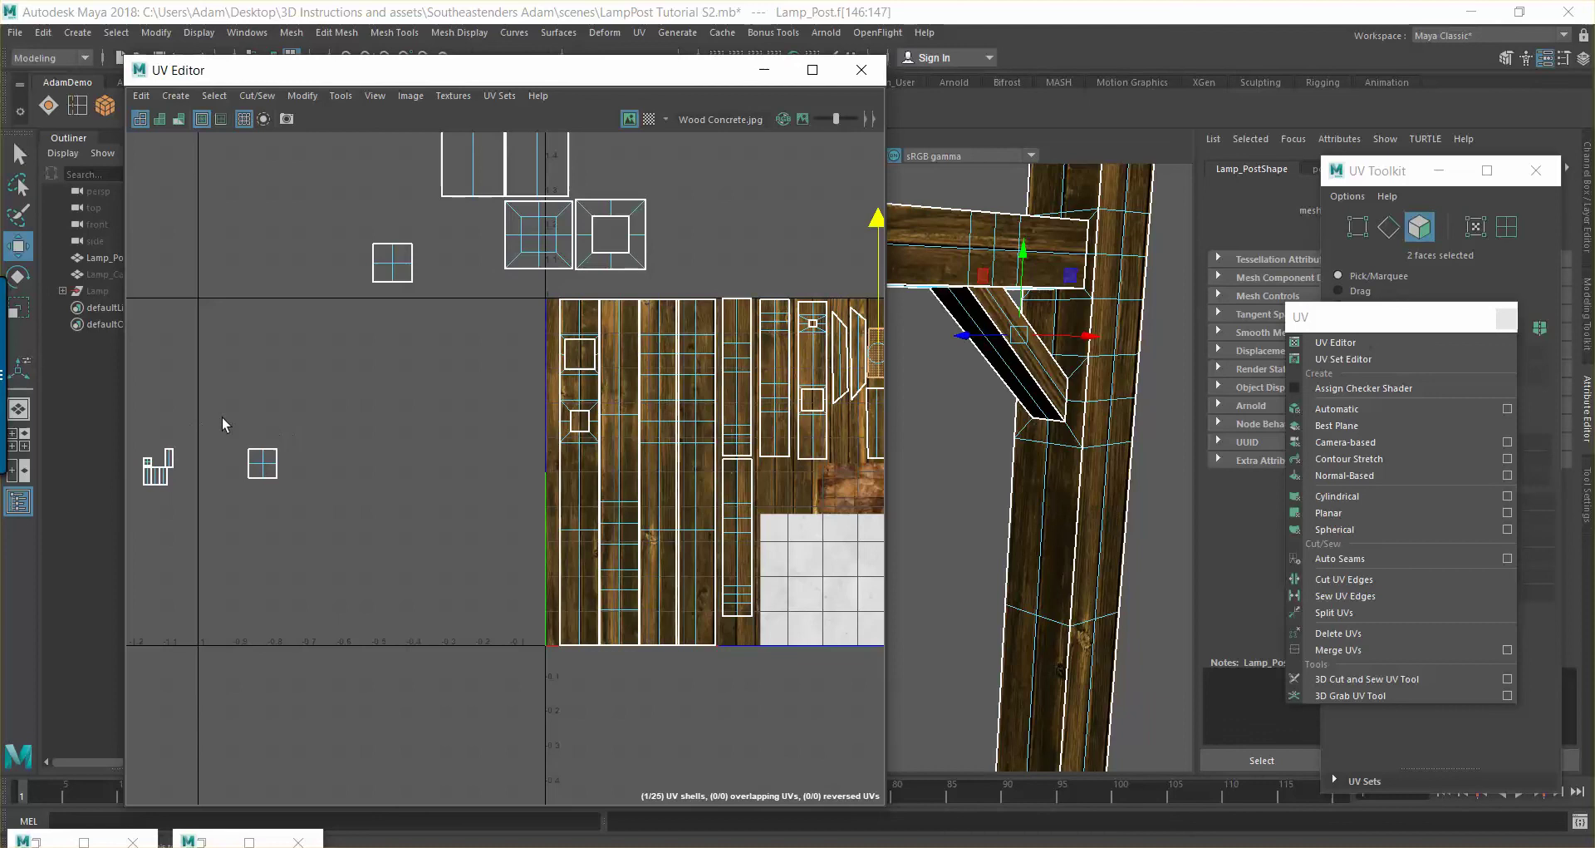
alt+middle_drag(201, 422, 300, 421)
alt+middle_drag(1068, 389, 1198, 399)
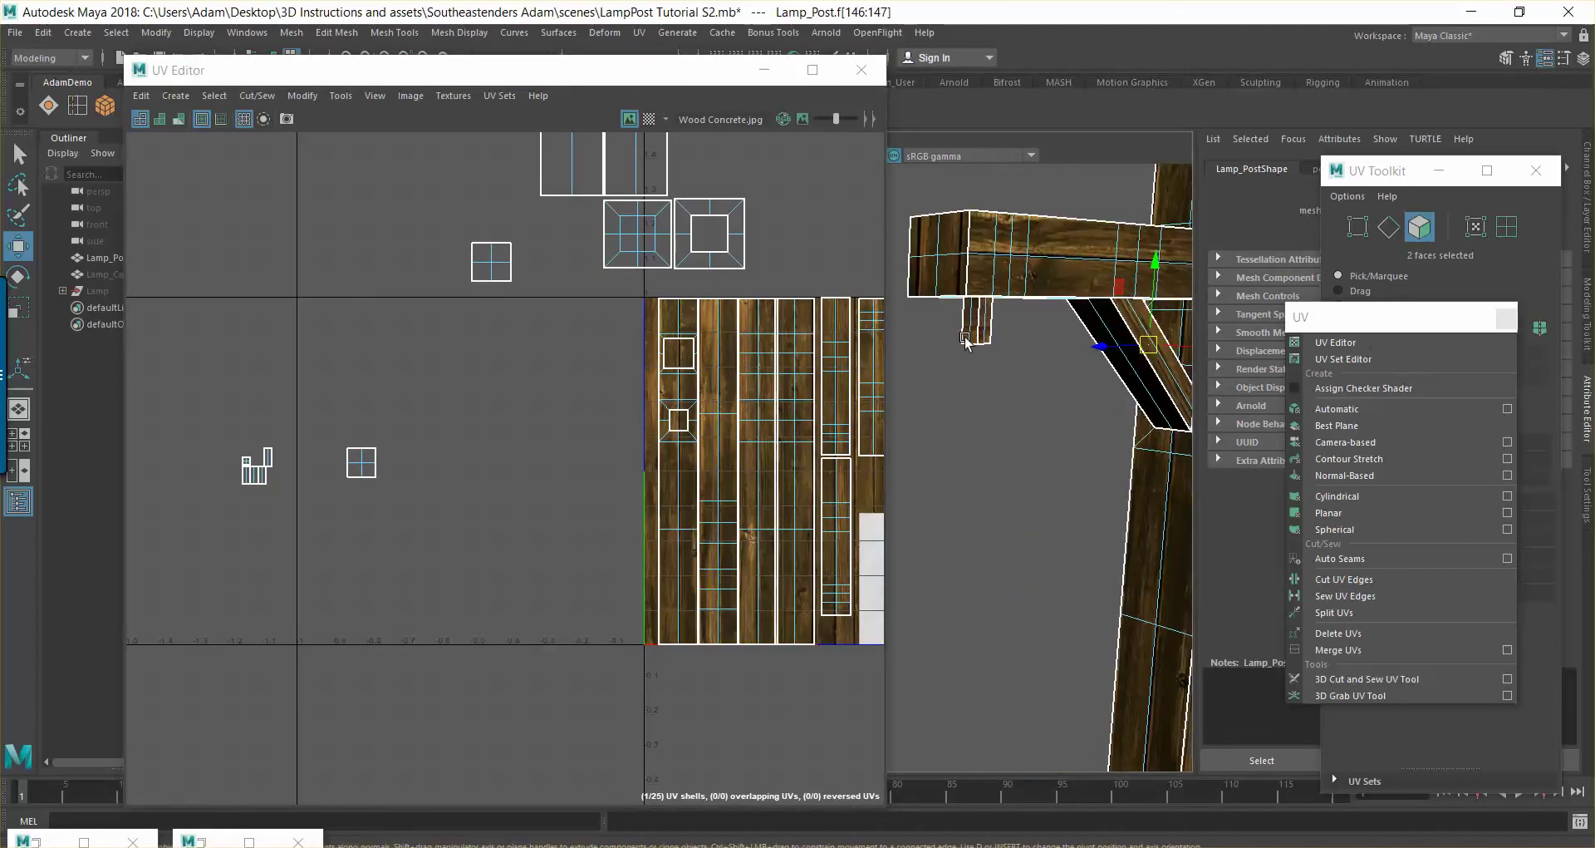
scroll(329, 417, up, 2)
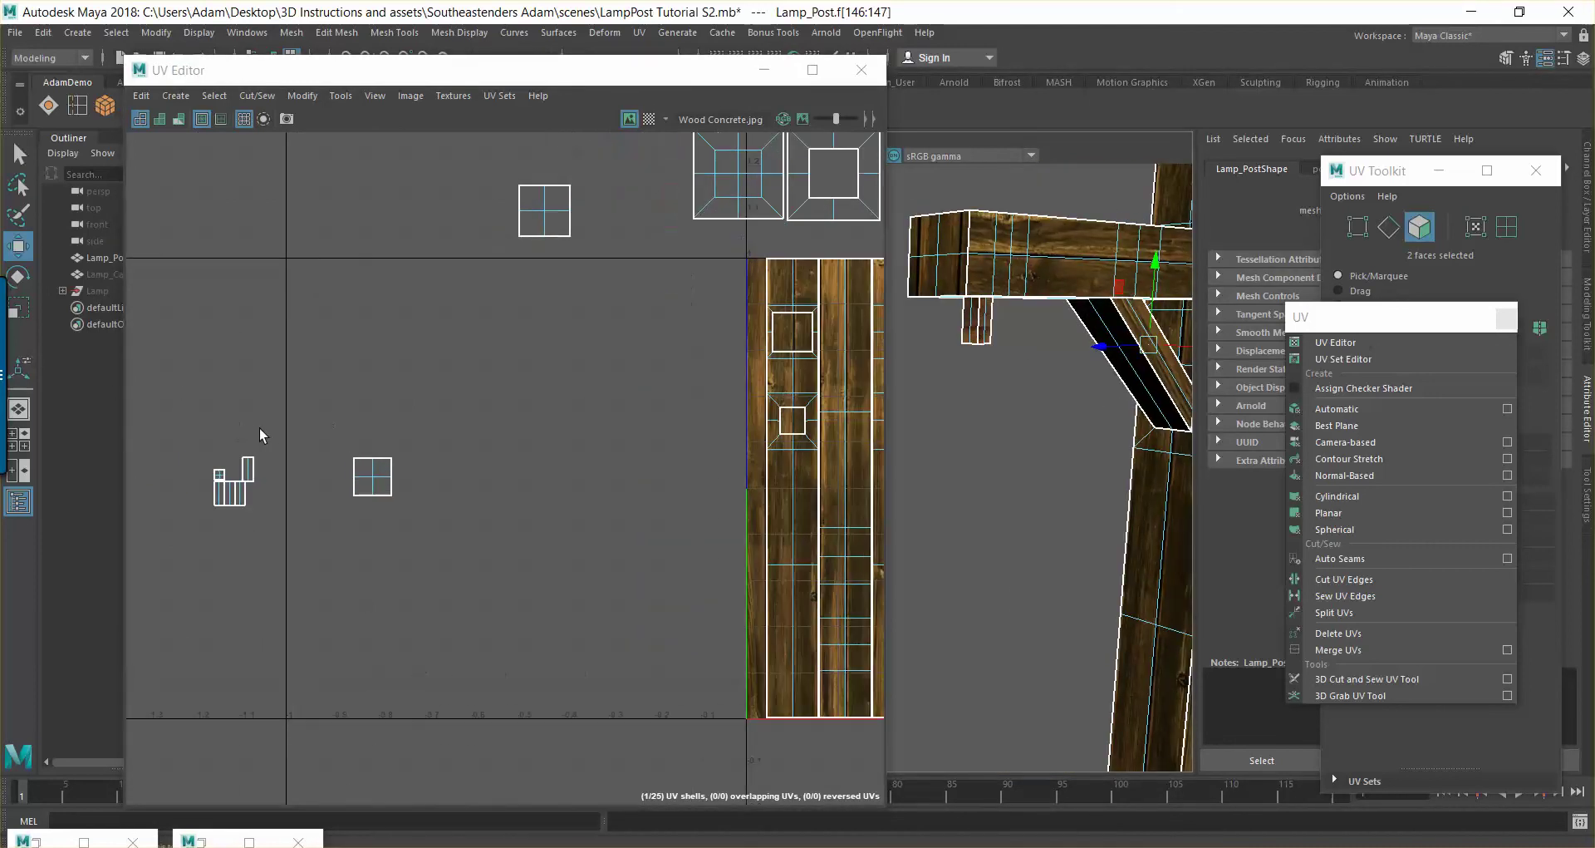
Move the small two-face shell and its columns from the far left onto the wood strip
double_click(247, 466)
drag(378, 474, 886, 508)
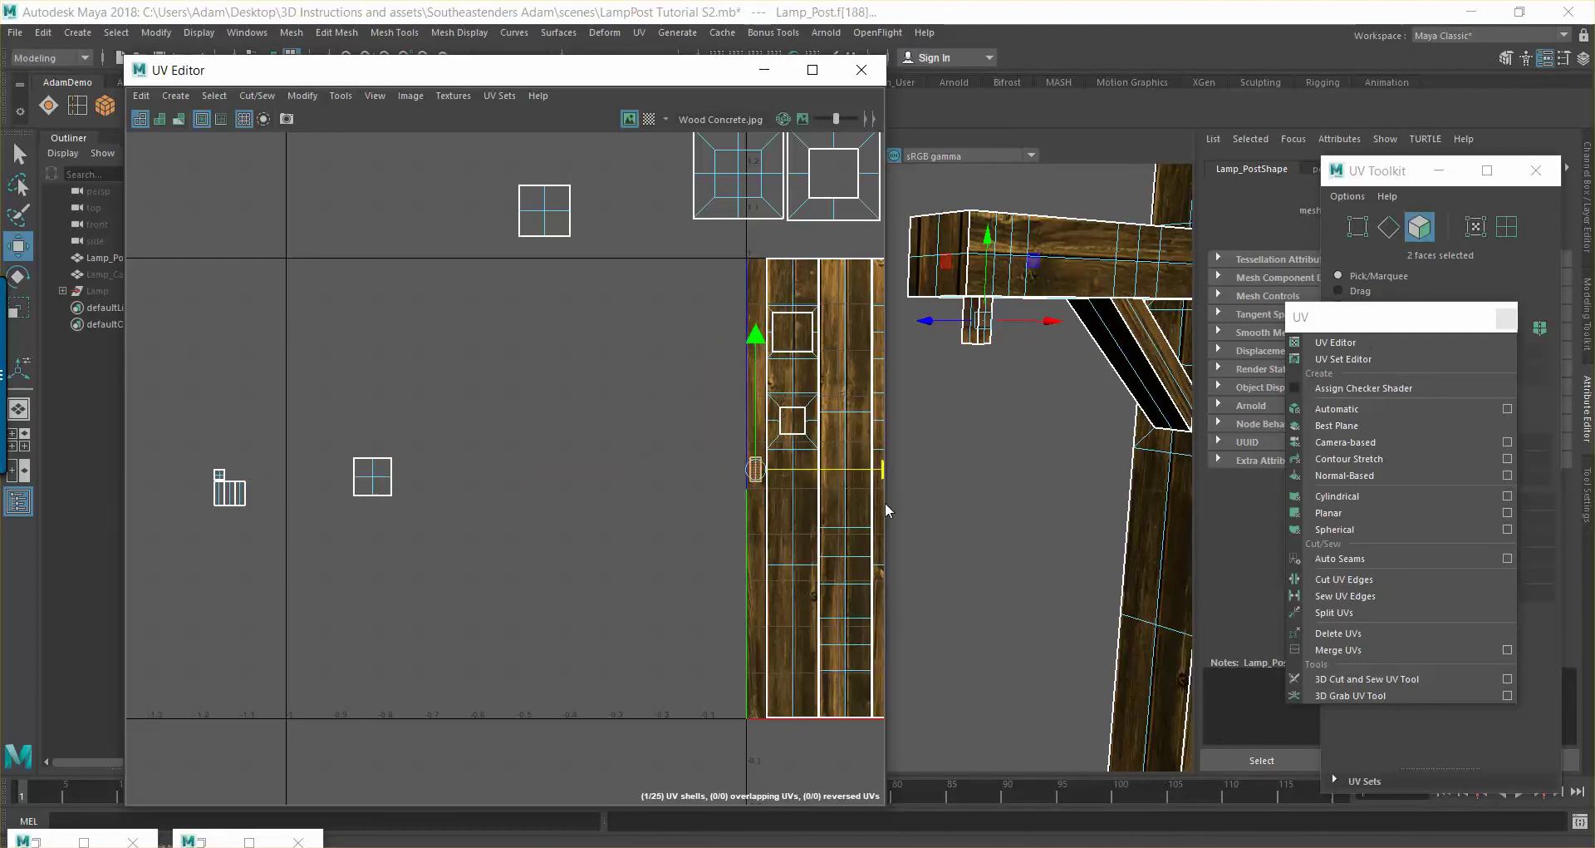
drag(240, 511, 237, 513)
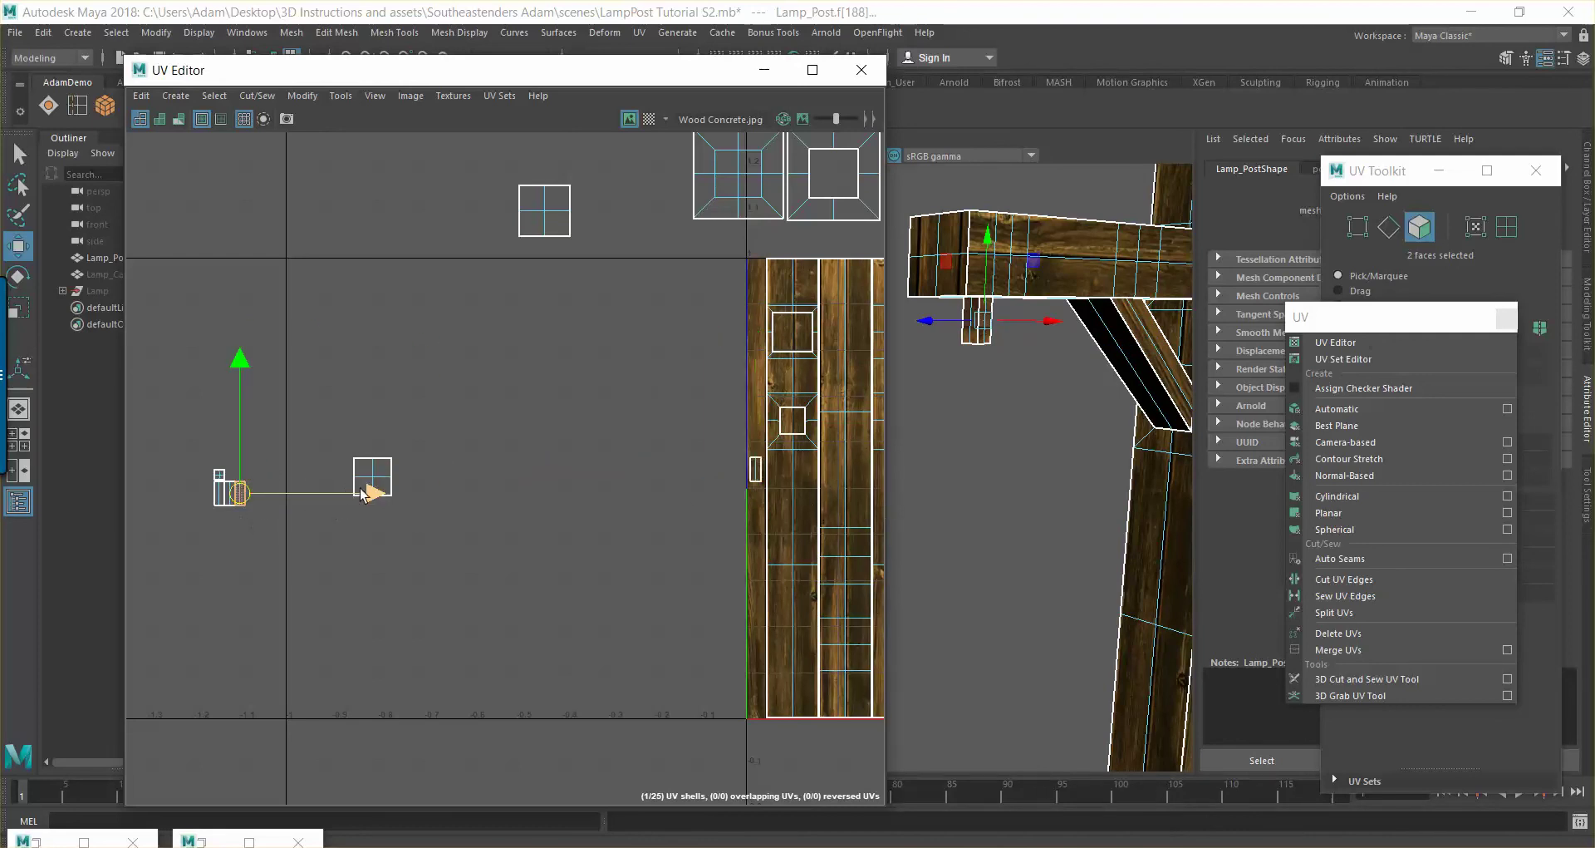
drag(378, 493, 658, 495)
drag(878, 508, 892, 511)
drag(755, 358, 754, 368)
drag(228, 506, 229, 507)
drag(661, 498, 890, 497)
drag(755, 359, 757, 399)
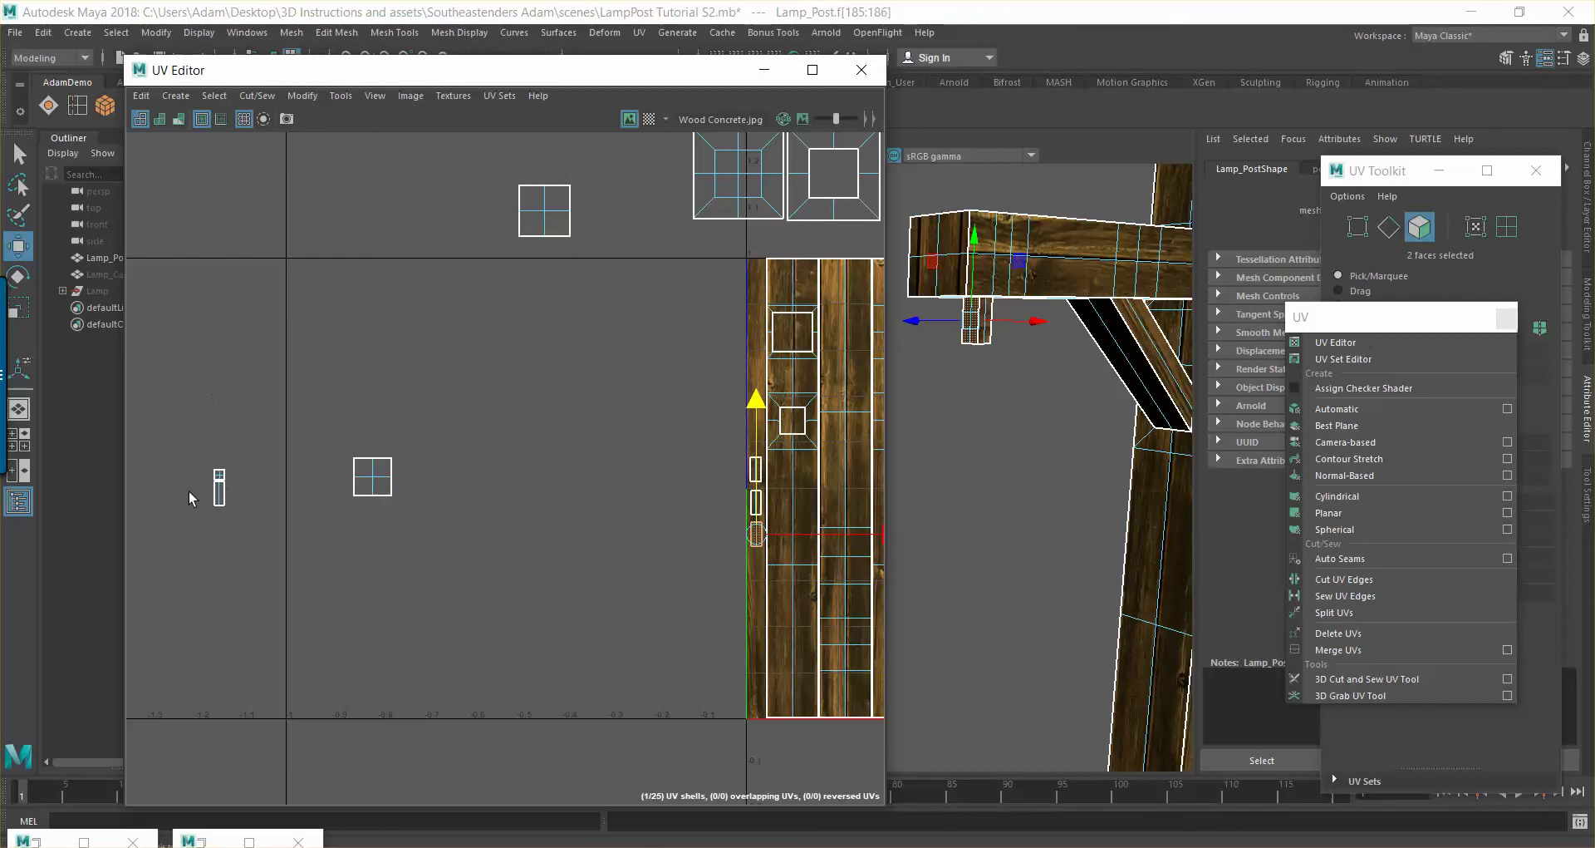
Lower the small vertical piece onto the wood strip and slide two more leftover shells toward it
drag(246, 523, 246, 524)
drag(354, 491, 890, 487)
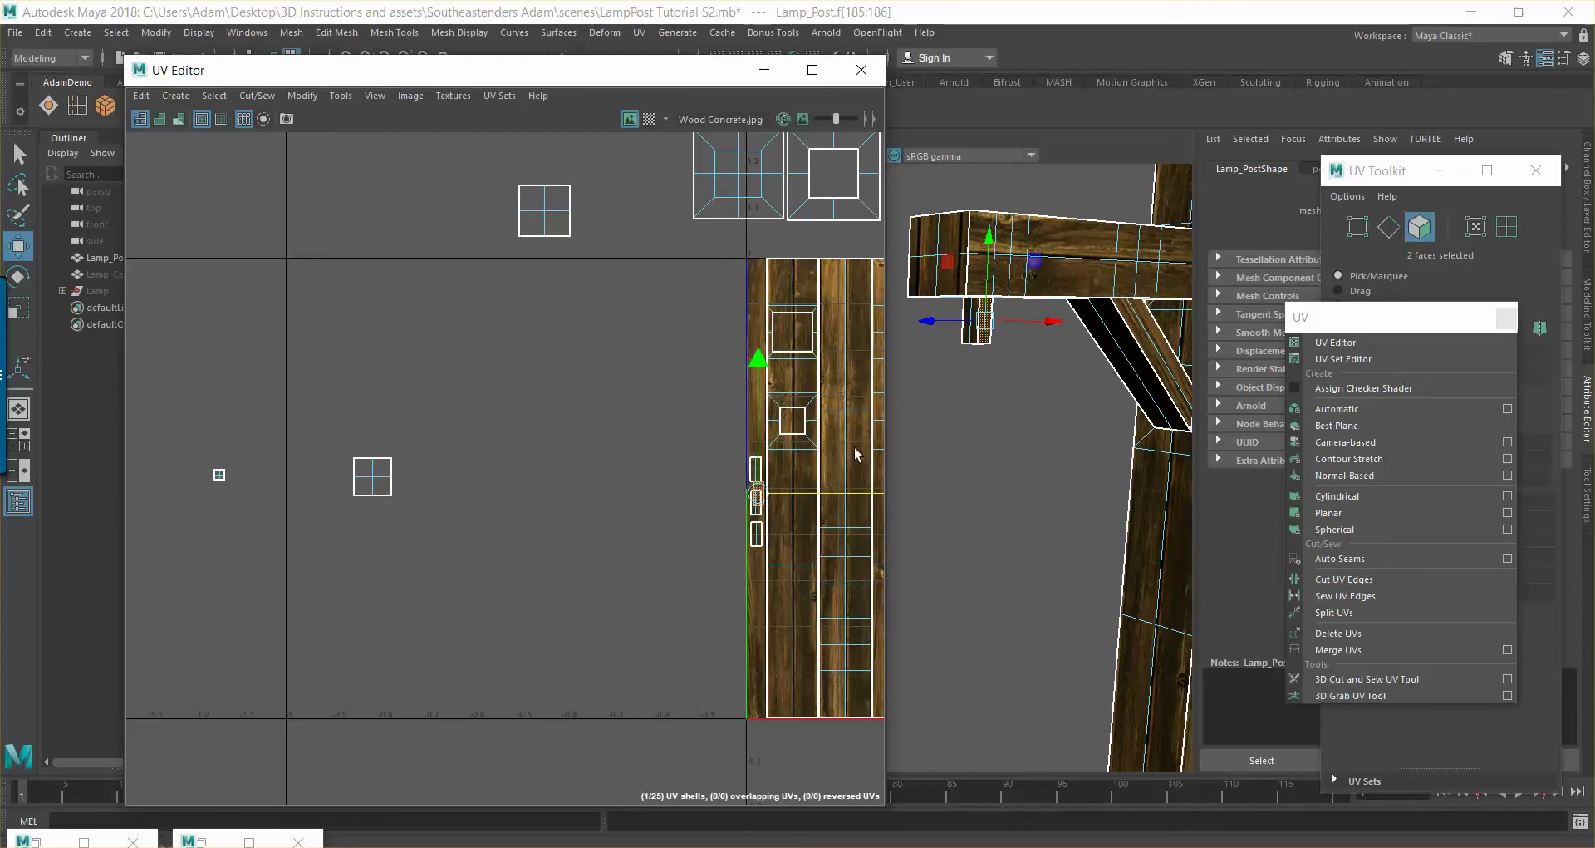
drag(762, 372, 762, 444)
drag(853, 568, 851, 568)
click(220, 474)
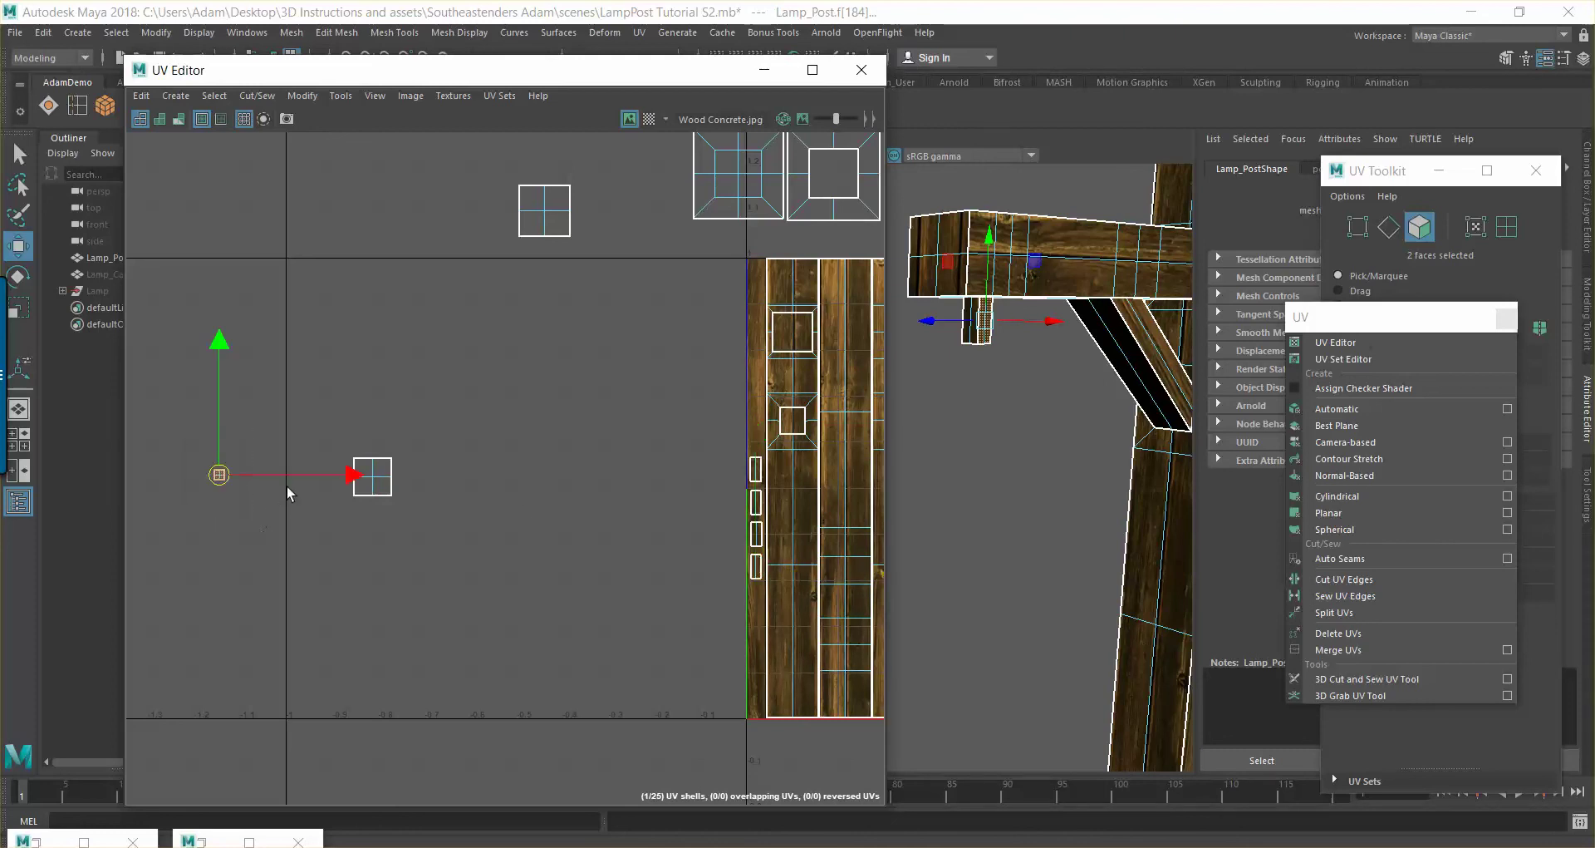
middle_drag(440, 475, 788, 474)
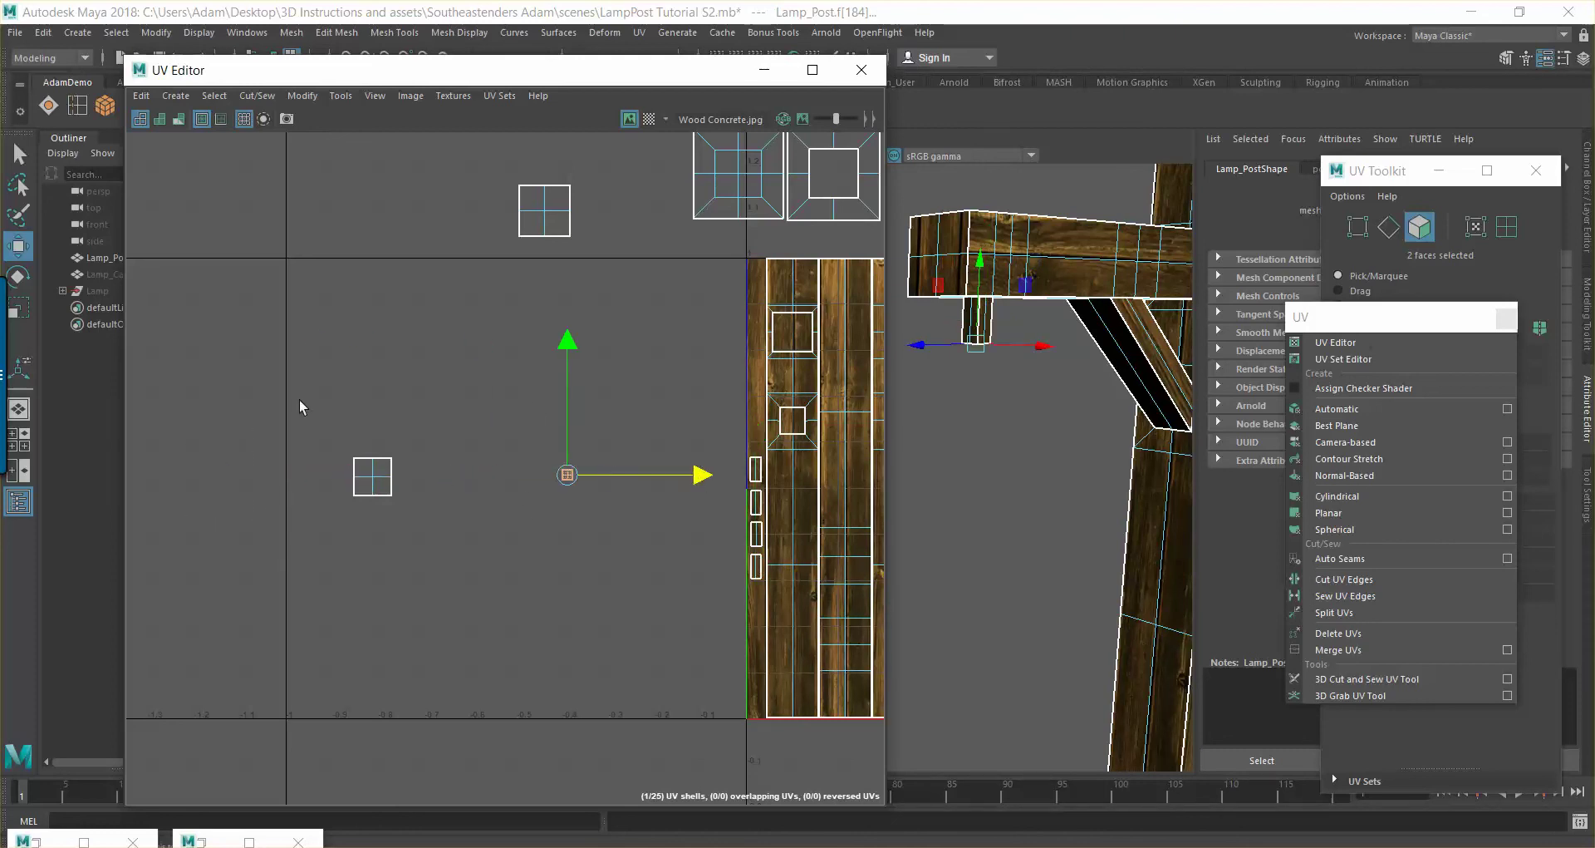
drag(418, 539, 418, 538)
middle_drag(563, 467, 658, 482)
Place the square end-face shell on the end-grain wood patch and shrink it slightly to fit
drag(686, 341, 615, 202)
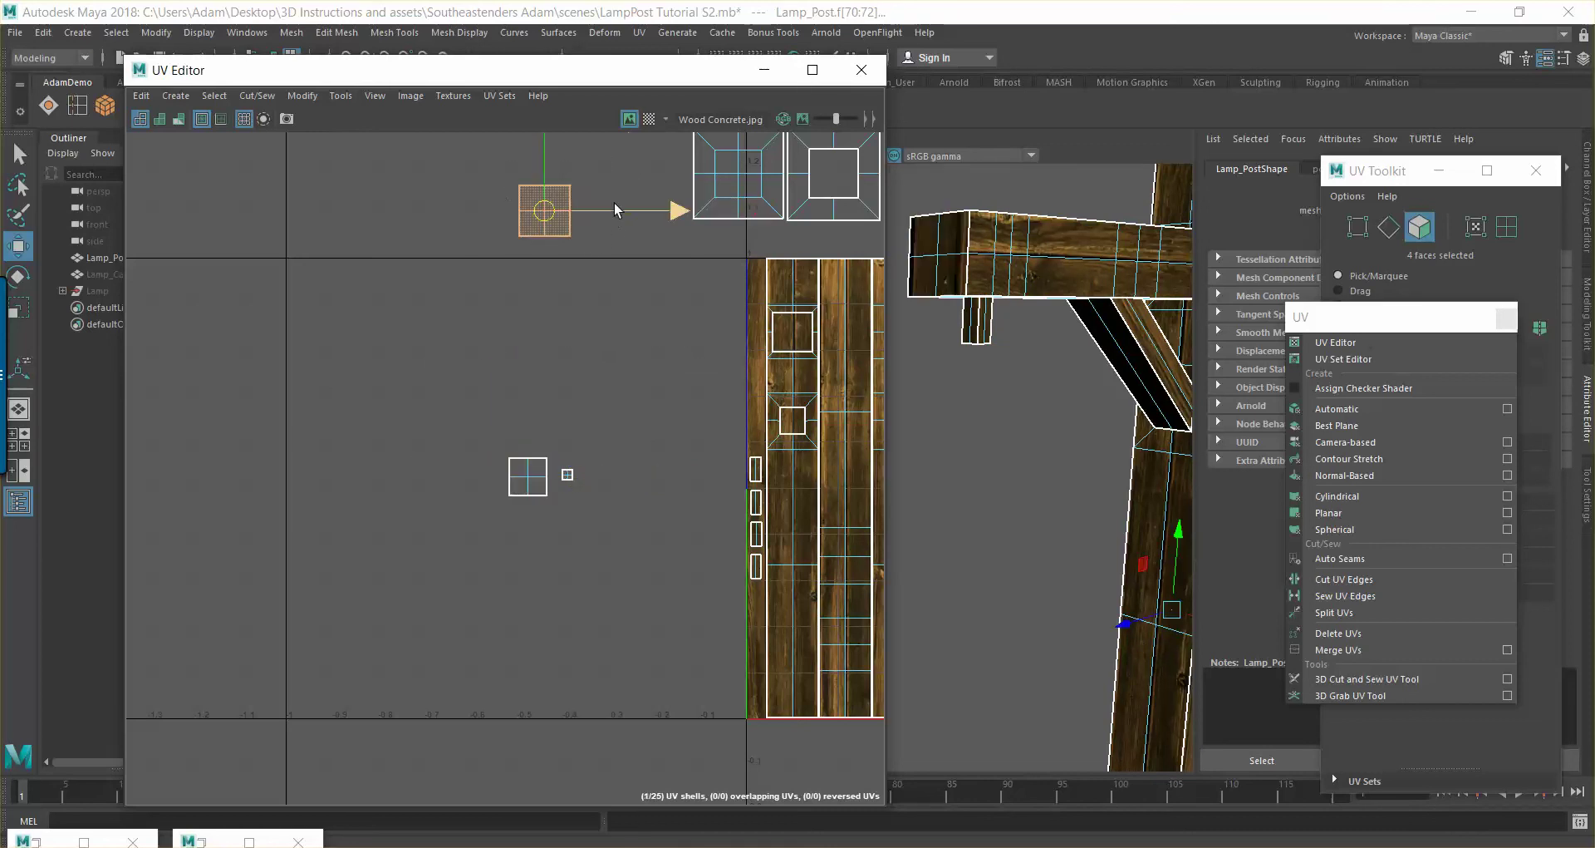
drag(544, 160, 547, 287)
alt+middle_drag(659, 401, 357, 389)
drag(378, 326, 966, 368)
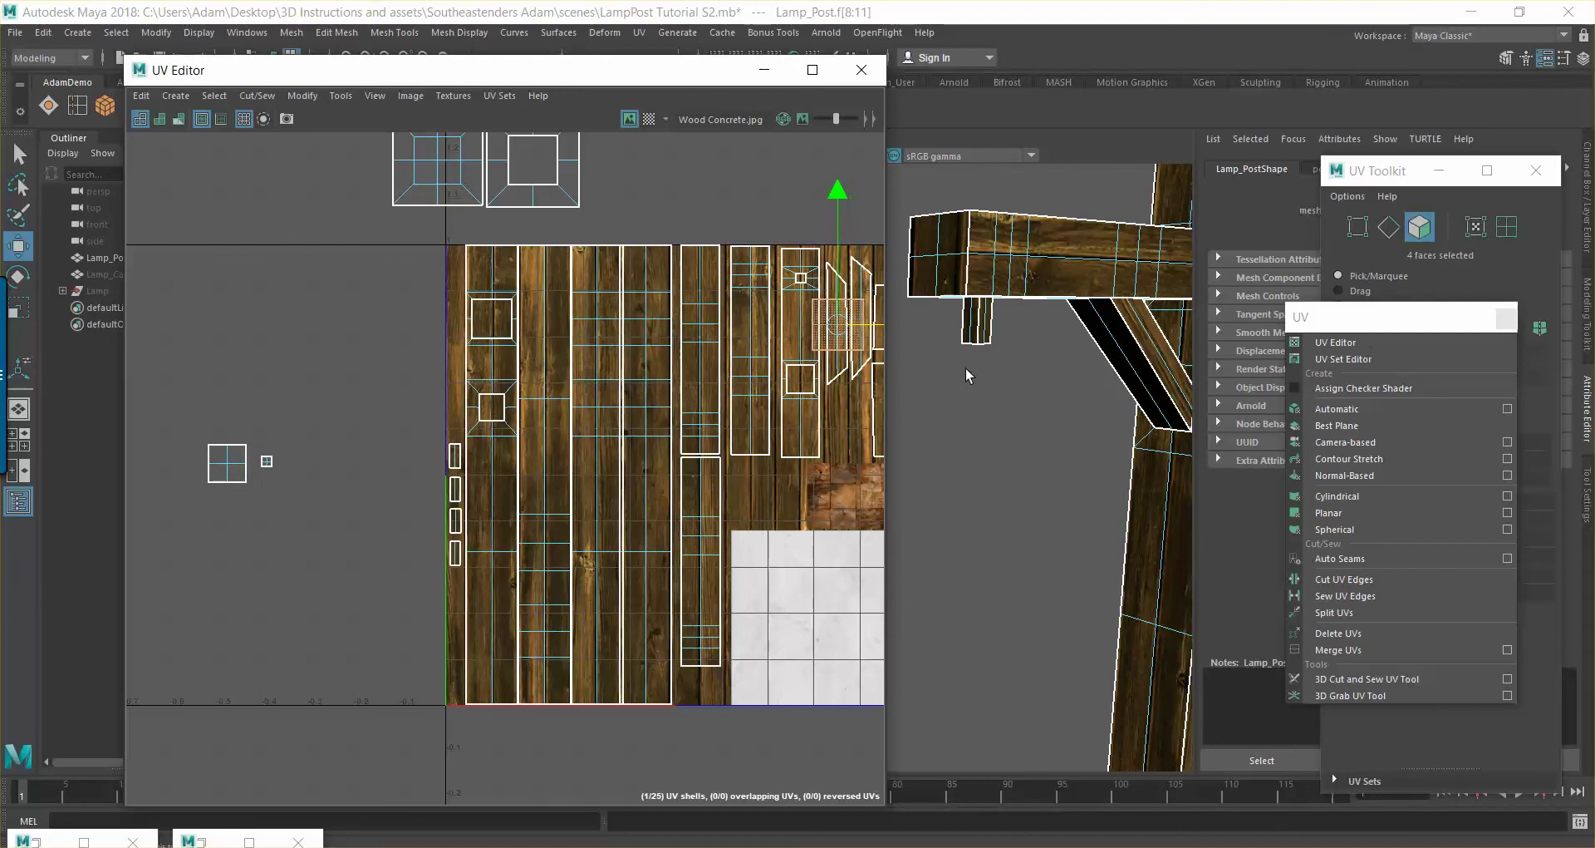
drag(837, 264, 838, 421)
alt+middle_drag(870, 446, 745, 397)
scroll(766, 423, up, 5)
drag(763, 463, 750, 463)
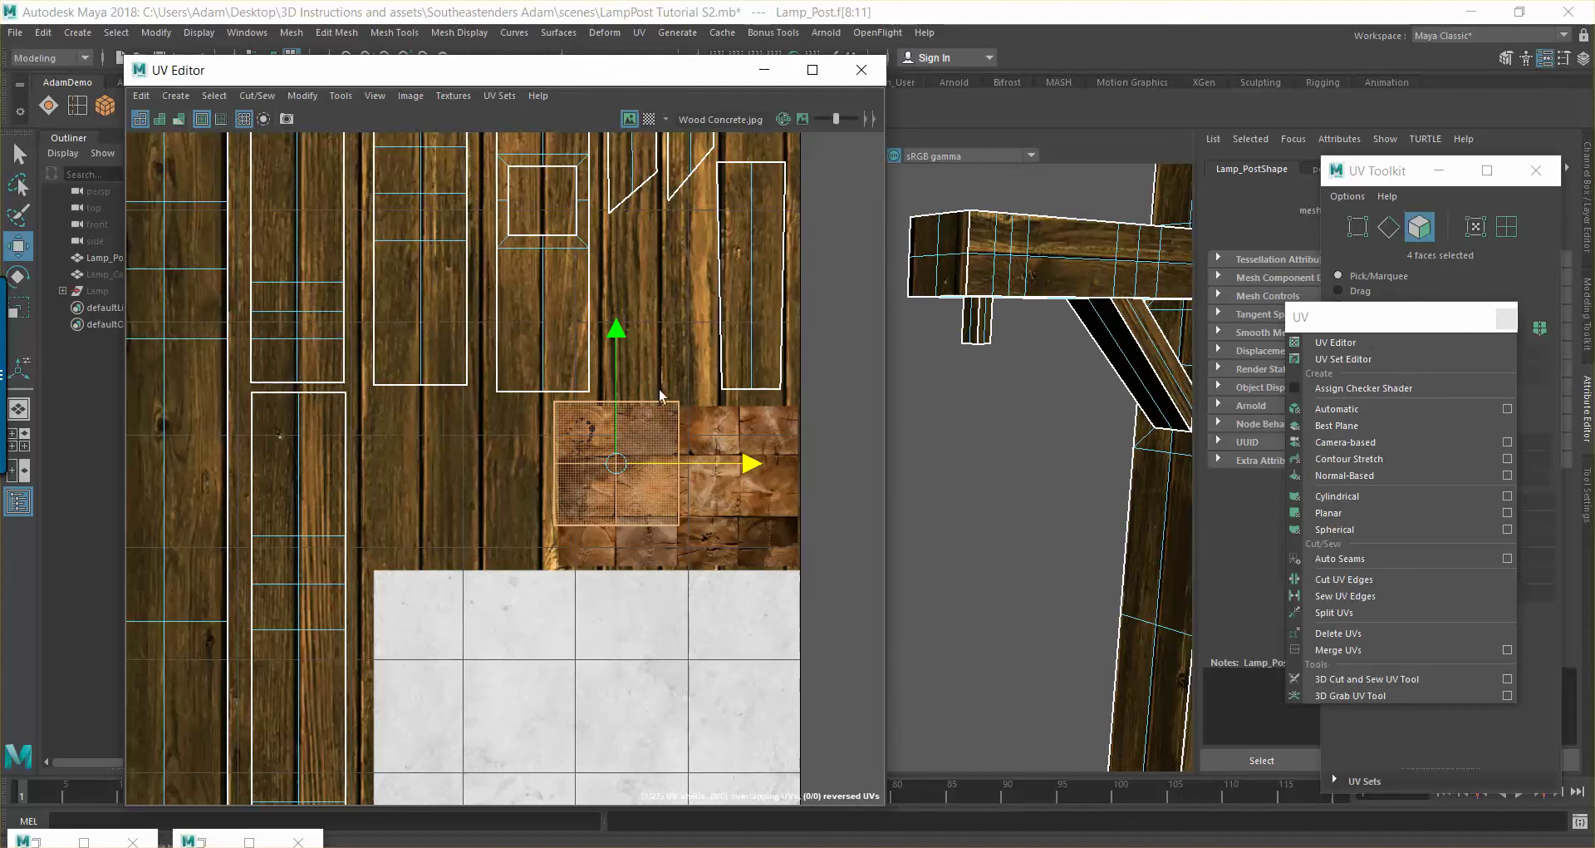
drag(616, 333, 614, 329)
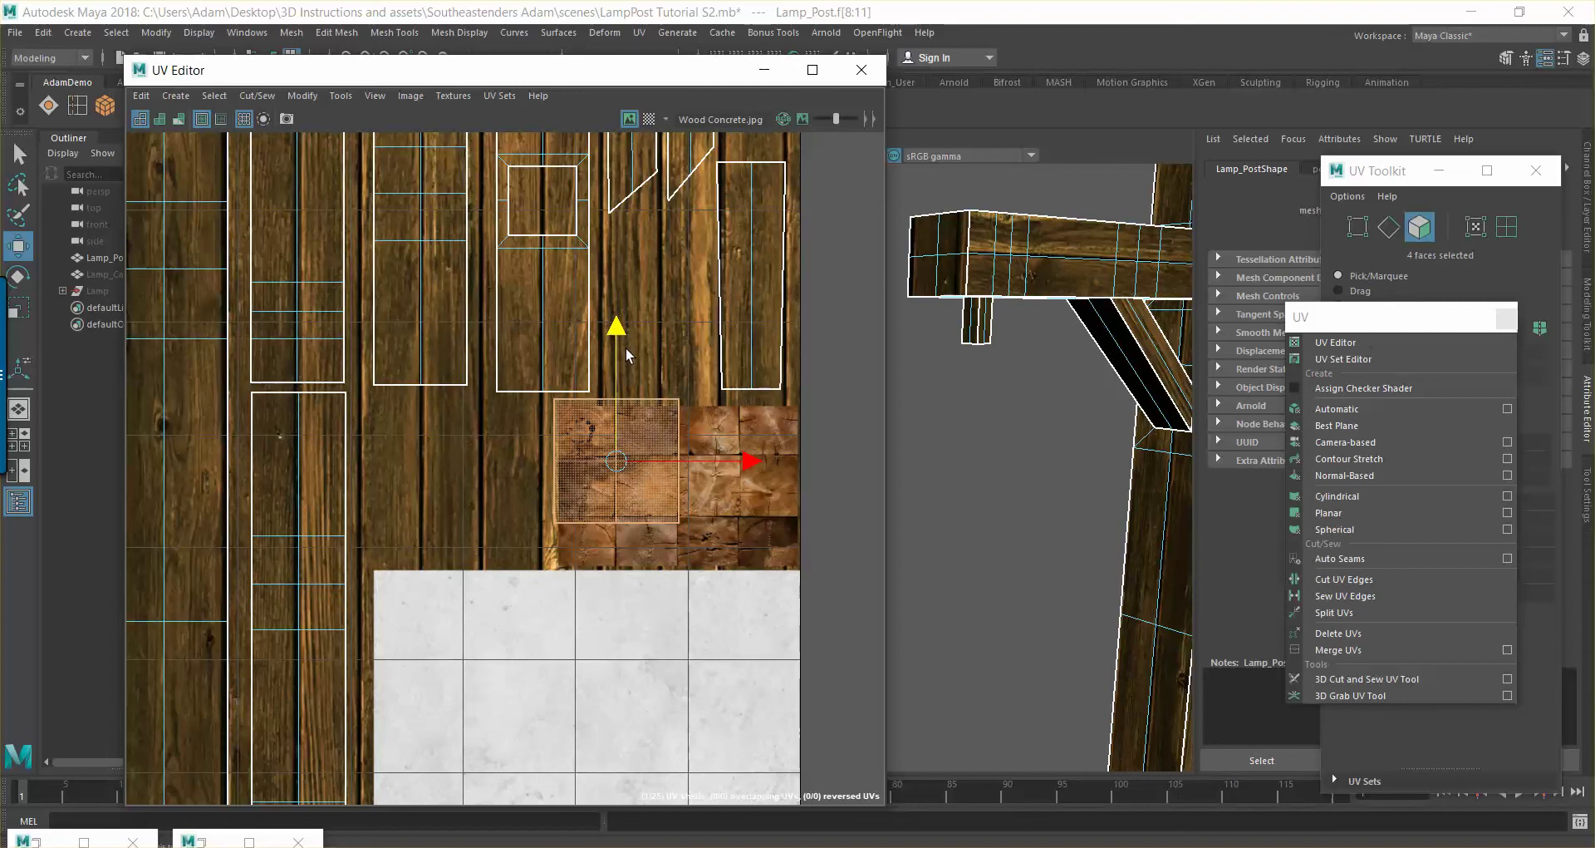
key(r)
drag(618, 461, 596, 462)
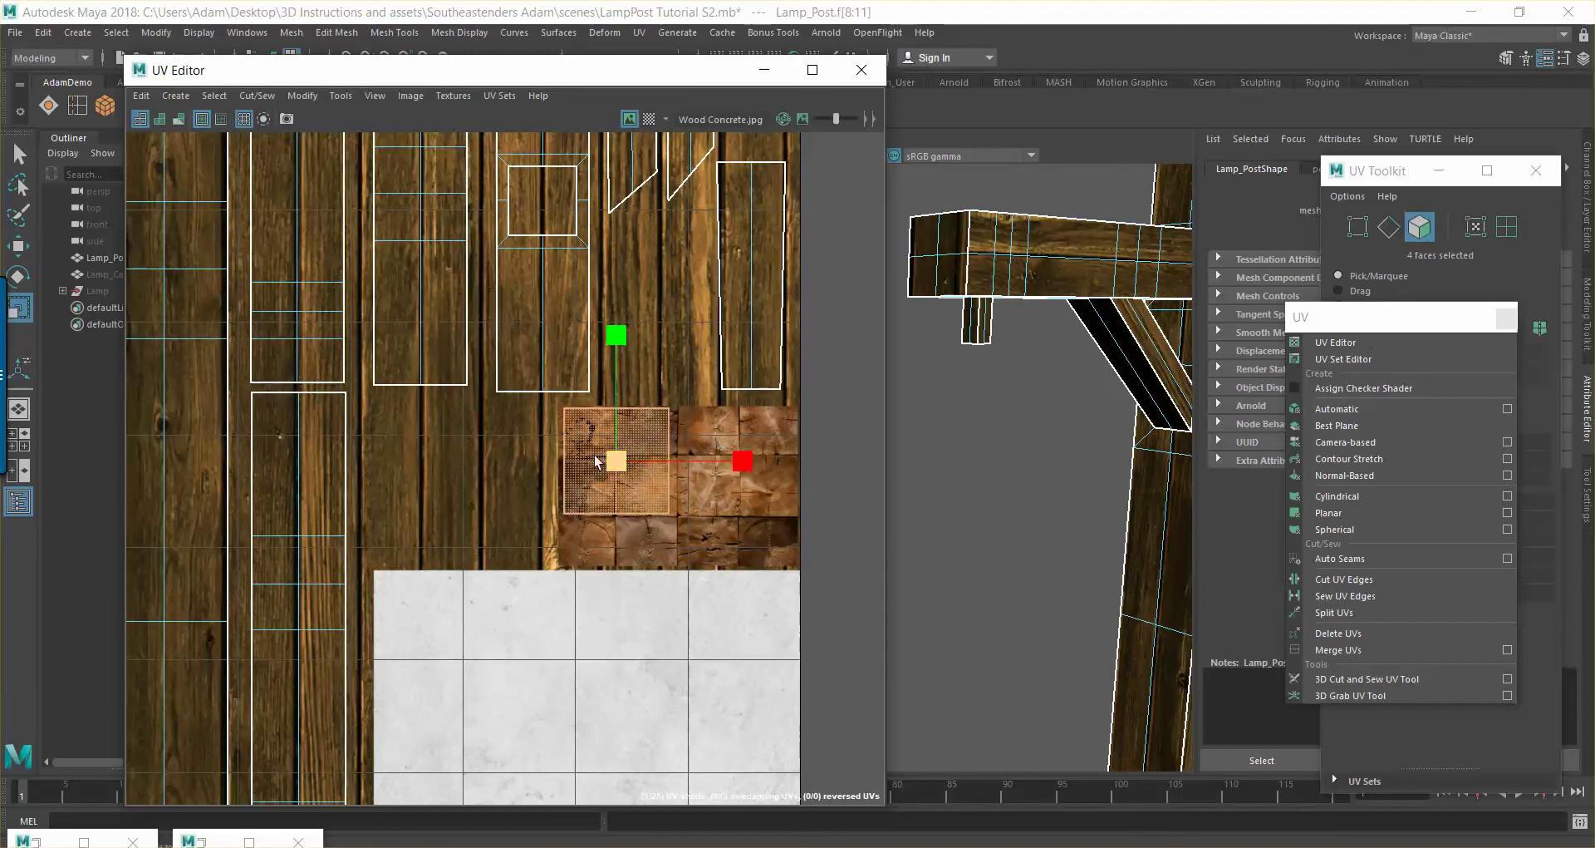
Orbit to check the post's end face, then reframe the whole UV layout
alt+drag(1073, 337, 1083, 300)
click(1148, 411)
click(1079, 425)
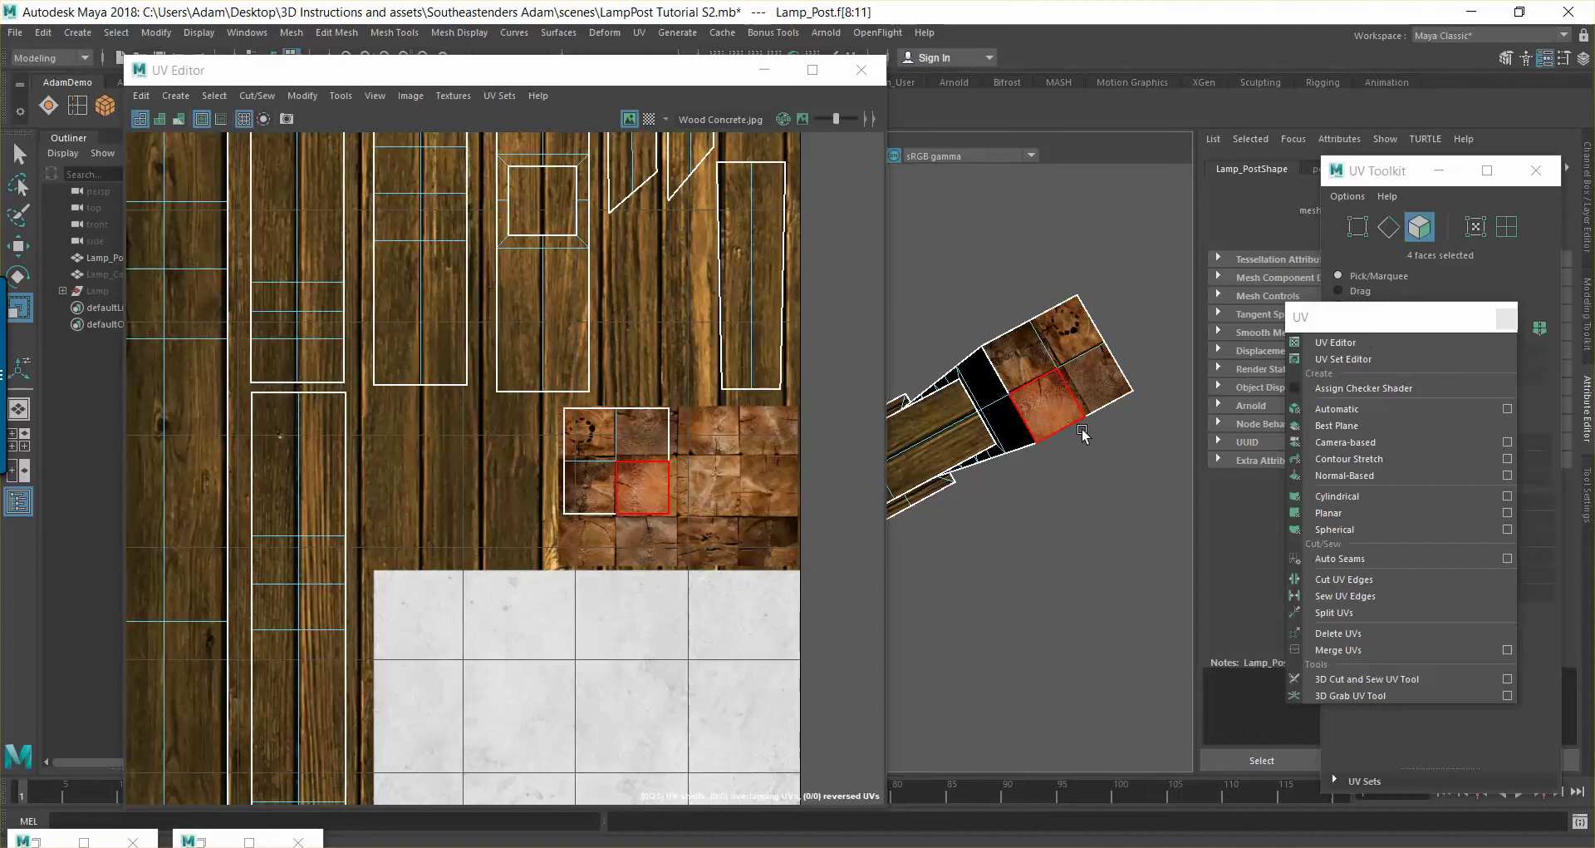
click(522, 466)
scroll(404, 451, down, 4)
alt+middle_drag(396, 453, 889, 438)
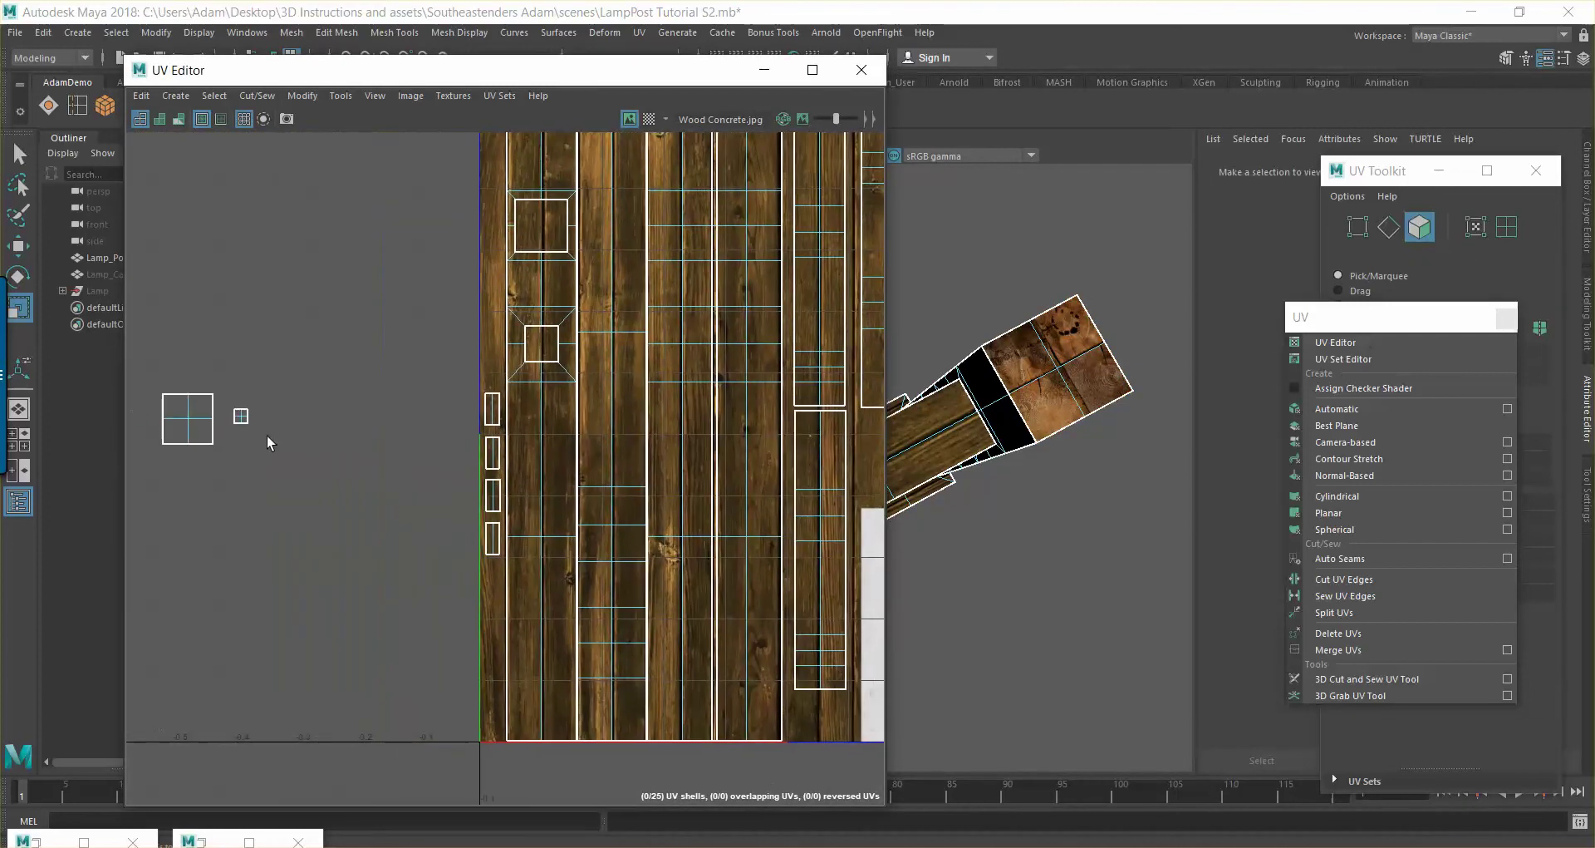
Move the remaining small shell right into the wood texture
click(199, 436)
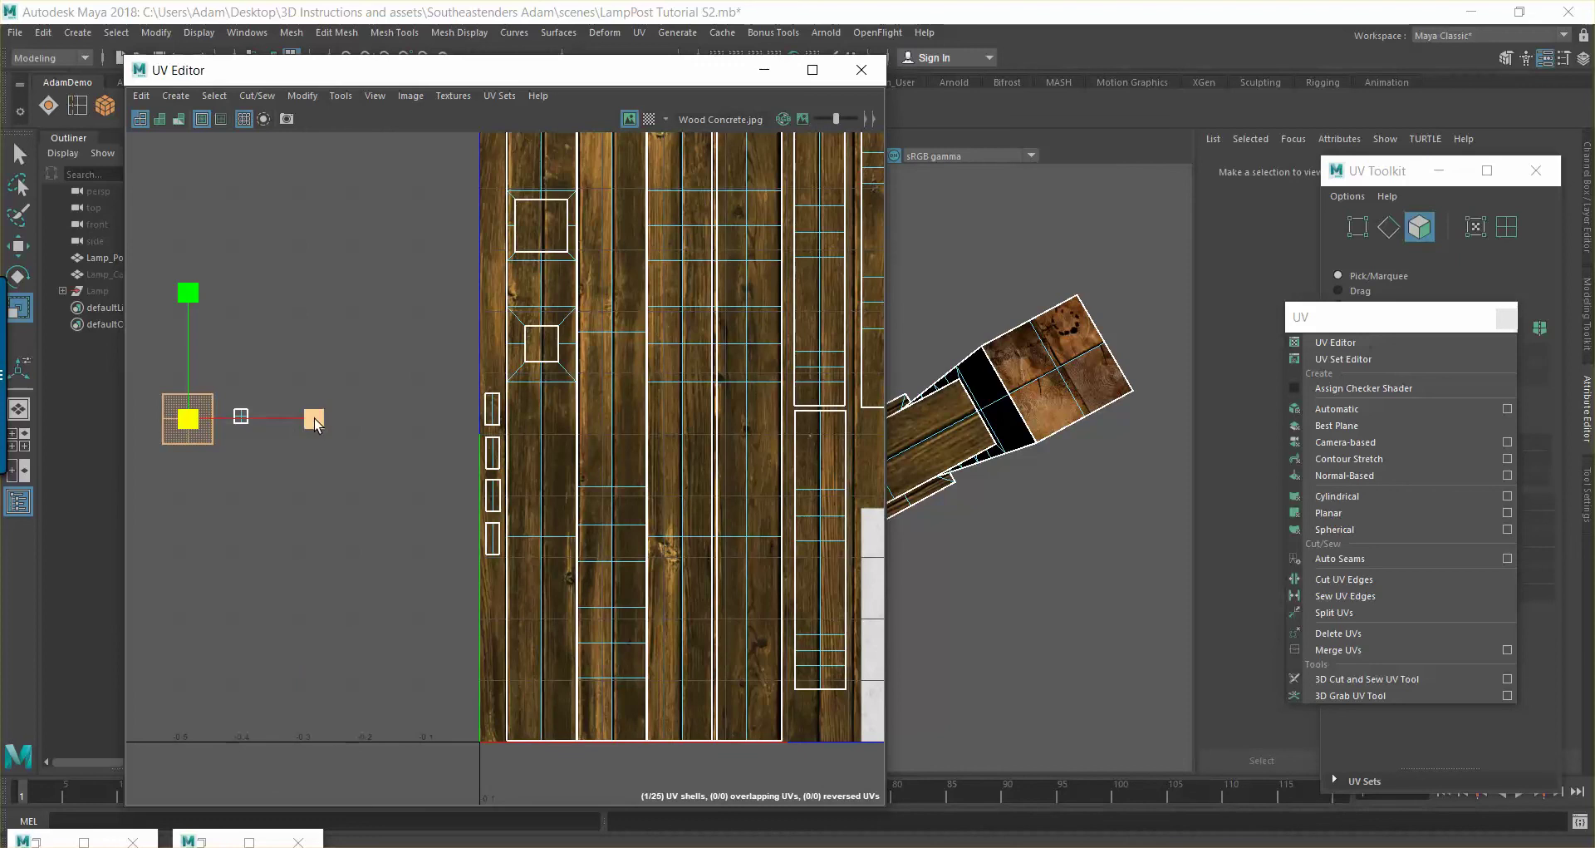
key(w)
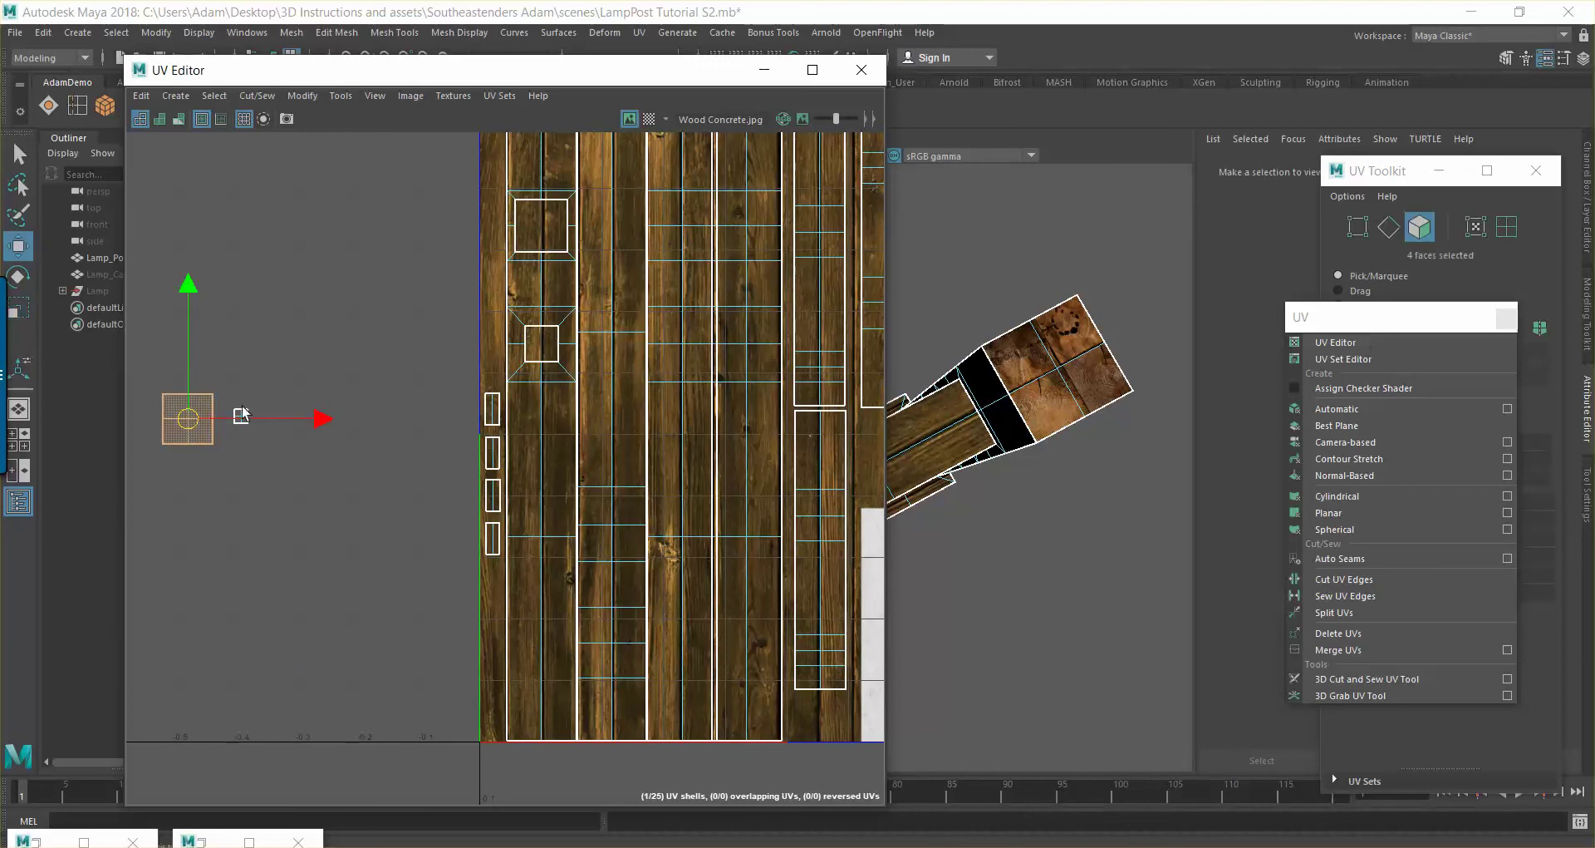
drag(321, 419, 770, 418)
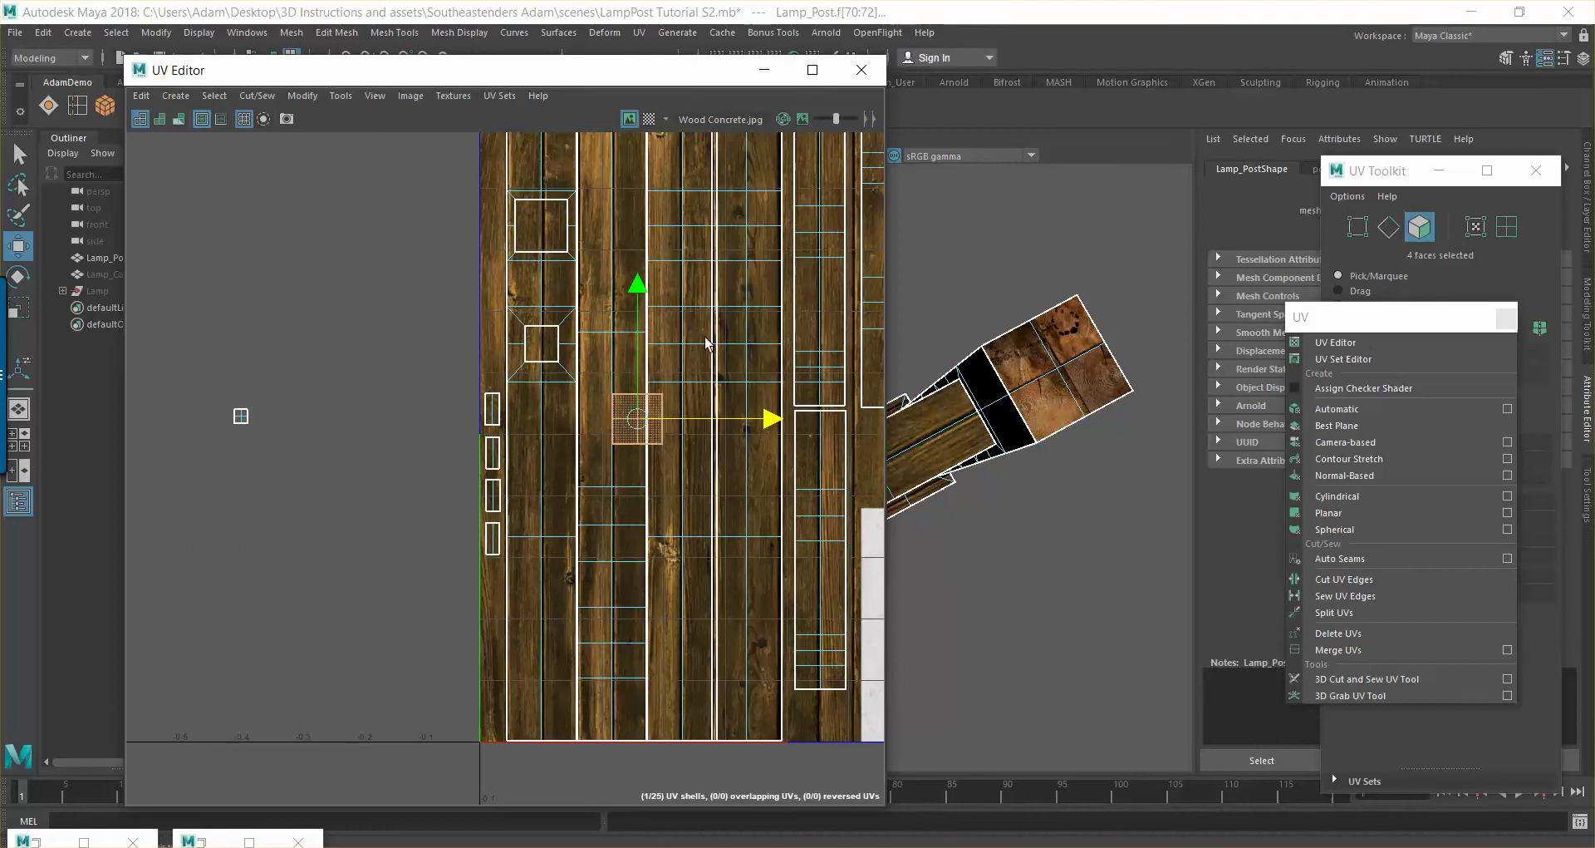
alt+middle_drag(769, 418, 478, 388)
drag(477, 388, 903, 407)
drag(771, 260, 768, 289)
scroll(745, 349, up, 3)
scroll(745, 349, up, 2)
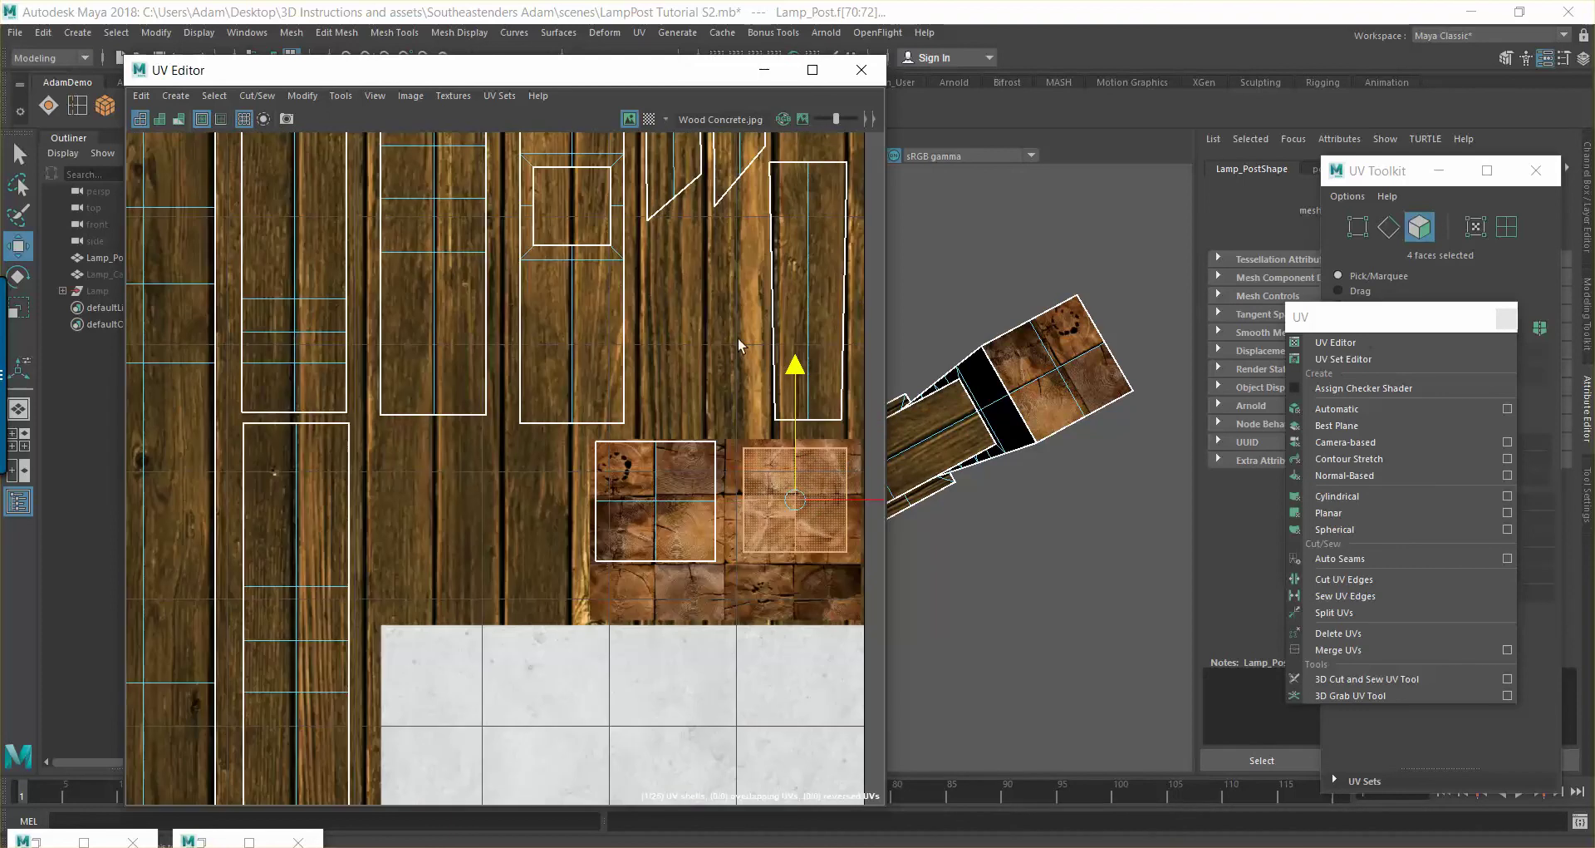
alt+middle_drag(738, 338, 703, 304)
drag(761, 333, 761, 331)
Set another small shell onto the end-grain patch beside the others
scroll(721, 353, down, 2)
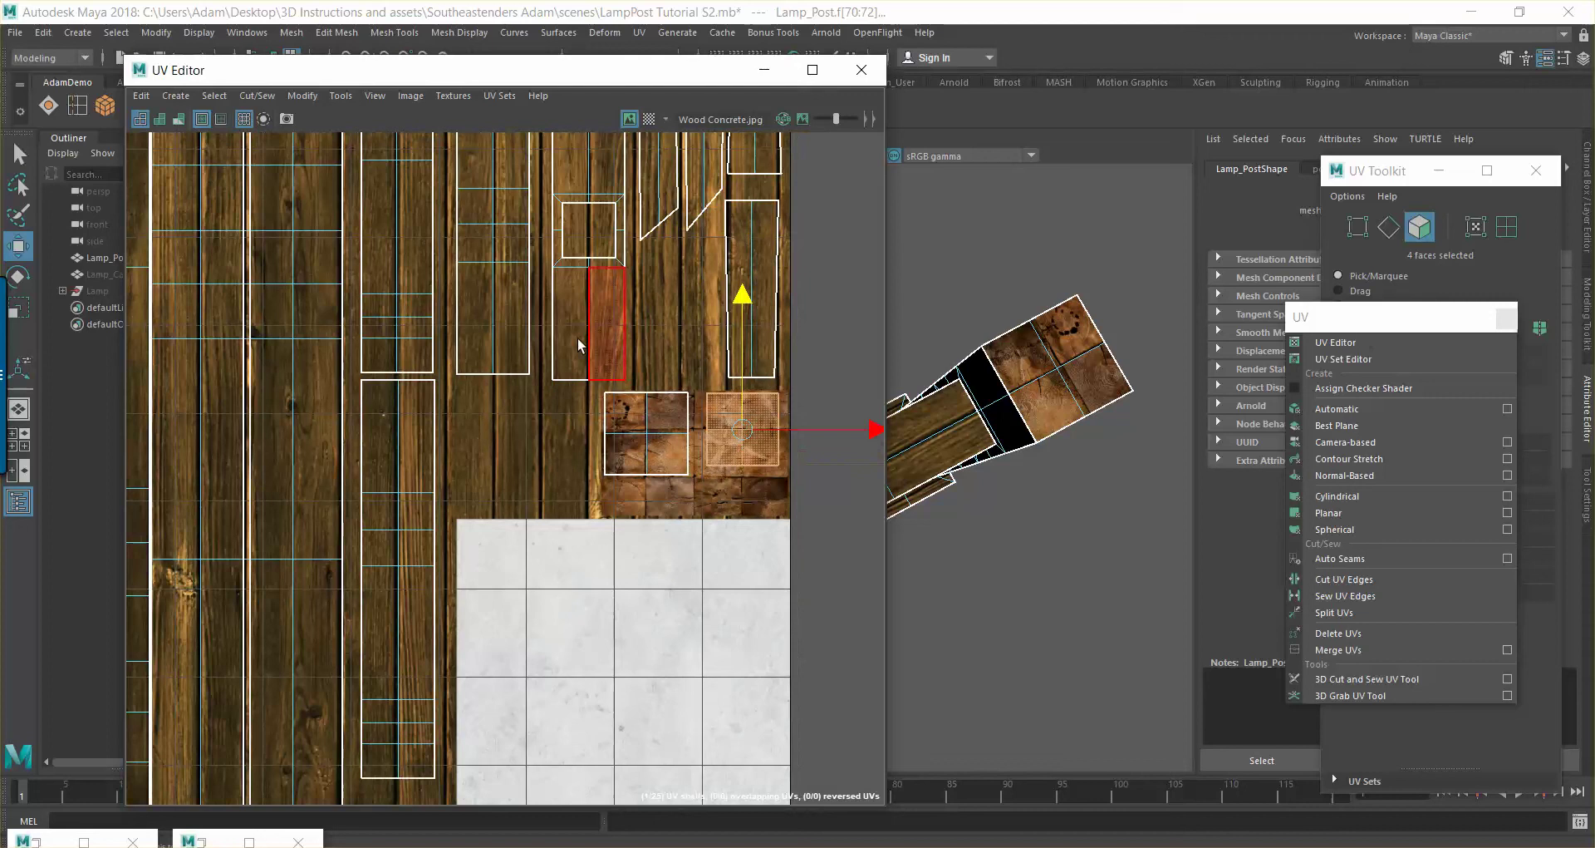
scroll(578, 340, down, 4)
alt+middle_drag(418, 343, 774, 333)
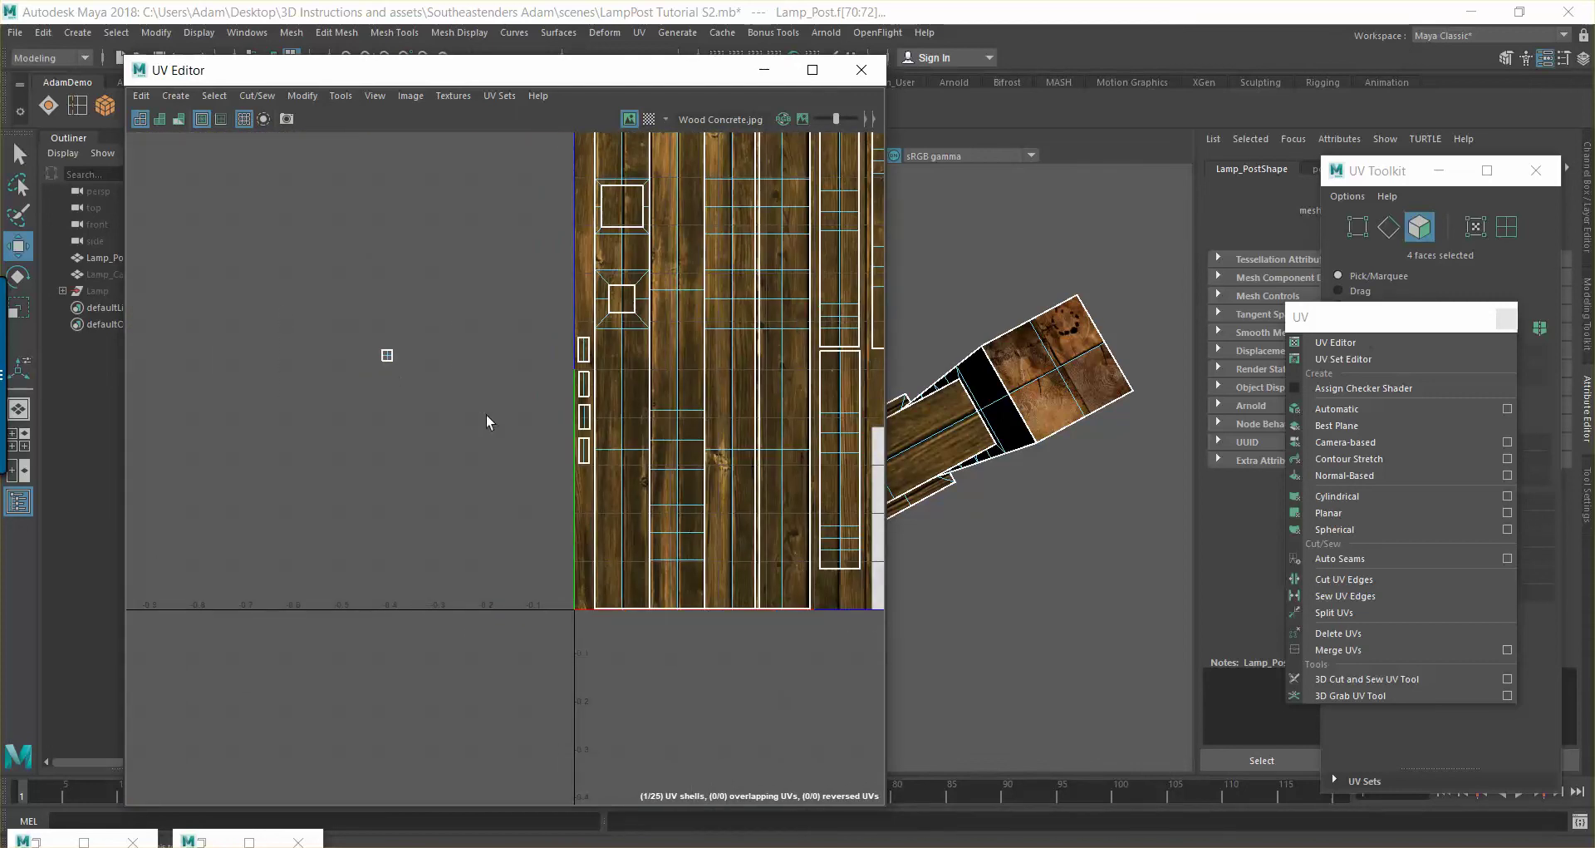
drag(886, 364, 891, 364)
alt+middle_drag(701, 350, 421, 319)
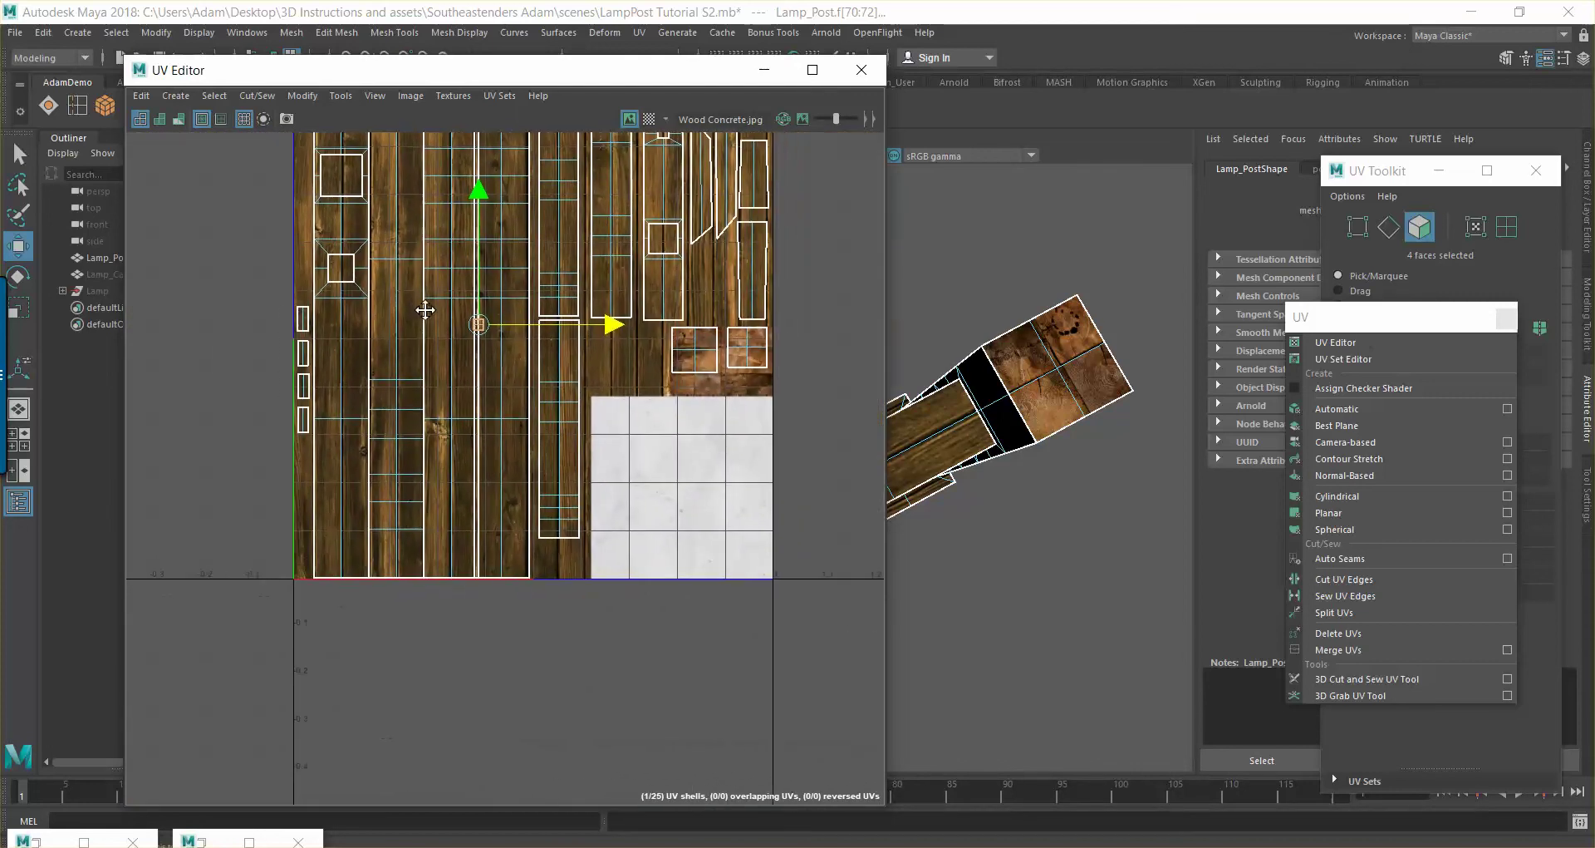
drag(615, 326, 819, 325)
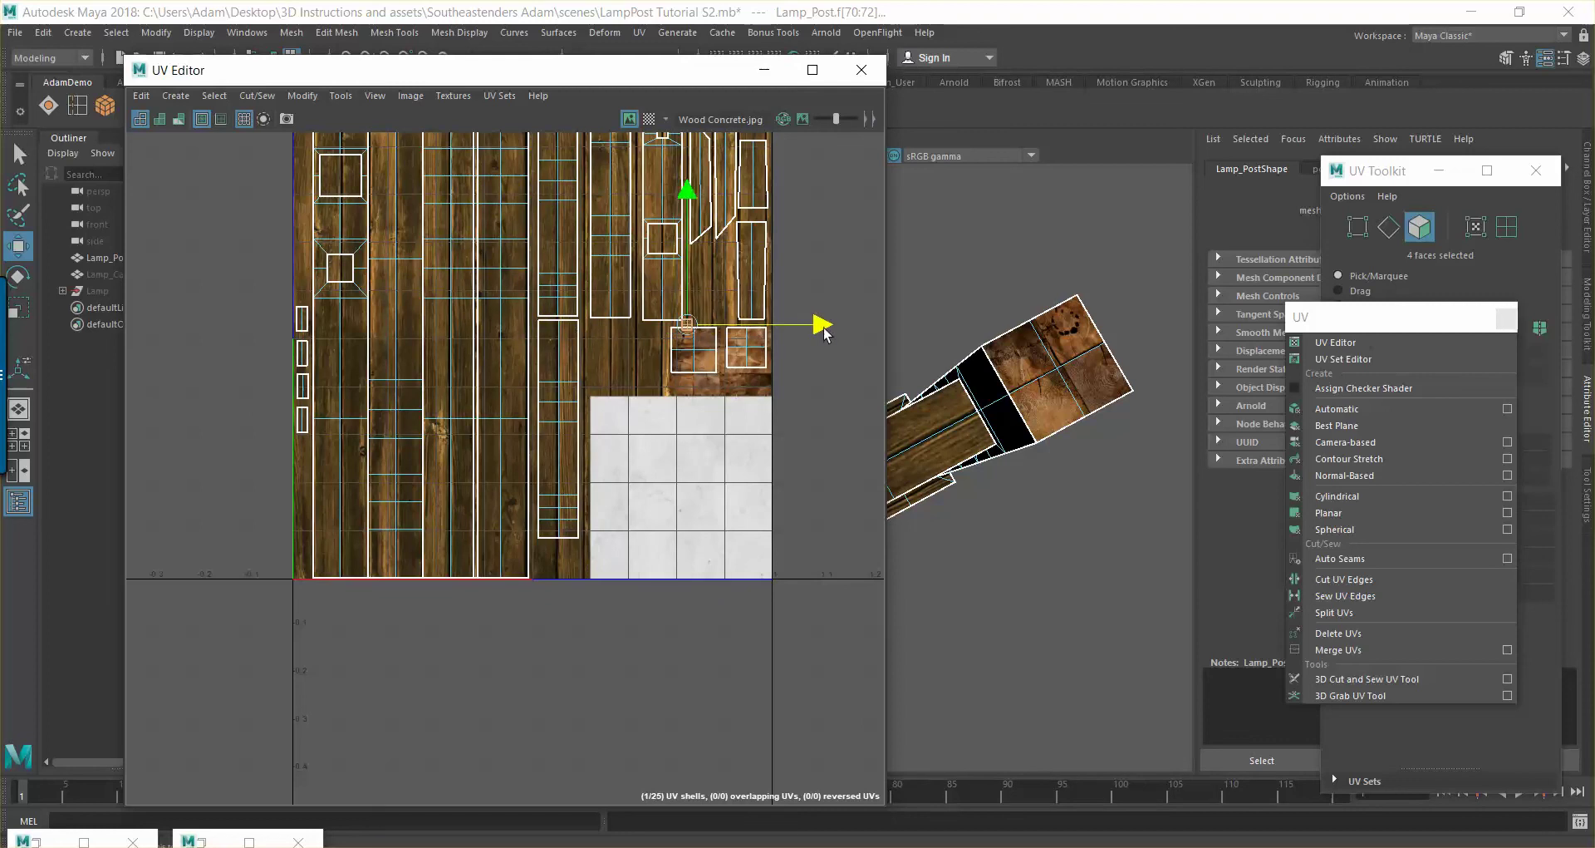
drag(683, 200, 679, 253)
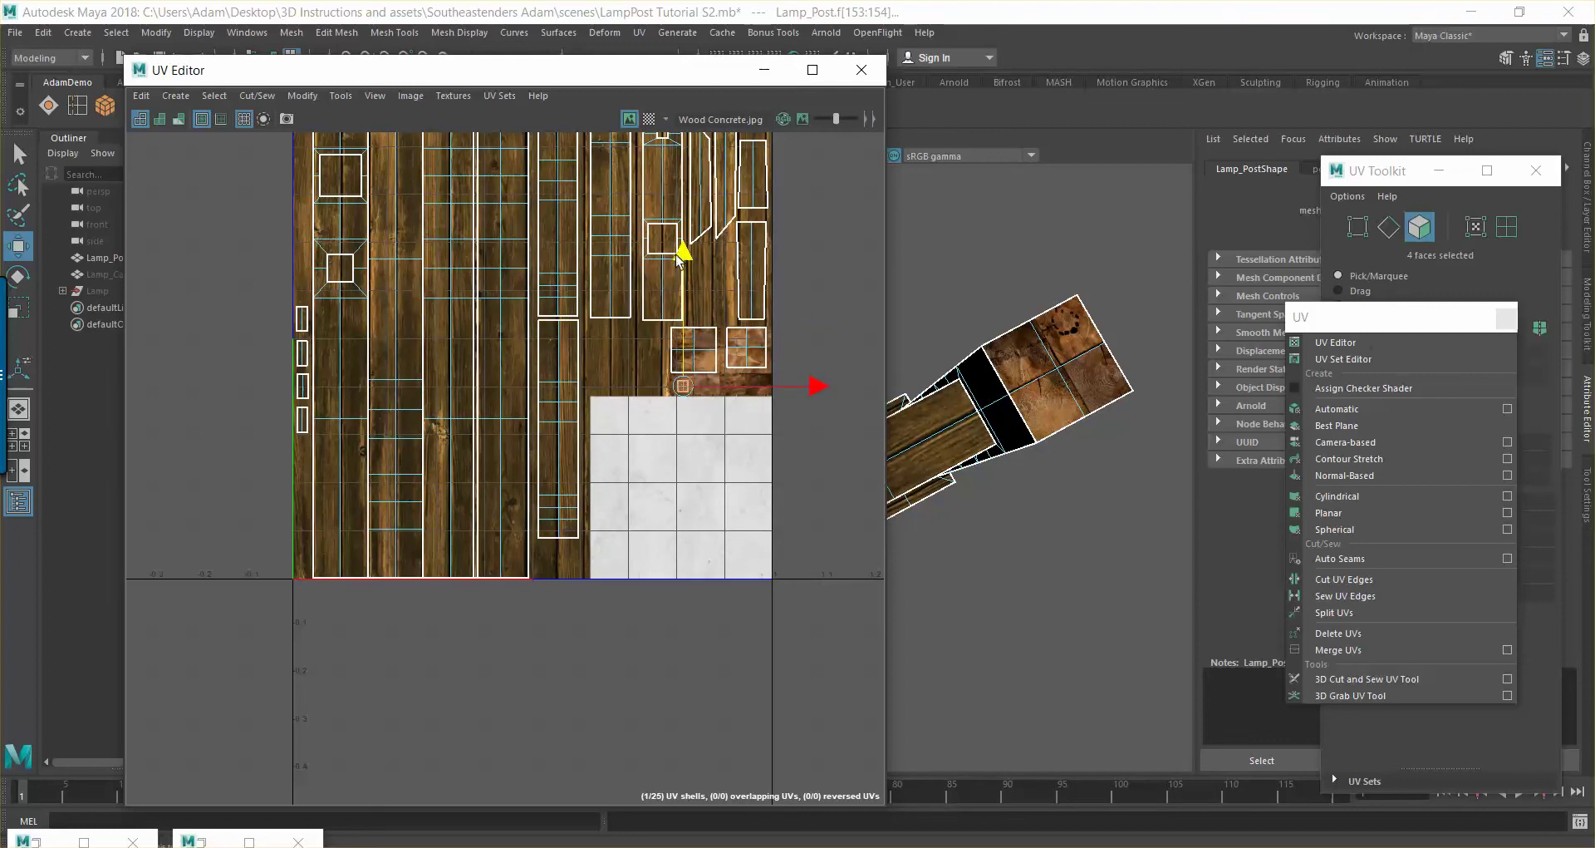
Minimize the UV Editor, return to Object Mode, and orbit around the lamp post
alt+middle_drag(964, 427, 1020, 323)
click(764, 69)
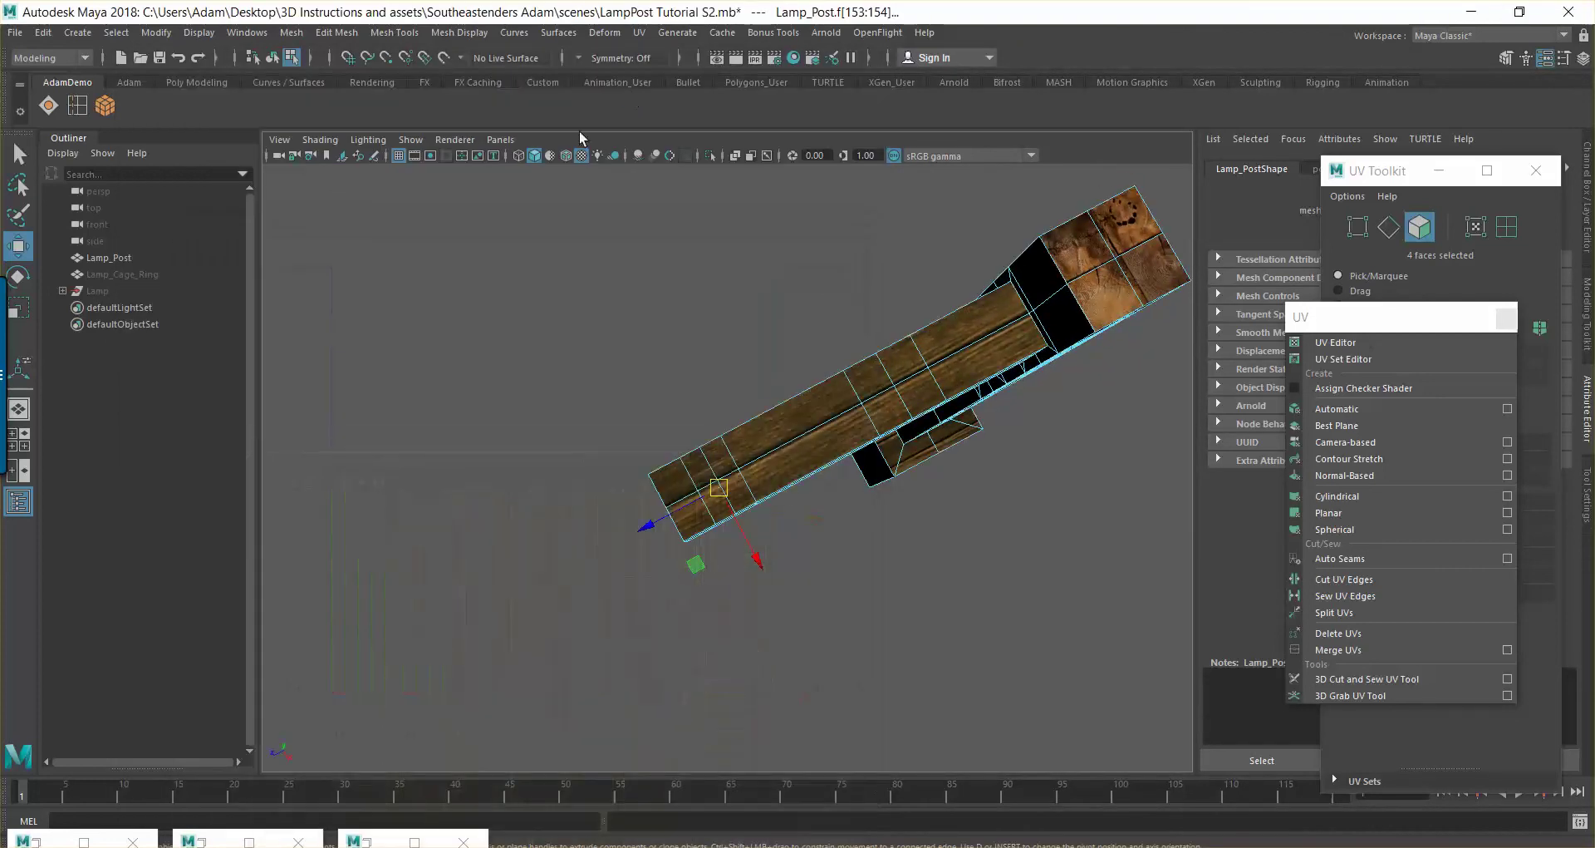
right_drag(942, 331, 1024, 319)
click(750, 319)
alt+drag(1036, 453, 912, 413)
alt+drag(923, 407, 909, 459)
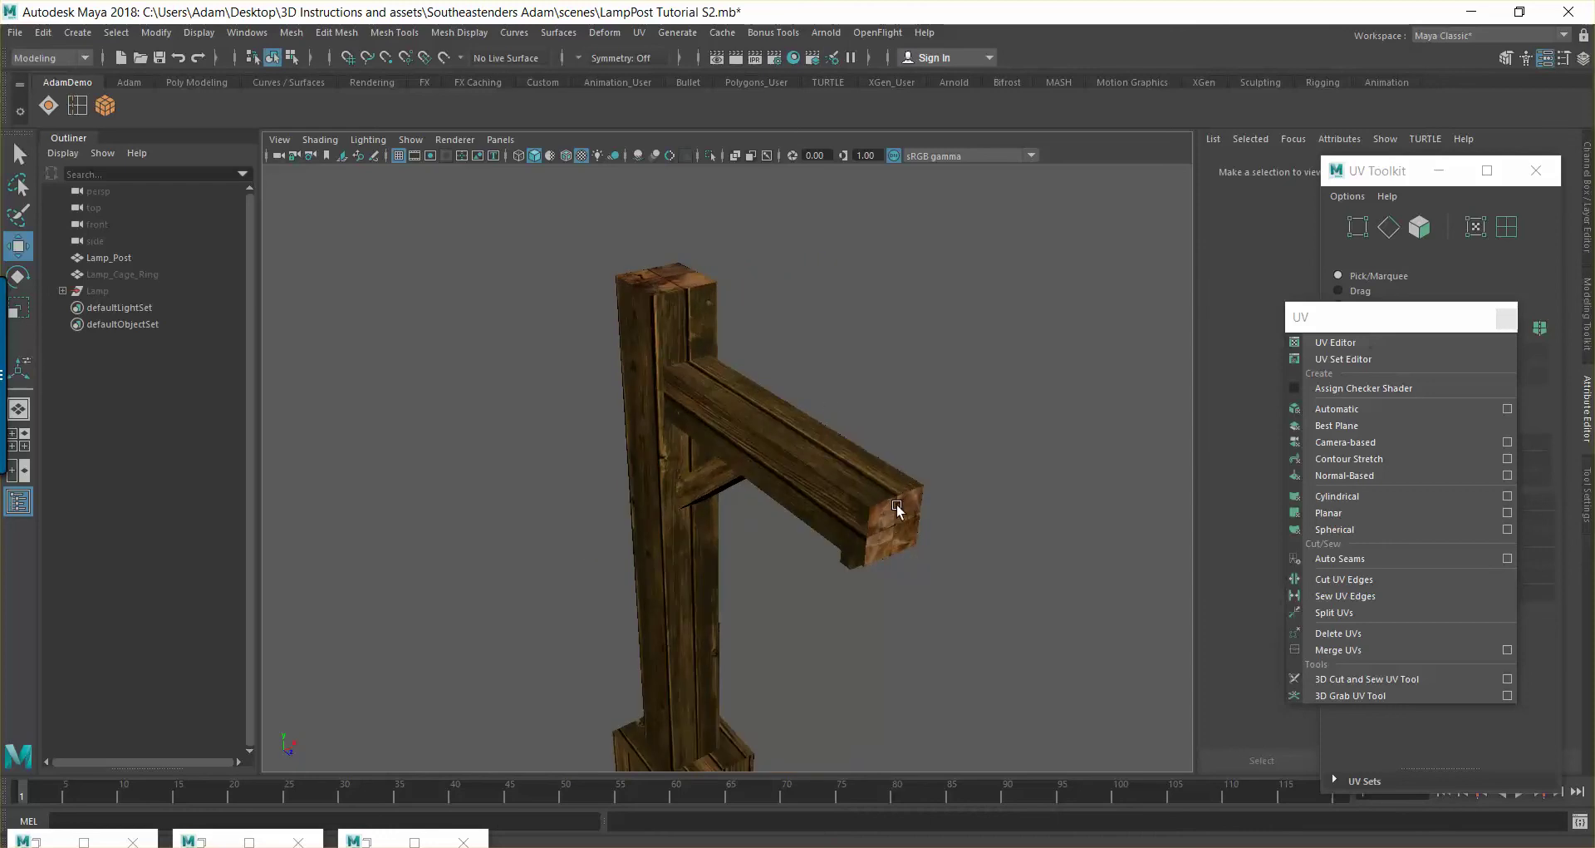
Orbit around the post to check the arm's side, the base and the top face
alt+drag(872, 592, 671, 533)
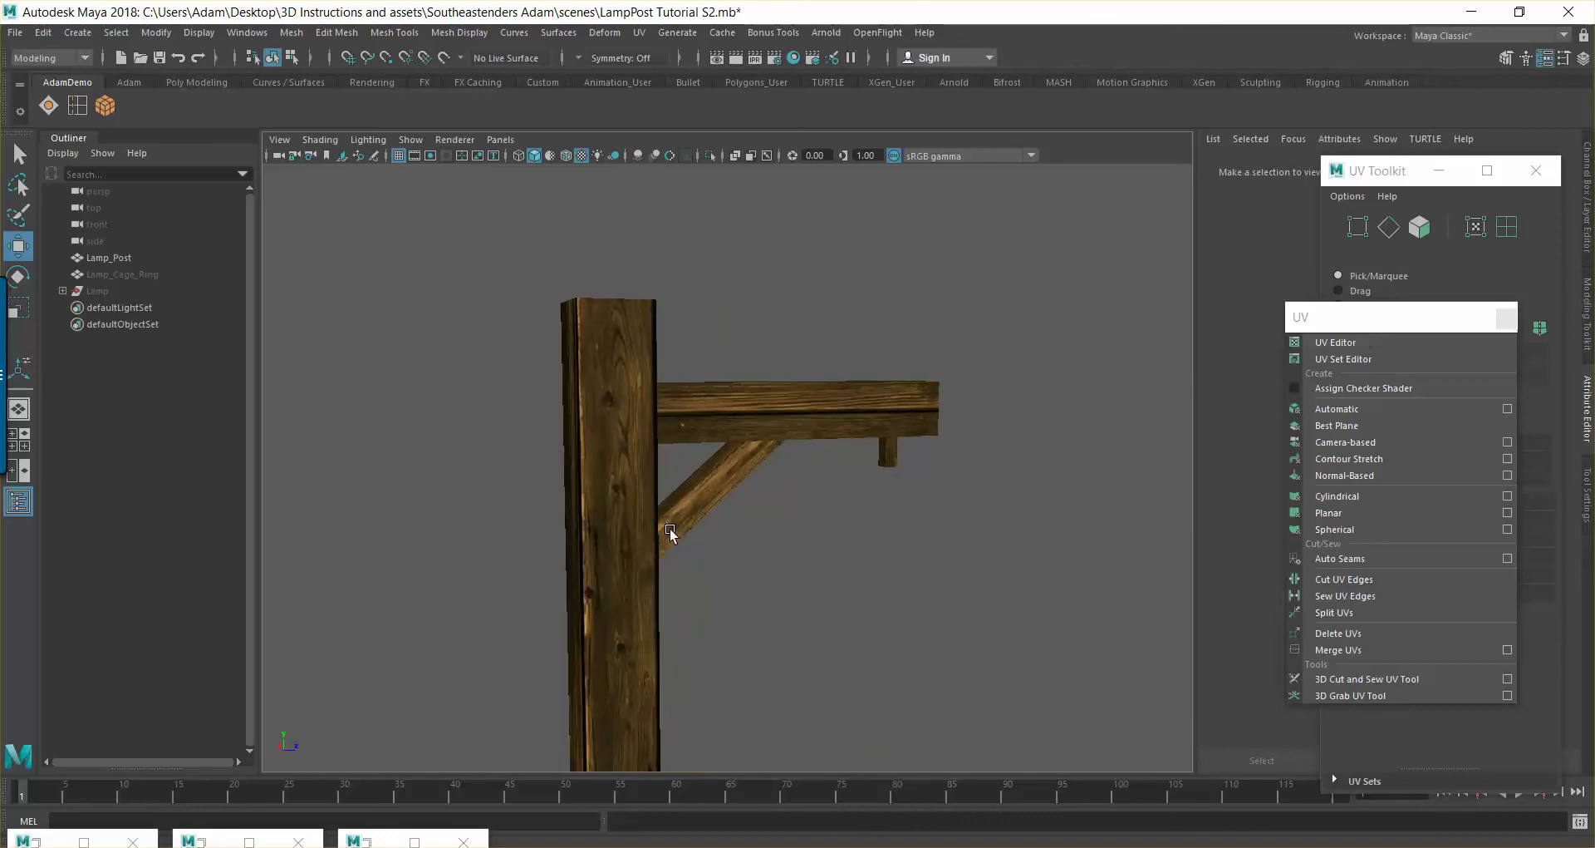
alt+drag(758, 379, 656, 199)
alt+drag(733, 264, 680, 363)
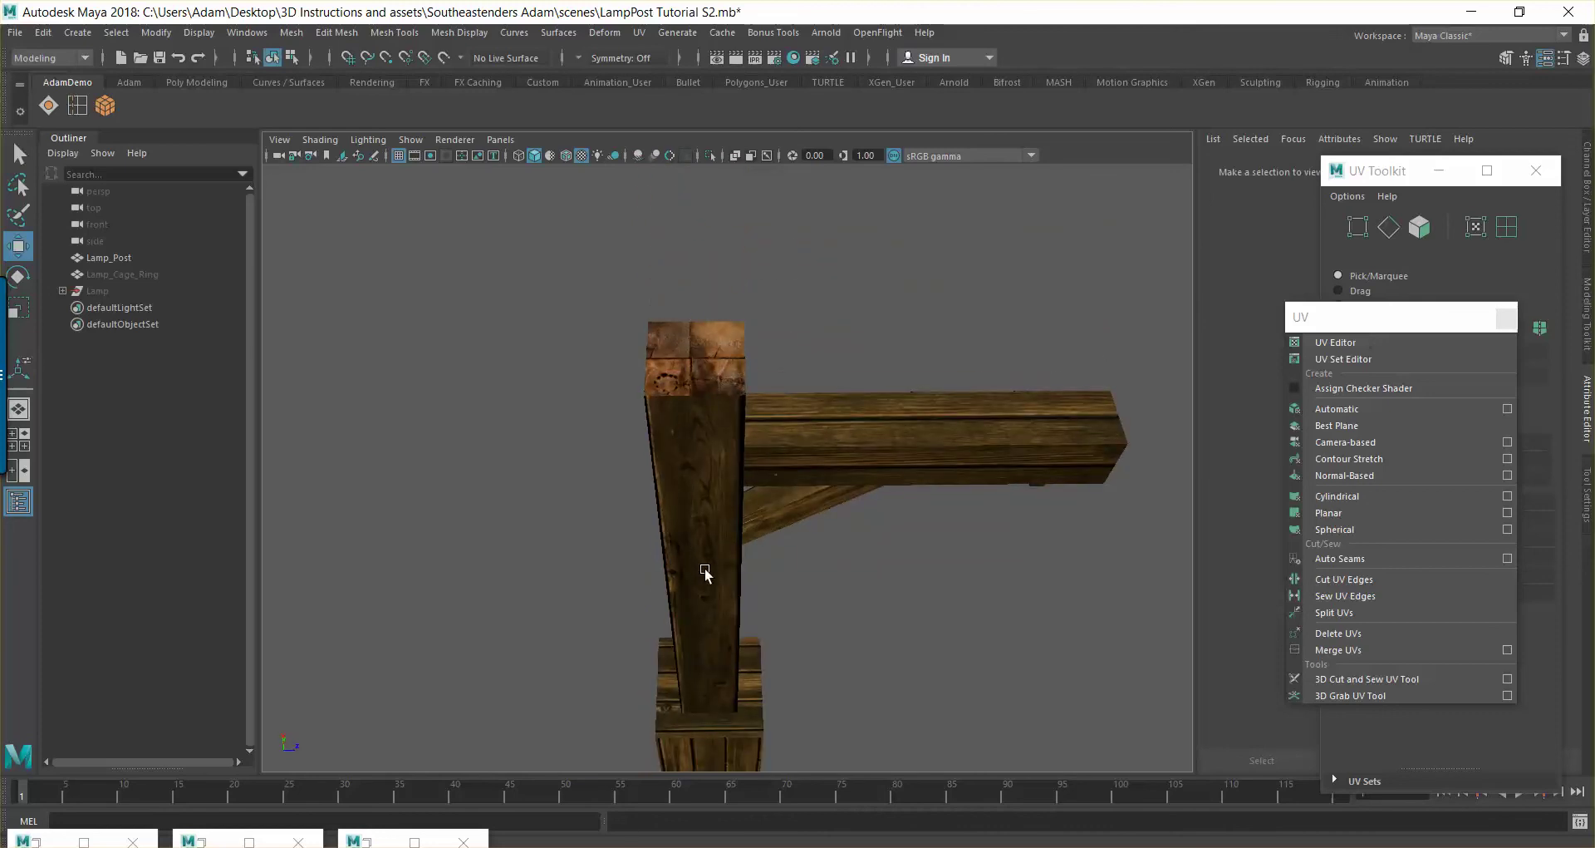
alt+drag(707, 404, 725, 321)
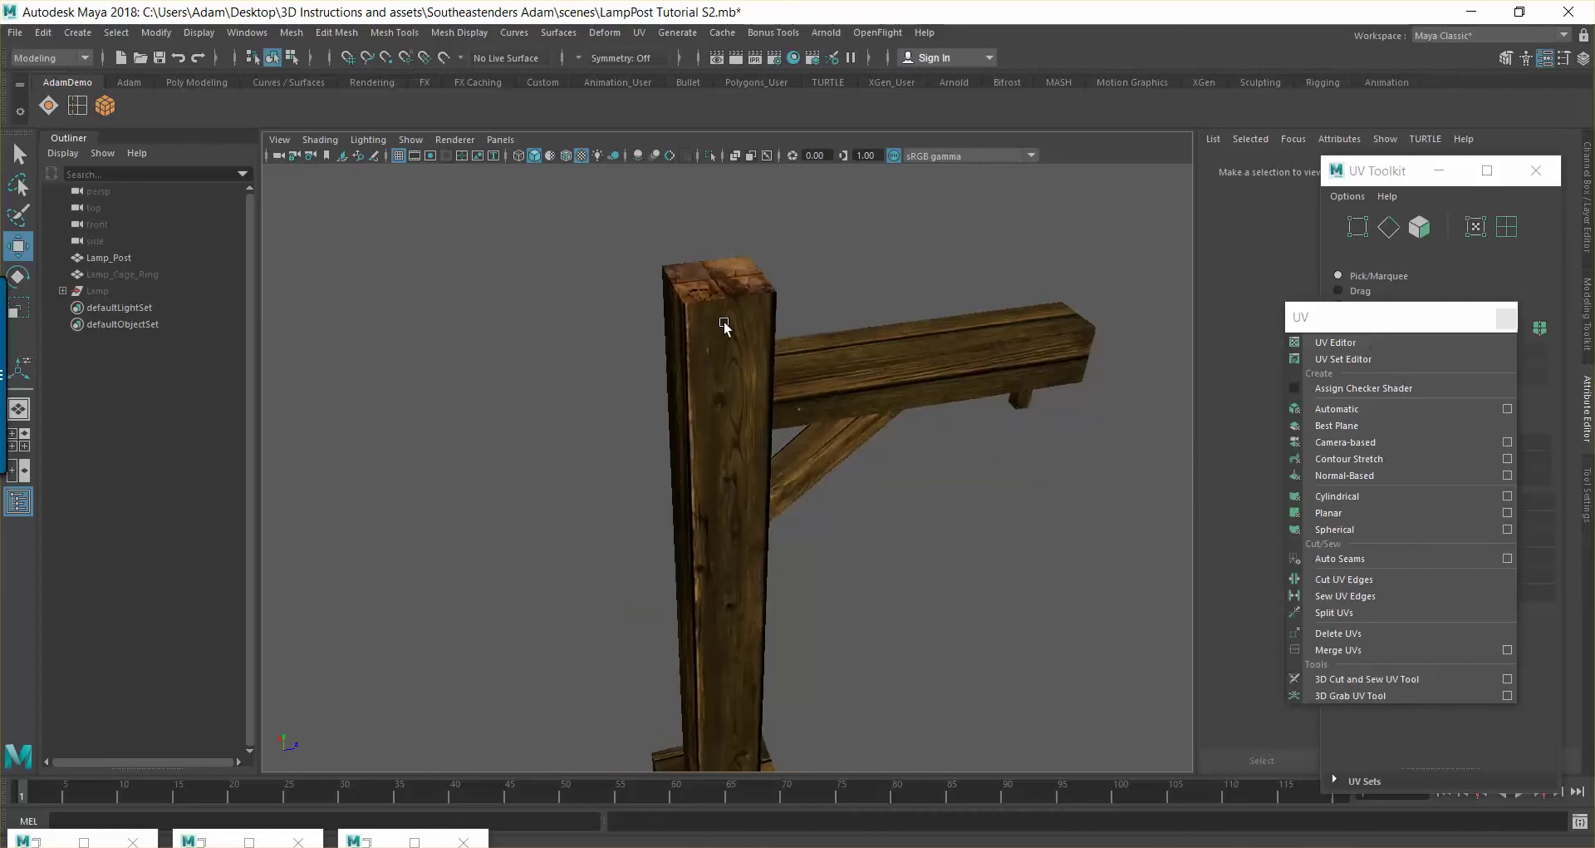
Bring up and dismiss Hypershade, then restore the UV Editor
click(248, 842)
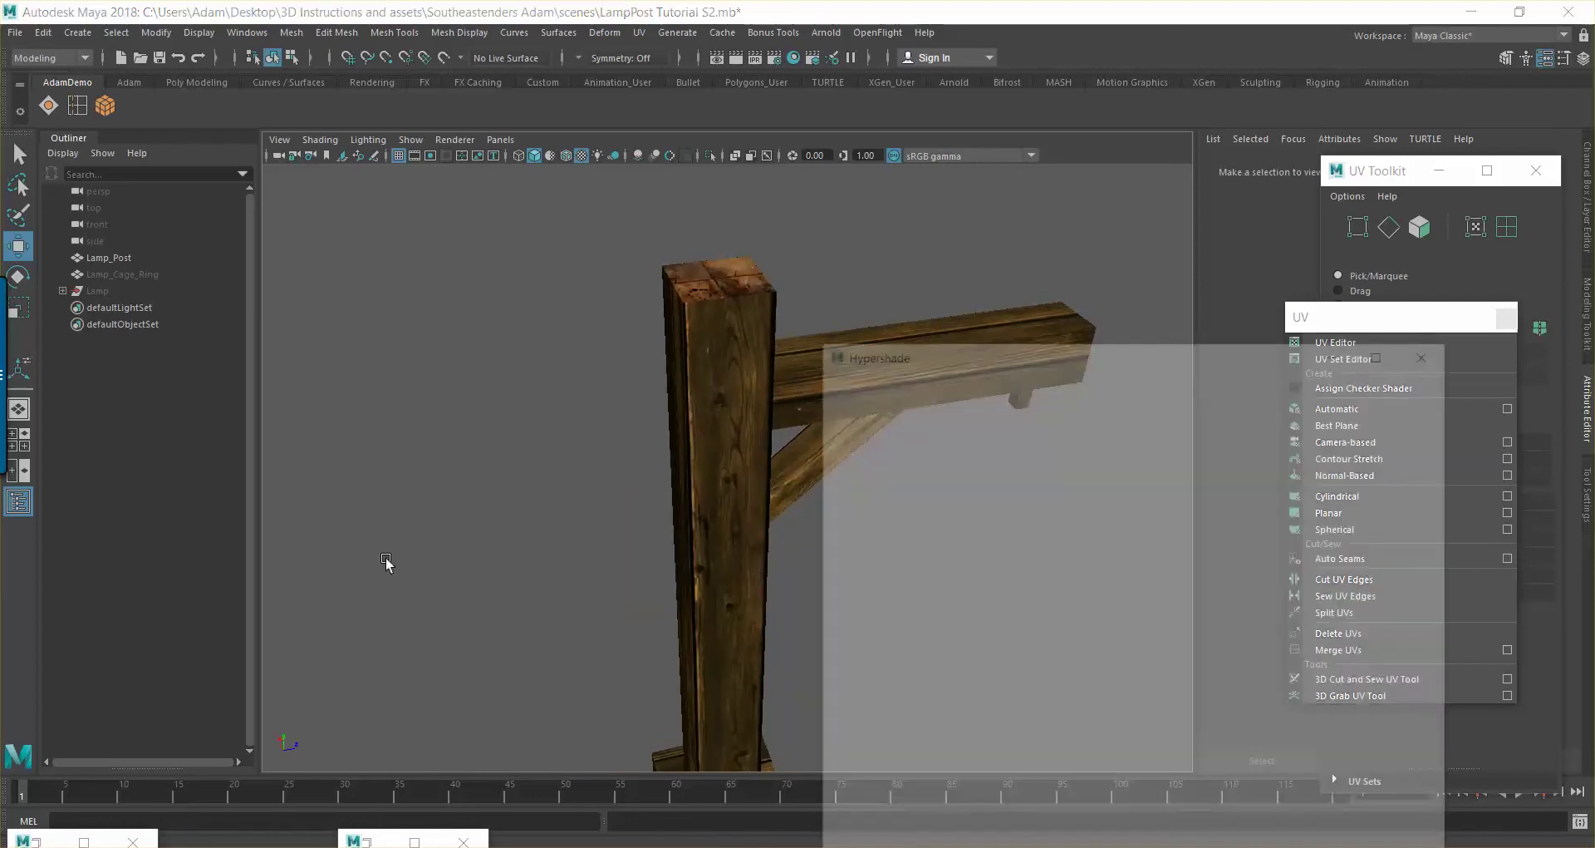
click(1501, 256)
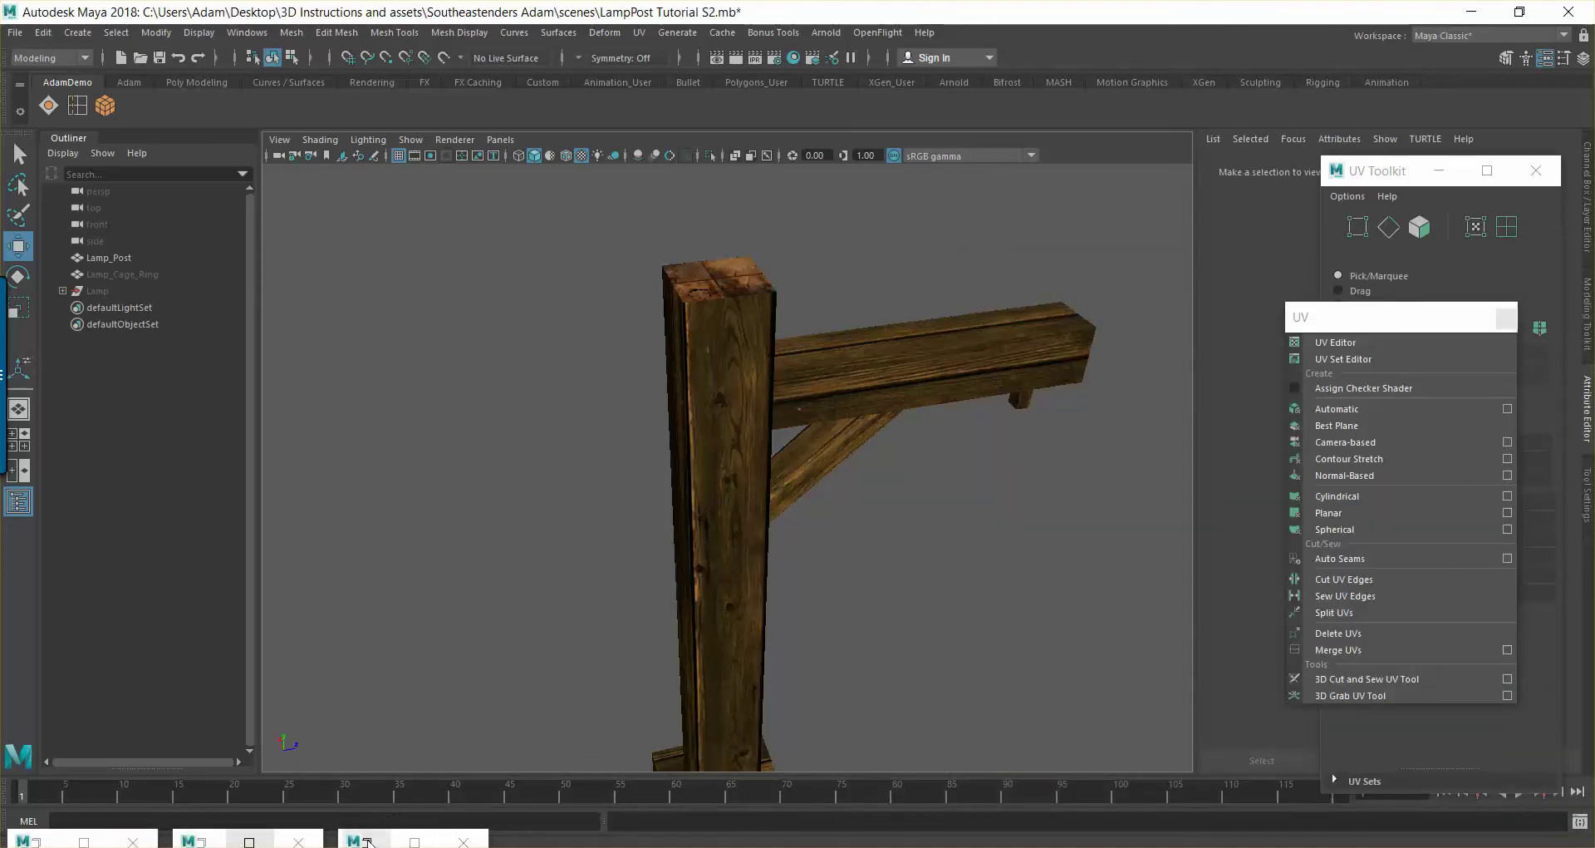
click(367, 841)
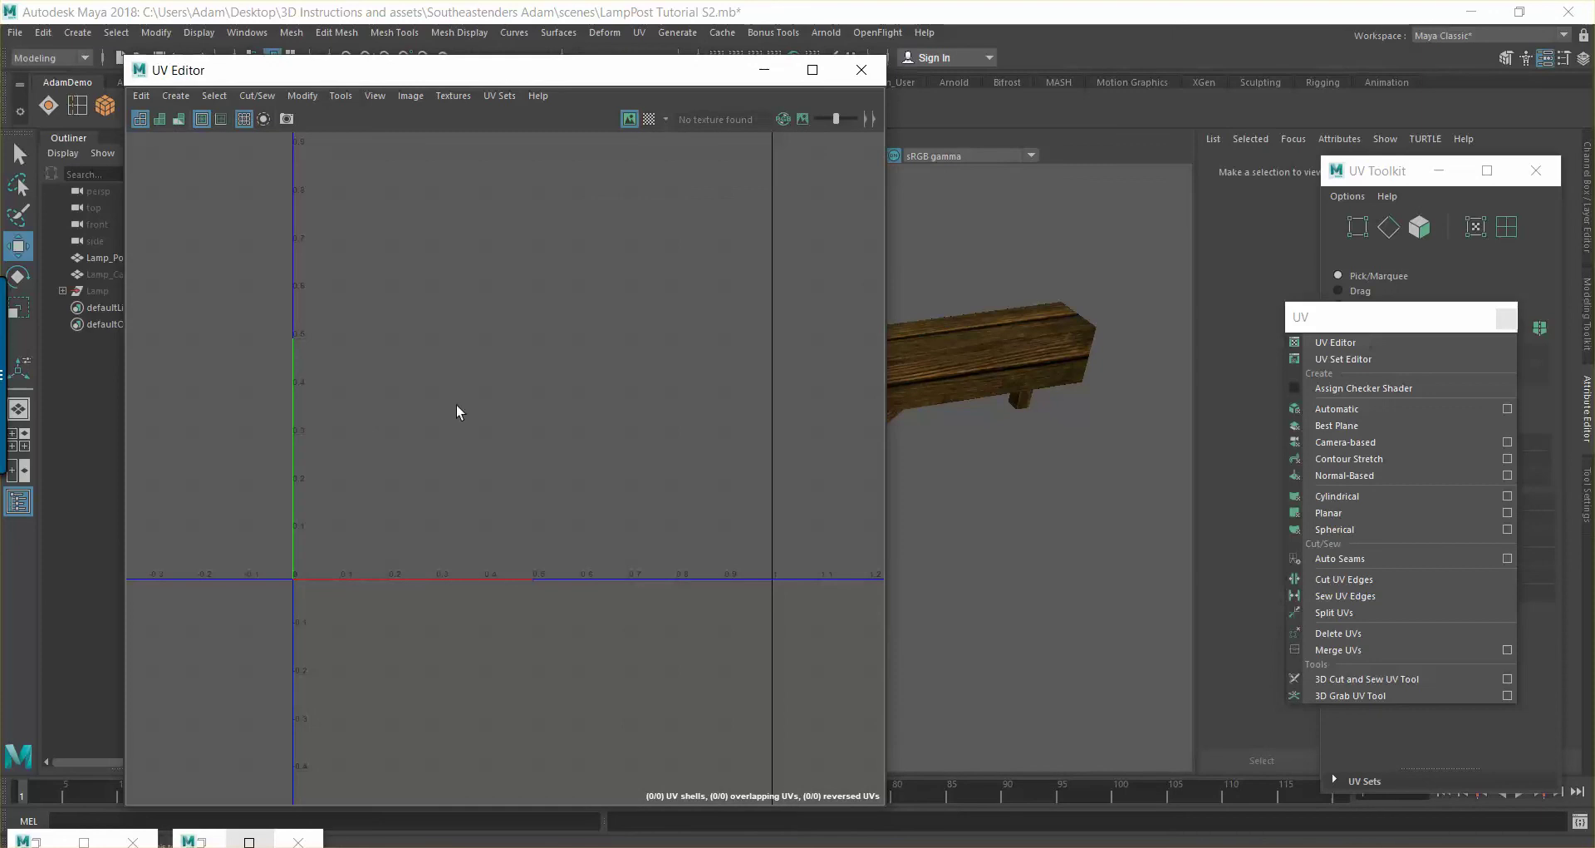
Load Lamp_Post's UVs and select faces of the post in the UV Editor
click(1057, 351)
right_click(462, 391)
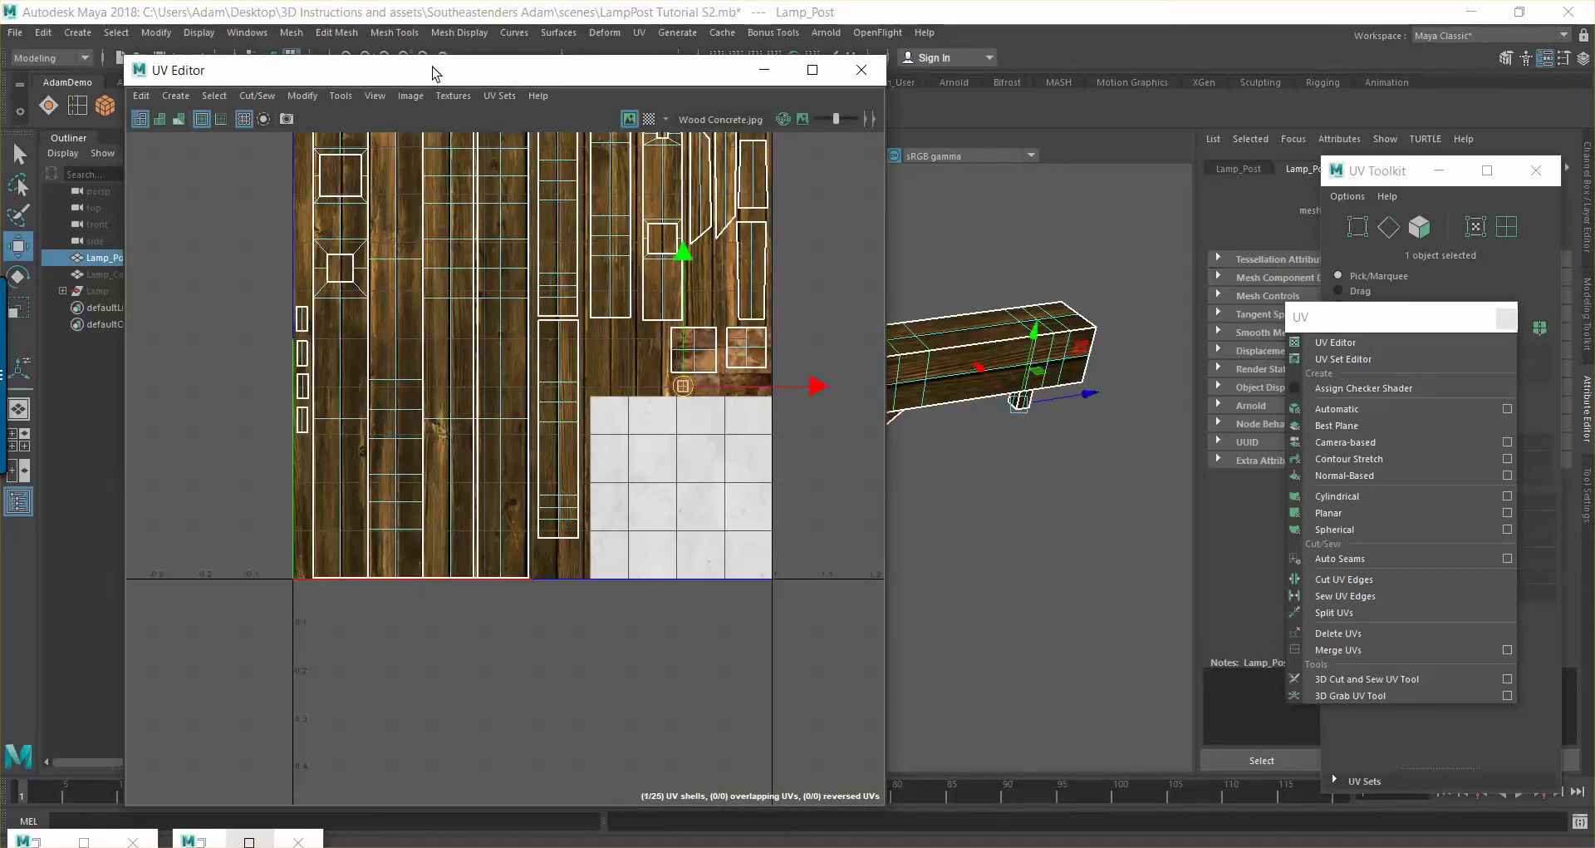
drag(520, 71, 434, 70)
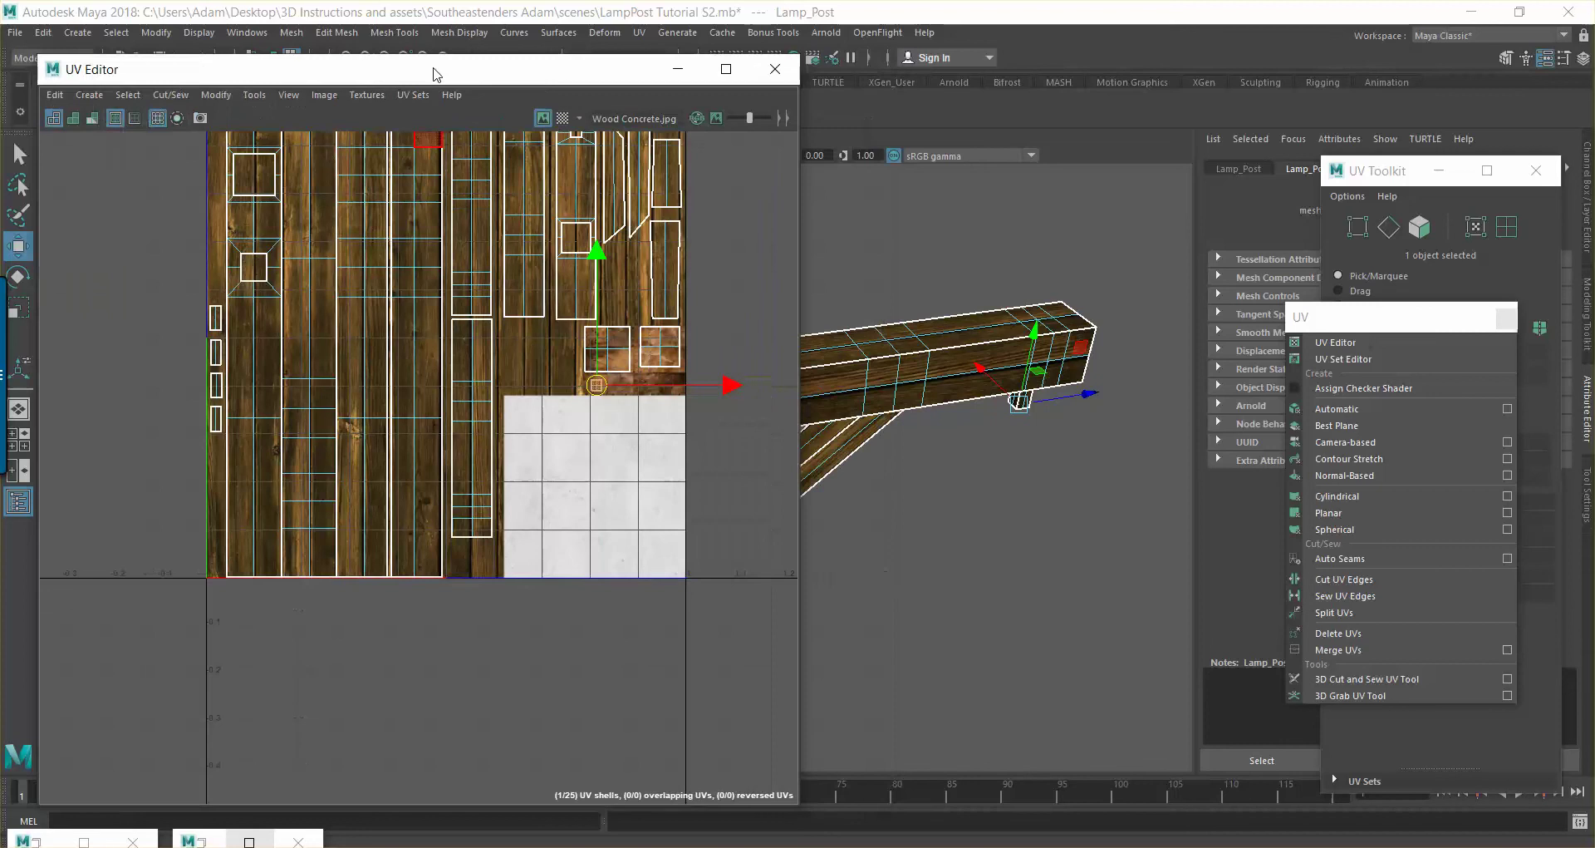
click(318, 312)
drag(756, 58, 567, 65)
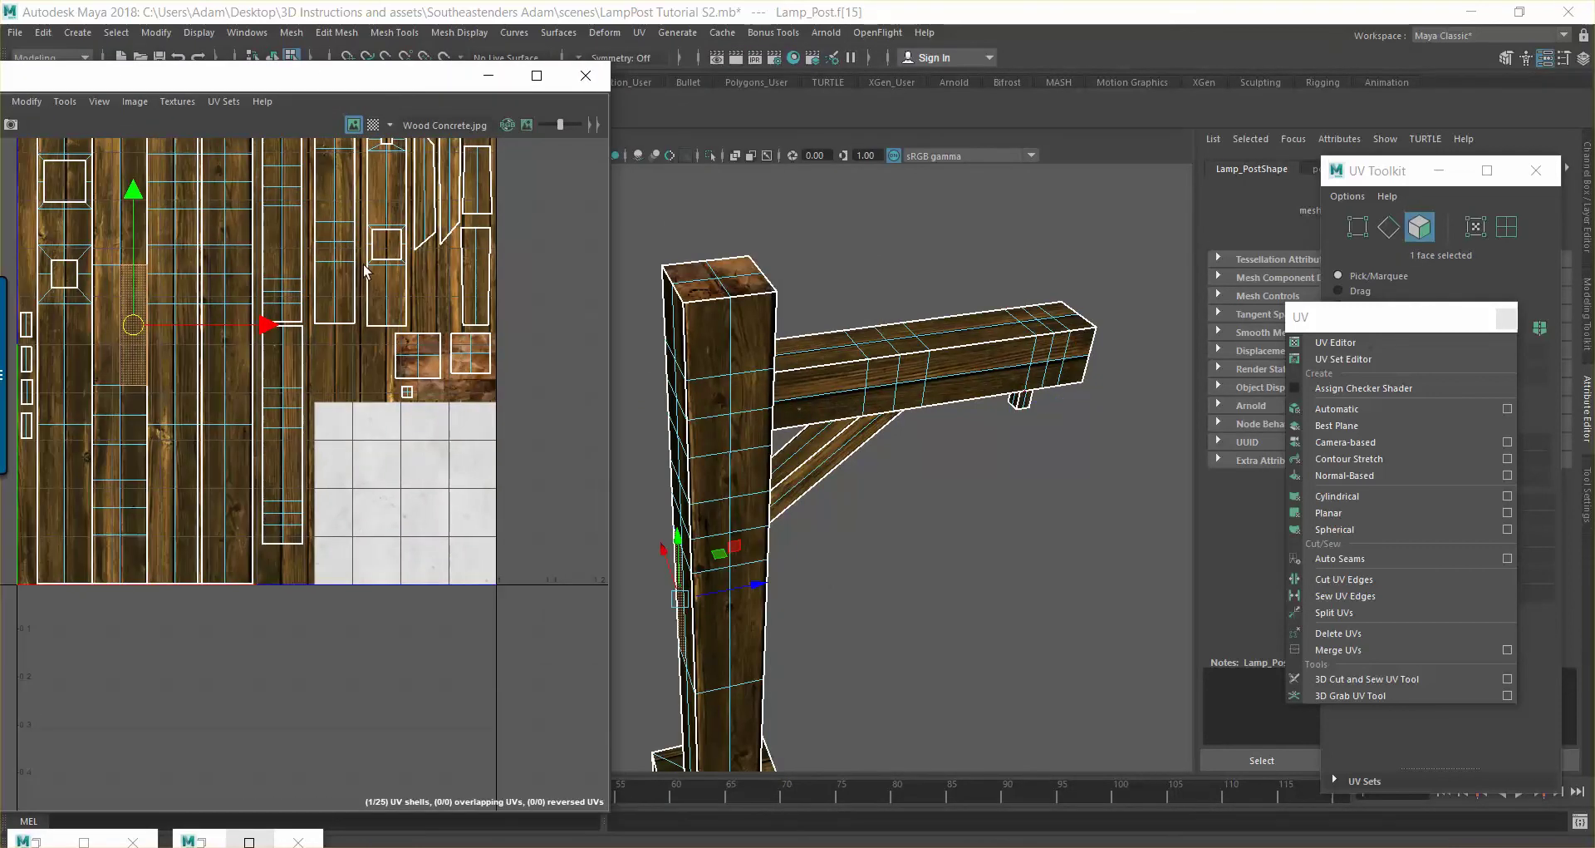
click(238, 287)
scroll(243, 249, down, 1)
scroll(241, 245, down, 2)
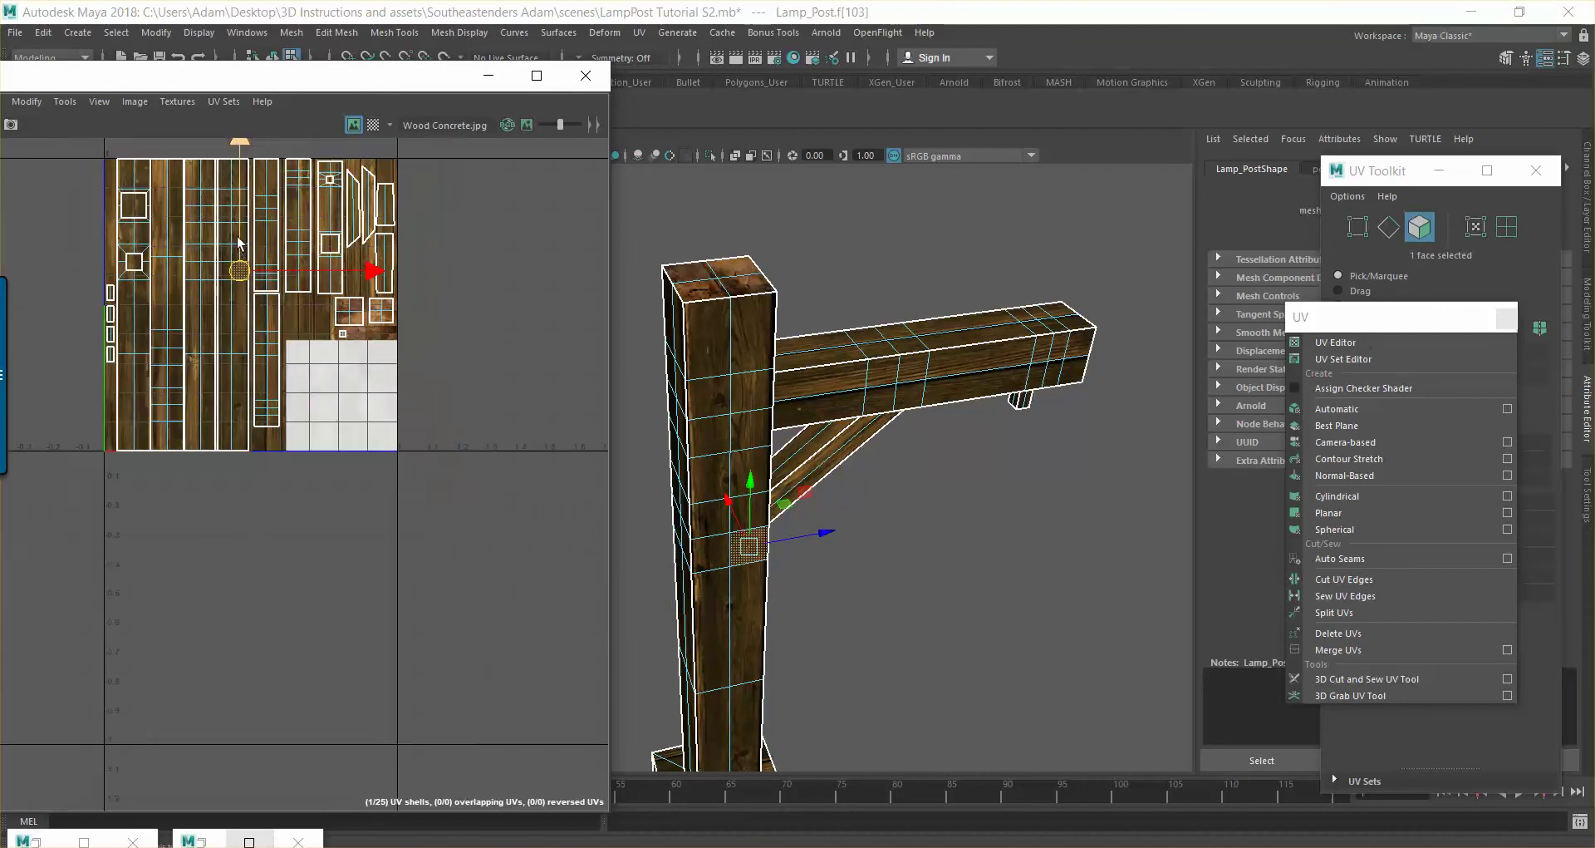
Undo the last move, shift the post's long UV strip slightly right, and frame the whole post
key(ctrl+z)
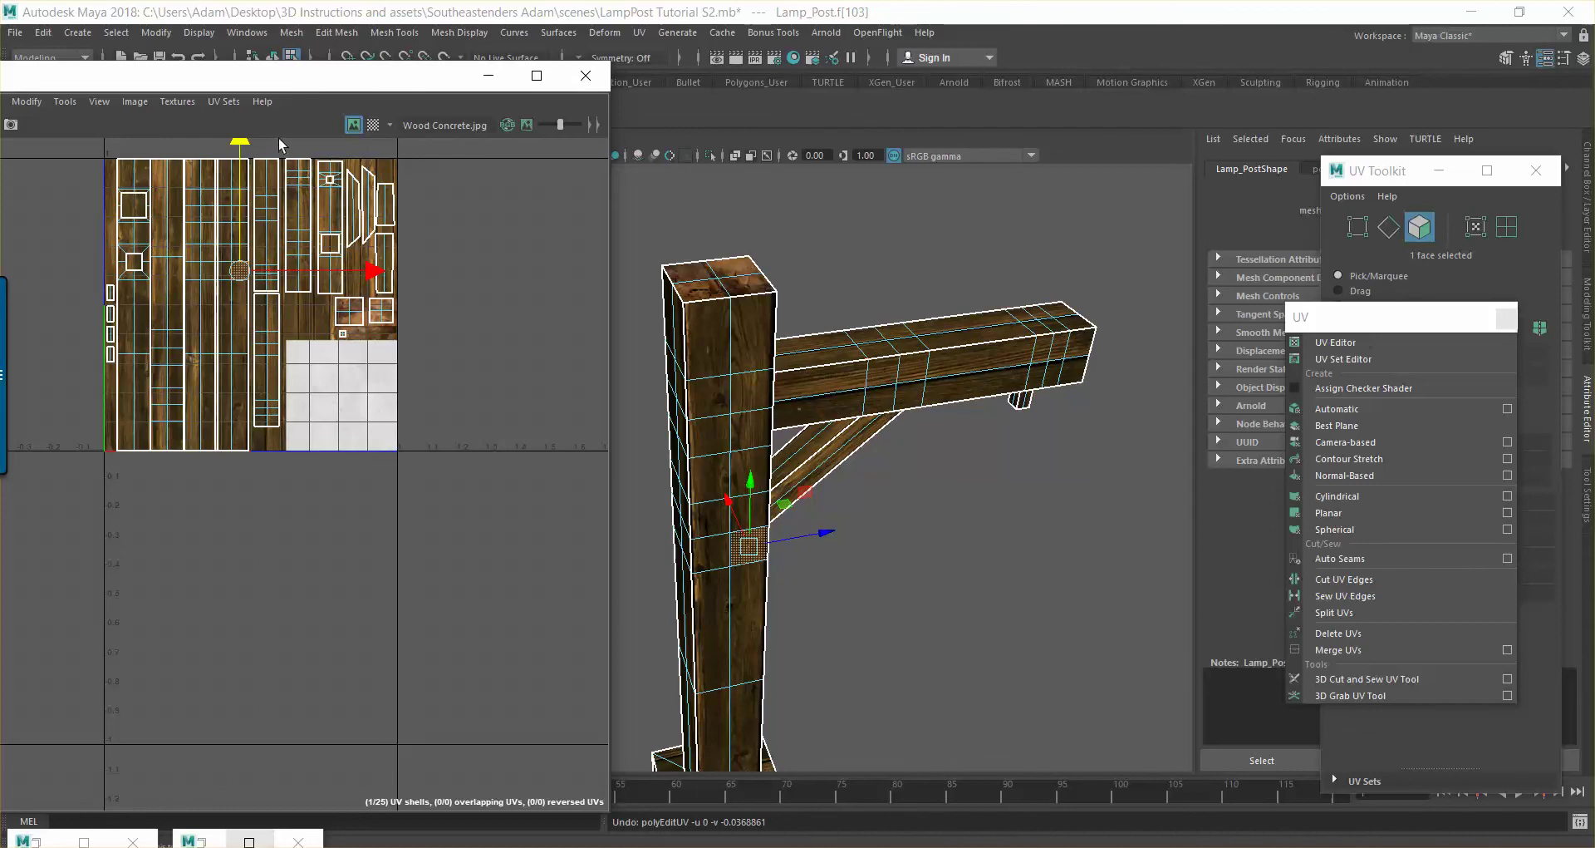
drag(241, 455, 225, 151)
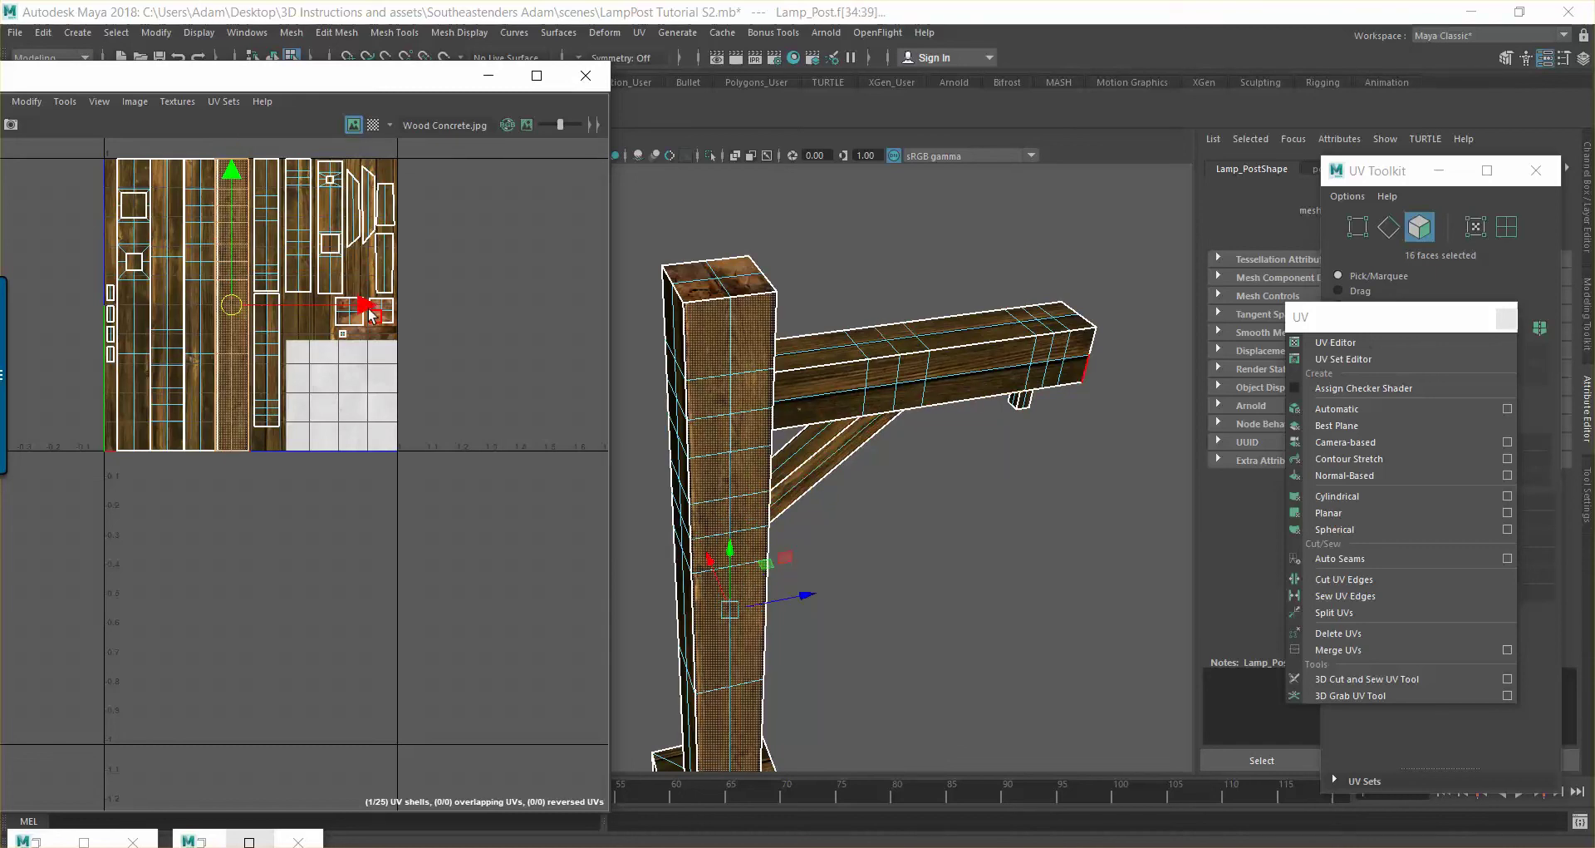
mouse_move(369, 305)
mouse_down()
mouse_move(399, 306)
mouse_move(381, 306)
mouse_up()
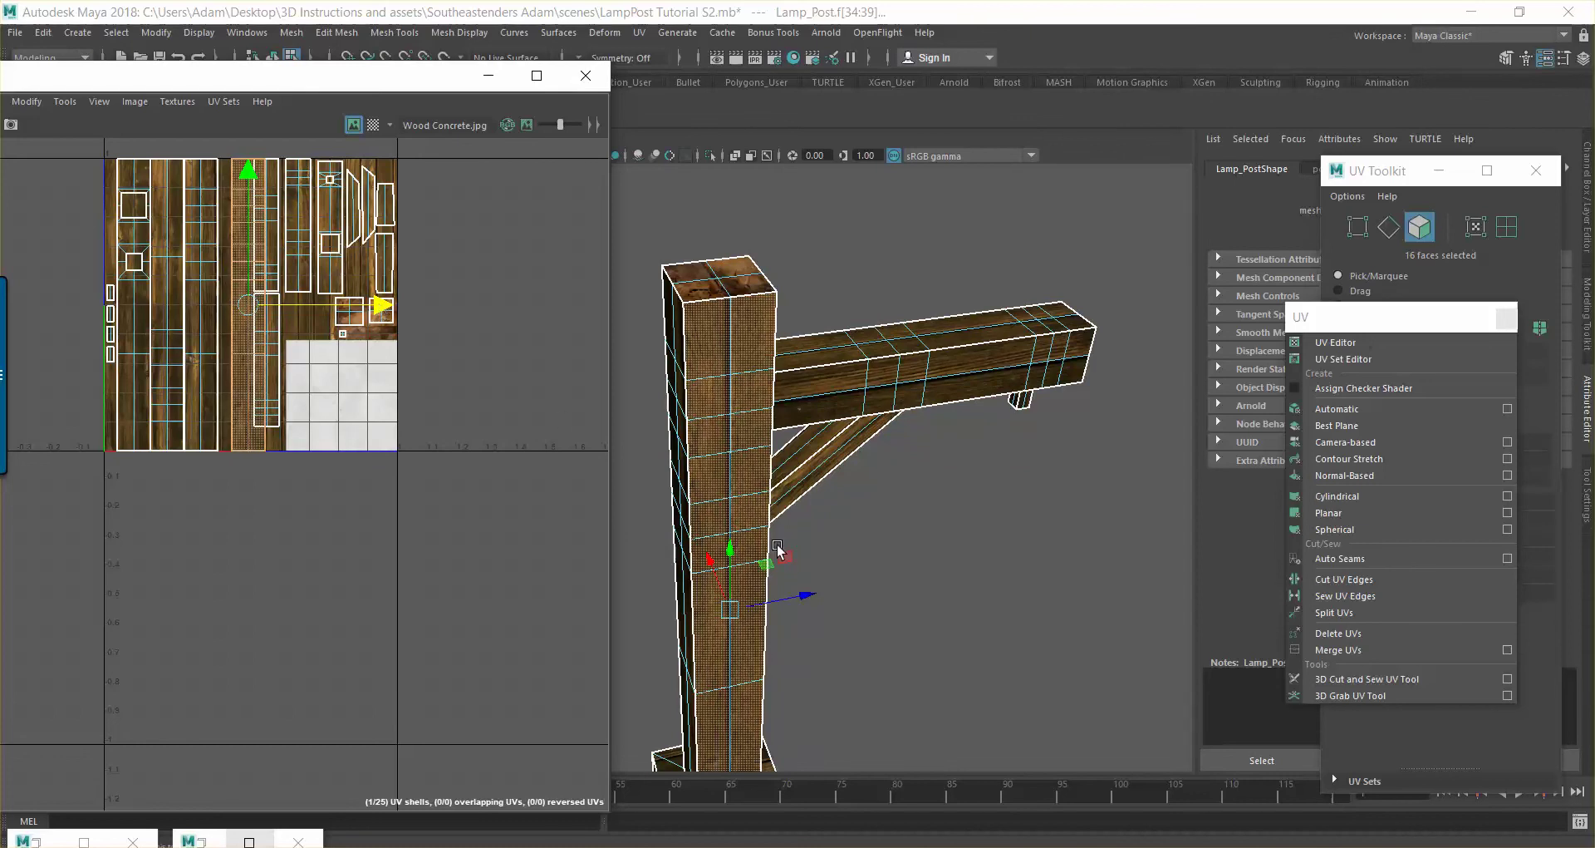
click(846, 561)
right_drag(723, 408, 772, 387)
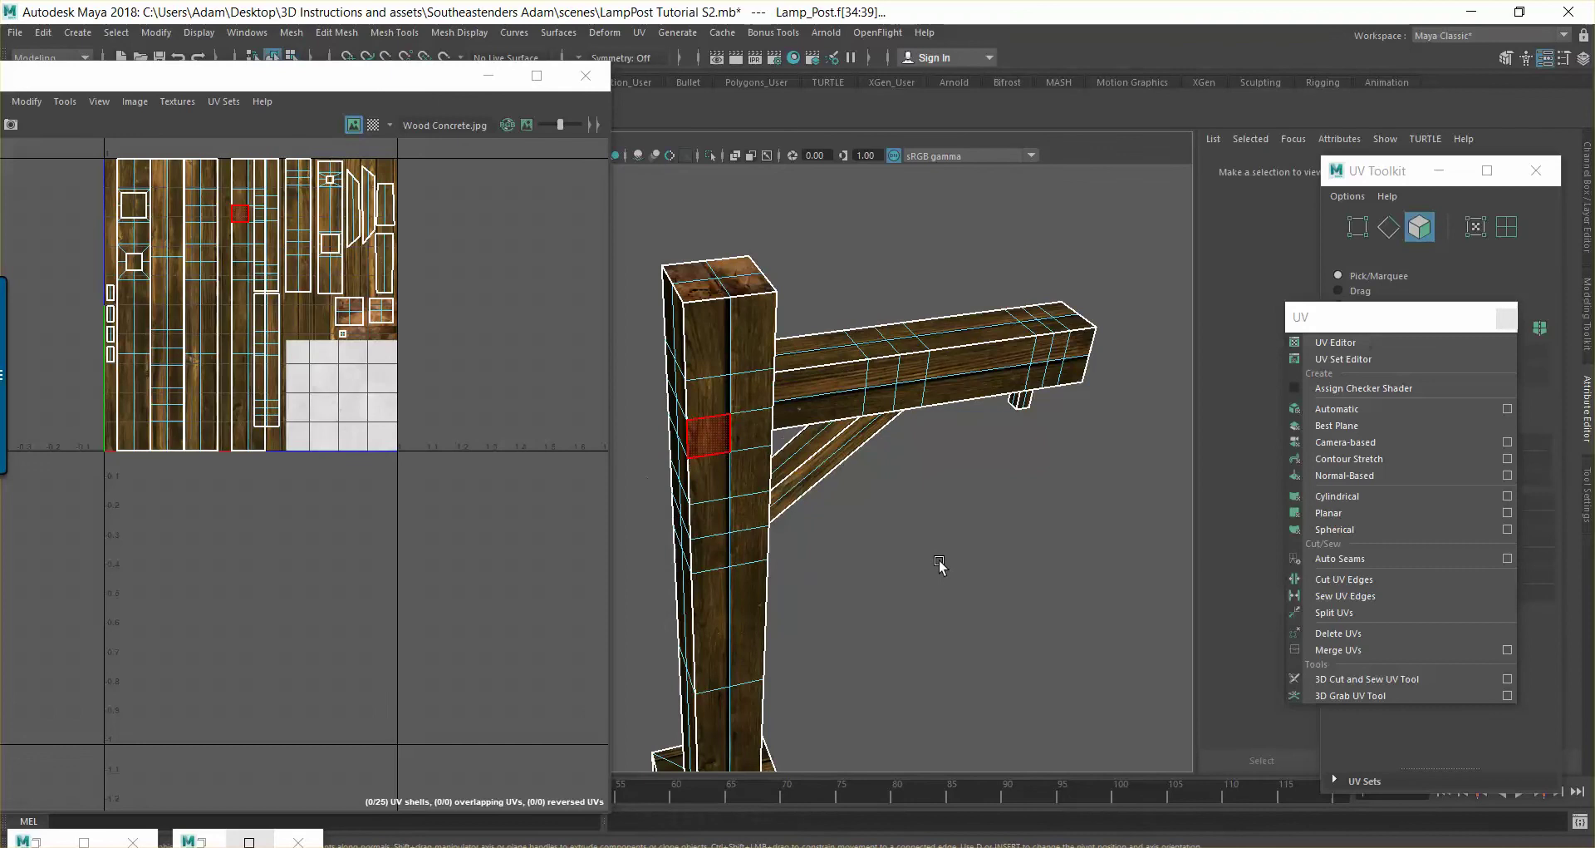
key(a)
click(973, 472)
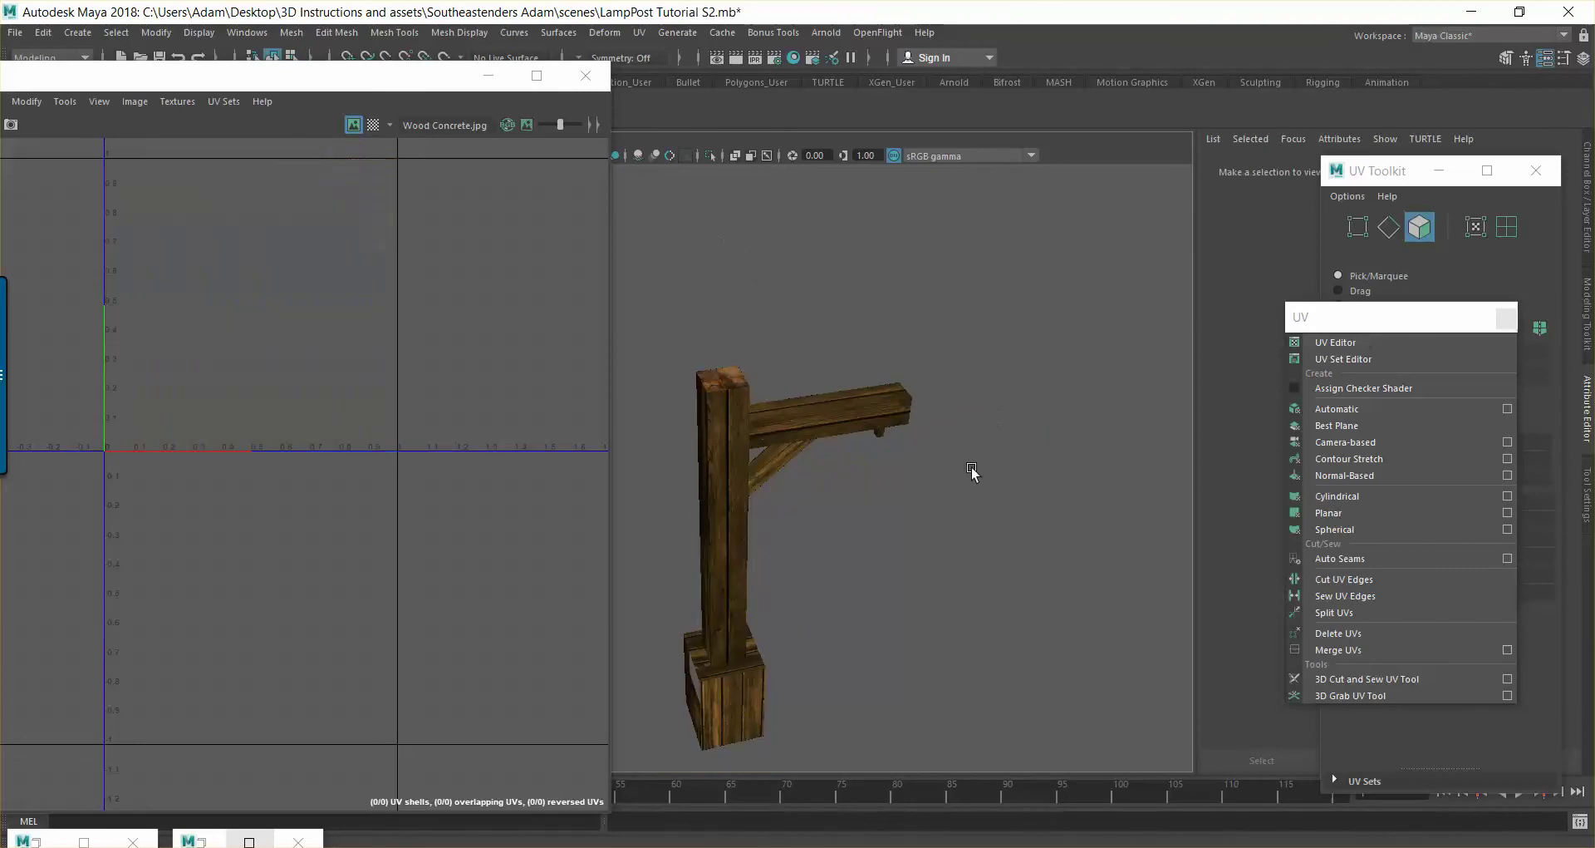
Minimize and restore the UV Editor, then select Lamp_Post to show its UV shells
alt+drag(1034, 457, 952, 620)
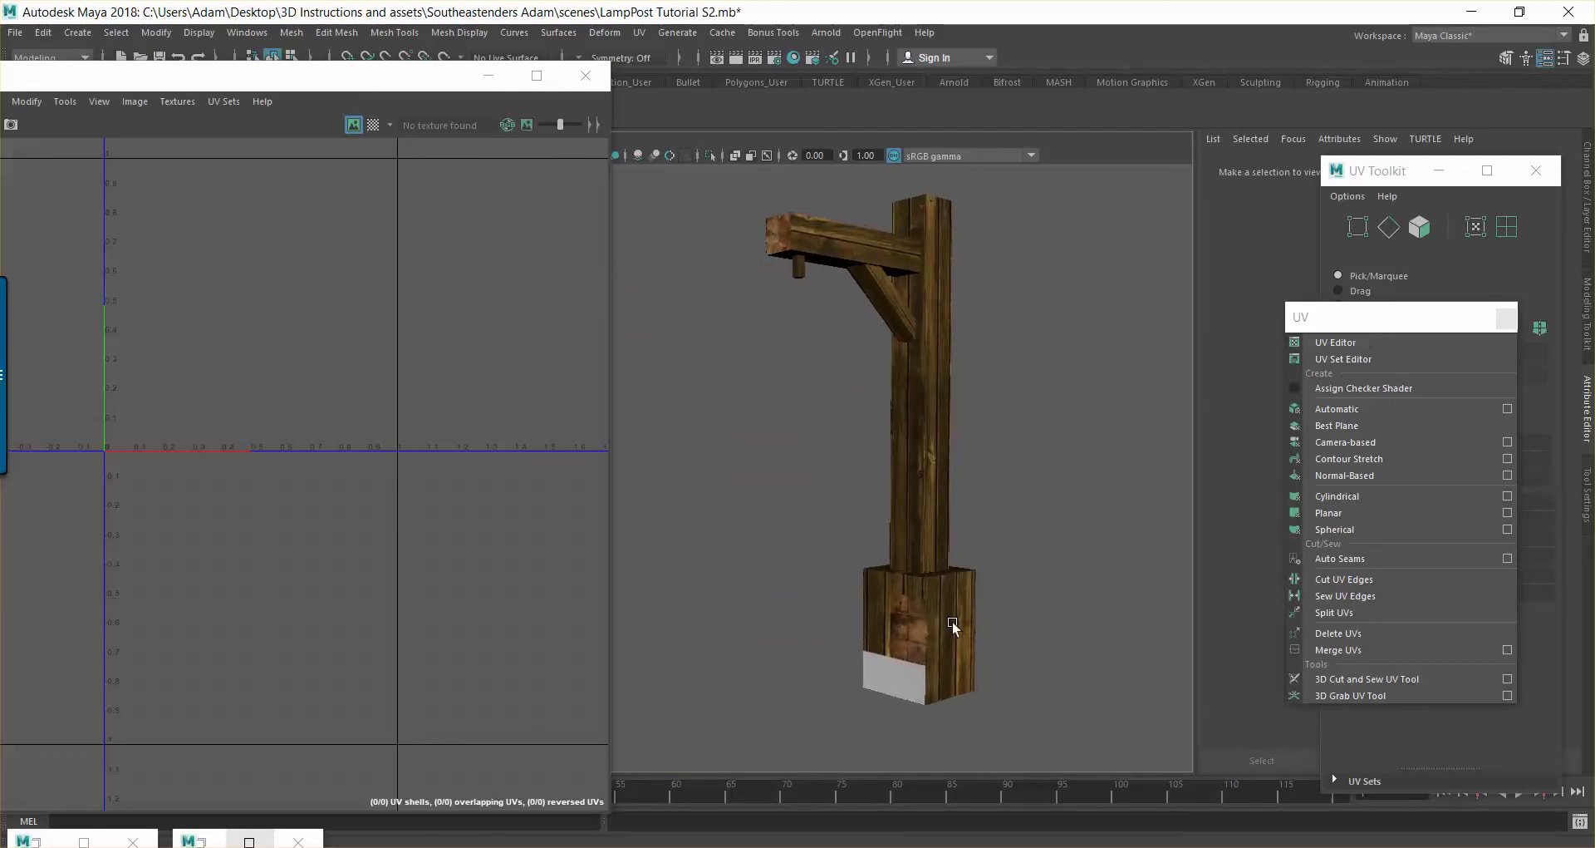
click(489, 82)
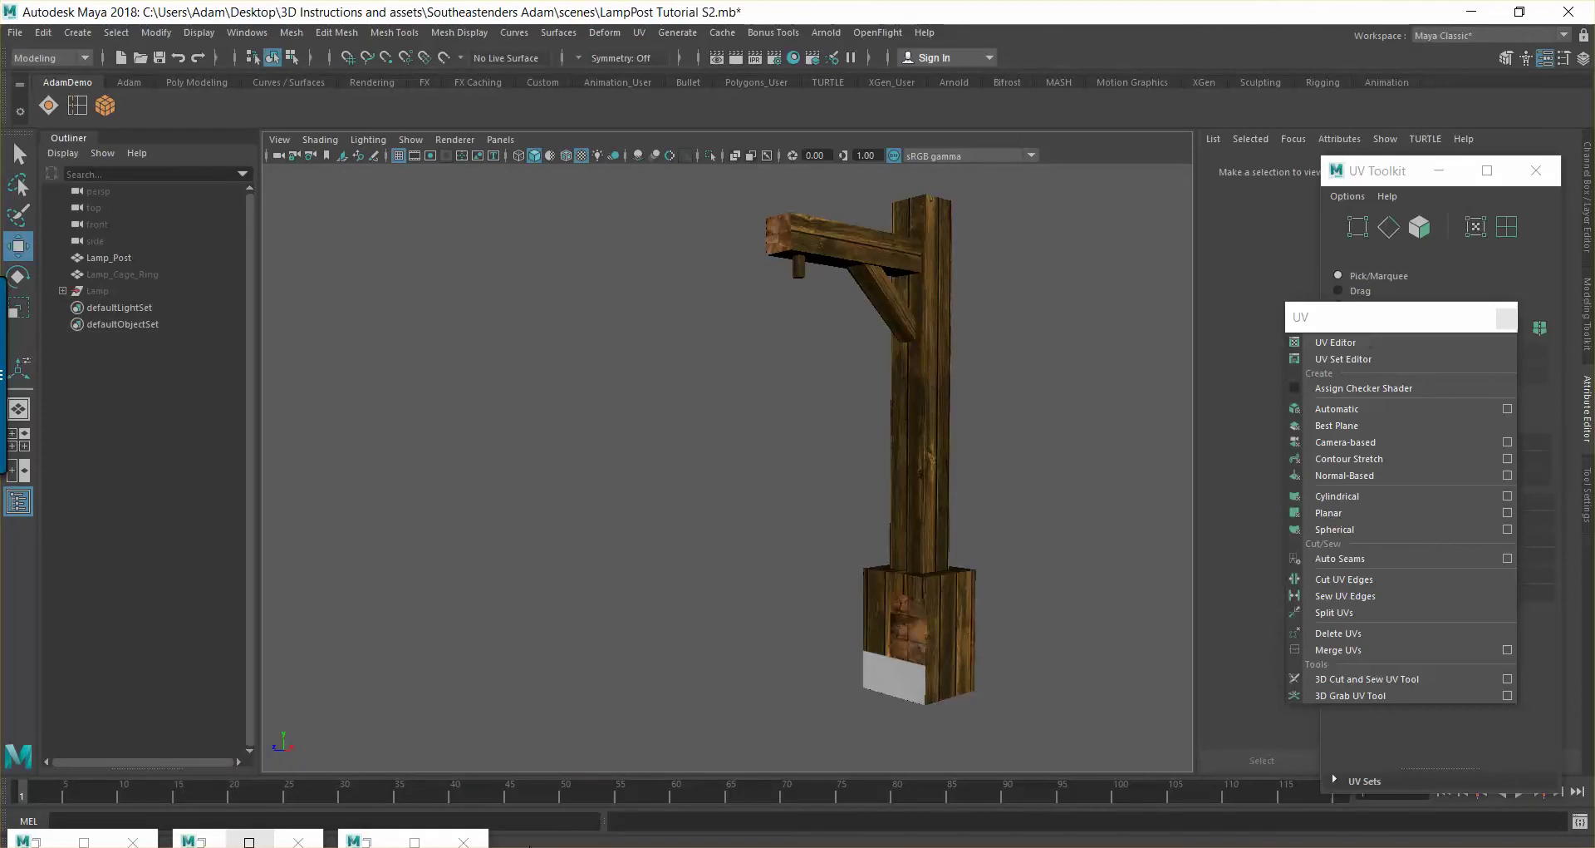
click(374, 840)
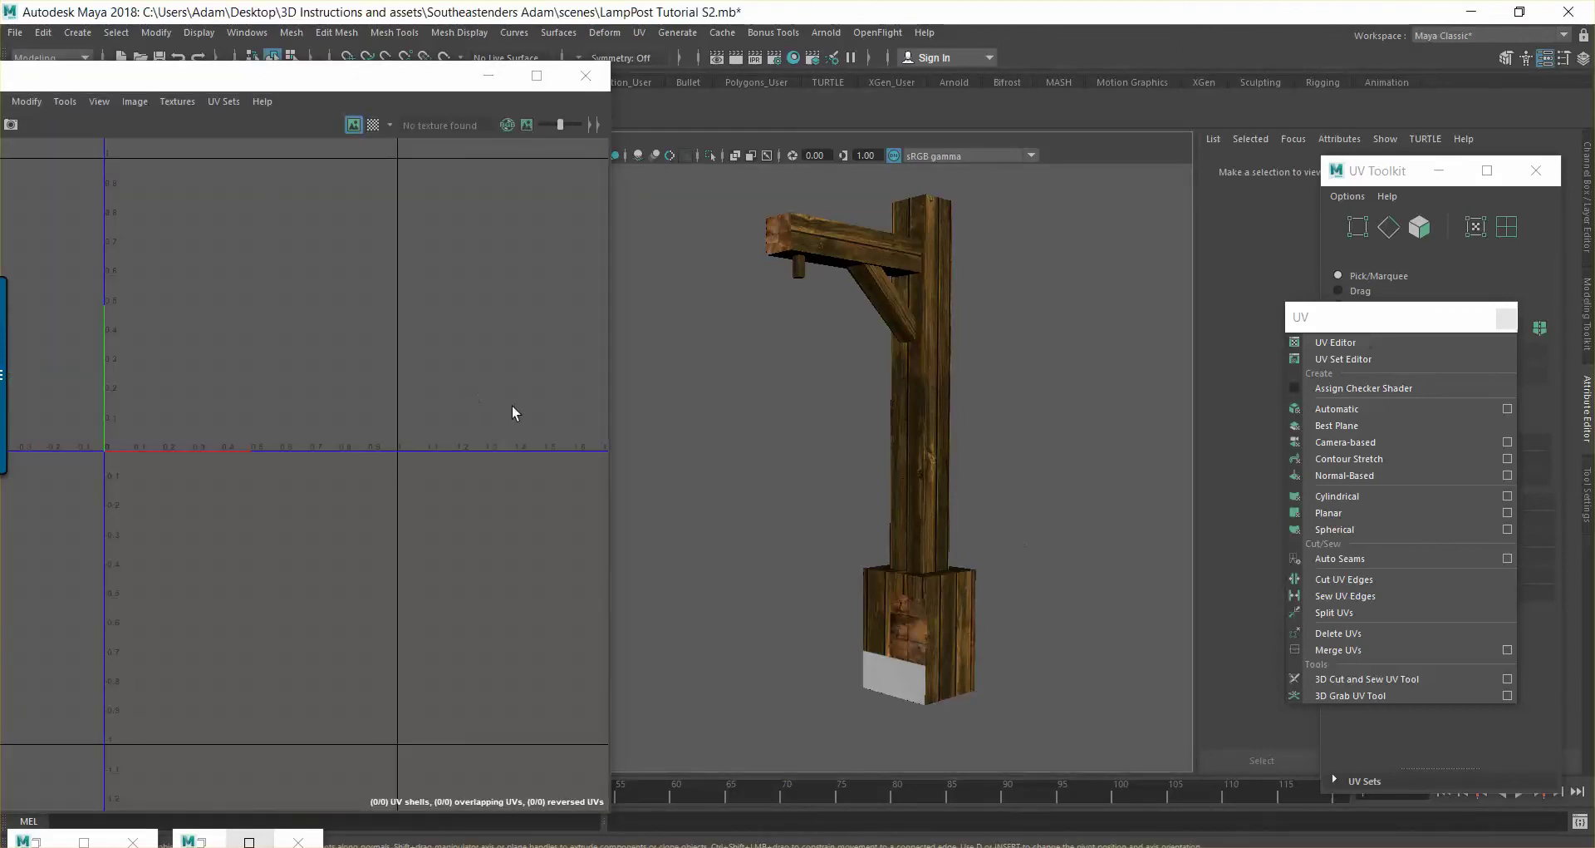
click(945, 577)
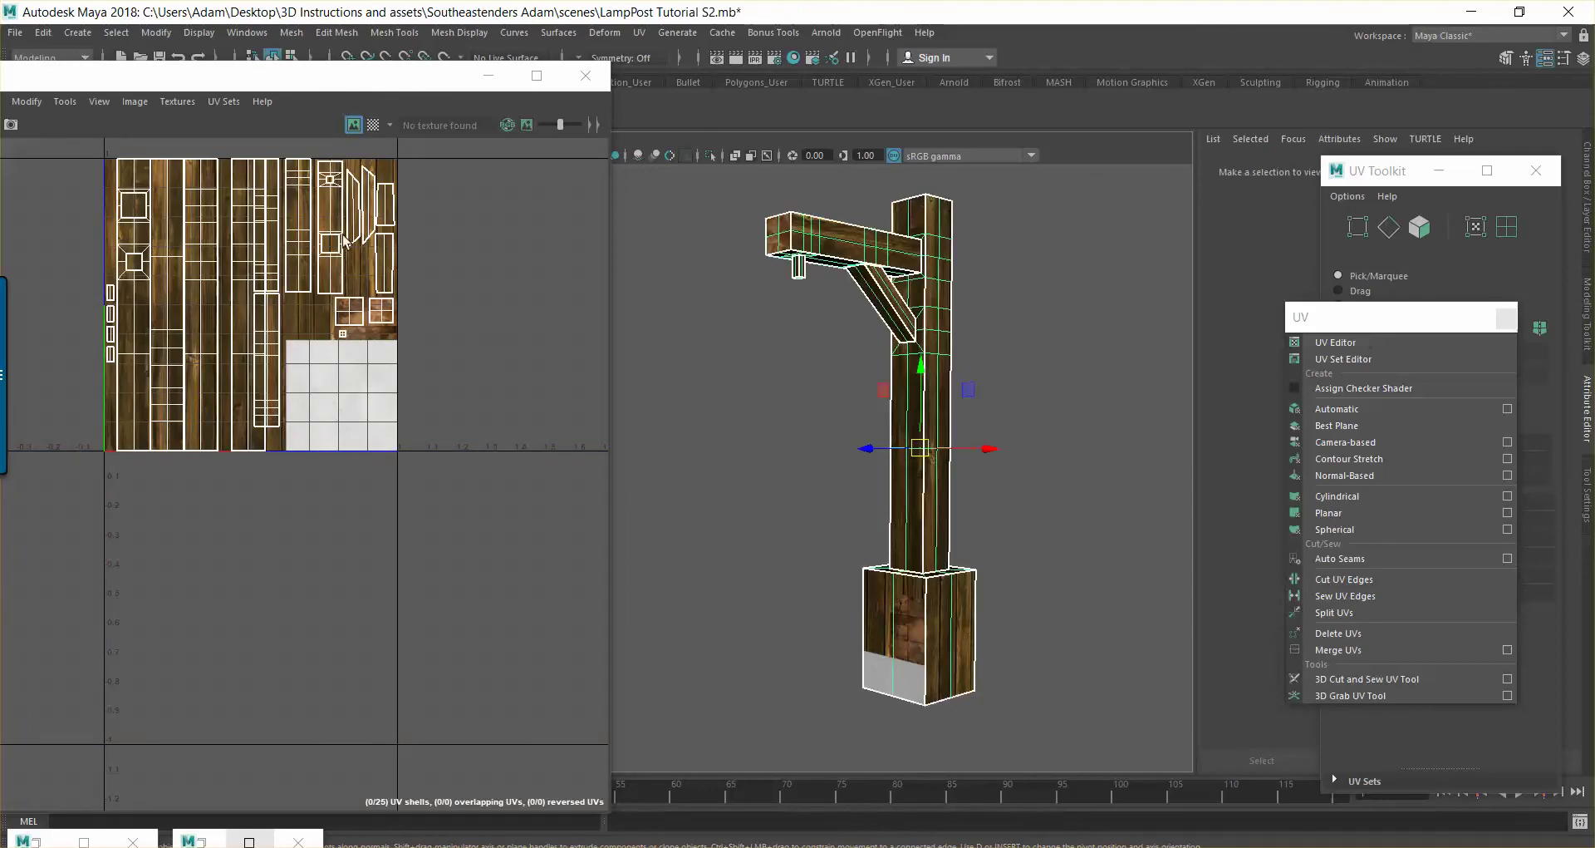
Move the two shells above the tile and the upper-left shell down into the tile's concrete area
drag(315, 88, 602, 95)
right_drag(569, 195, 596, 268)
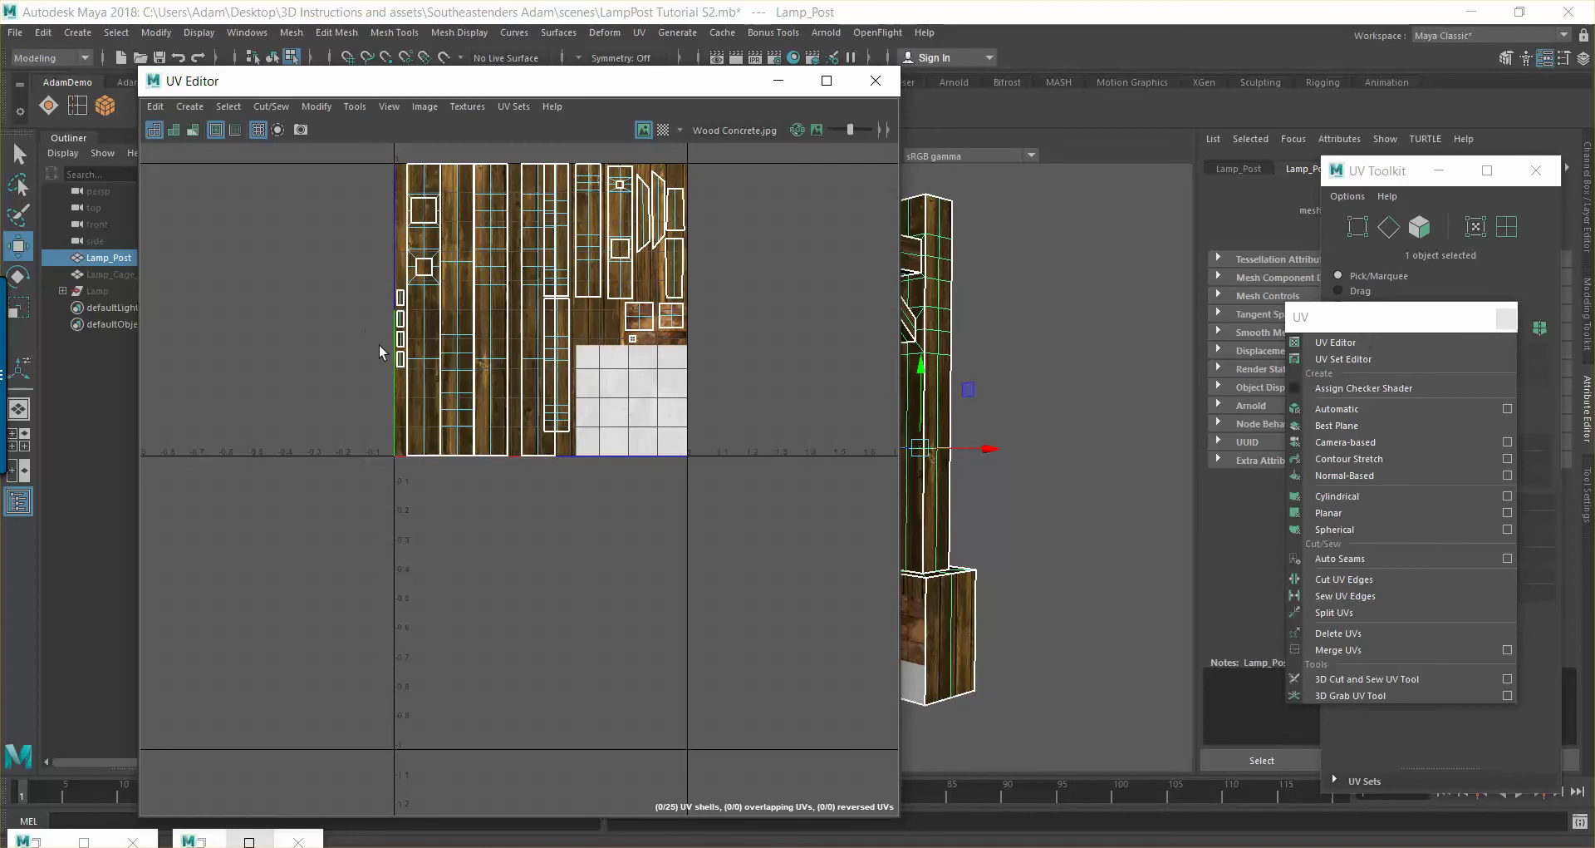
scroll(387, 328, down, 2)
alt+middle_drag(379, 283, 371, 471)
drag(337, 172, 508, 237)
drag(400, 157, 399, 585)
drag(532, 586, 705, 594)
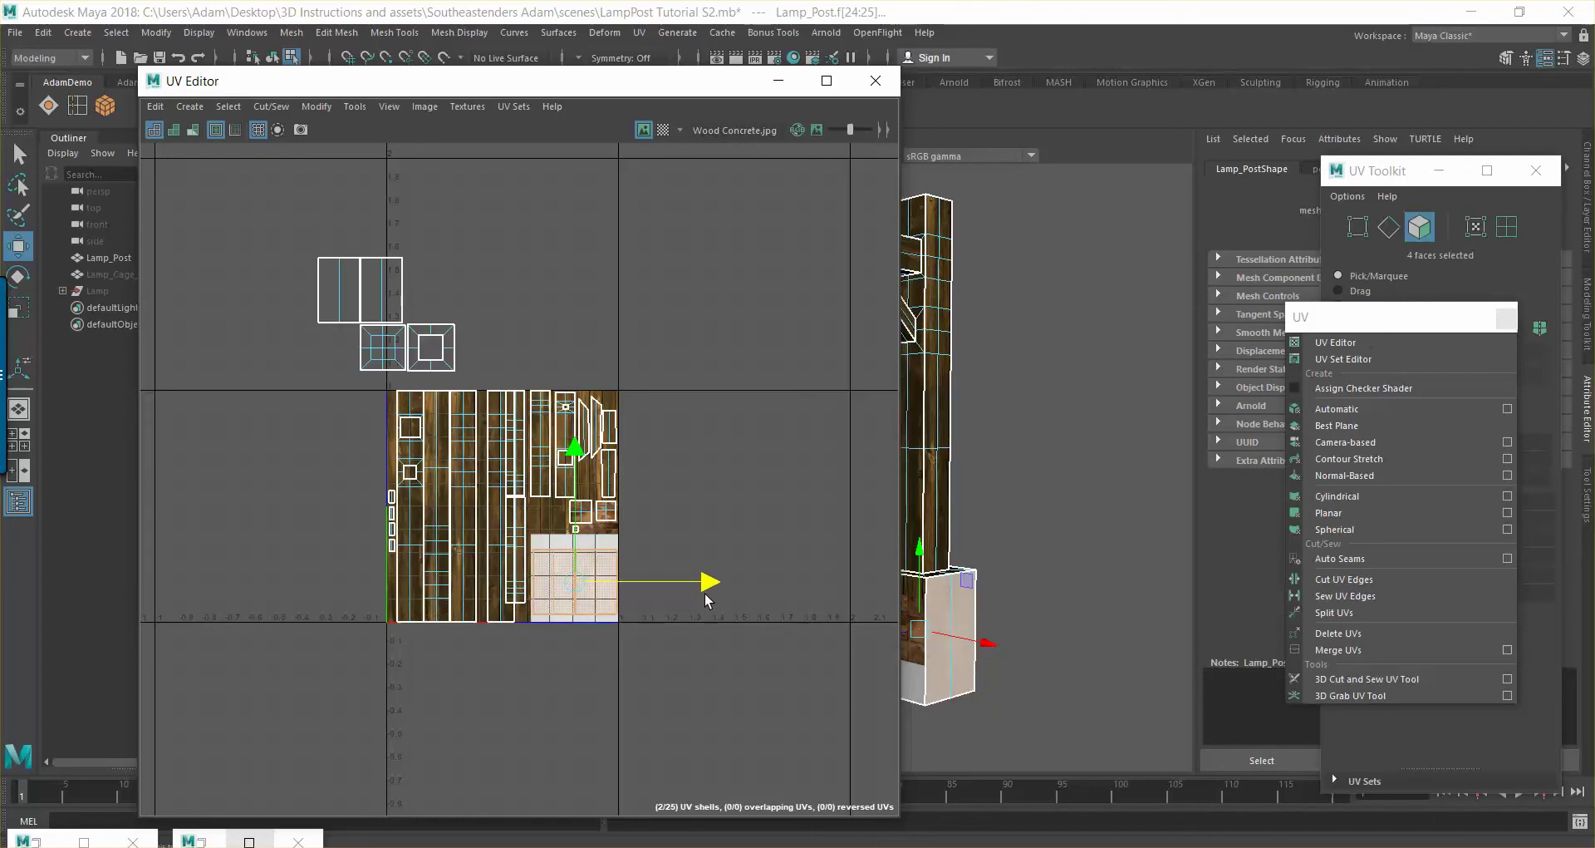
drag(276, 190, 461, 320)
drag(362, 166, 363, 460)
drag(509, 594, 700, 598)
Shift the two small square UV shells right, past the tile's bottom-right concrete corner
drag(490, 376, 349, 288)
drag(406, 218, 406, 220)
drag(540, 350, 700, 353)
drag(565, 218, 567, 462)
alt+middle_drag(686, 463, 723, 299)
scroll(737, 421, up, 5)
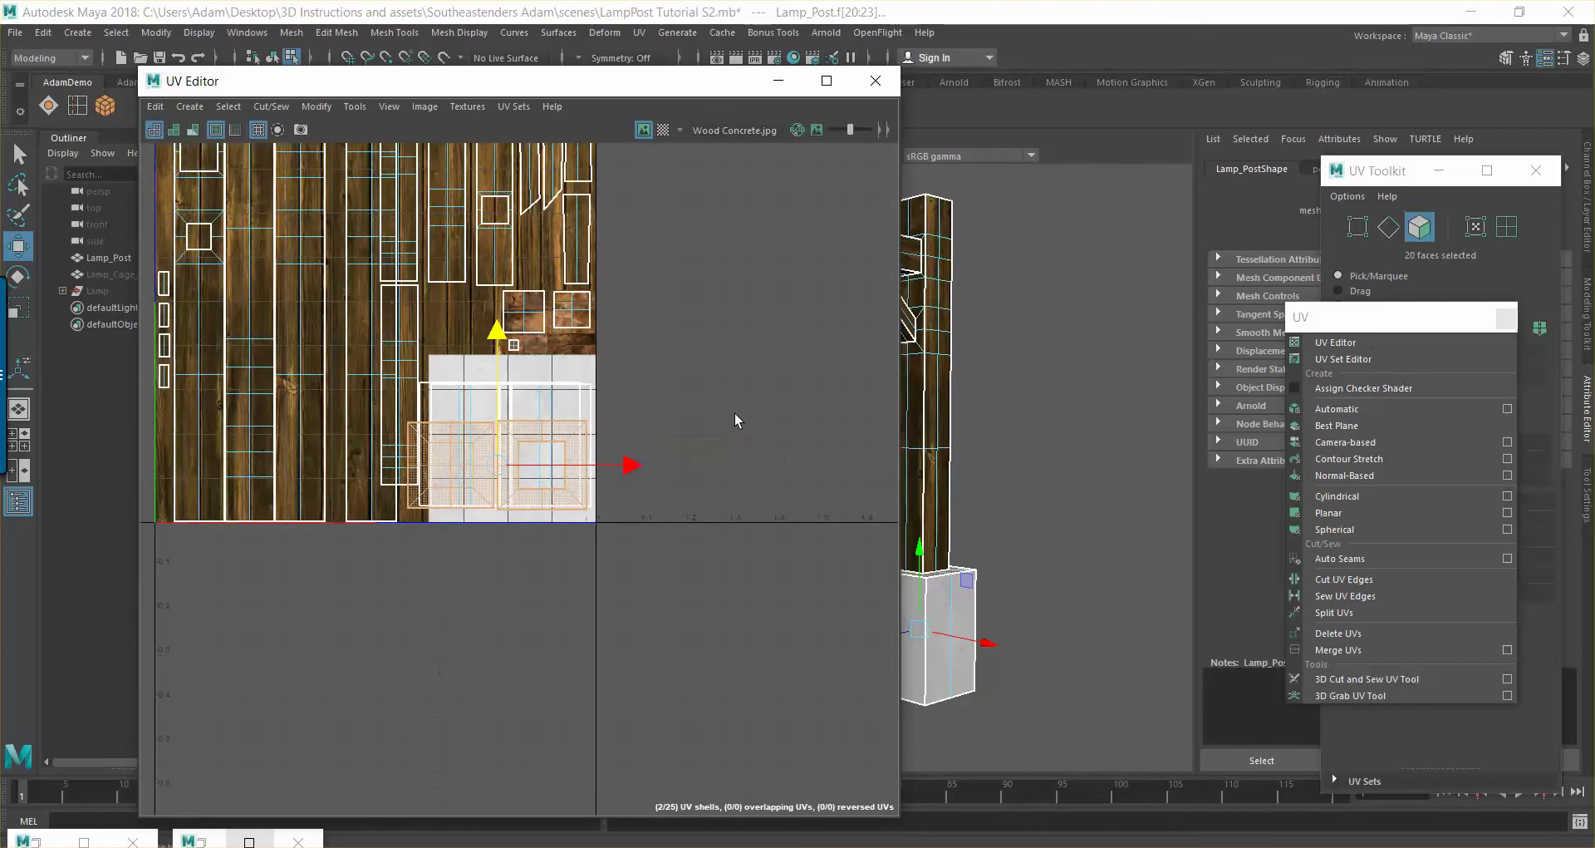
alt+middle_drag(737, 420, 620, 420)
drag(545, 483, 820, 484)
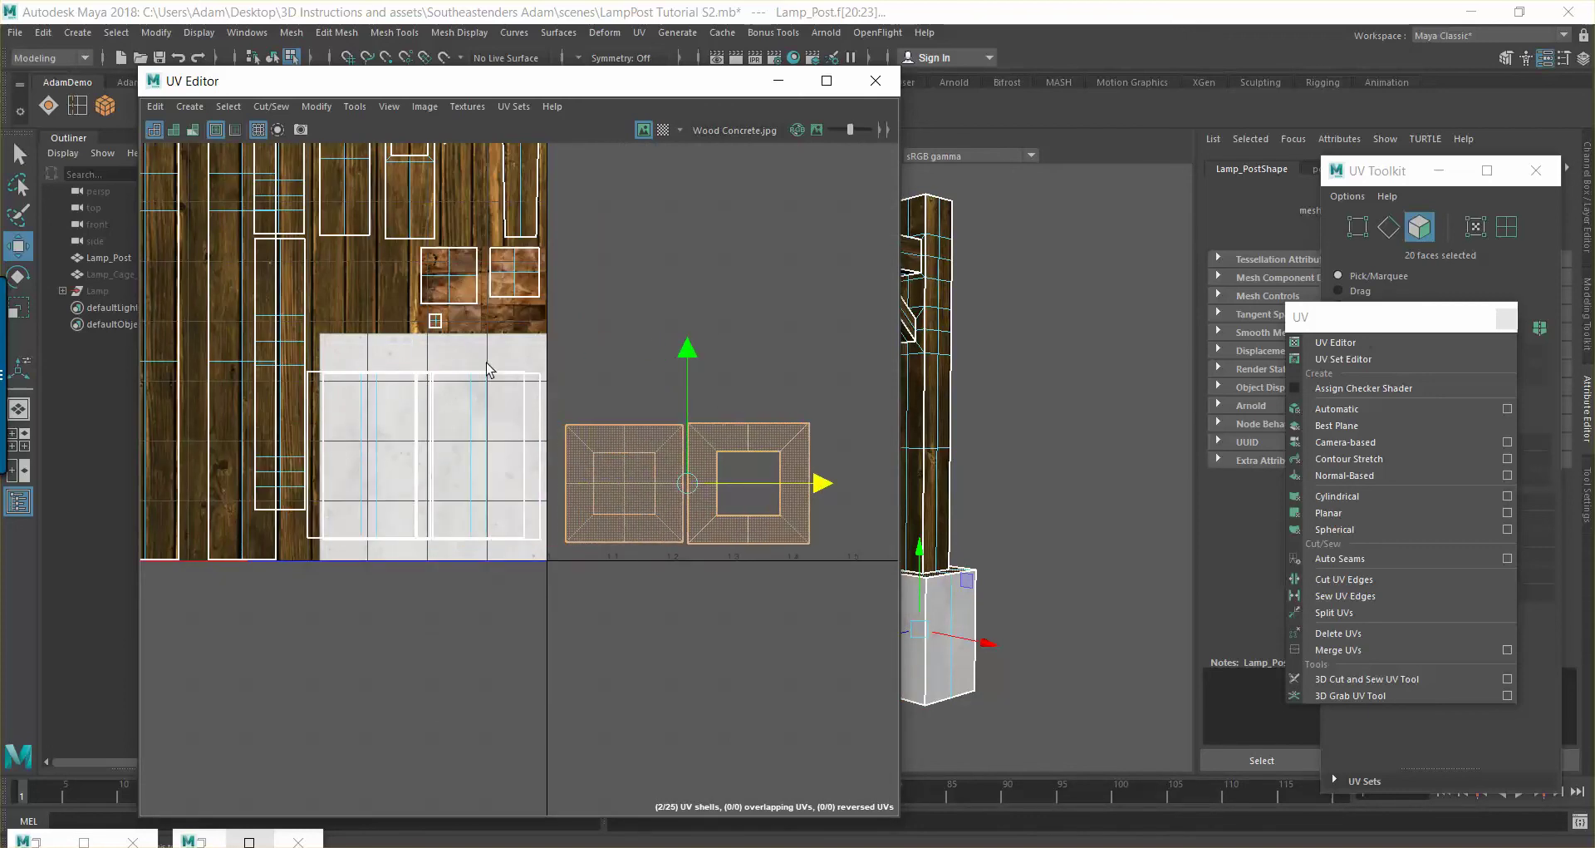
Fine-tune the shells on the concrete and bring both square shells back onto it, then minimize the editor
click(511, 407)
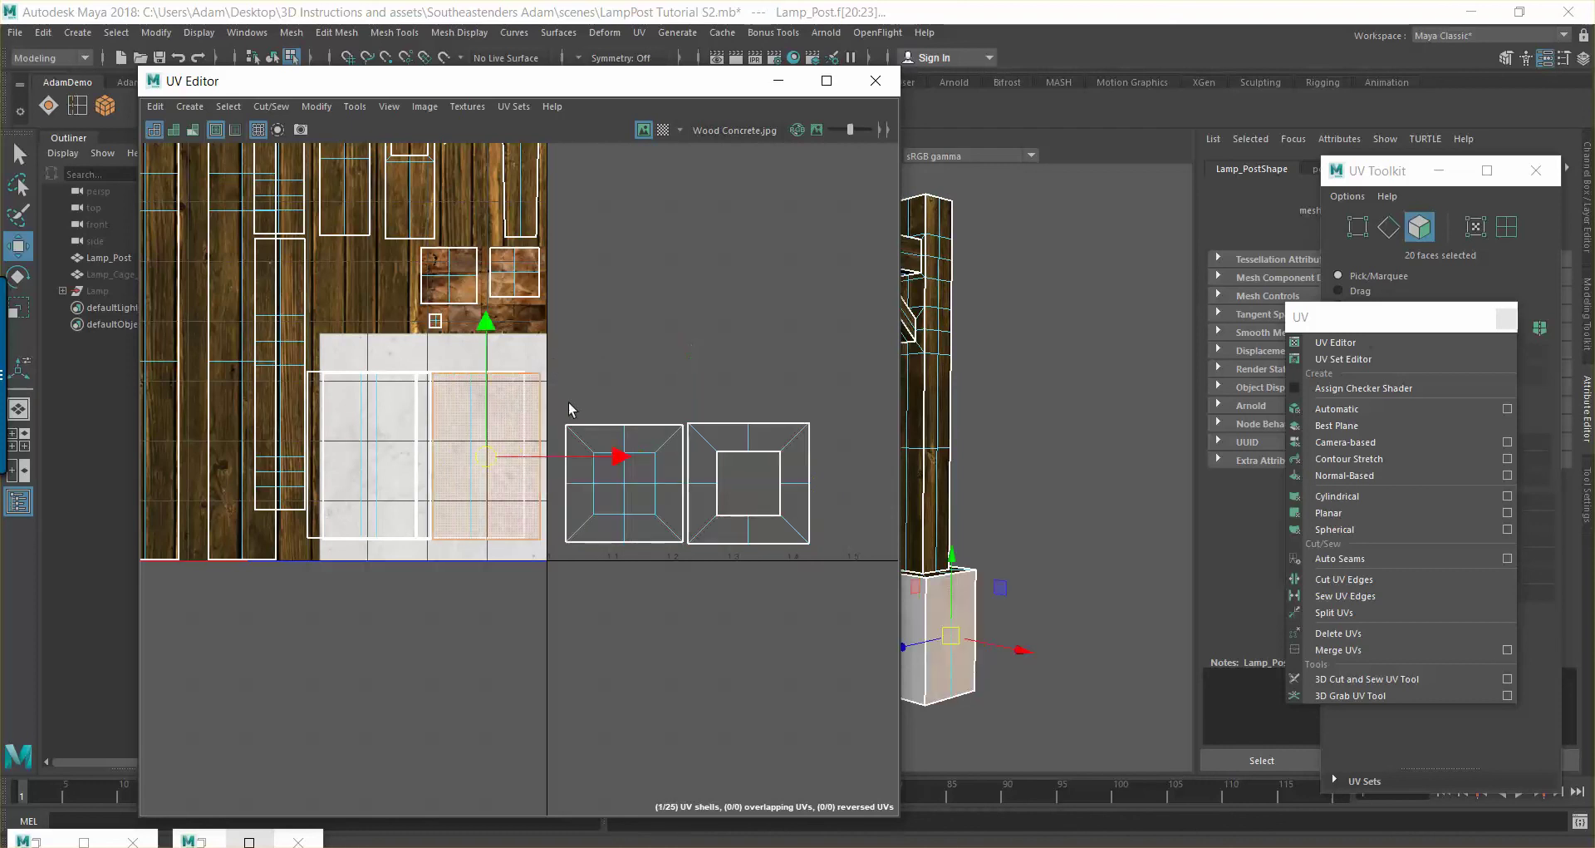
drag(619, 455, 619, 455)
click(405, 407)
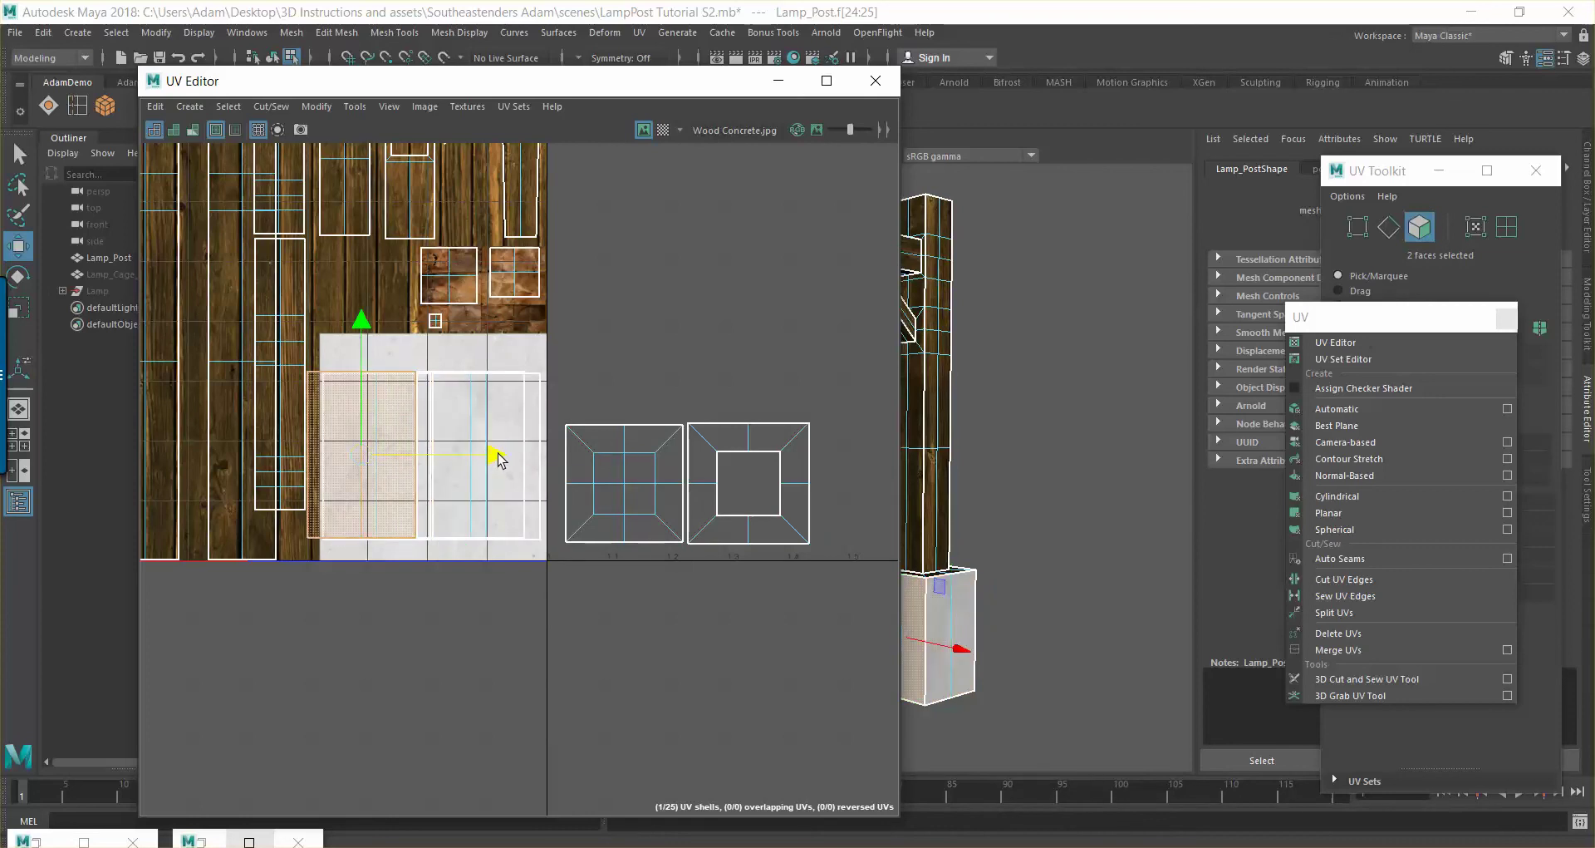
drag(496, 454, 513, 458)
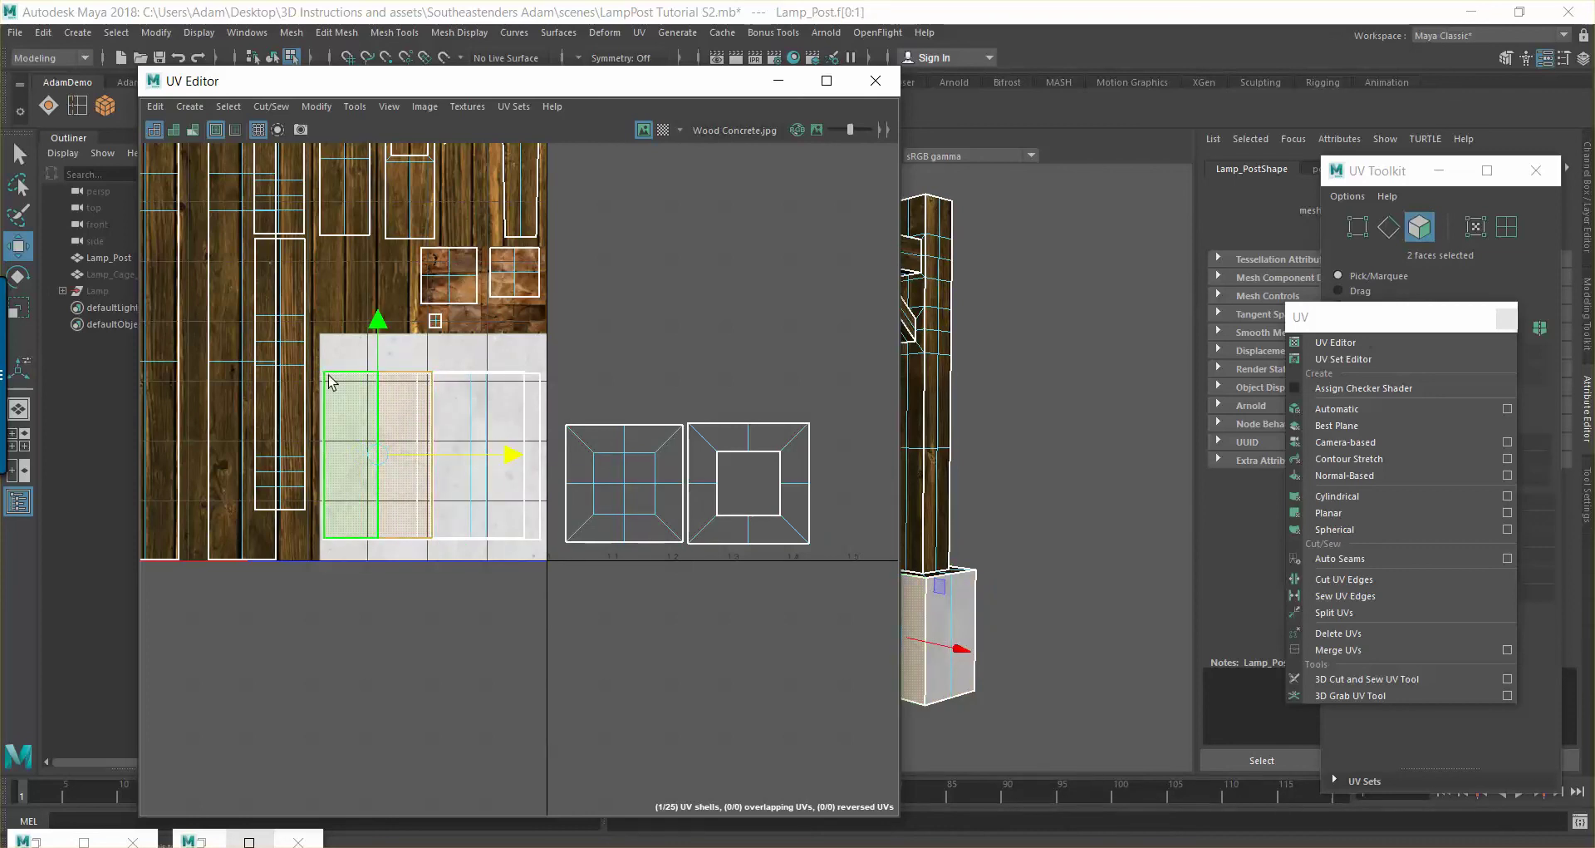
click(661, 536)
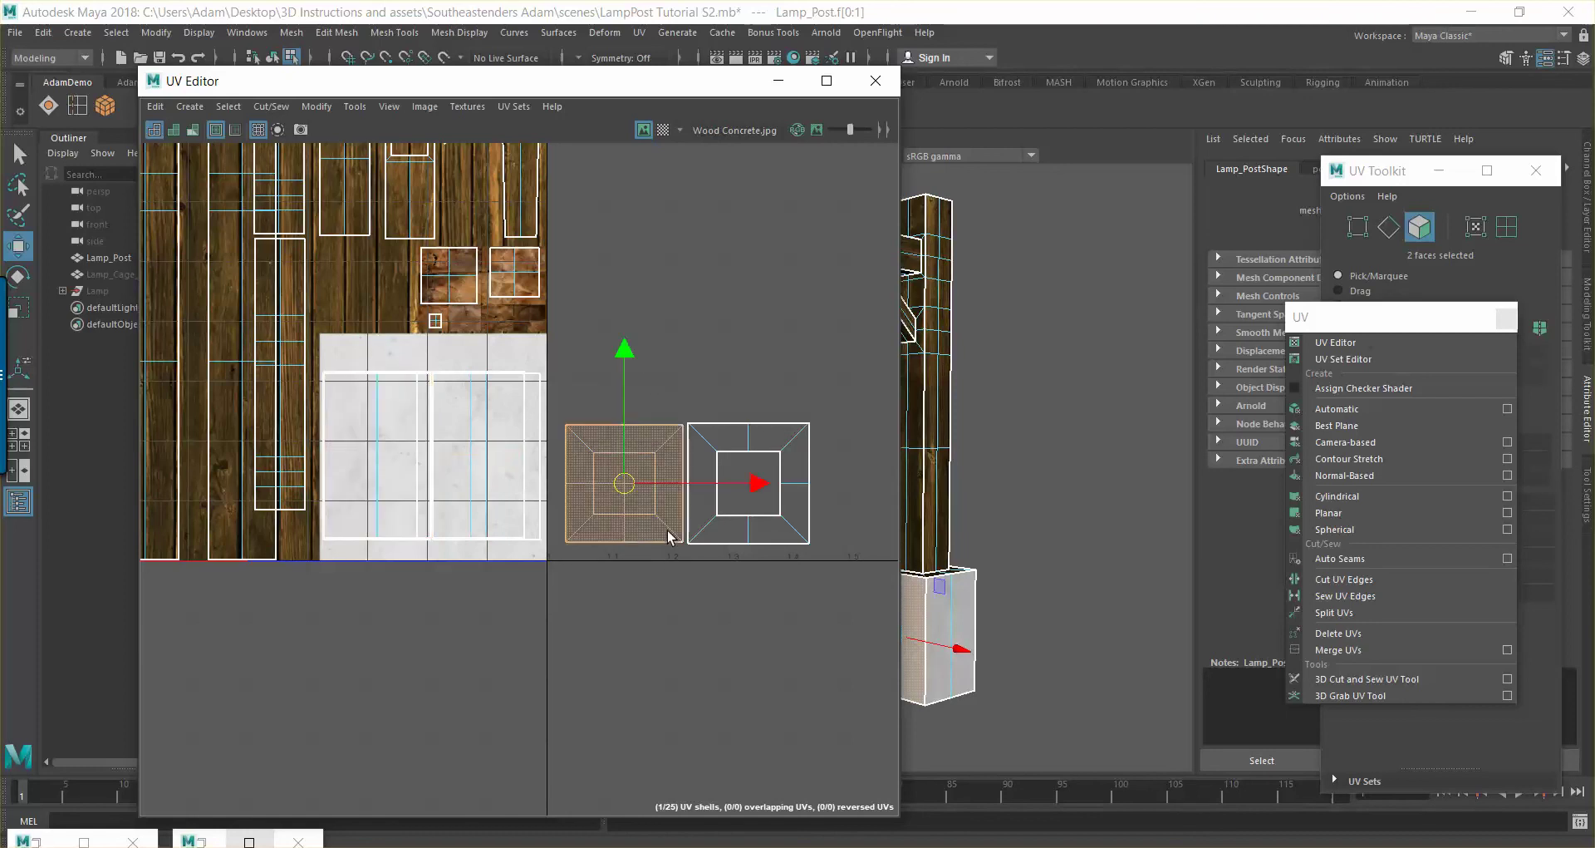
drag(752, 489, 561, 489)
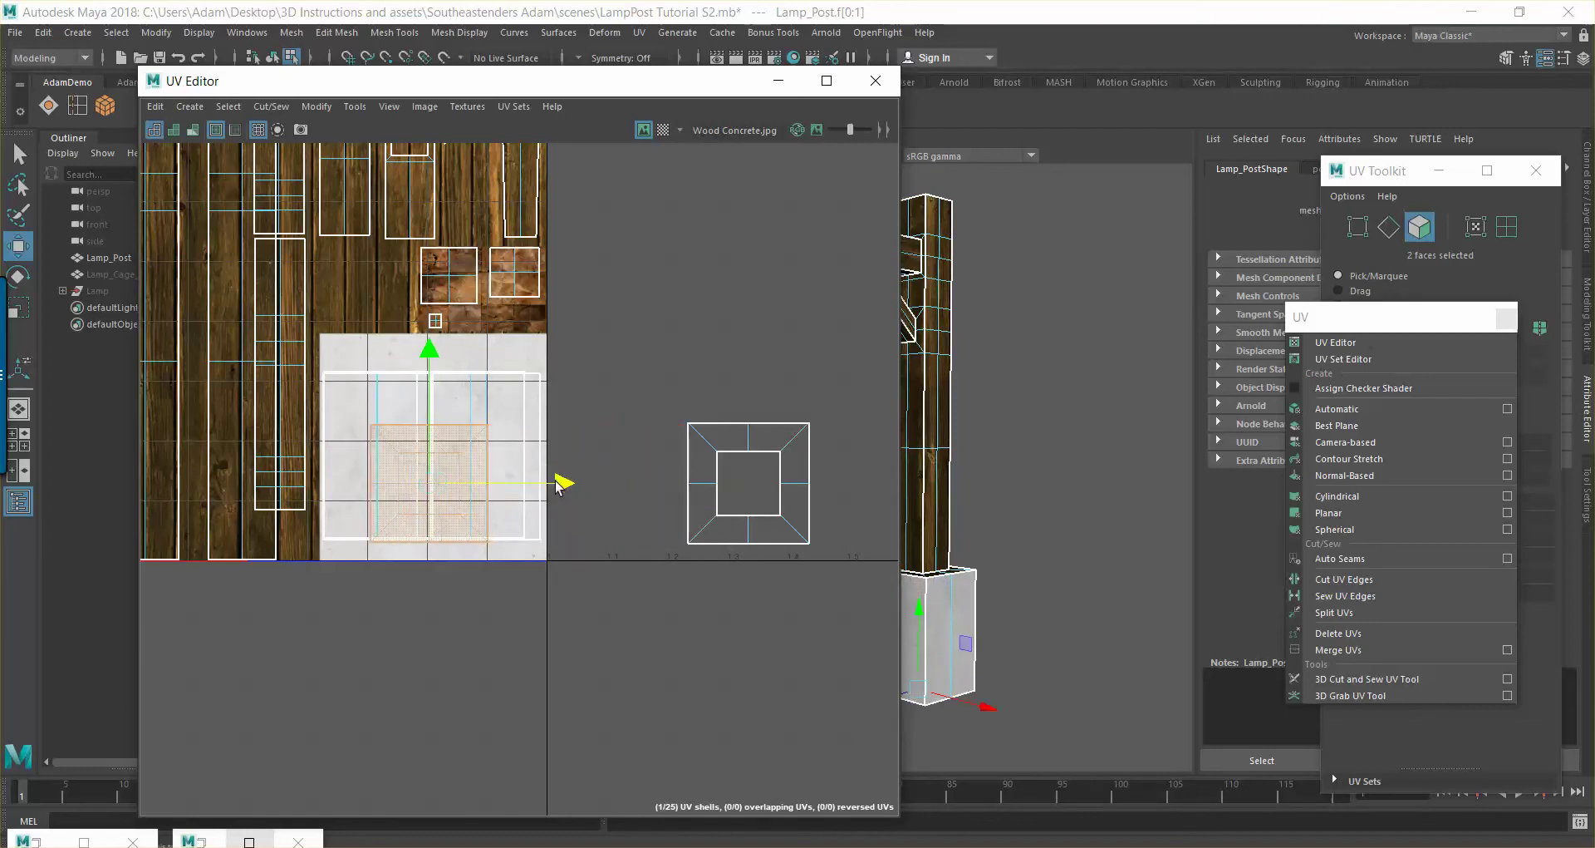
drag(641, 385, 809, 593)
drag(869, 484, 537, 482)
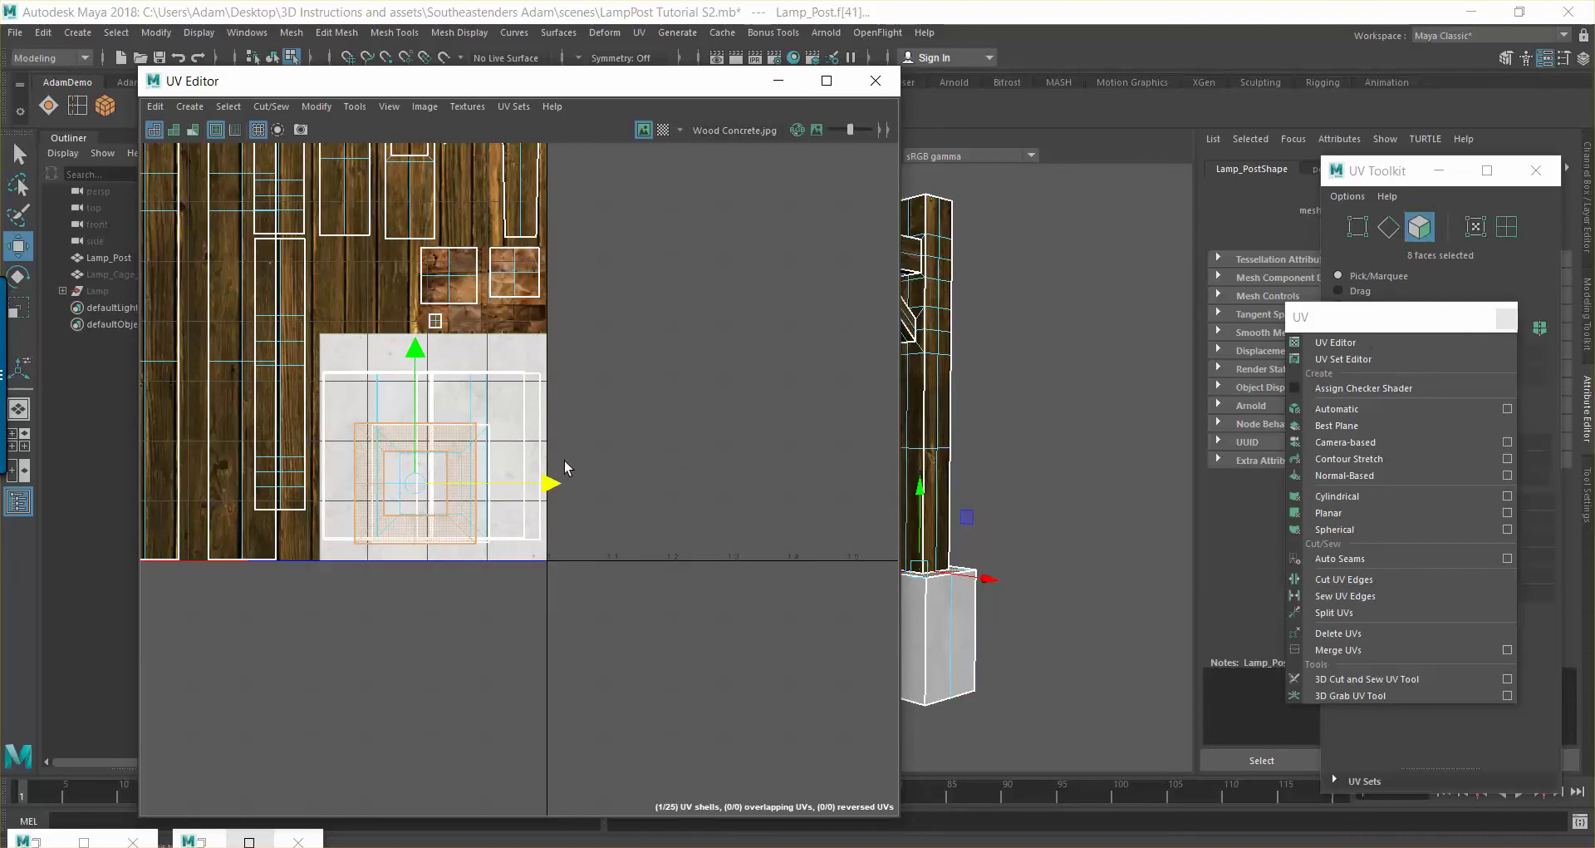
click(779, 81)
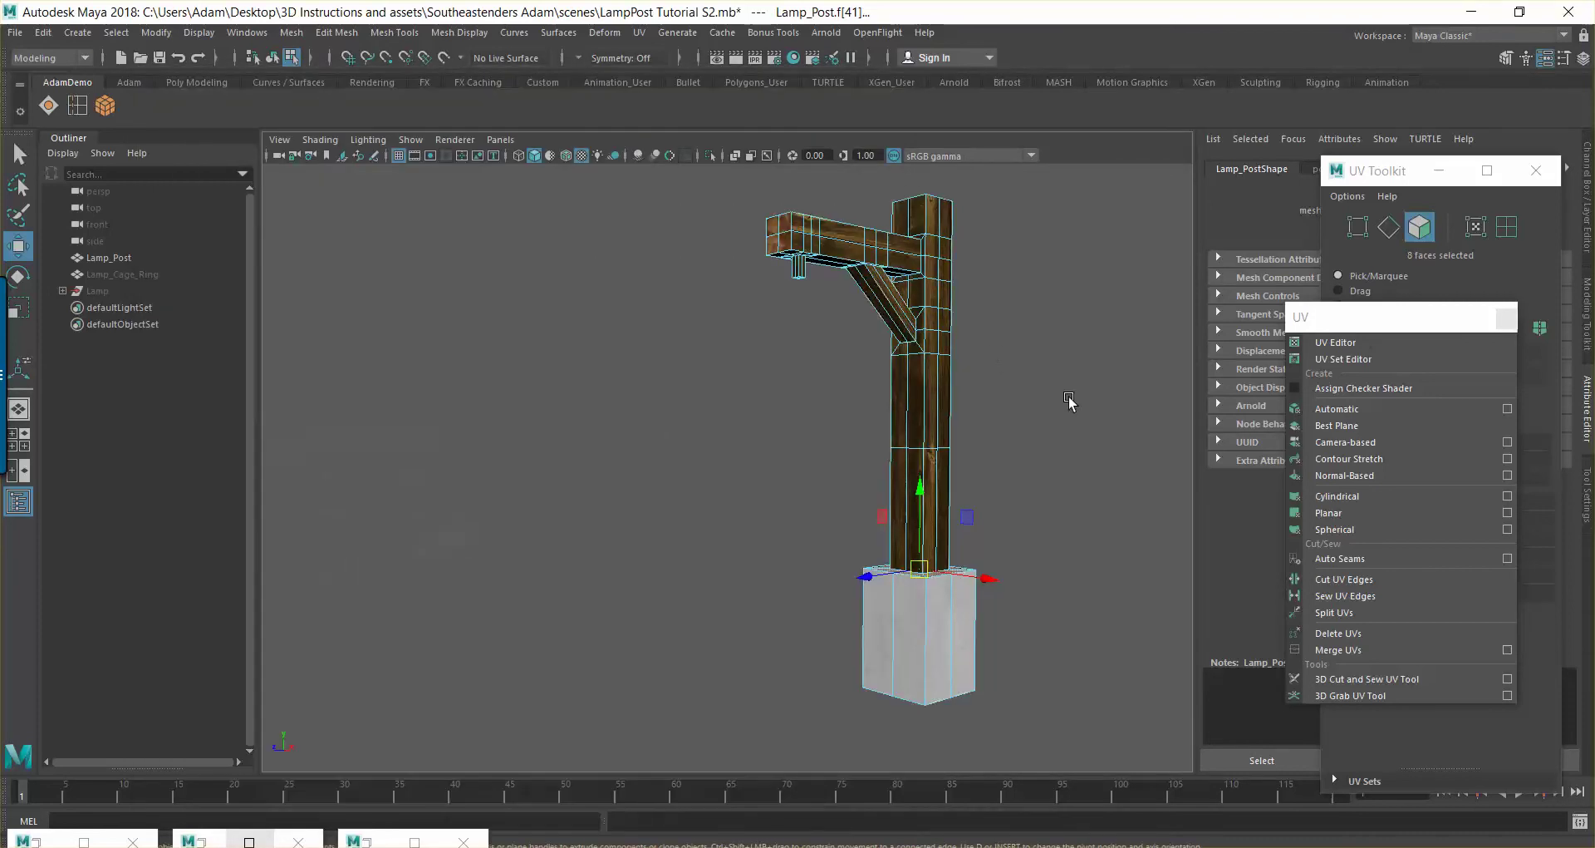
Return to Object Mode and deselect the lamp post
click(1008, 562)
right_drag(920, 402, 944, 446)
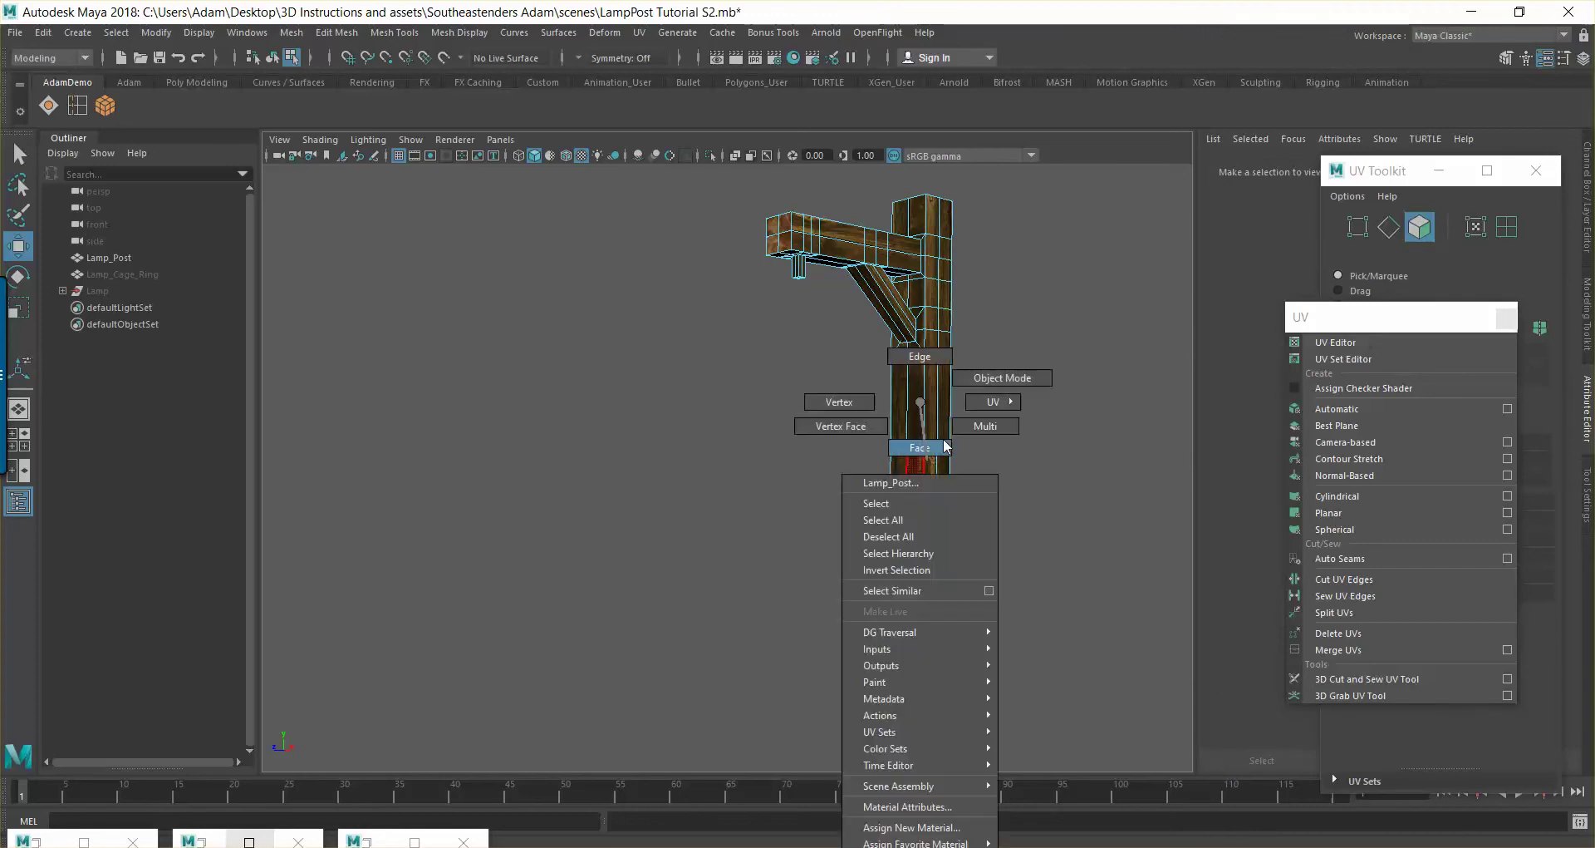
right_drag(976, 378, 976, 379)
scroll(977, 432, down, 2)
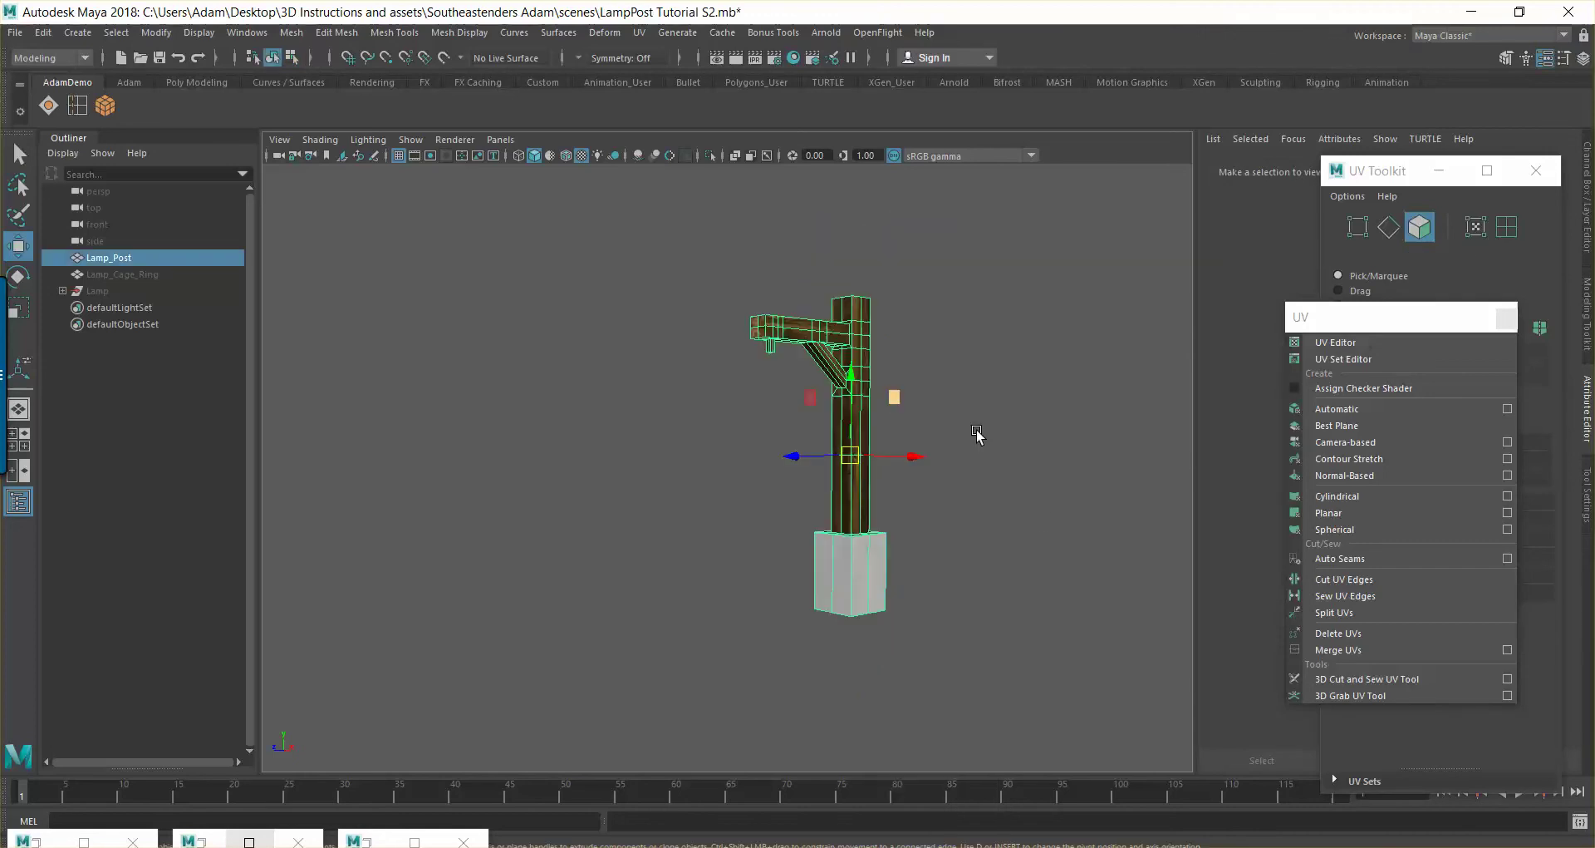
click(977, 468)
Orbit around the textured lamp post, then bring up Wood Concrete.jpg in Photos
scroll(955, 403, up, 4)
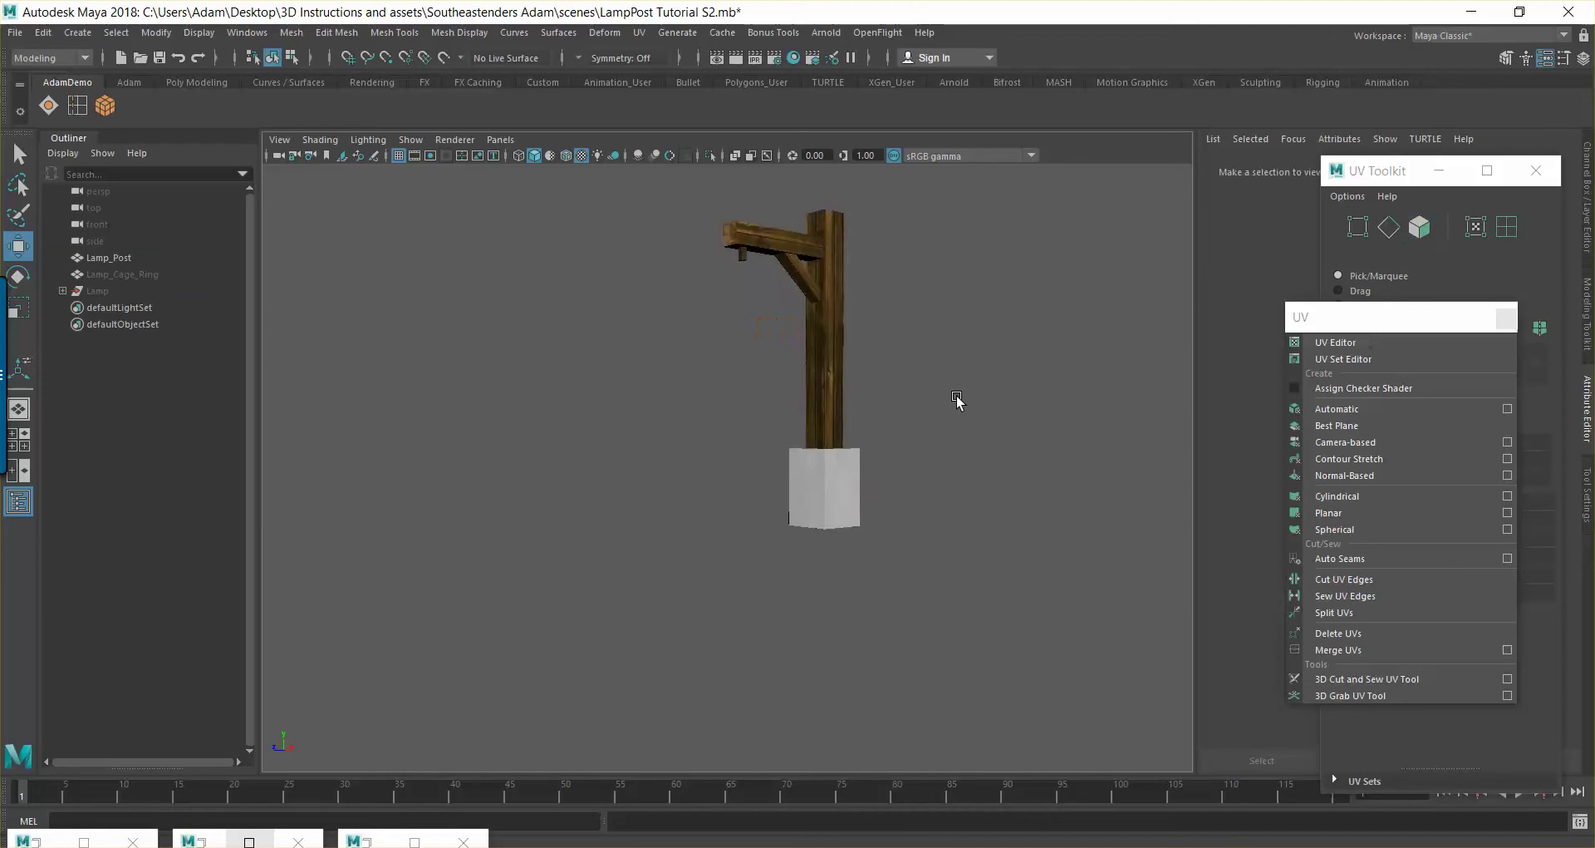
scroll(939, 457, up, 3)
mouse_move(951, 463)
alt+mouse_down()
mouse_move(784, 463)
mouse_move(811, 510)
mouse_move(883, 509)
mouse_move(951, 441)
alt+mouse_up()
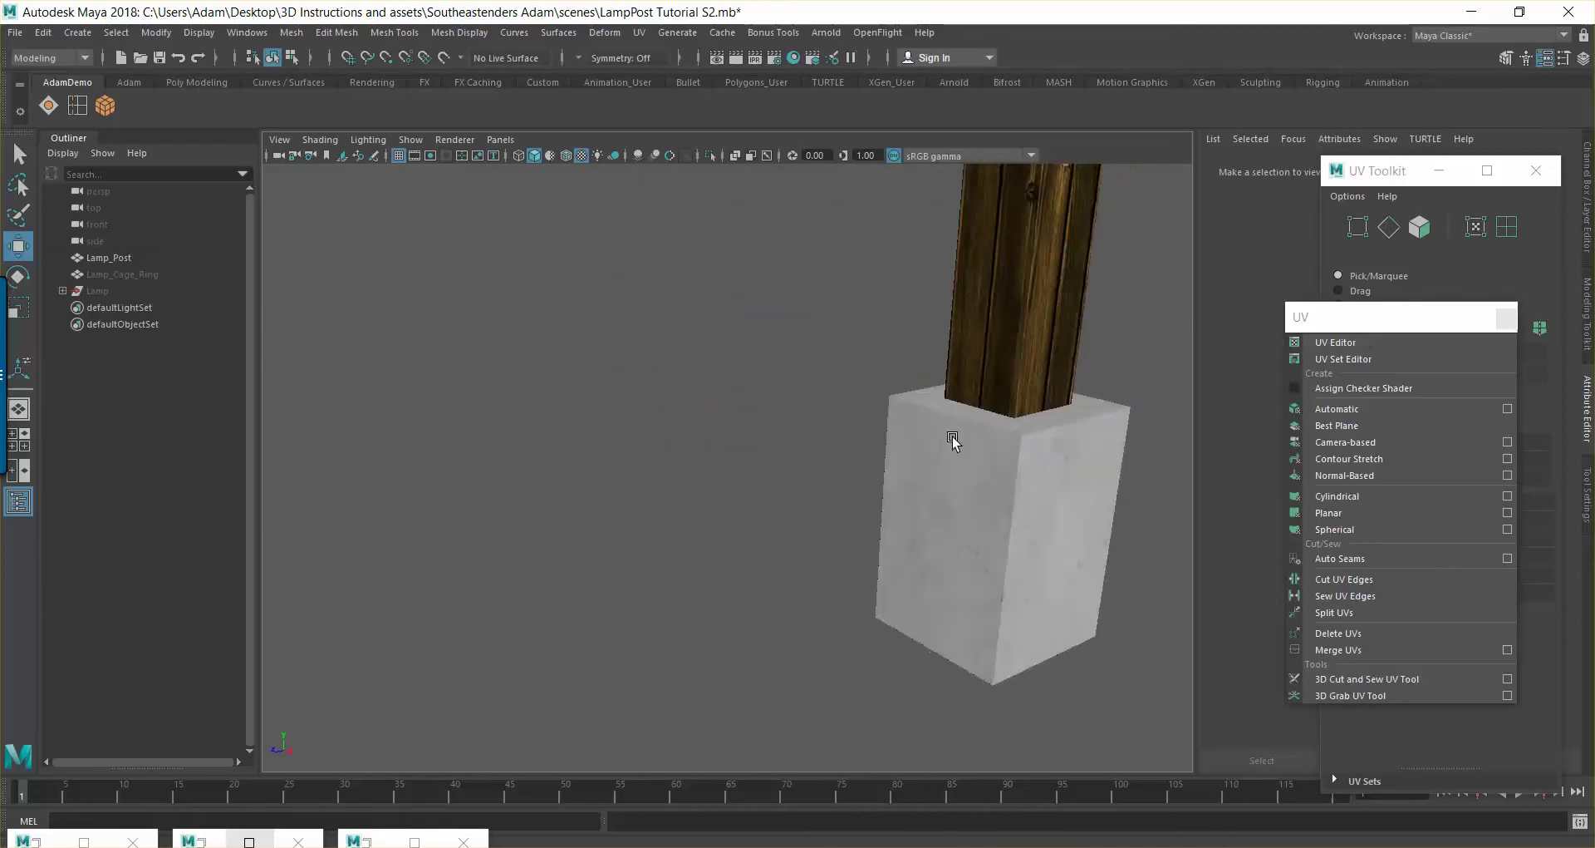
alt+middle_drag(950, 441, 808, 569)
scroll(808, 569, down, 5)
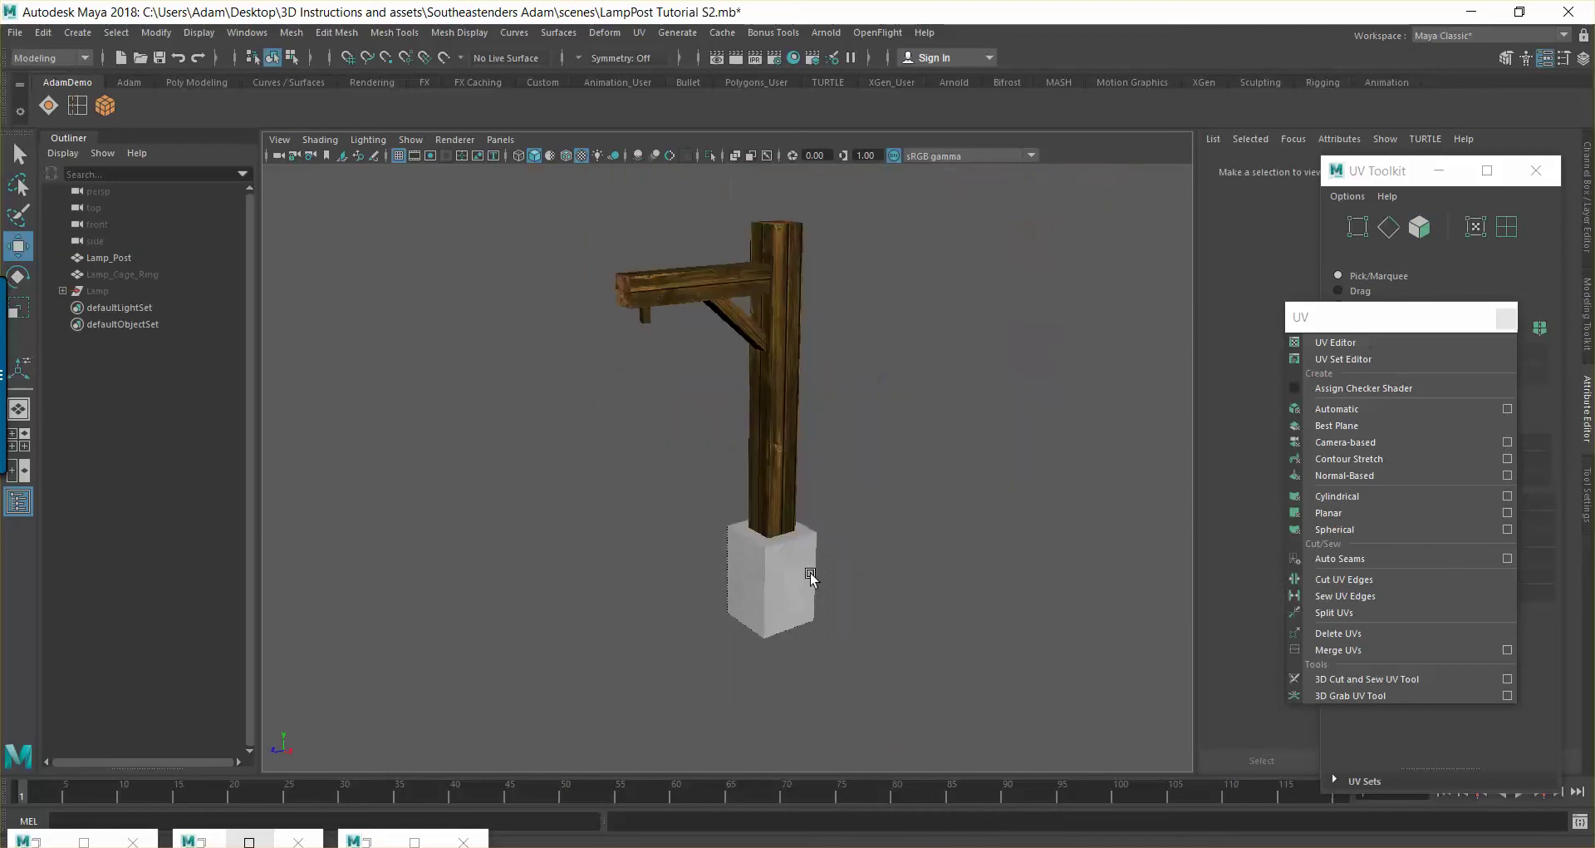
alt+drag(806, 527, 795, 532)
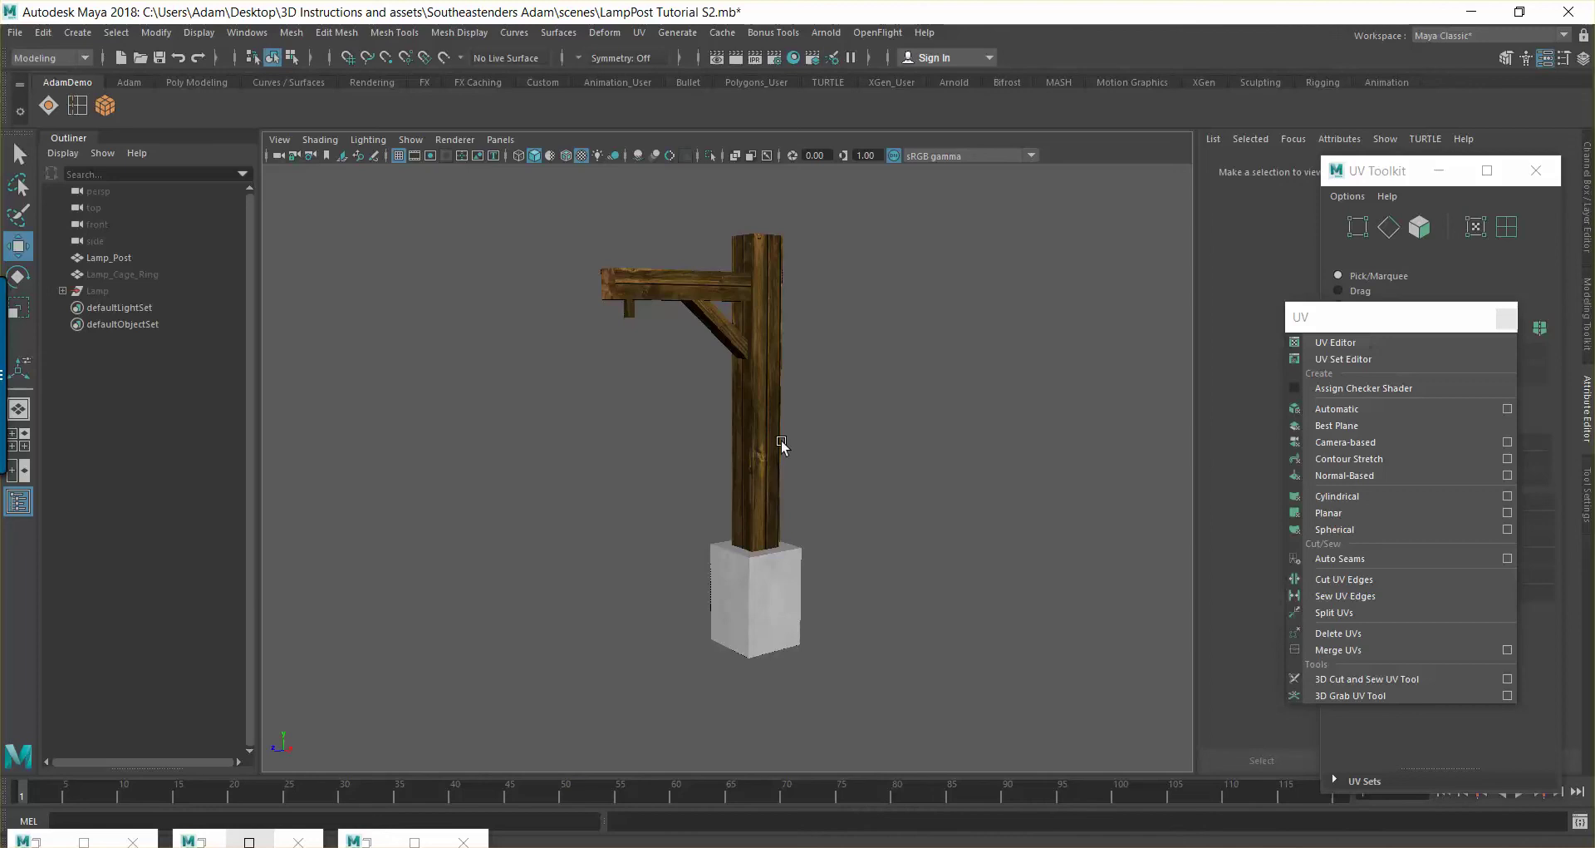
key(alt+Tab)
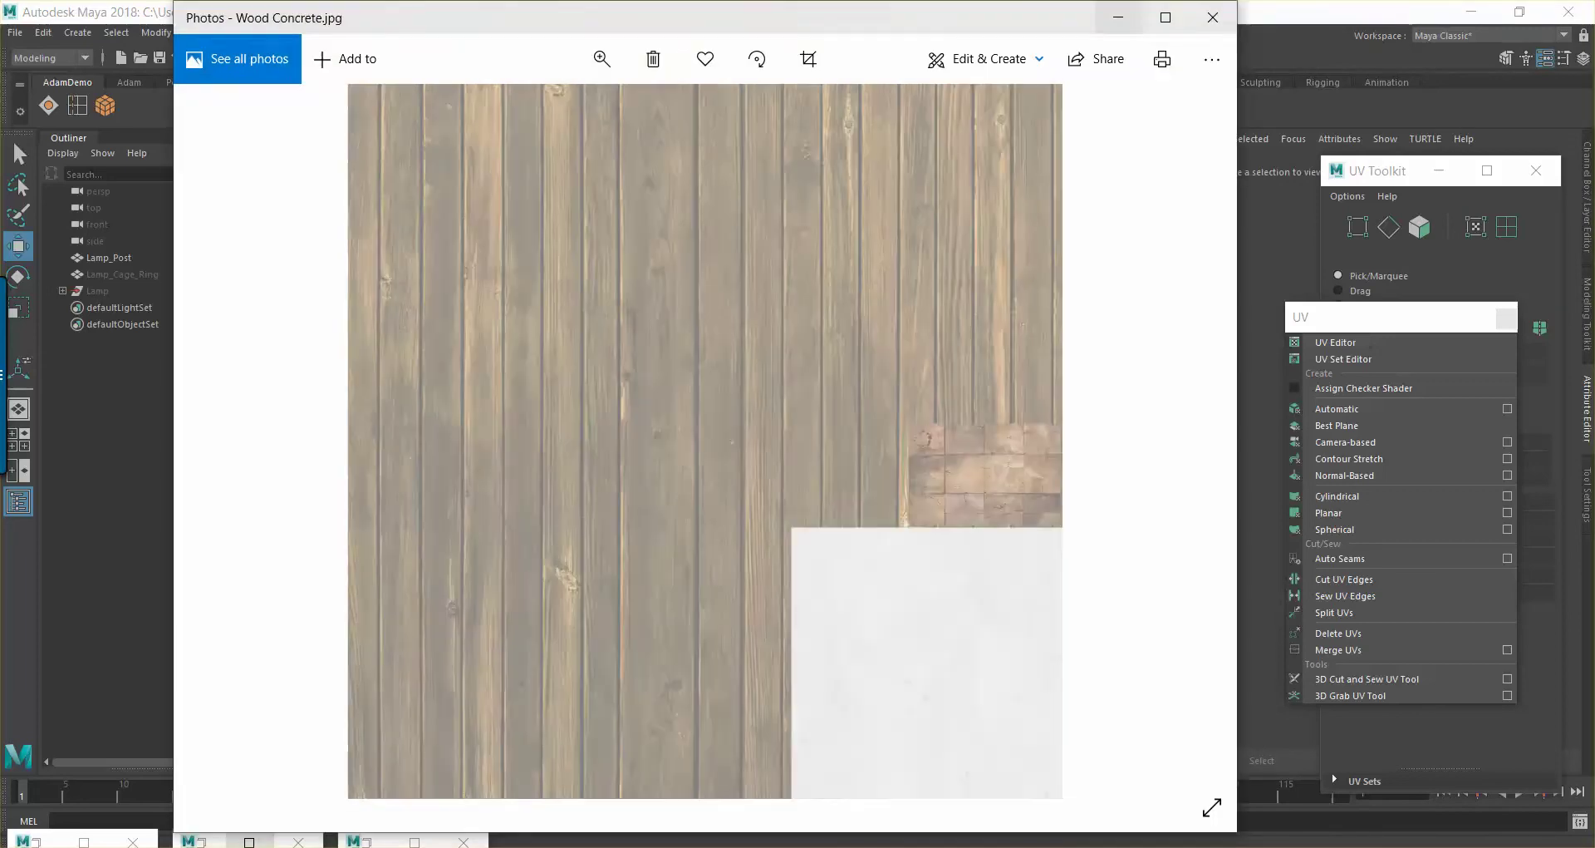
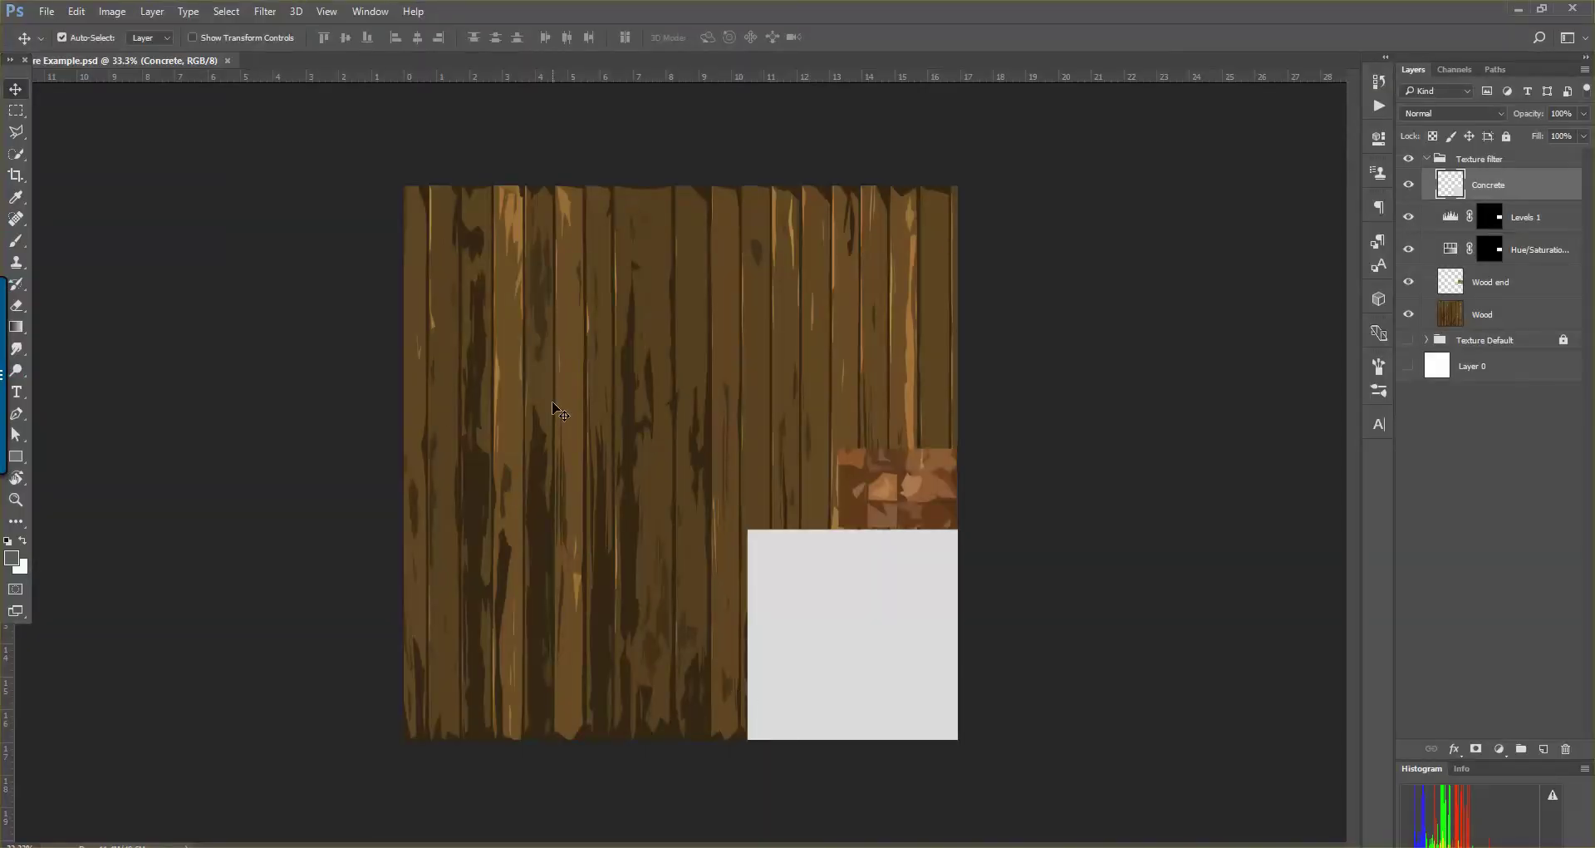
Preview the Cutout effect in Photoshop's Filter Gallery, then cancel without applying it
click(255, 18)
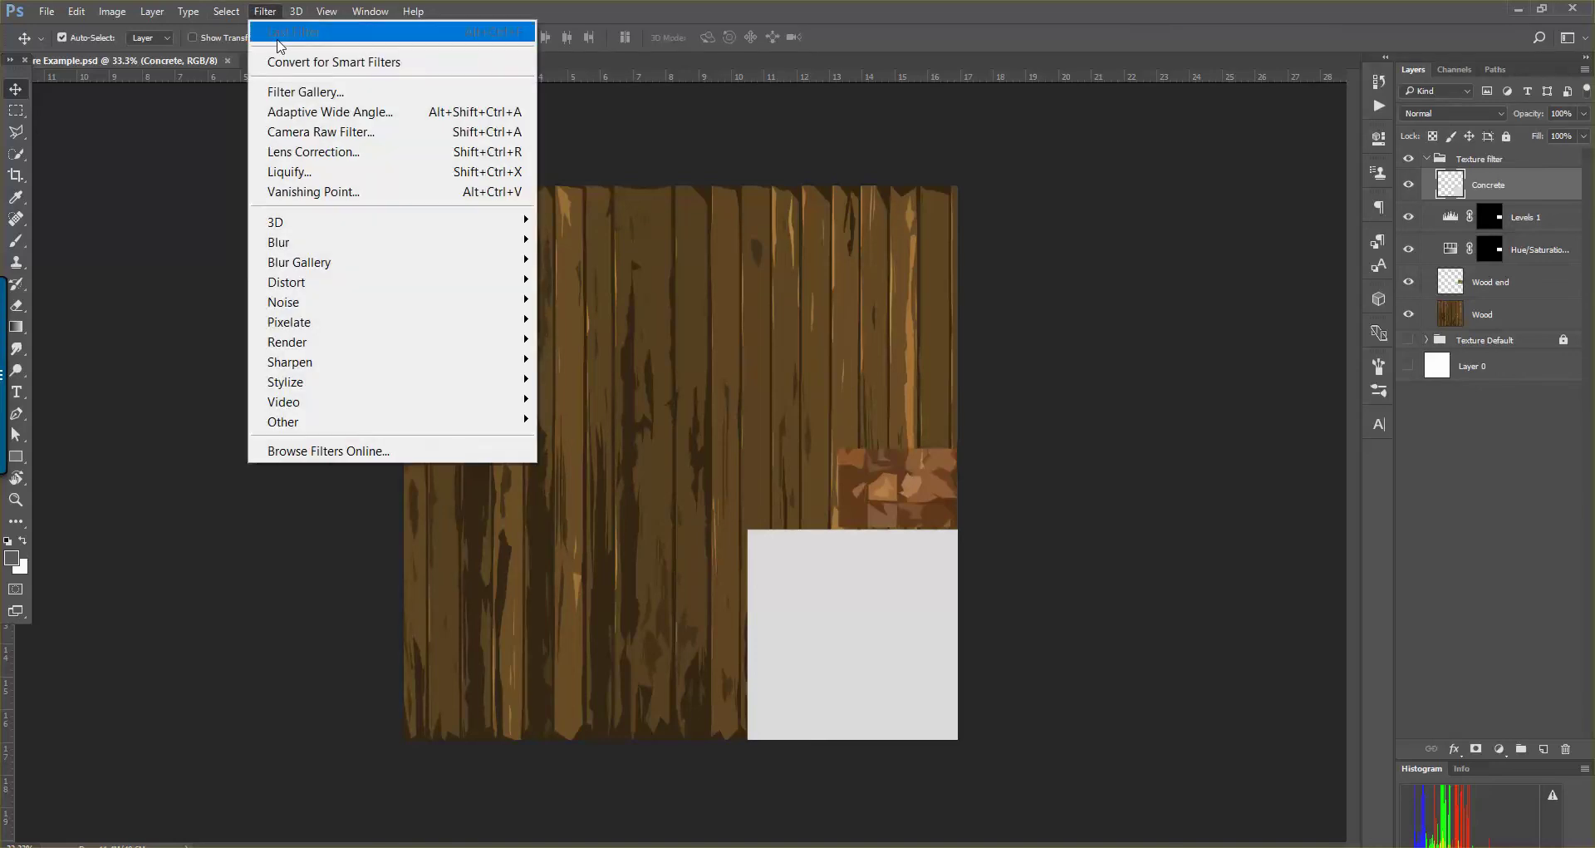
click(287, 91)
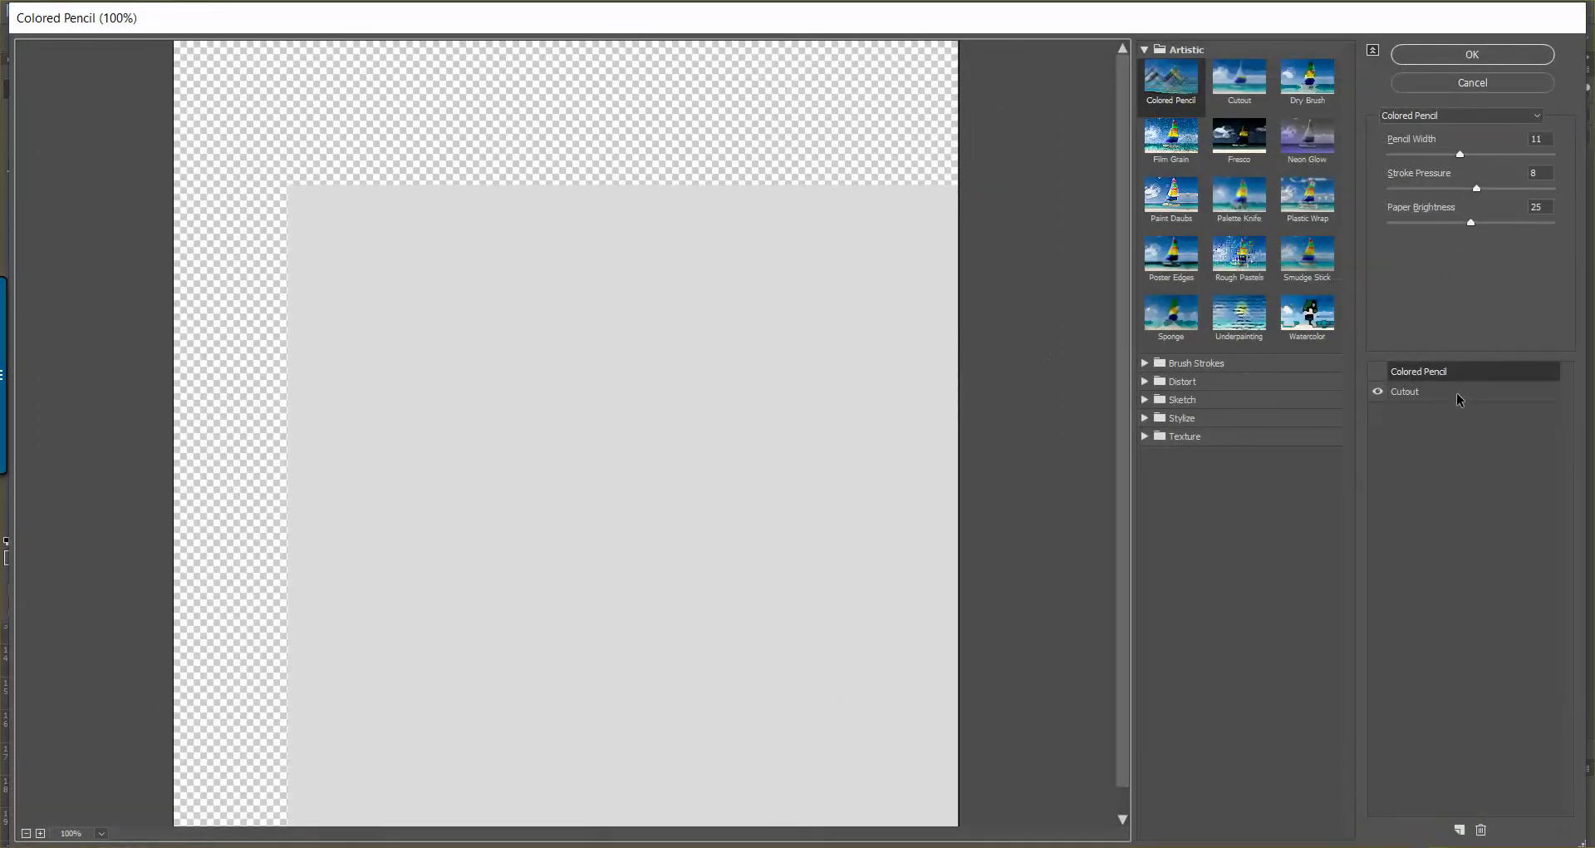
click(1413, 394)
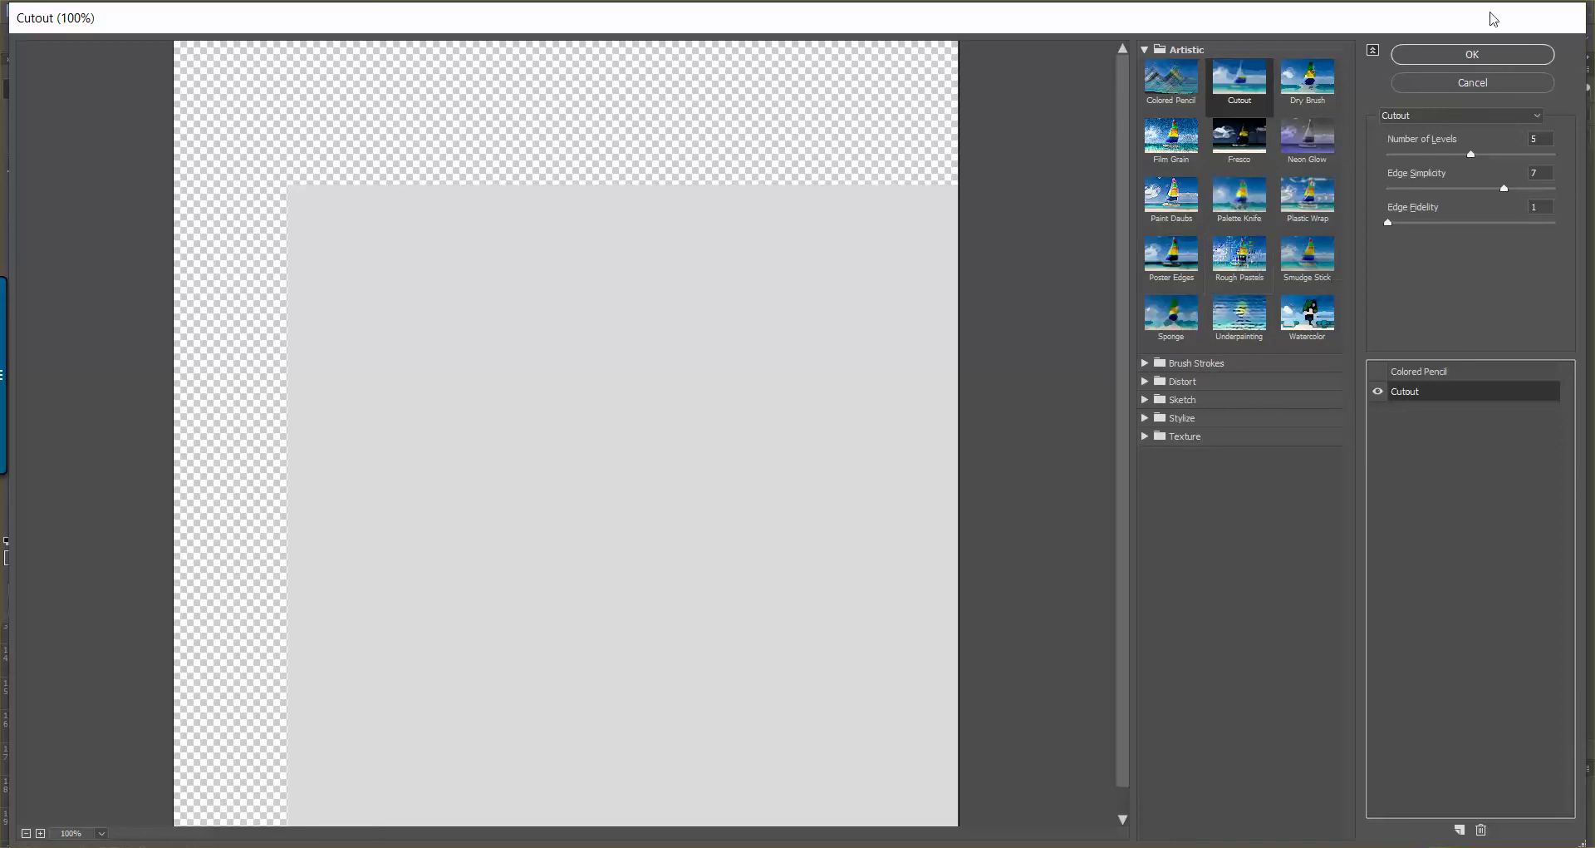
click(1492, 82)
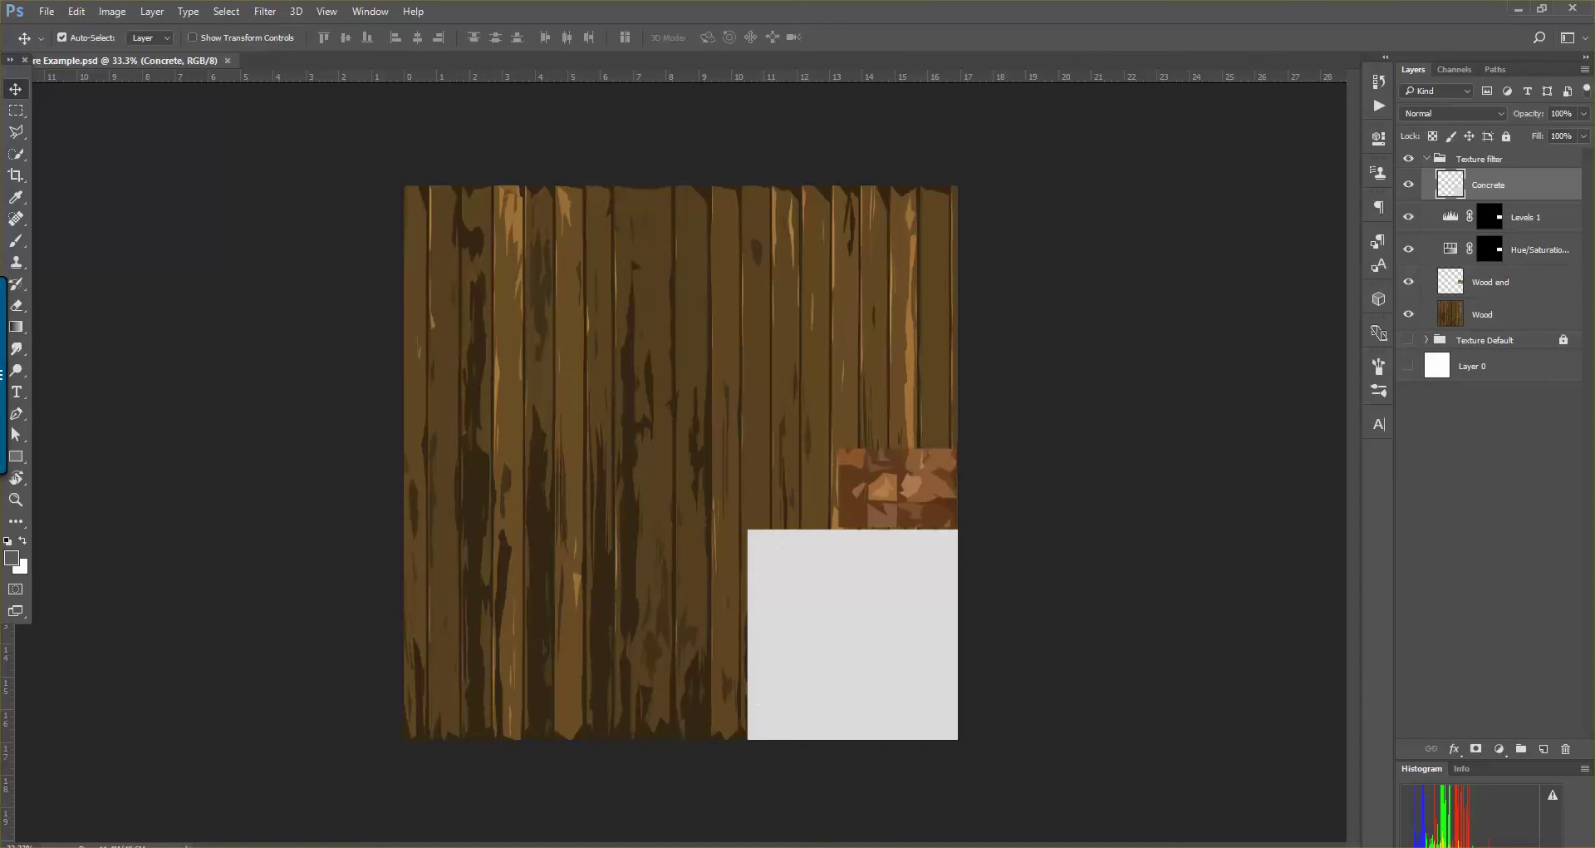
Back in Maya, open Hypershade, widen it and center the lamp post's file1 texture node
click(1523, 9)
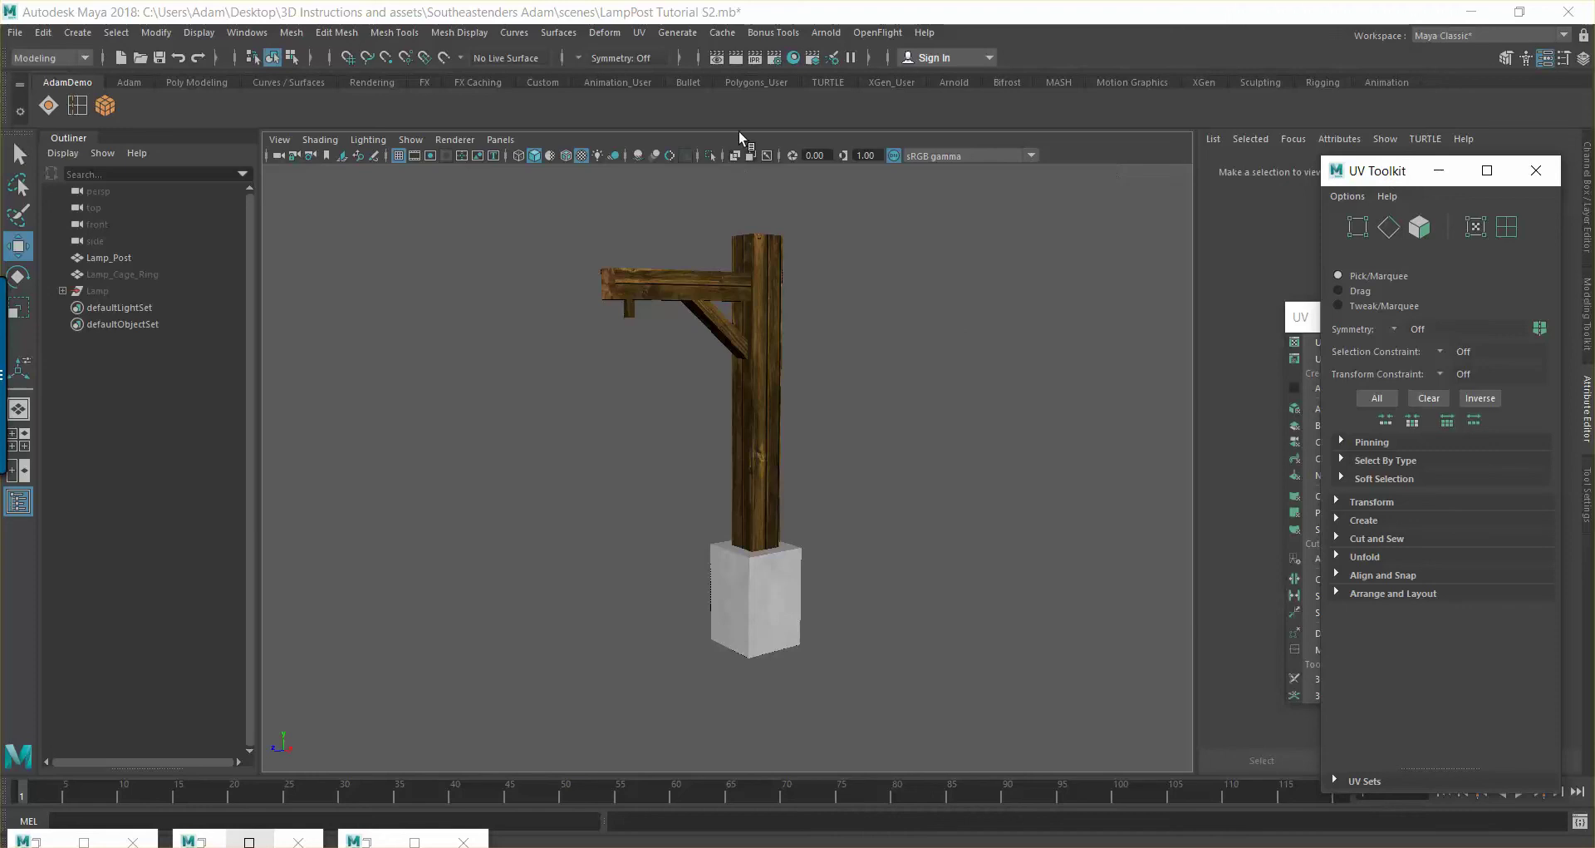
click(793, 55)
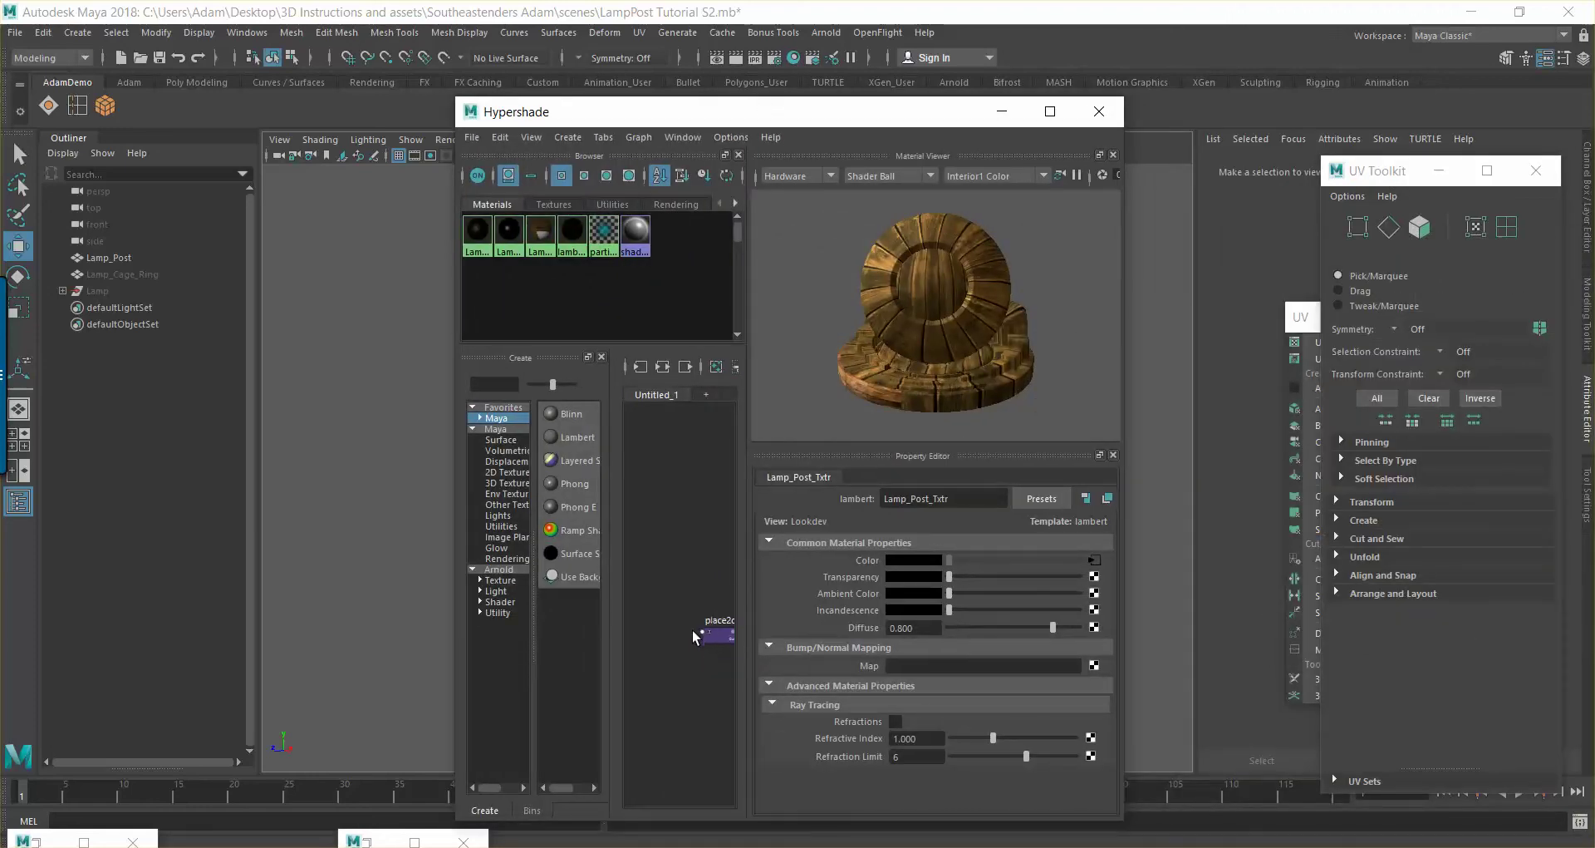
scroll(693, 630, down, 5)
click(726, 632)
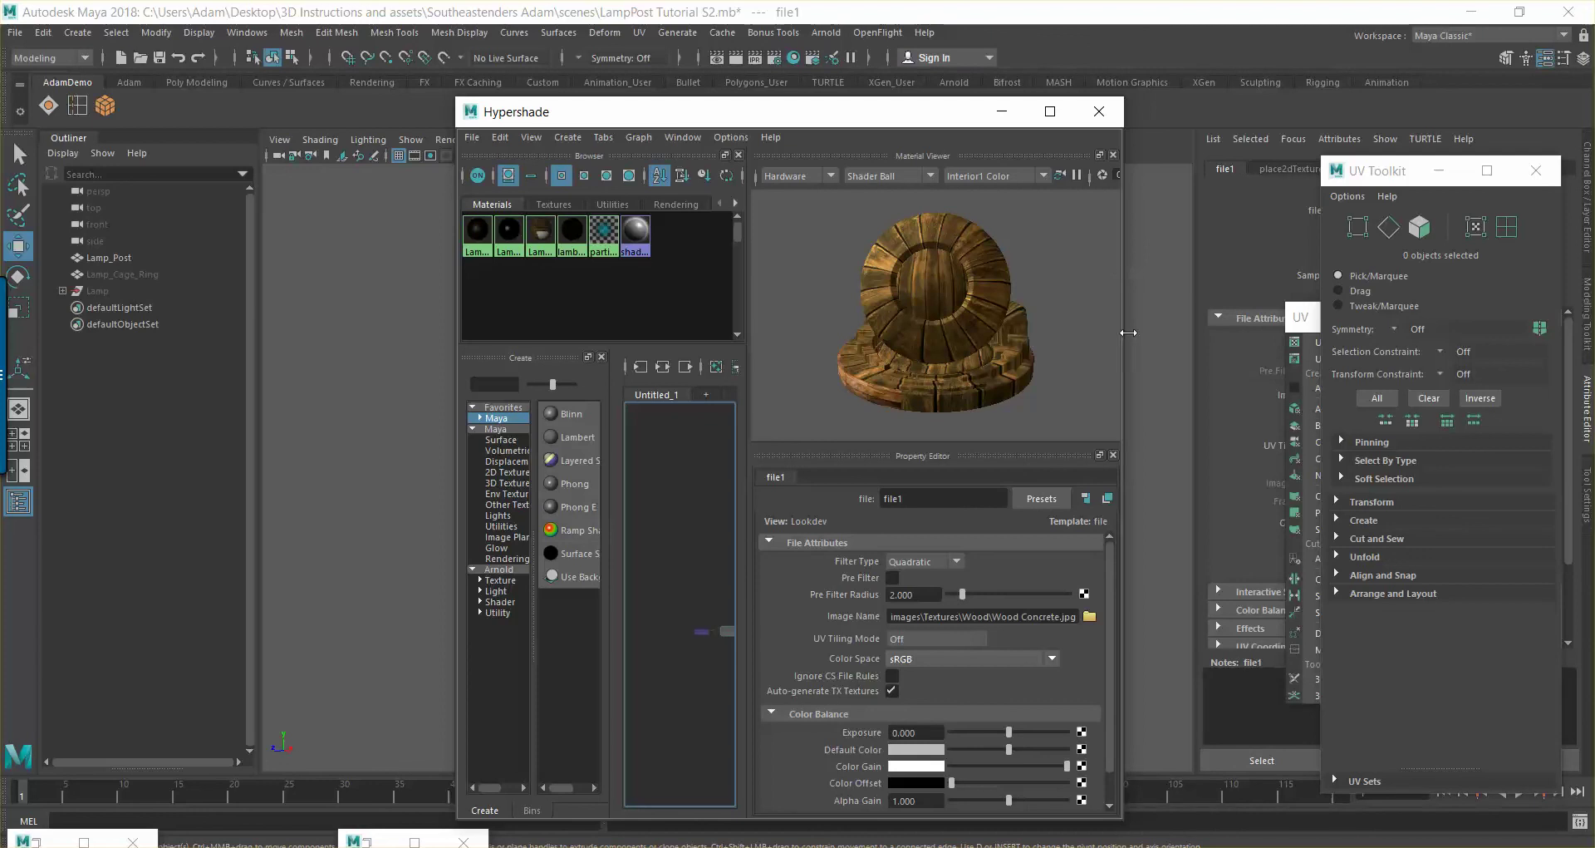
drag(1378, 455, 1411, 456)
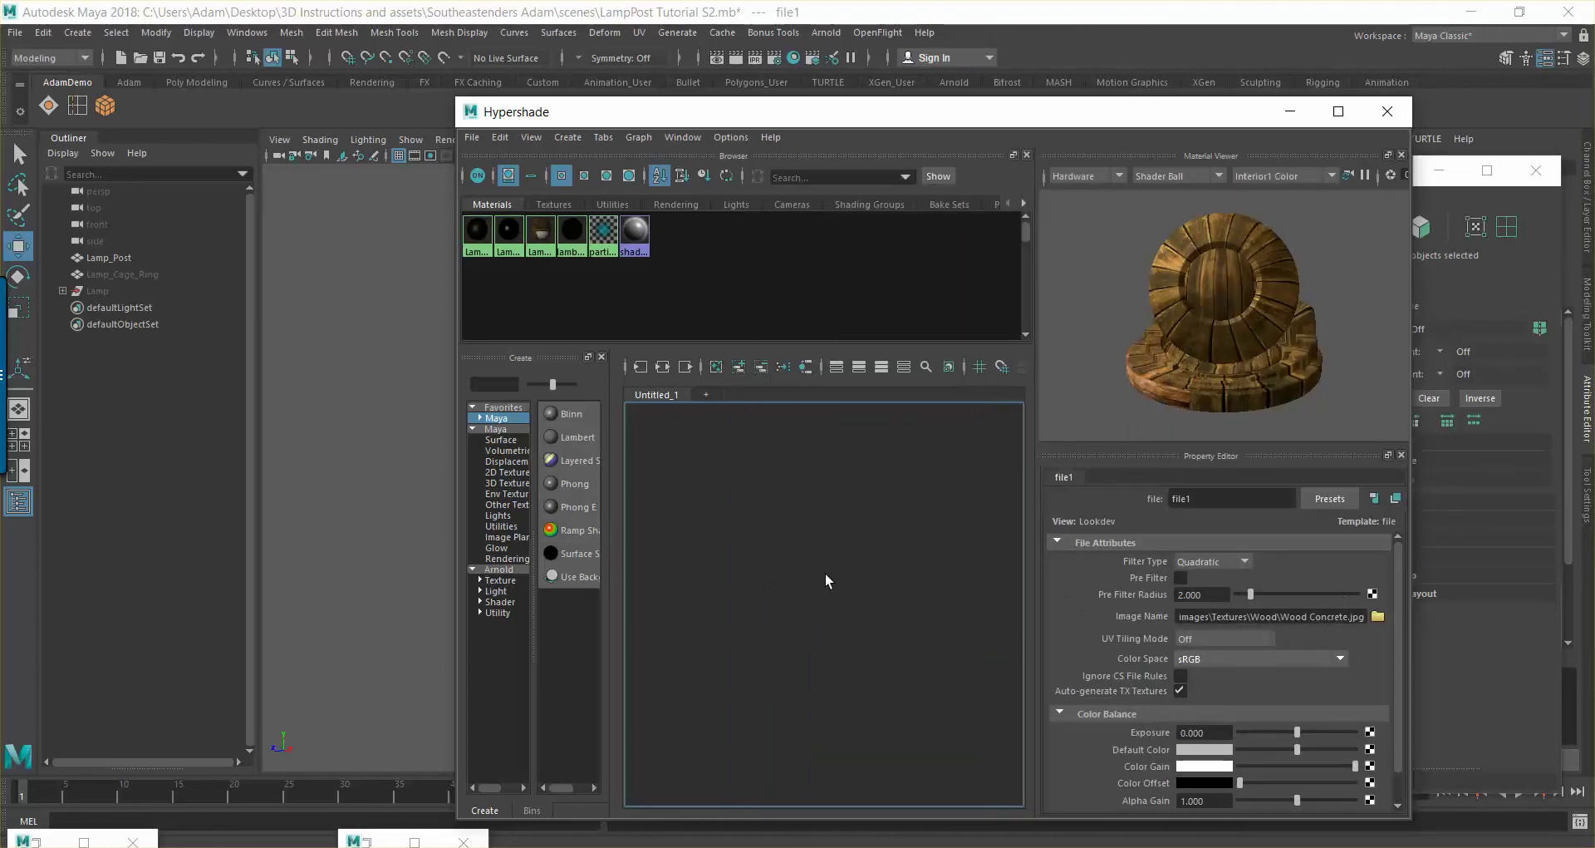
alt+middle_drag(819, 559, 835, 386)
alt+middle_drag(950, 714, 801, 495)
scroll(789, 517, up, 3)
Load Texture Example 2.jpg as file1's image and minimize Hypershade
click(1378, 616)
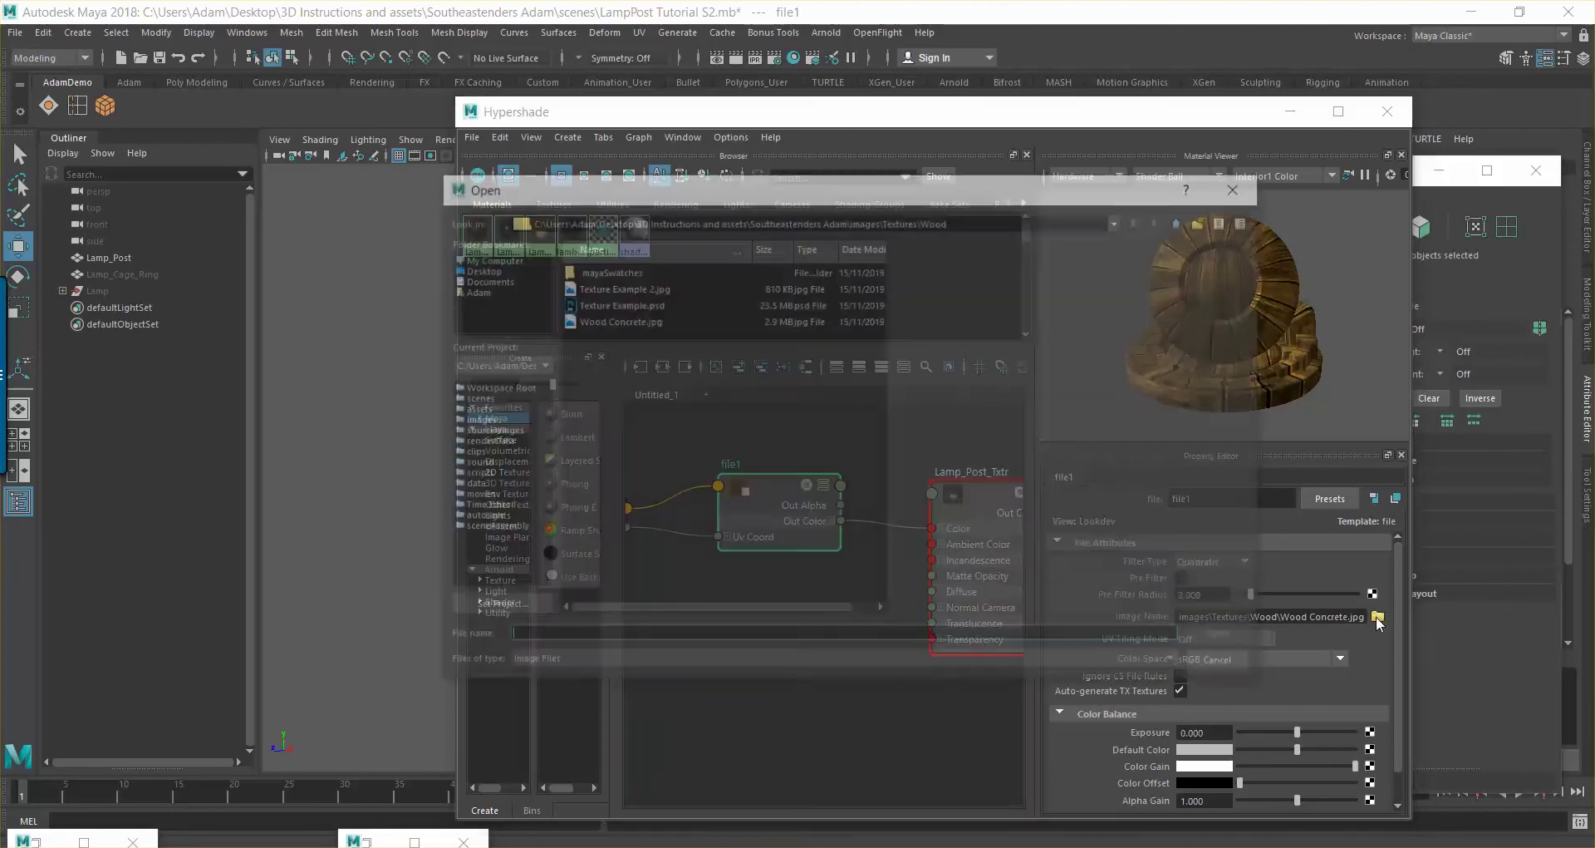
click(648, 286)
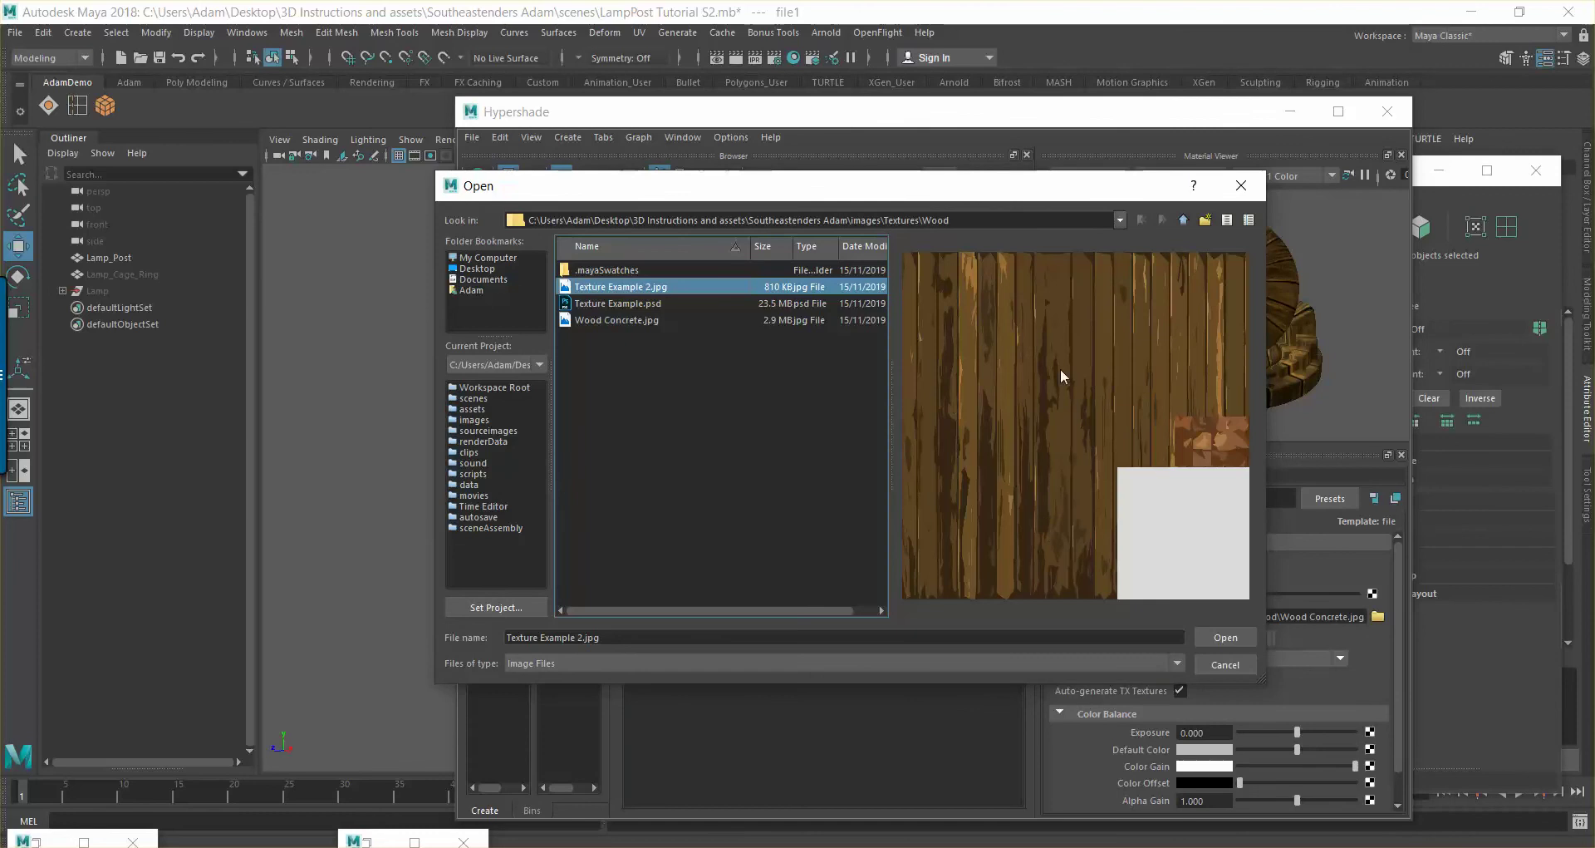
click(1225, 637)
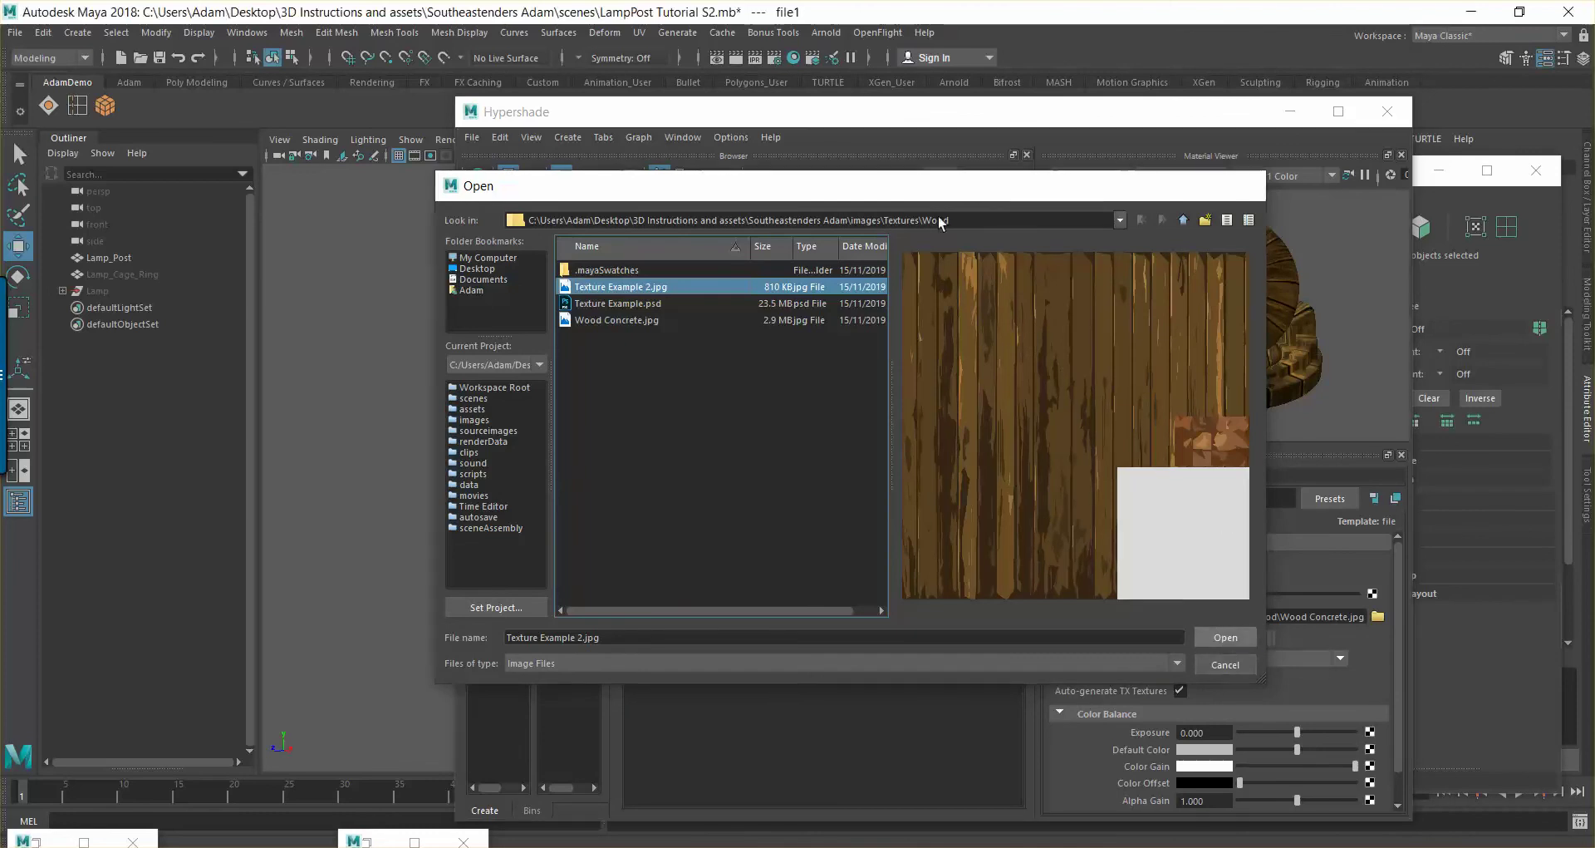
click(1290, 111)
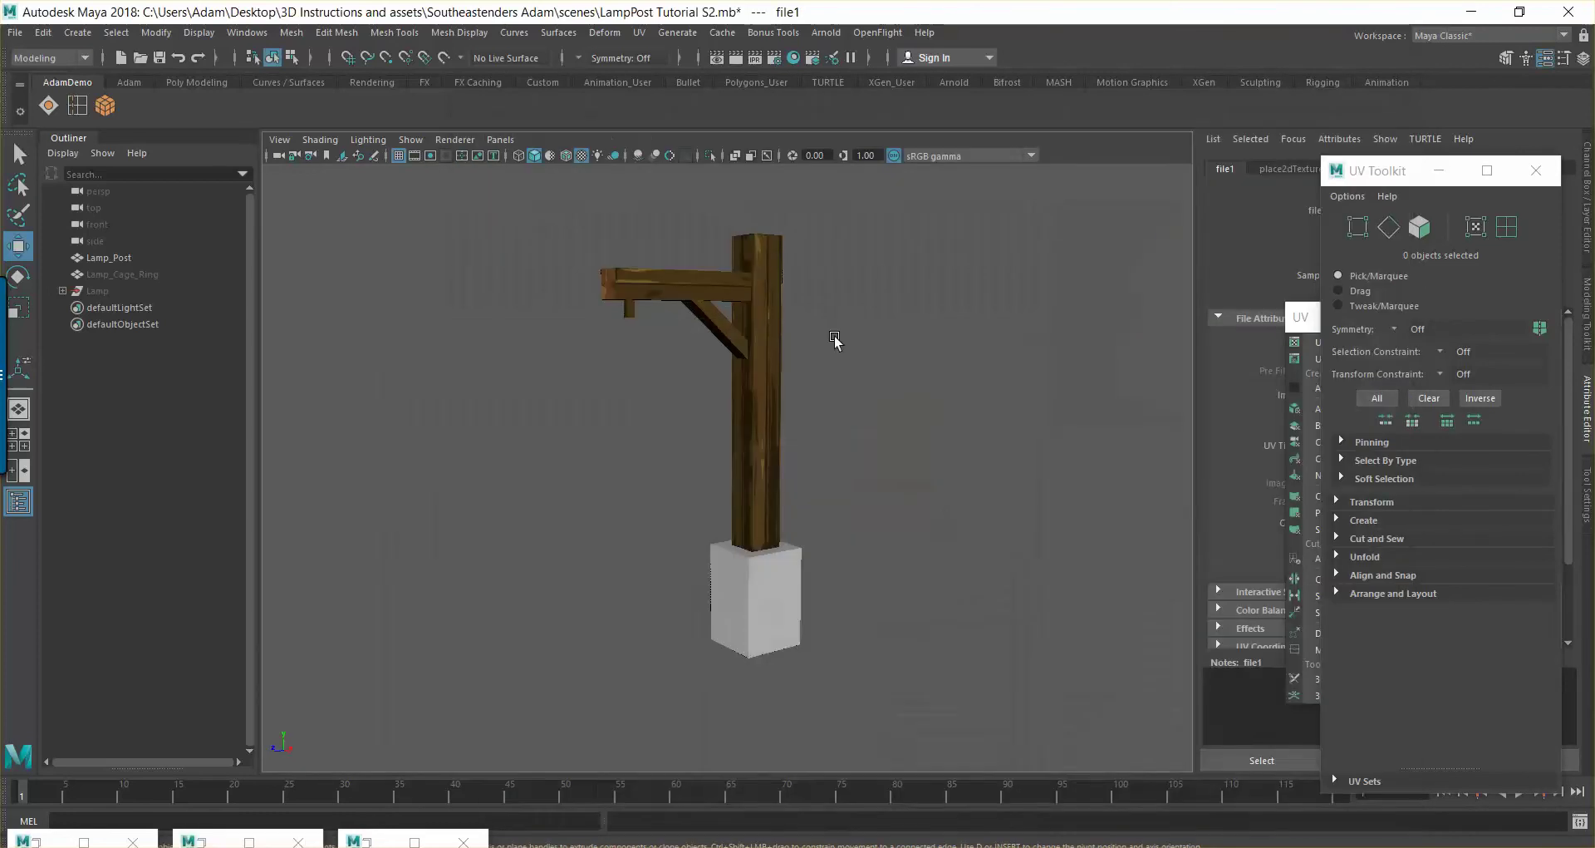
Orbit around the lamp post to inspect the wood-plank arm and gray base, then return to Photoshop
scroll(840, 347, up, 3)
alt+drag(812, 438, 1006, 462)
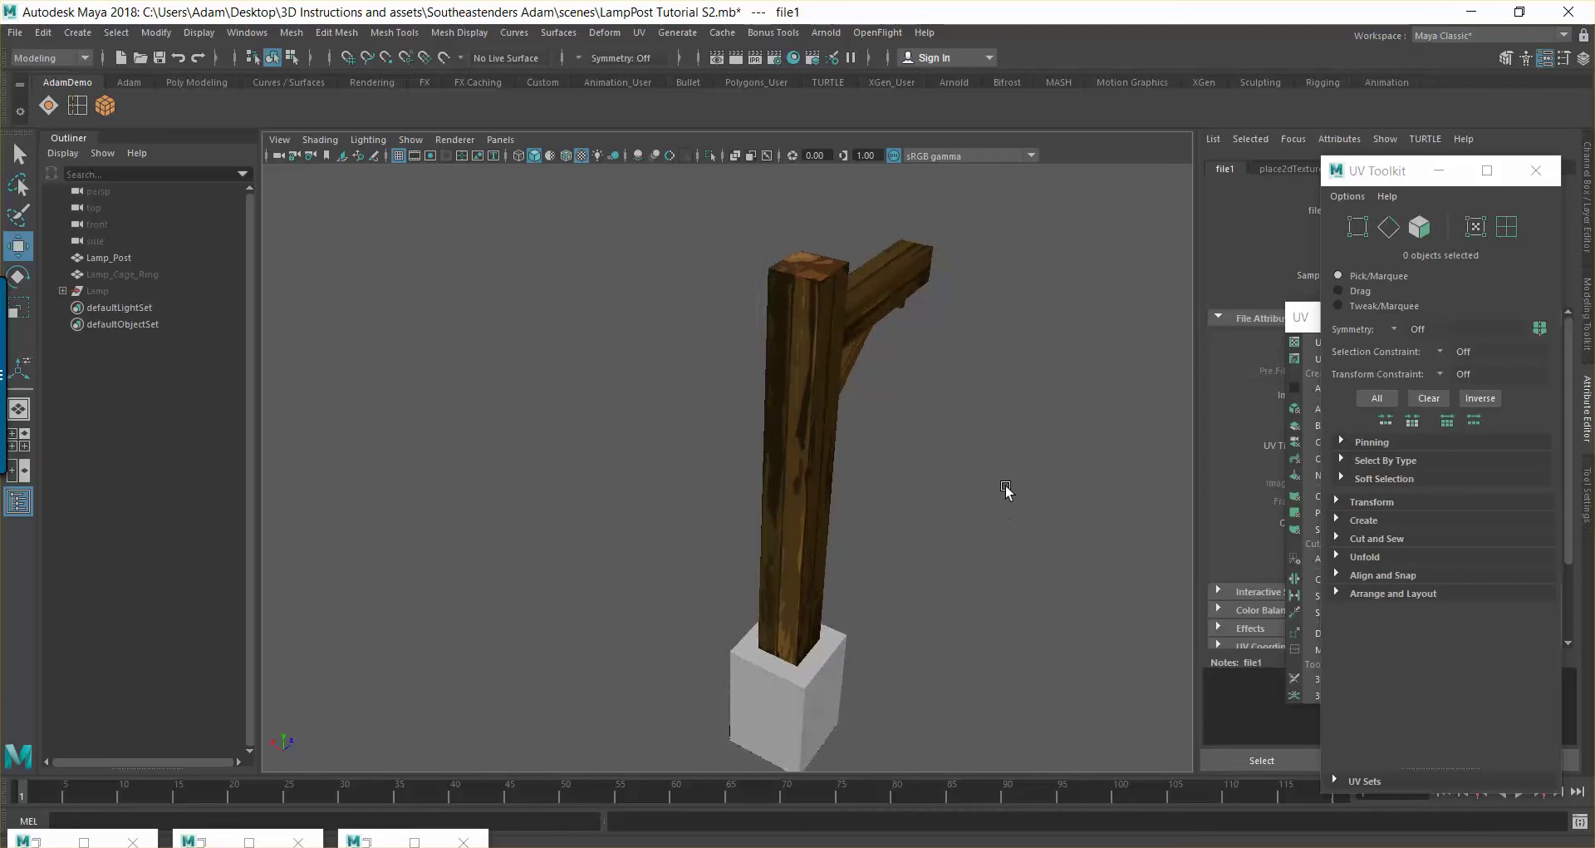
mouse_move(744, 497)
alt+mouse_down()
mouse_move(765, 521)
mouse_move(531, 552)
mouse_move(740, 452)
mouse_move(715, 507)
alt+mouse_up()
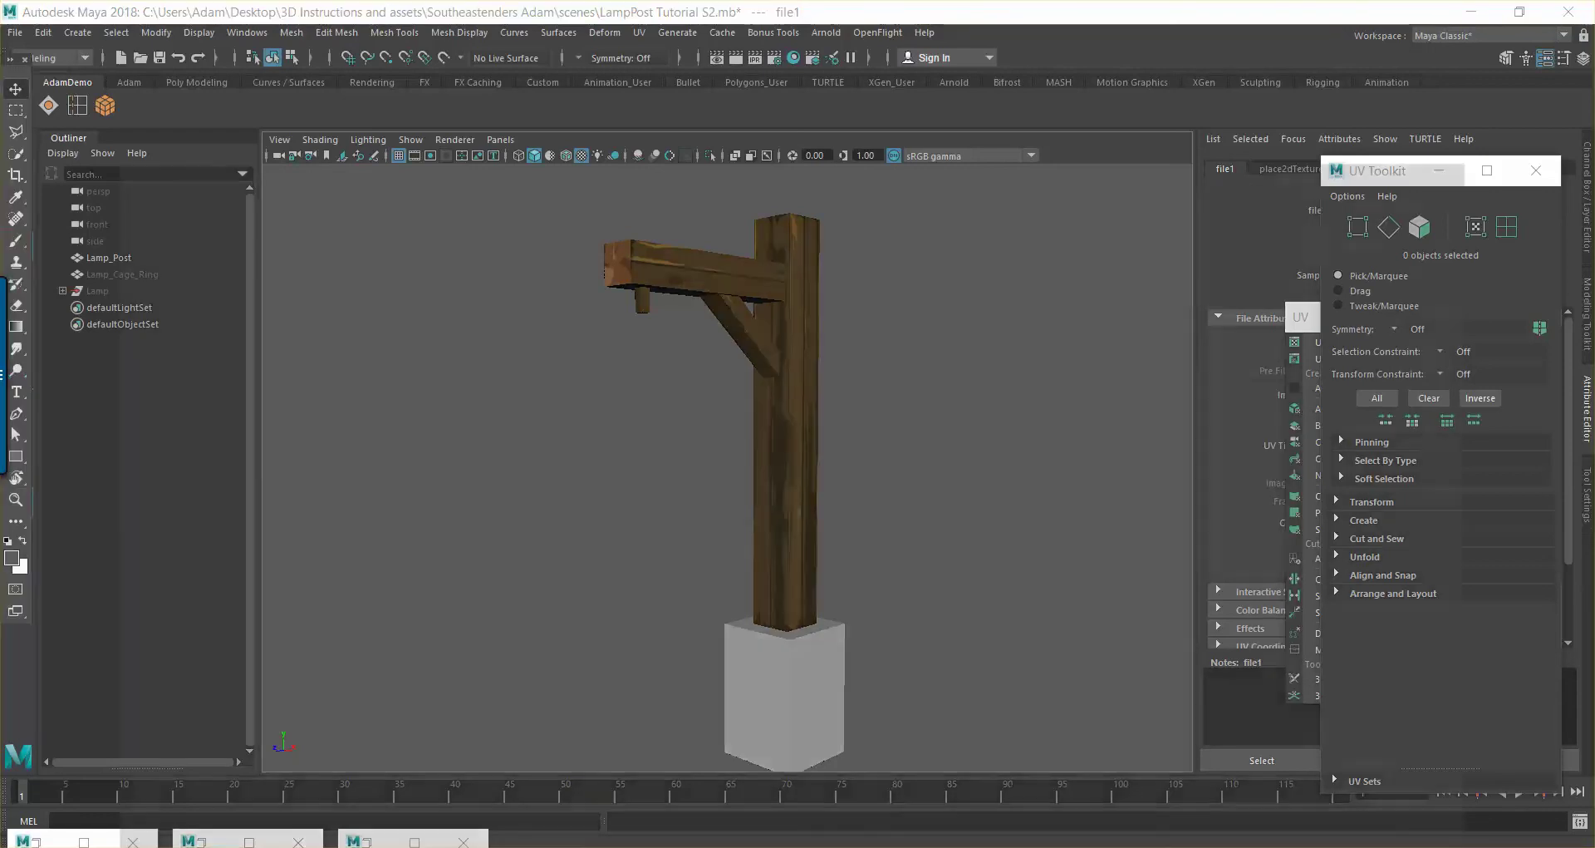
click(594, 846)
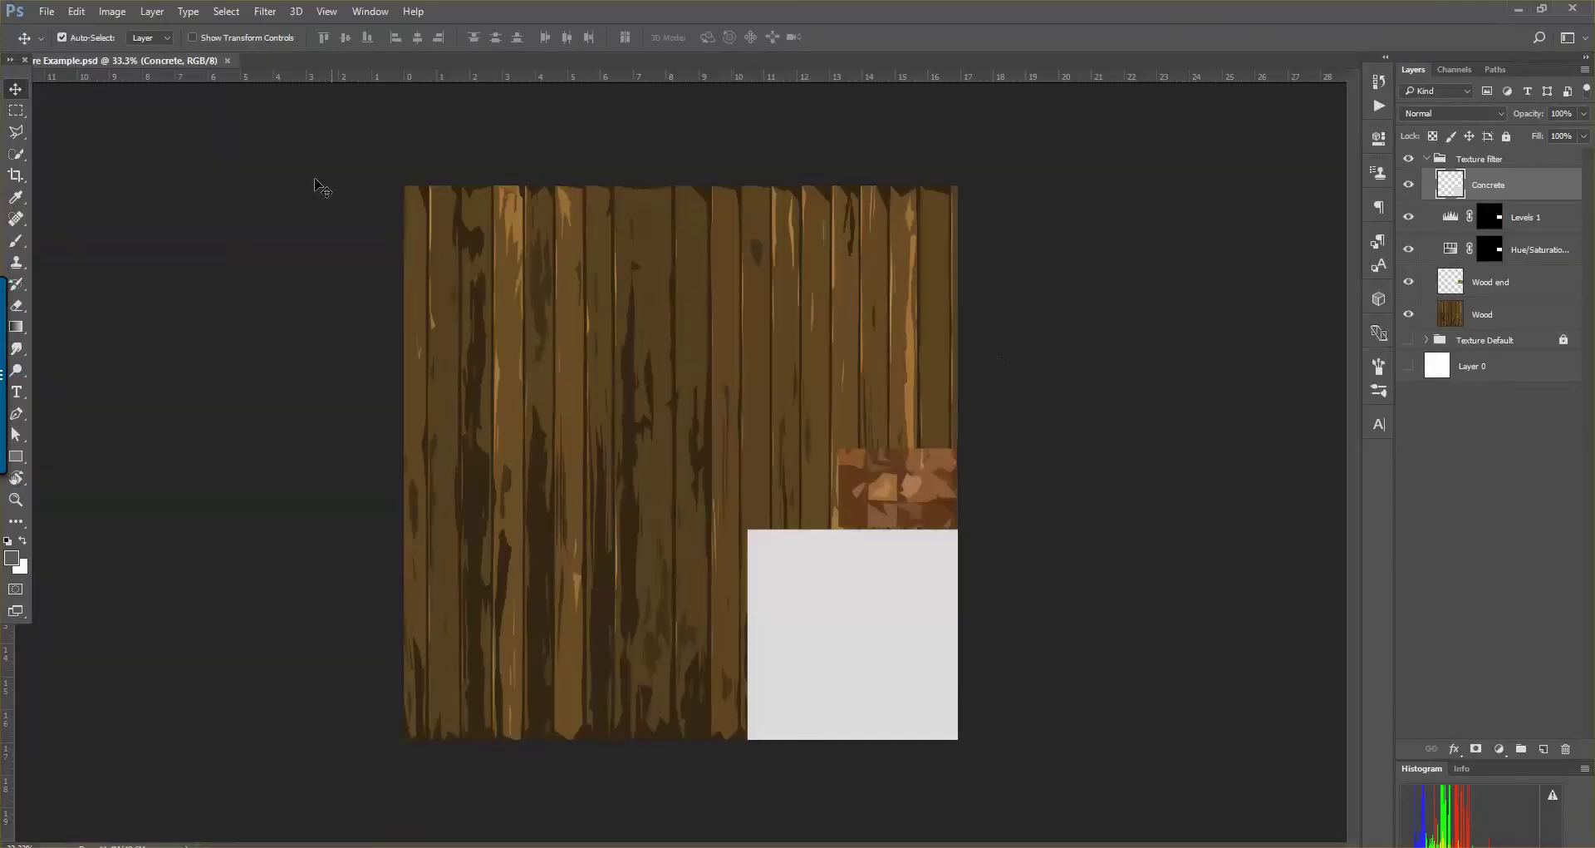
Open the Filter Gallery, cancel without applying a filter, and minimize Photoshop to reveal Maya
click(267, 12)
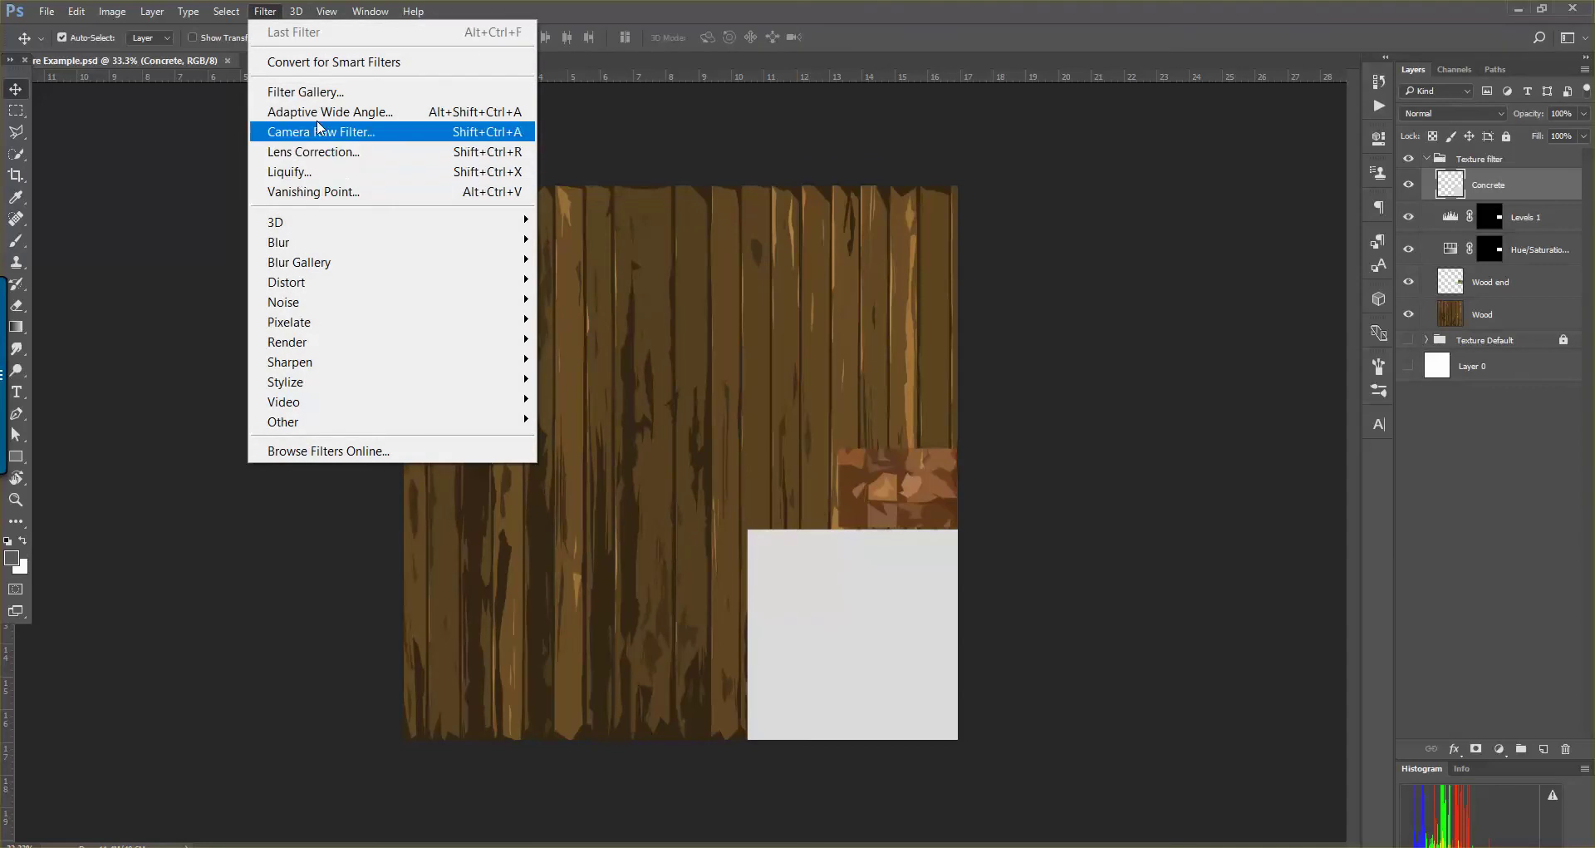
click(323, 93)
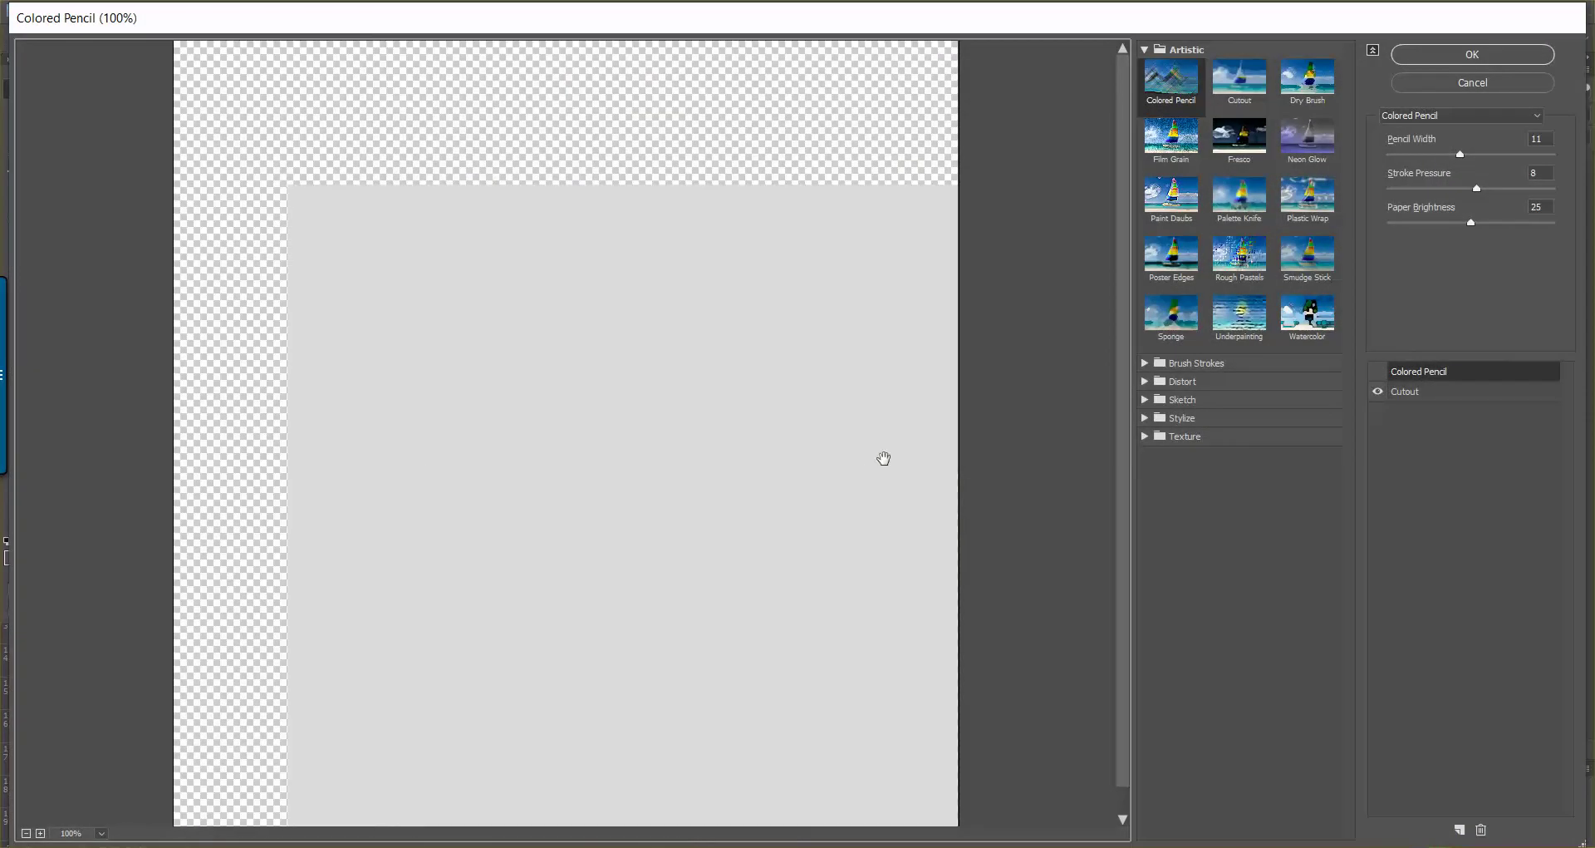
click(1499, 83)
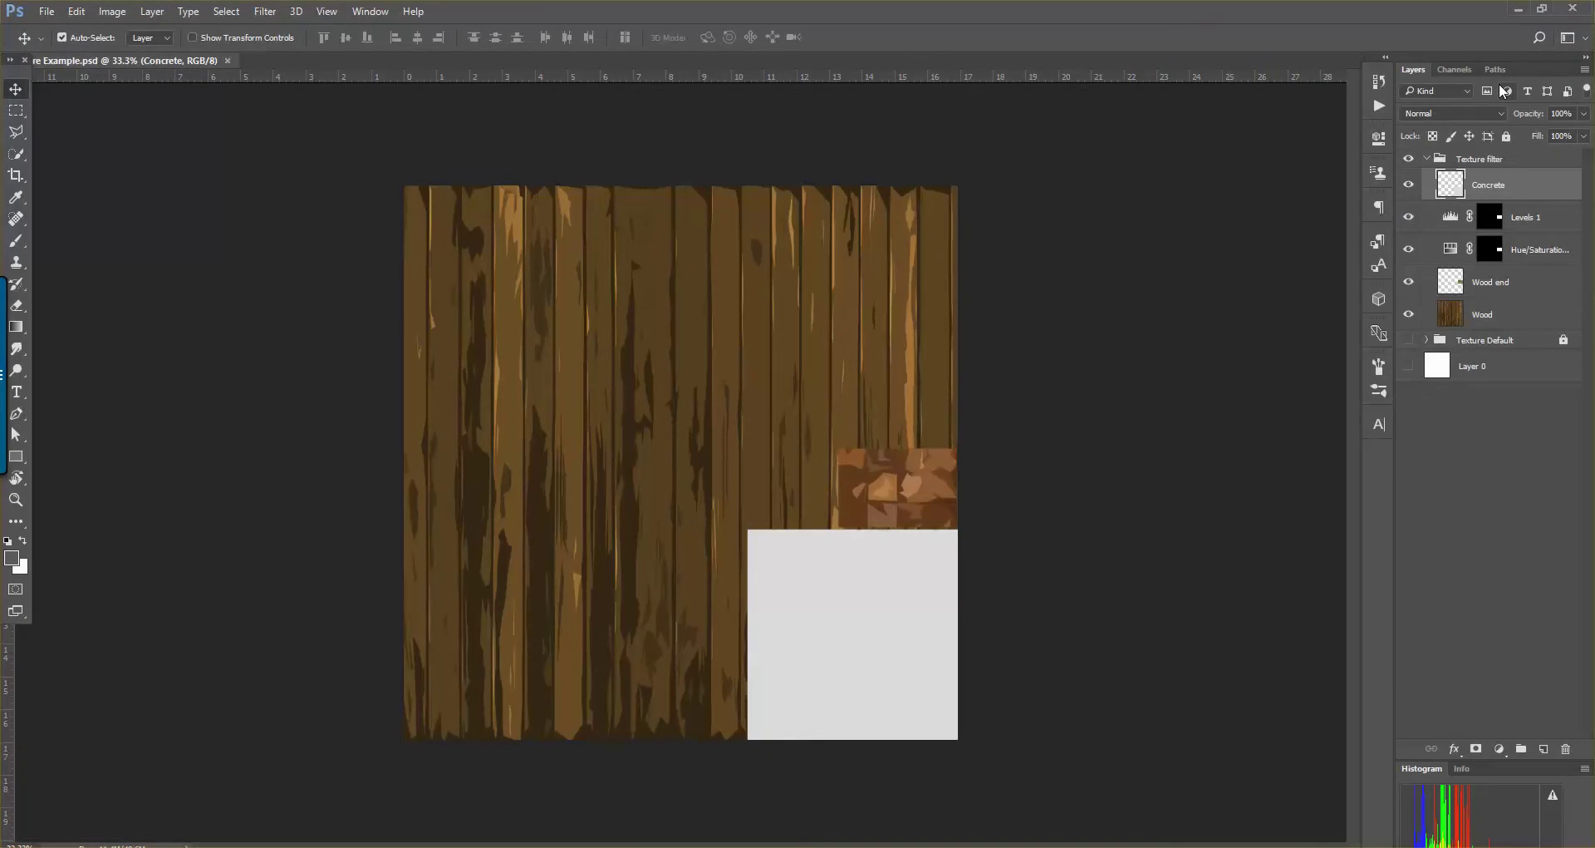
click(1517, 9)
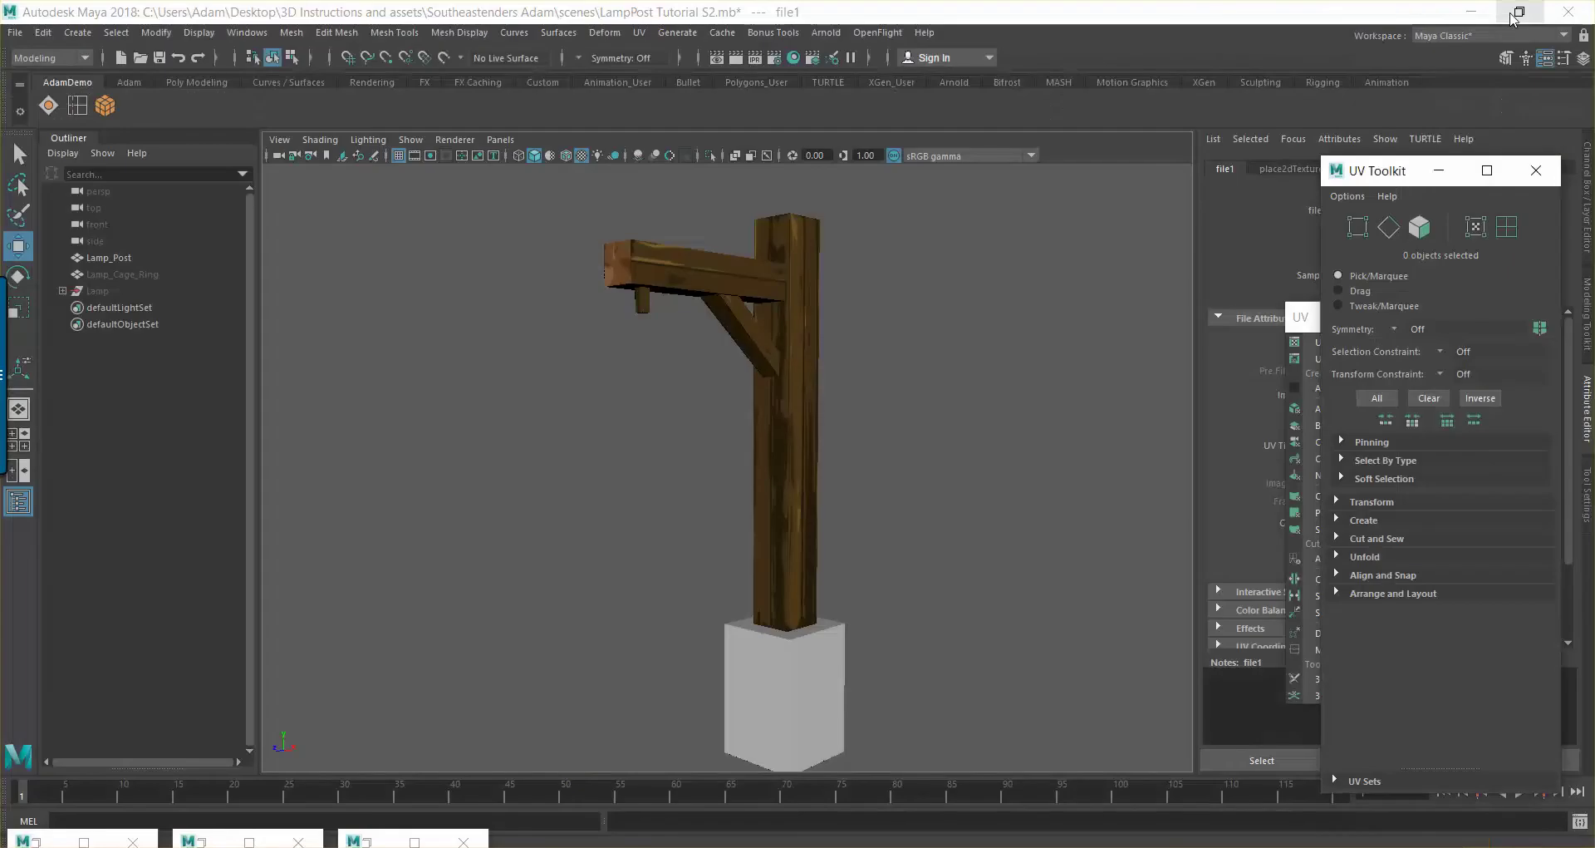